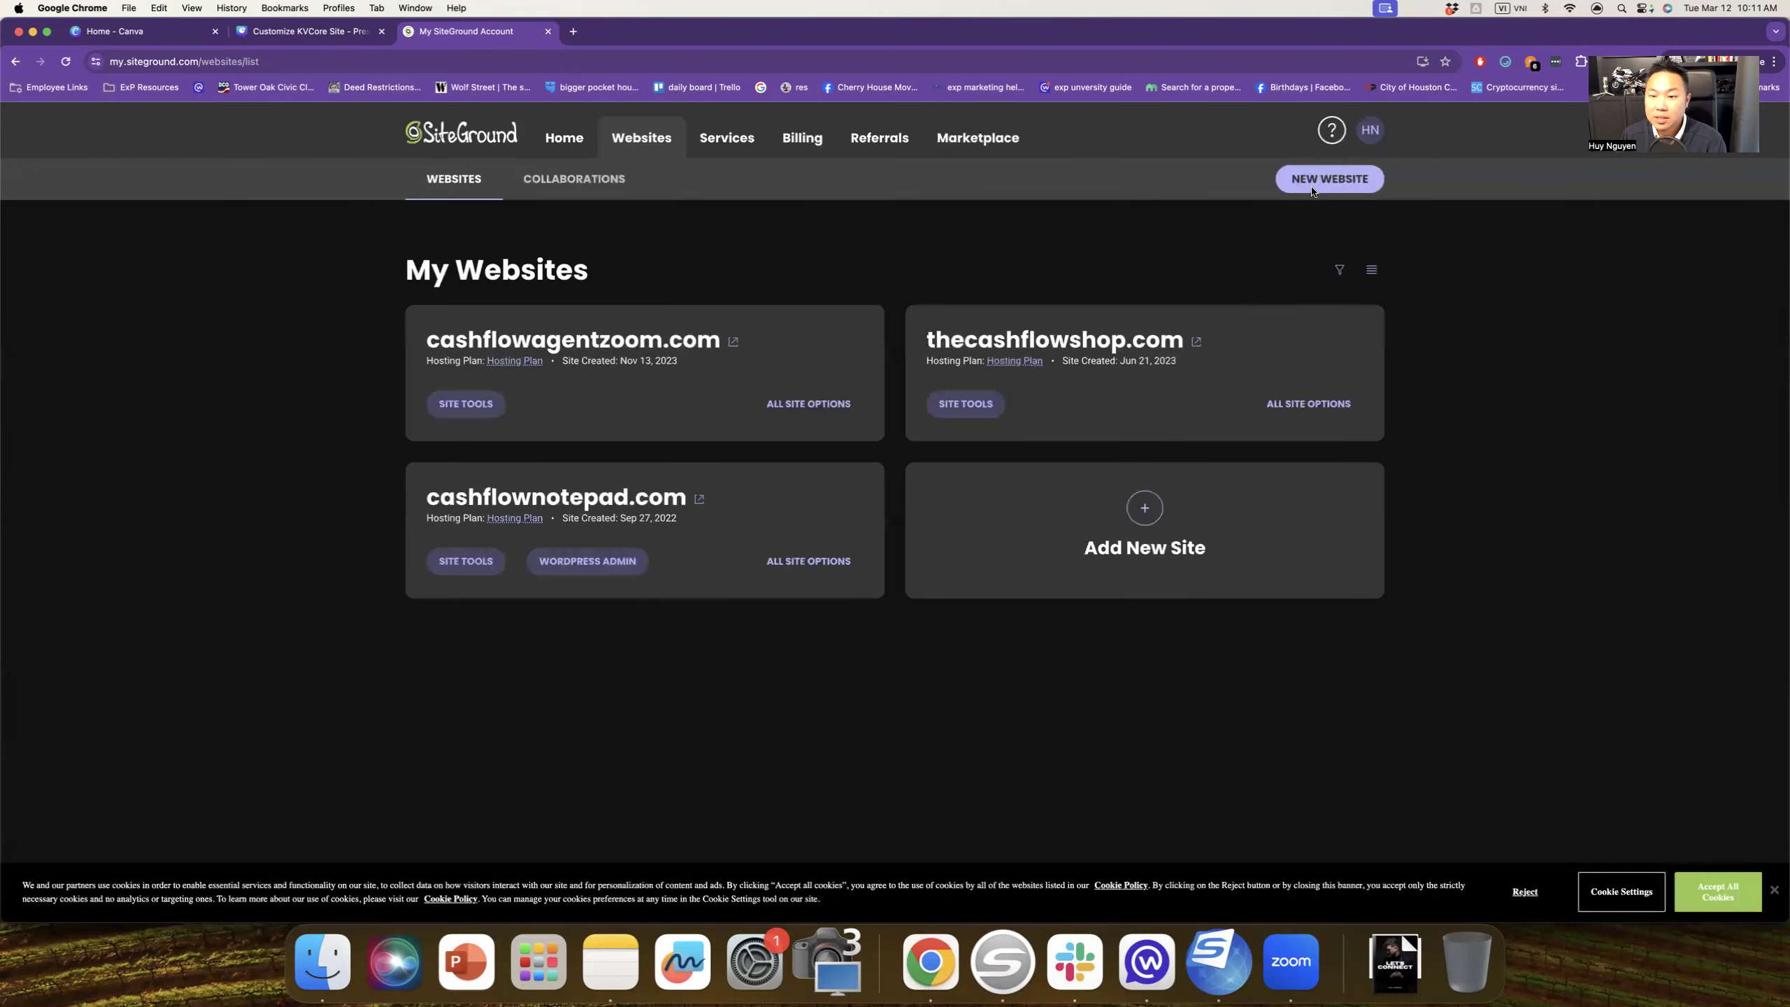
Step: Start a new website with a new domain and paste klpropertiestx into the domain search
{"action": "left_click", "coordinate": [1313, 189]}
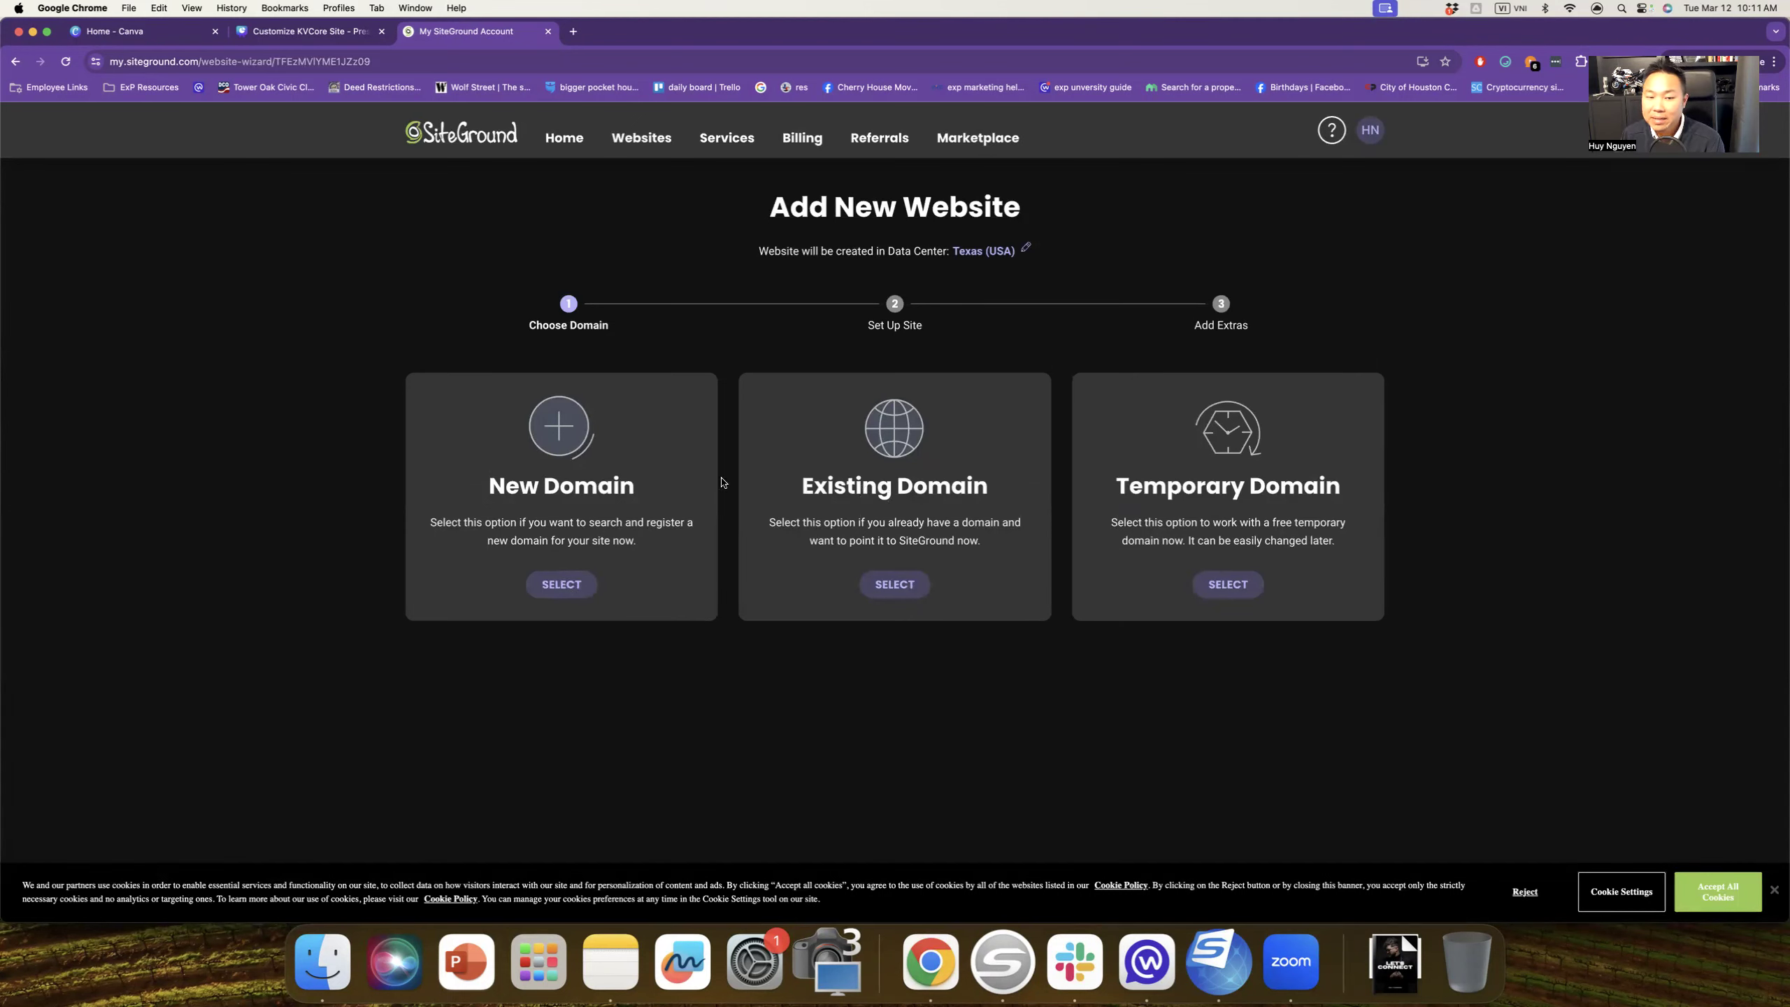
{"action": "left_click", "coordinate": [561, 584]}
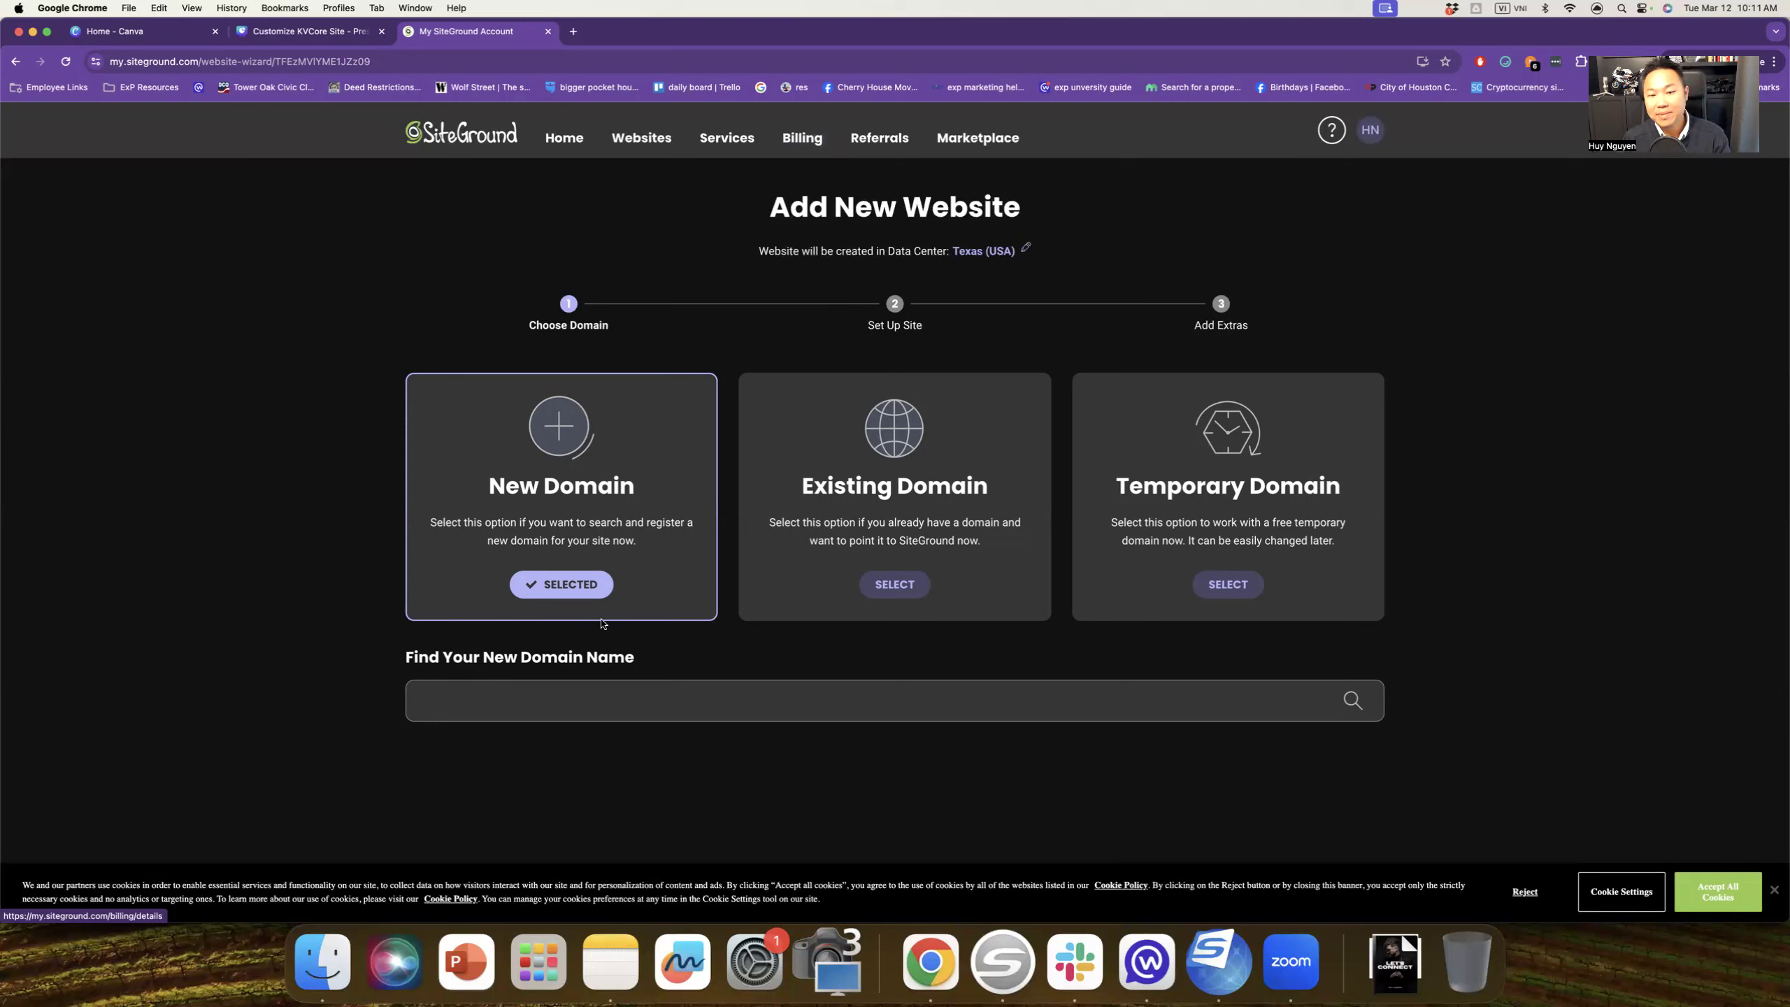
{"action": "left_click", "coordinate": [562, 700]}
{"action": "type", "text": "klpropertiestx"}
Step: Check availability of klpropertiestx, then of whitecoatrealtor
{"action": "key", "text": "Return"}
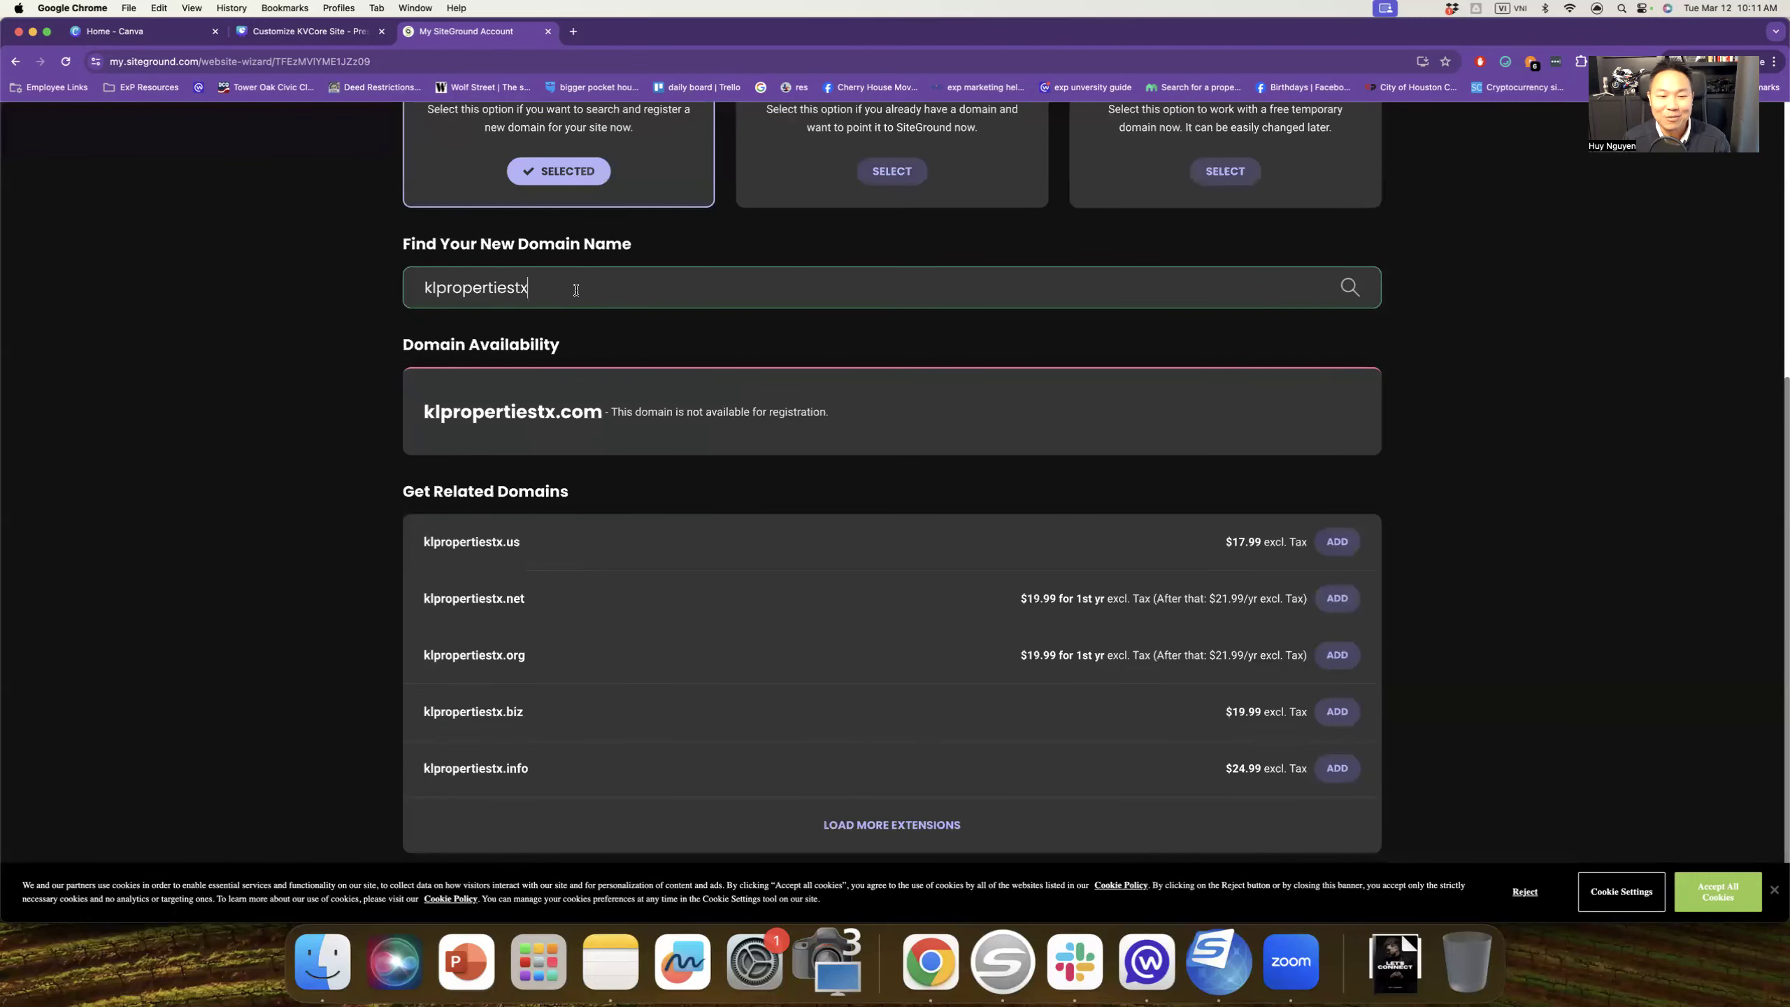
{"action": "key", "text": "super+a"}
{"action": "type", "text": "w"}
{"action": "type", "text": "h"}
{"action": "type", "text": "mal"}
{"action": "key", "text": "BackSpace"}
{"action": "key", "text": "BackSpace"}
{"action": "key", "text": "BackSpace"}
{"action": "type", "text": "itecoatrealtor"}
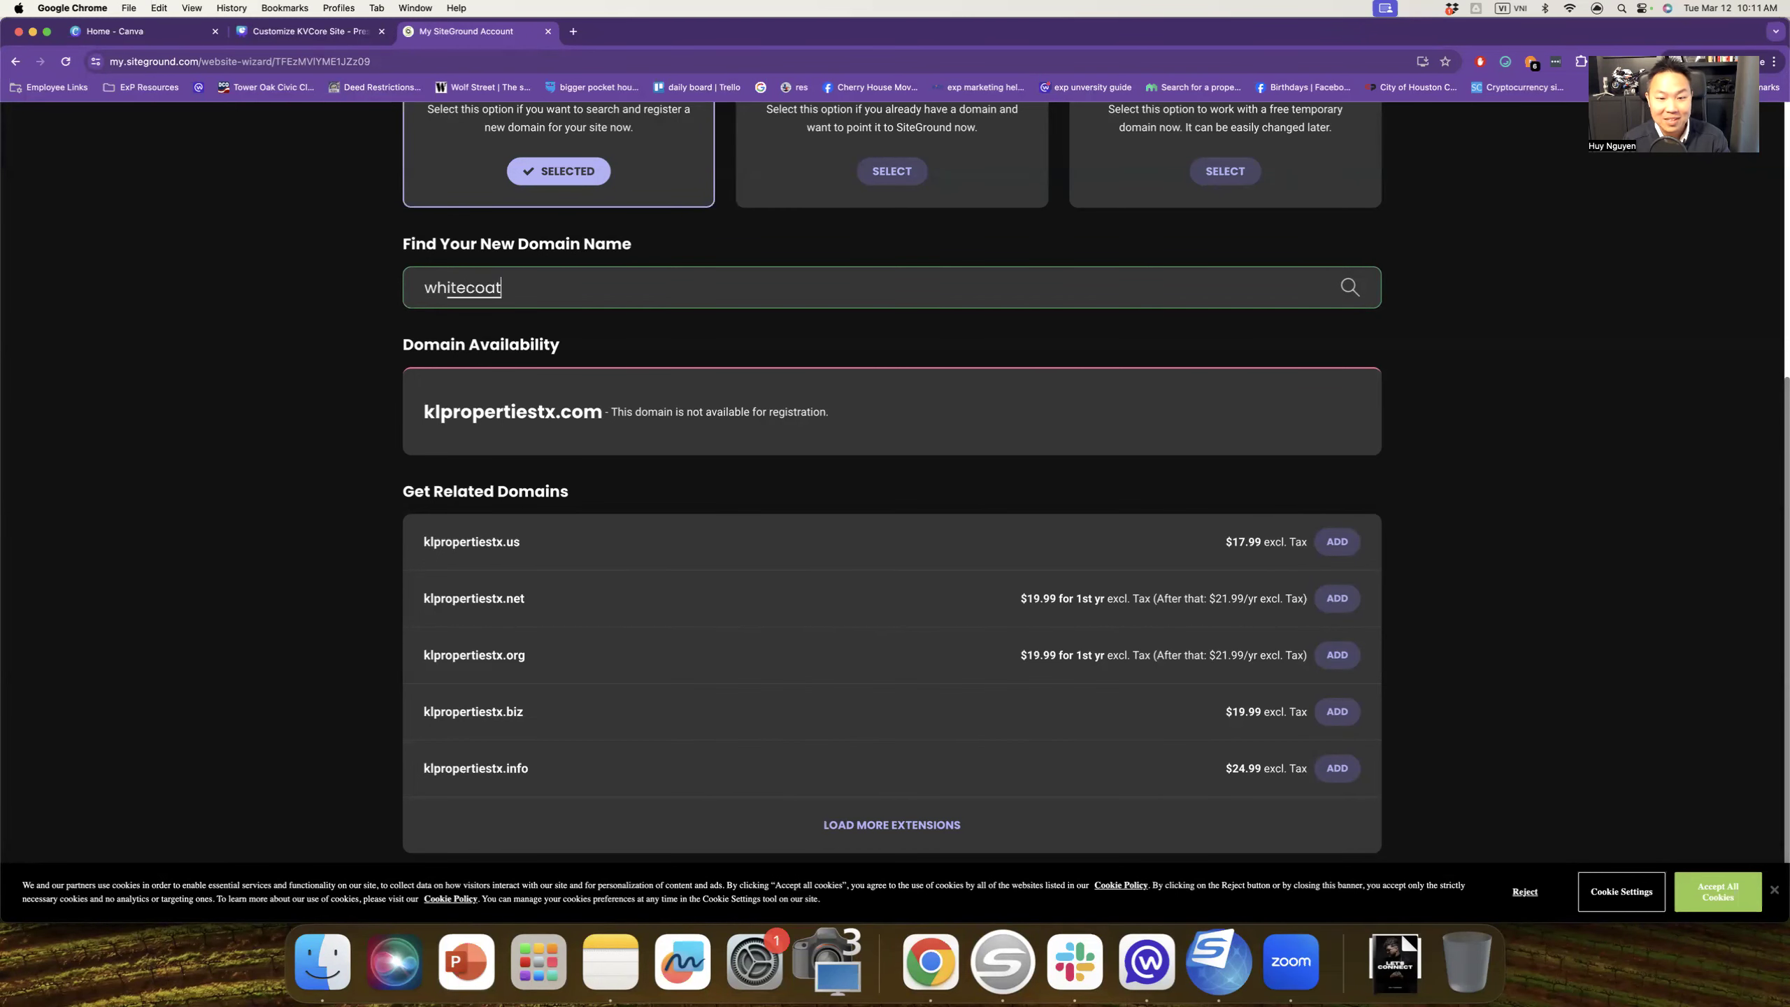
{"action": "key", "text": "Return"}
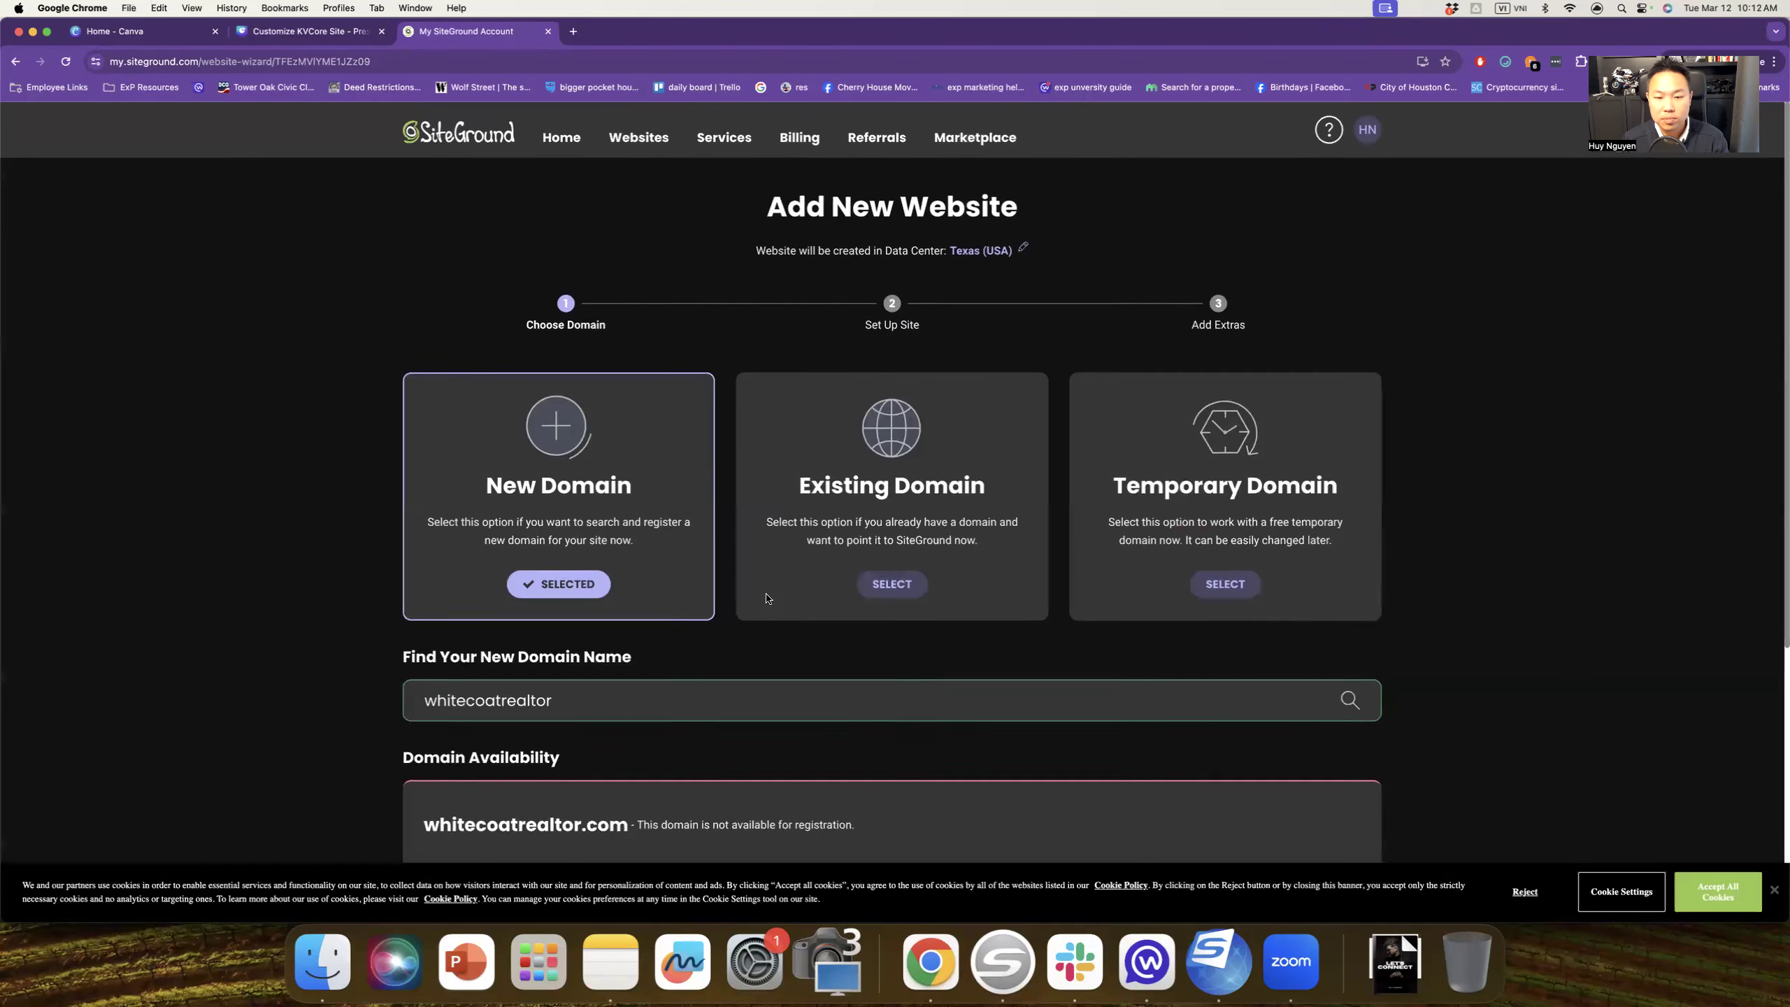
Step: Change the search to whitecoatrealestate and check its availability
{"action": "scroll", "coordinate": [767, 598], "scroll_direction": "down", "scroll_amount": 2}
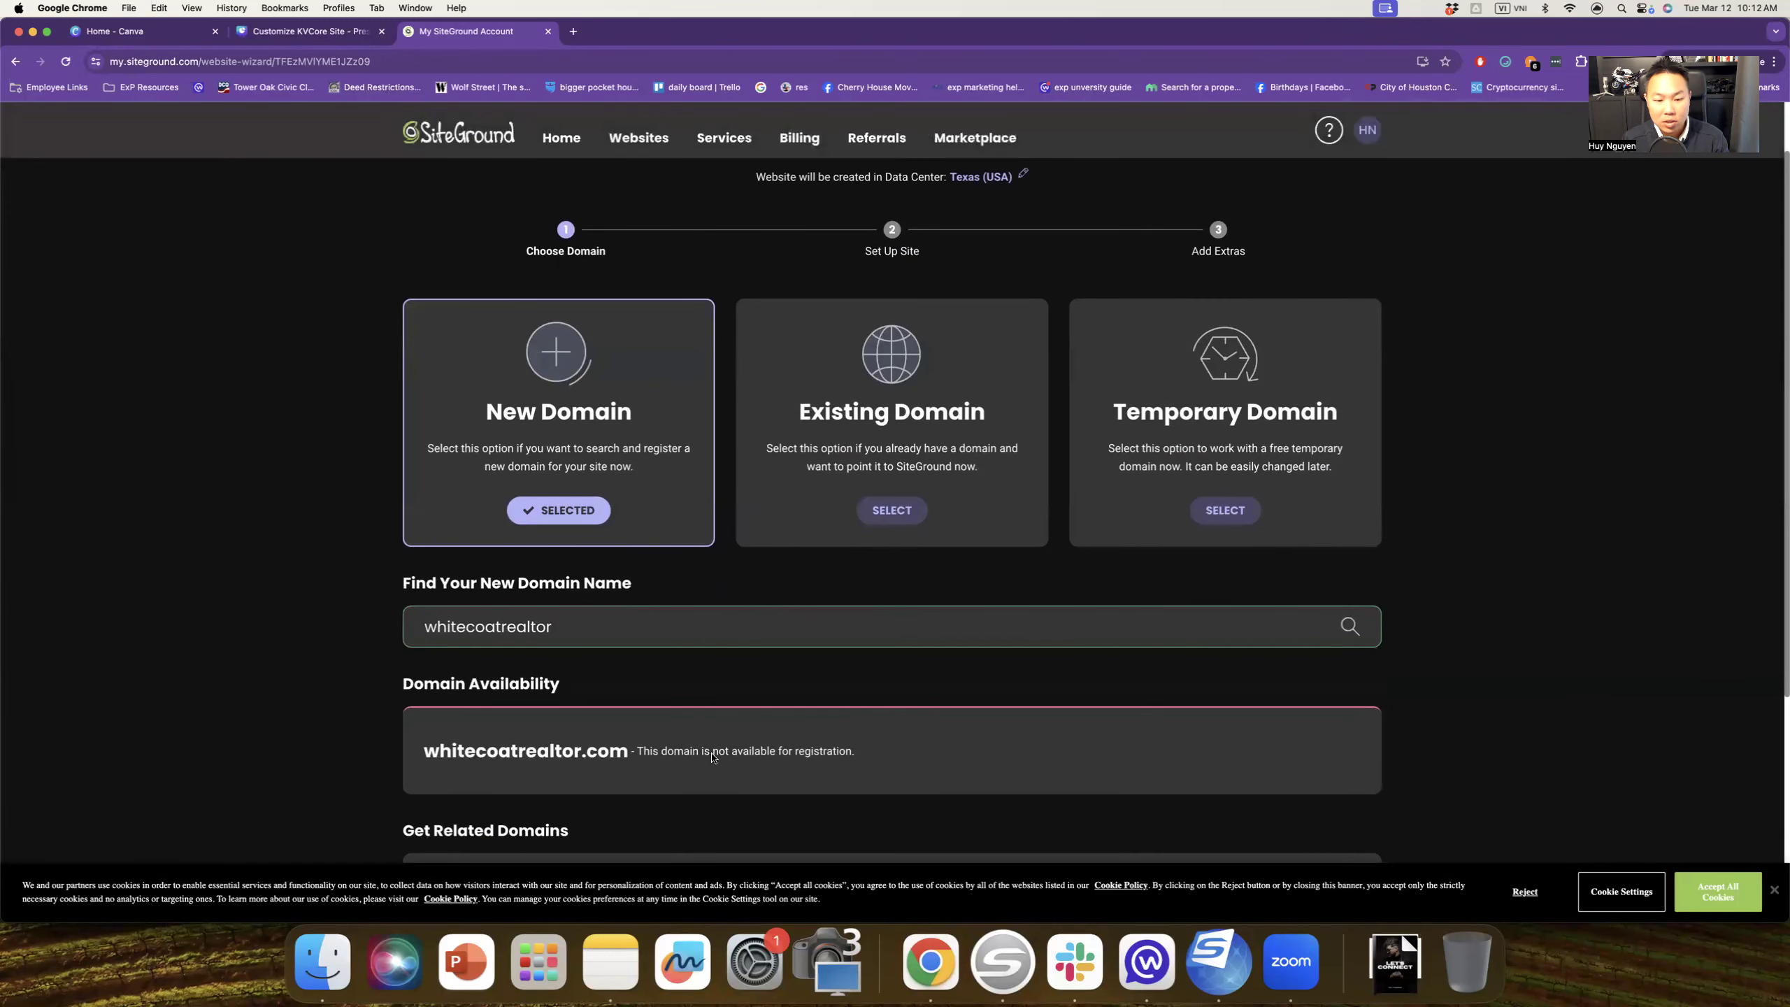
{"action": "key", "text": "BackSpace"}
{"action": "key", "text": "BackSpace"}
{"action": "key", "text": "BackSpace"}
{"action": "key", "text": "BackSpace"}
{"action": "key", "text": "BackSpace"}
{"action": "key", "text": "BackSpace"}
{"action": "key", "text": "BackSpace"}
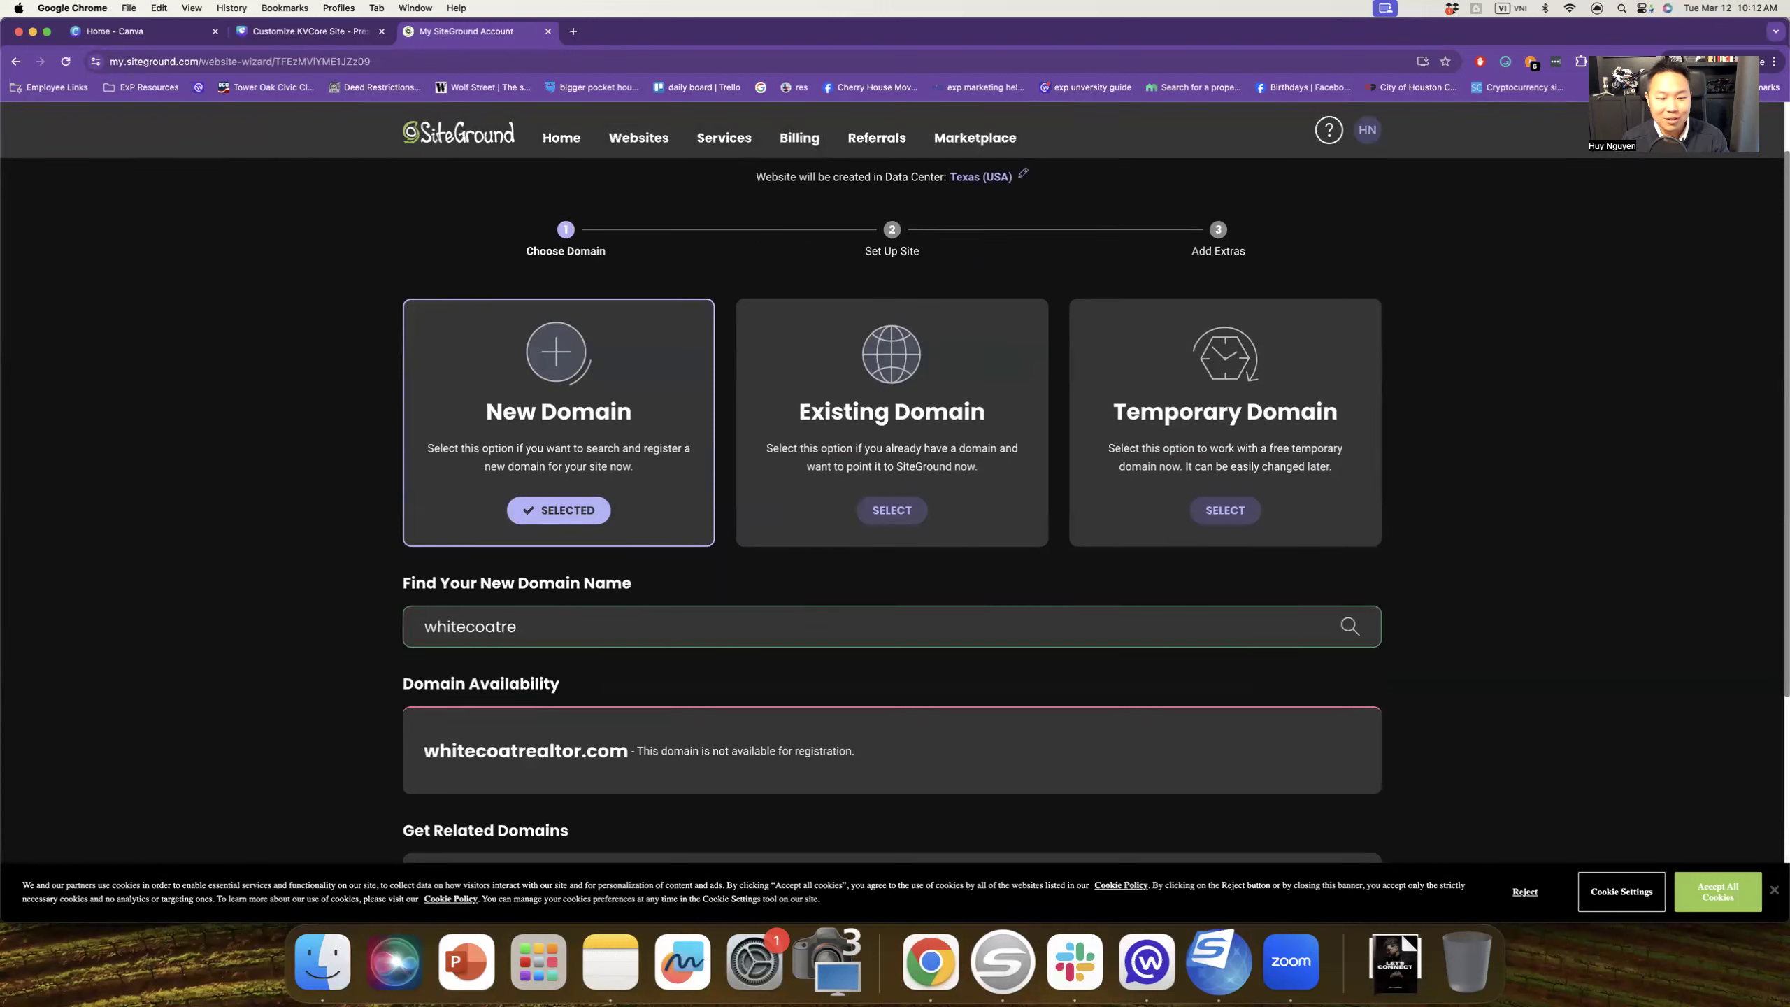
{"action": "type", "text": "realestate"}
{"action": "key", "text": "Return"}
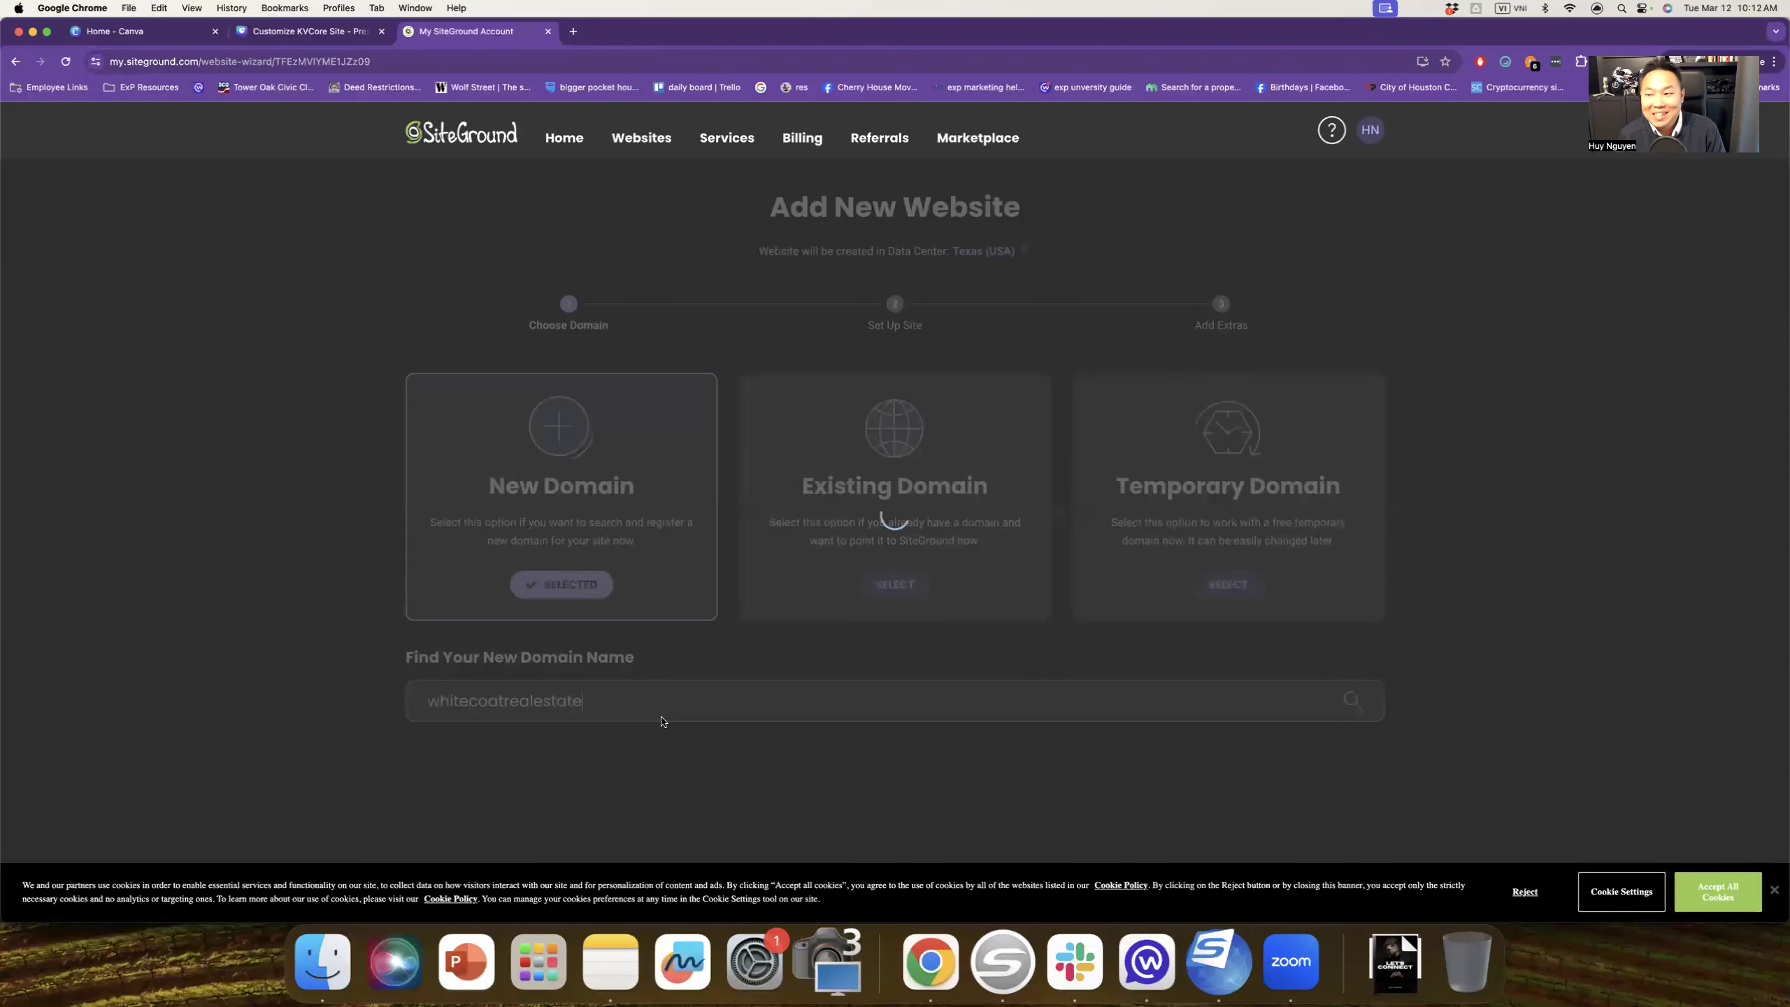
Step: Replace the search term with the agent's name and check whether that .com is available
{"action": "scroll", "coordinate": [661, 721], "scroll_direction": "down", "scroll_amount": 5}
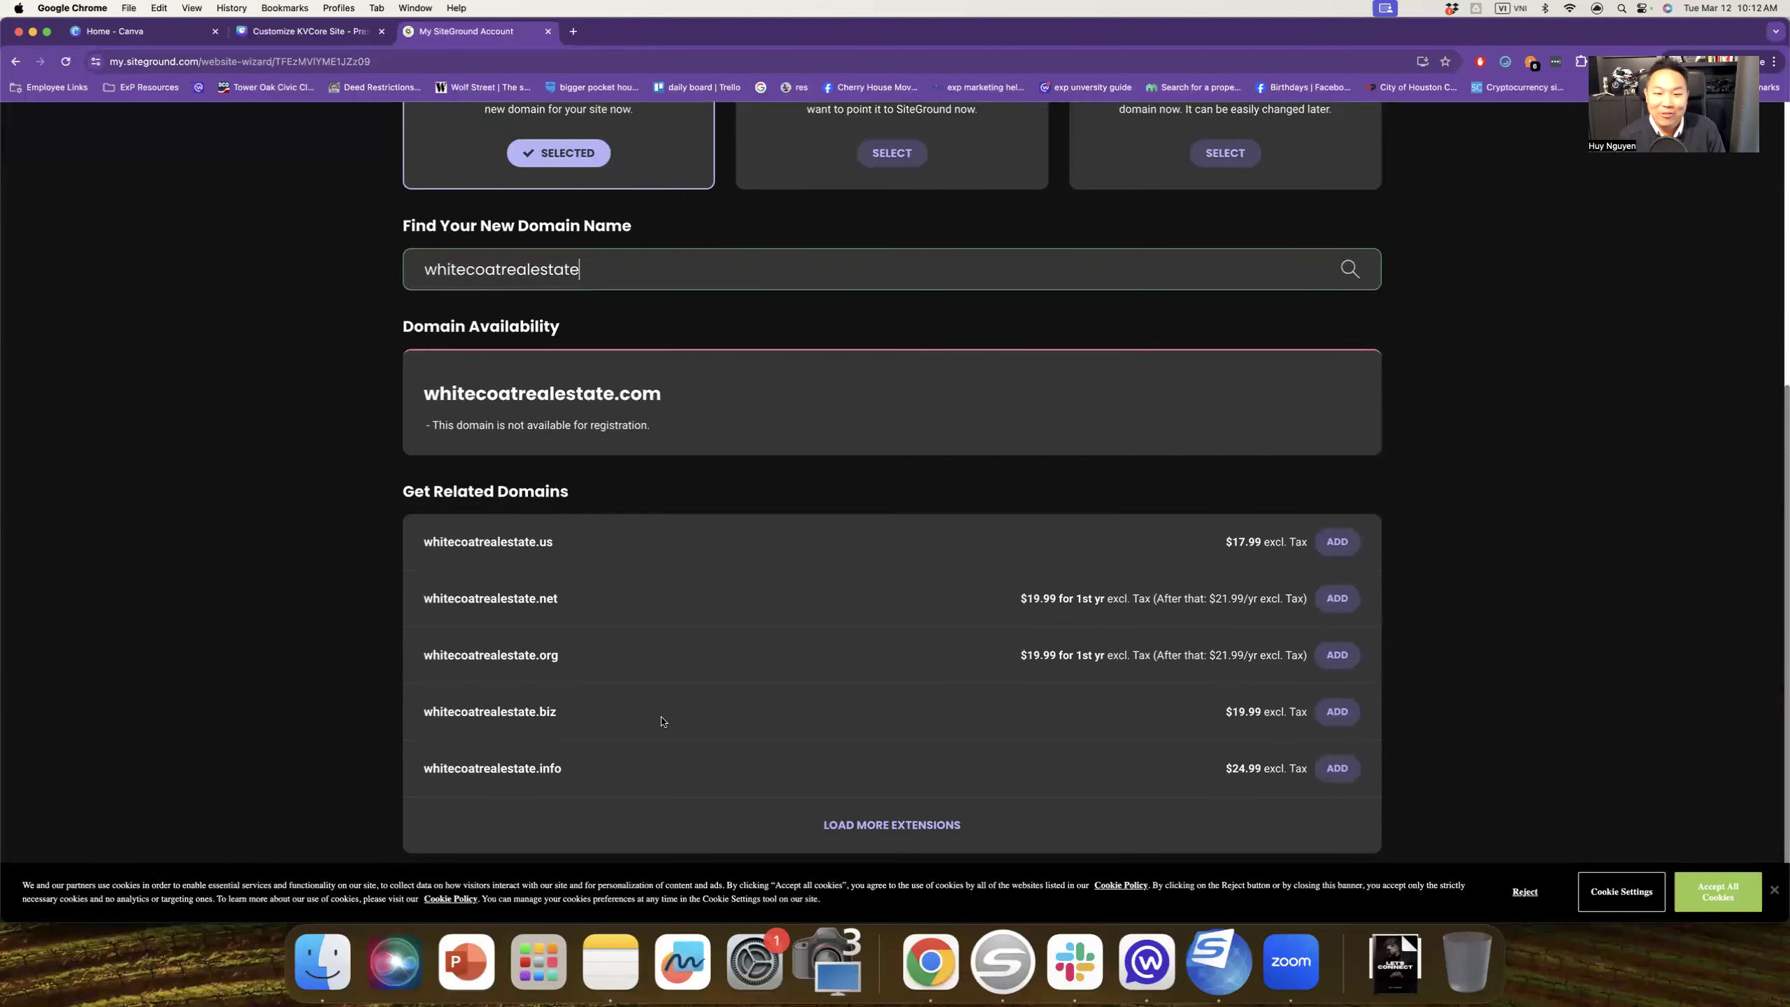
{"action": "scroll", "coordinate": [661, 721], "scroll_direction": "up", "scroll_amount": 3}
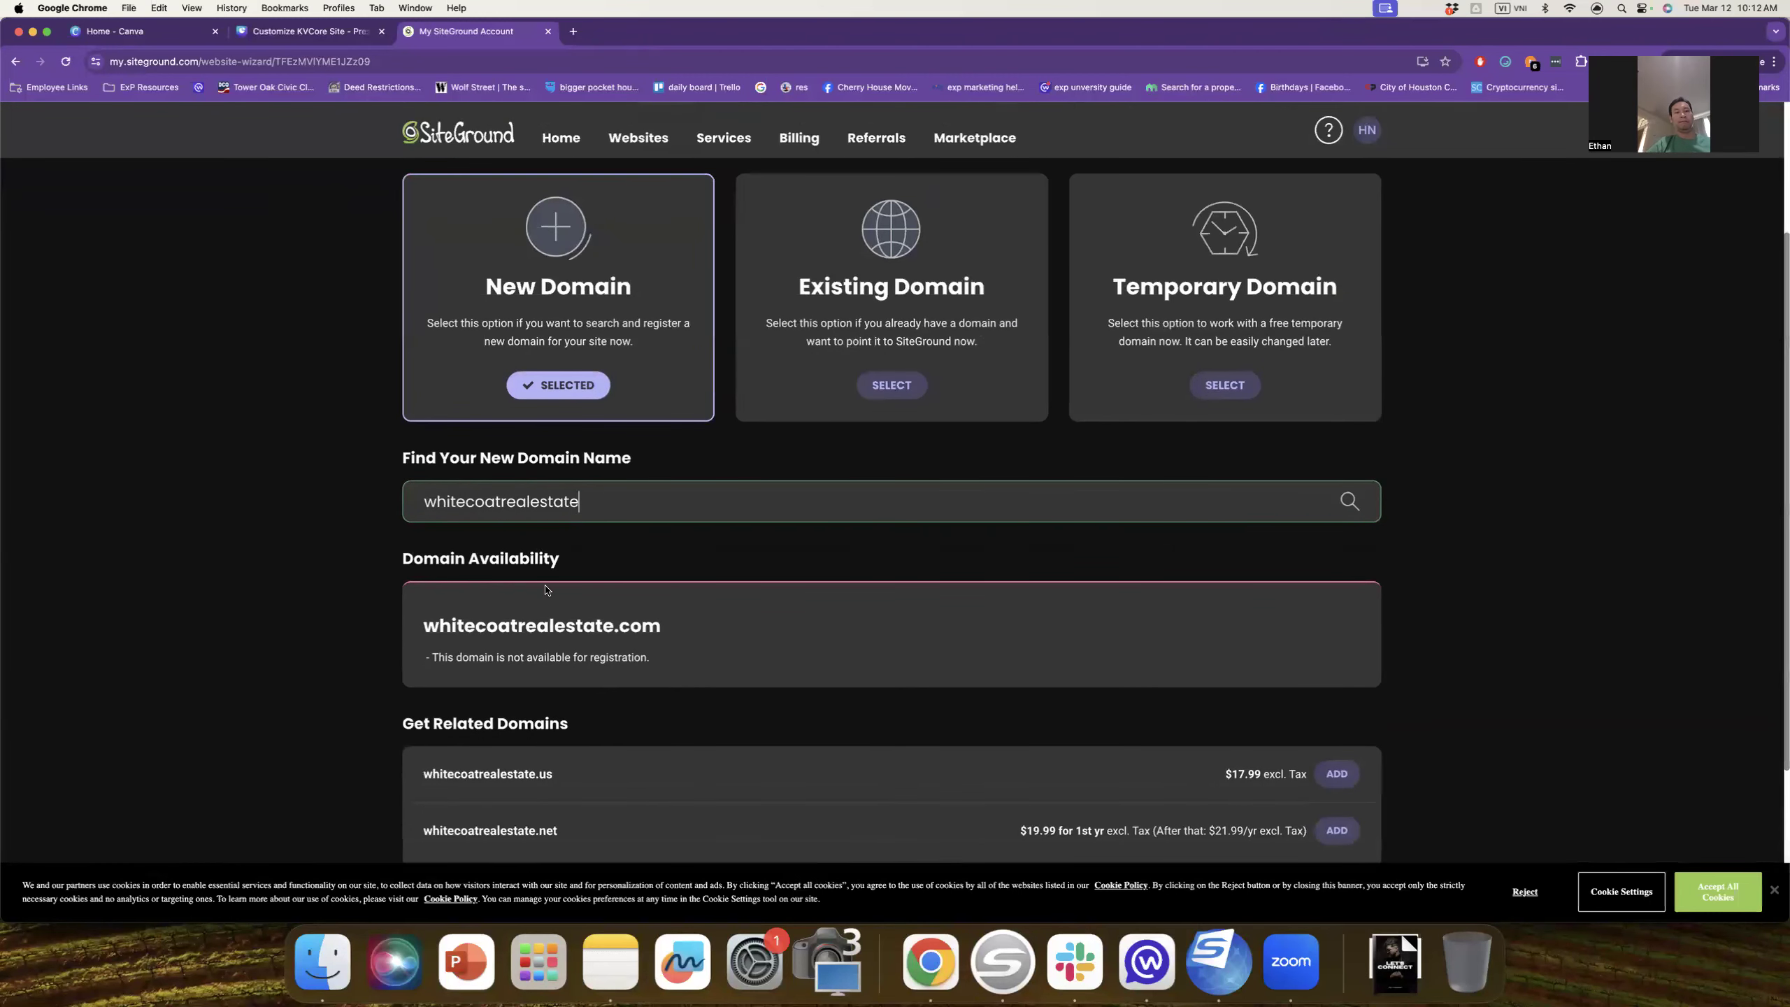
{"action": "left_click_drag", "start_coordinate": [508, 502], "coordinate": [711, 505]}
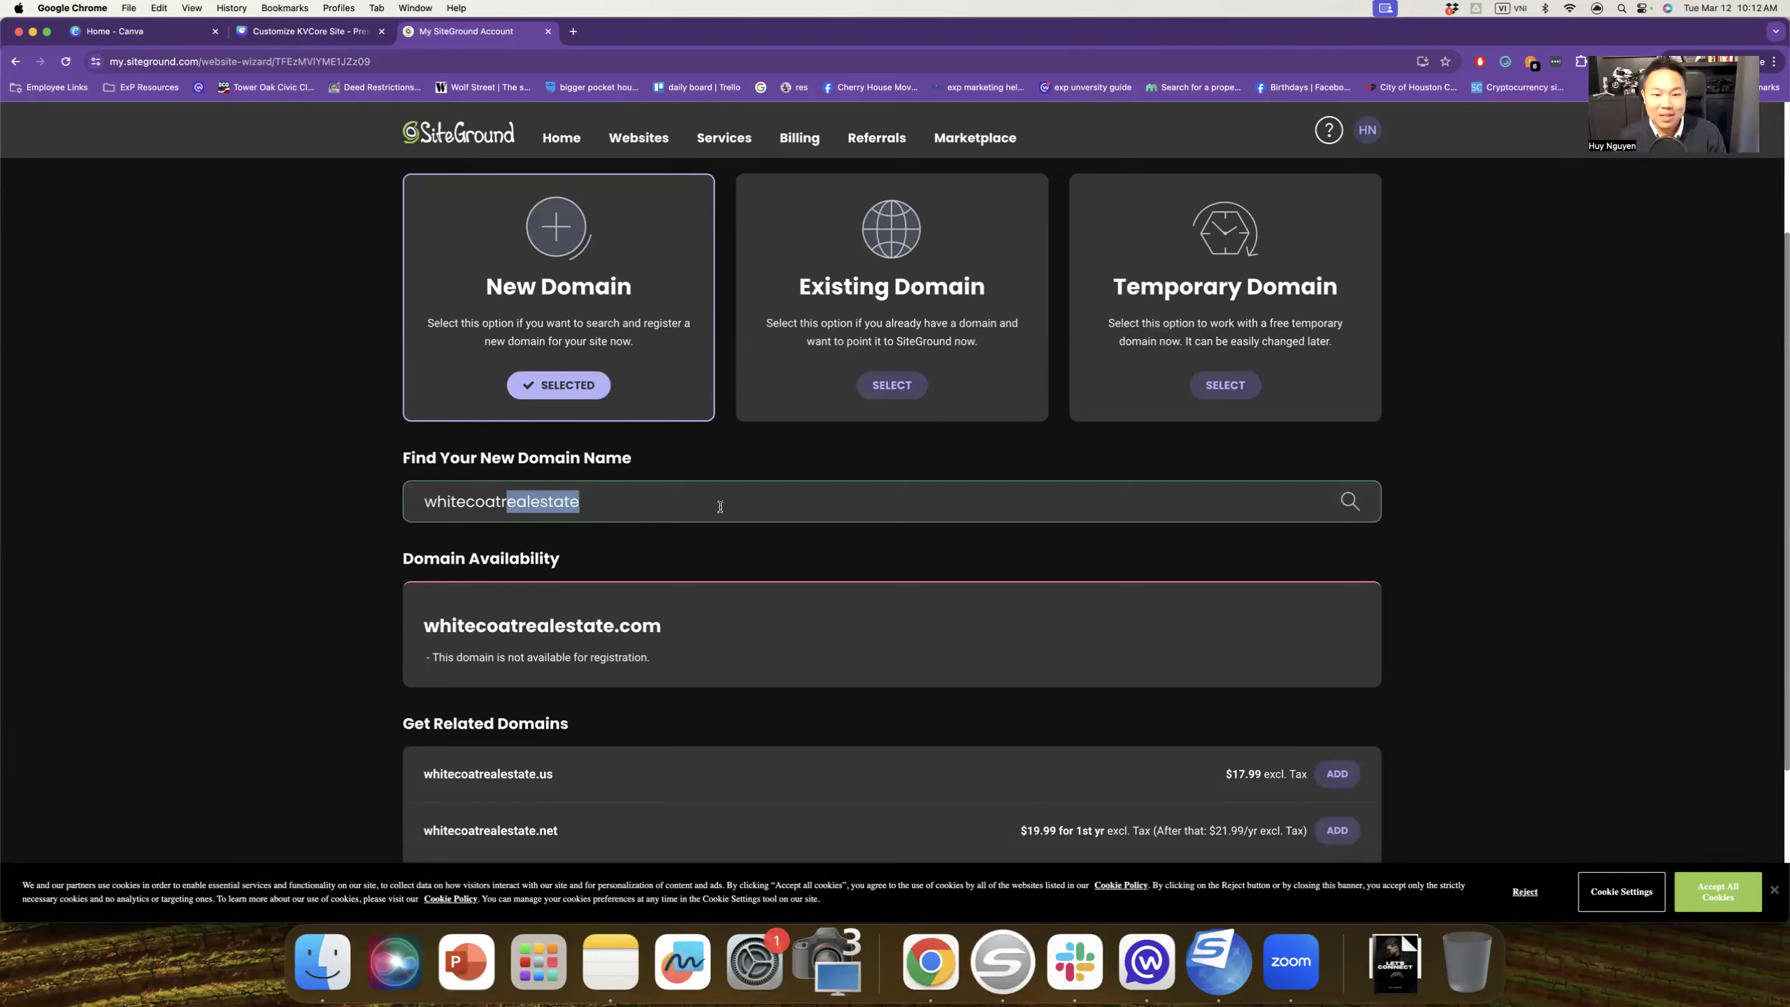
{"action": "key", "text": "BackSpace"}
{"action": "key", "text": "BackSpace"}
{"action": "key", "text": "super+a"}
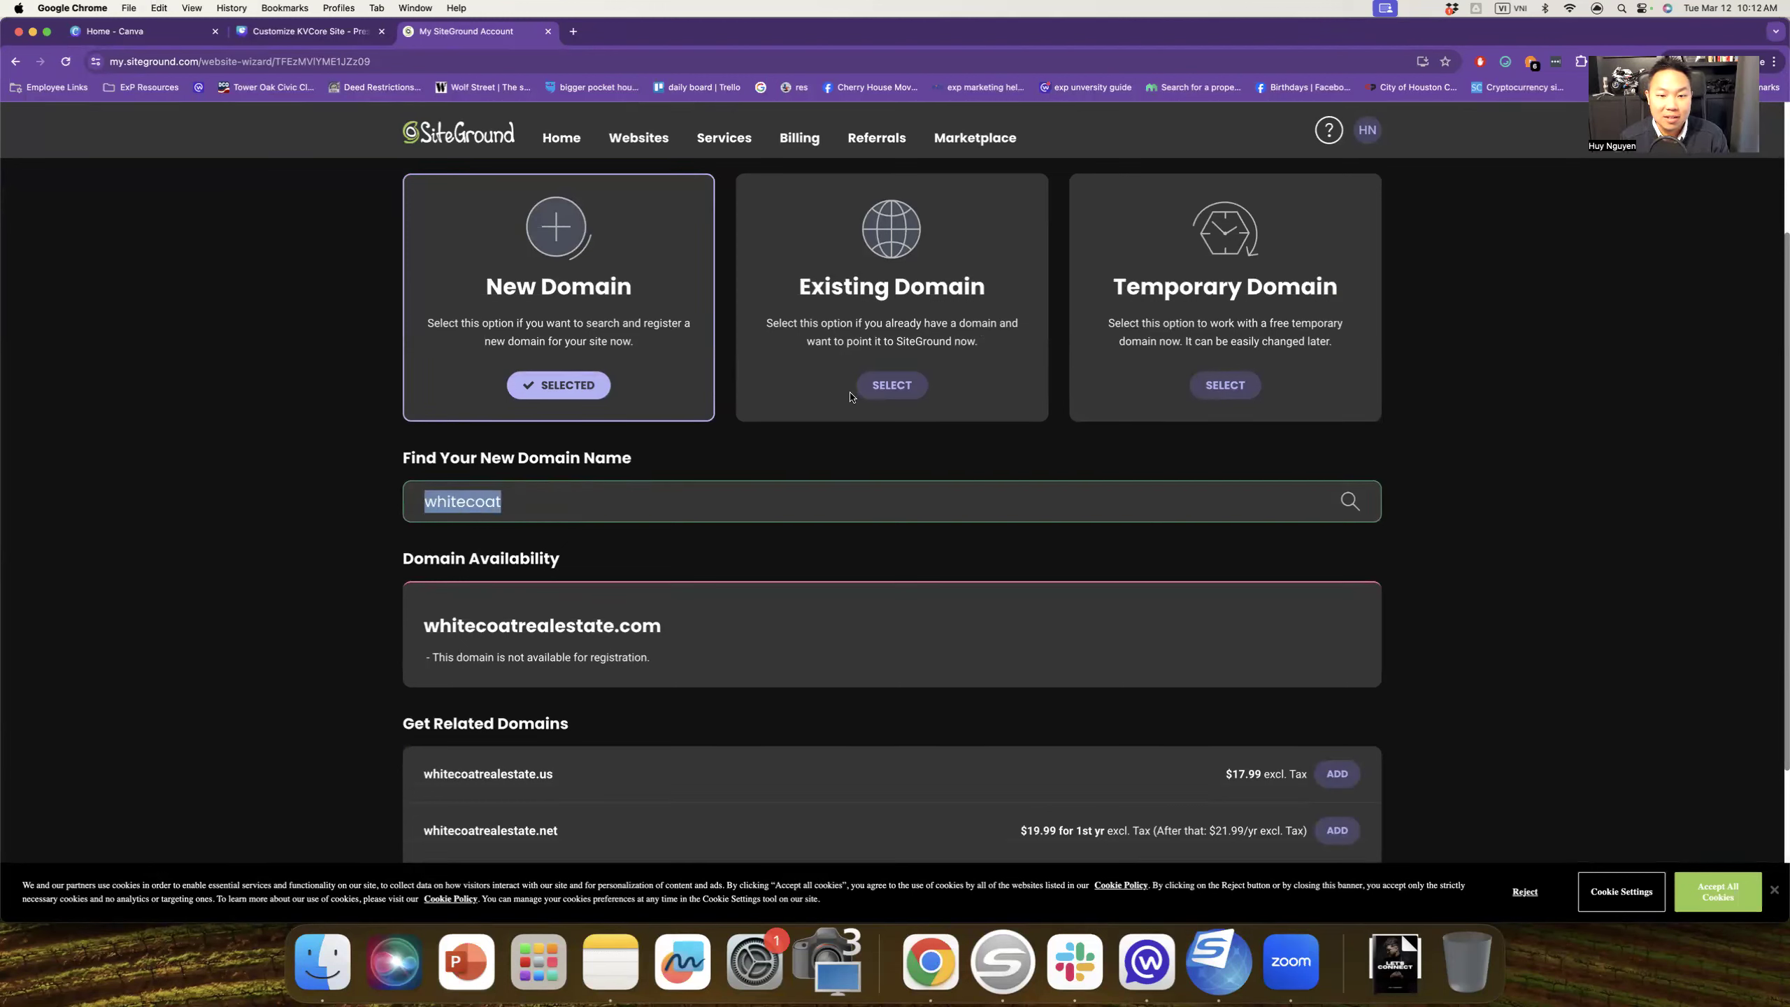
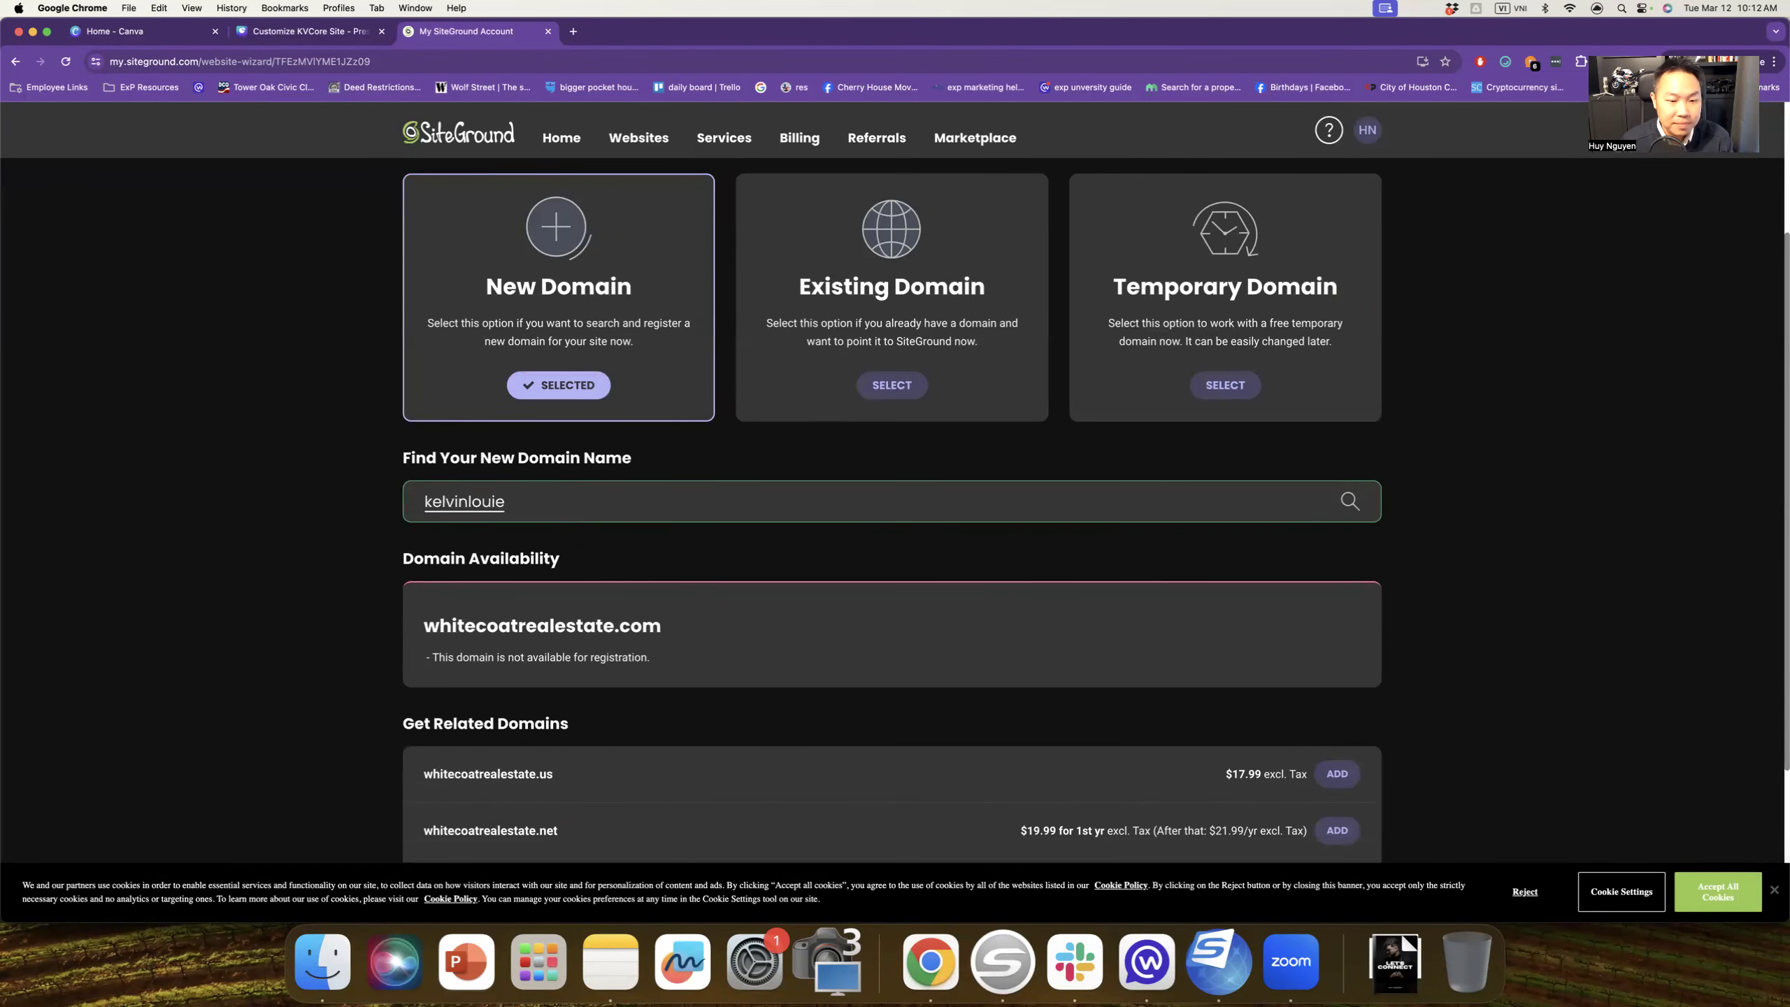
{"action": "key", "text": "Return"}
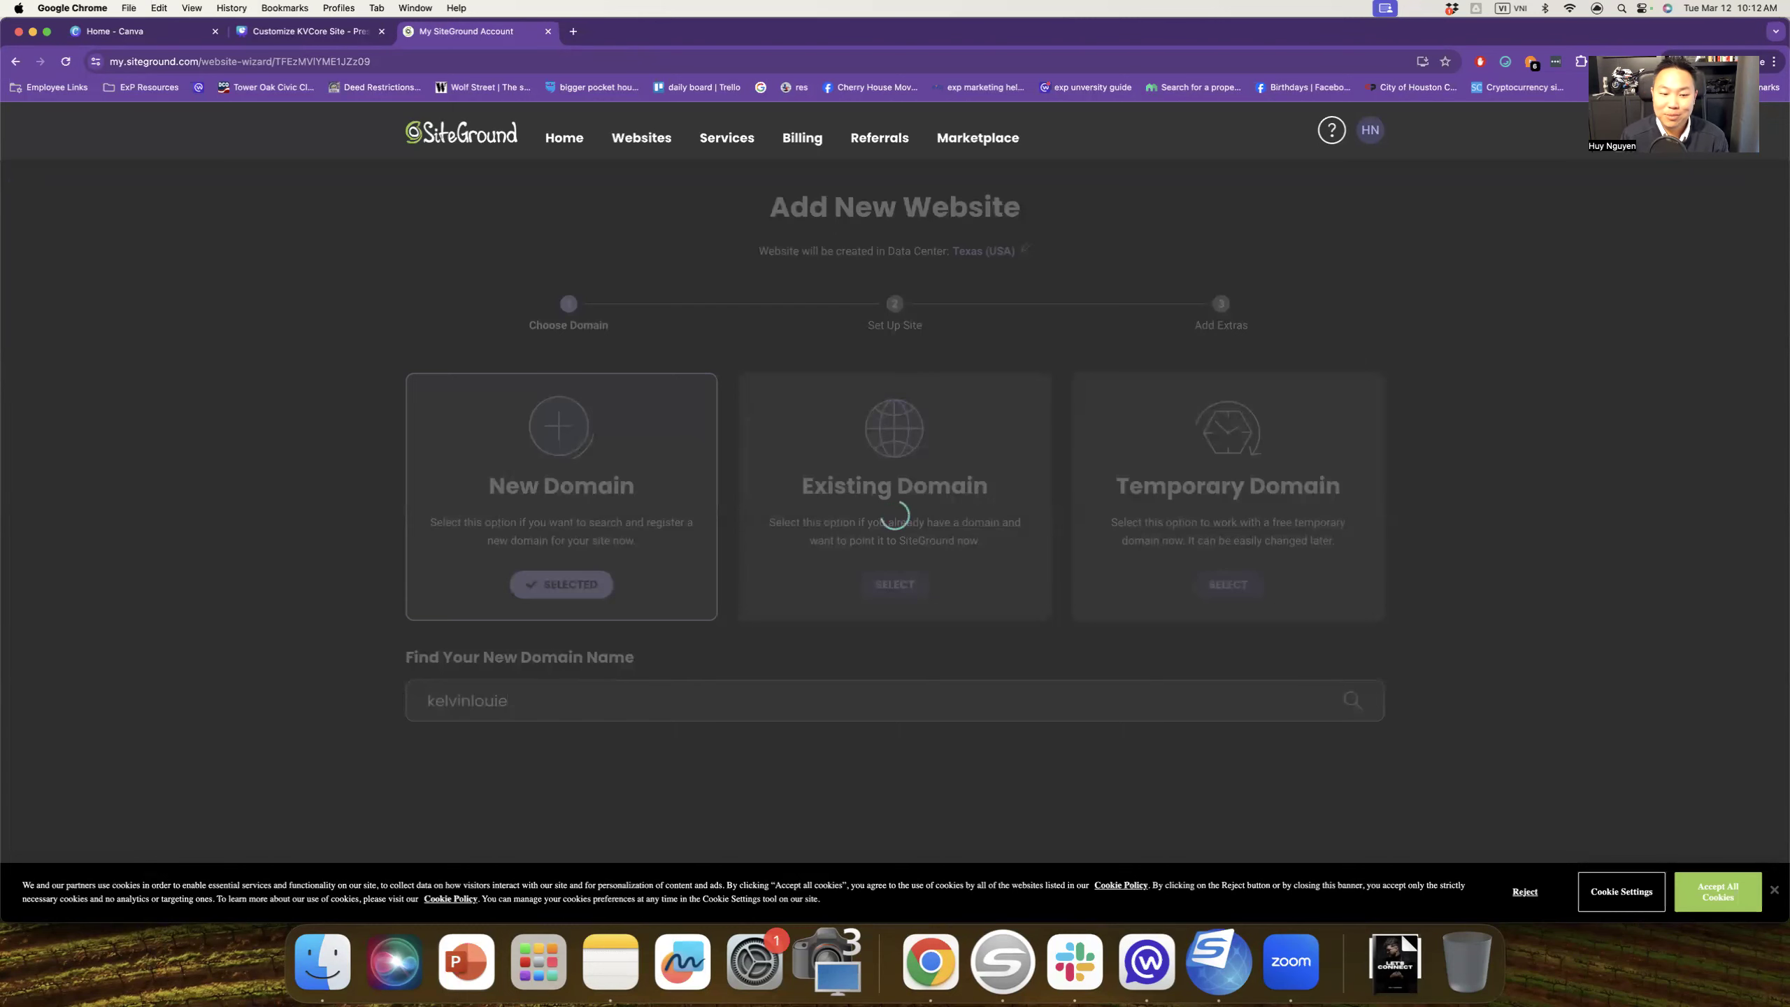
{"action": "scroll", "coordinate": [807, 524], "scroll_direction": "up", "scroll_amount": 2}
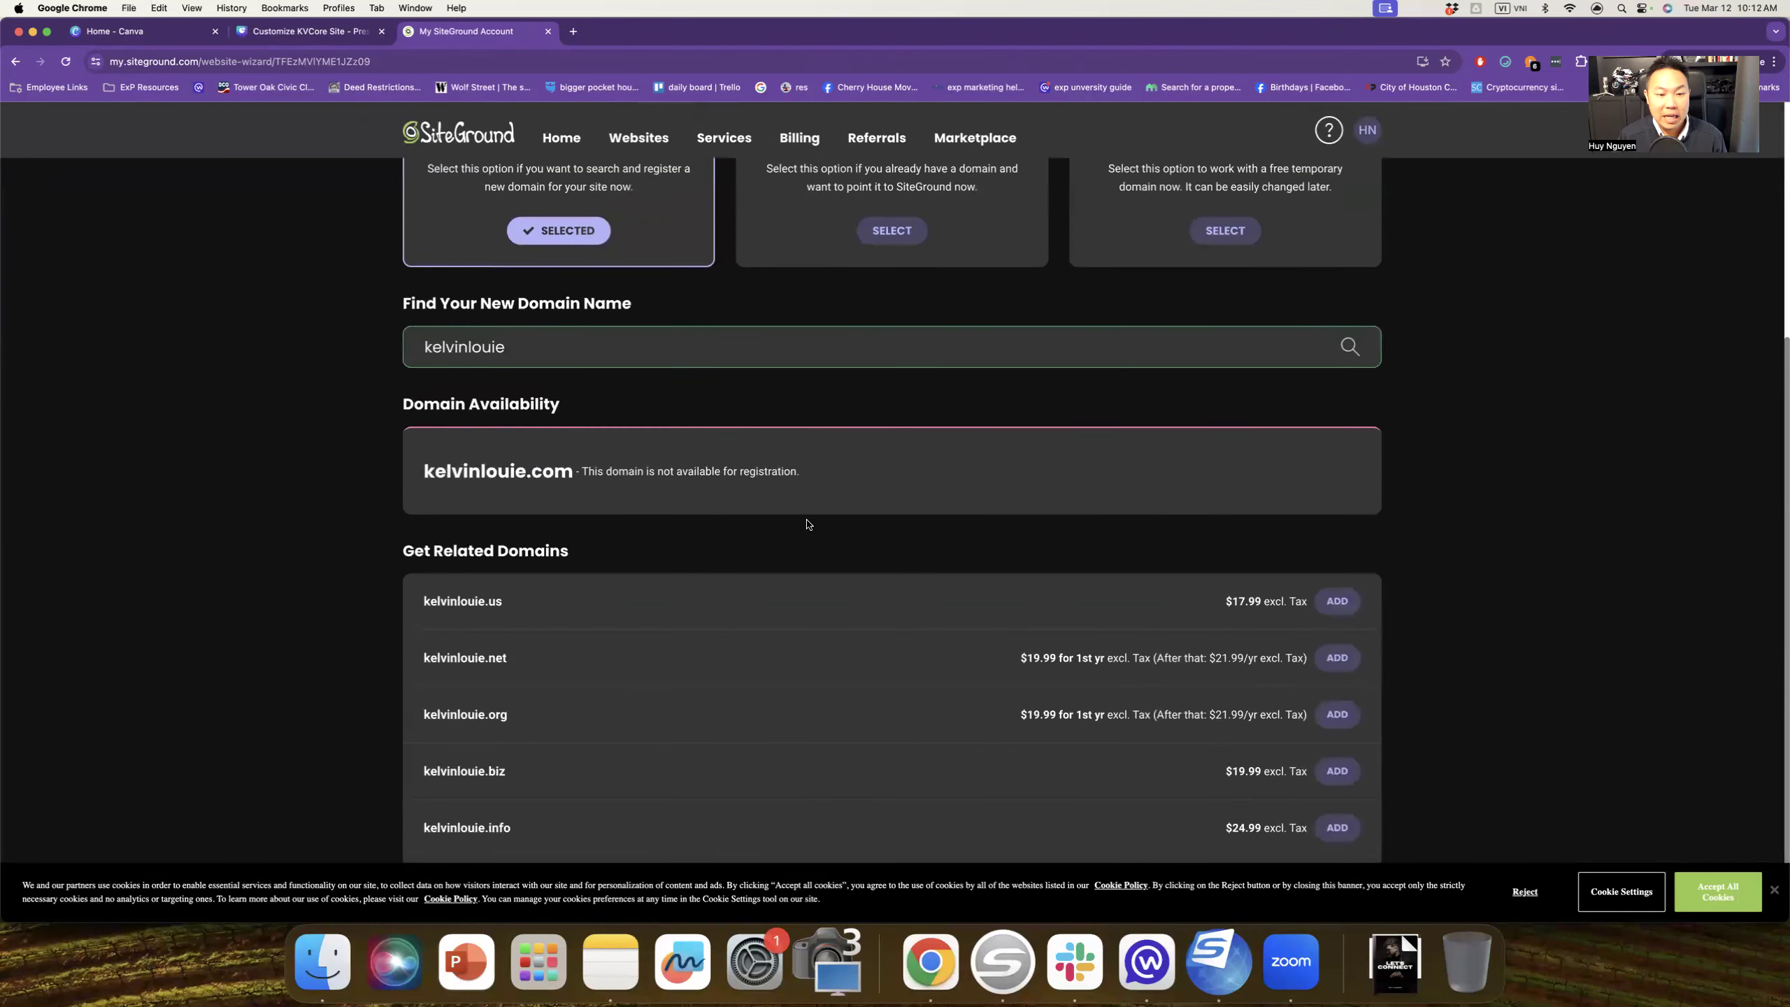
{"action": "scroll", "coordinate": [808, 523], "scroll_direction": "up", "scroll_amount": 4}
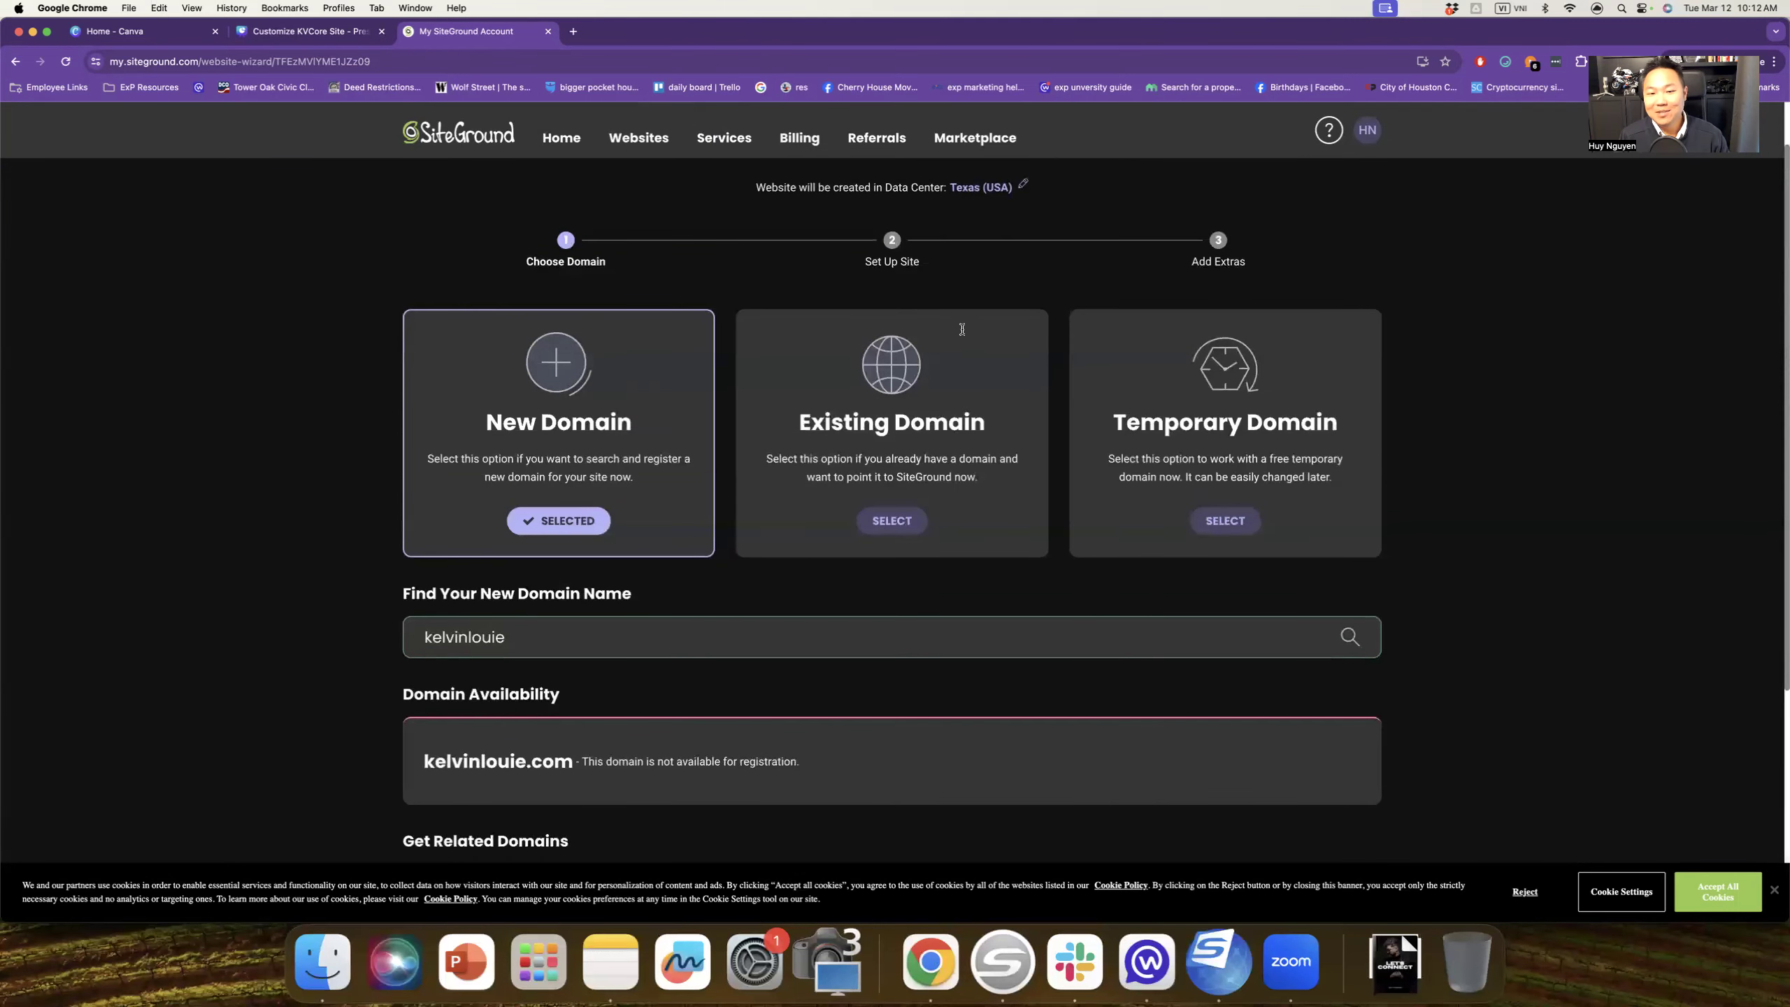
{"action": "left_click", "coordinate": [557, 632]}
Step: Add a tx suffix to the name-based search, finding the .com available at $17.99
{"action": "type", "text": "tx"}
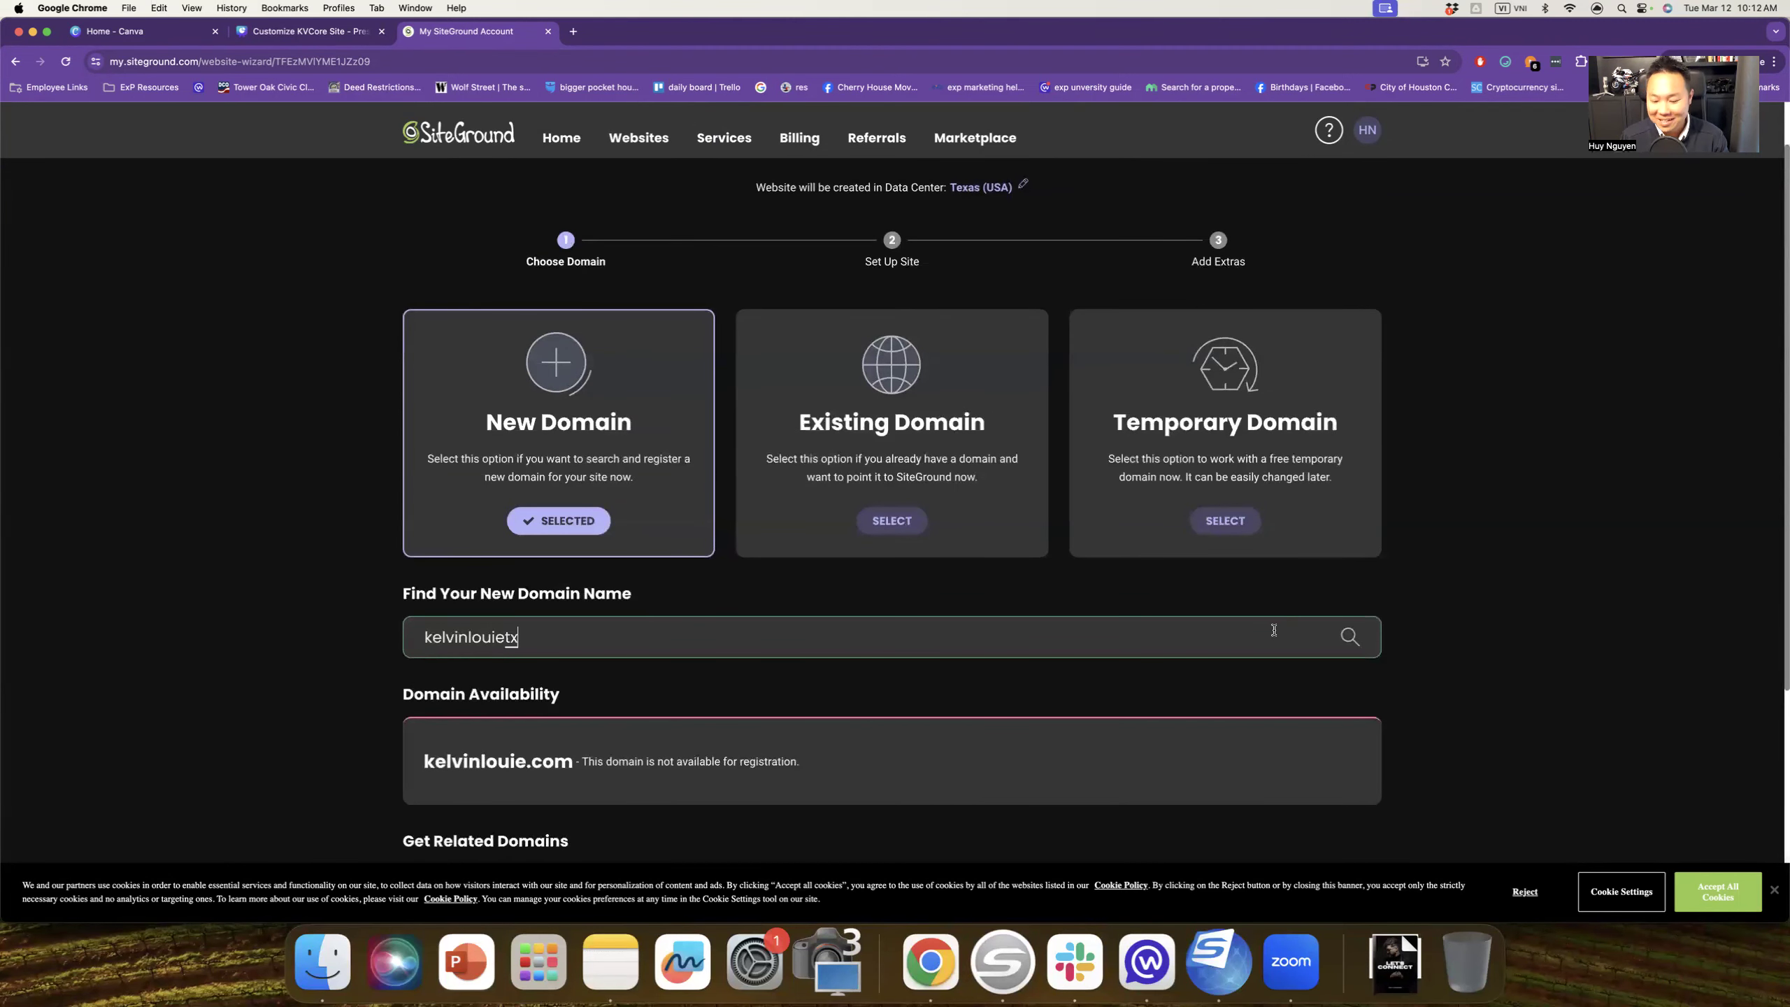
{"action": "key", "text": "Return"}
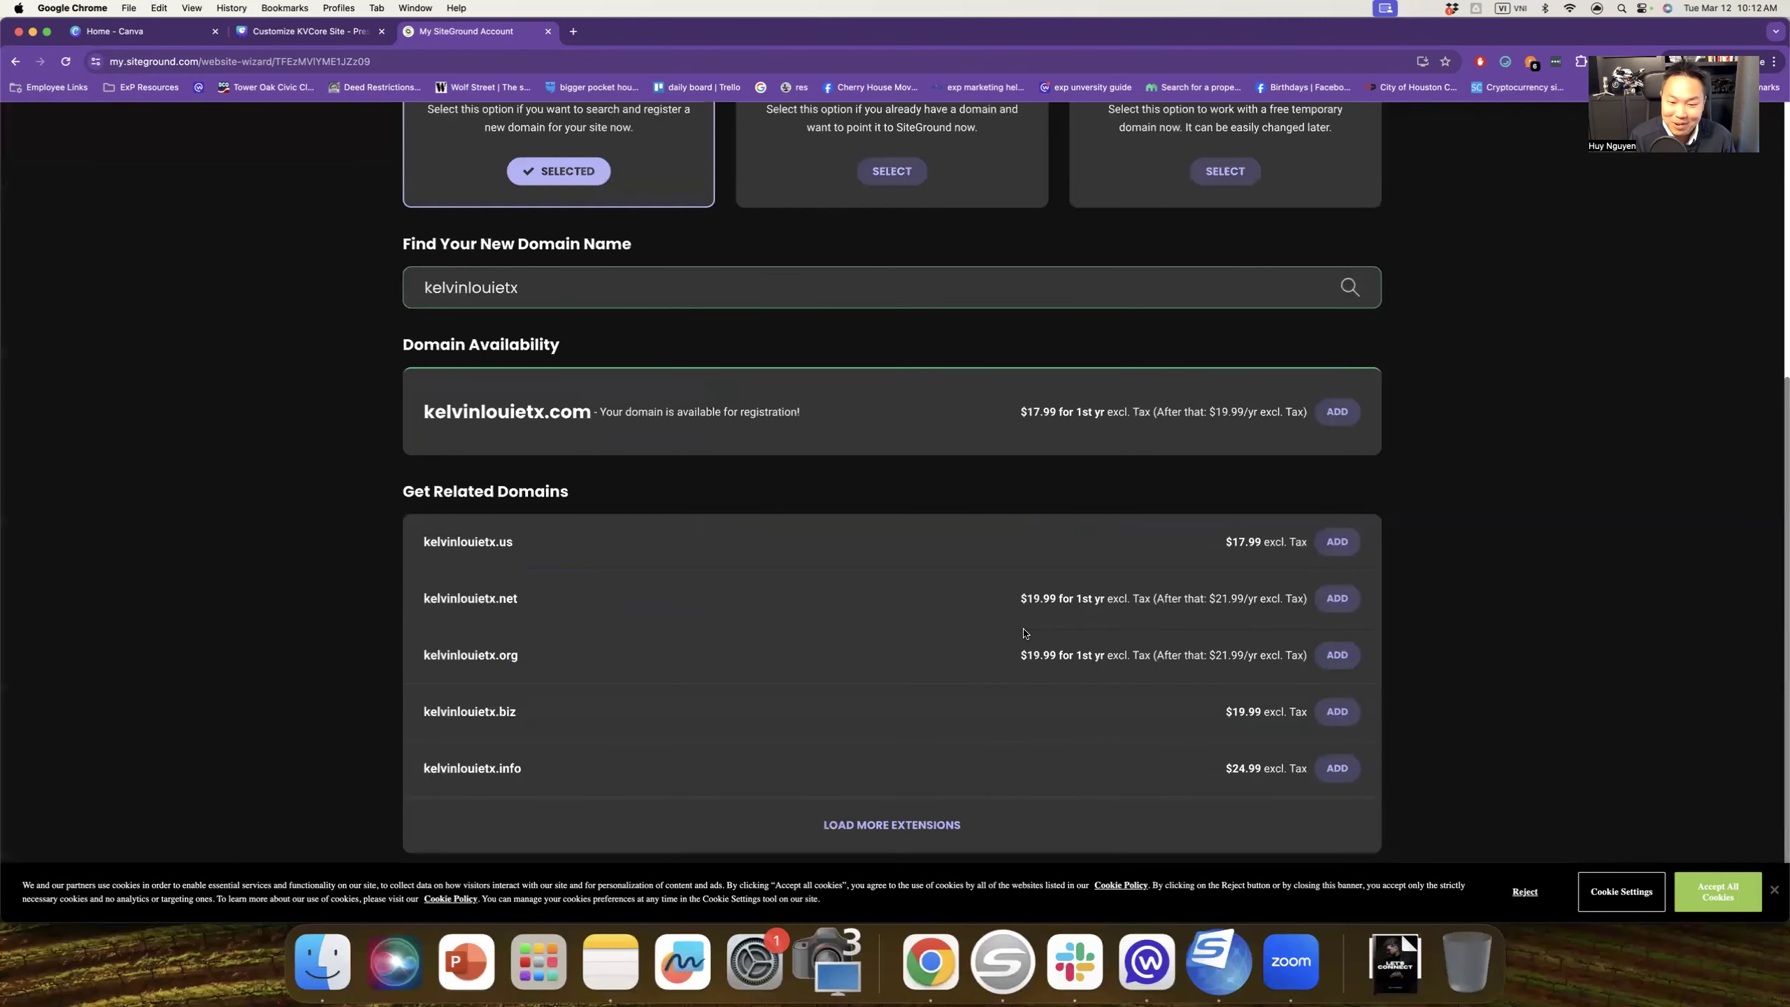
{"action": "scroll", "coordinate": [1025, 633], "scroll_direction": "up", "scroll_amount": 3}
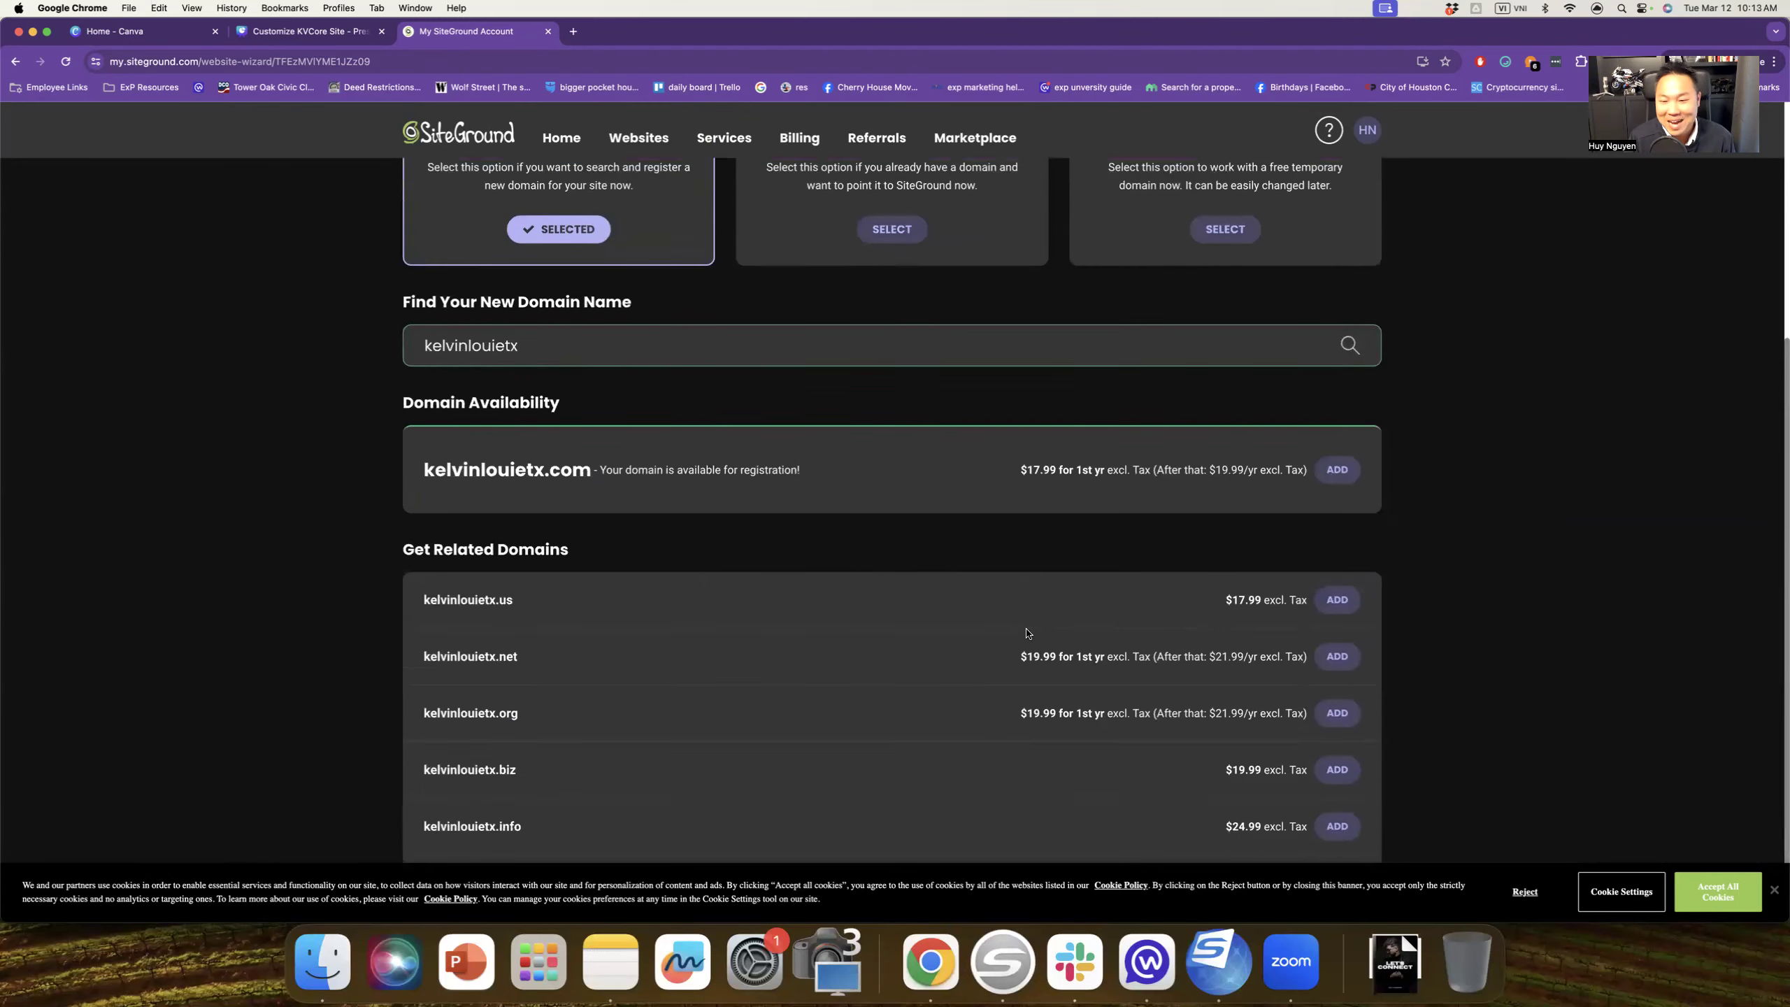
Step: Leave the domain wizard and return to the My Websites list
{"action": "scroll", "coordinate": [1026, 633], "scroll_direction": "up", "scroll_amount": 1}
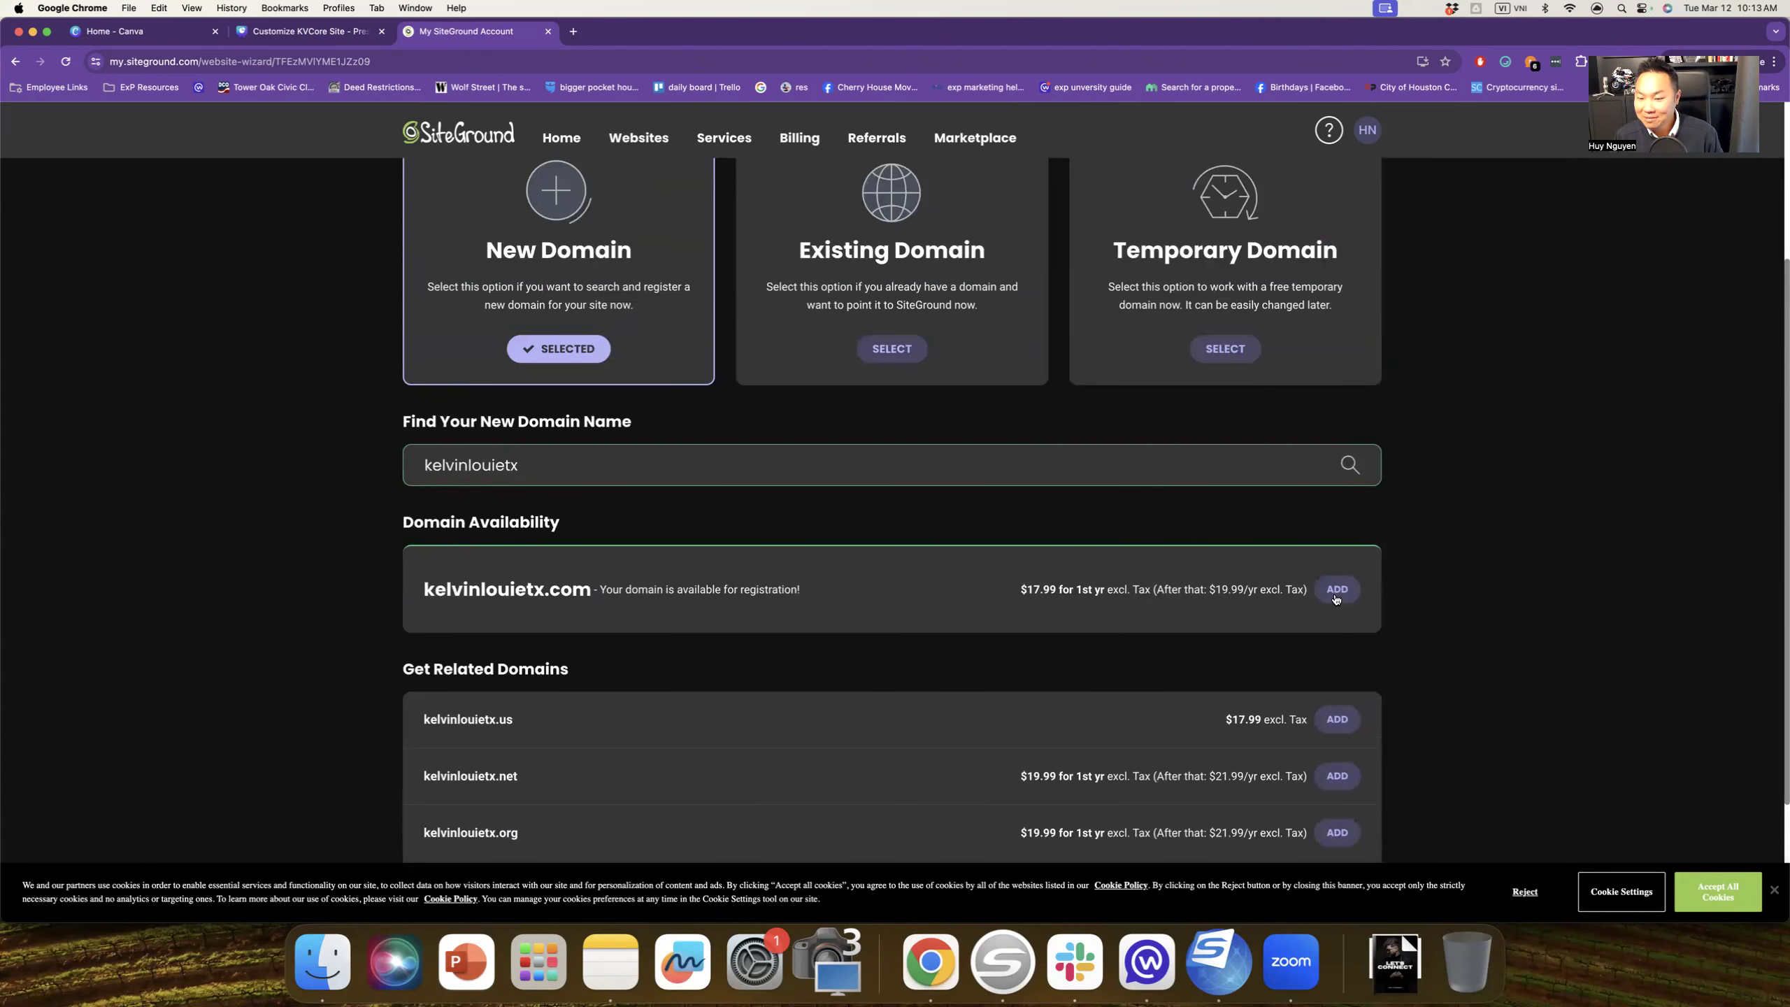
{"action": "scroll", "coordinate": [1333, 605], "scroll_direction": "up", "scroll_amount": 3}
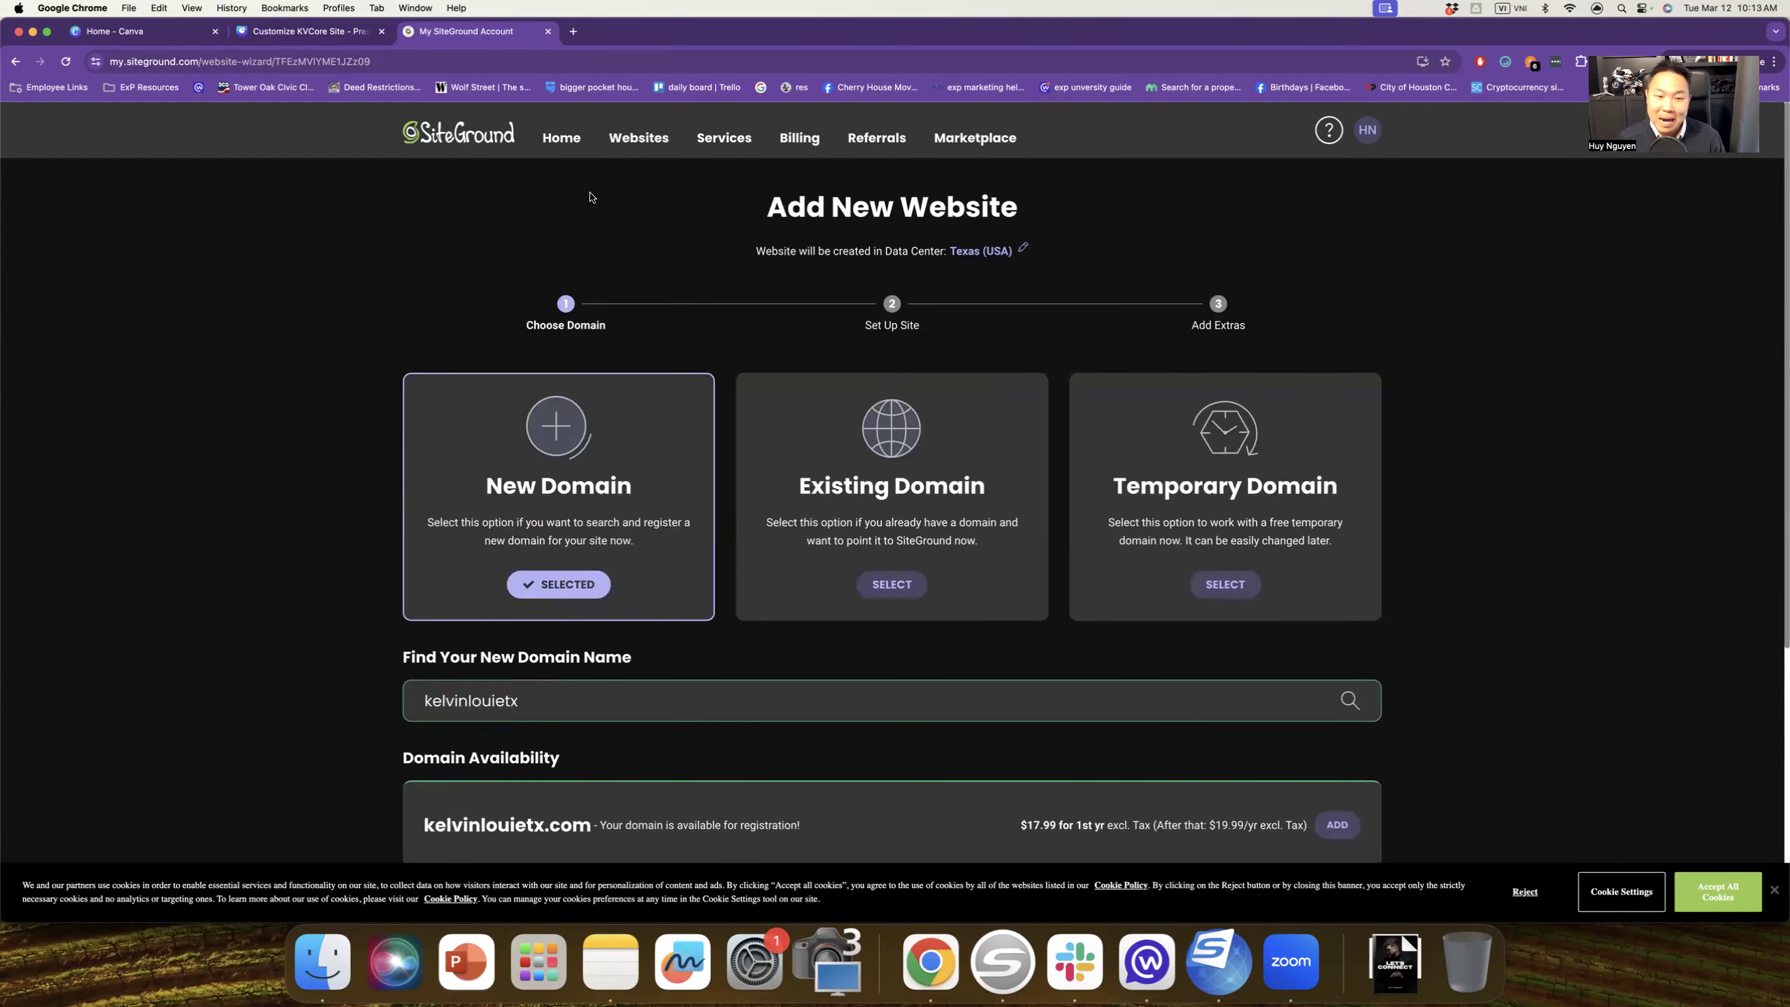
{"action": "left_click", "coordinate": [650, 146]}
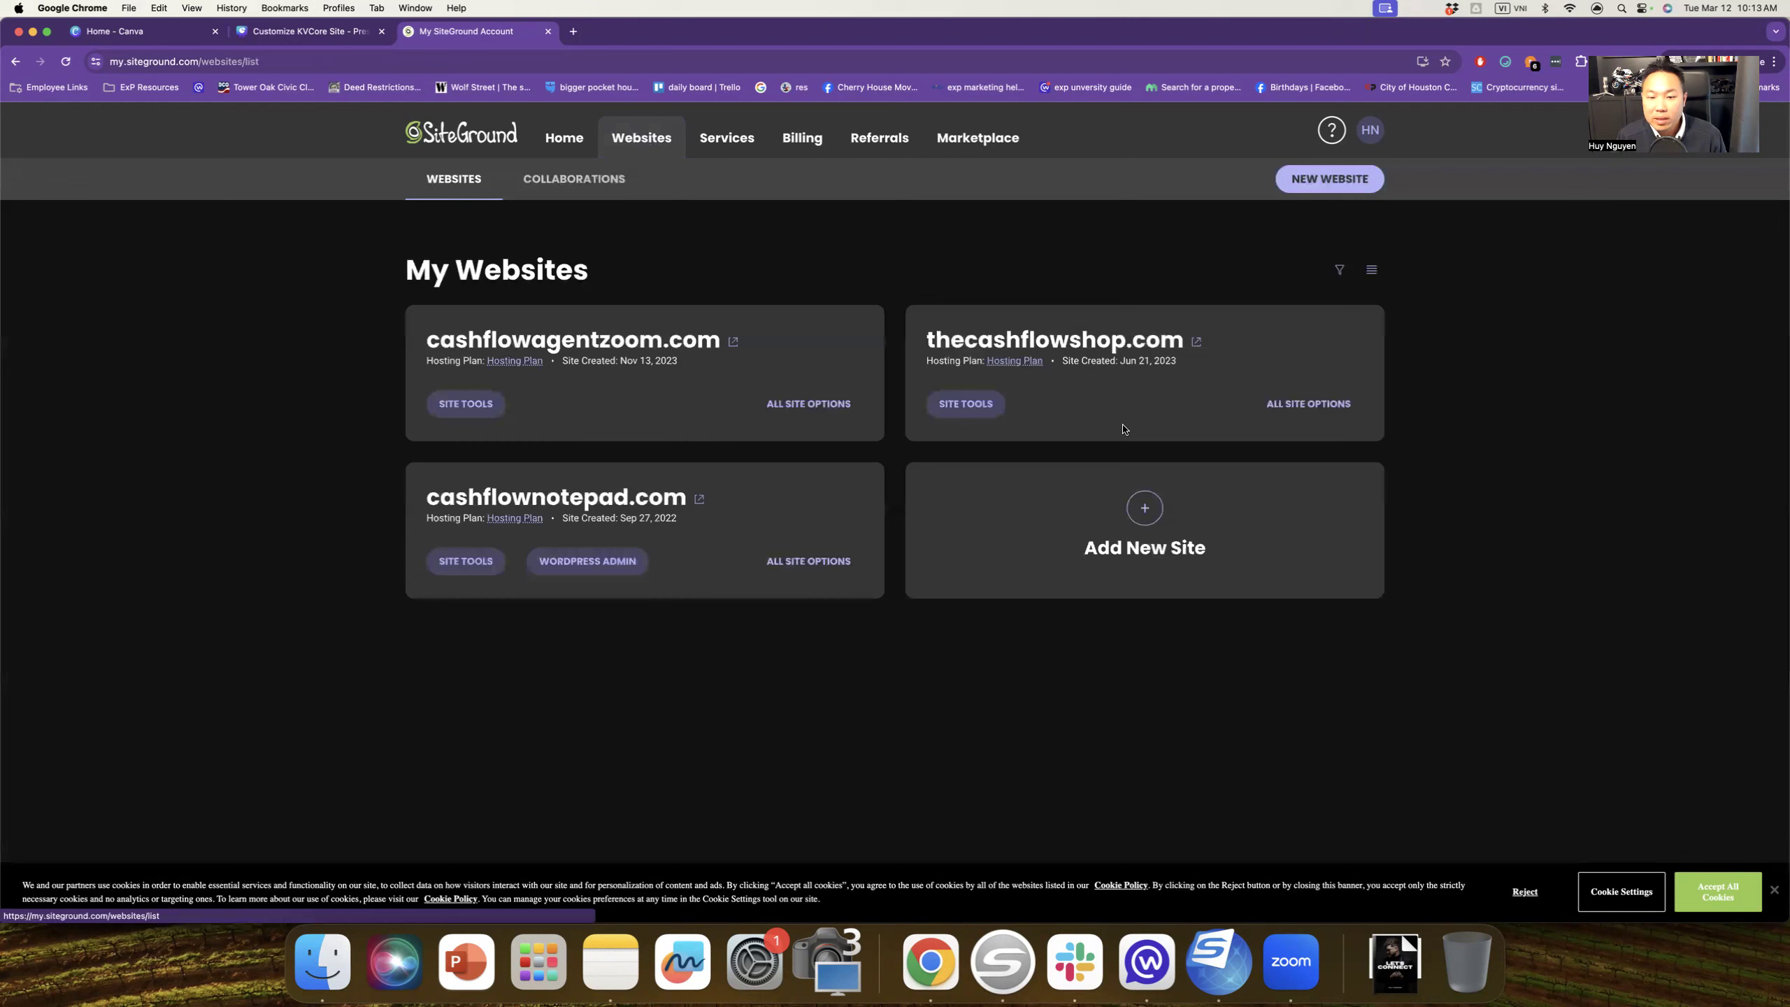
Step: Open Site Tools for thecashflowshop.com and view its Parked Domains page
{"action": "left_click", "coordinate": [967, 408]}
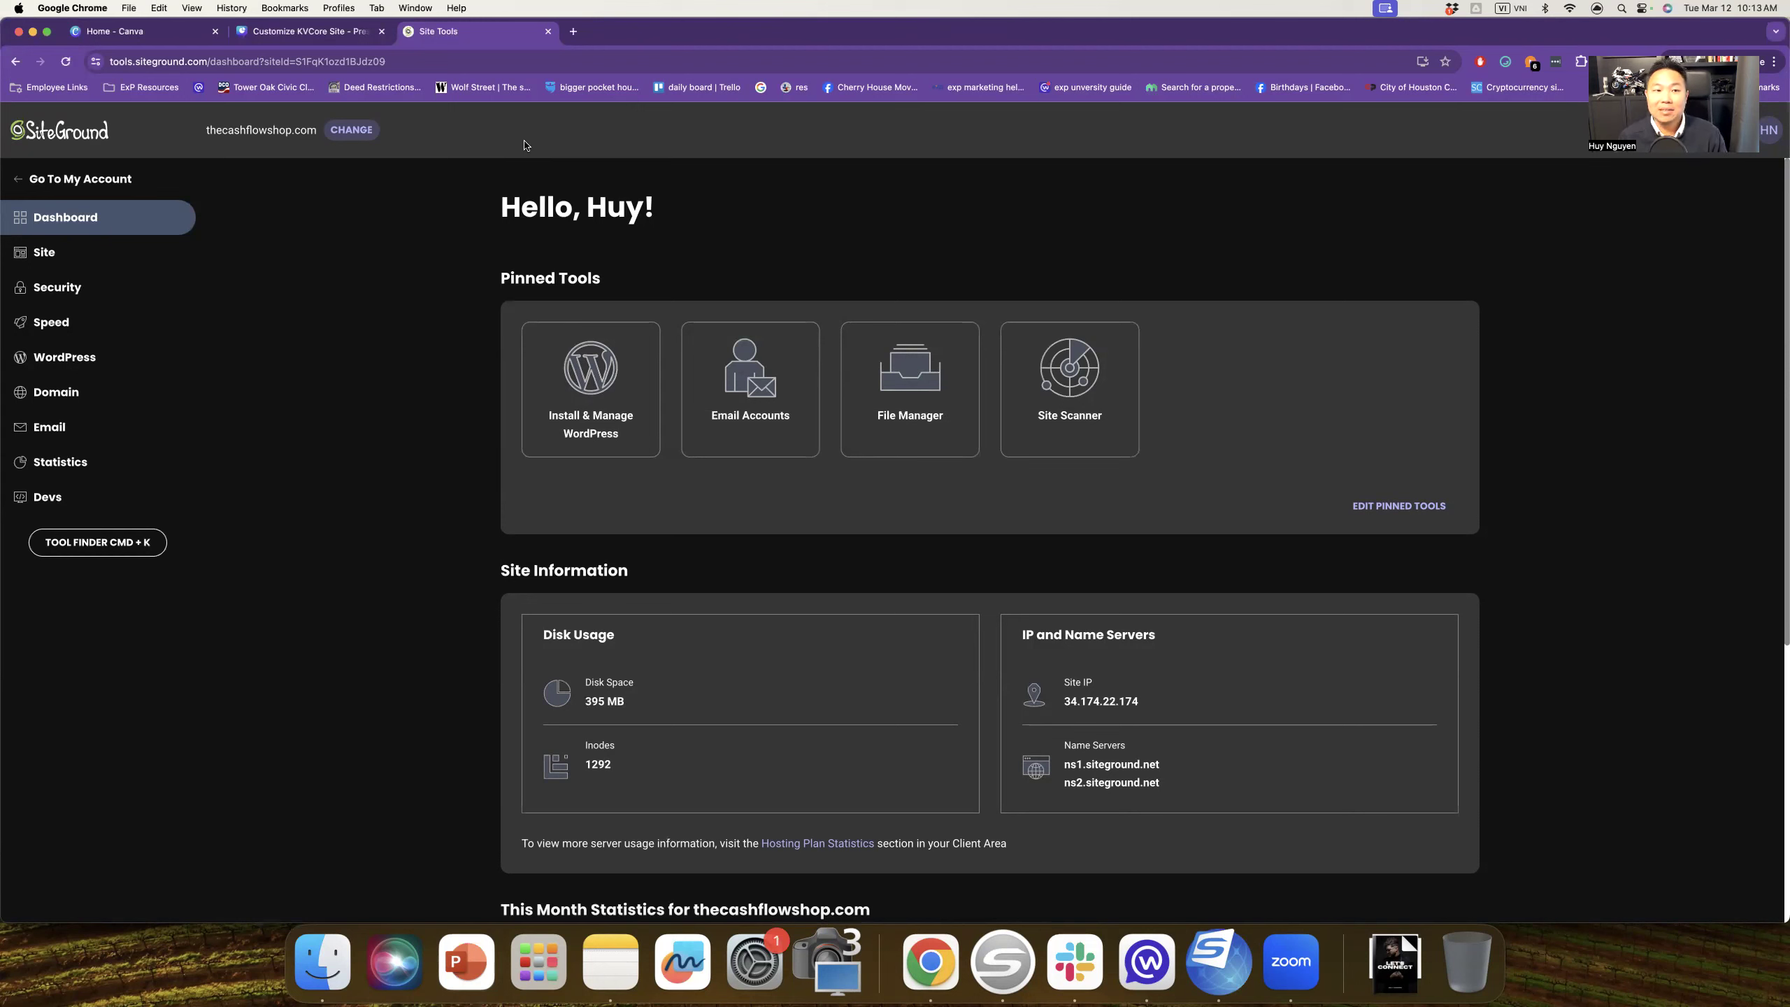
{"action": "left_click", "coordinate": [64, 397]}
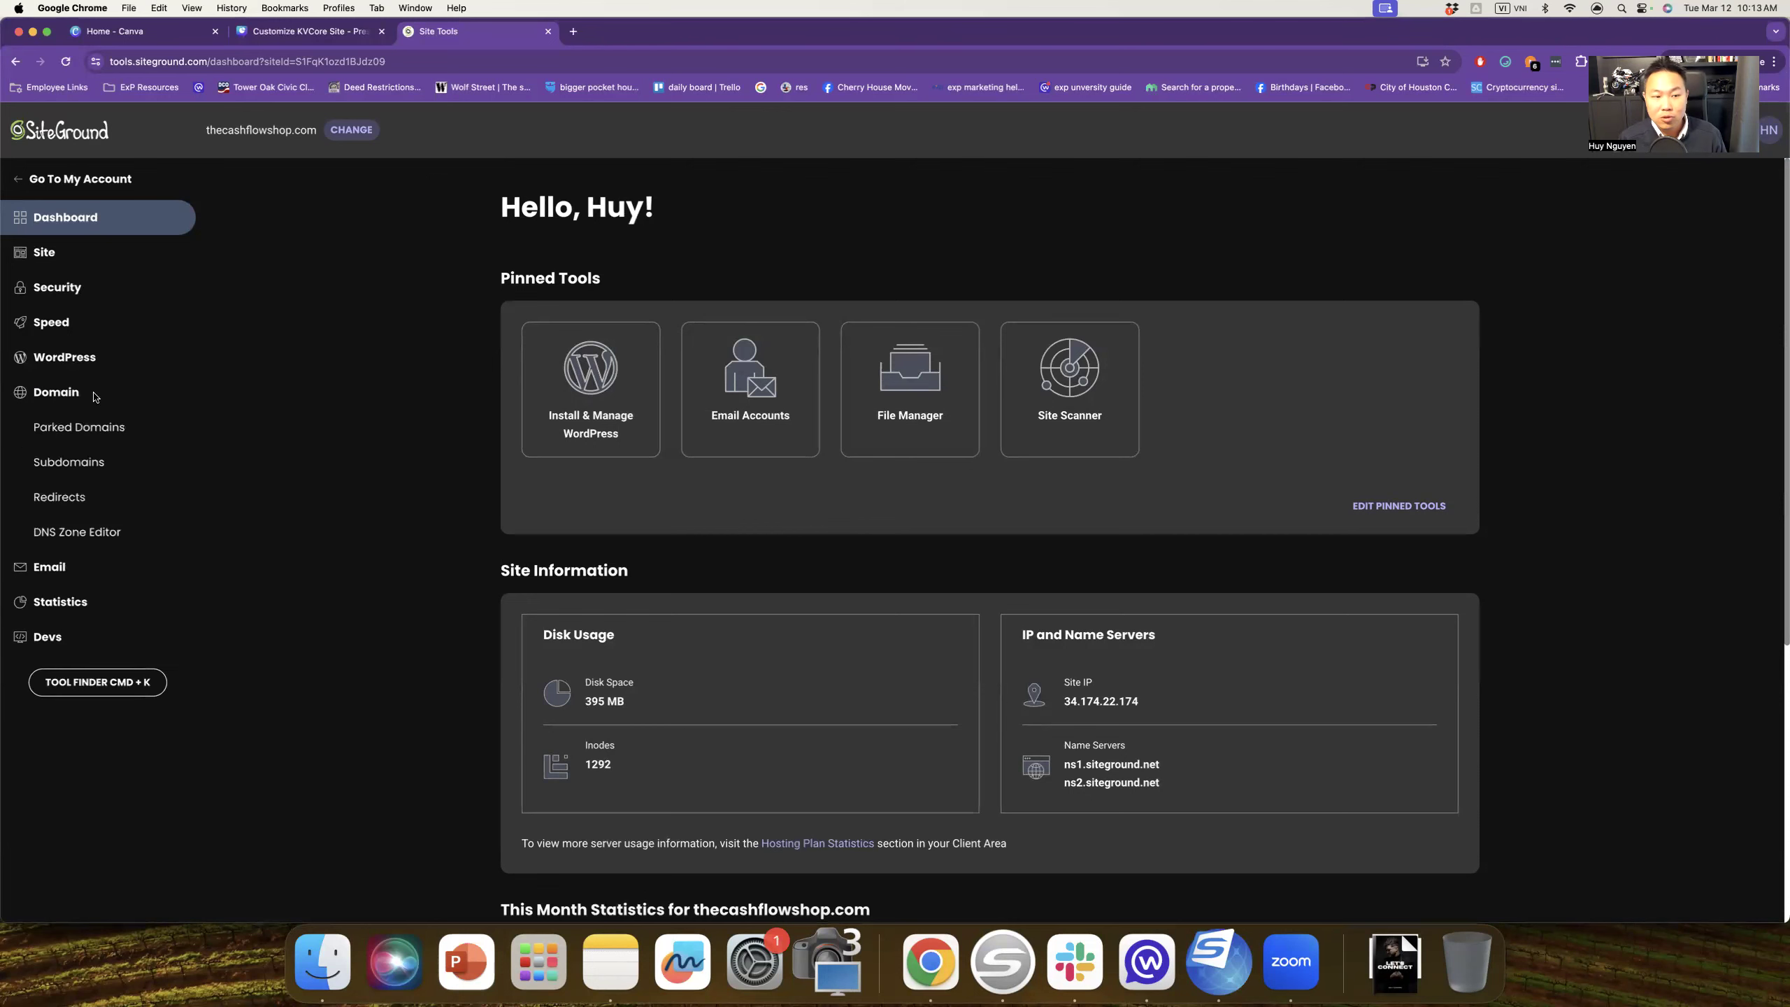
{"action": "left_click", "coordinate": [114, 434]}
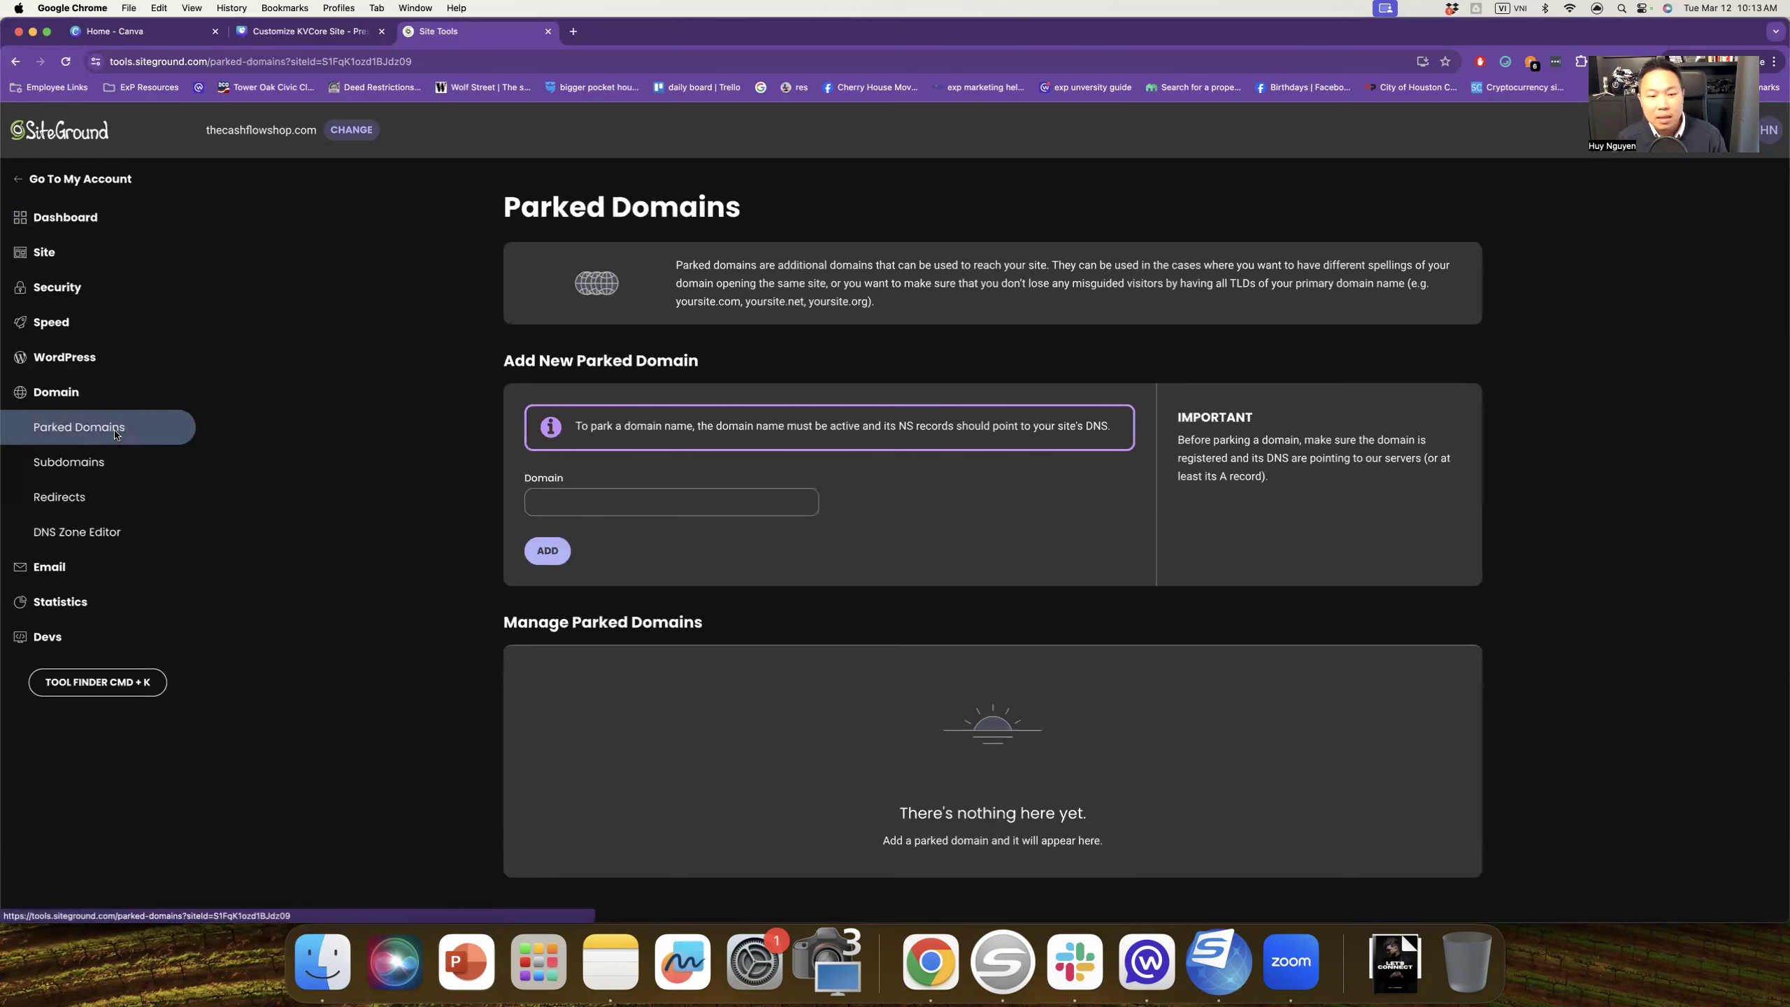
Step: Review thecashflowshop.com's Domain Redirects, including the 301 root and webmail redirects
{"action": "left_click", "coordinate": [98, 506]}
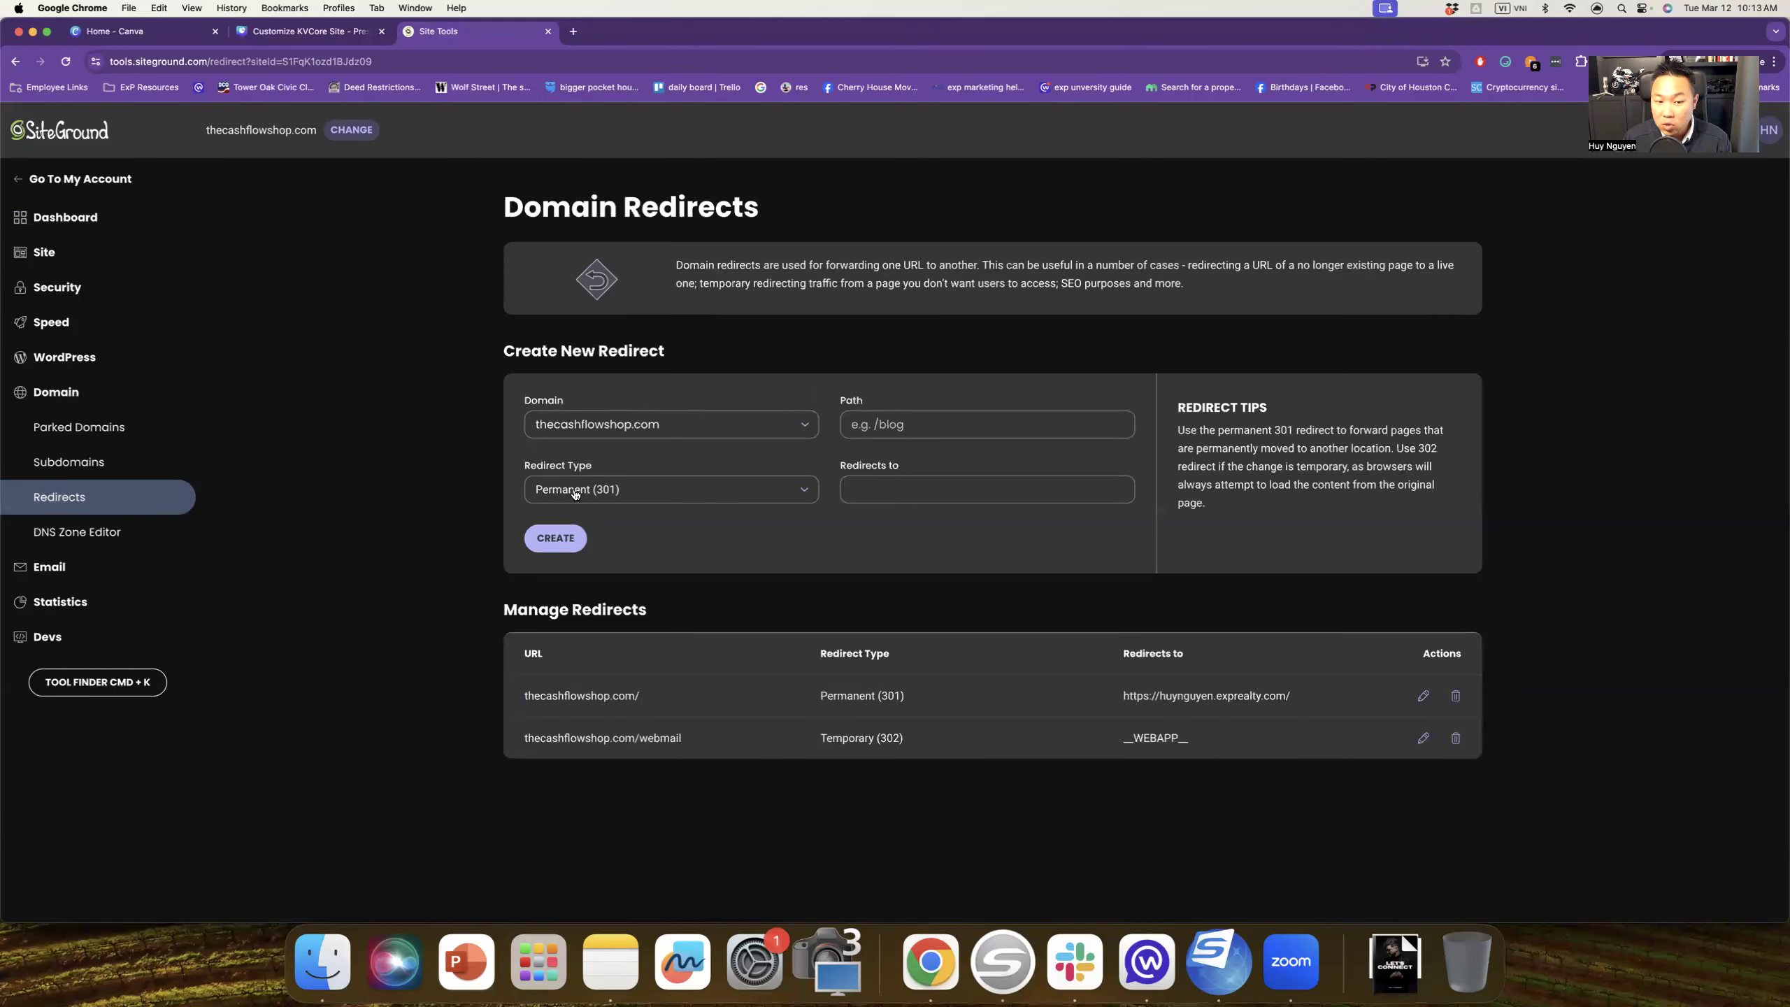
{"action": "left_click", "coordinate": [879, 495]}
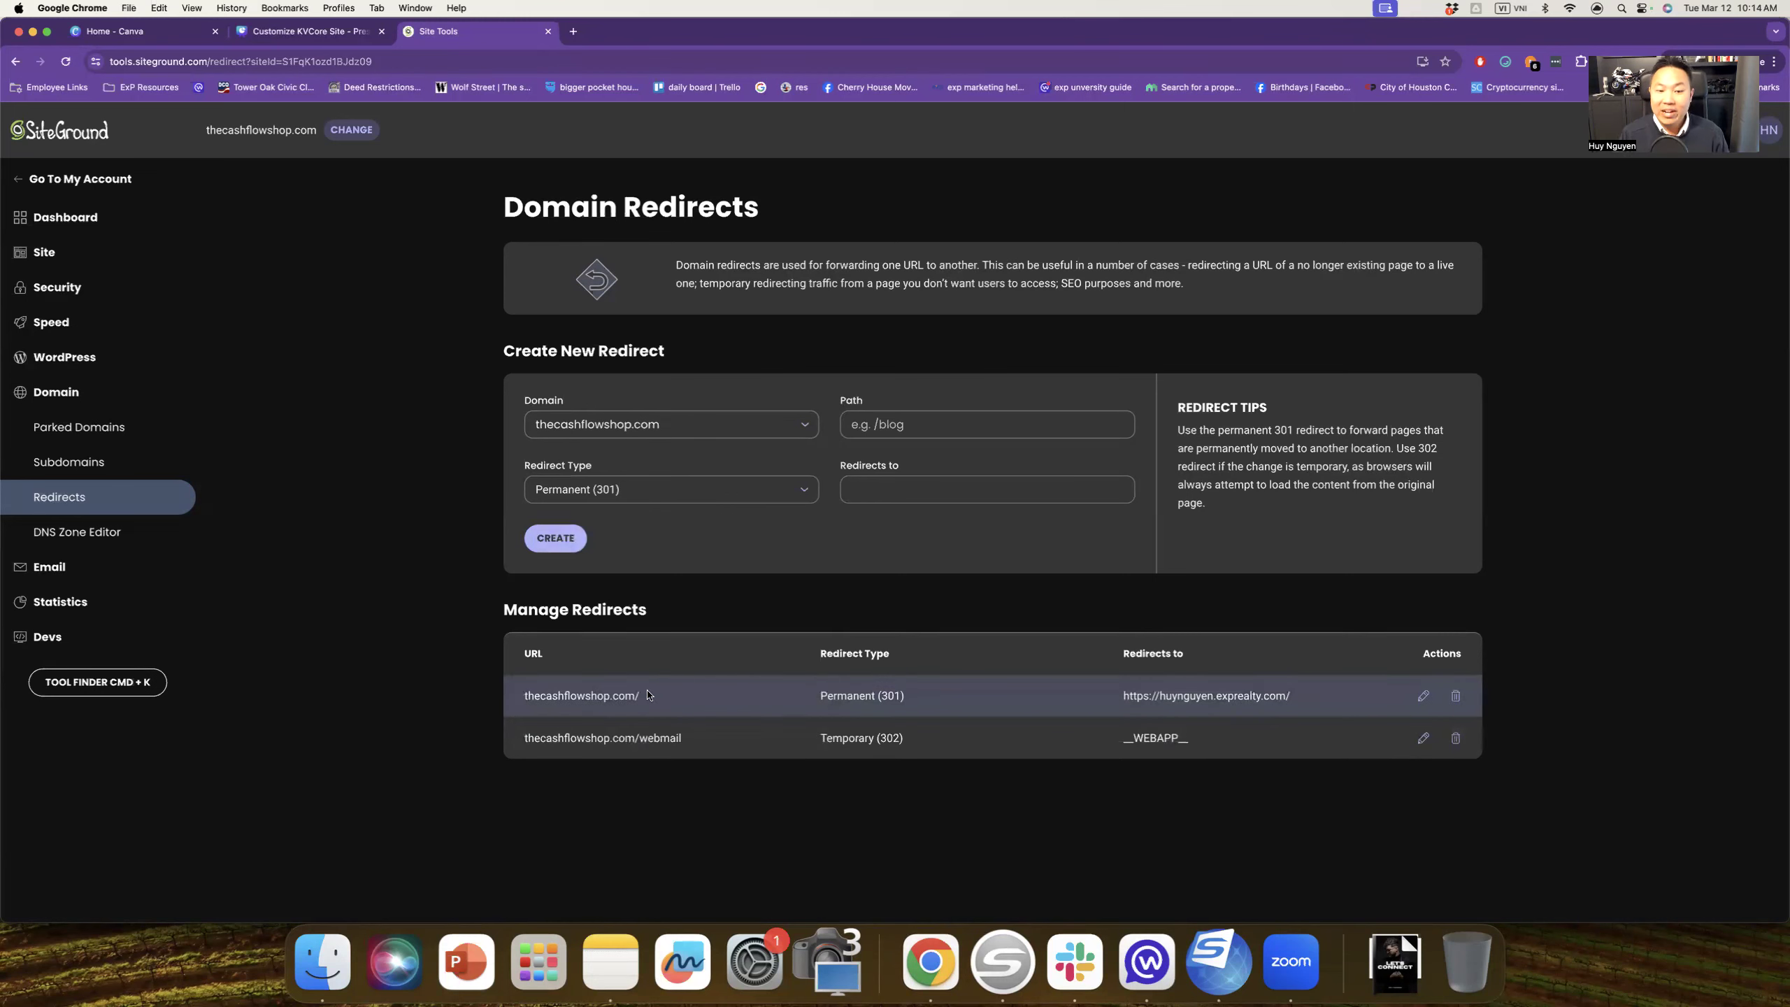
Step: Load thecashflowshop.com in a new tab to confirm its eXp Realty redirect, then return to Site Tools
{"action": "left_click", "coordinate": [573, 31]}
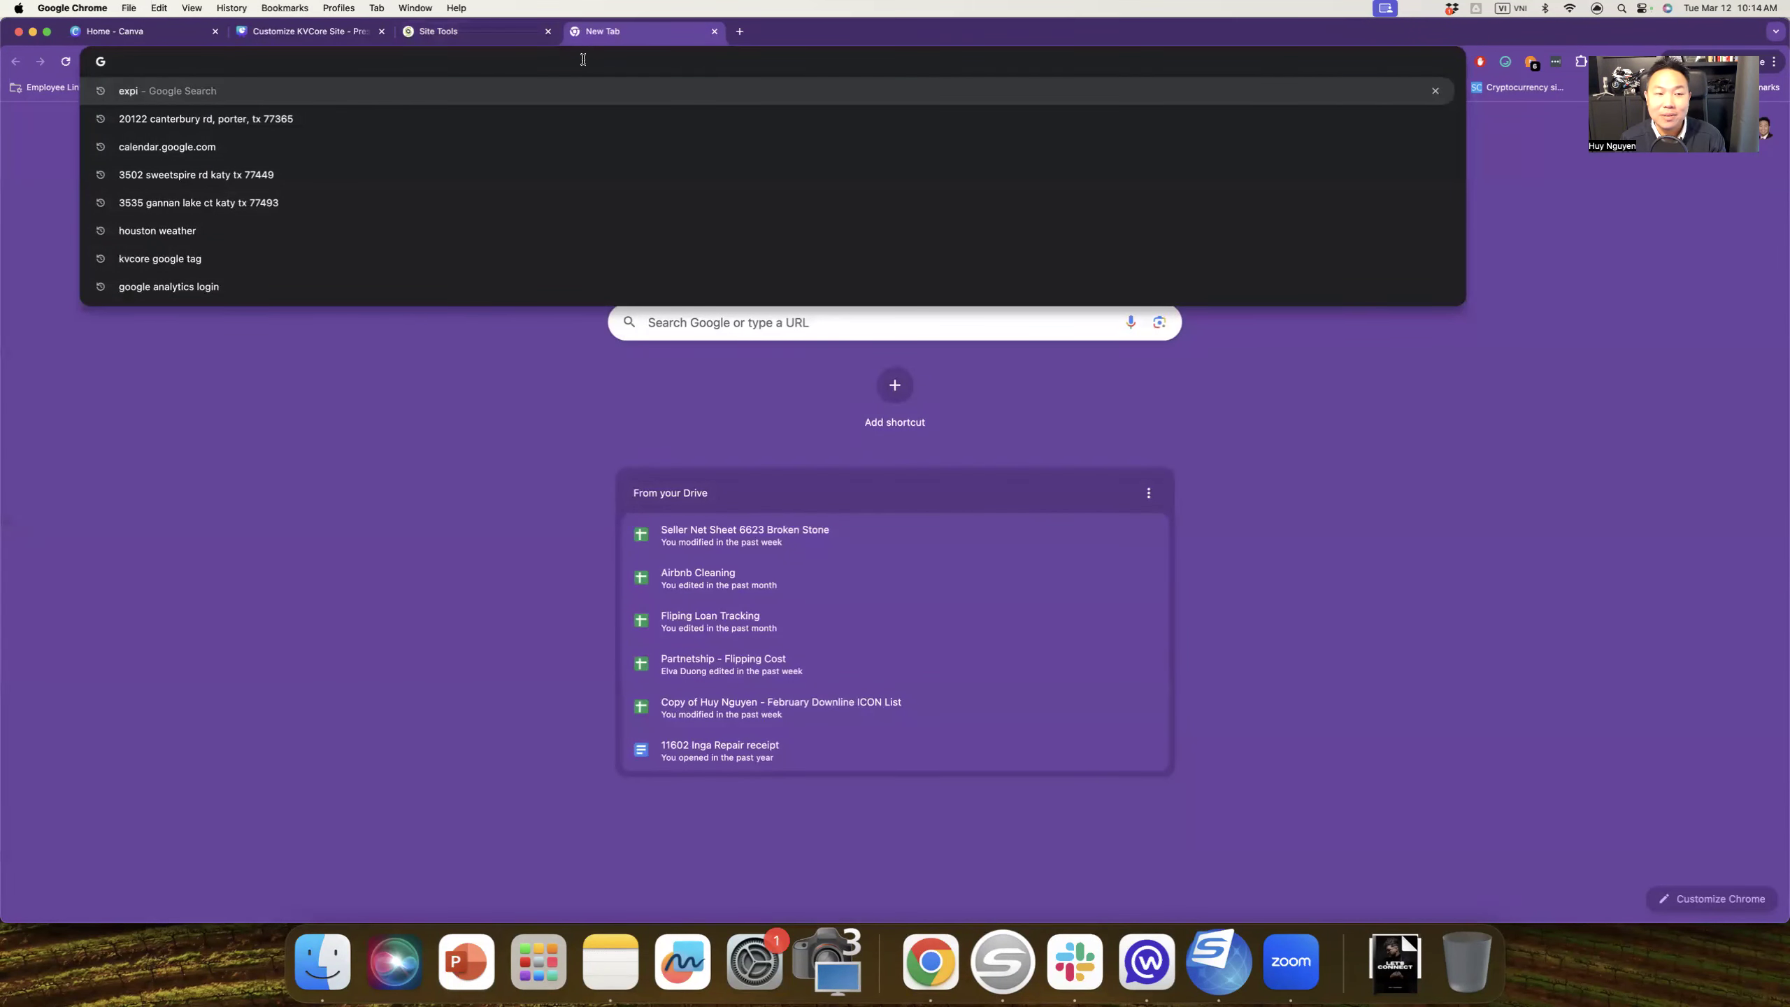
{"action": "type", "text": "thecashflowshop.com"}
{"action": "key", "text": "Return"}
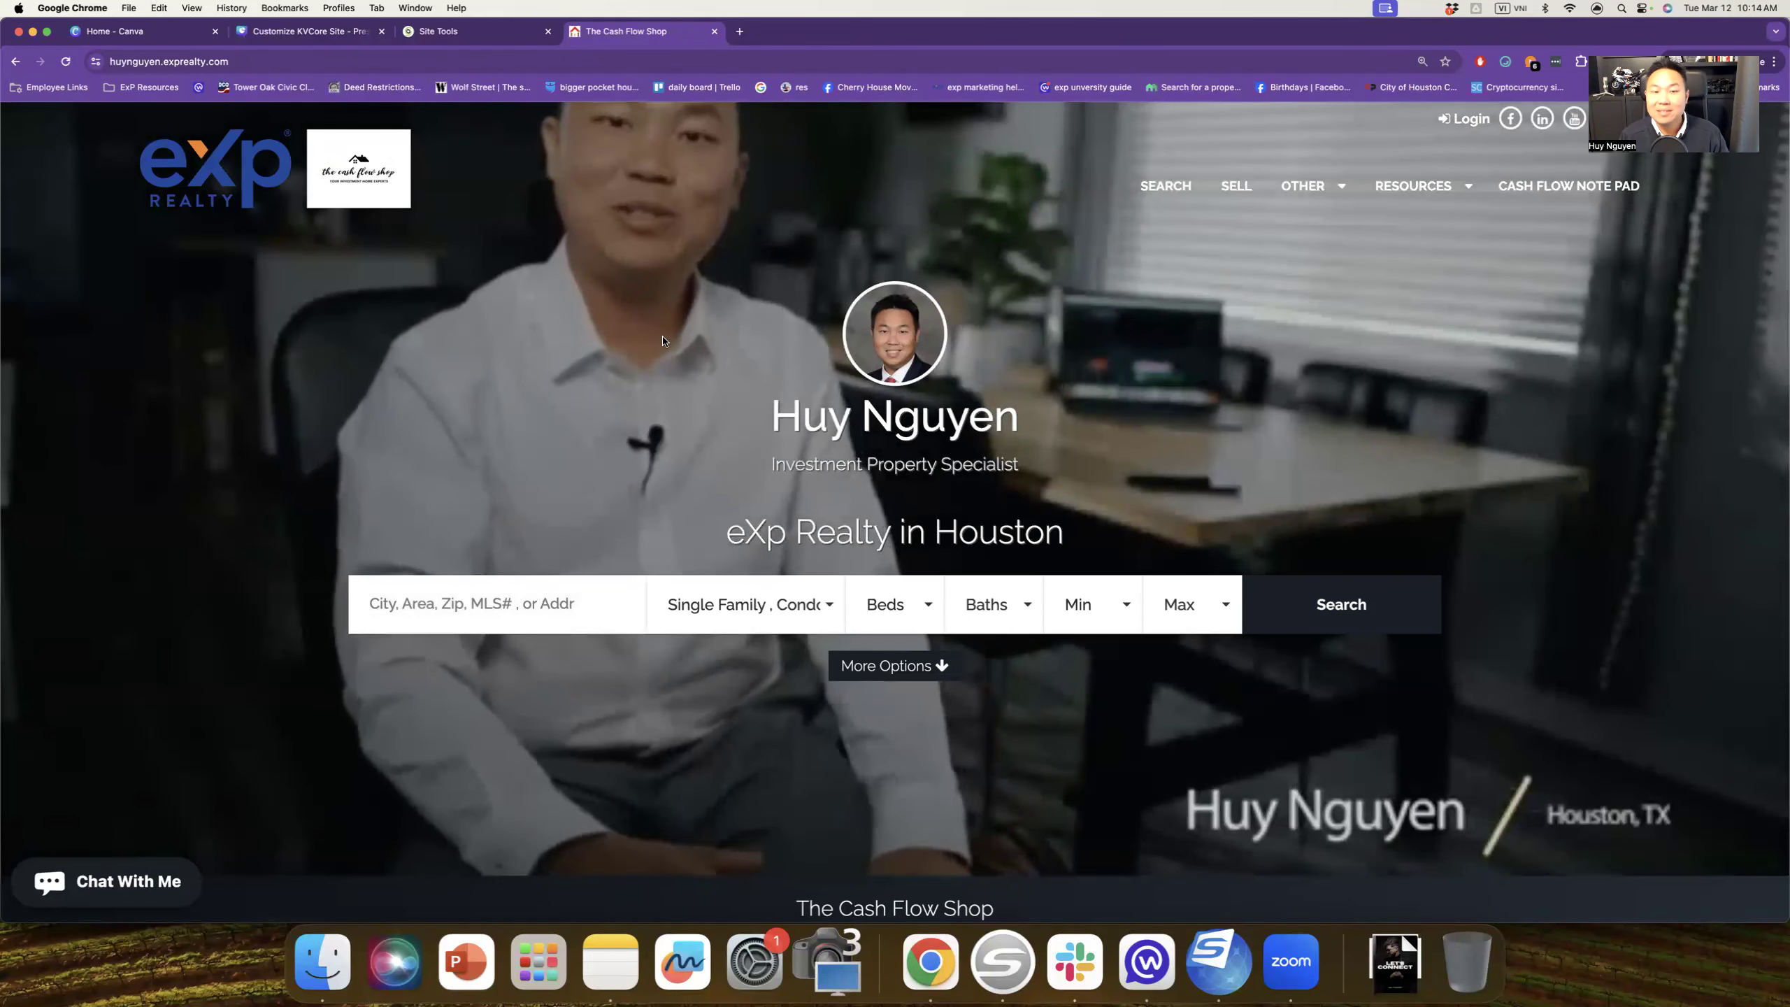
{"action": "left_click", "coordinate": [511, 33]}
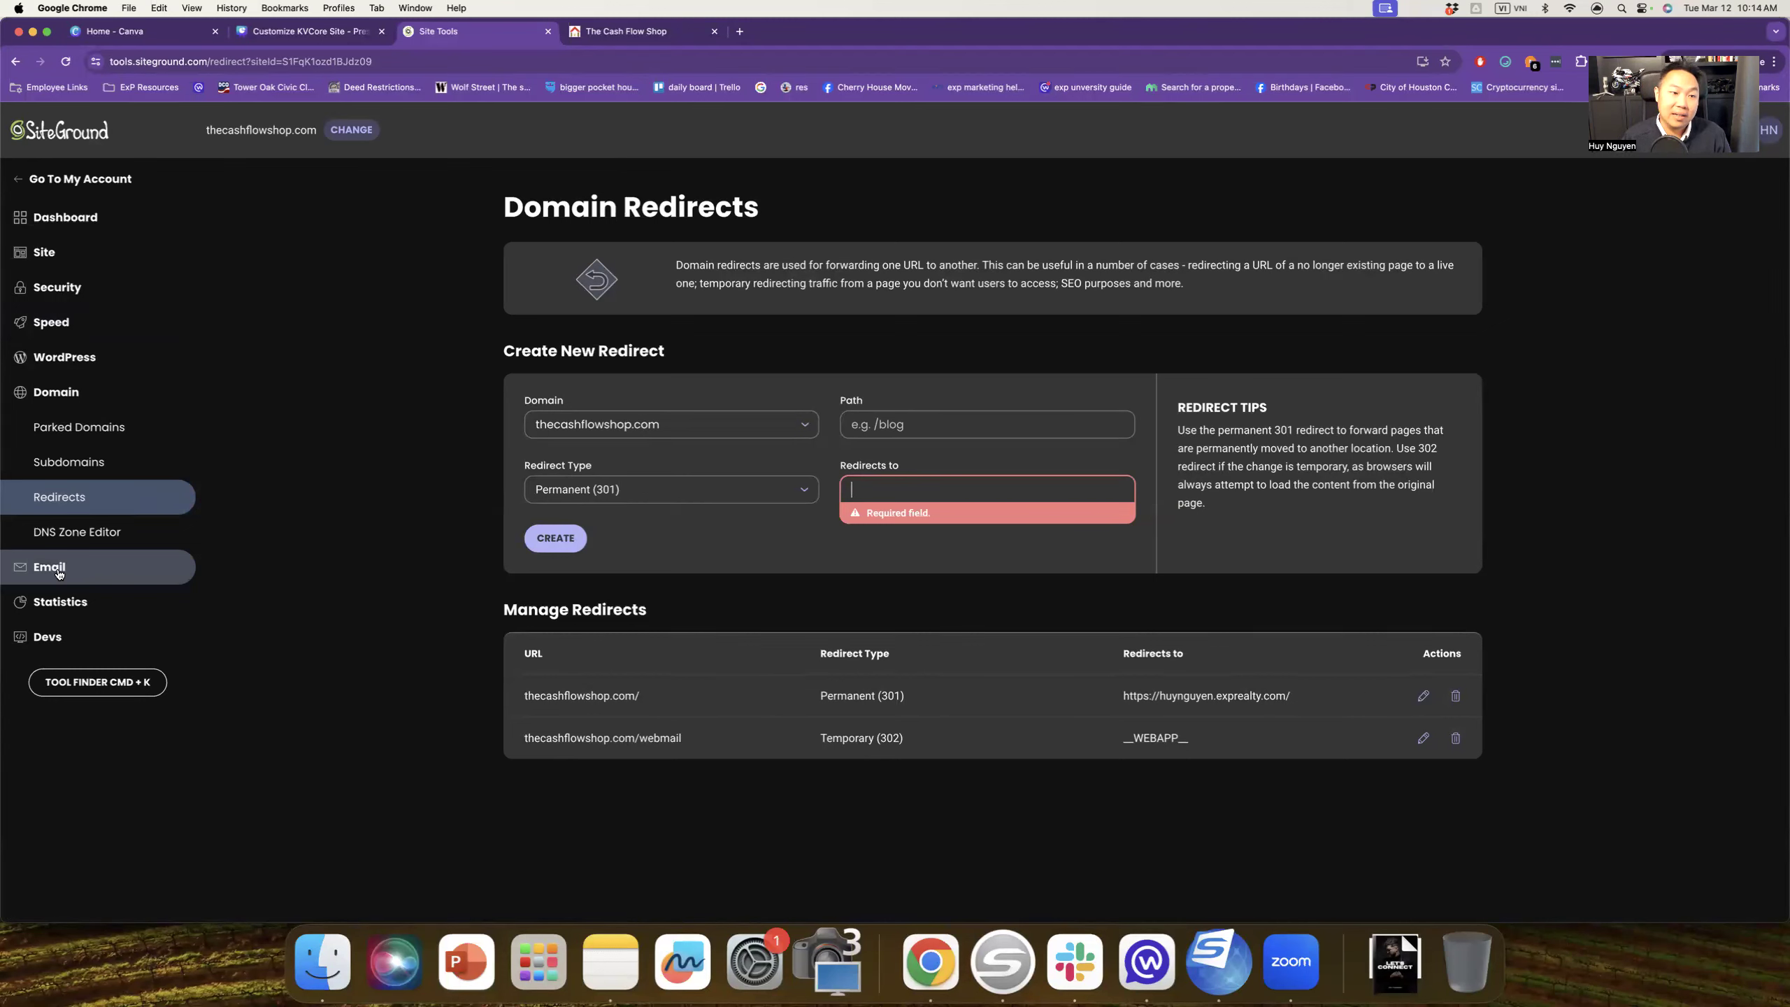
Step: Review the four 512 MB email accounts for thecashflowshop.com, then switch to the Canva slide
{"action": "left_click", "coordinate": [60, 574]}
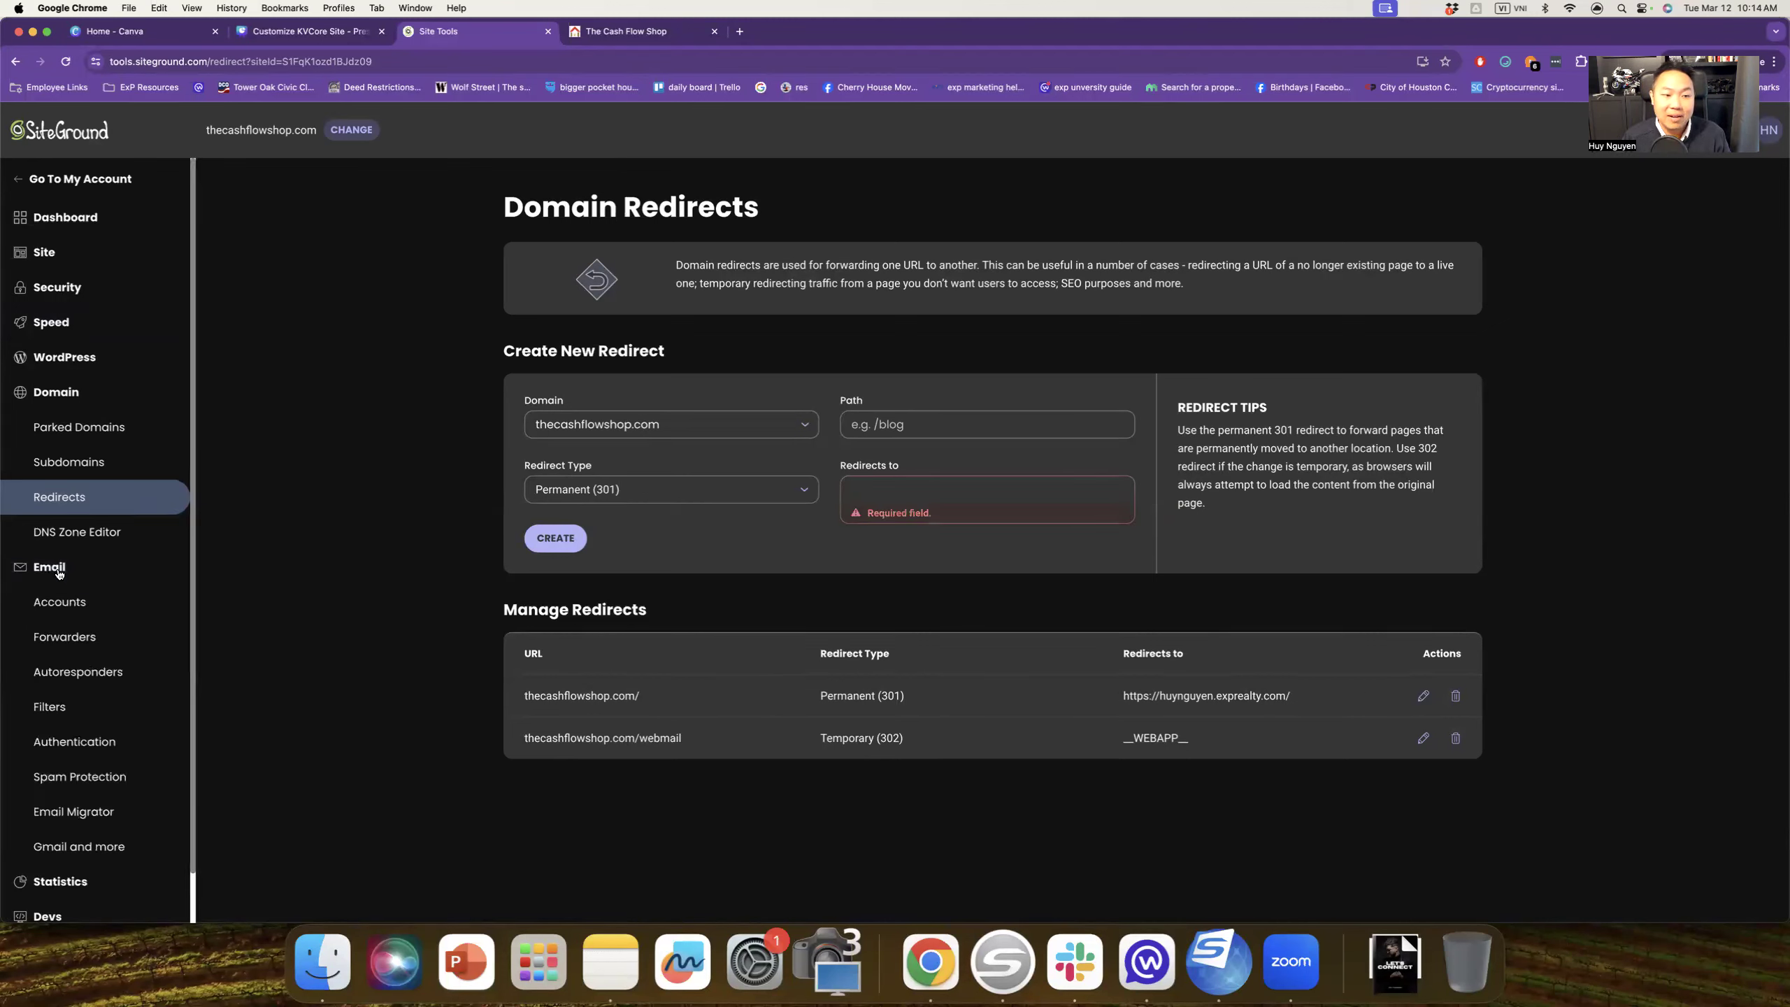
{"action": "left_click", "coordinate": [76, 601]}
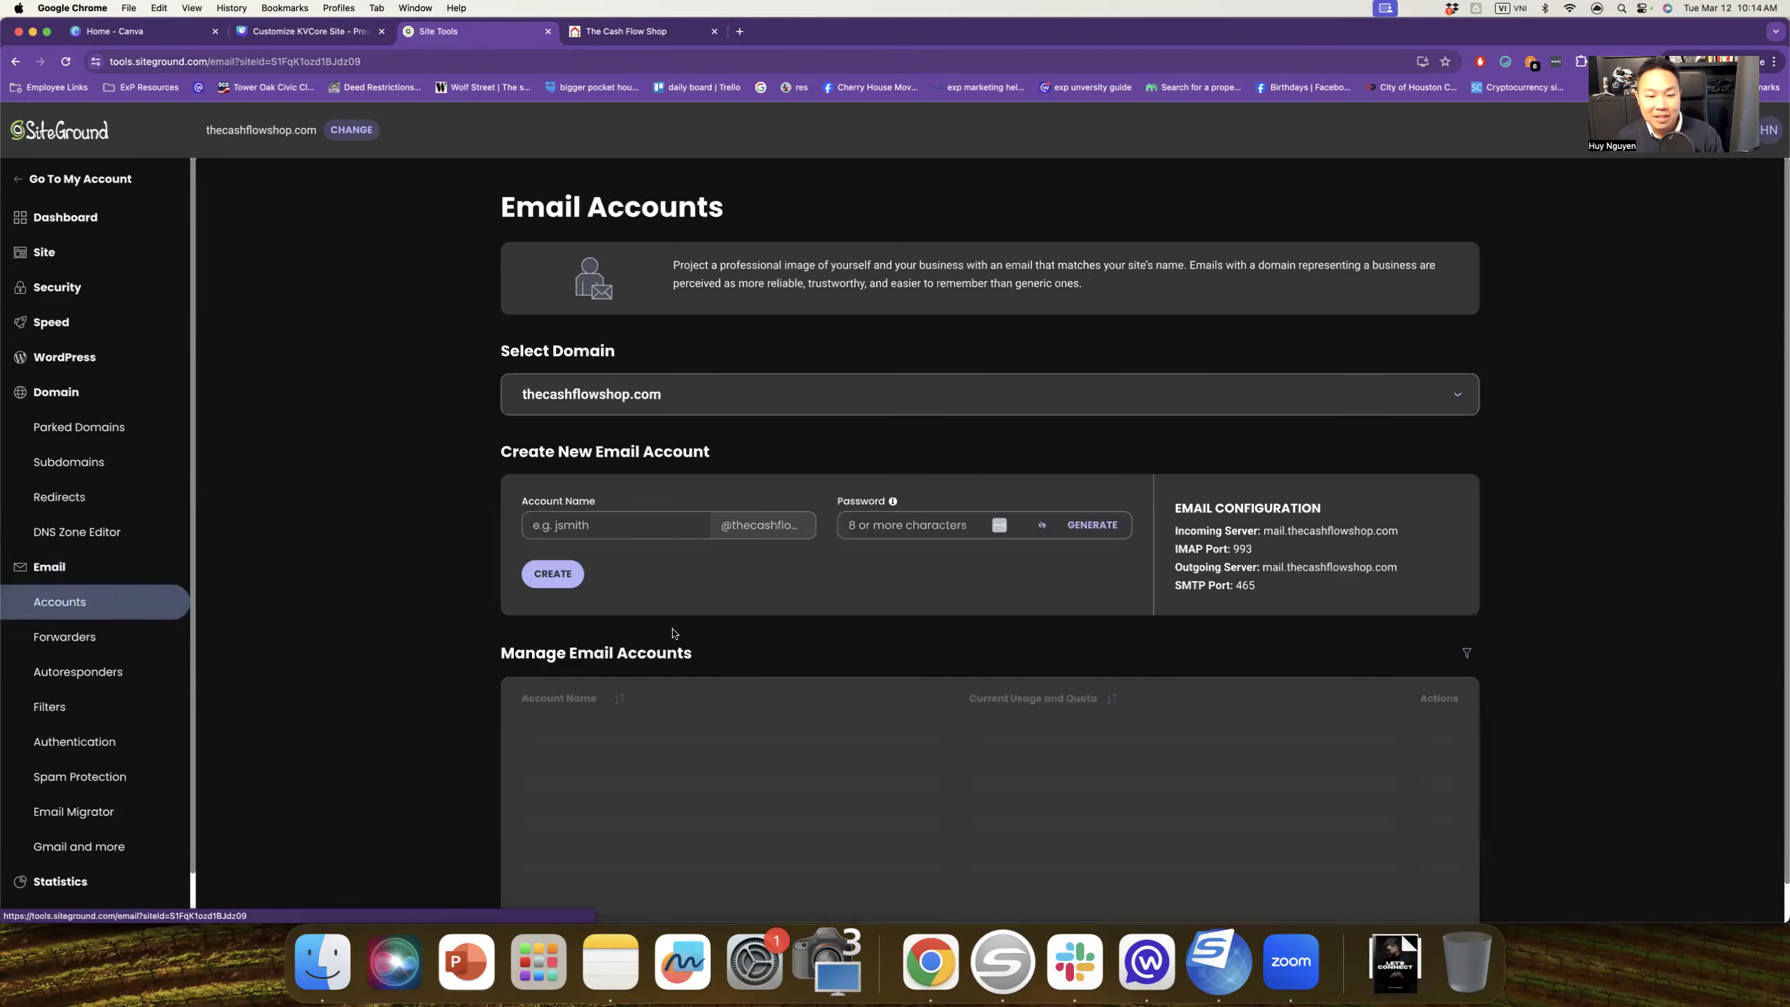
{"action": "left_click", "coordinate": [634, 522]}
{"action": "type", "text": "huy"}
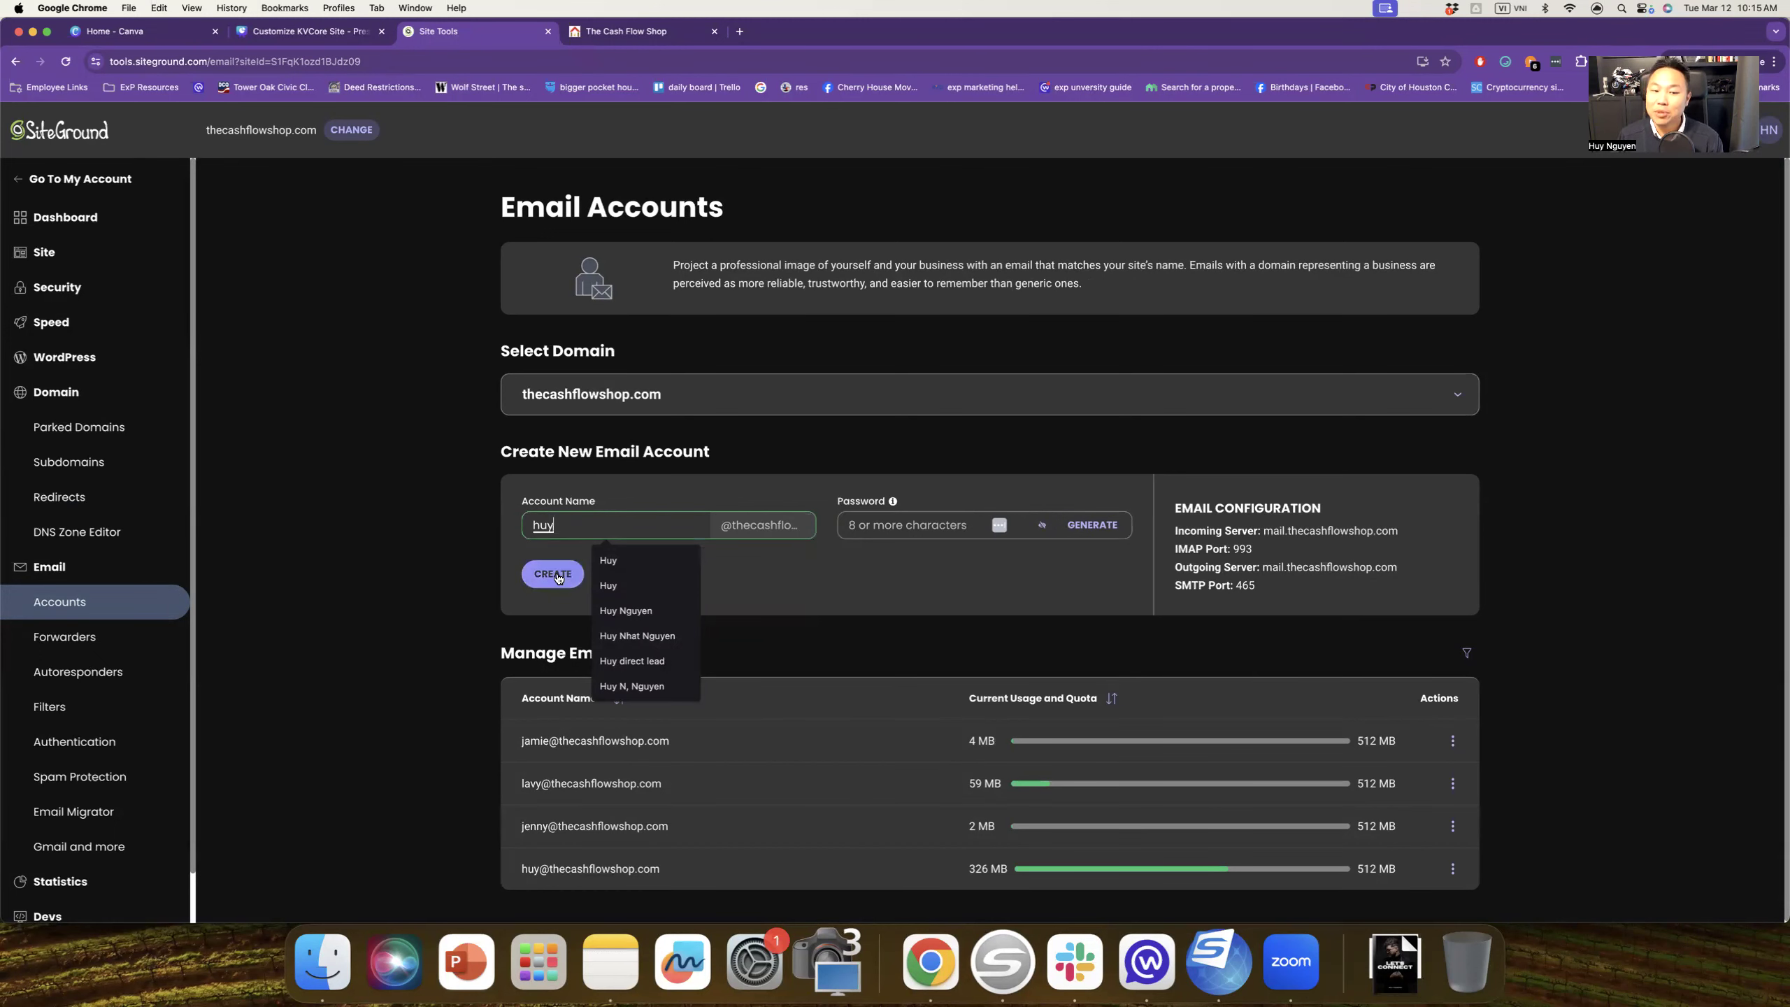
{"action": "left_click", "coordinate": [853, 621]}
{"action": "scroll", "coordinate": [853, 622], "scroll_direction": "down", "scroll_amount": 1}
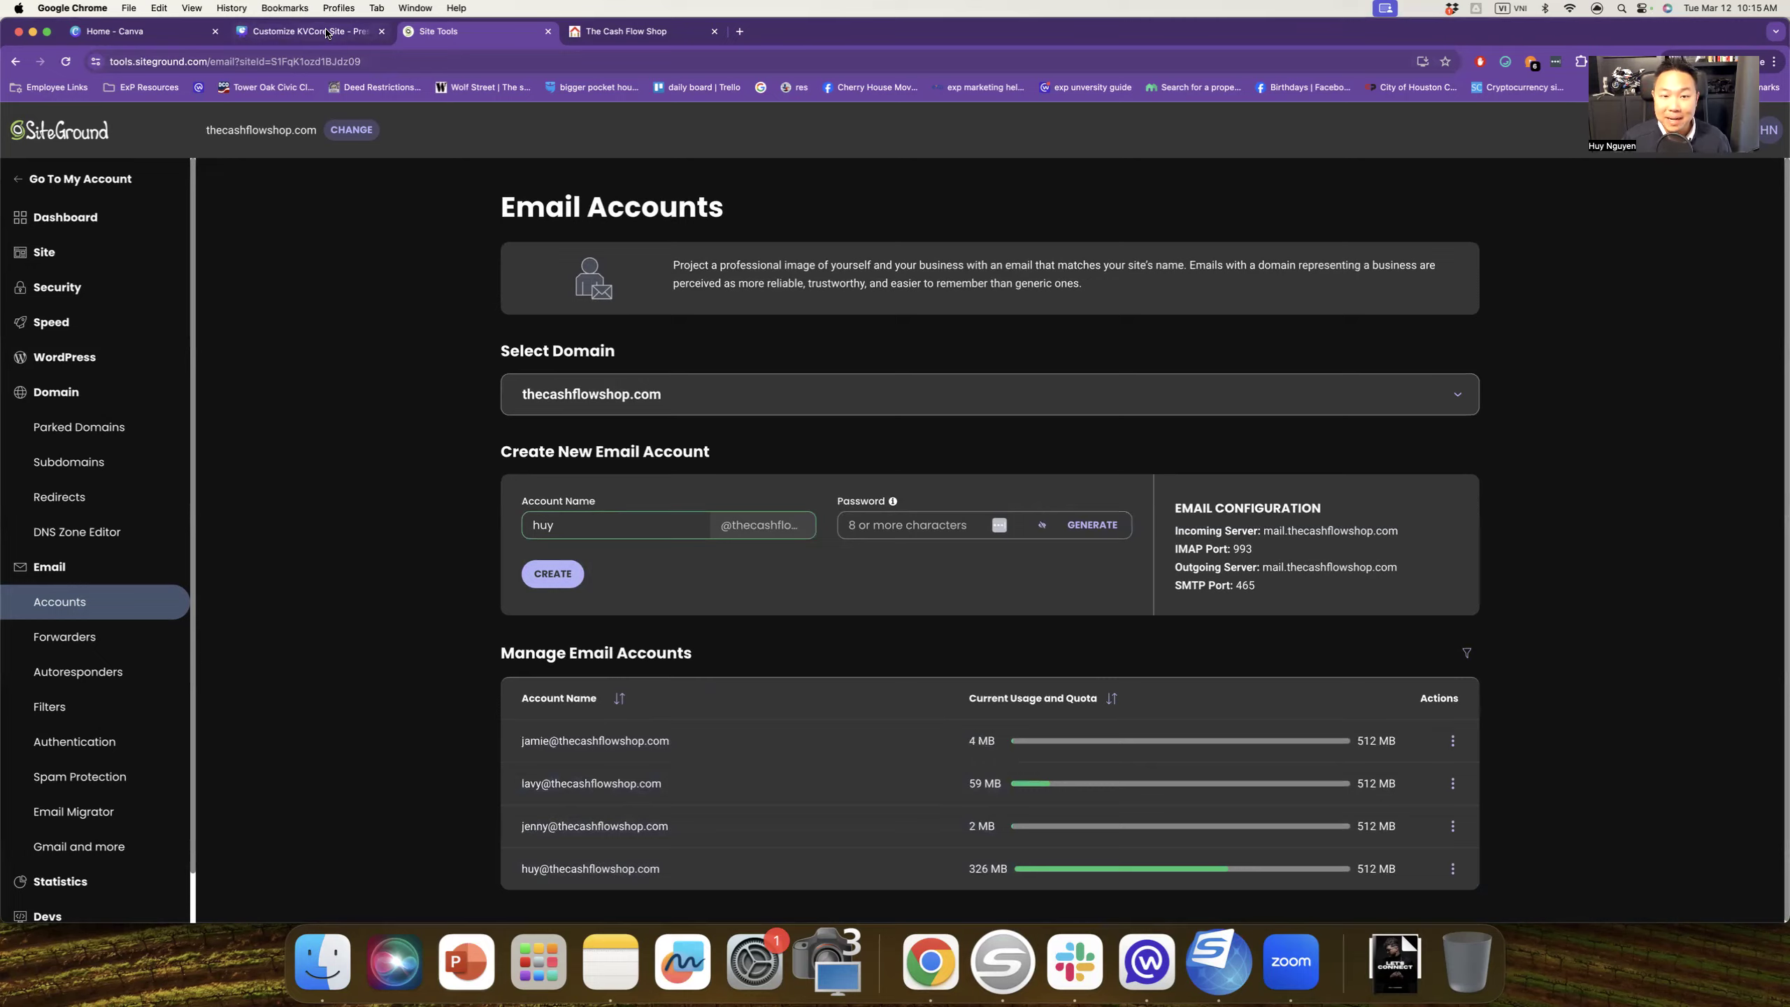
{"action": "left_click", "coordinate": [327, 32]}
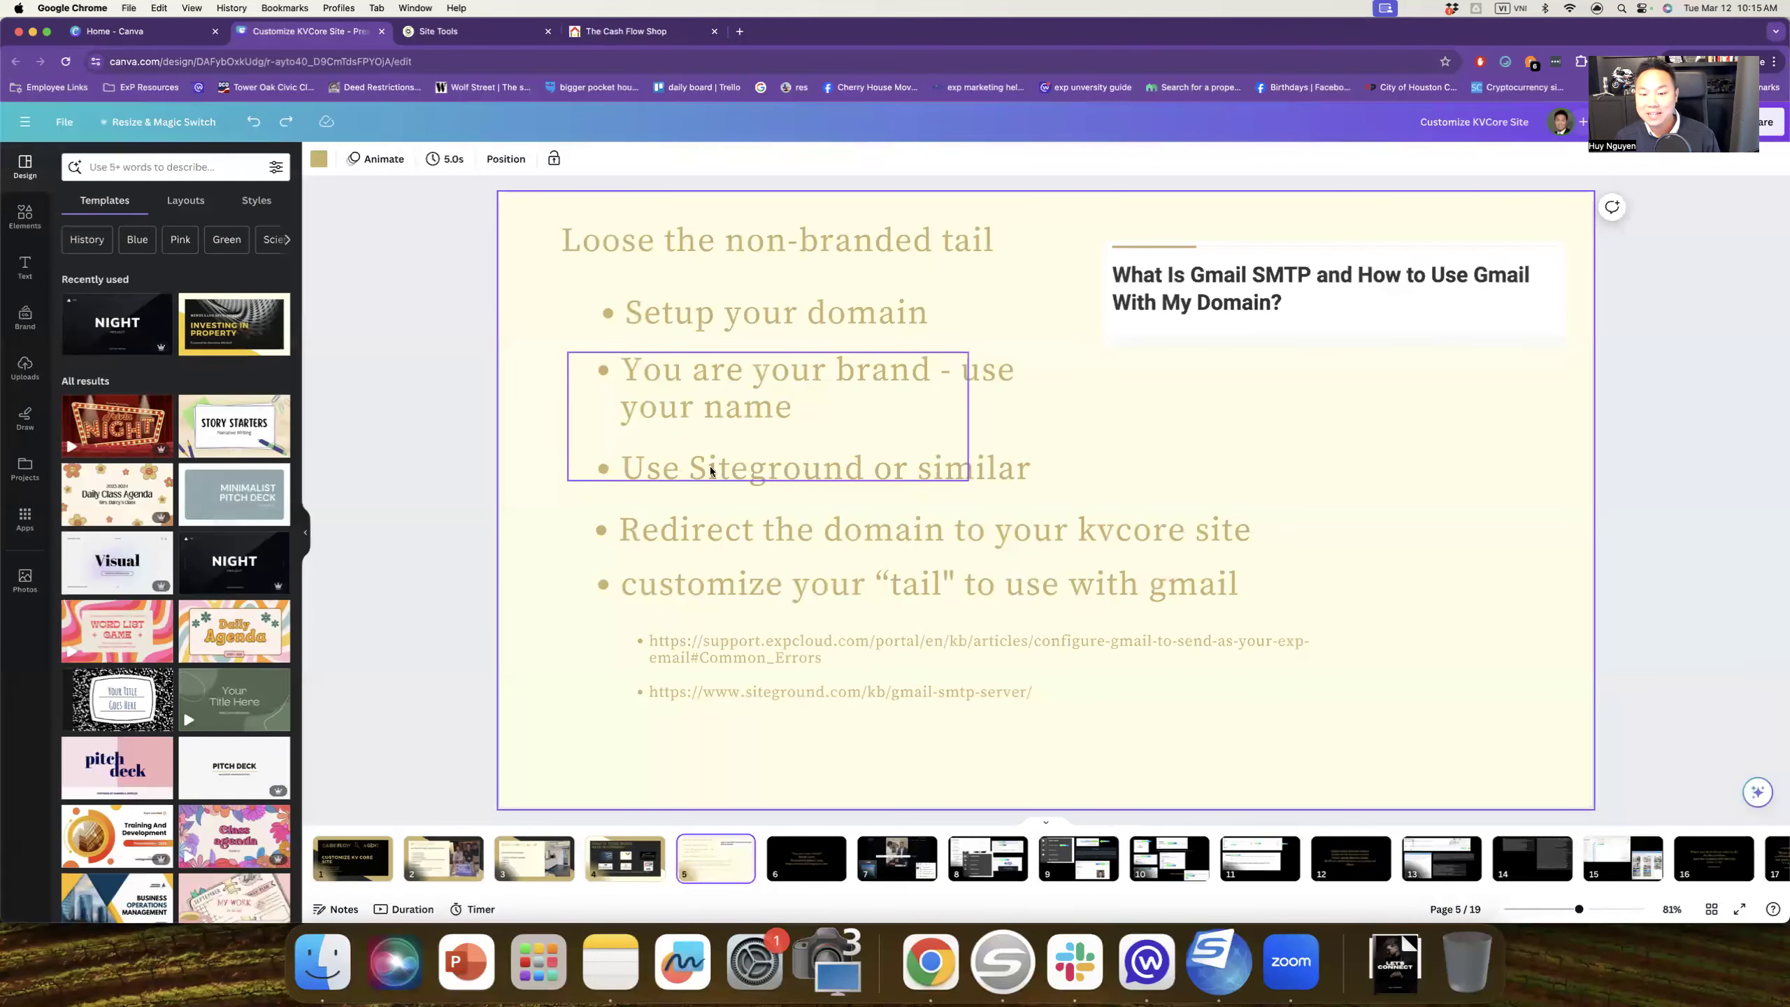
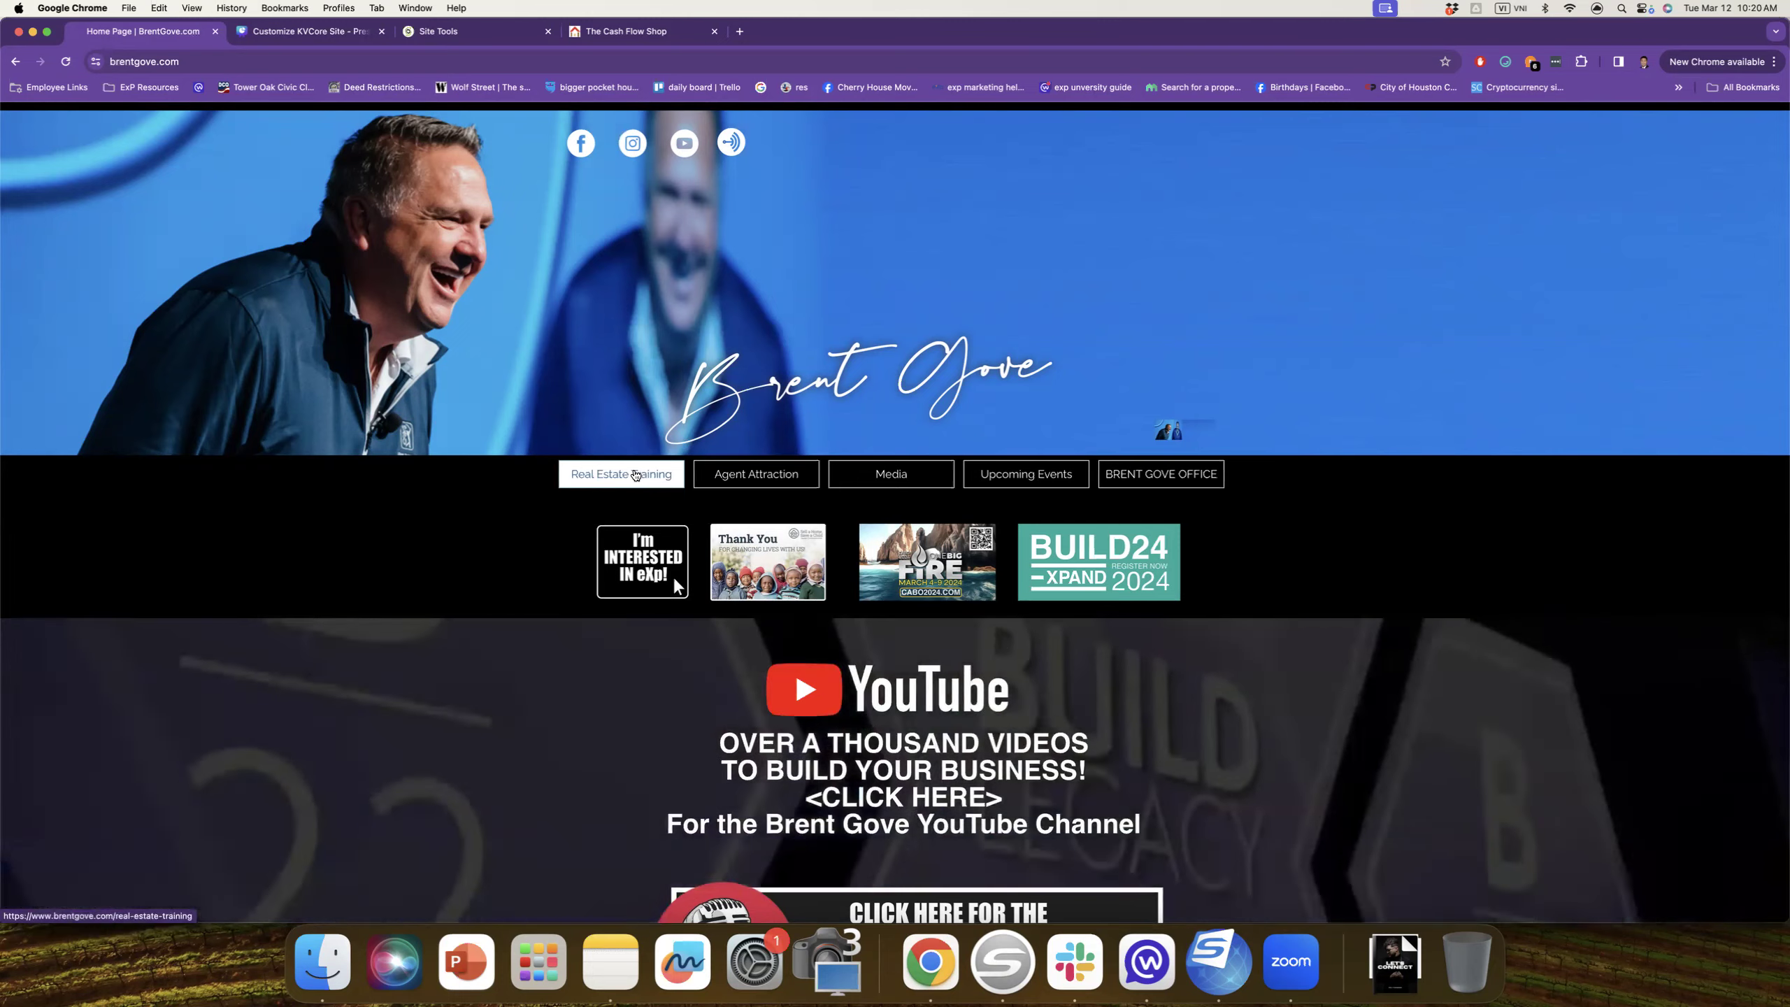
Step: Visit brentgove.com's Real Estate Training and Agent Attraction pages, return home, and restore the window size
{"action": "left_click", "coordinate": [635, 476]}
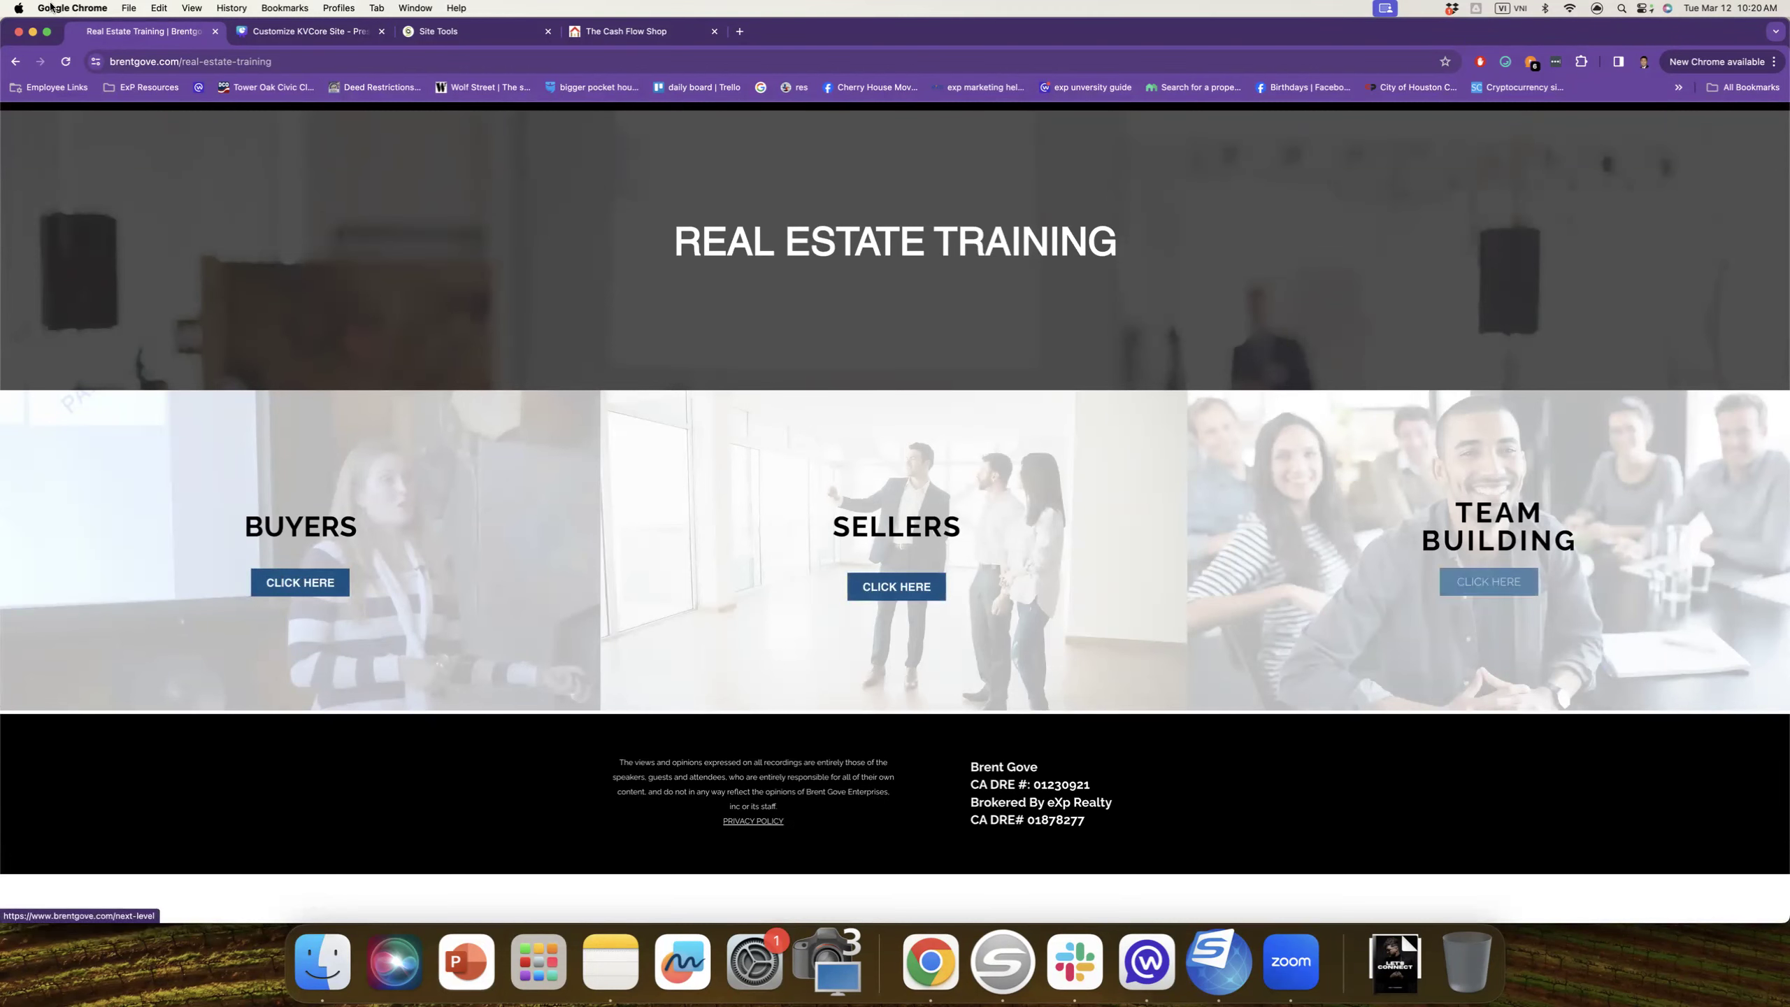
{"action": "left_click", "coordinate": [15, 64]}
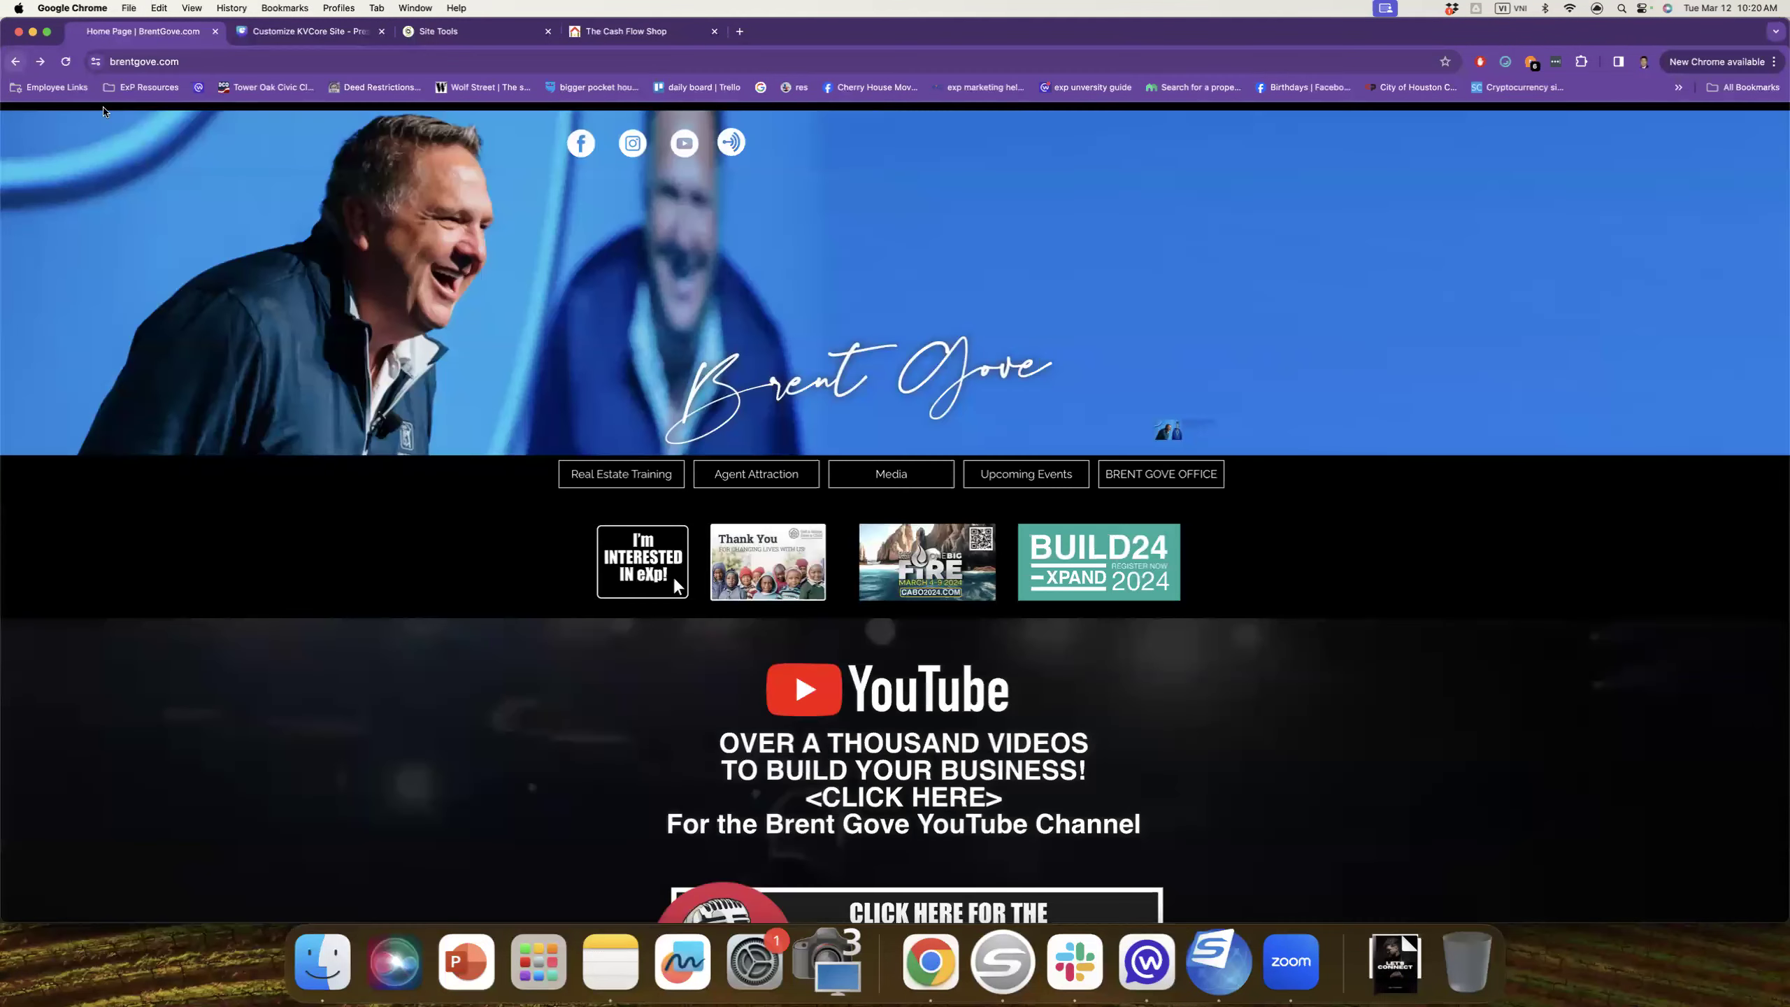
{"action": "left_click", "coordinate": [749, 481]}
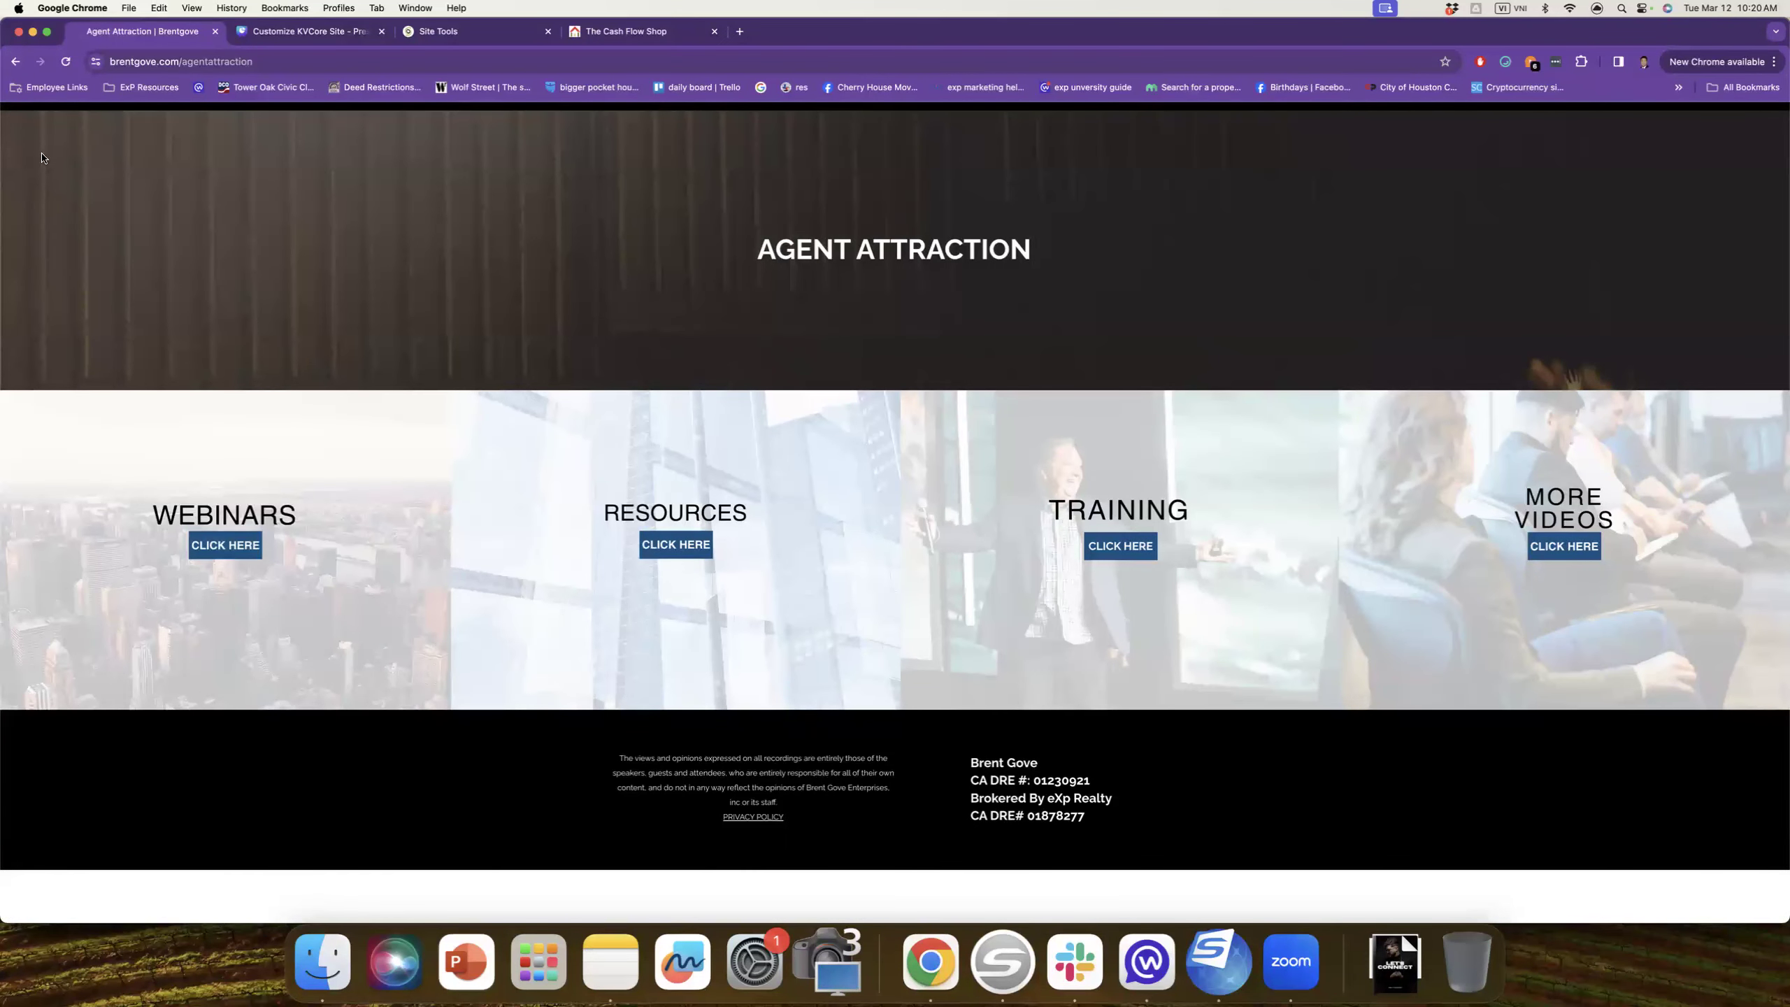
{"action": "left_click", "coordinate": [12, 62]}
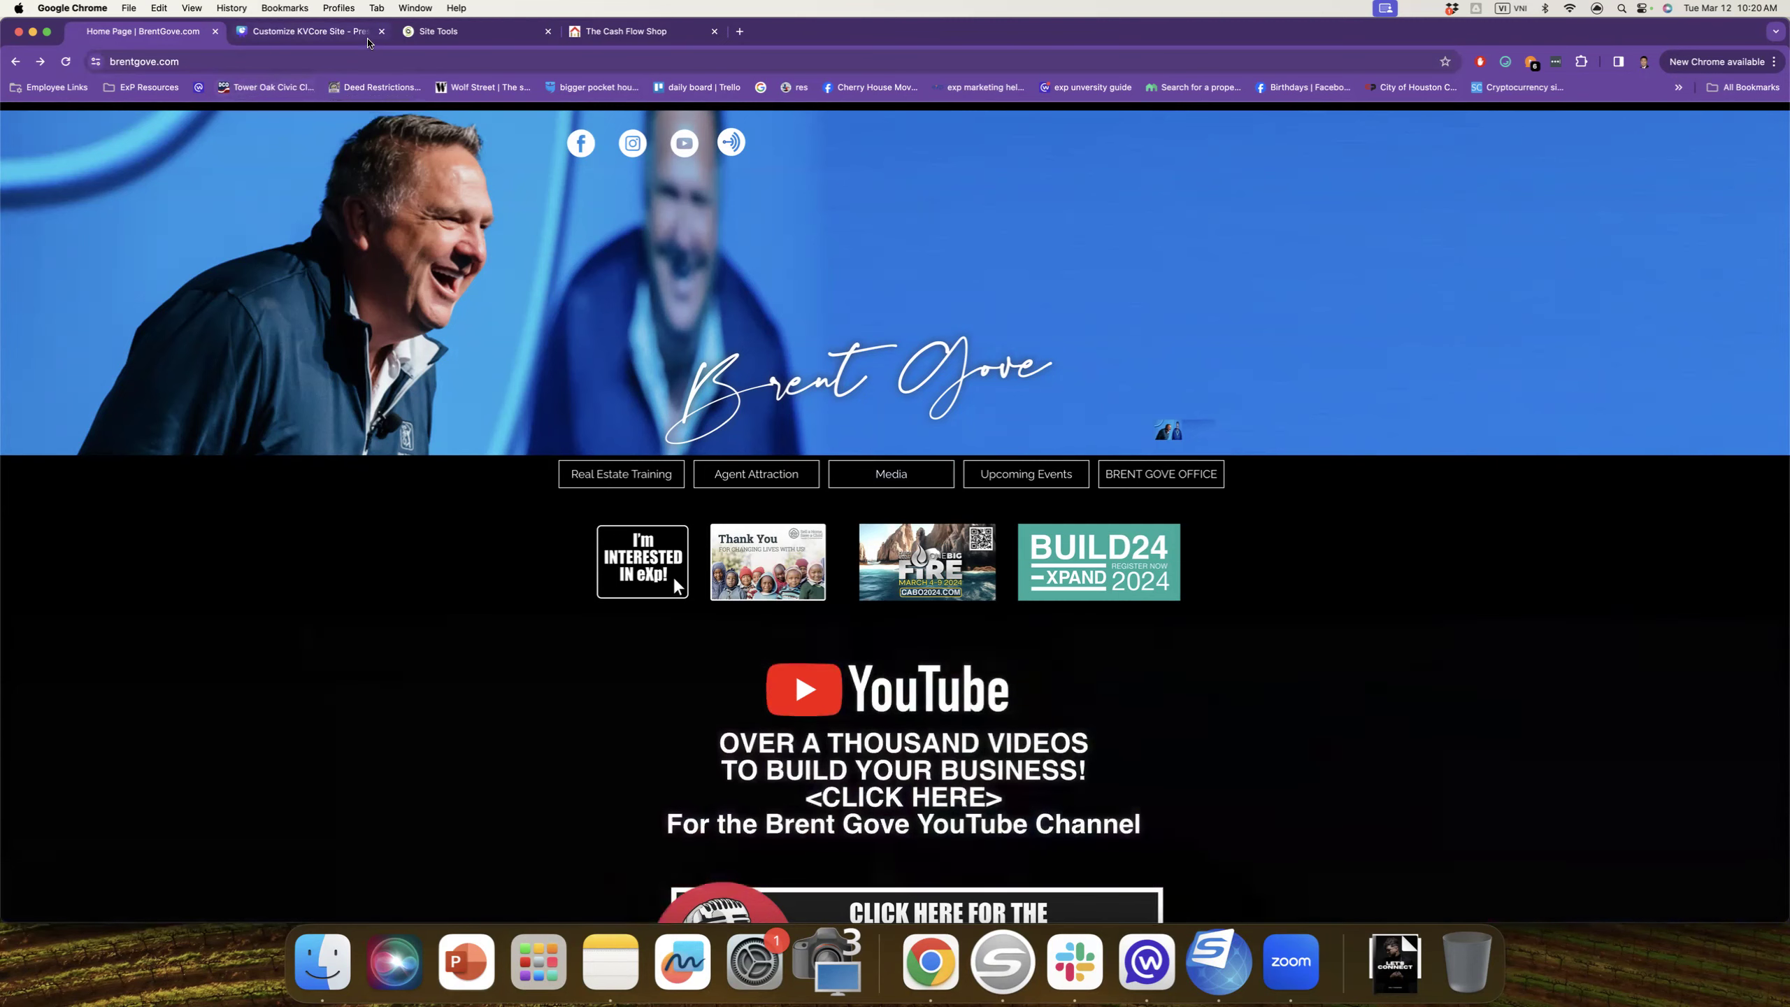
{"action": "double_click", "coordinate": [1281, 46]}
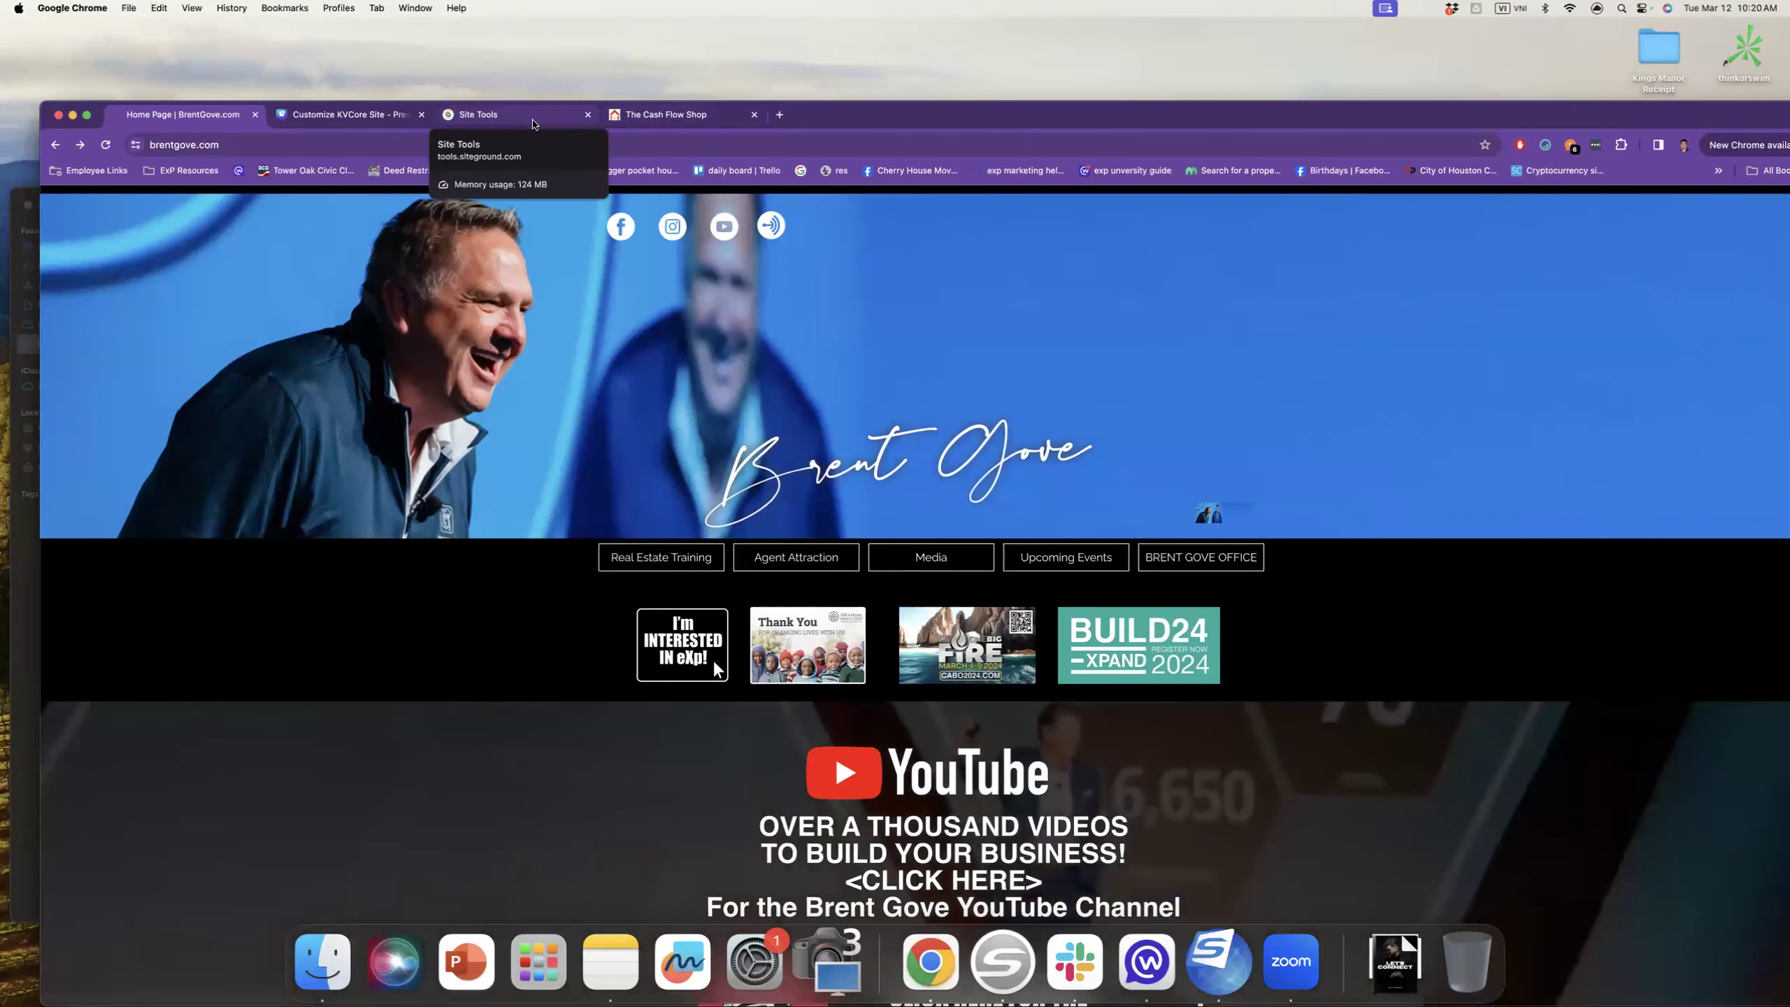
Step: Glance at The Cash Flow Shop live site, then show the Canva guide full-screen at slide 6
{"action": "left_click", "coordinate": [532, 123]}
{"action": "left_click", "coordinate": [647, 121]}
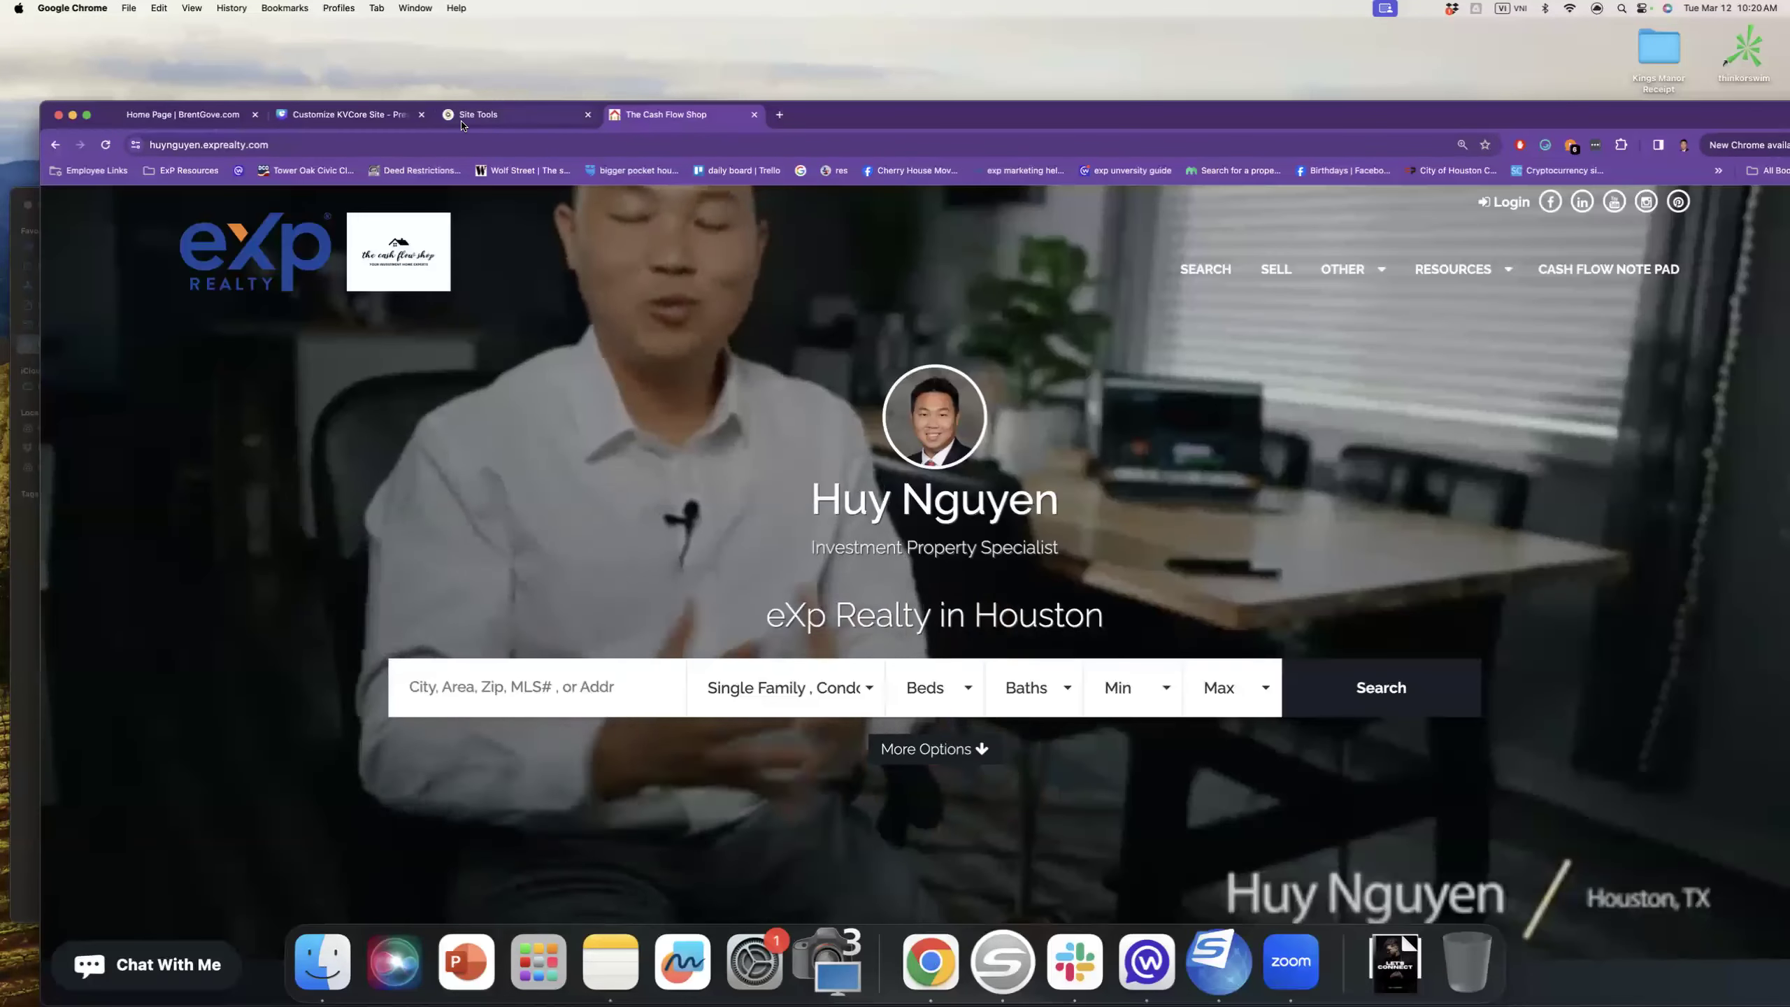
{"action": "key", "text": "super+2"}
{"action": "double_click", "coordinate": [1282, 125]}
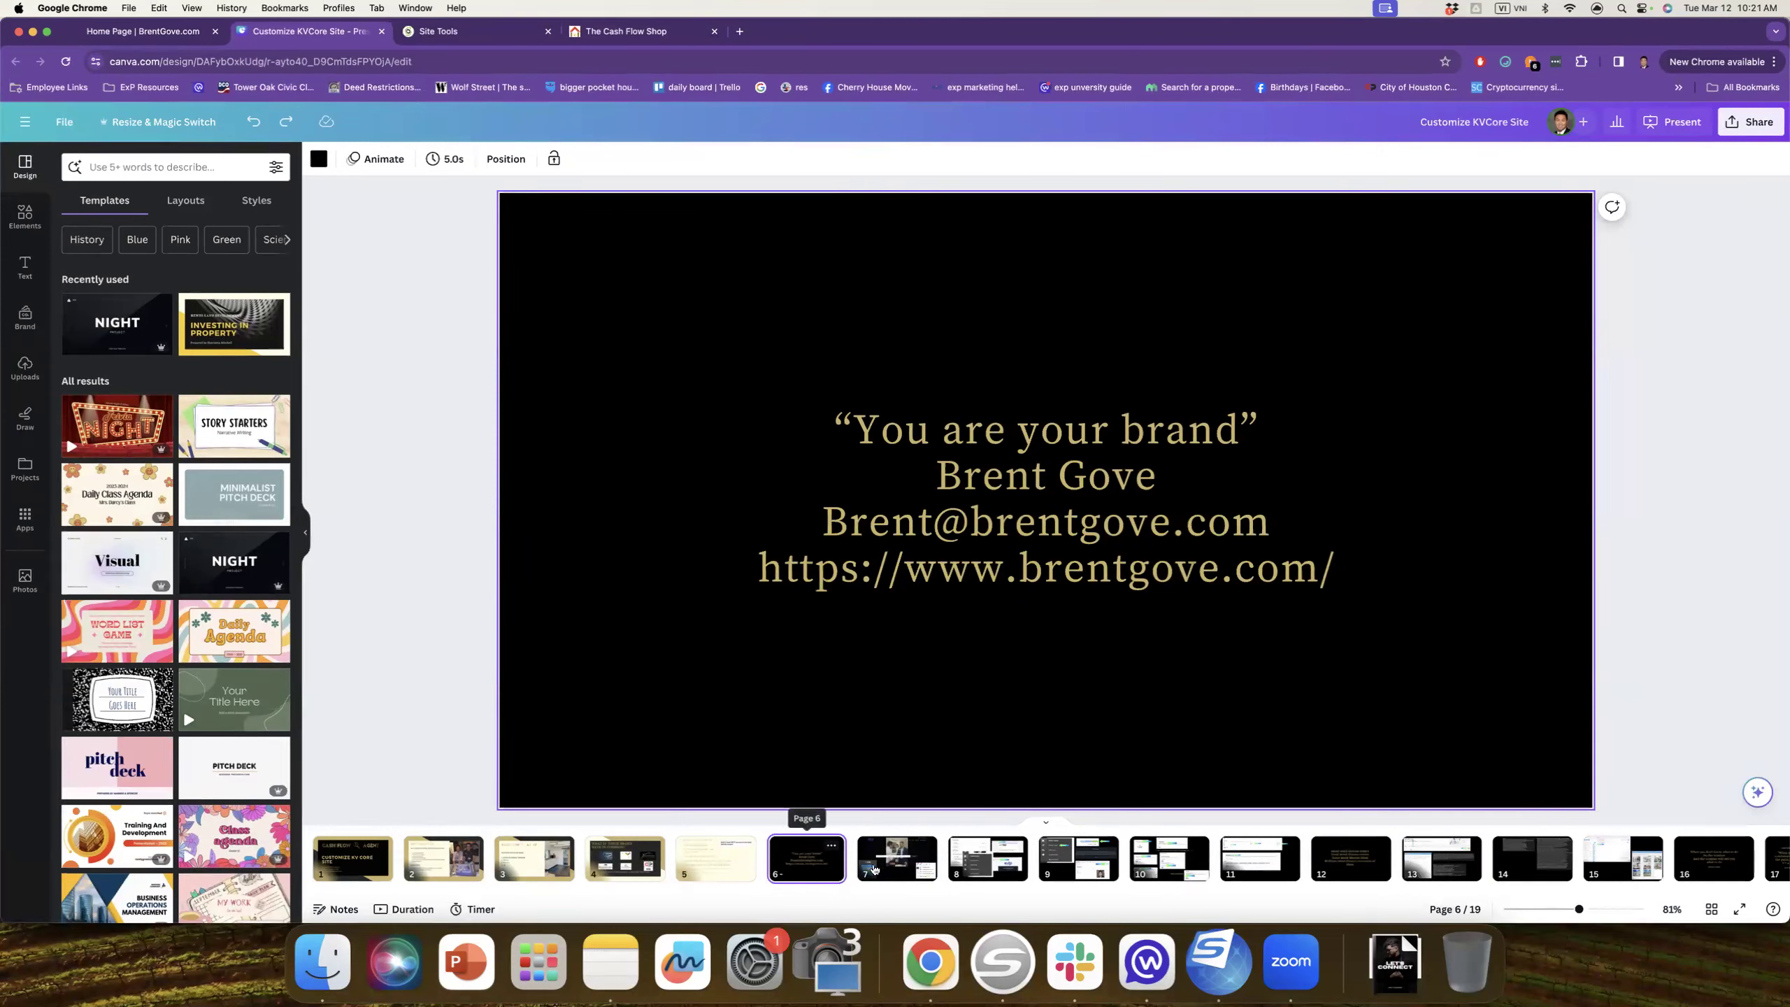
Step: Review Canva guide slides 7 and 8, then begin a new address on the brentgove.com tab
{"action": "left_click", "coordinate": [892, 869]}
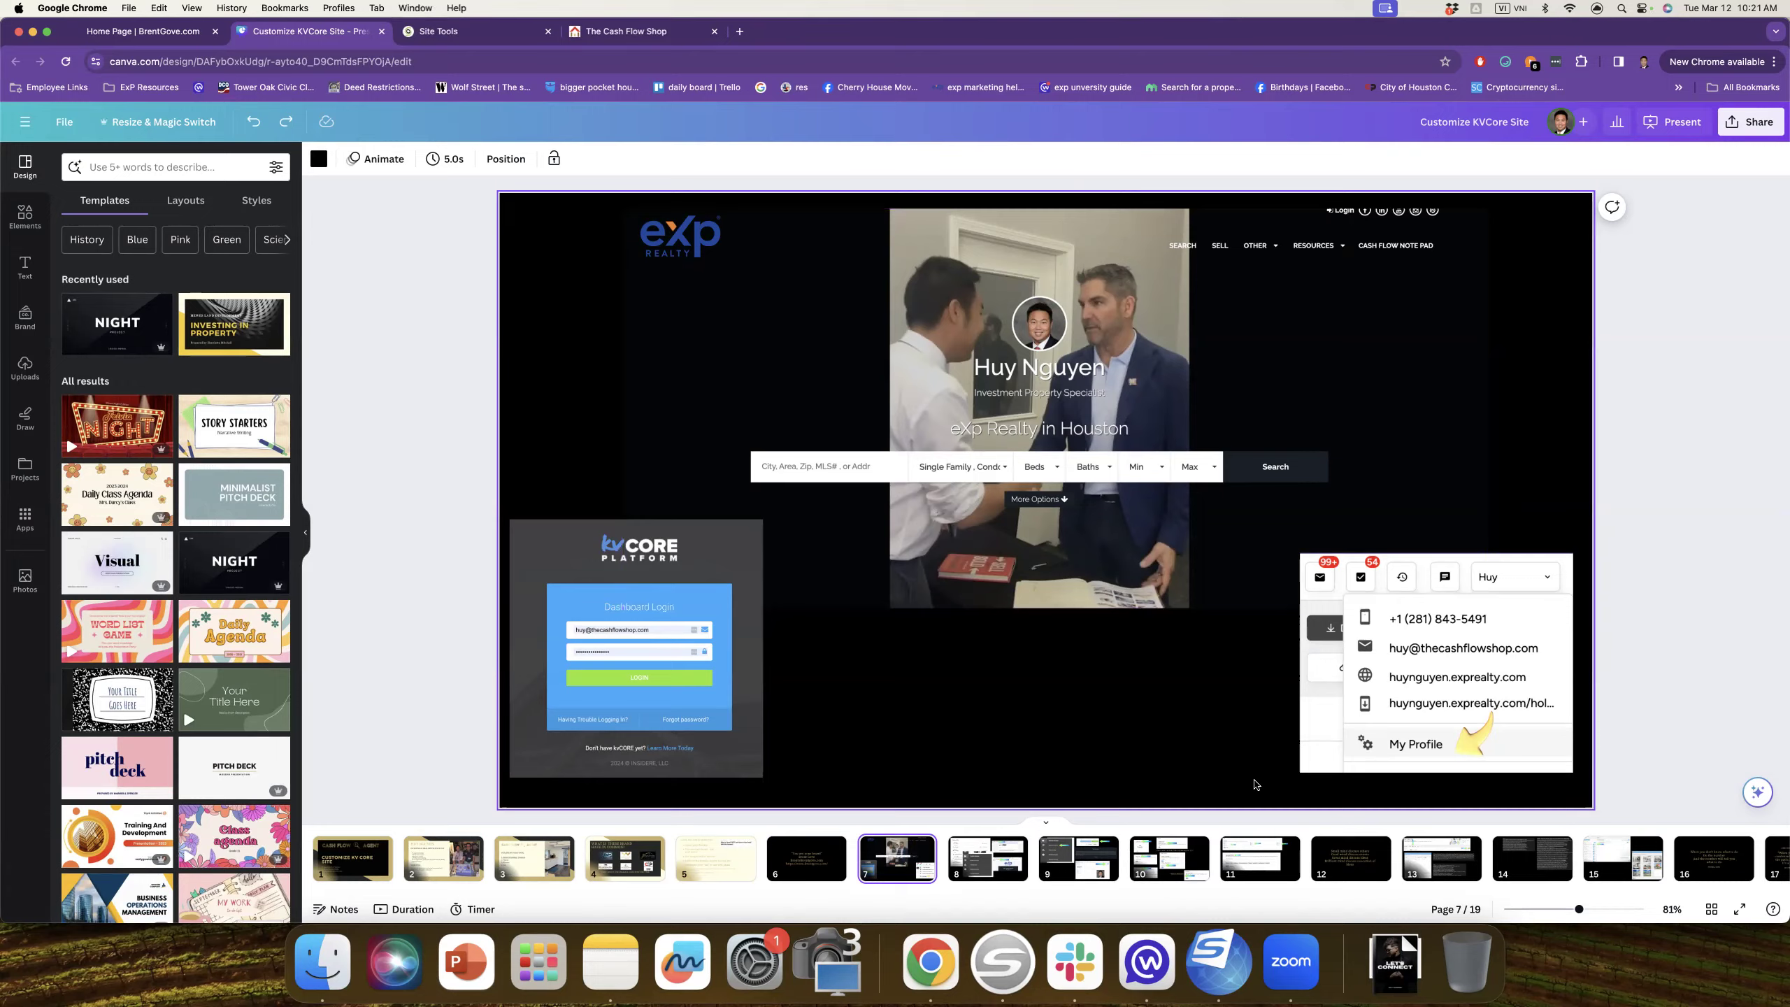
{"action": "scroll", "coordinate": [1255, 786], "scroll_direction": "down", "scroll_amount": 2}
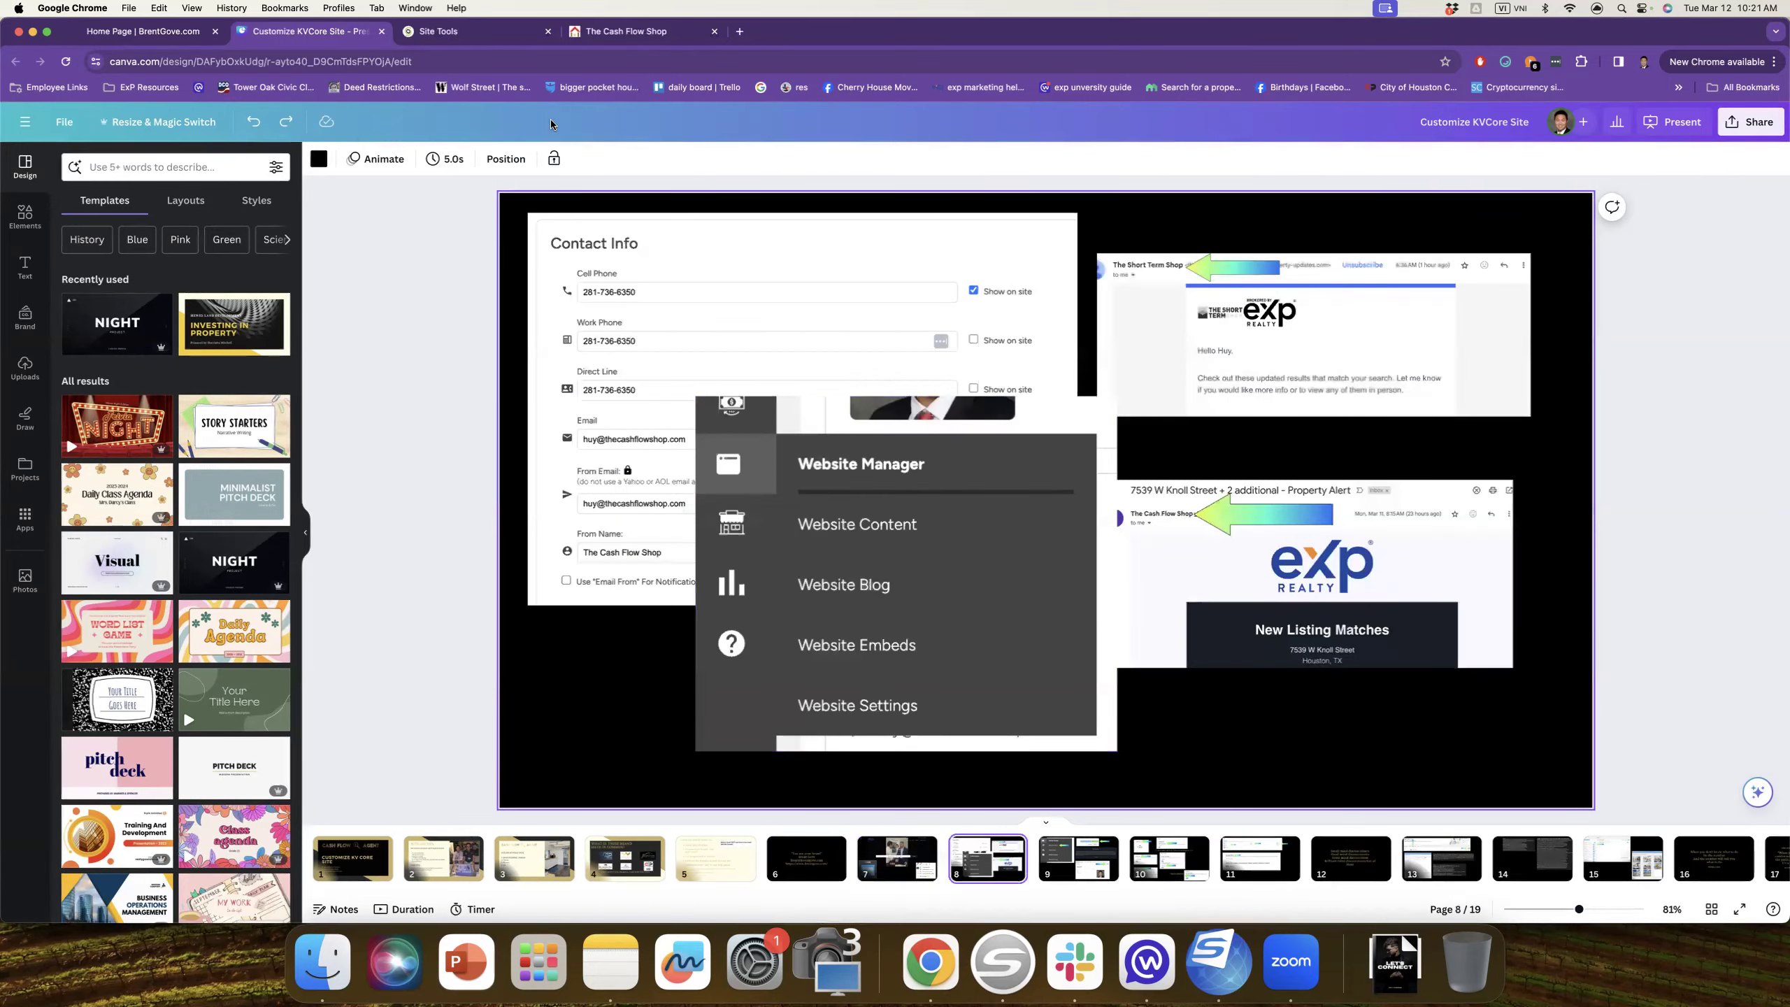
{"action": "left_click", "coordinate": [128, 31]}
{"action": "left_click", "coordinate": [183, 64]}
Step: Load kvcore.com and open My Profile from the account menu
{"action": "type", "text": "kvcore.com"}
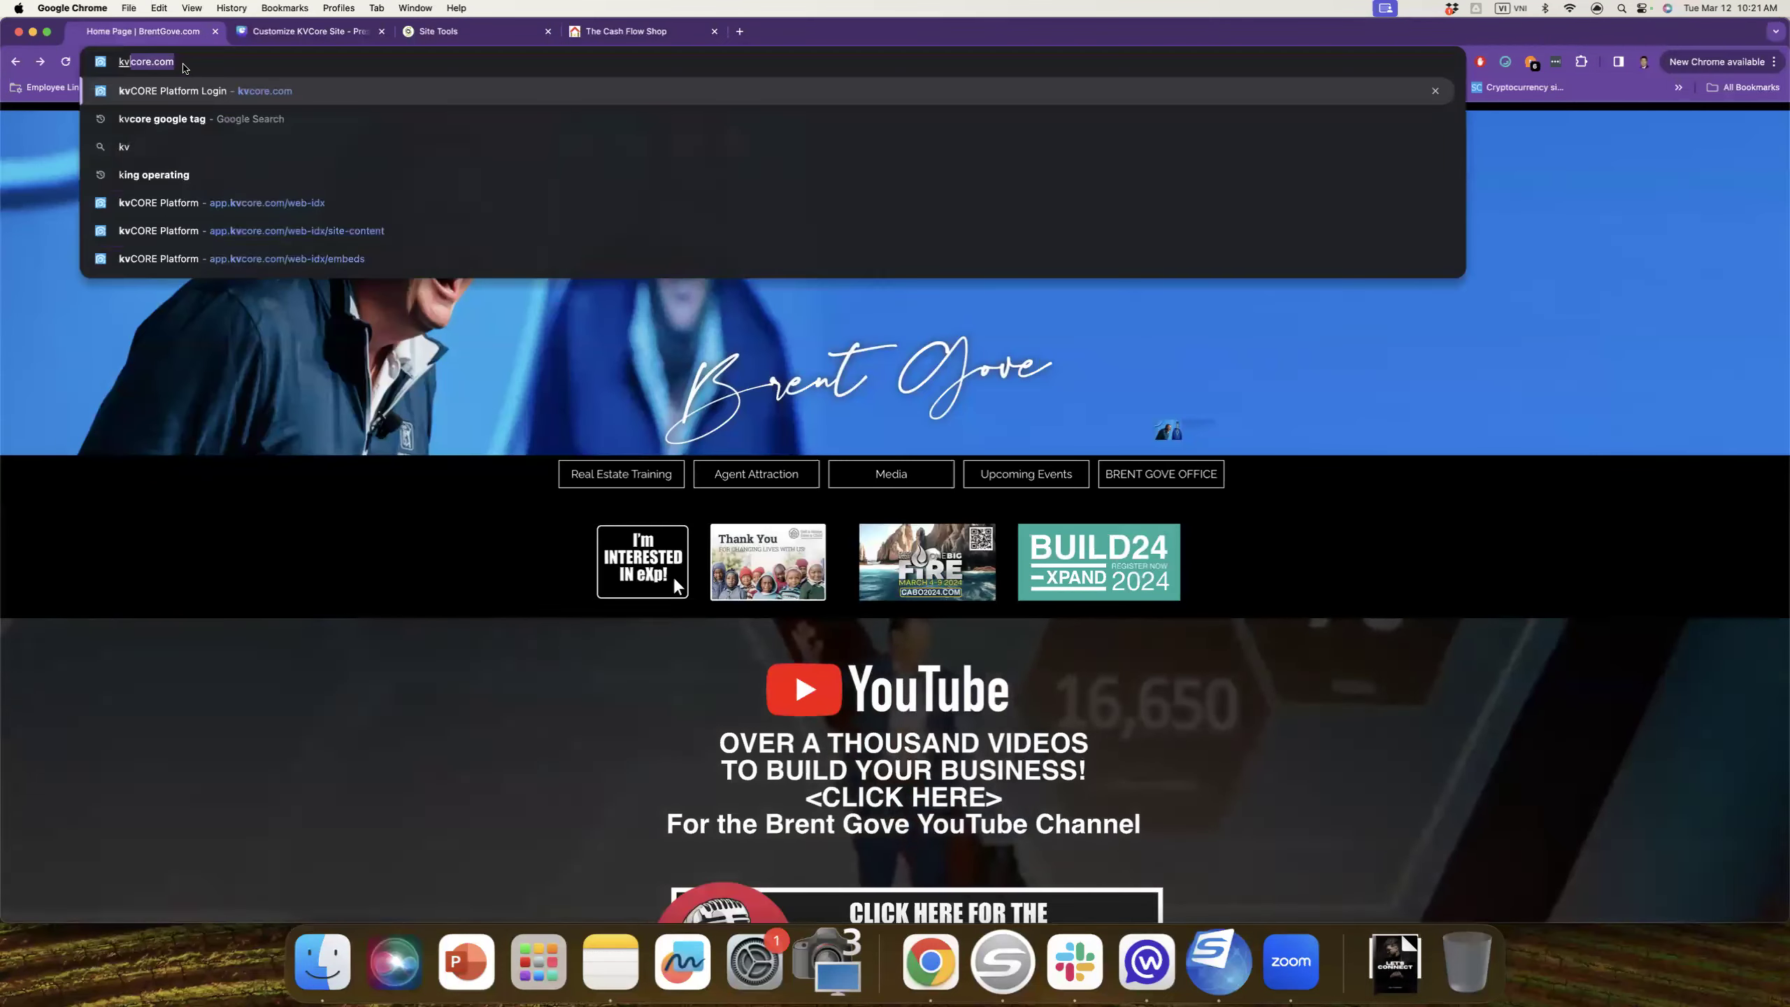
{"action": "key", "text": "Return"}
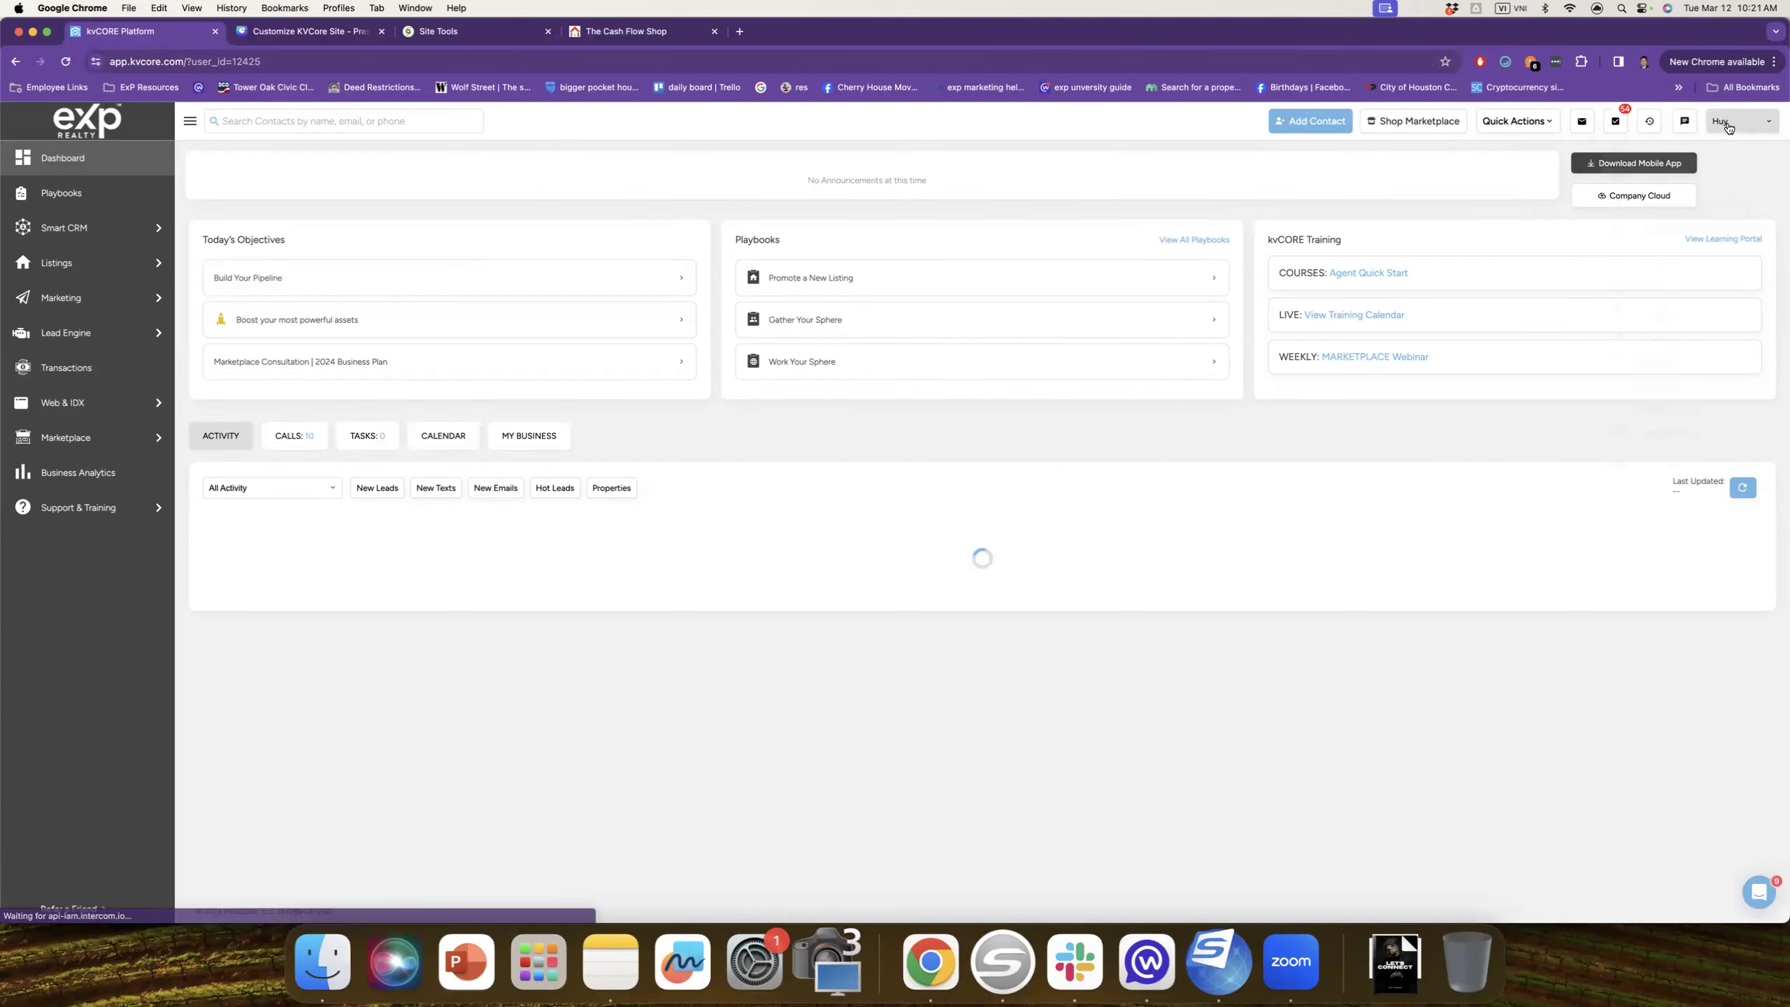
{"action": "left_click", "coordinate": [1728, 126]}
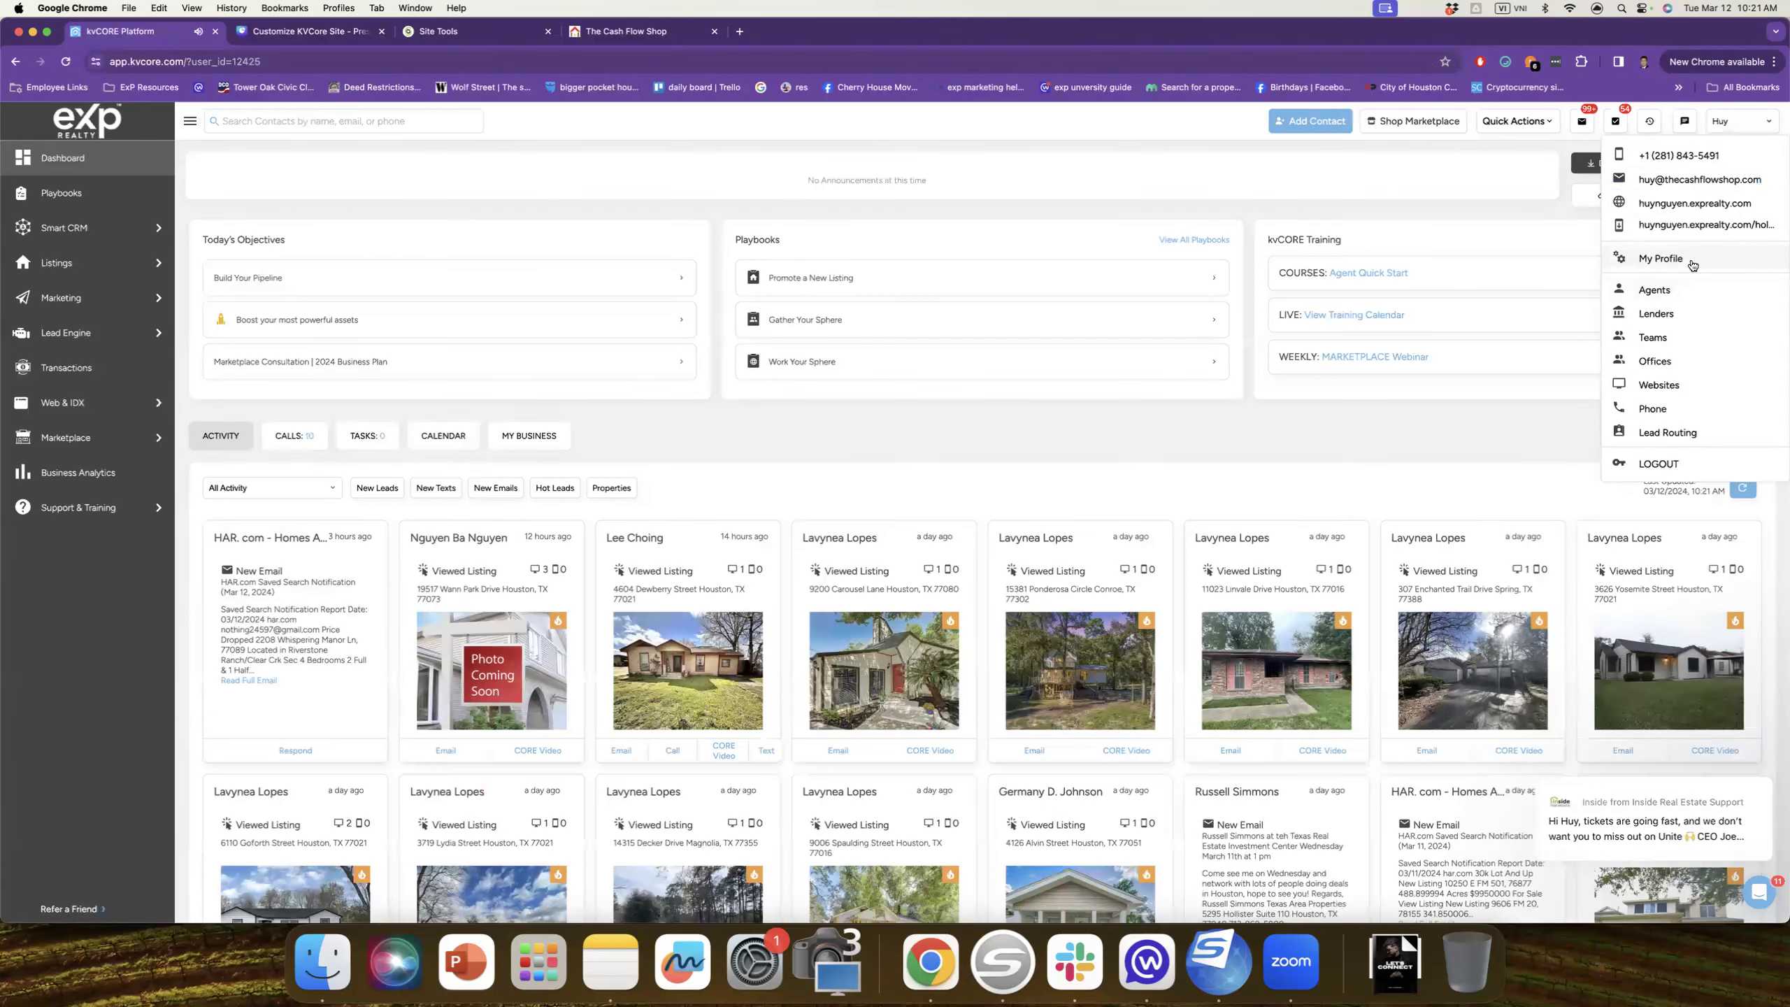
{"action": "left_click", "coordinate": [1691, 265]}
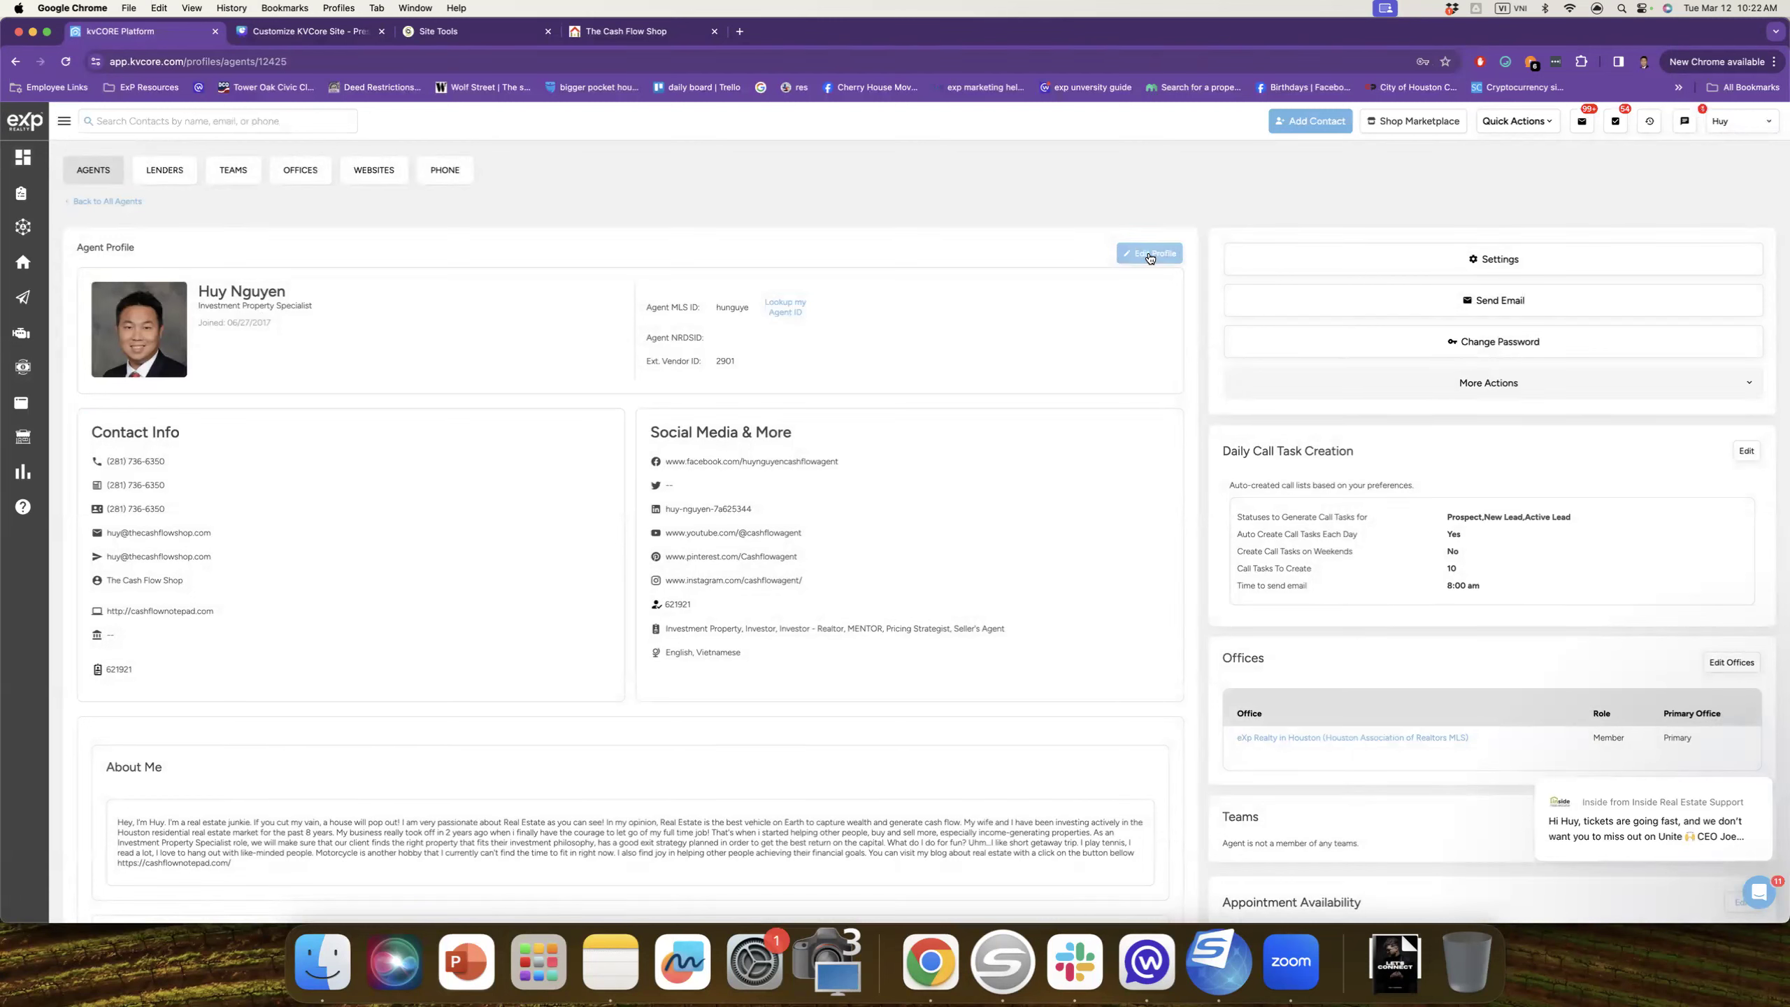
Step: Edit the agent profile to check first/last name, Investment Property Specialist title, and contact info
{"action": "left_click", "coordinate": [1149, 255]}
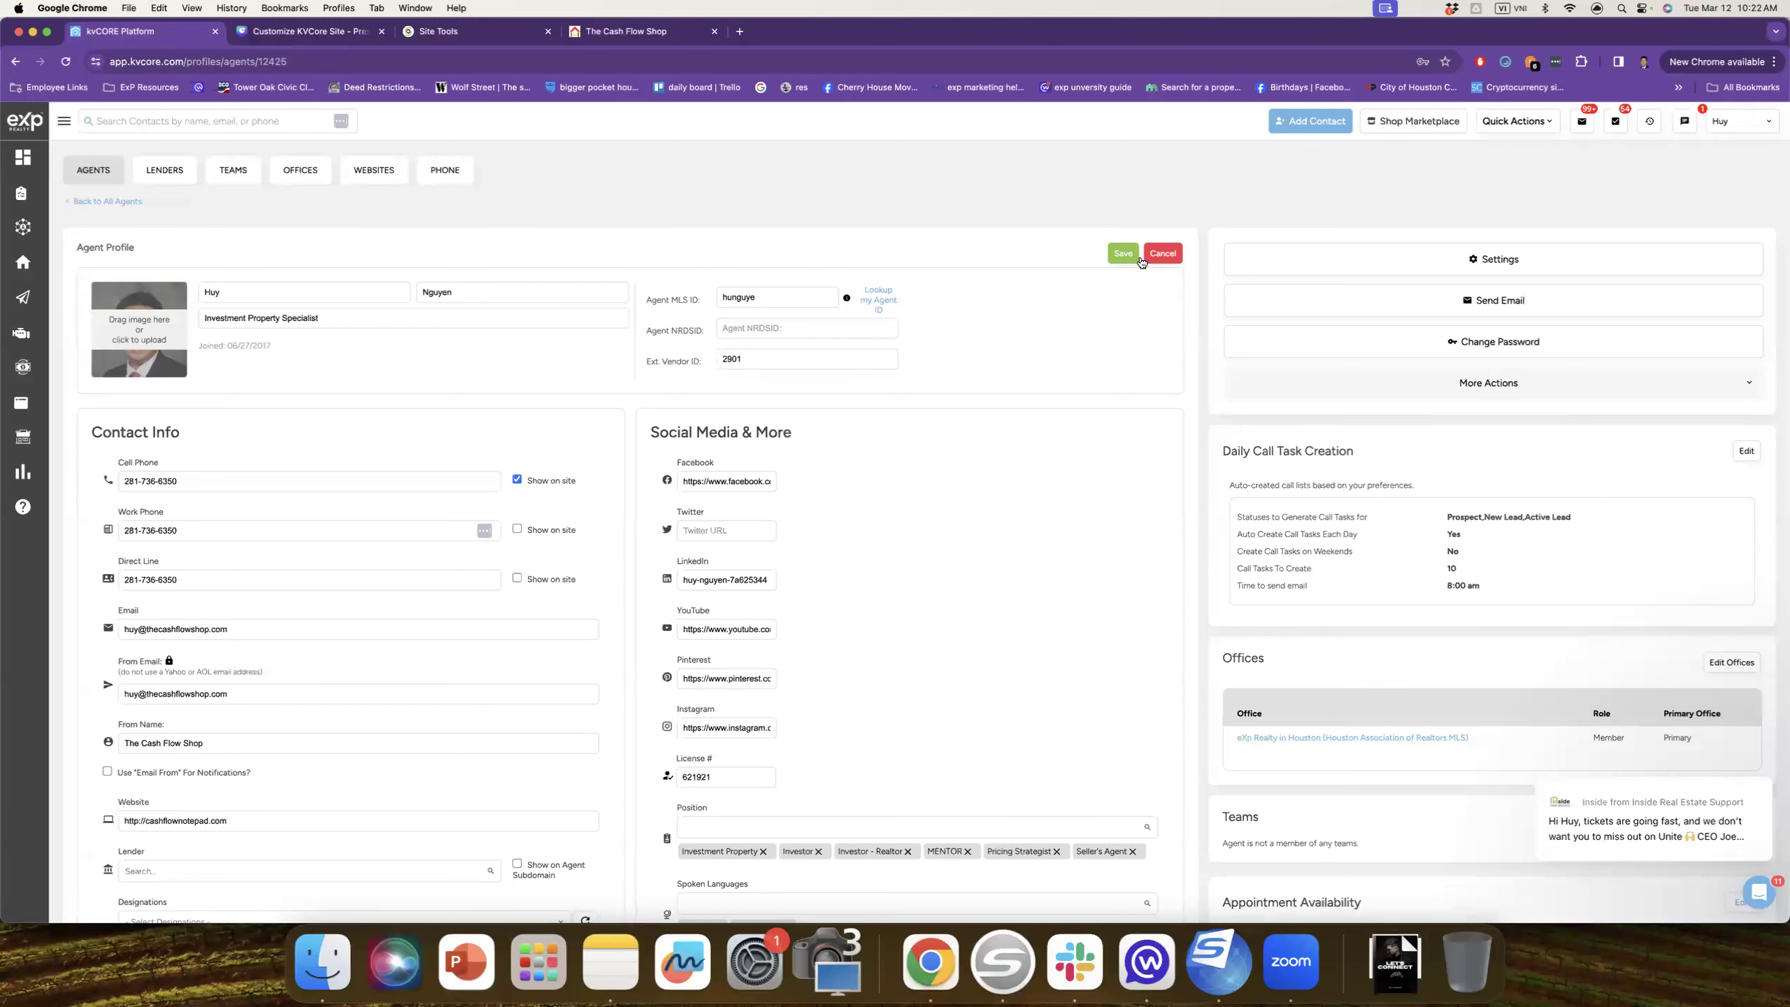
{"action": "left_click", "coordinate": [292, 290]}
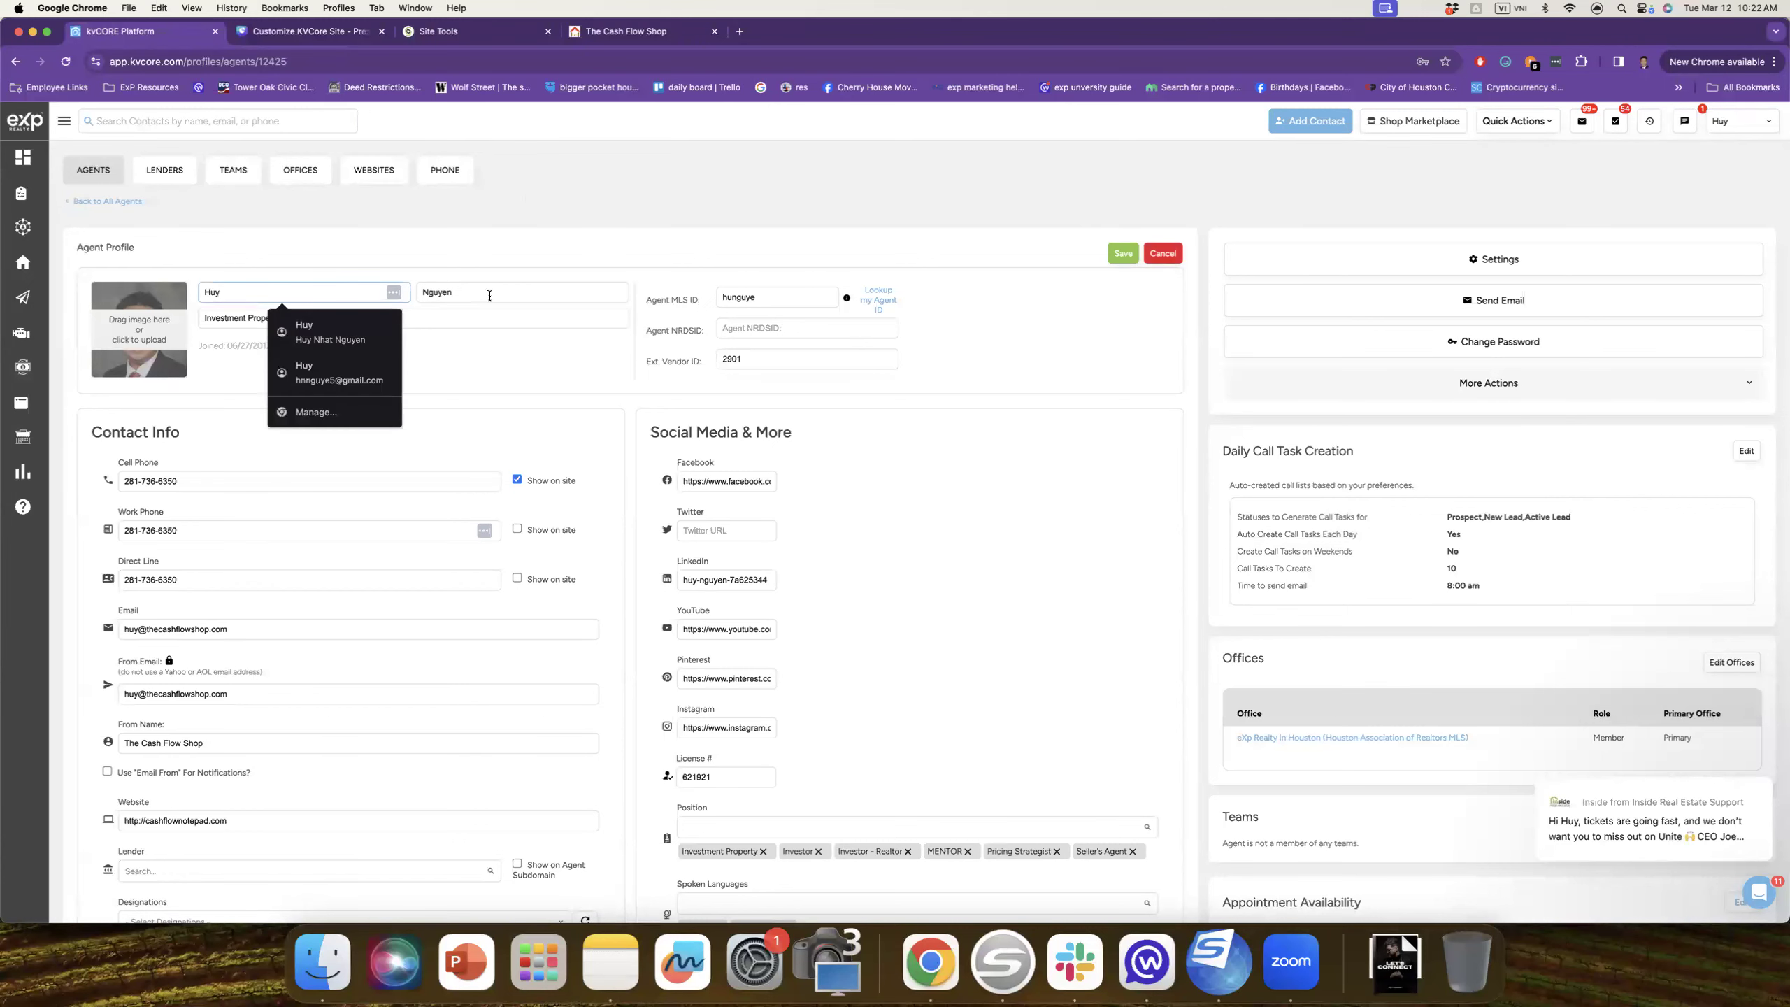
{"action": "left_click", "coordinate": [490, 296]}
{"action": "left_click", "coordinate": [344, 317]}
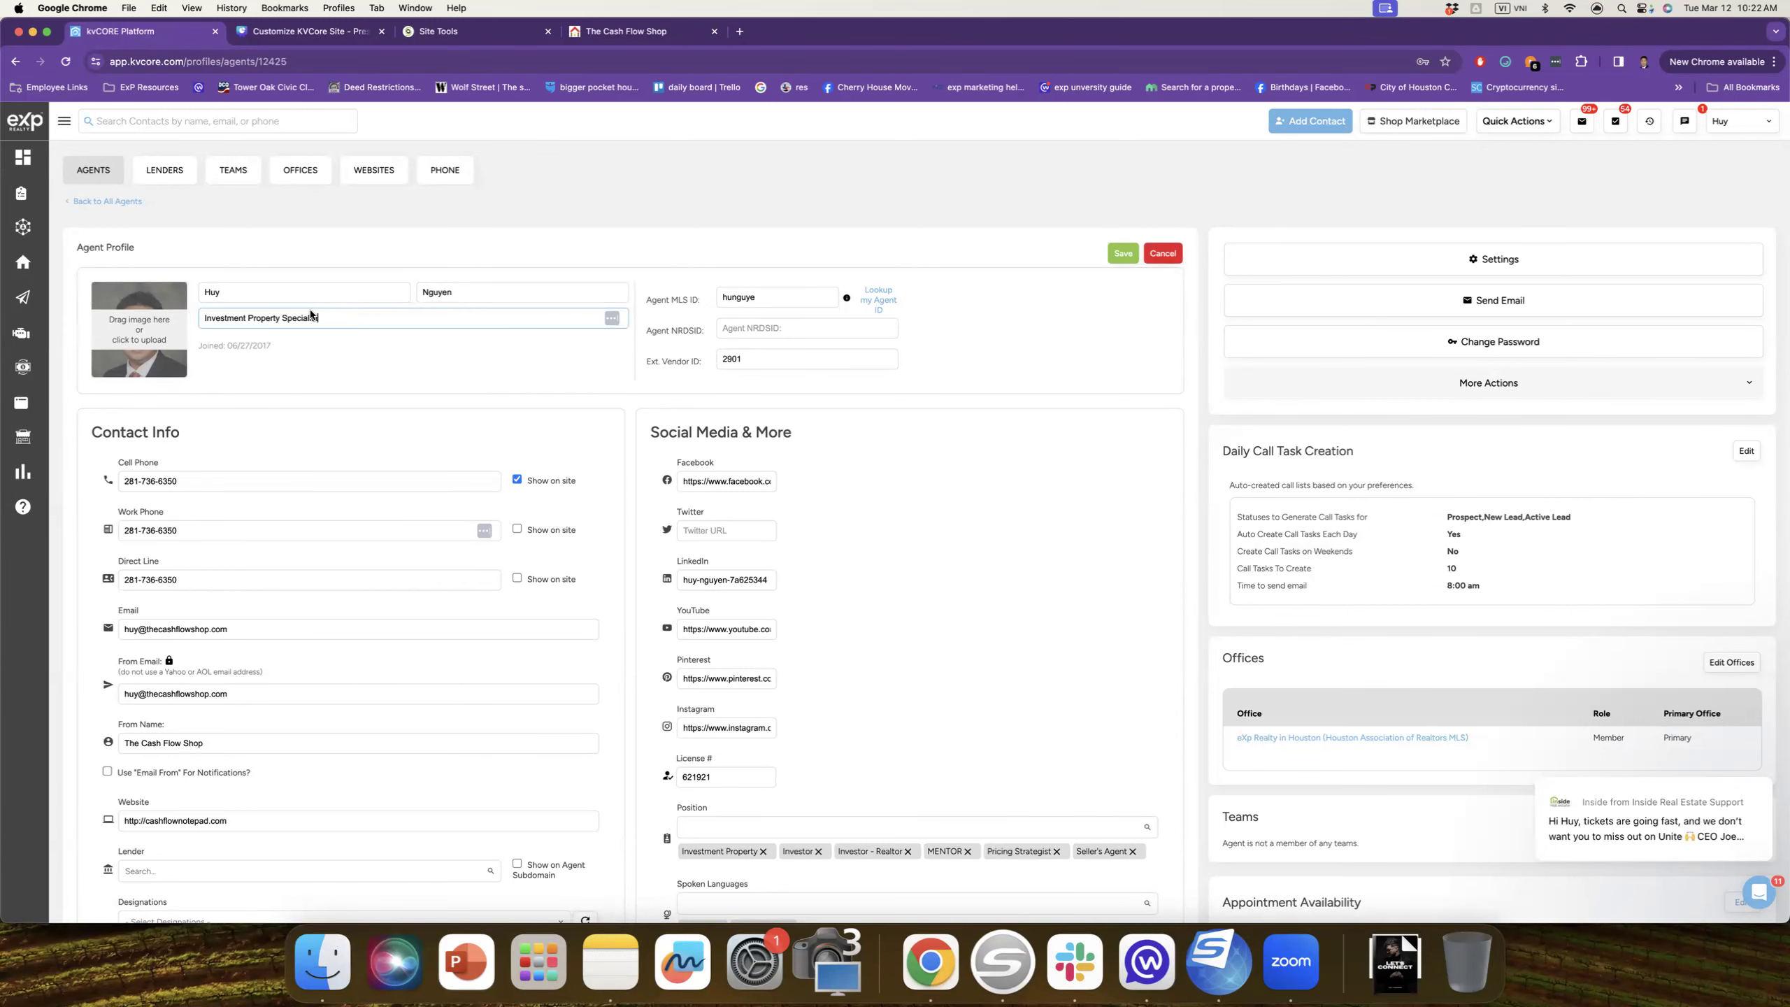
{"action": "scroll", "coordinate": [314, 318], "scroll_direction": "down", "scroll_amount": 3}
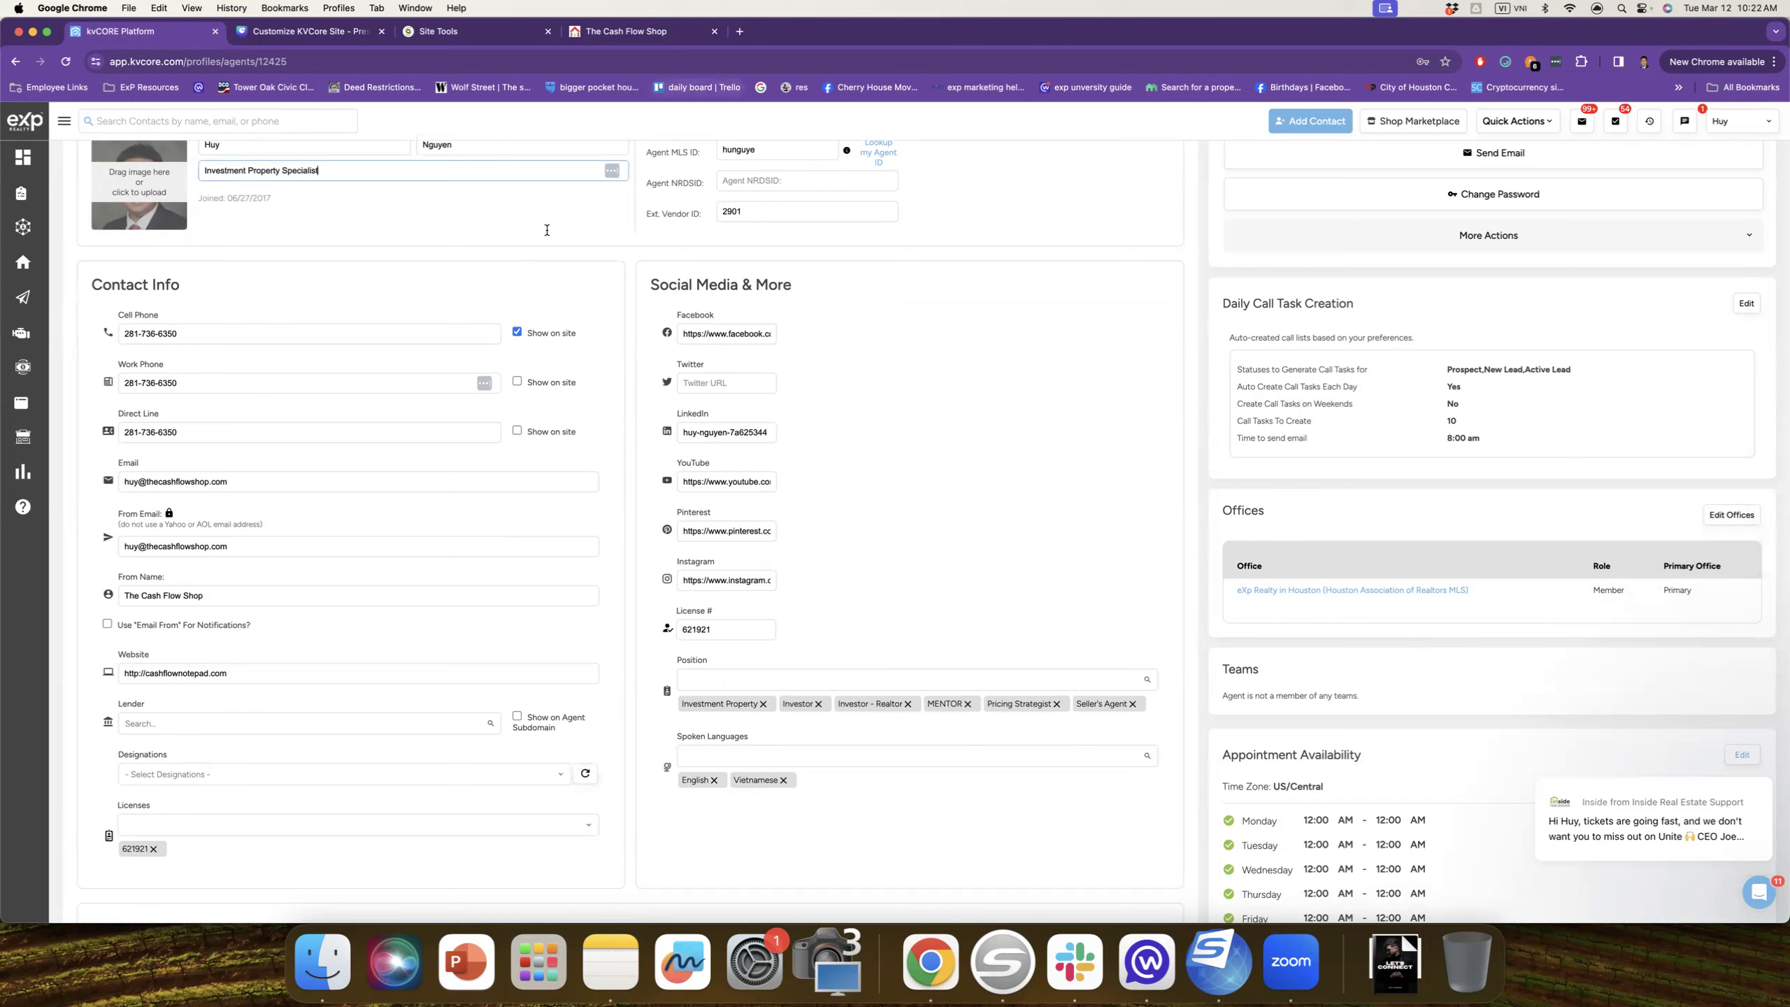
{"action": "scroll", "coordinate": [266, 401], "scroll_direction": "down", "scroll_amount": 1}
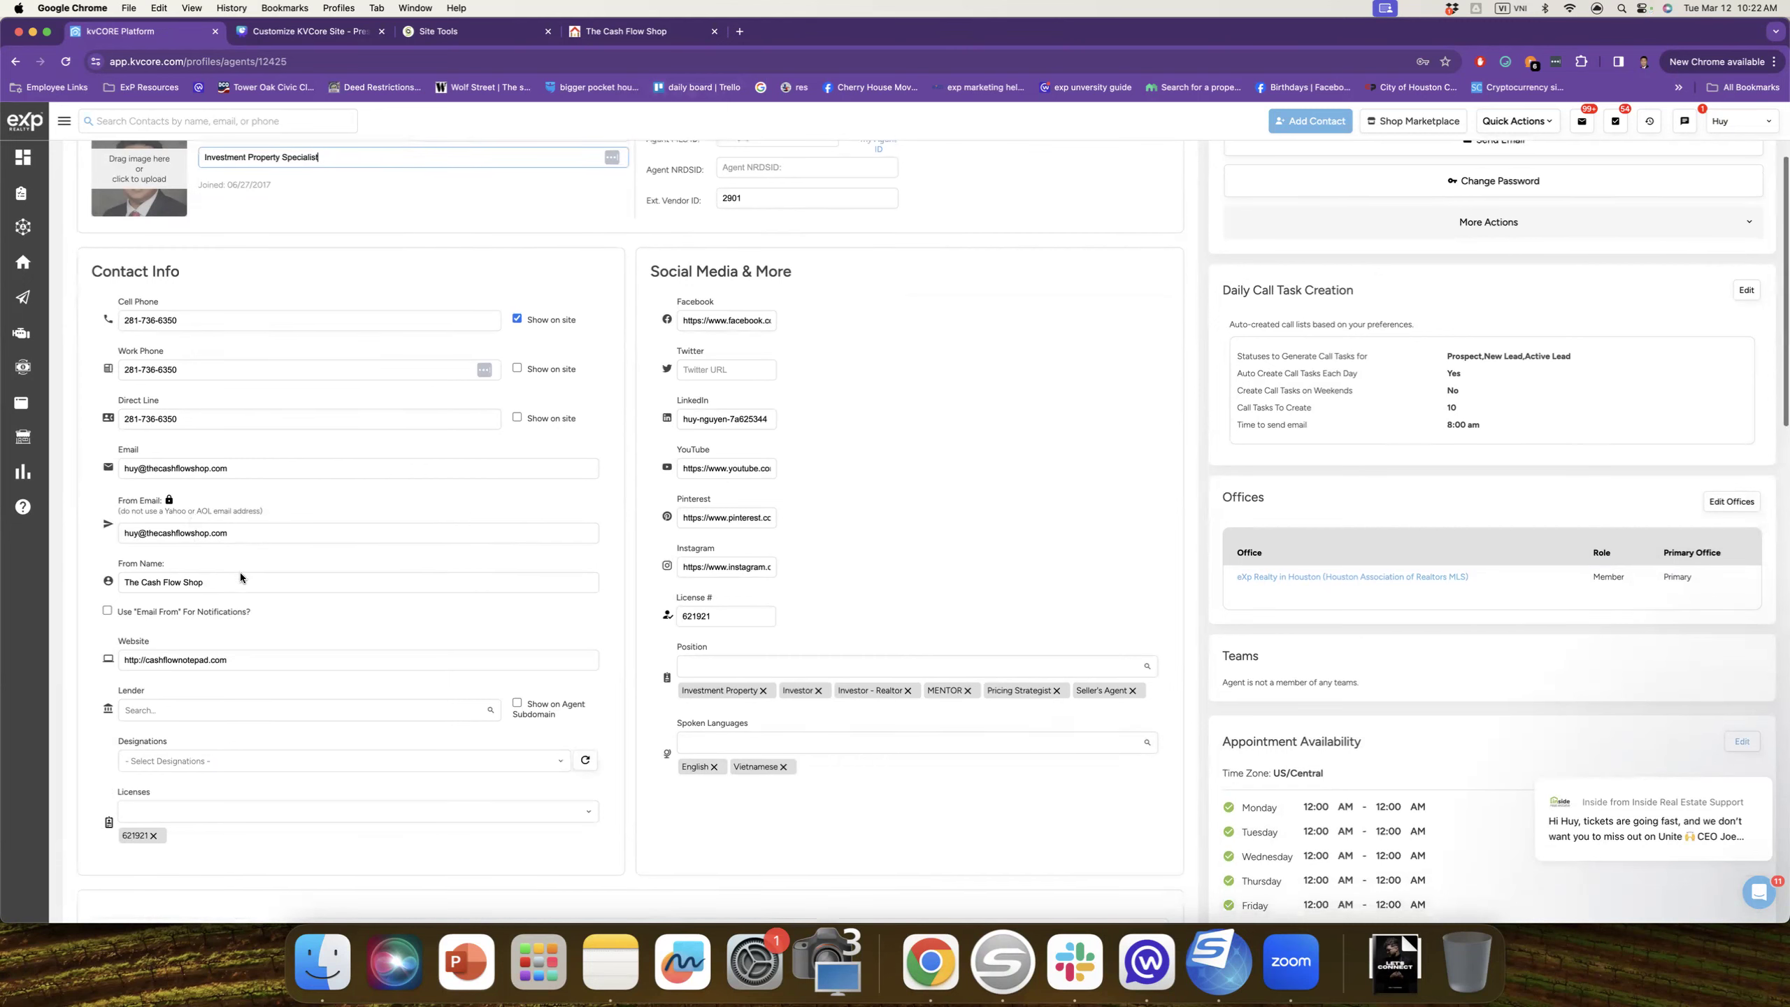
{"action": "scroll", "coordinate": [240, 572], "scroll_direction": "down", "scroll_amount": 2}
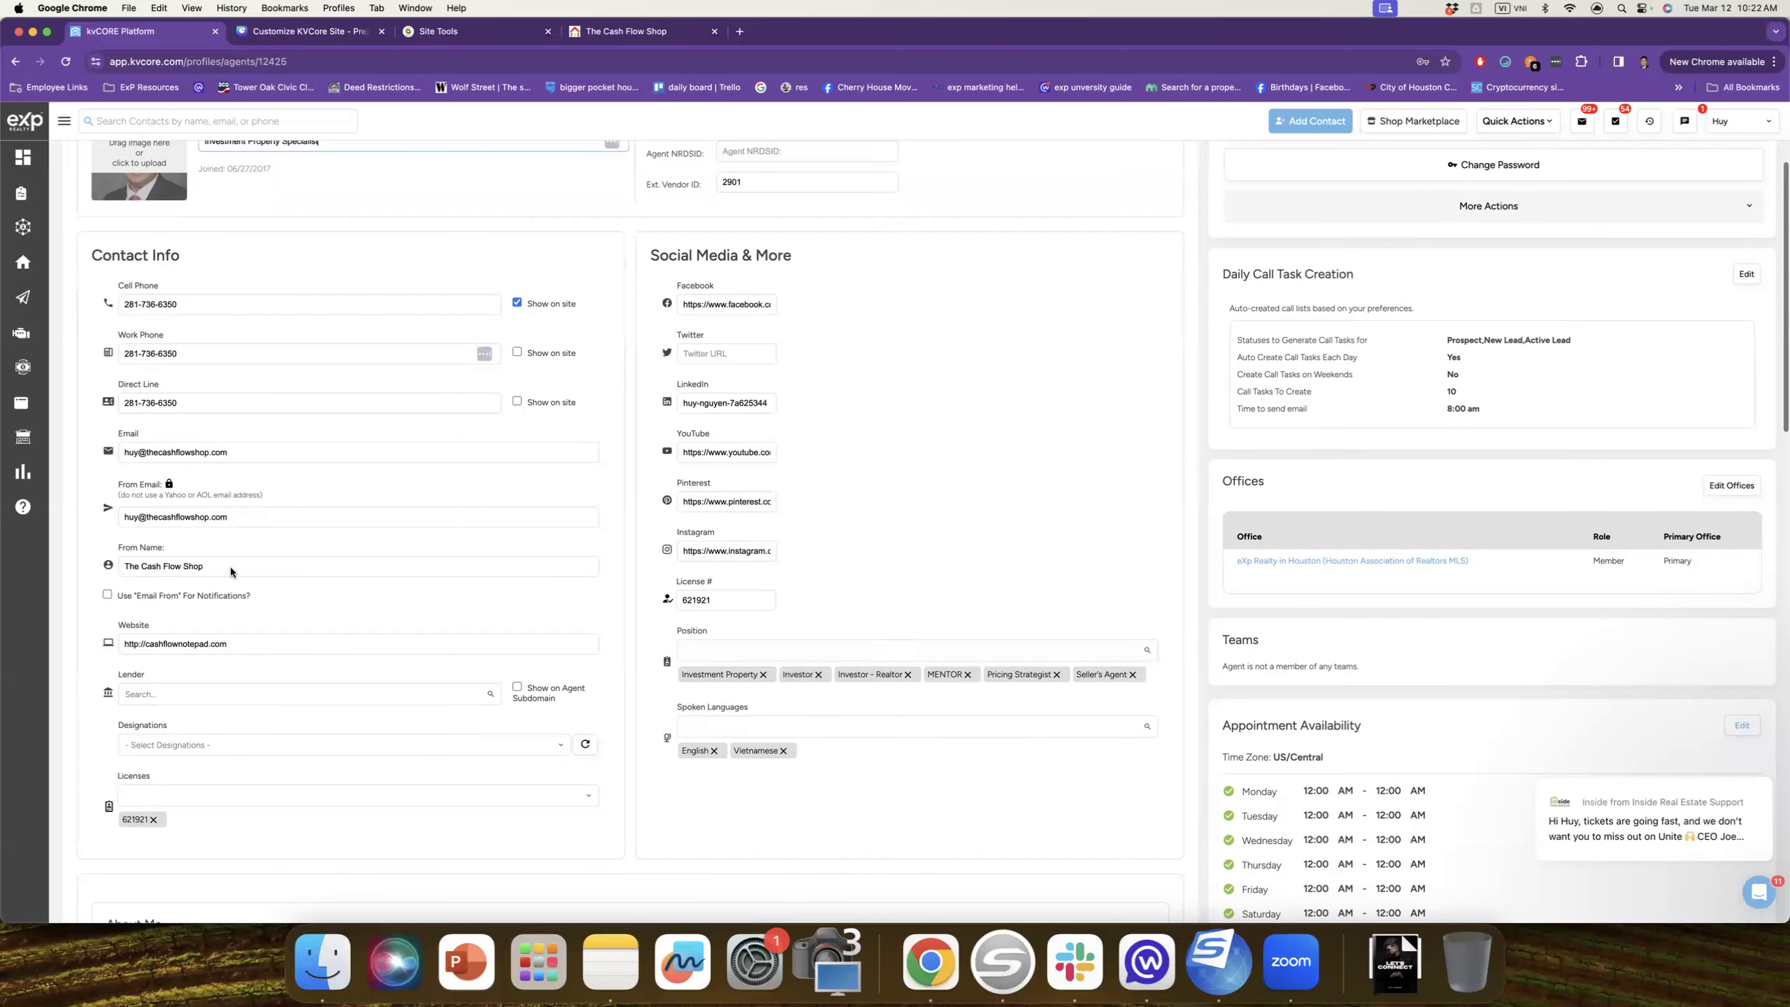
{"action": "scroll", "coordinate": [237, 569], "scroll_direction": "down", "scroll_amount": 1}
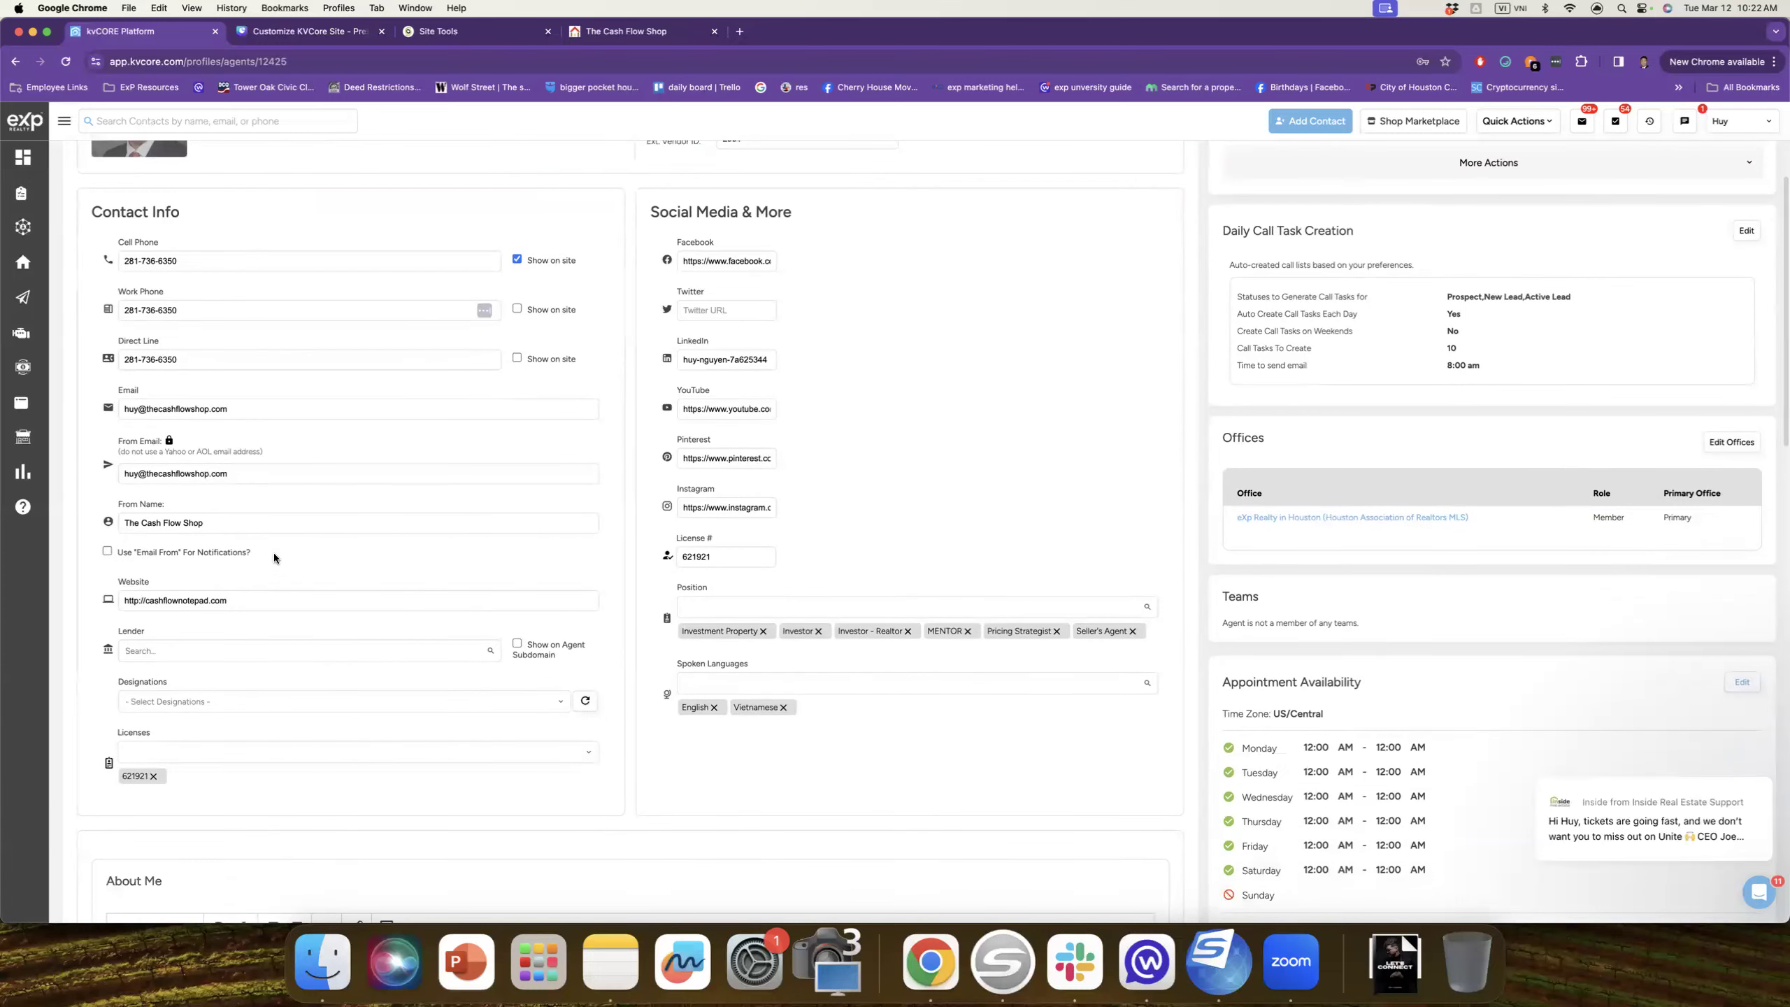
{"action": "left_click", "coordinate": [278, 30]}
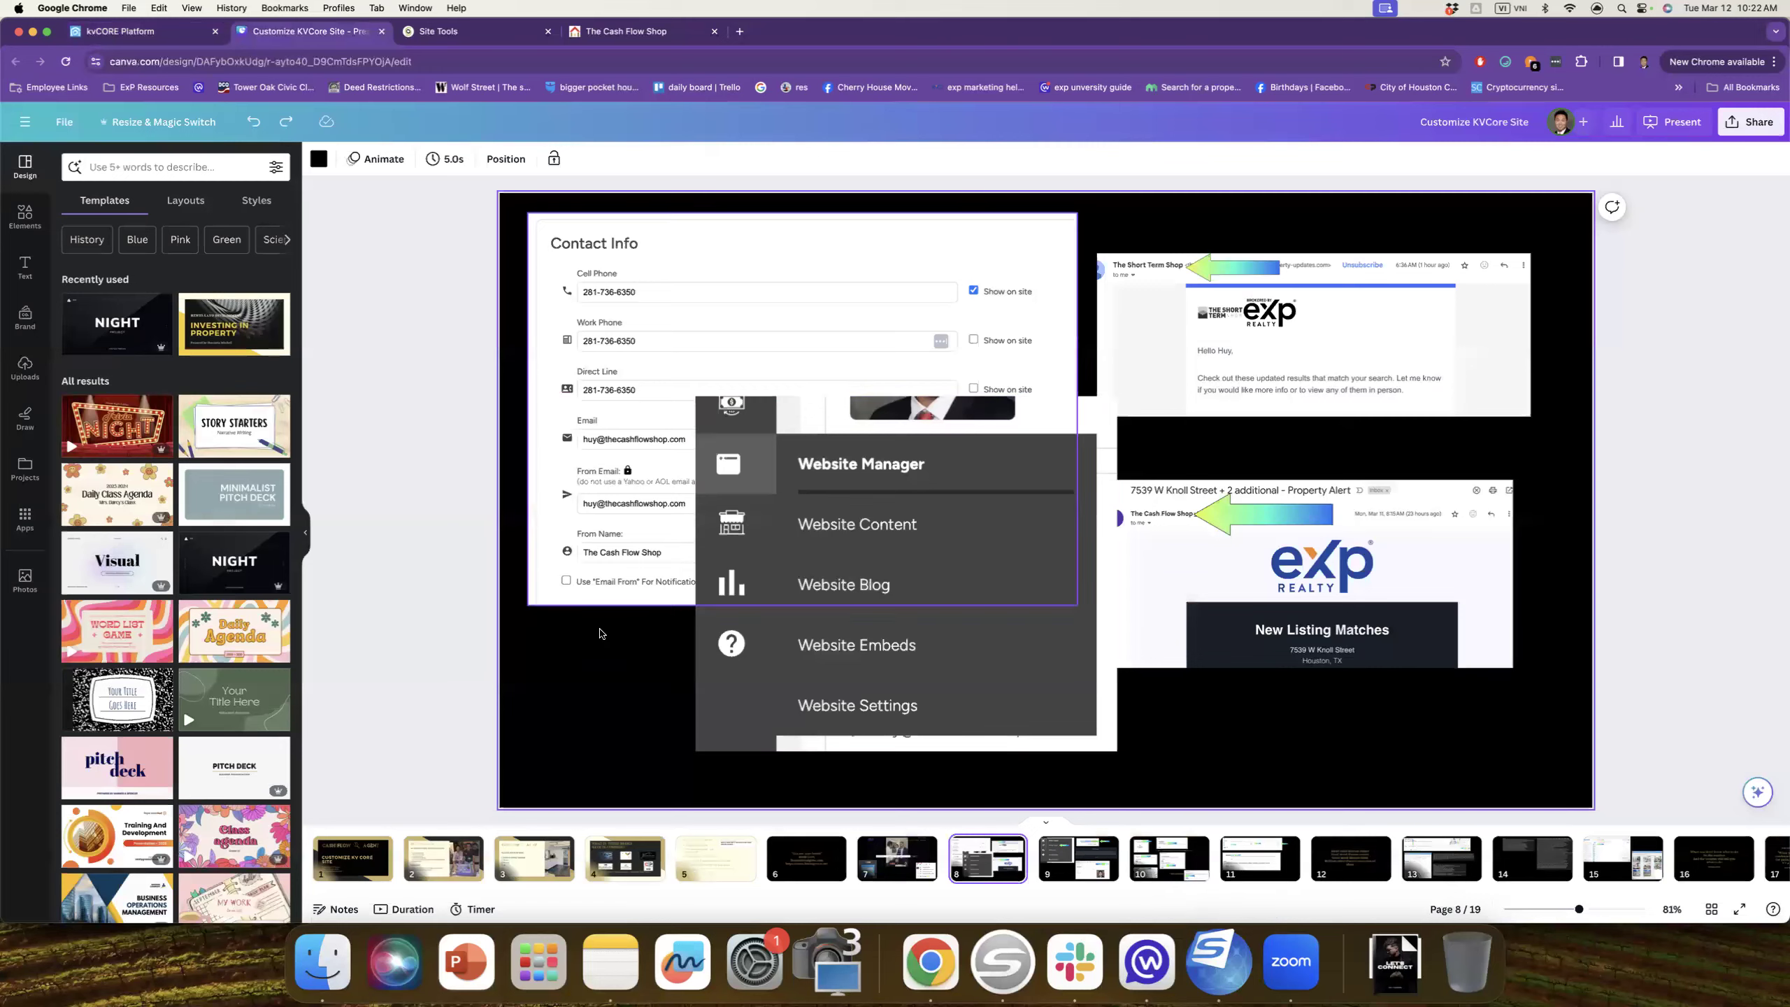
Step: Move to Canva slide 9 on Website Content and testimonials, then view the agent's live eXp site
{"action": "left_click", "coordinate": [1124, 406]}
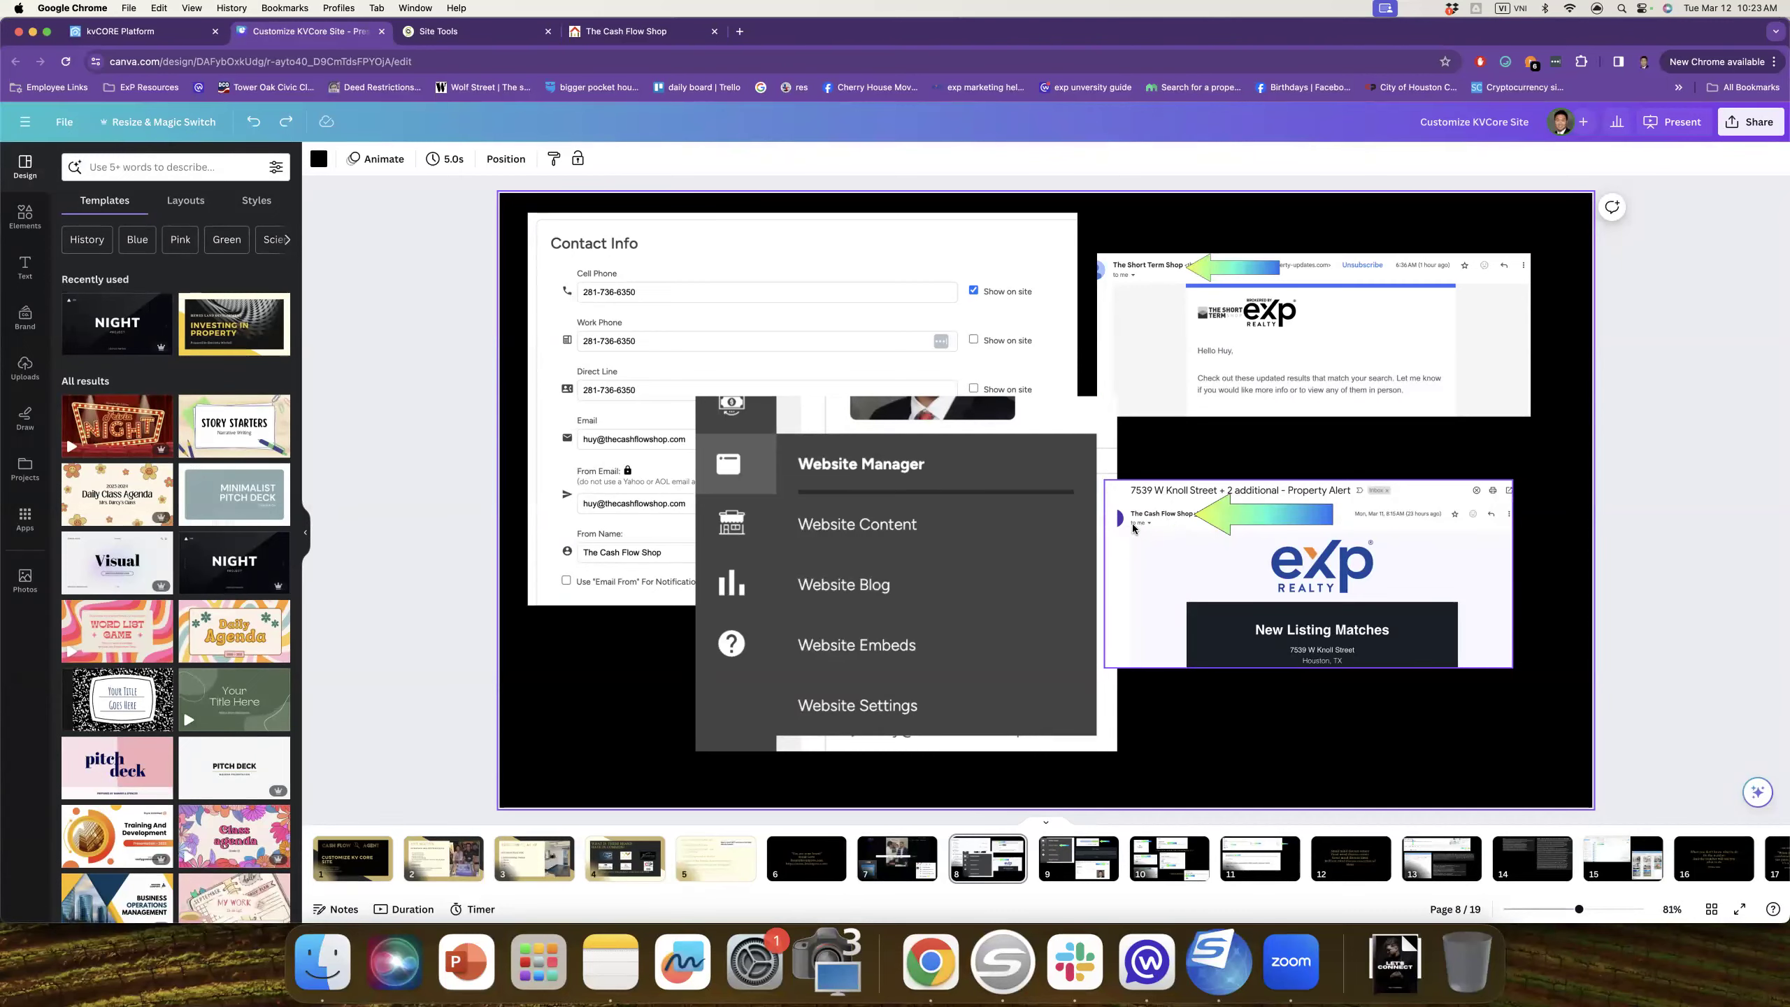
{"action": "scroll", "coordinate": [767, 300], "scroll_direction": "down", "scroll_amount": 3}
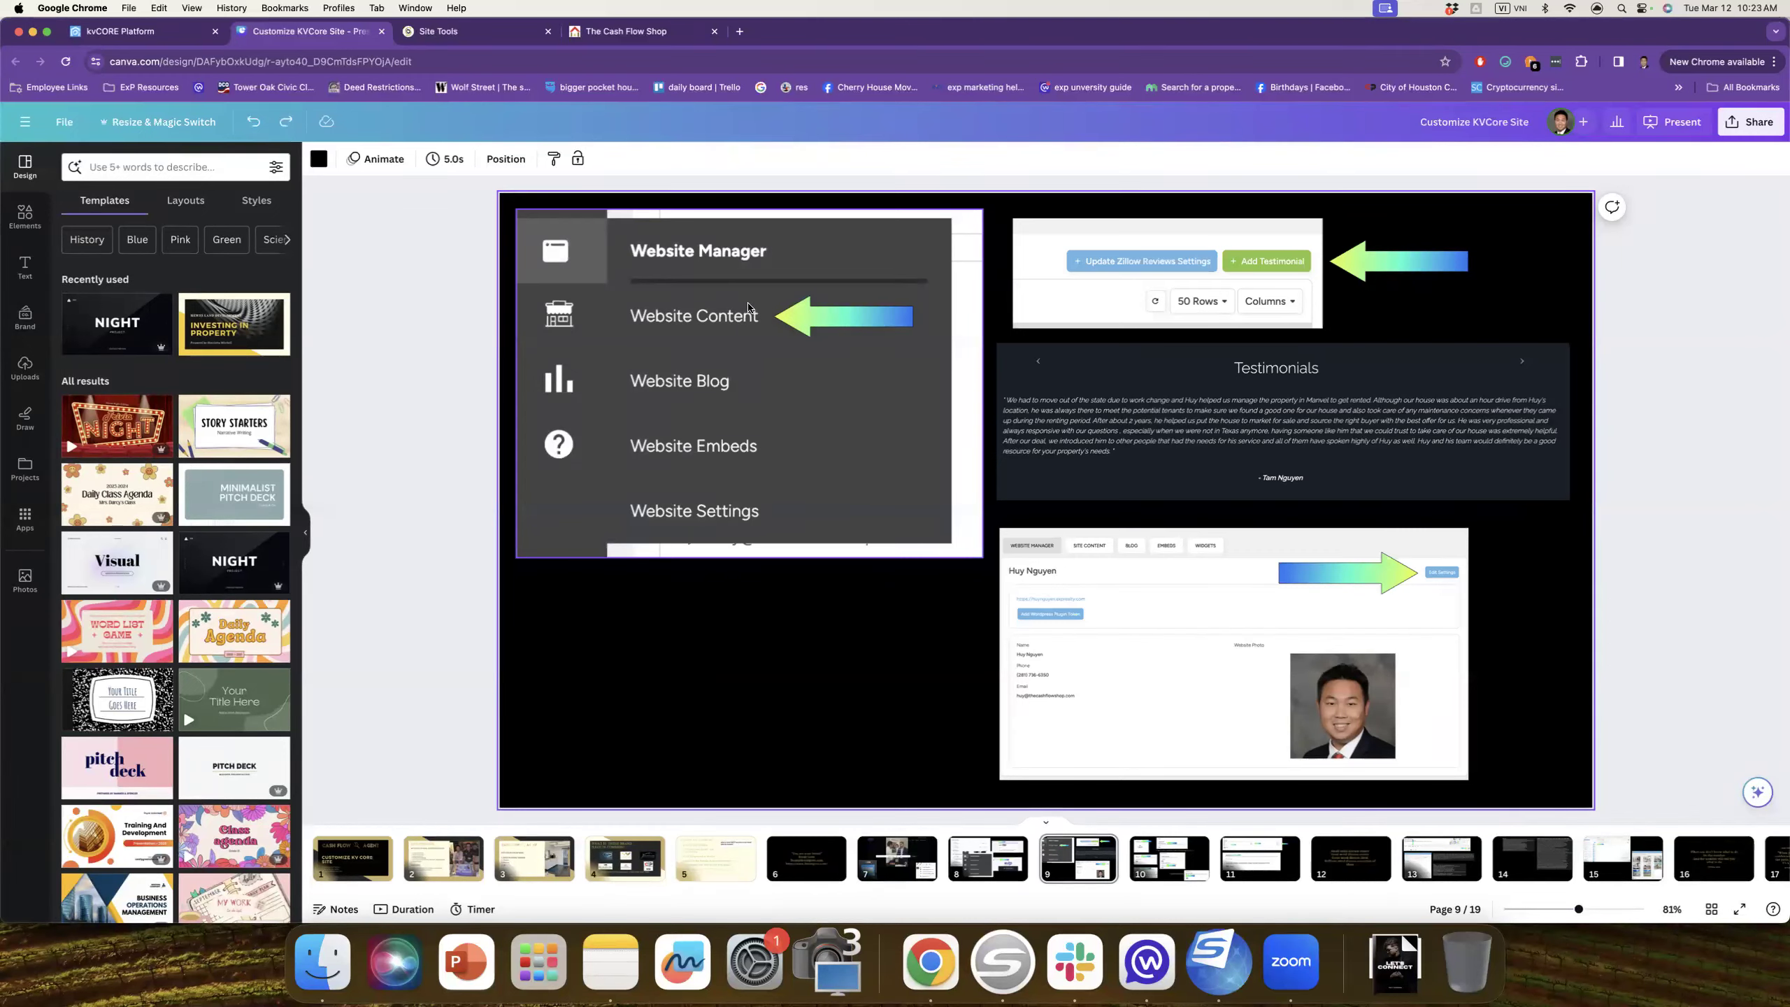
{"action": "left_click", "coordinate": [469, 36]}
{"action": "left_click", "coordinate": [626, 31]}
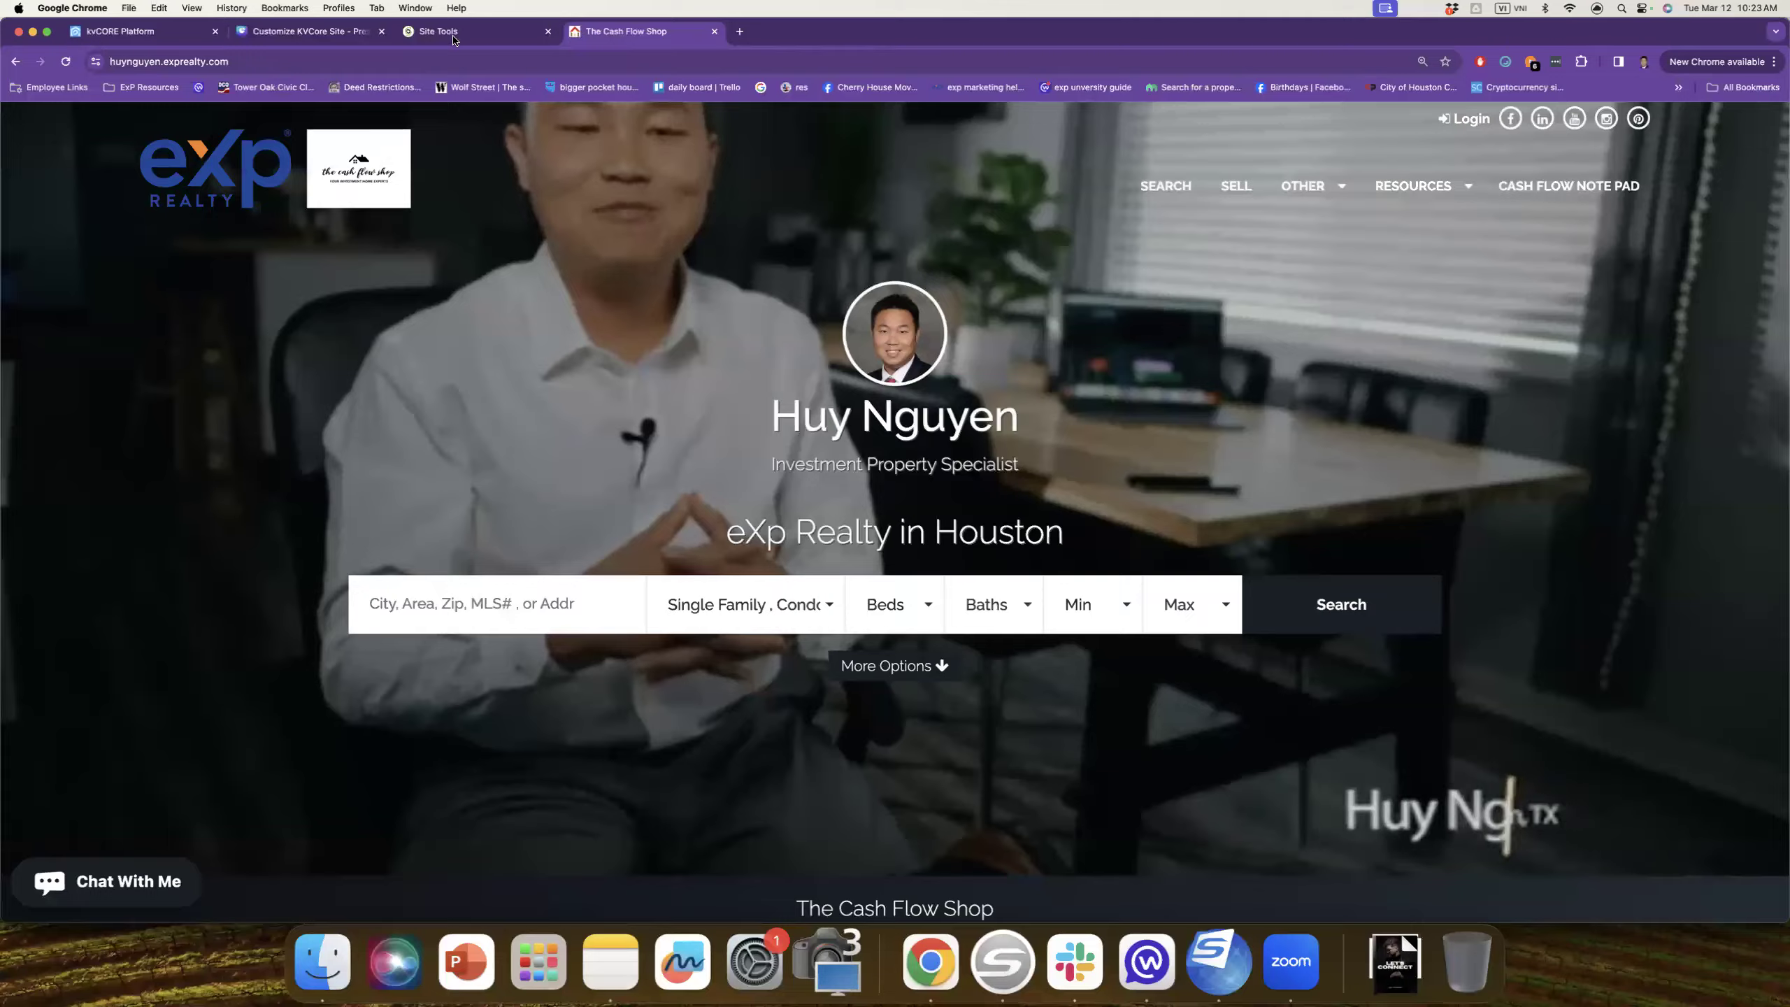
Step: Return to the kvCORE agent profile and reveal the website sidebar flyout
{"action": "left_click", "coordinate": [451, 30]}
{"action": "left_click", "coordinate": [200, 31]}
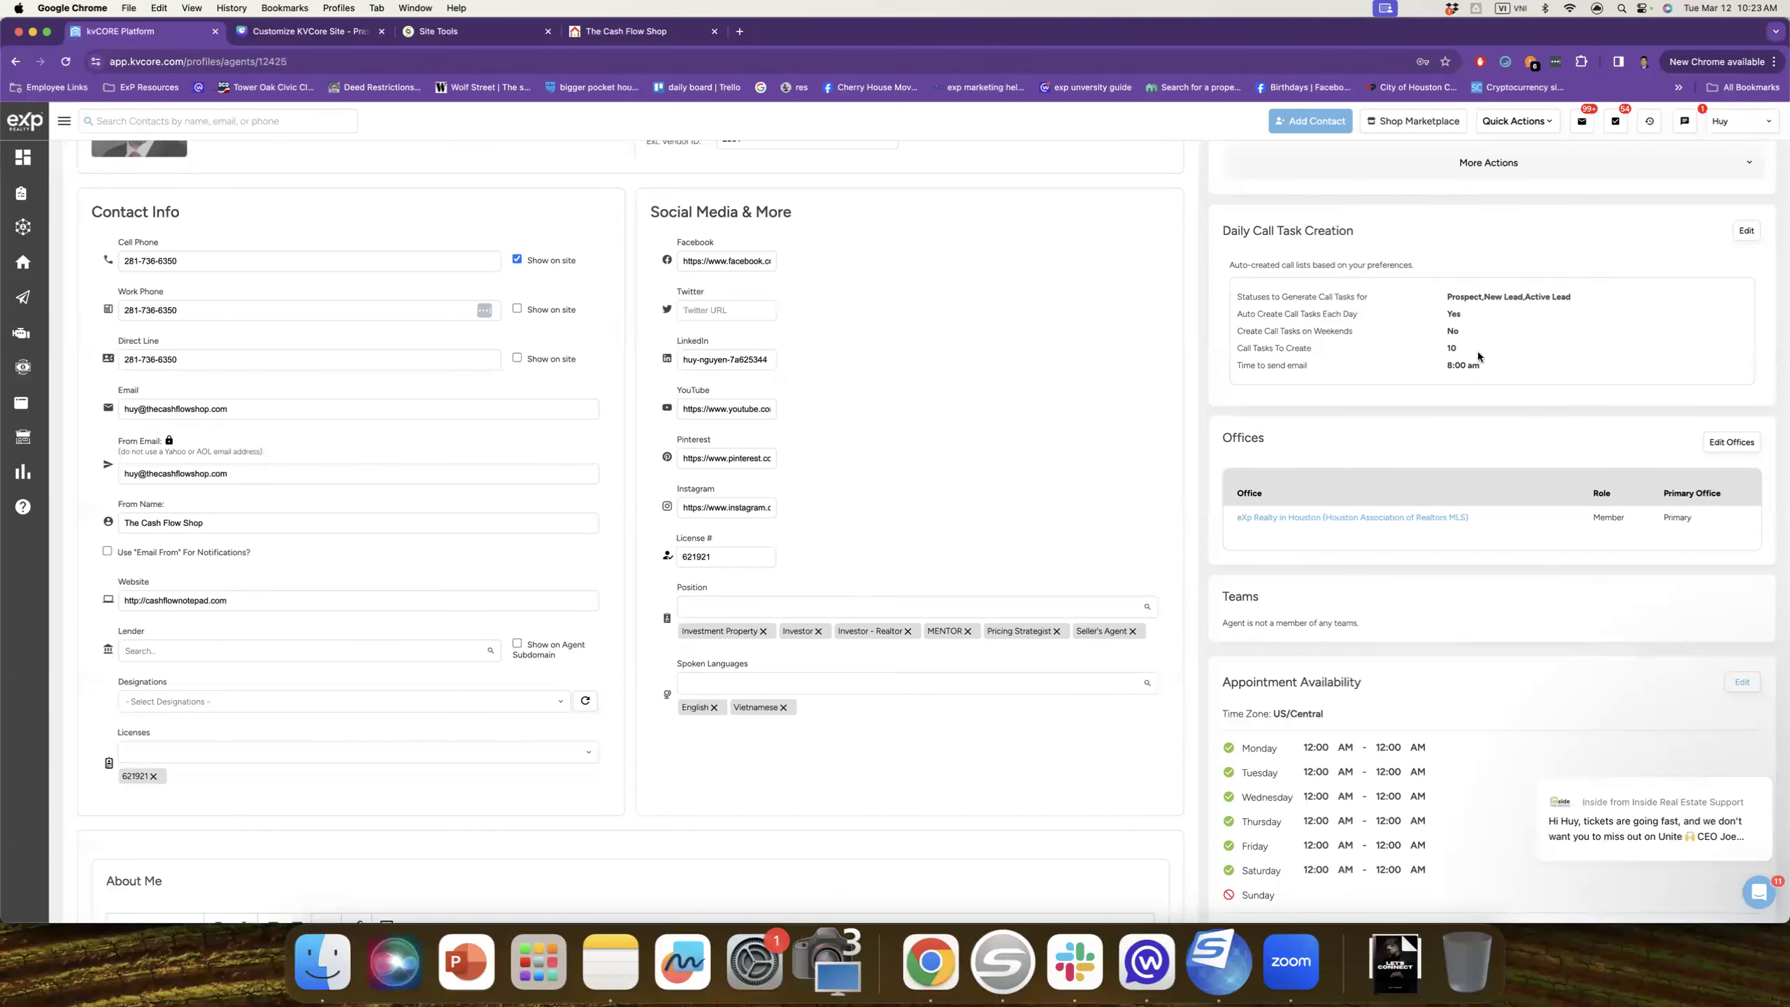
{"action": "scroll", "coordinate": [1478, 356], "scroll_direction": "up", "scroll_amount": 5}
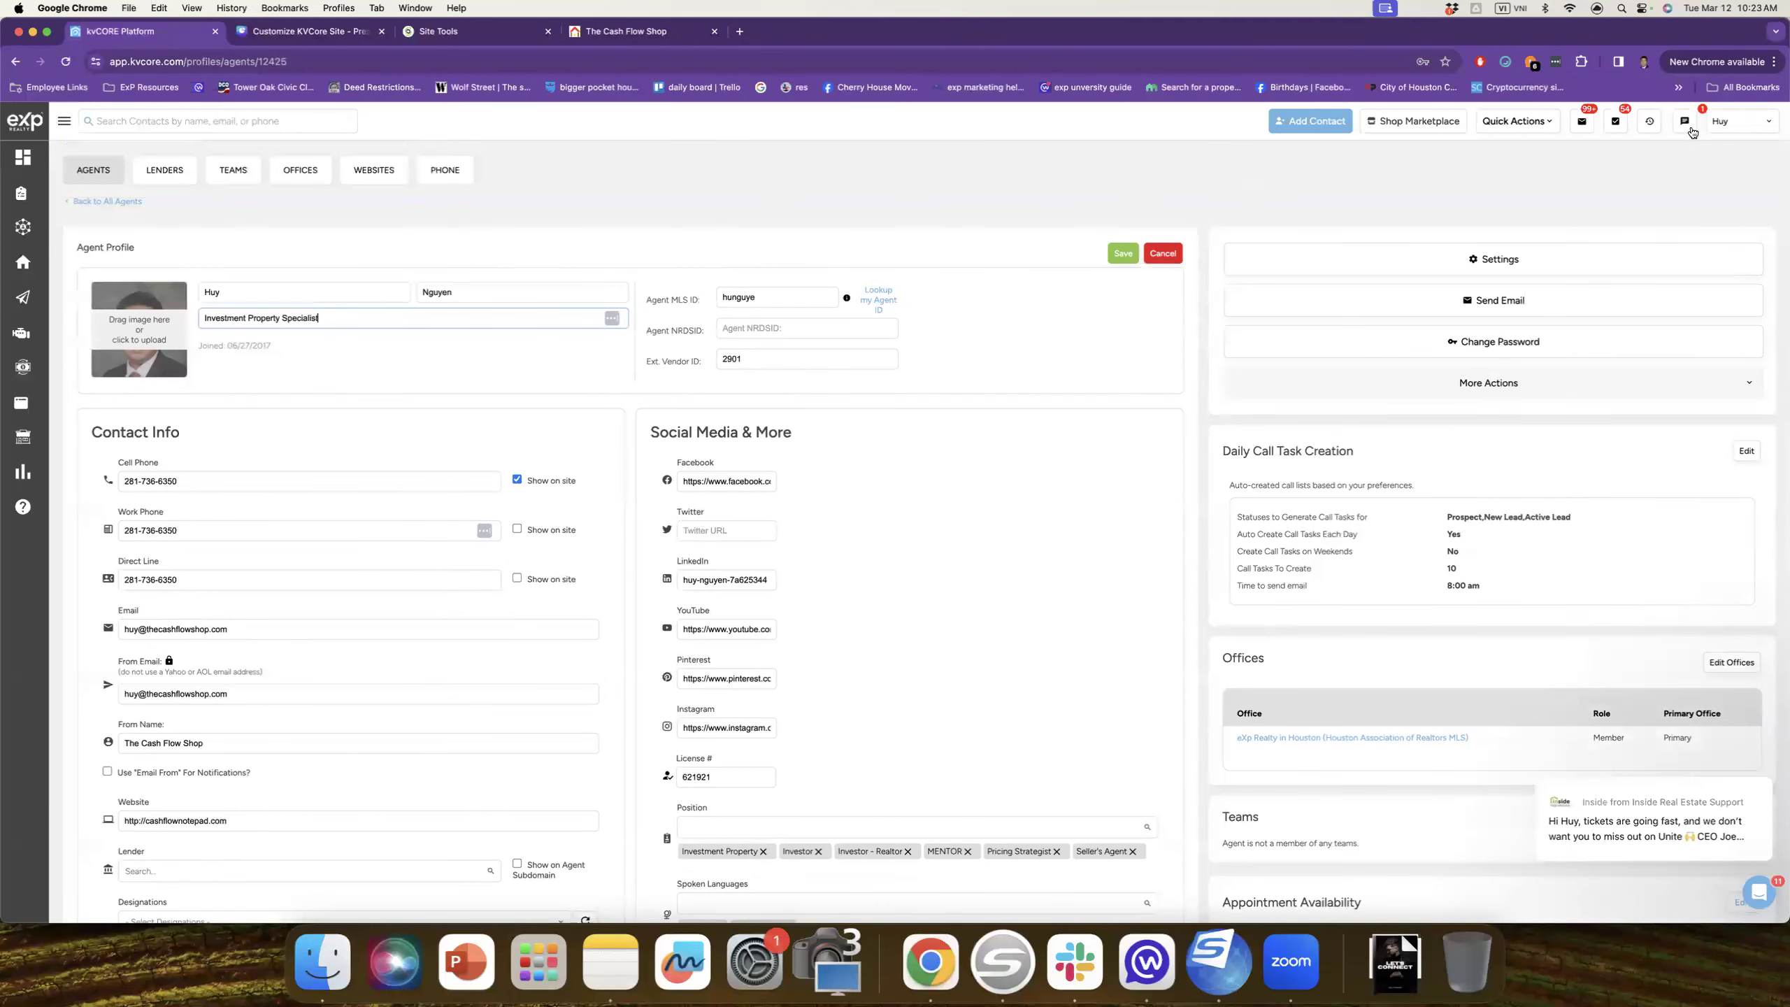
{"action": "mouse_move", "coordinate": [21, 403]}
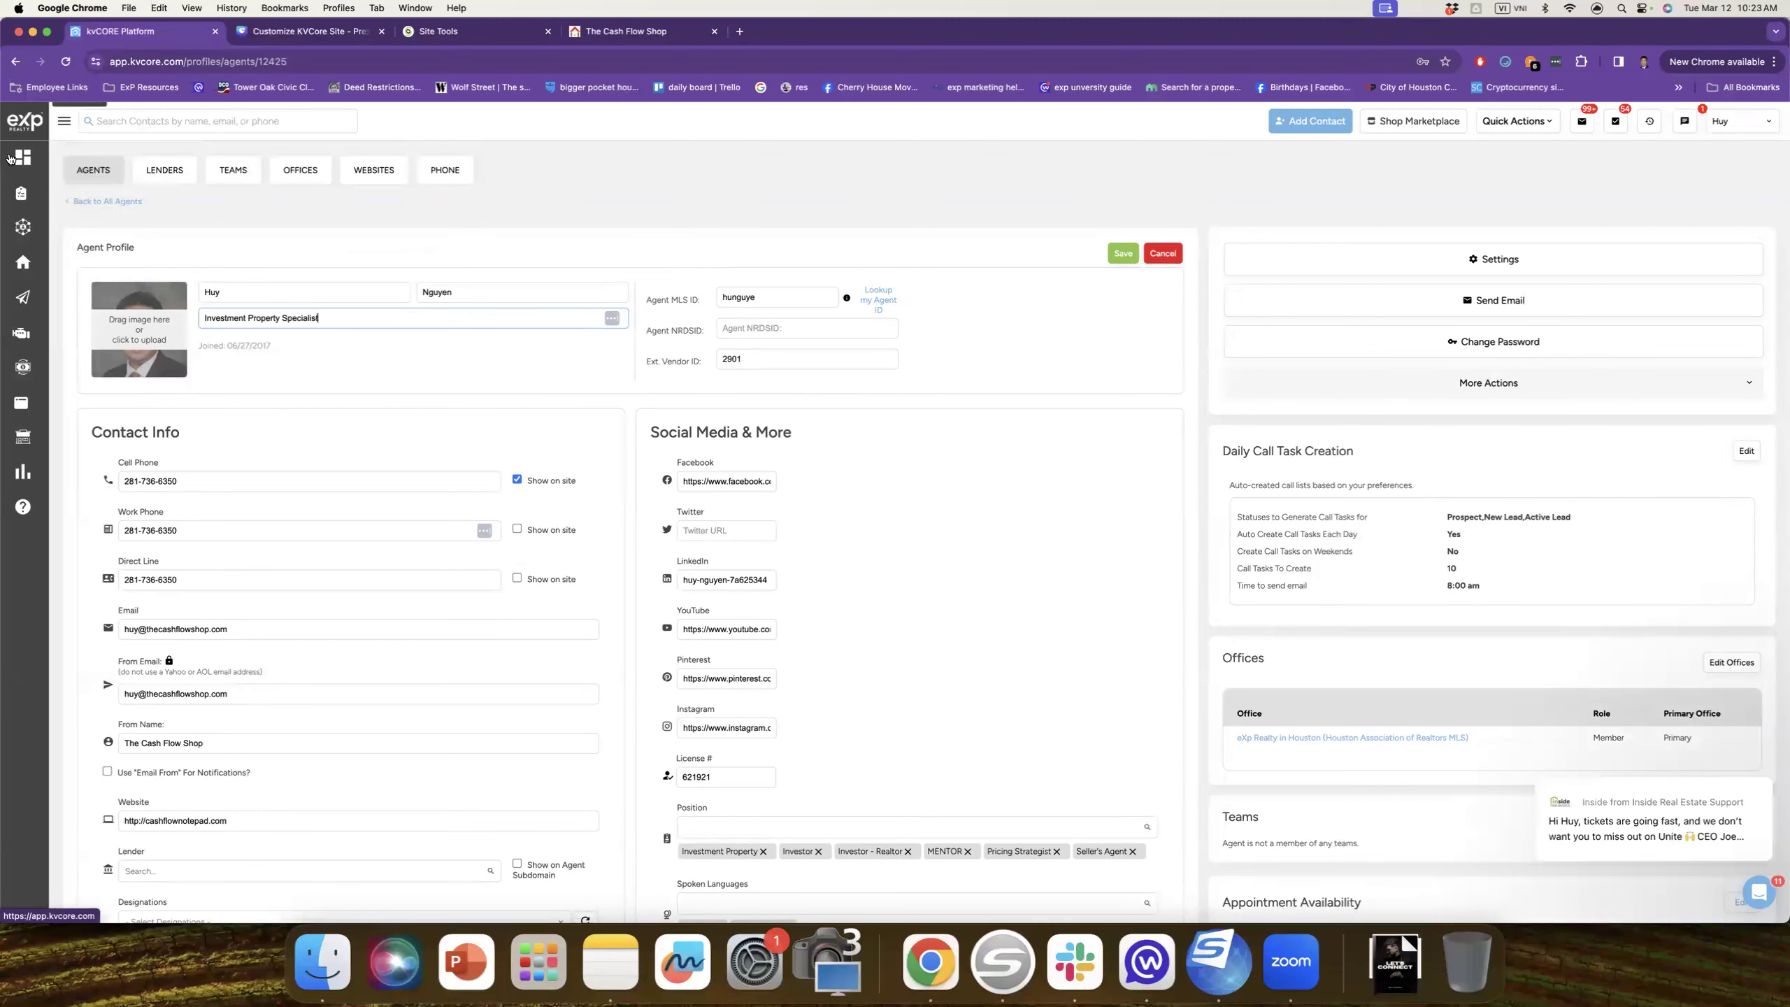
{"action": "mouse_move", "coordinate": [10, 348]}
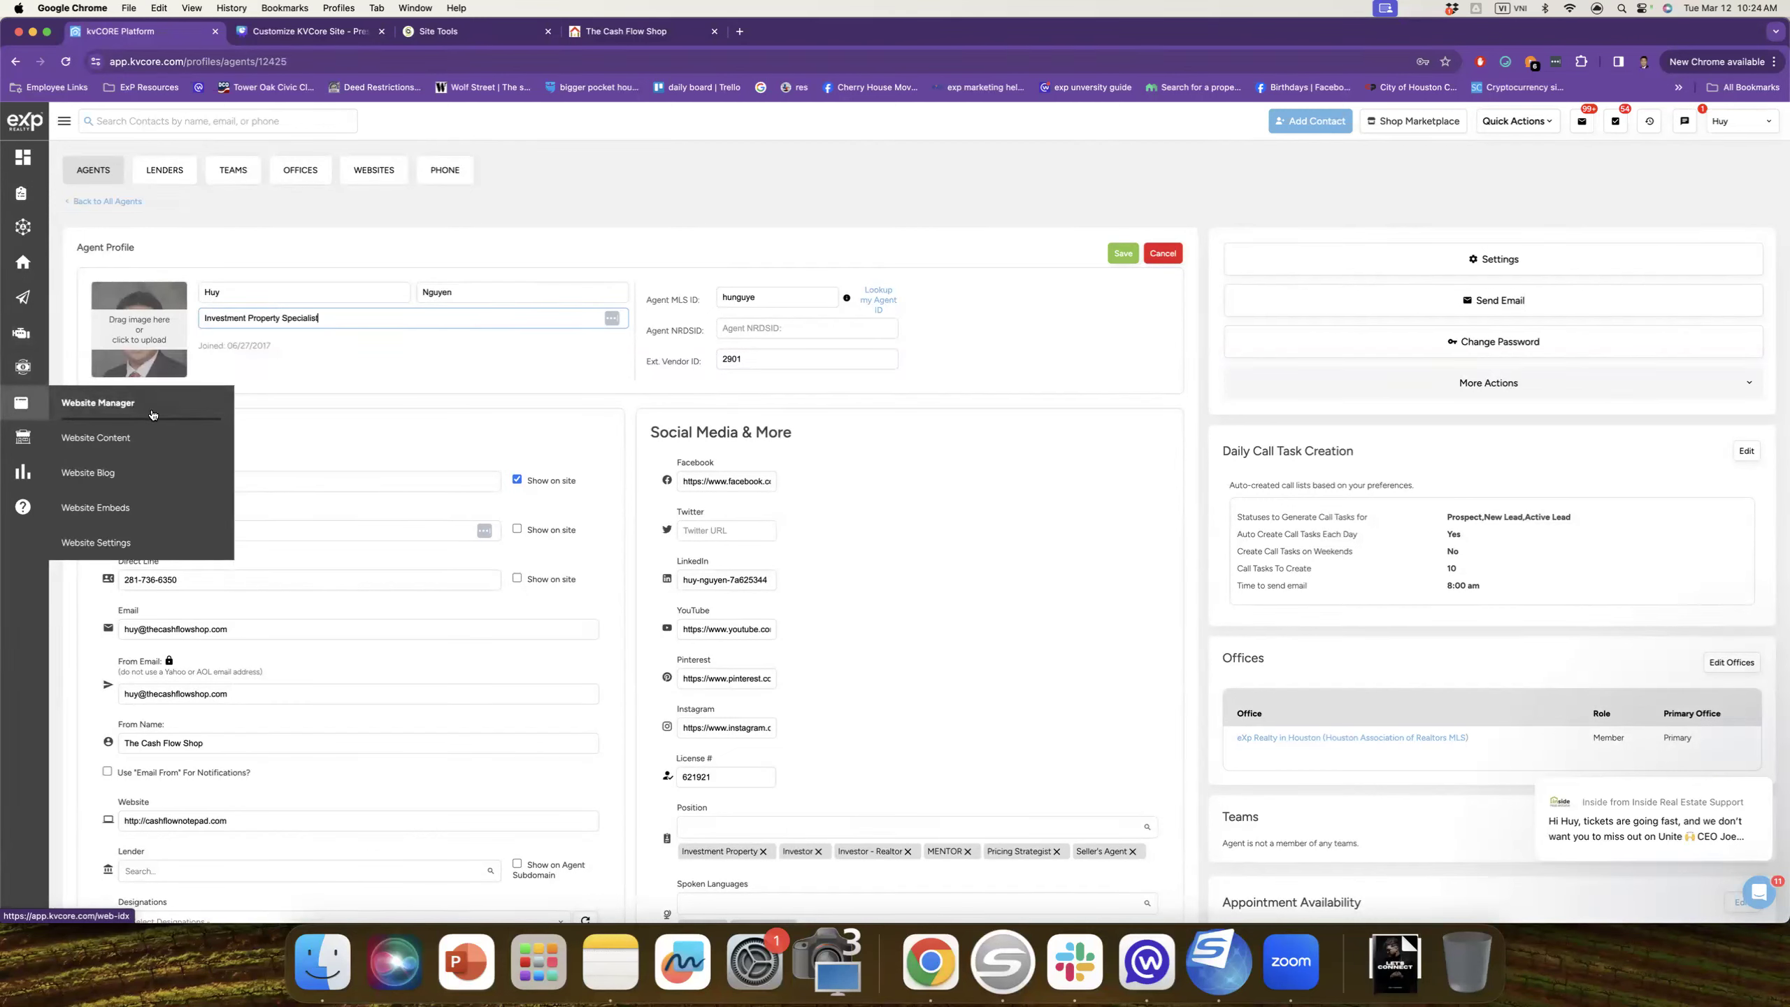
Step: Open Website Manager's Site Content testimonials and preview the Add Testimonial form twice without saving
{"action": "left_click", "coordinate": [100, 408]}
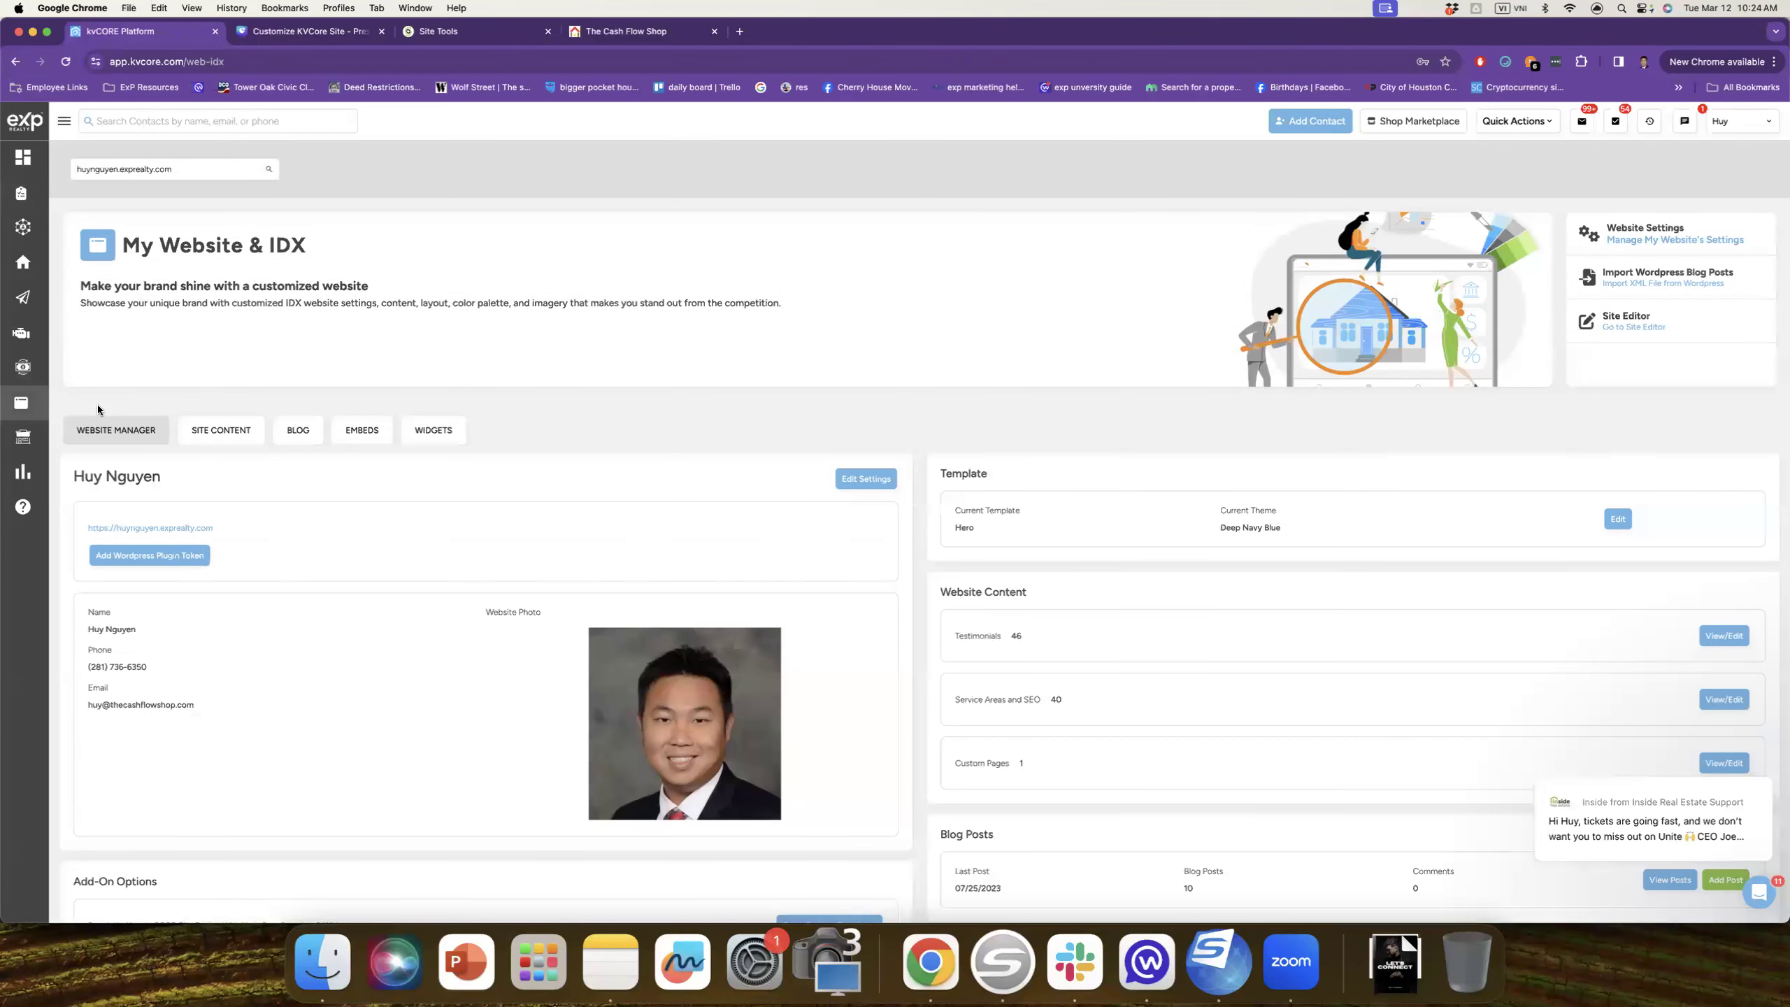
{"action": "left_click", "coordinate": [226, 441]}
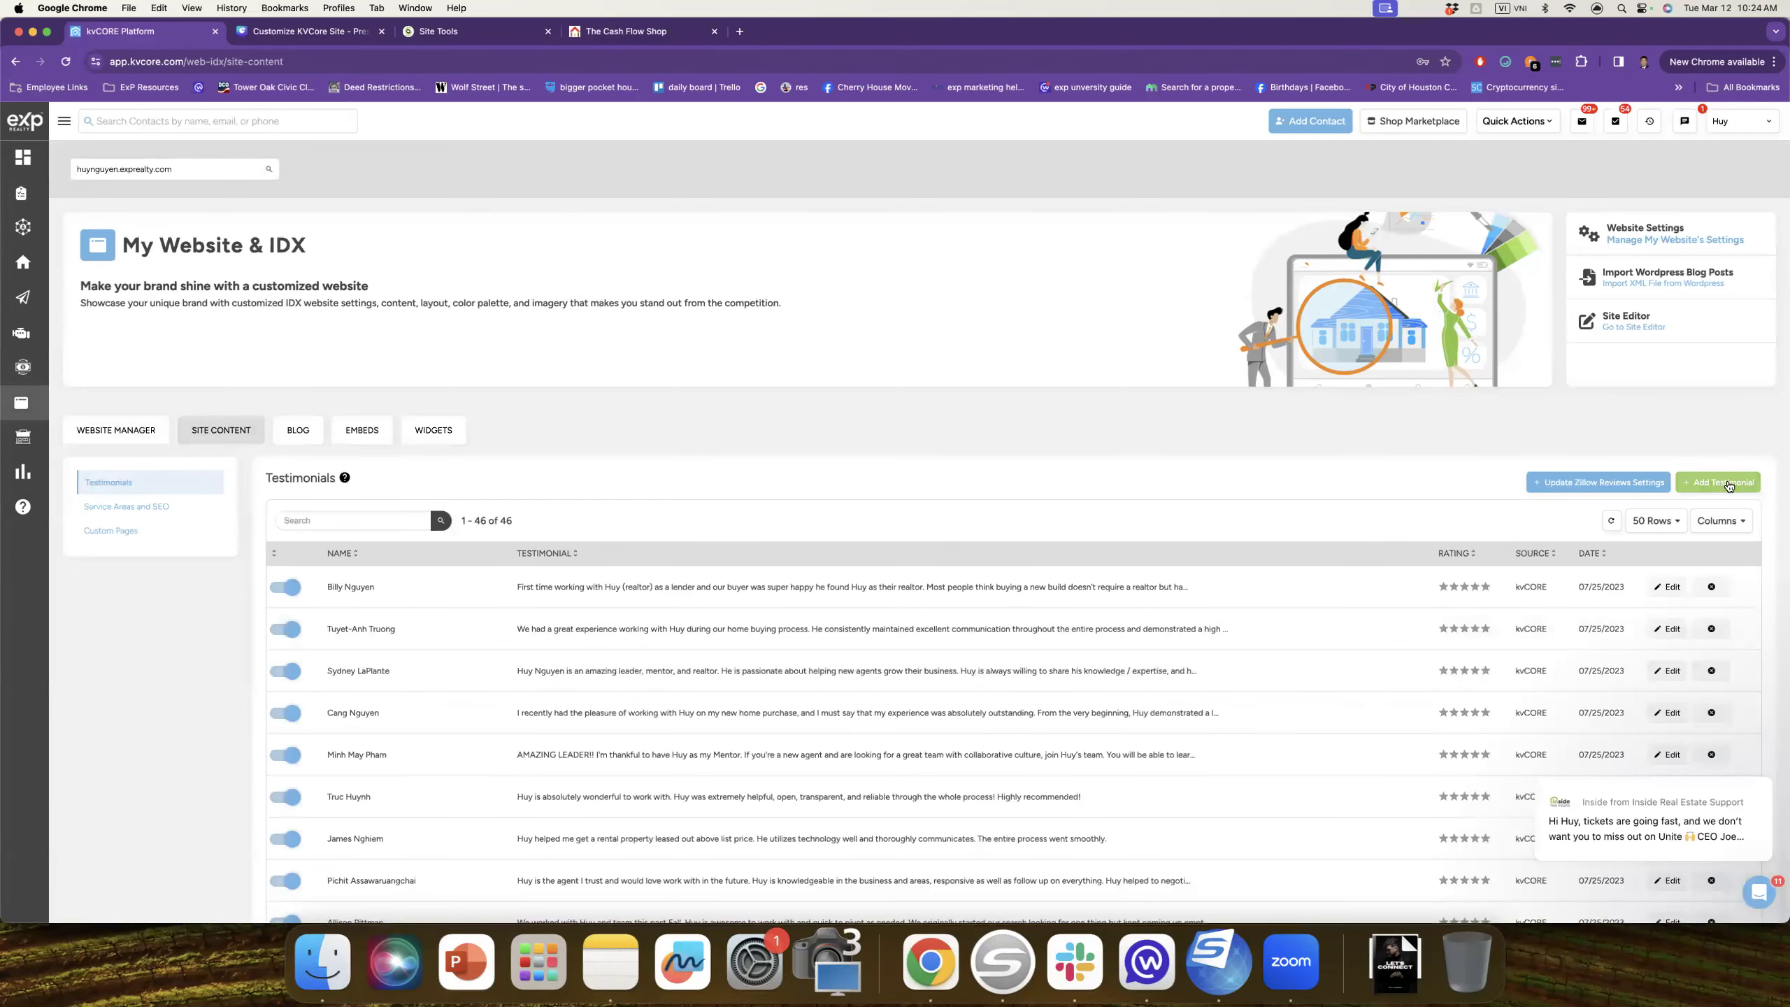
{"action": "left_click", "coordinate": [1726, 485]}
{"action": "left_click", "coordinate": [687, 336]}
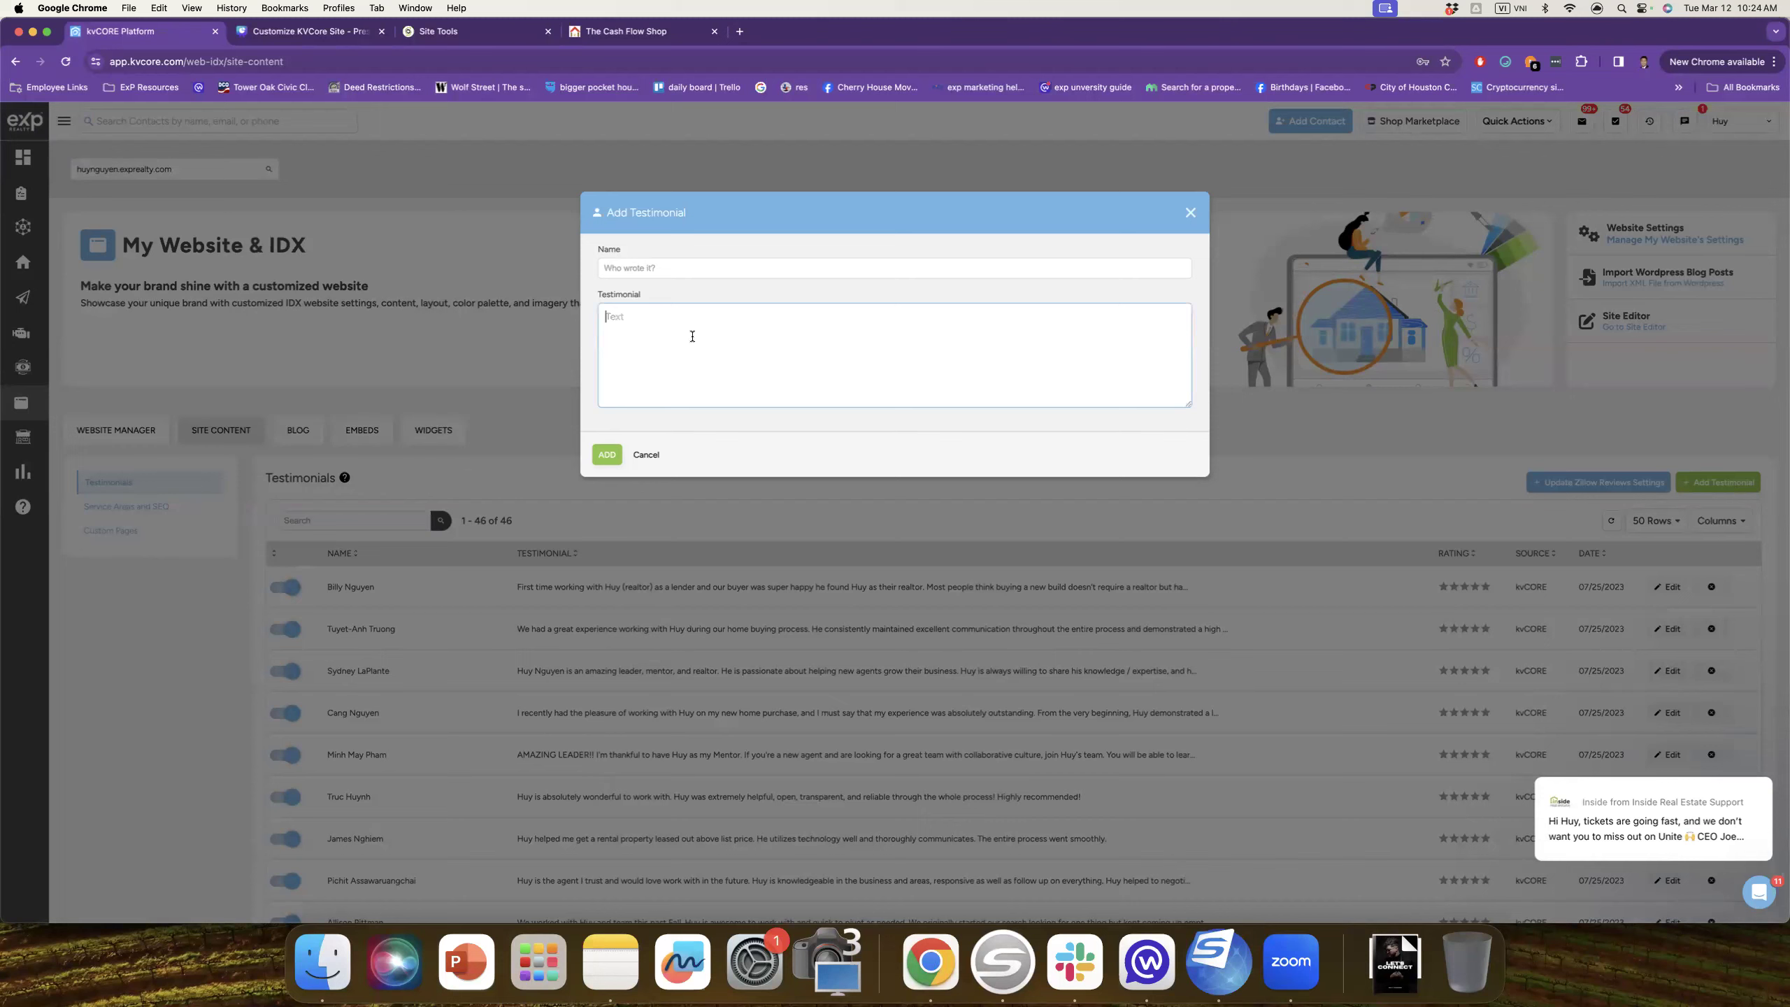
{"action": "left_click", "coordinate": [646, 454]}
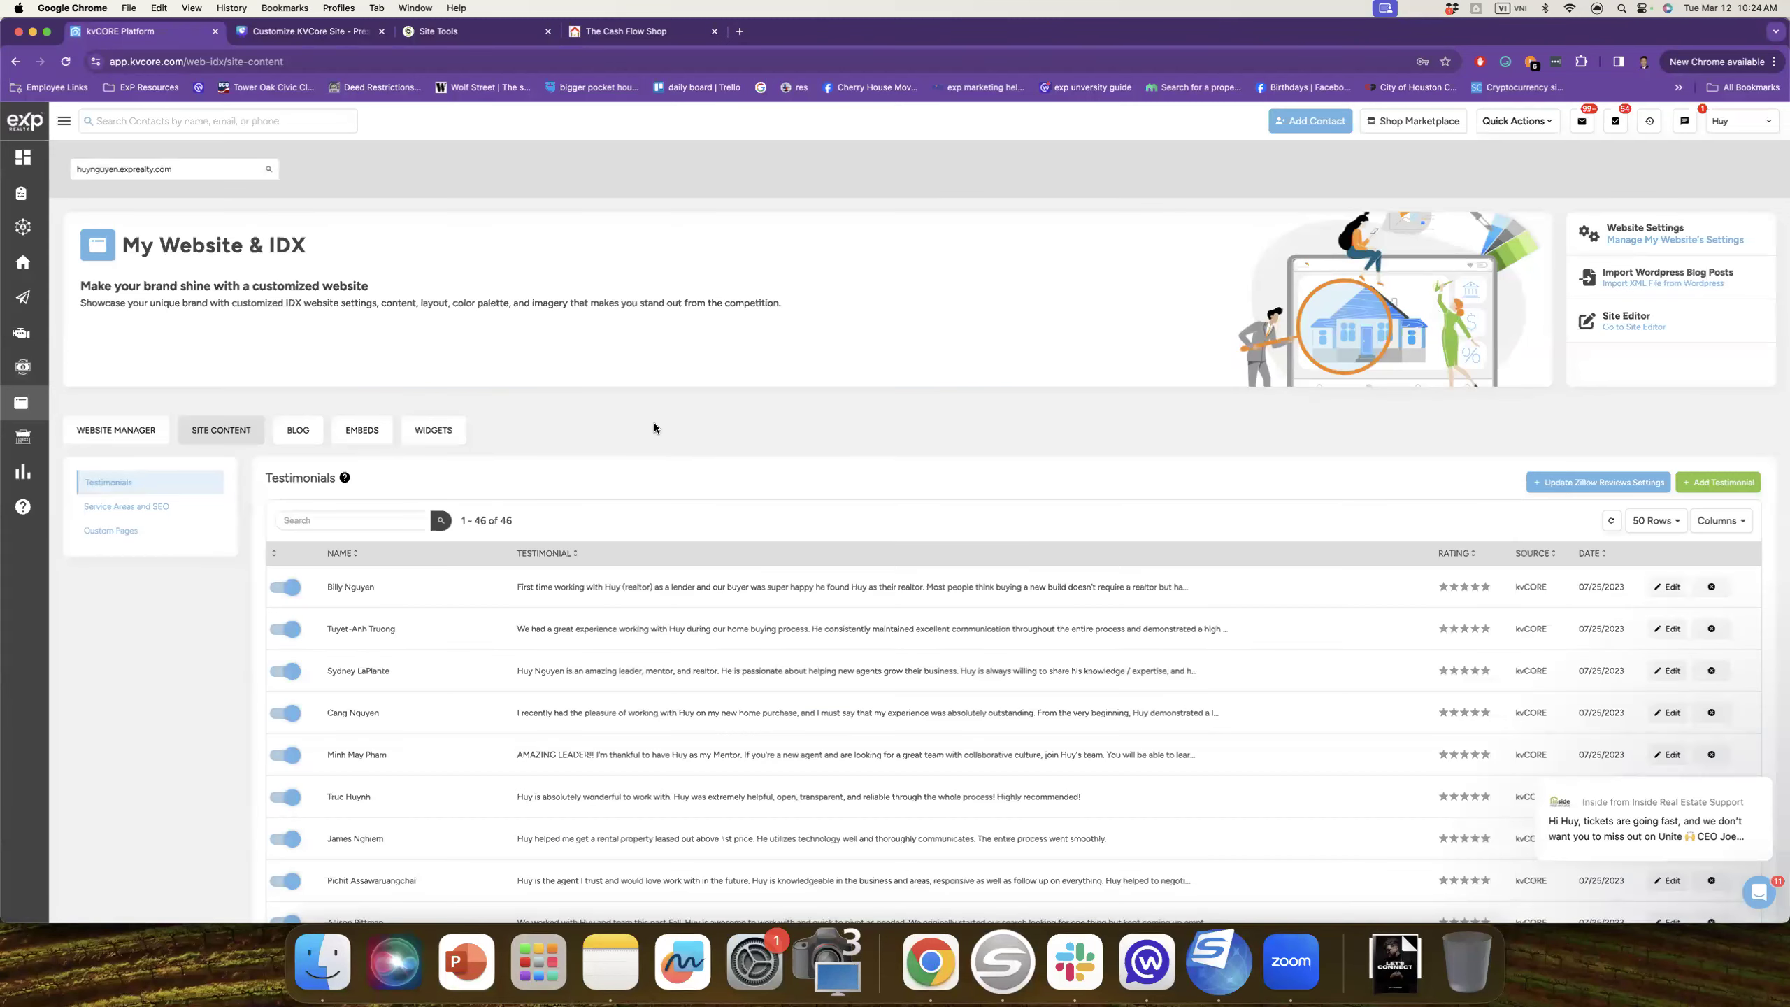
{"action": "left_click", "coordinate": [1726, 484]}
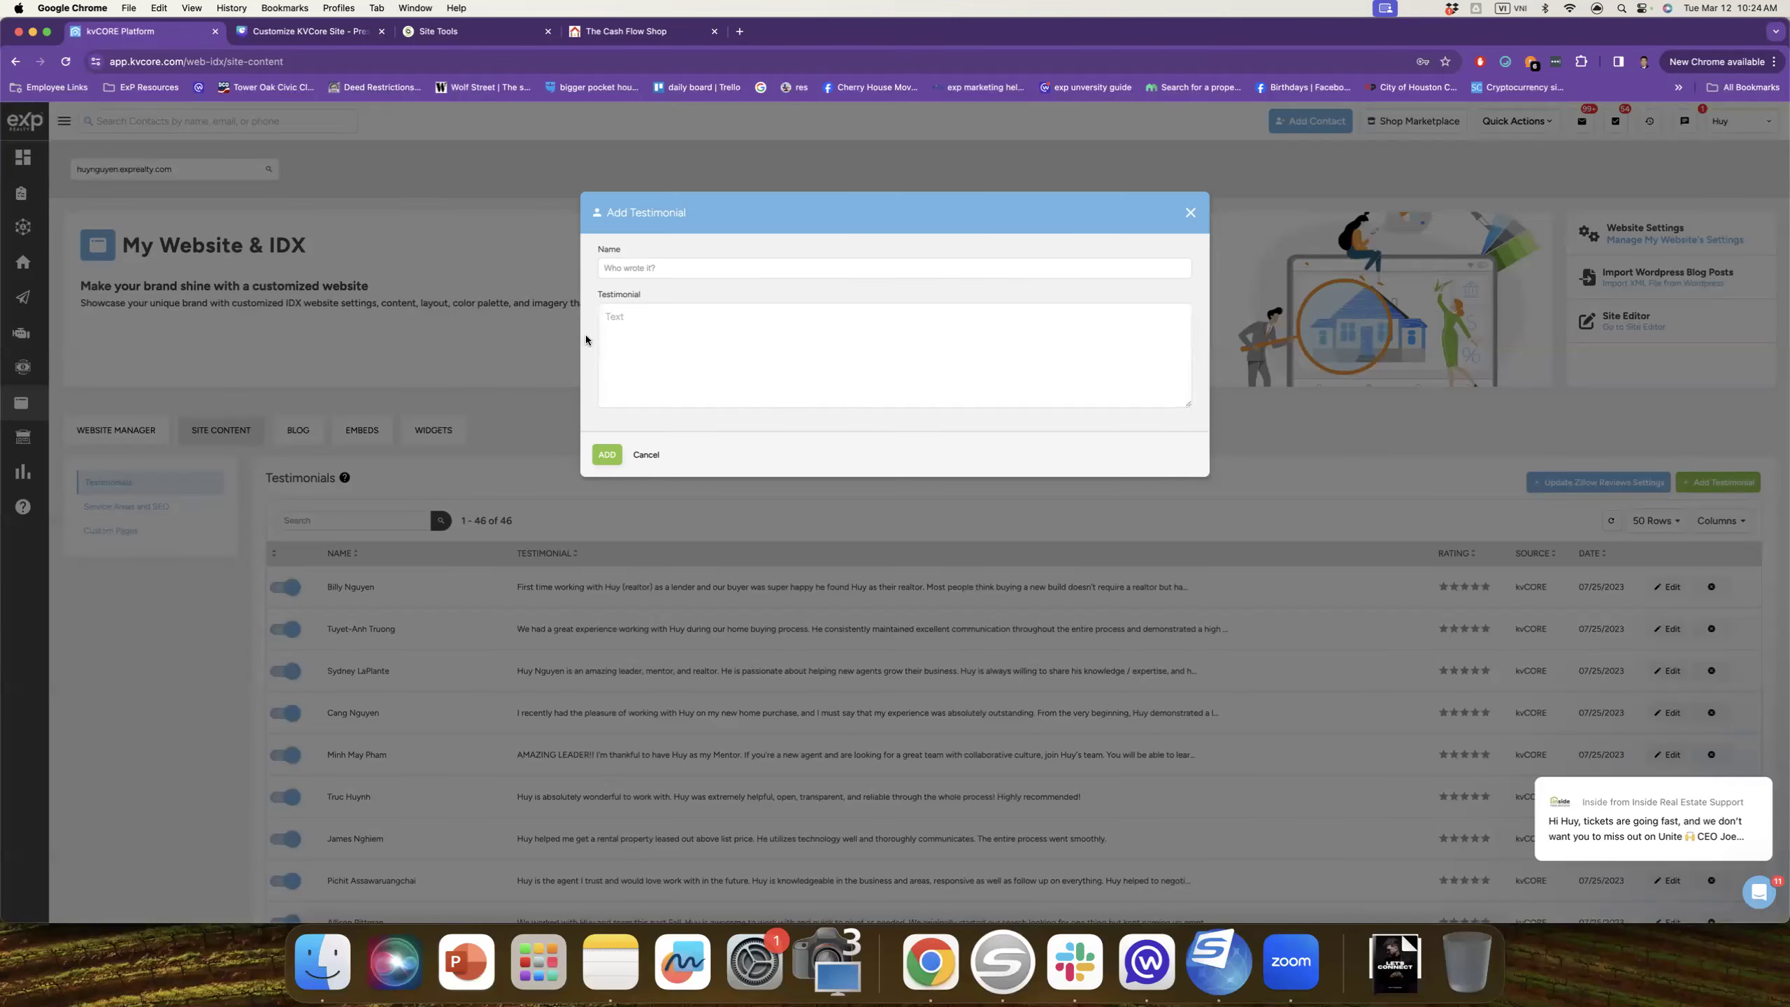
{"action": "left_click", "coordinate": [648, 459]}
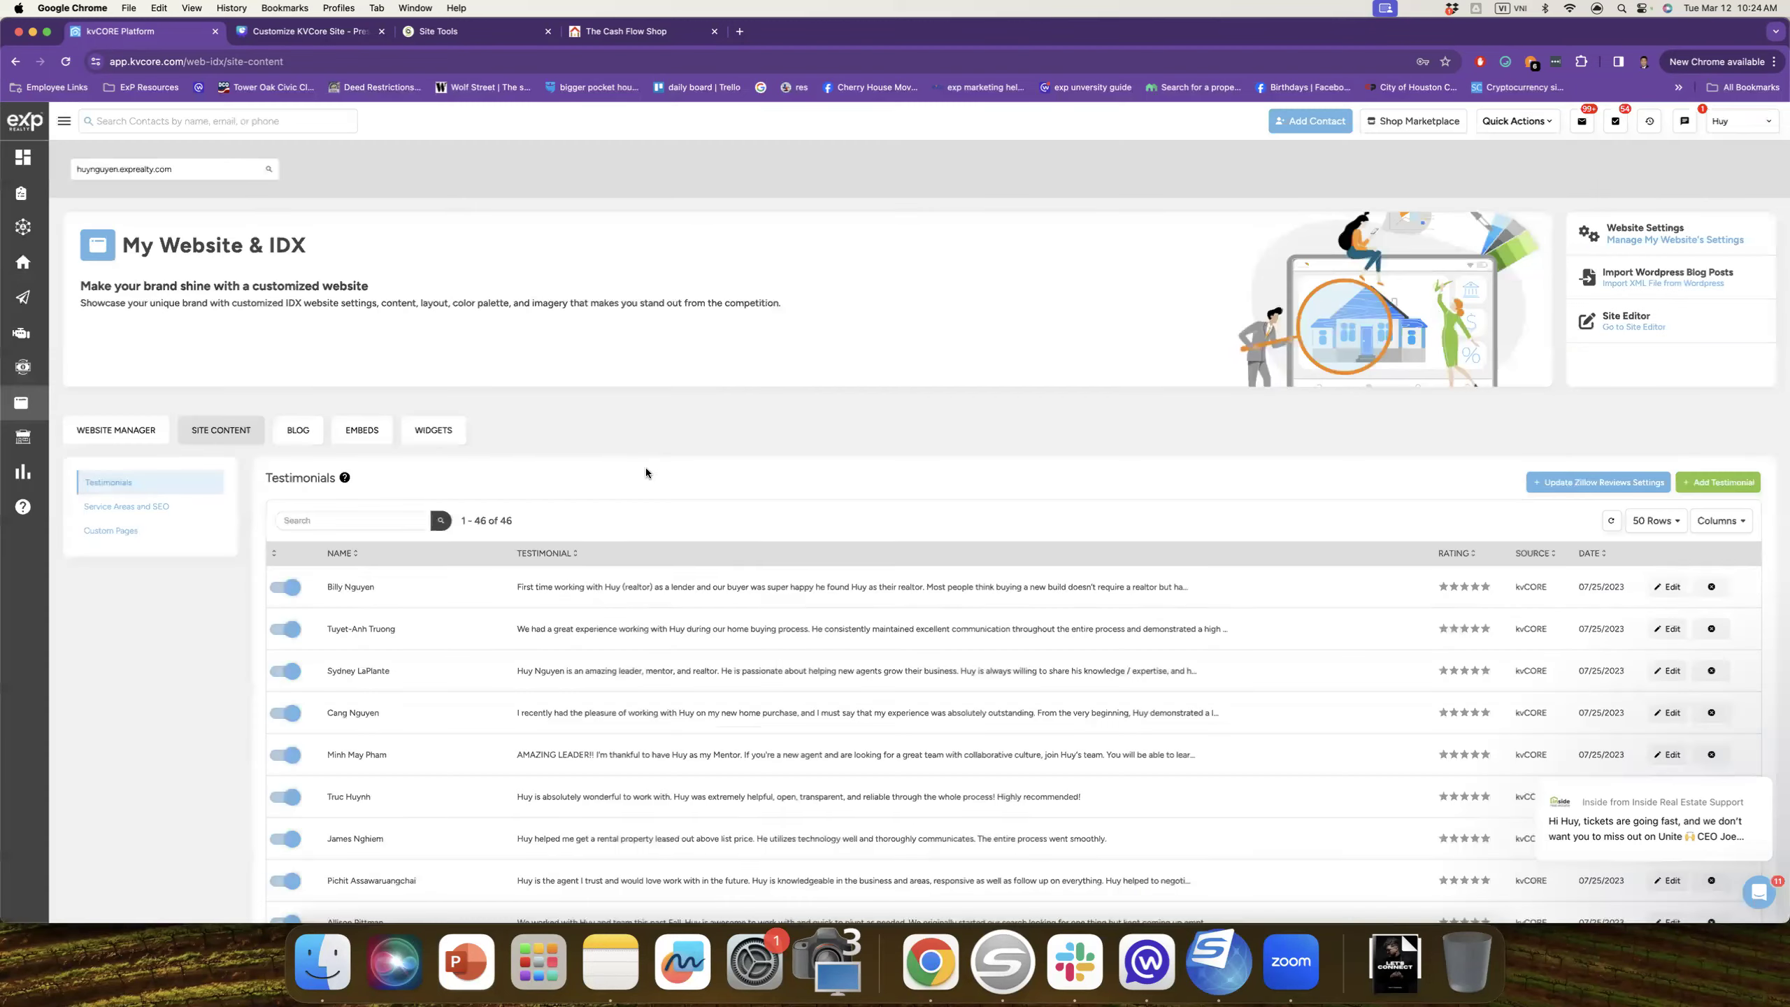
{"action": "scroll", "coordinate": [671, 599], "scroll_direction": "down", "scroll_amount": 4}
{"action": "scroll", "coordinate": [671, 597], "scroll_direction": "down", "scroll_amount": 2}
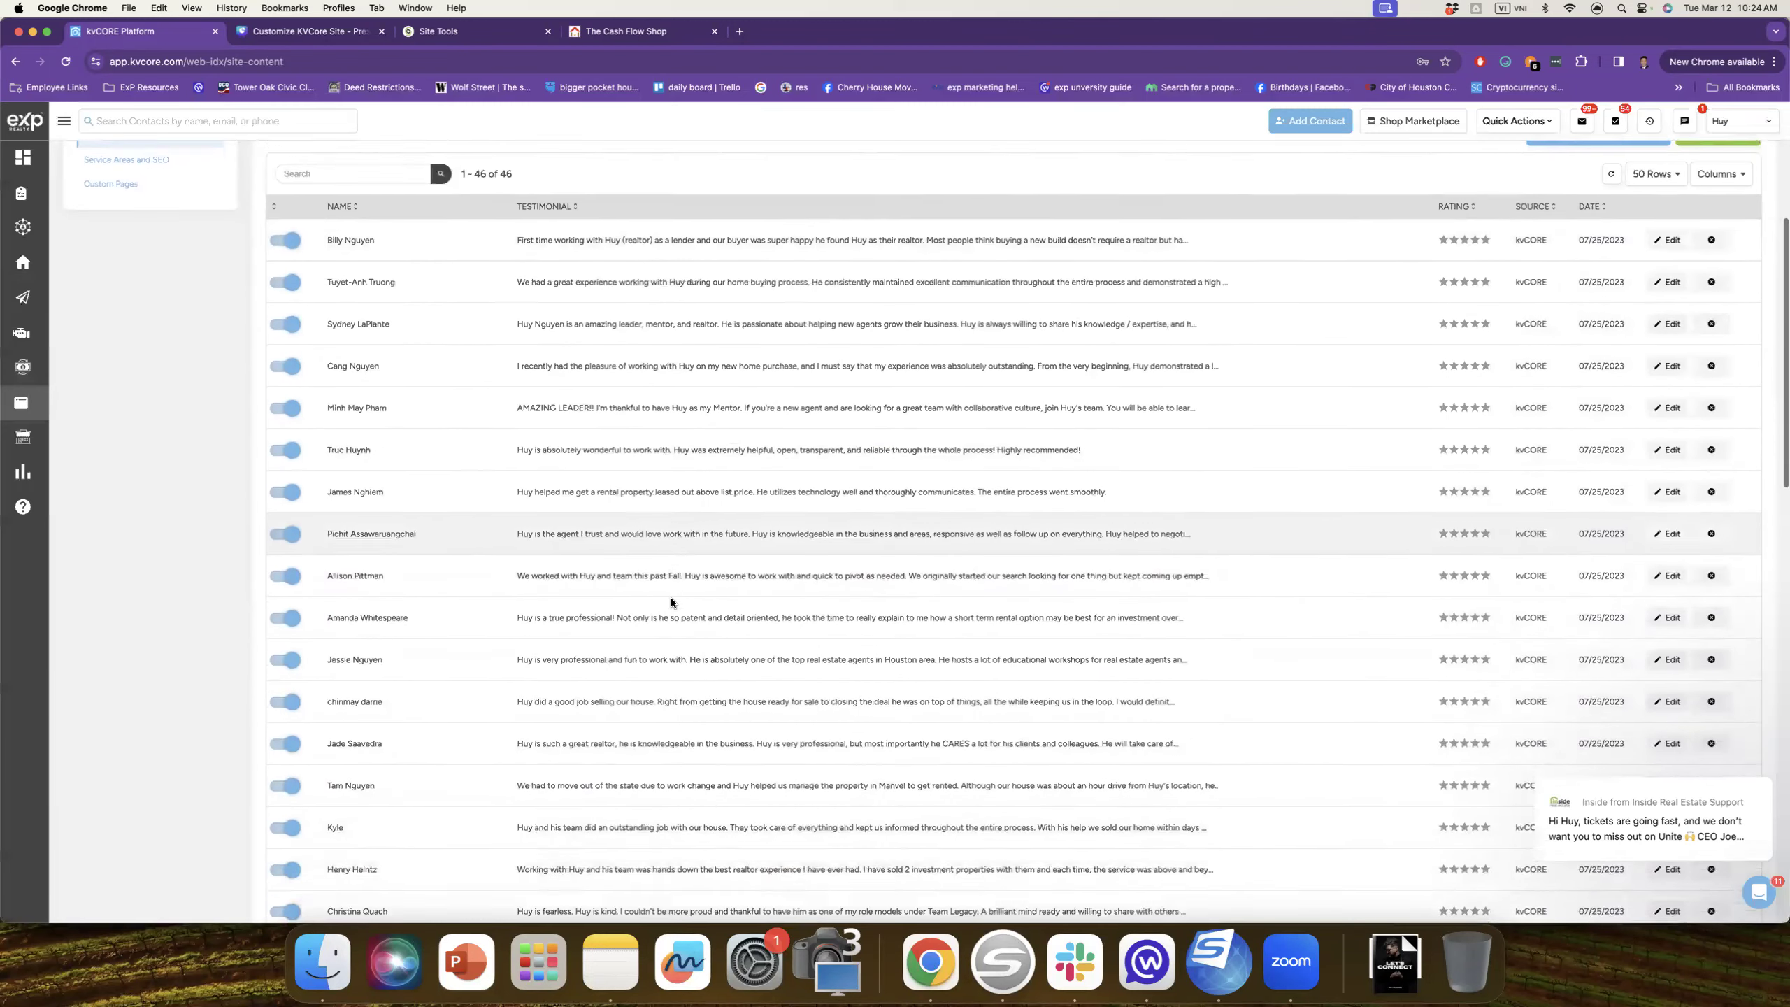
{"action": "scroll", "coordinate": [707, 401], "scroll_direction": "up", "scroll_amount": 5}
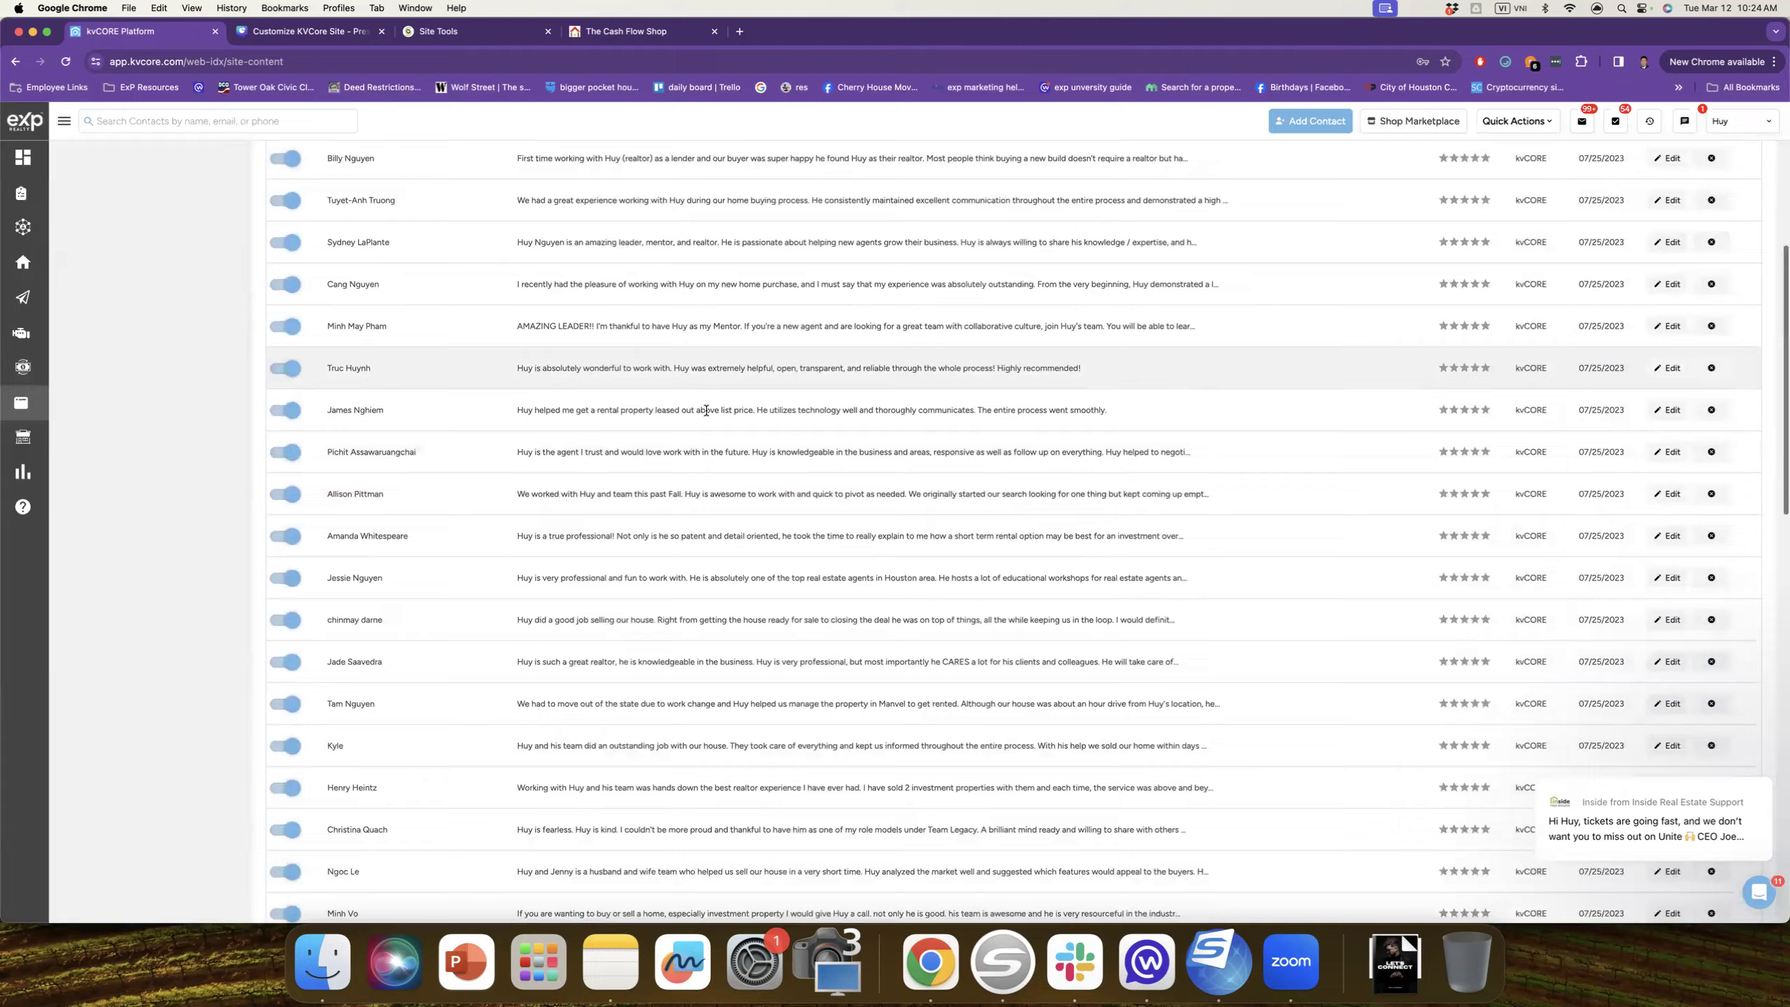
{"action": "scroll", "coordinate": [706, 415], "scroll_direction": "up", "scroll_amount": 1}
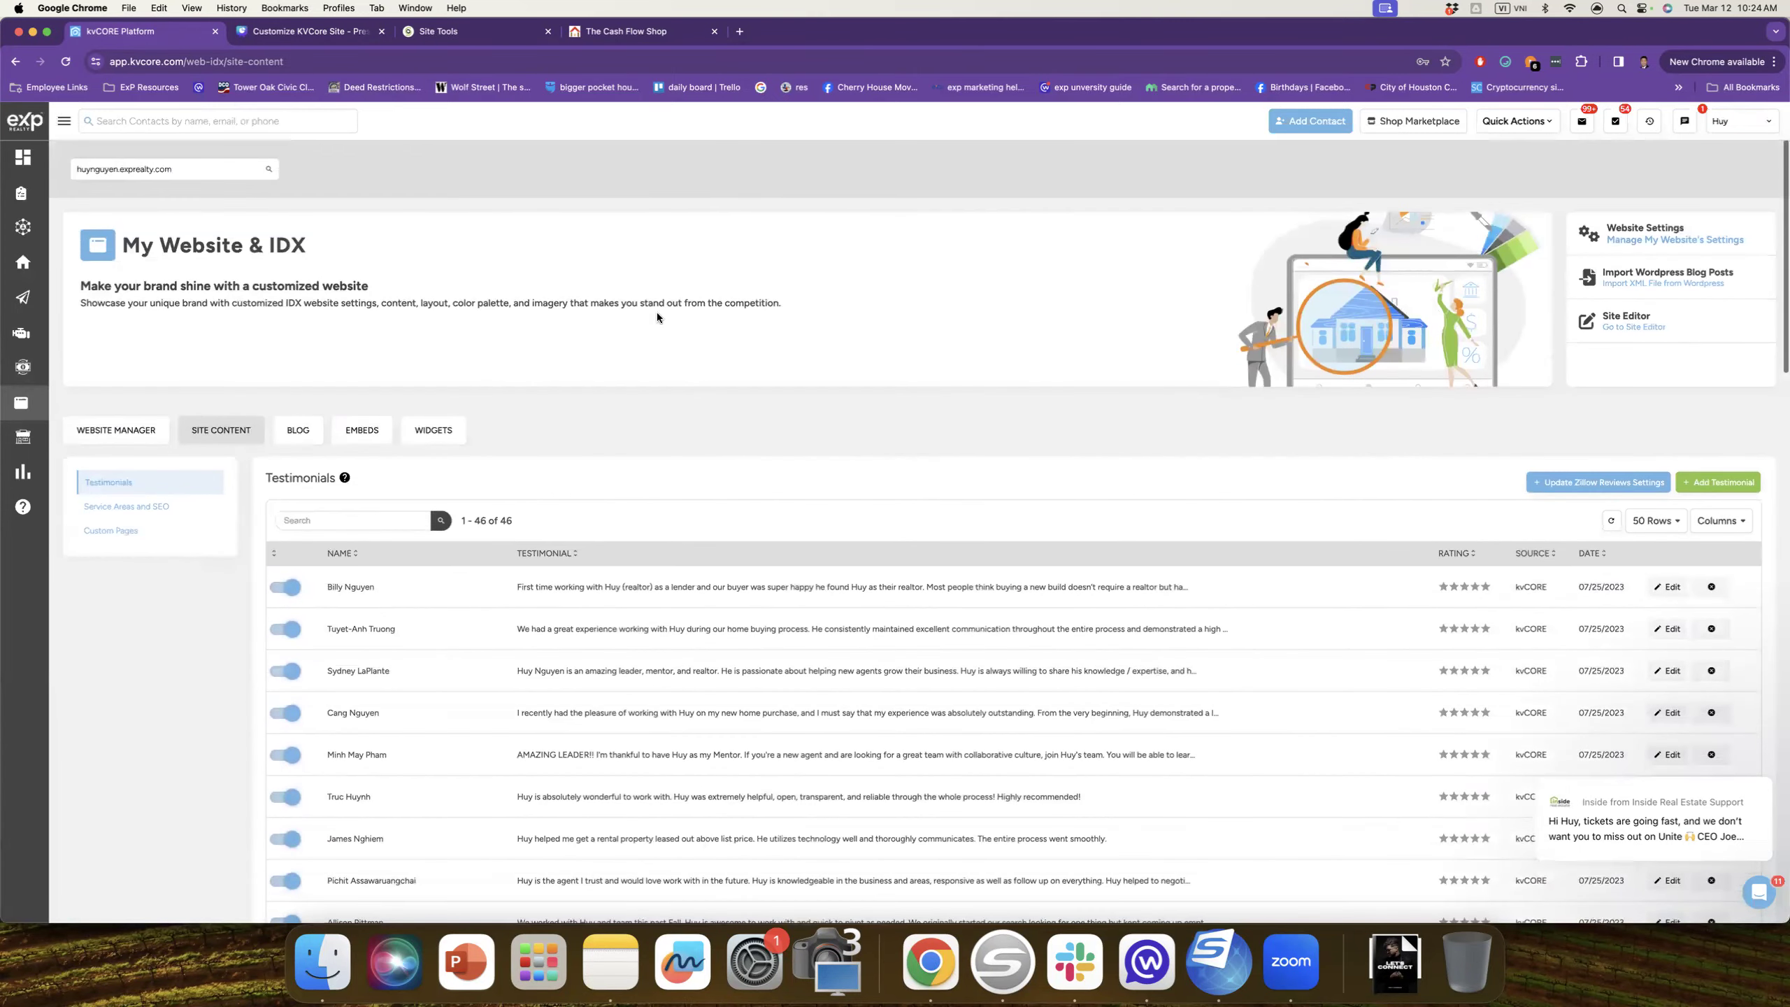
{"action": "left_click", "coordinate": [628, 35]}
{"action": "scroll", "coordinate": [806, 387], "scroll_direction": "down", "scroll_amount": 2}
{"action": "scroll", "coordinate": [807, 392], "scroll_direction": "down", "scroll_amount": 20}
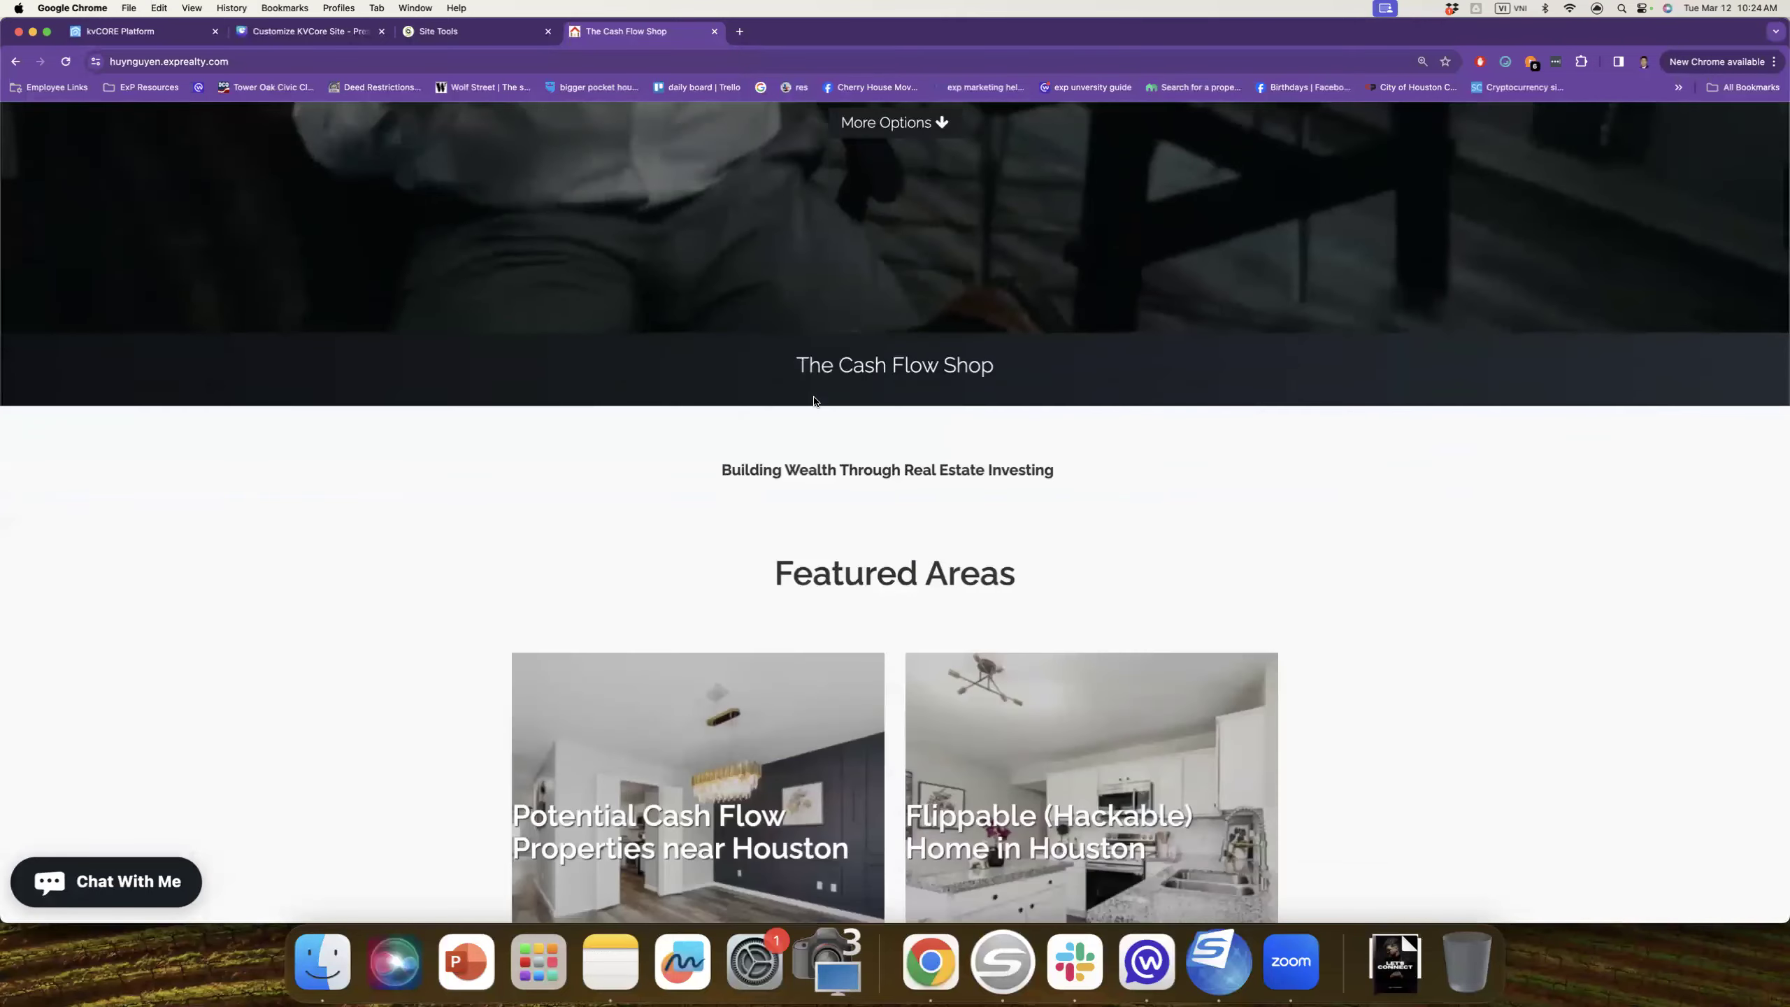
{"action": "scroll", "coordinate": [816, 404], "scroll_direction": "down", "scroll_amount": 8}
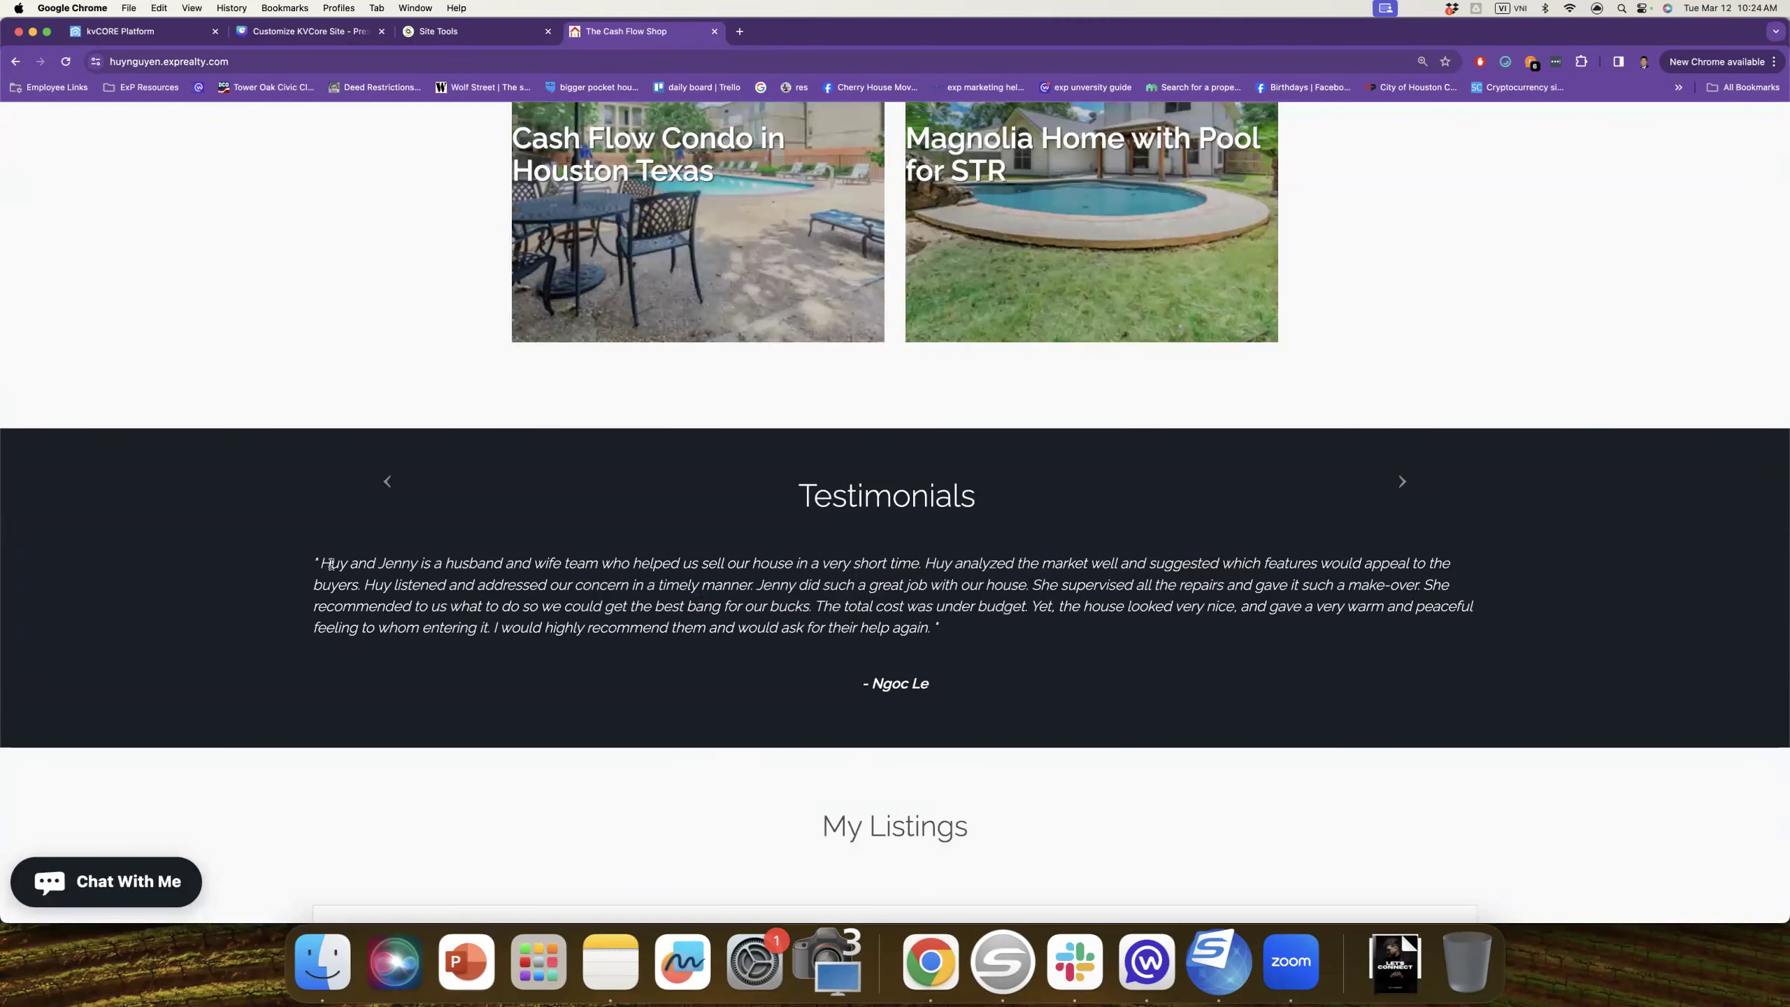
{"action": "left_click_drag", "start_coordinate": [330, 565], "coordinate": [941, 630]}
{"action": "left_click", "coordinate": [1402, 483]}
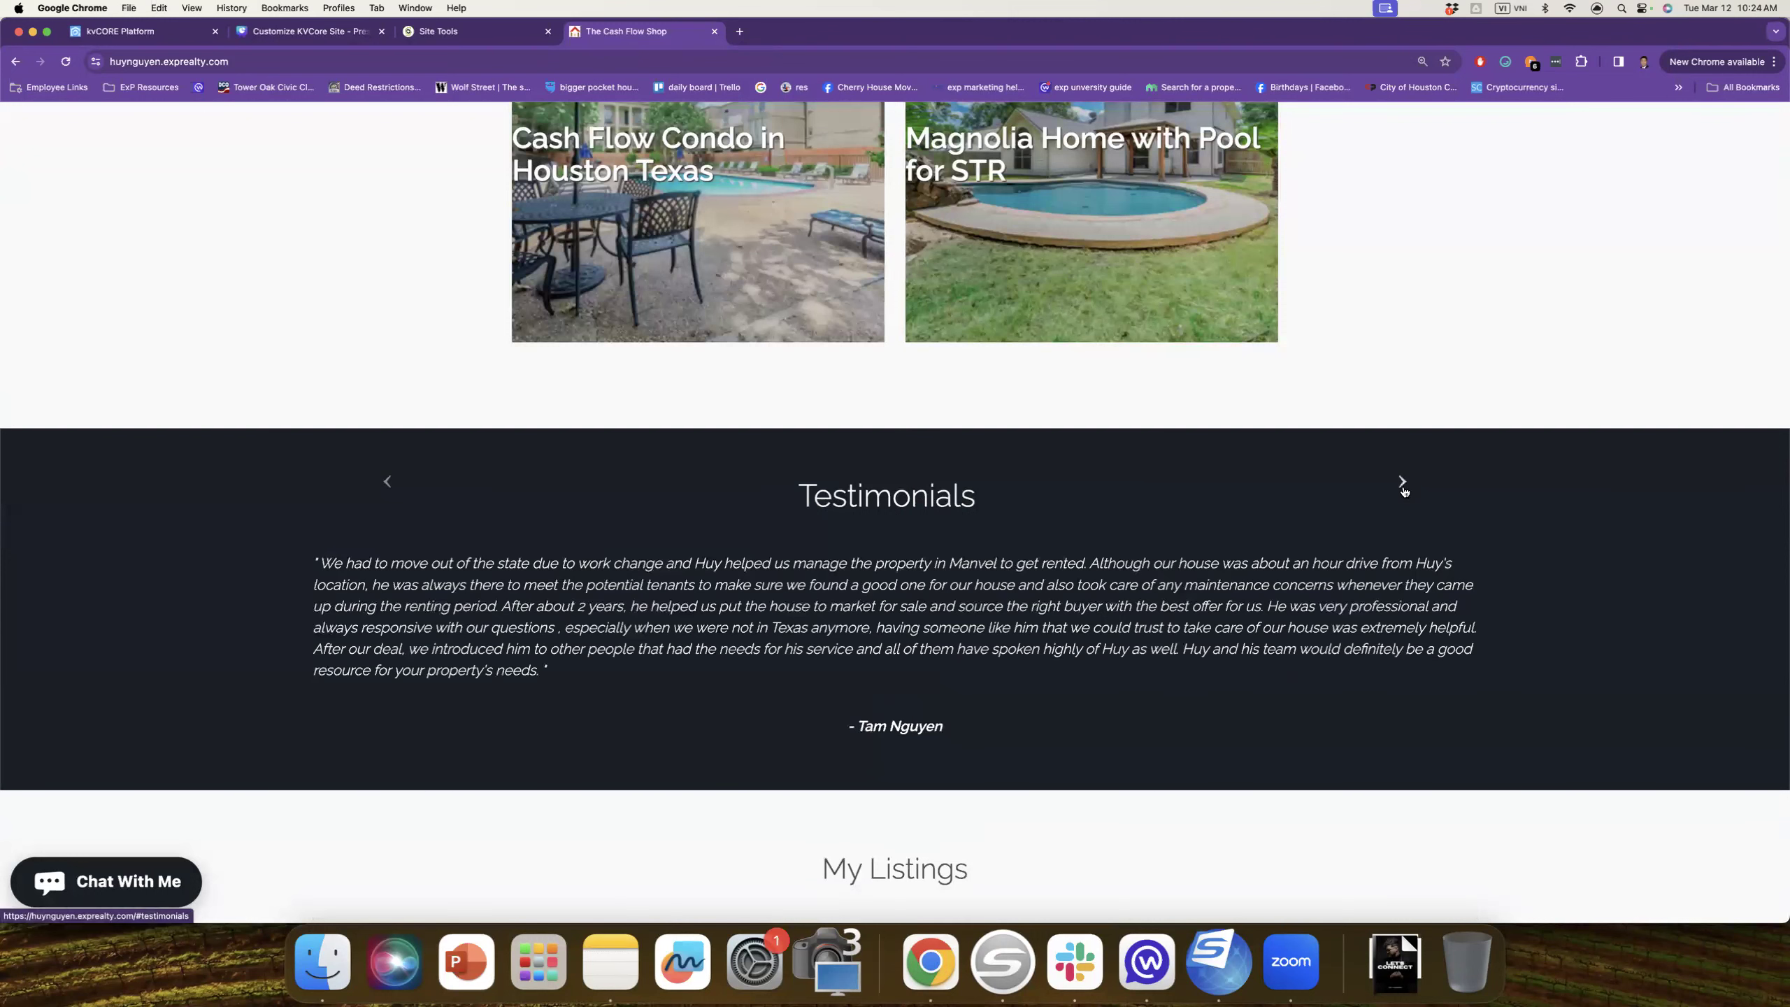
{"action": "left_click", "coordinate": [1403, 483]}
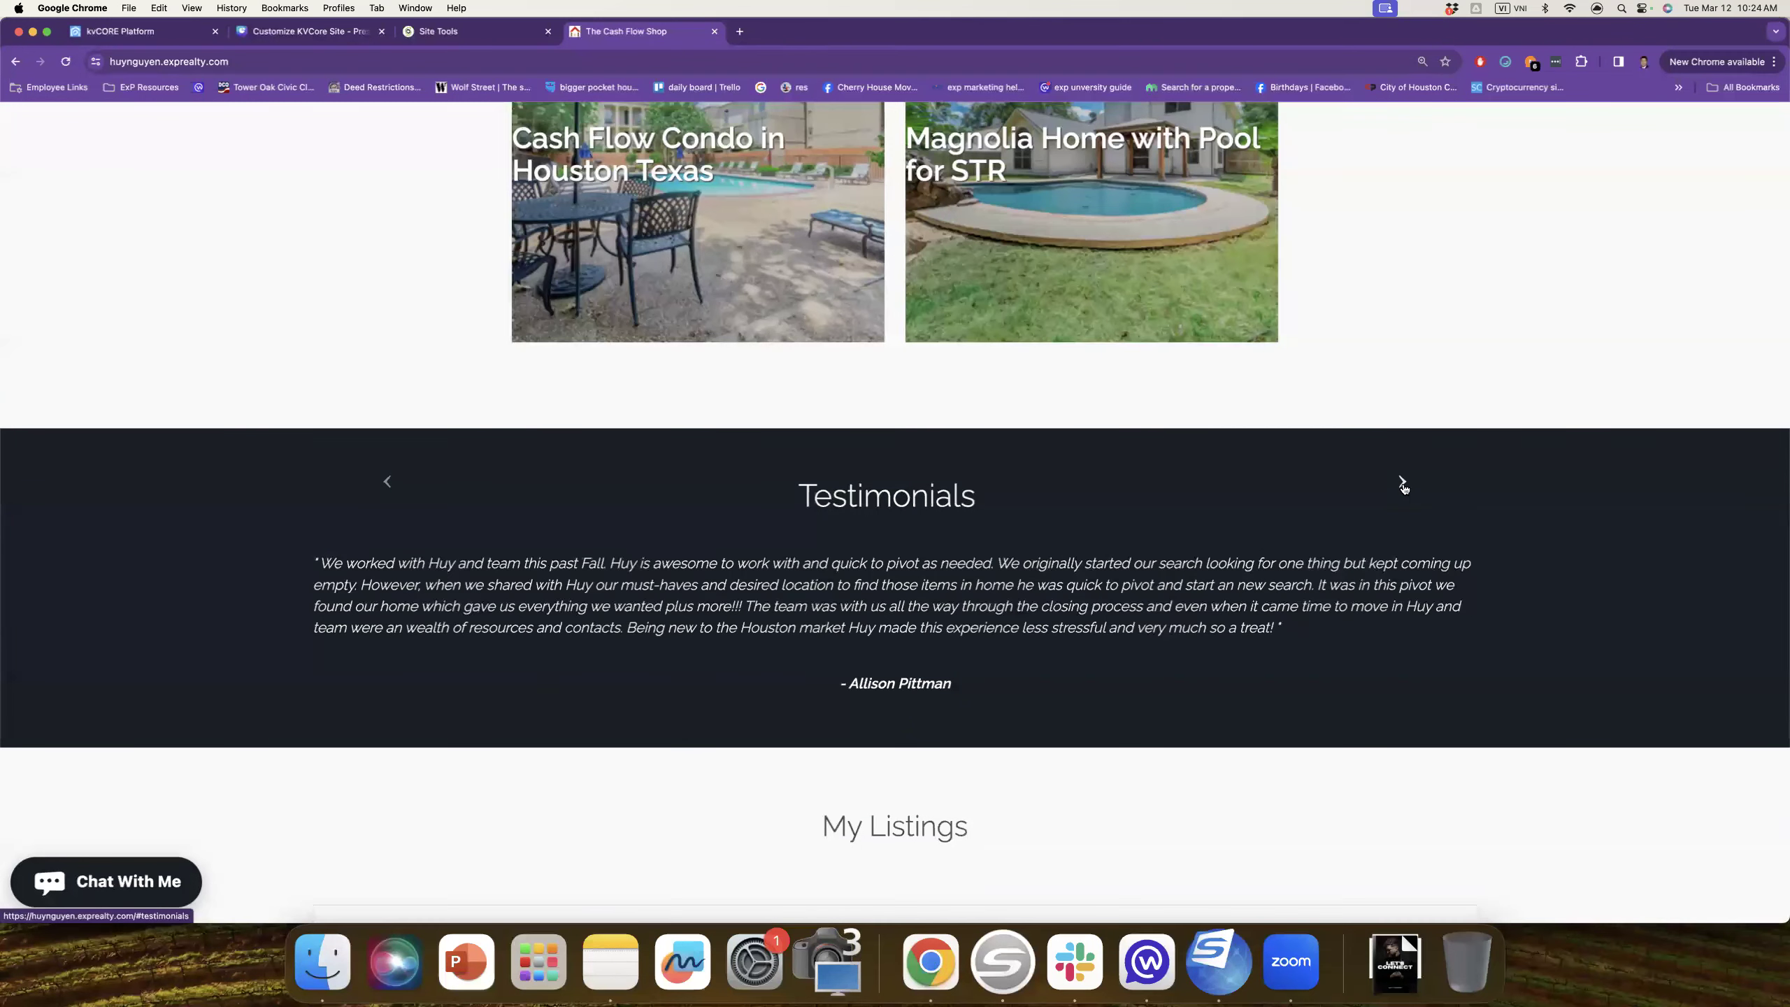
{"action": "left_click", "coordinate": [1403, 484]}
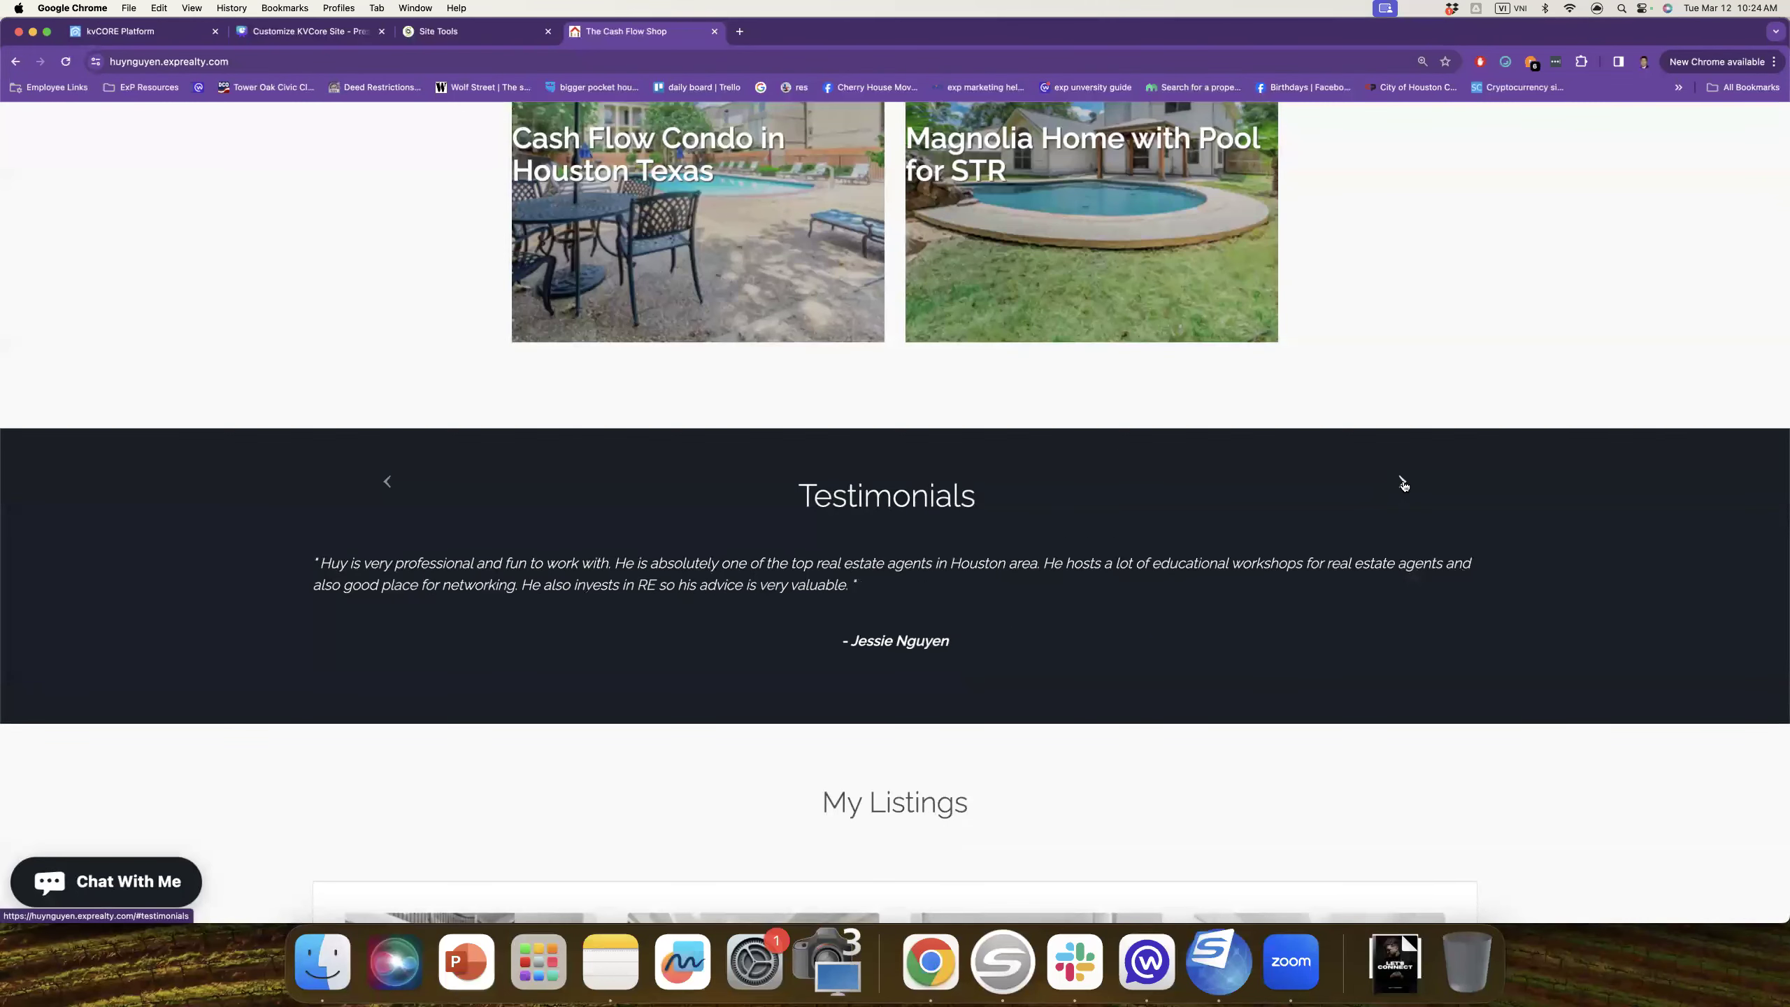
{"action": "left_click", "coordinate": [1402, 484]}
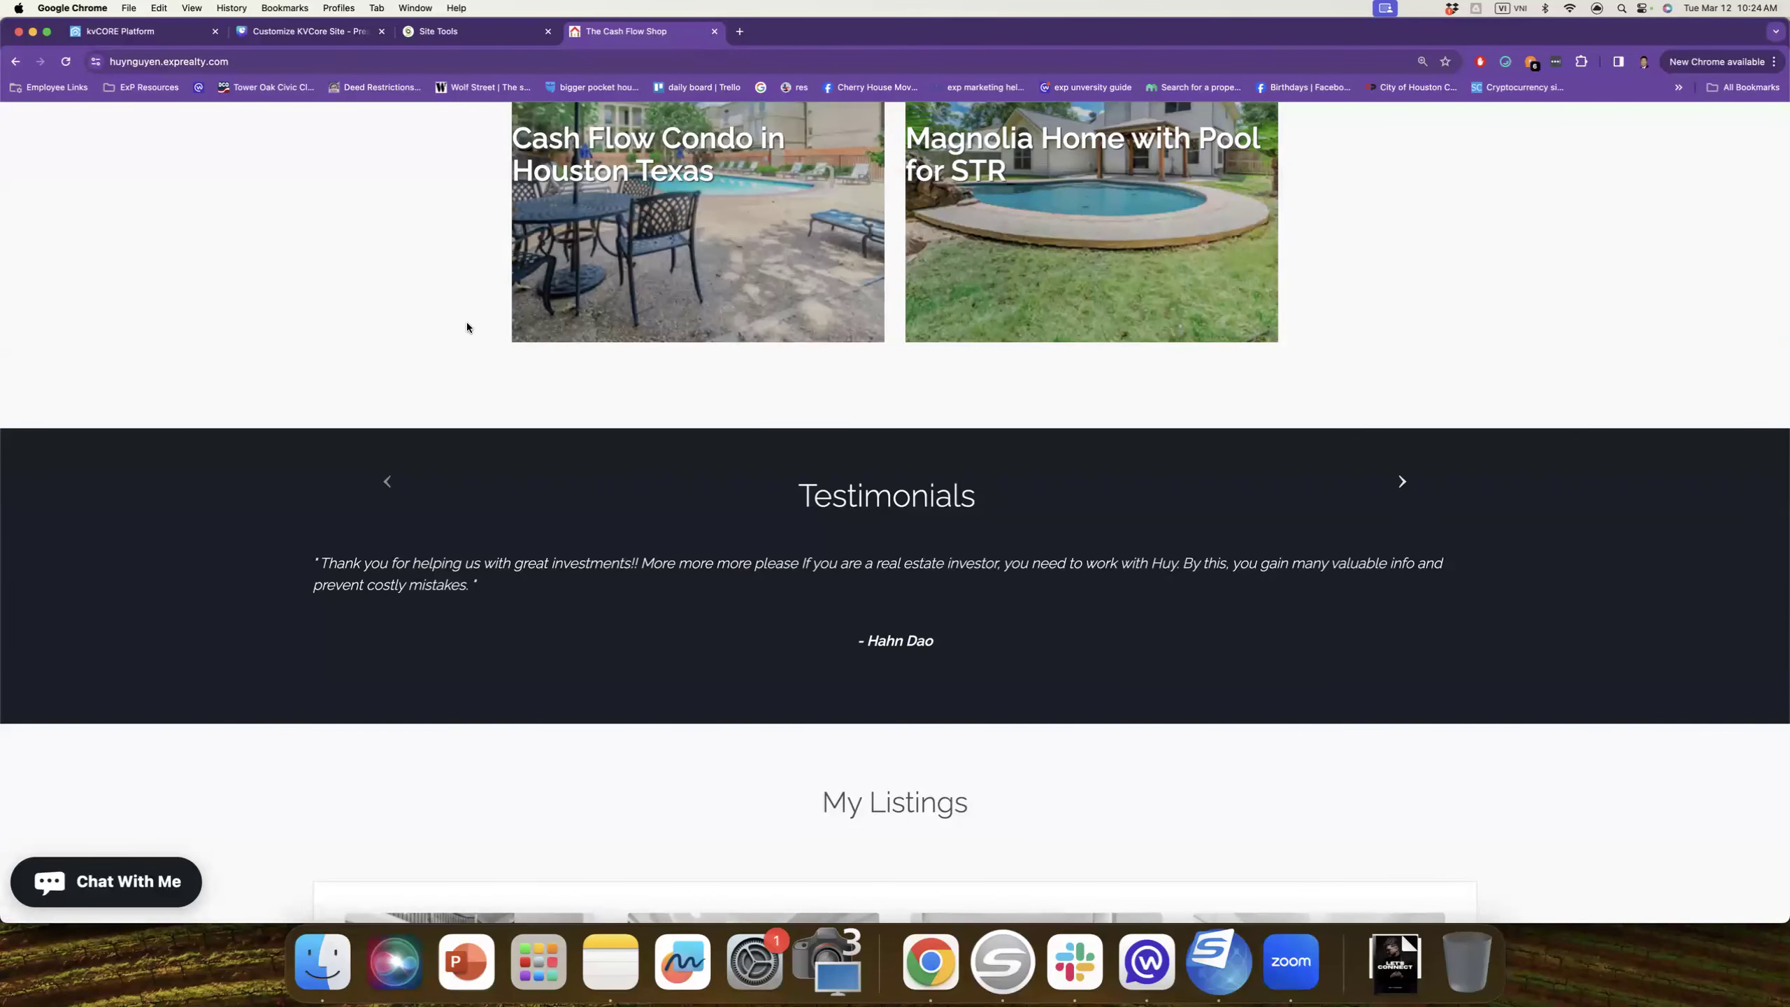
{"action": "left_click", "coordinate": [462, 33]}
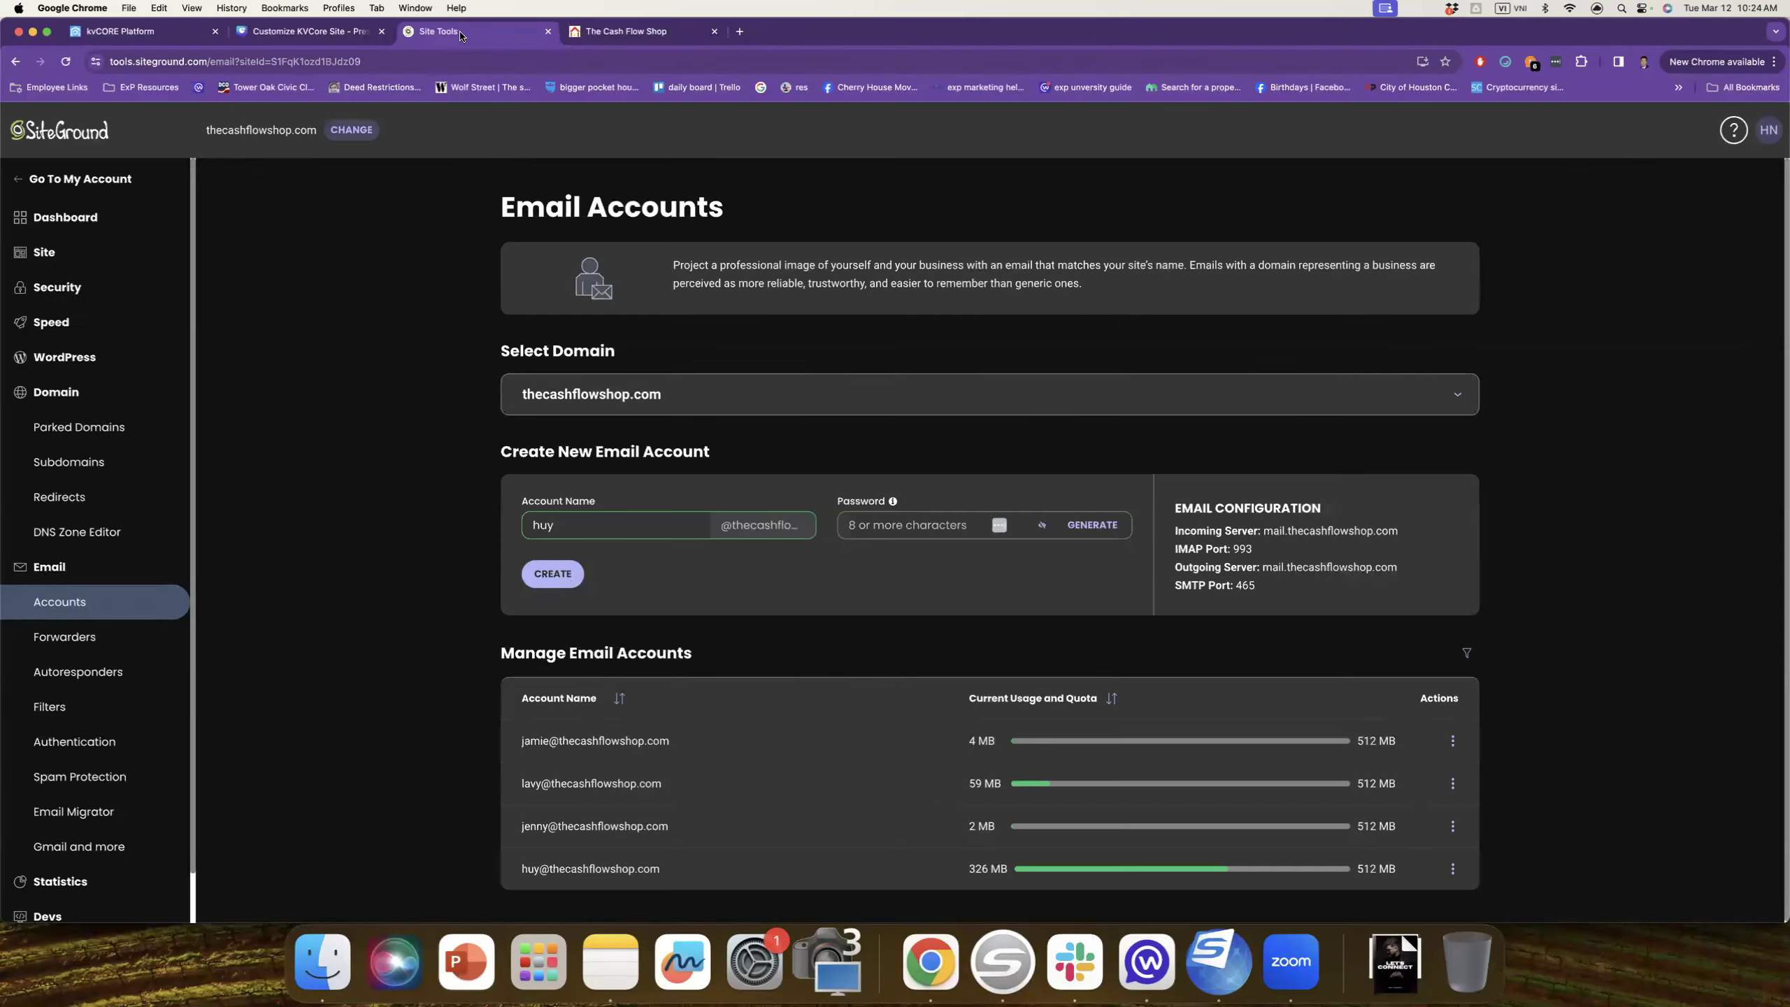
{"action": "left_click", "coordinate": [142, 30]}
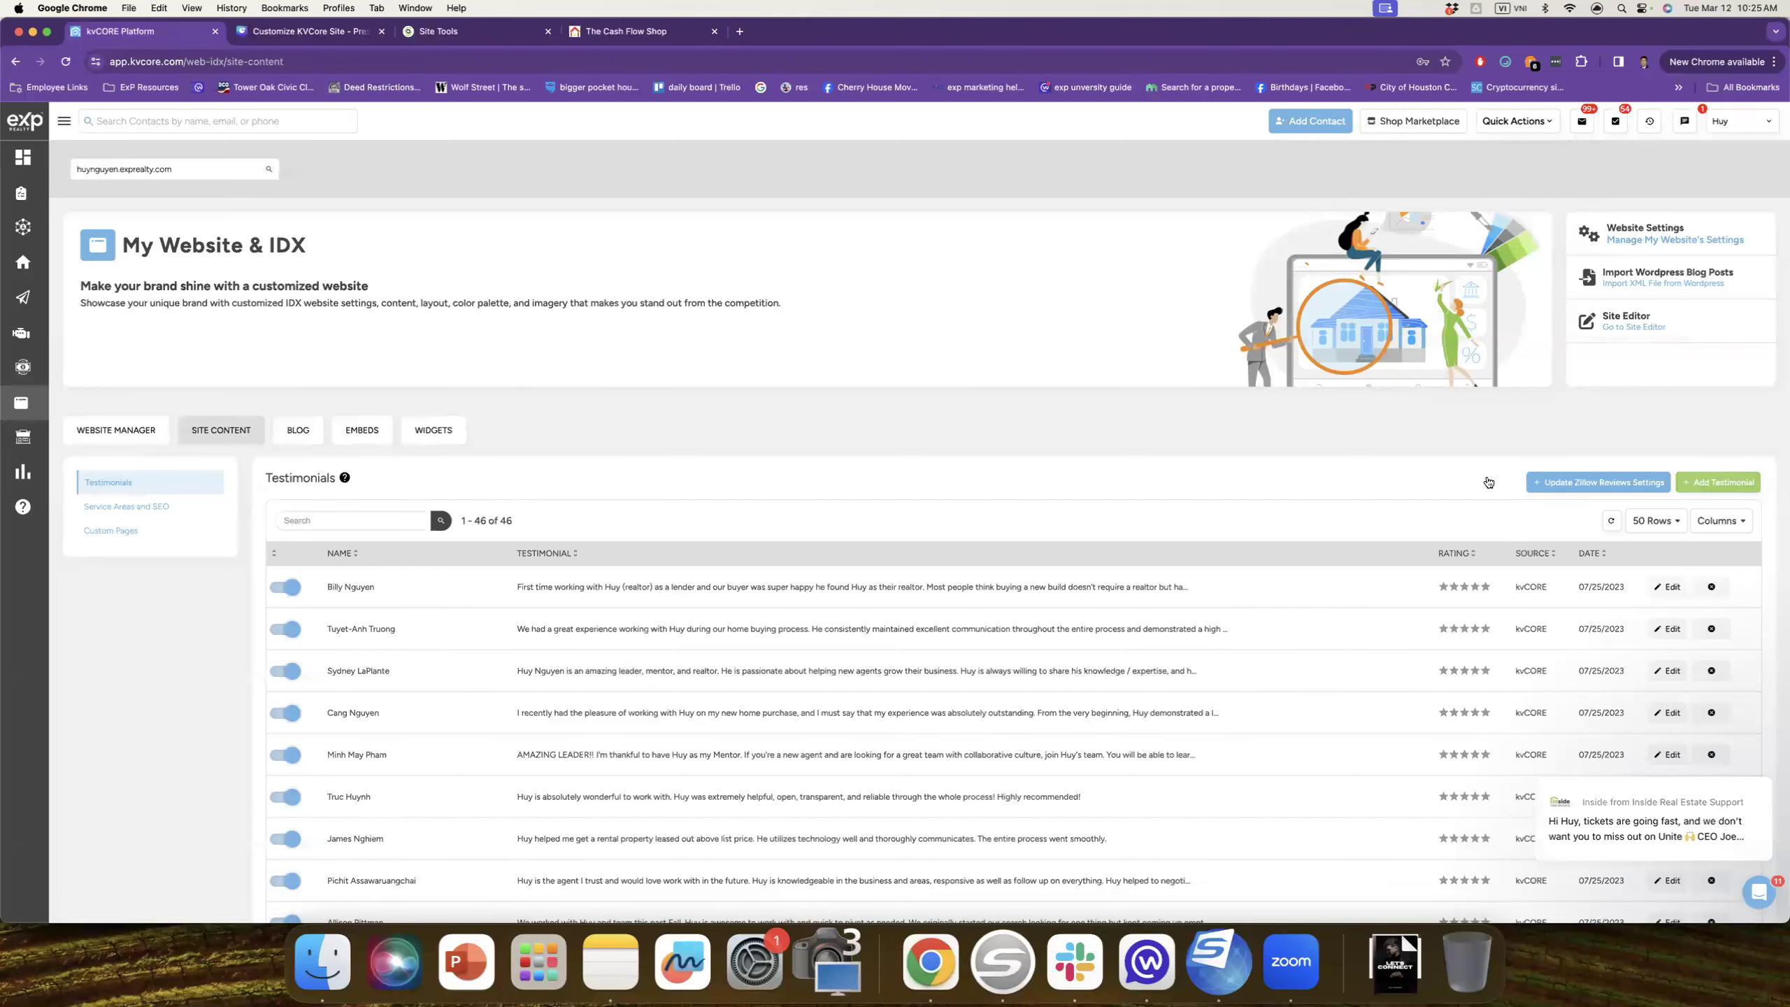
Step: Scan the 46 testimonials, preview the Add Testimonial Name field, cancel, and return to the Canva guide
{"action": "scroll", "coordinate": [495, 668], "scroll_direction": "down", "scroll_amount": 3}
{"action": "scroll", "coordinate": [498, 671], "scroll_direction": "down", "scroll_amount": 5}
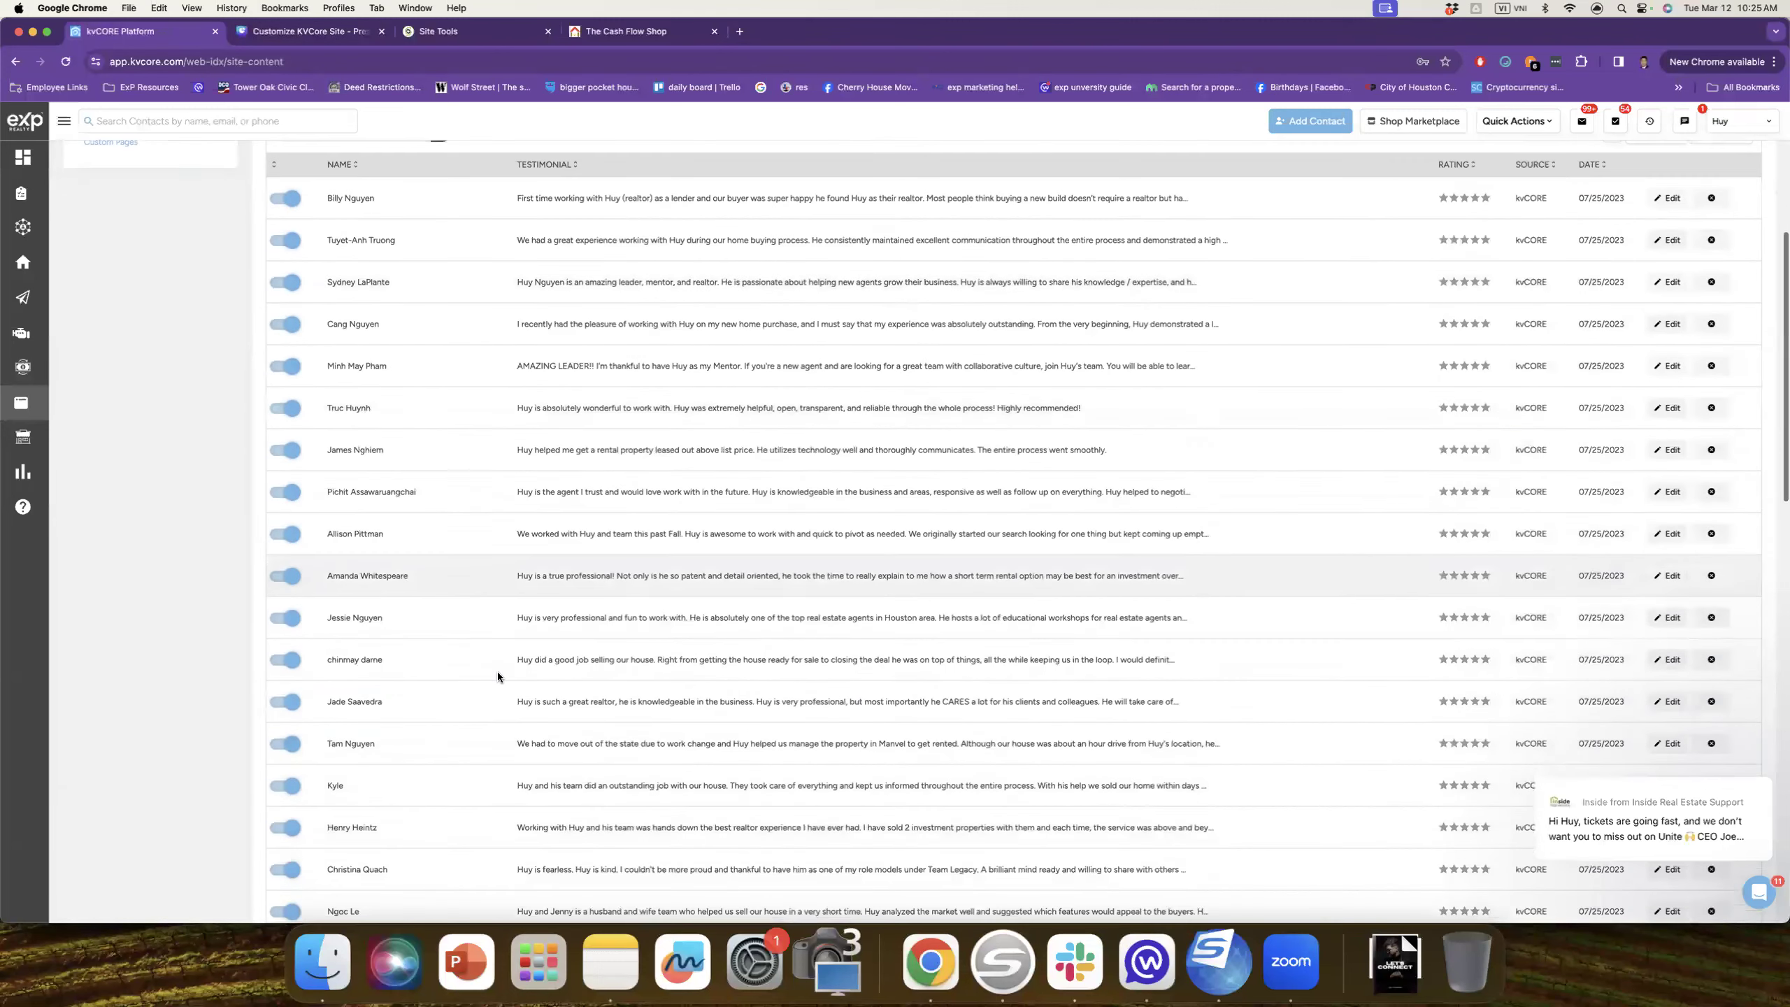
{"action": "scroll", "coordinate": [498, 671], "scroll_direction": "up", "scroll_amount": 8}
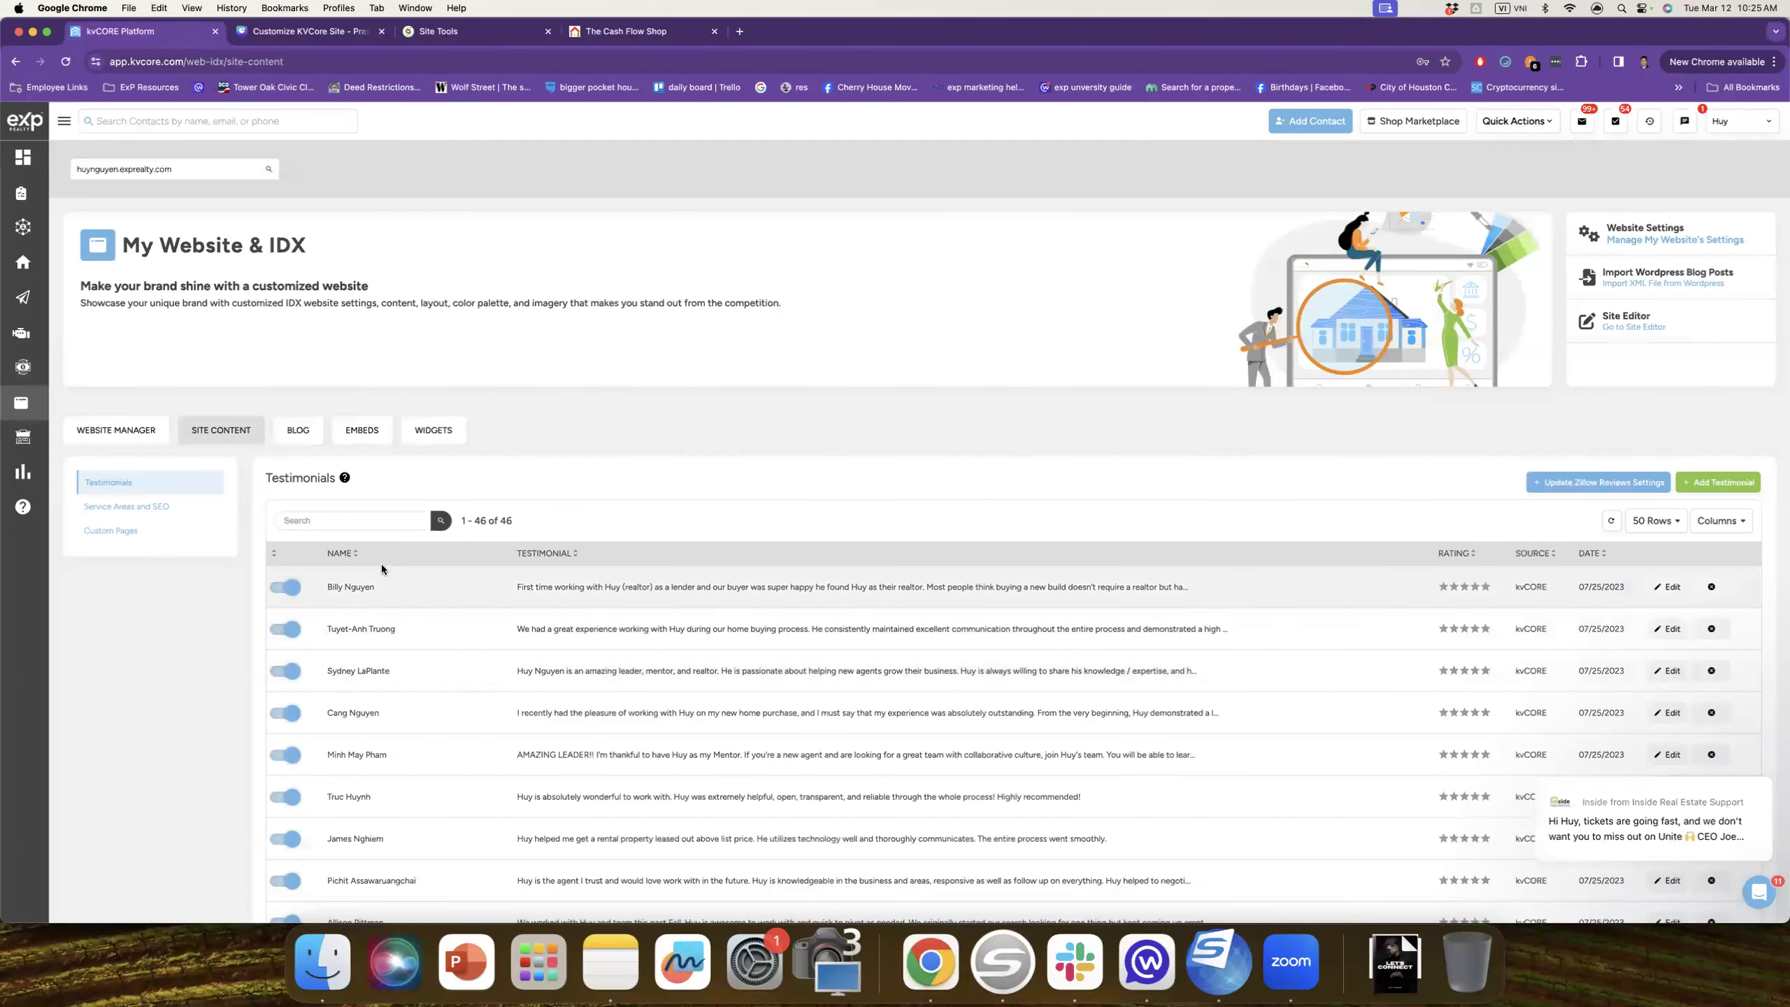
{"action": "left_click", "coordinate": [1718, 483]}
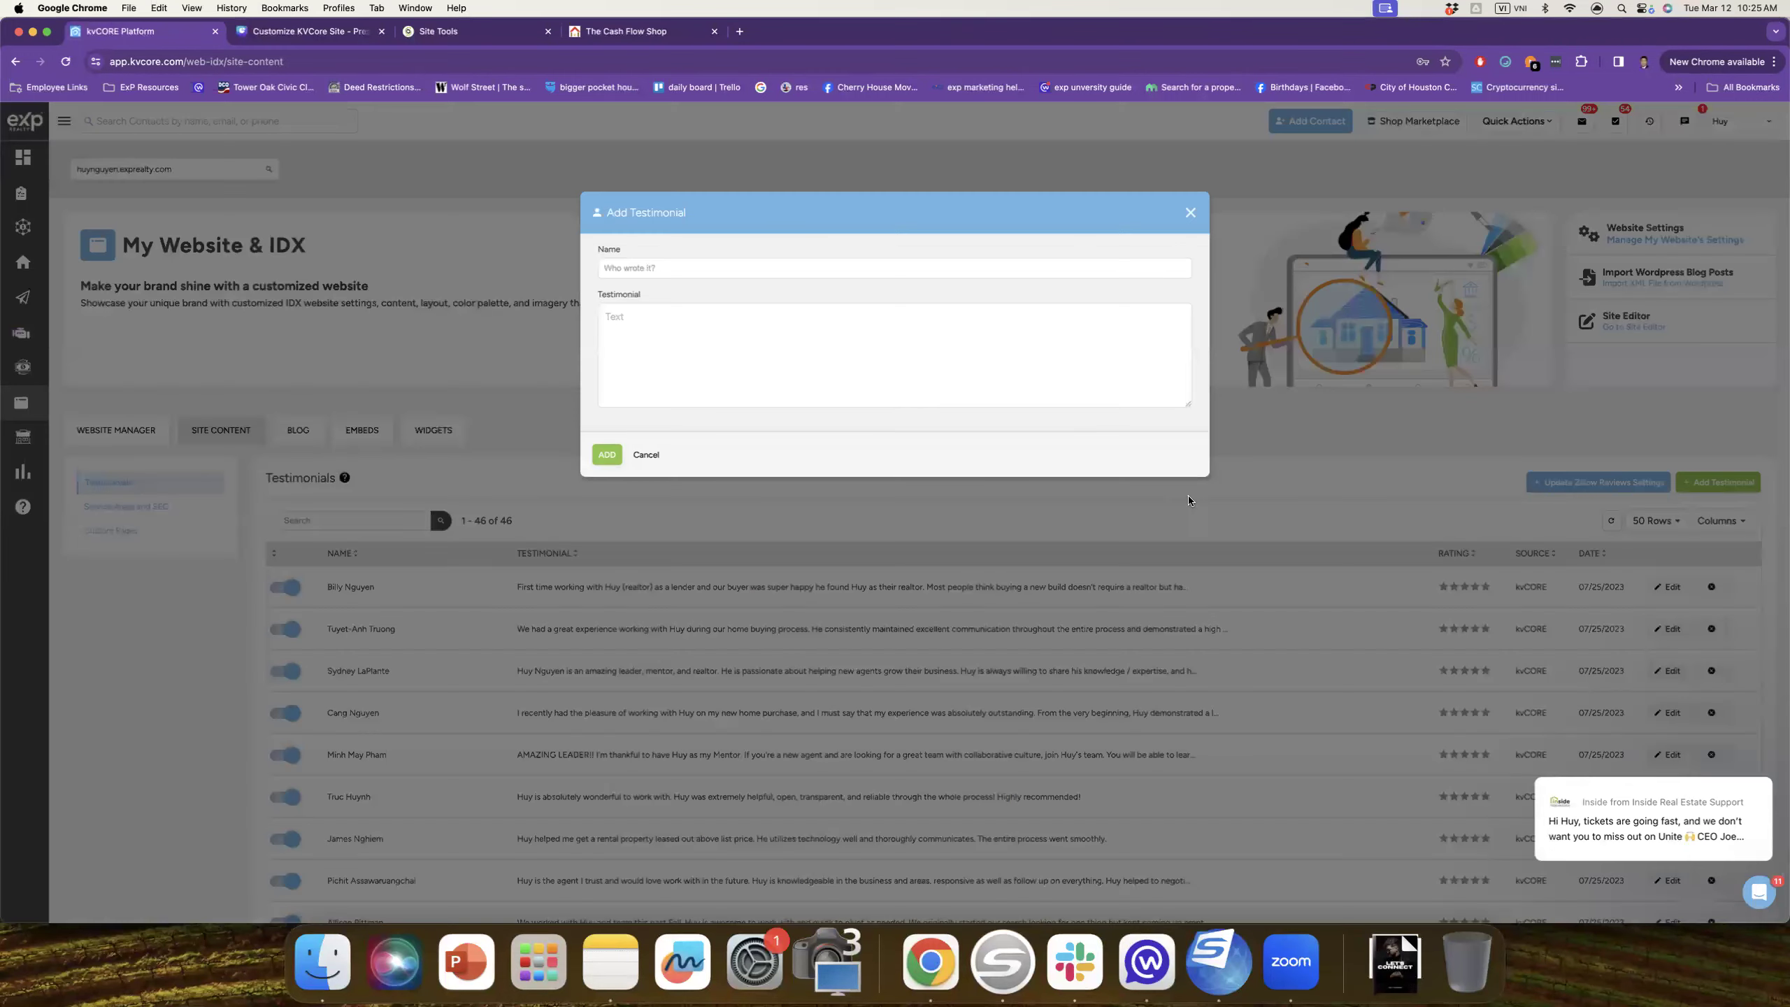
{"action": "left_click", "coordinate": [641, 270]}
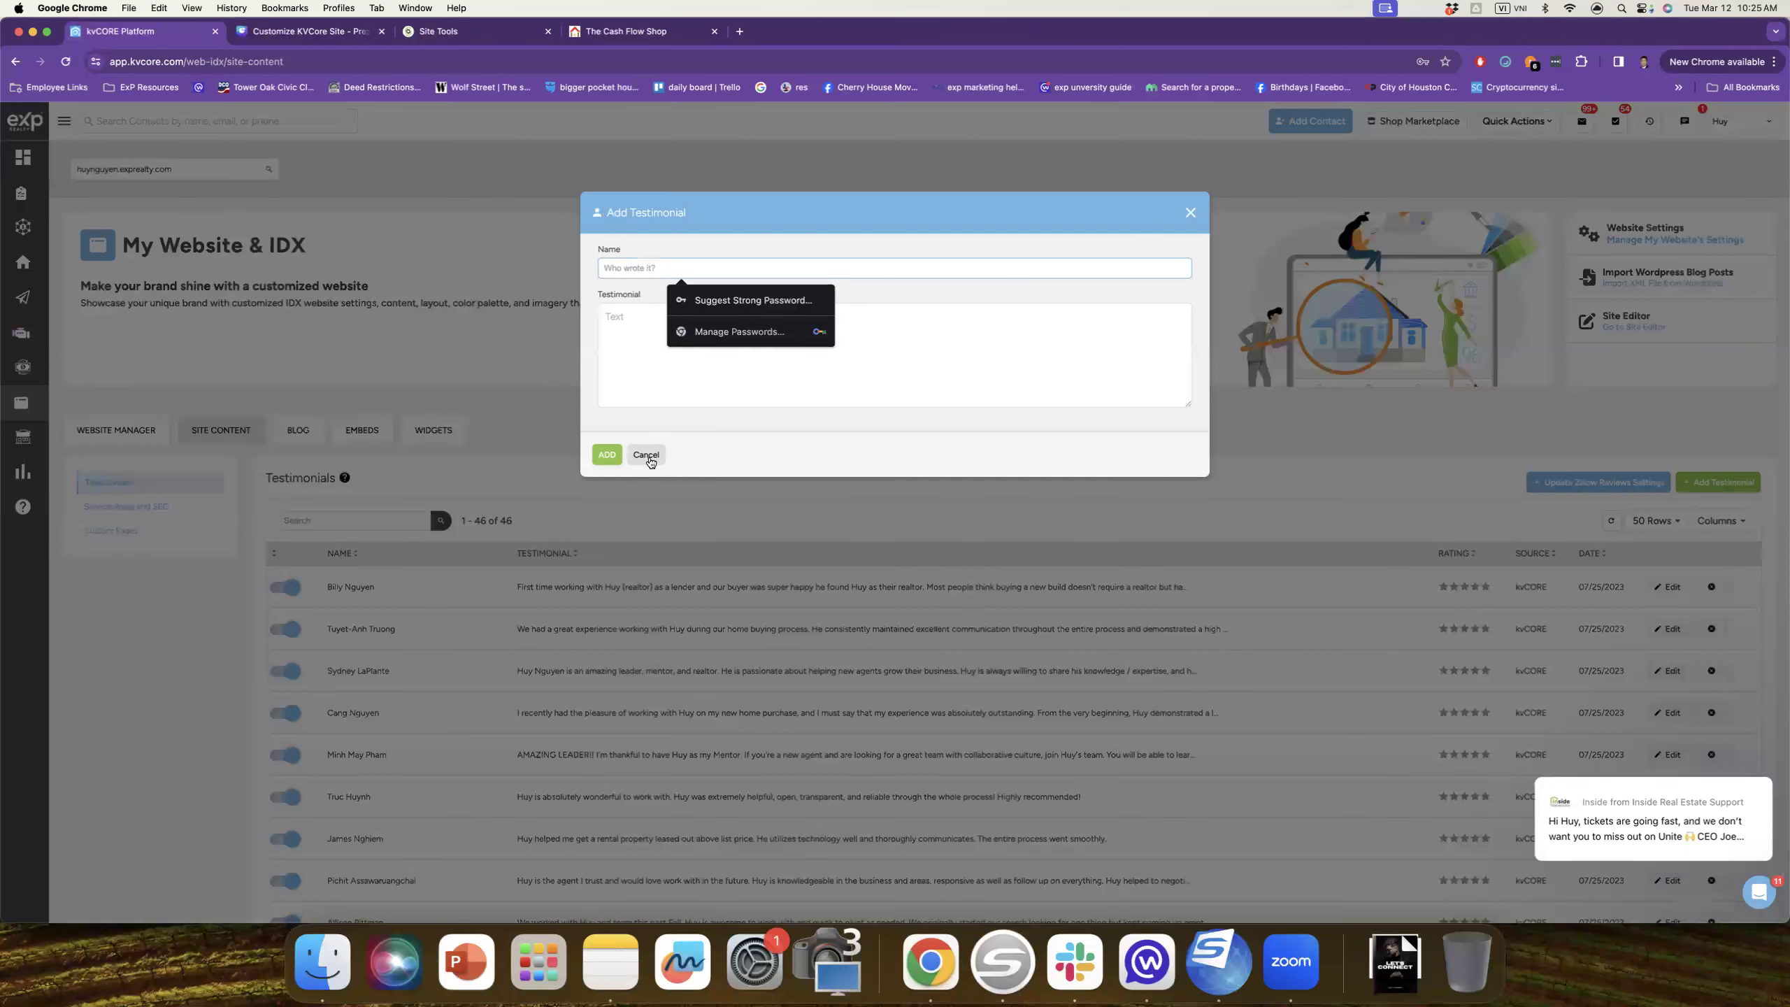
{"action": "left_click", "coordinate": [646, 455]}
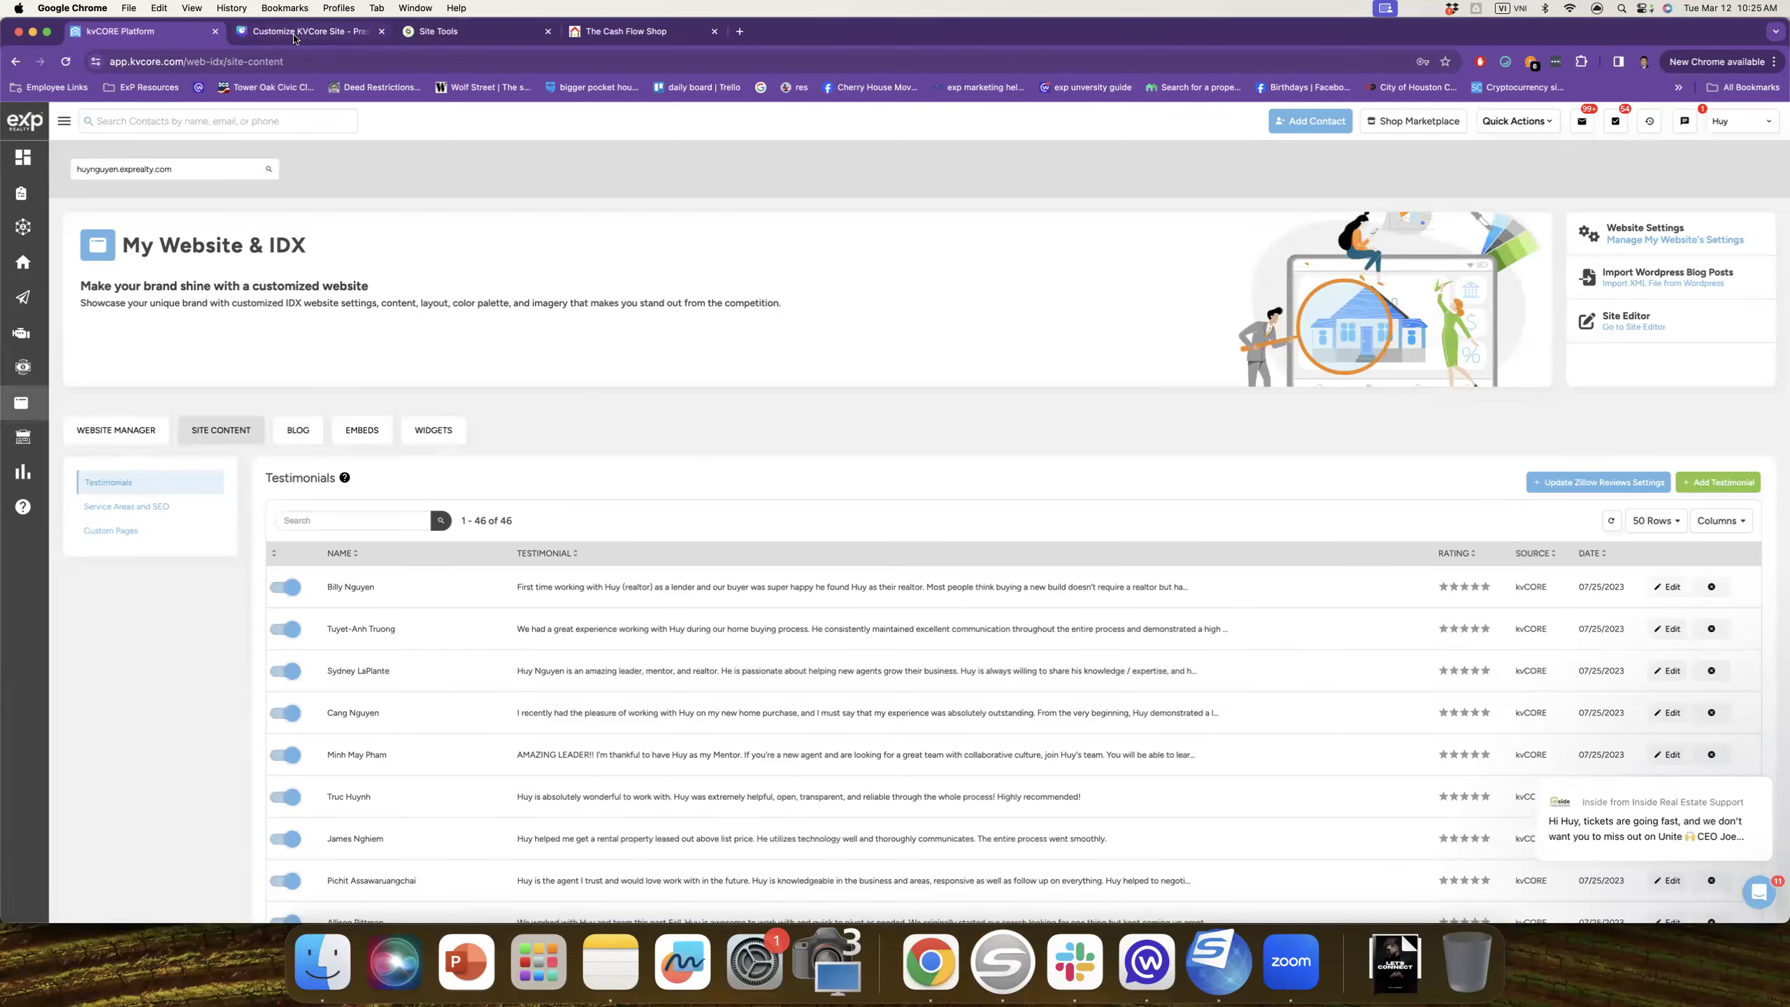
{"action": "left_click", "coordinate": [294, 34]}
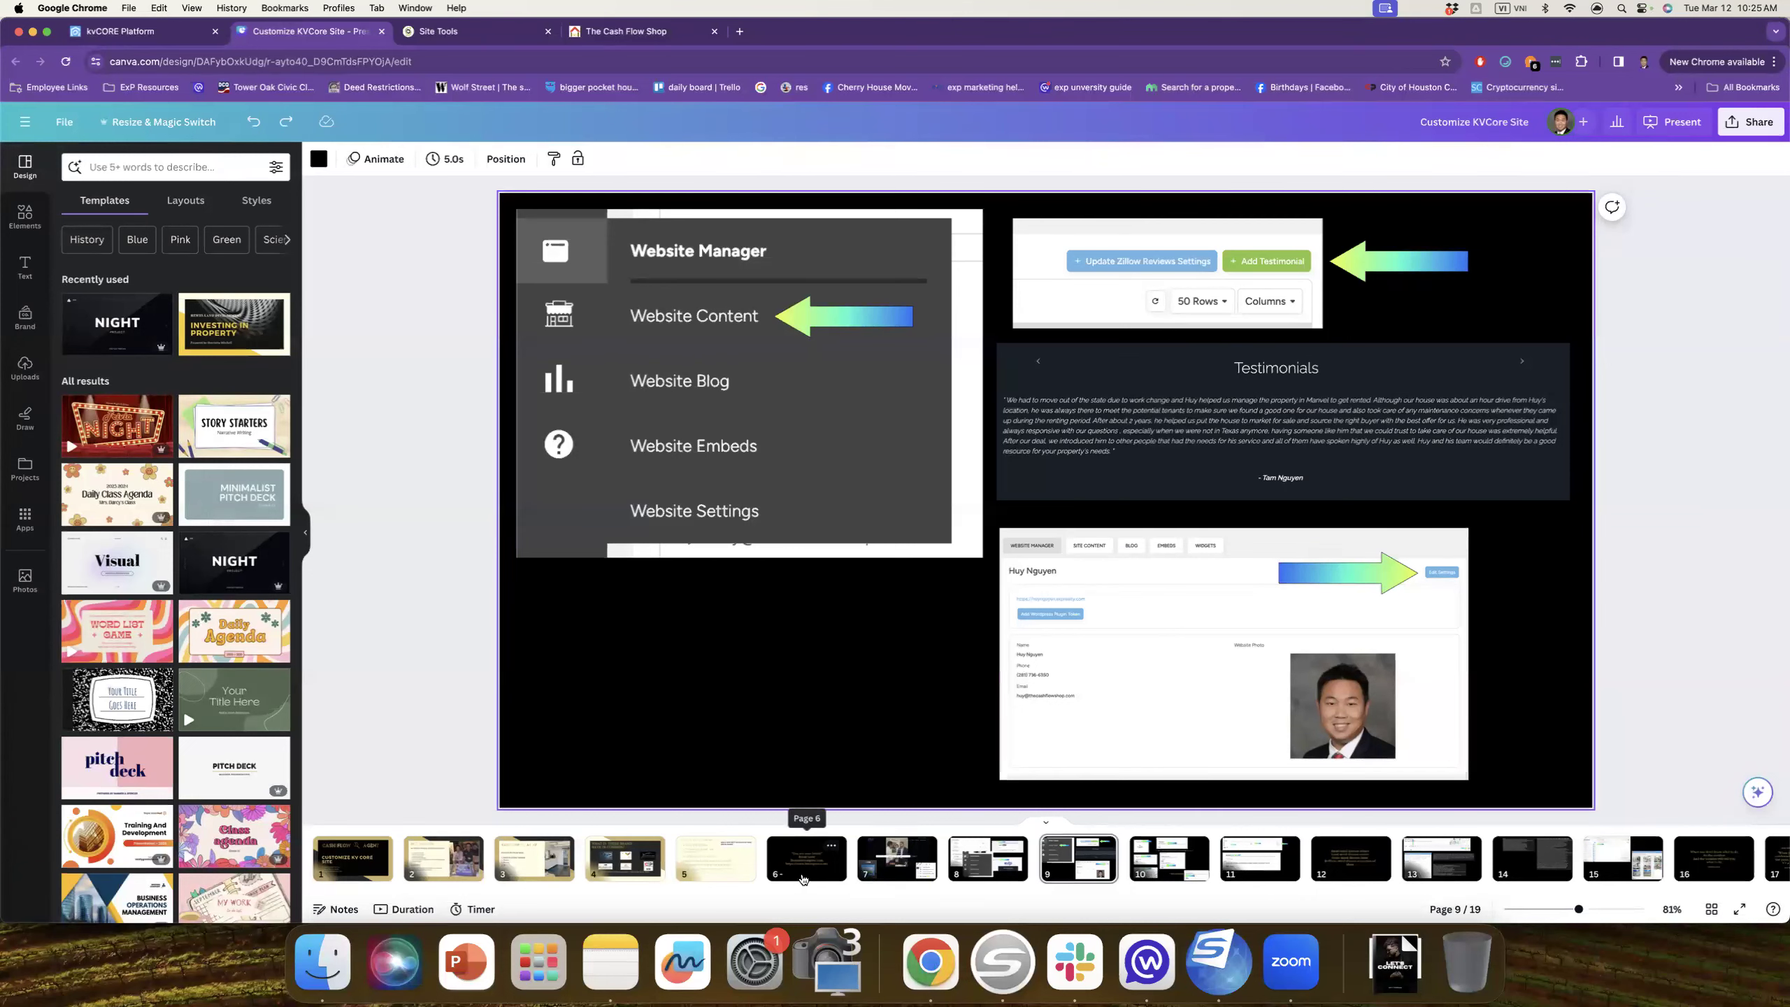
Step: Show slide 10 on Secondary Logo, Website Title, Listing Carousels and Google Analytics ID
{"action": "key", "text": "Page_Down"}
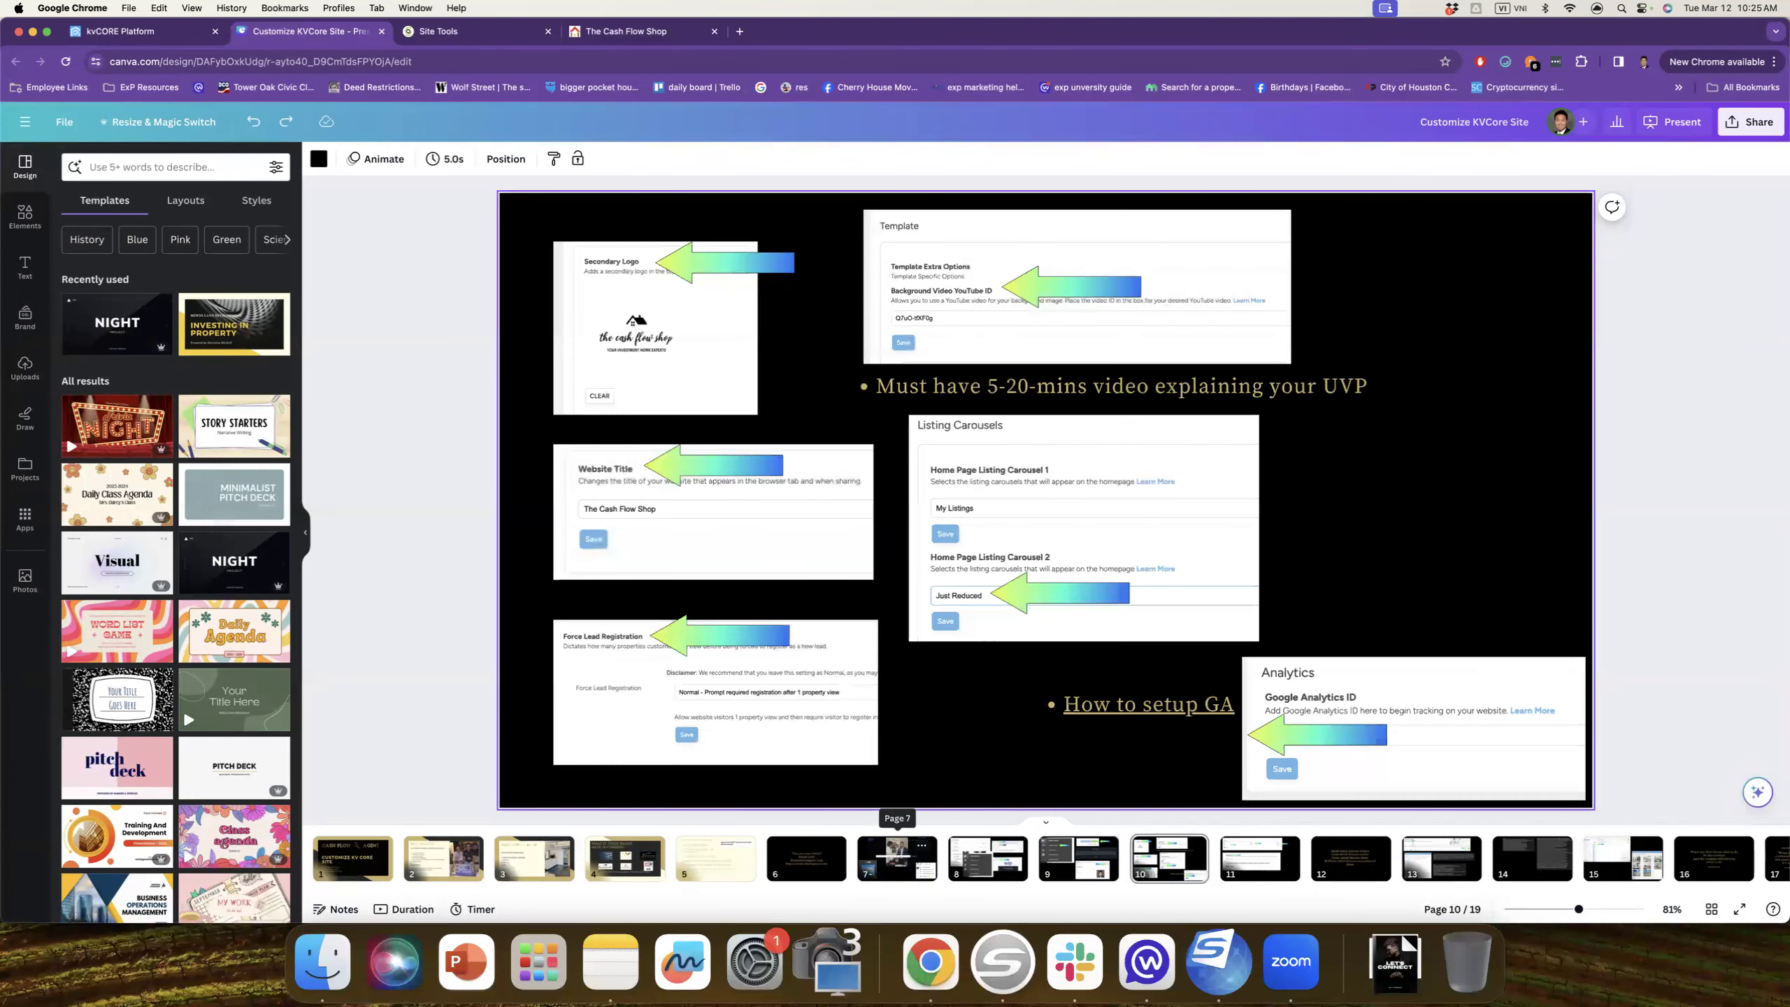
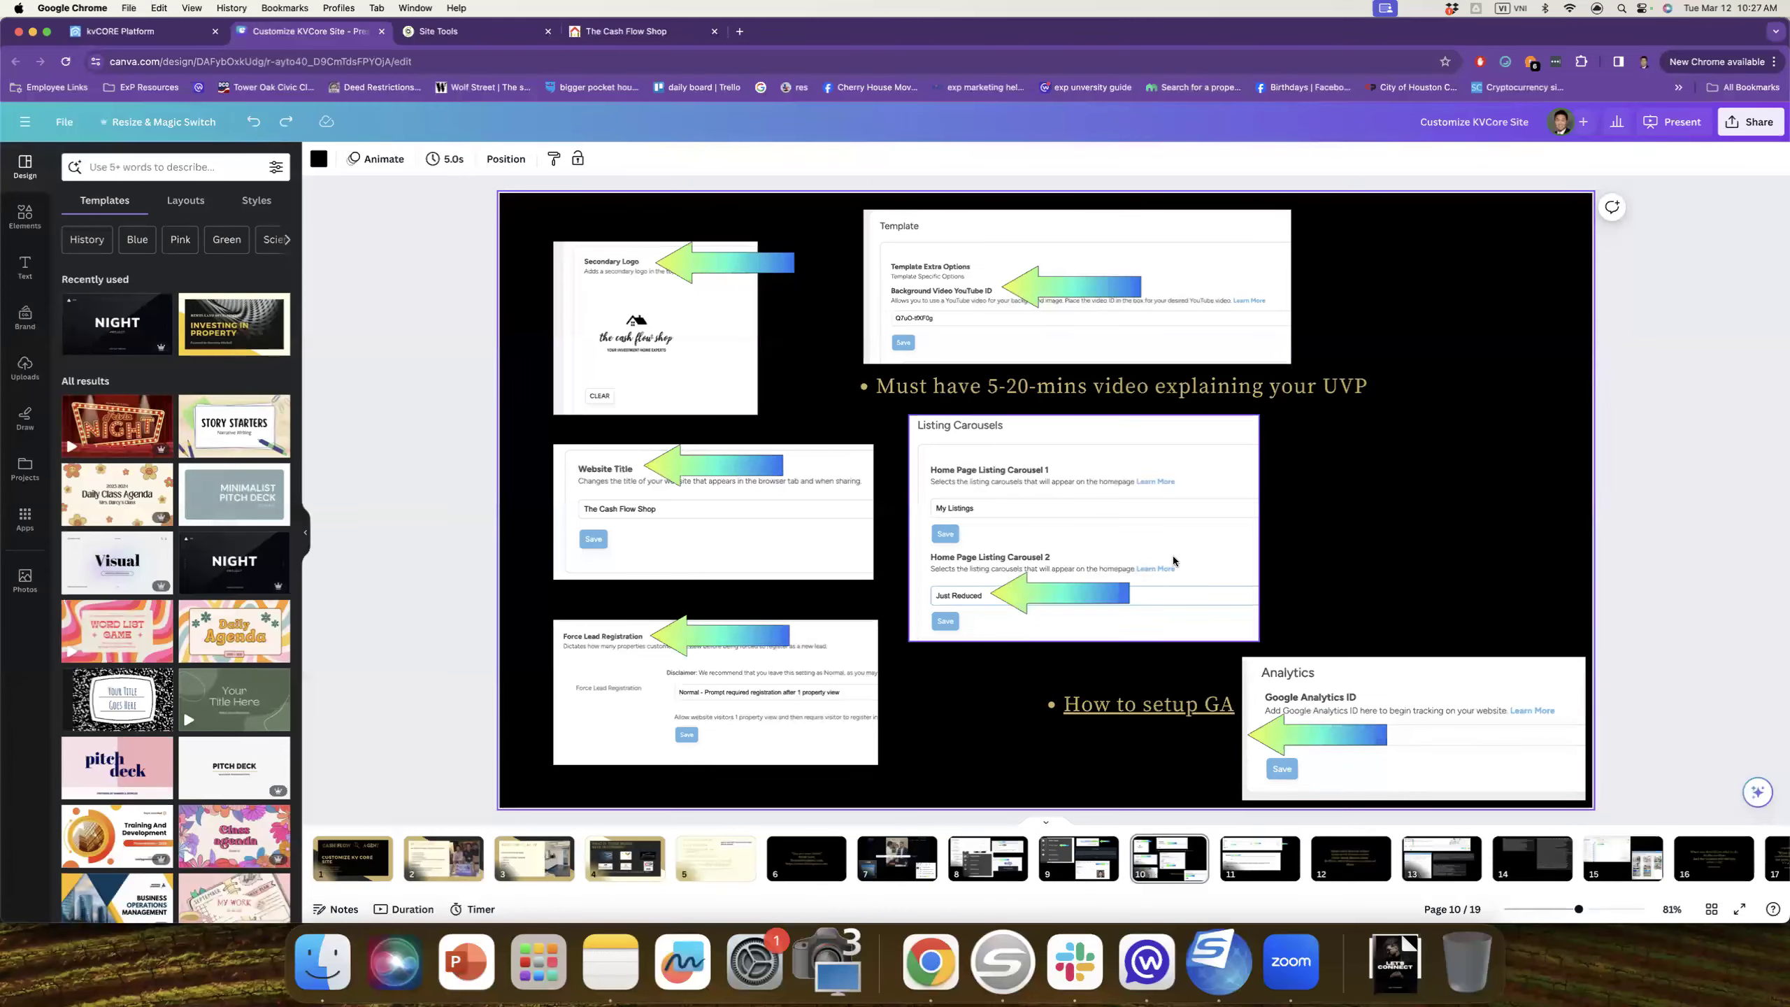
Step: Move from the Canva slide to SiteGround's Email Accounts page
{"action": "left_click", "coordinate": [442, 35]}
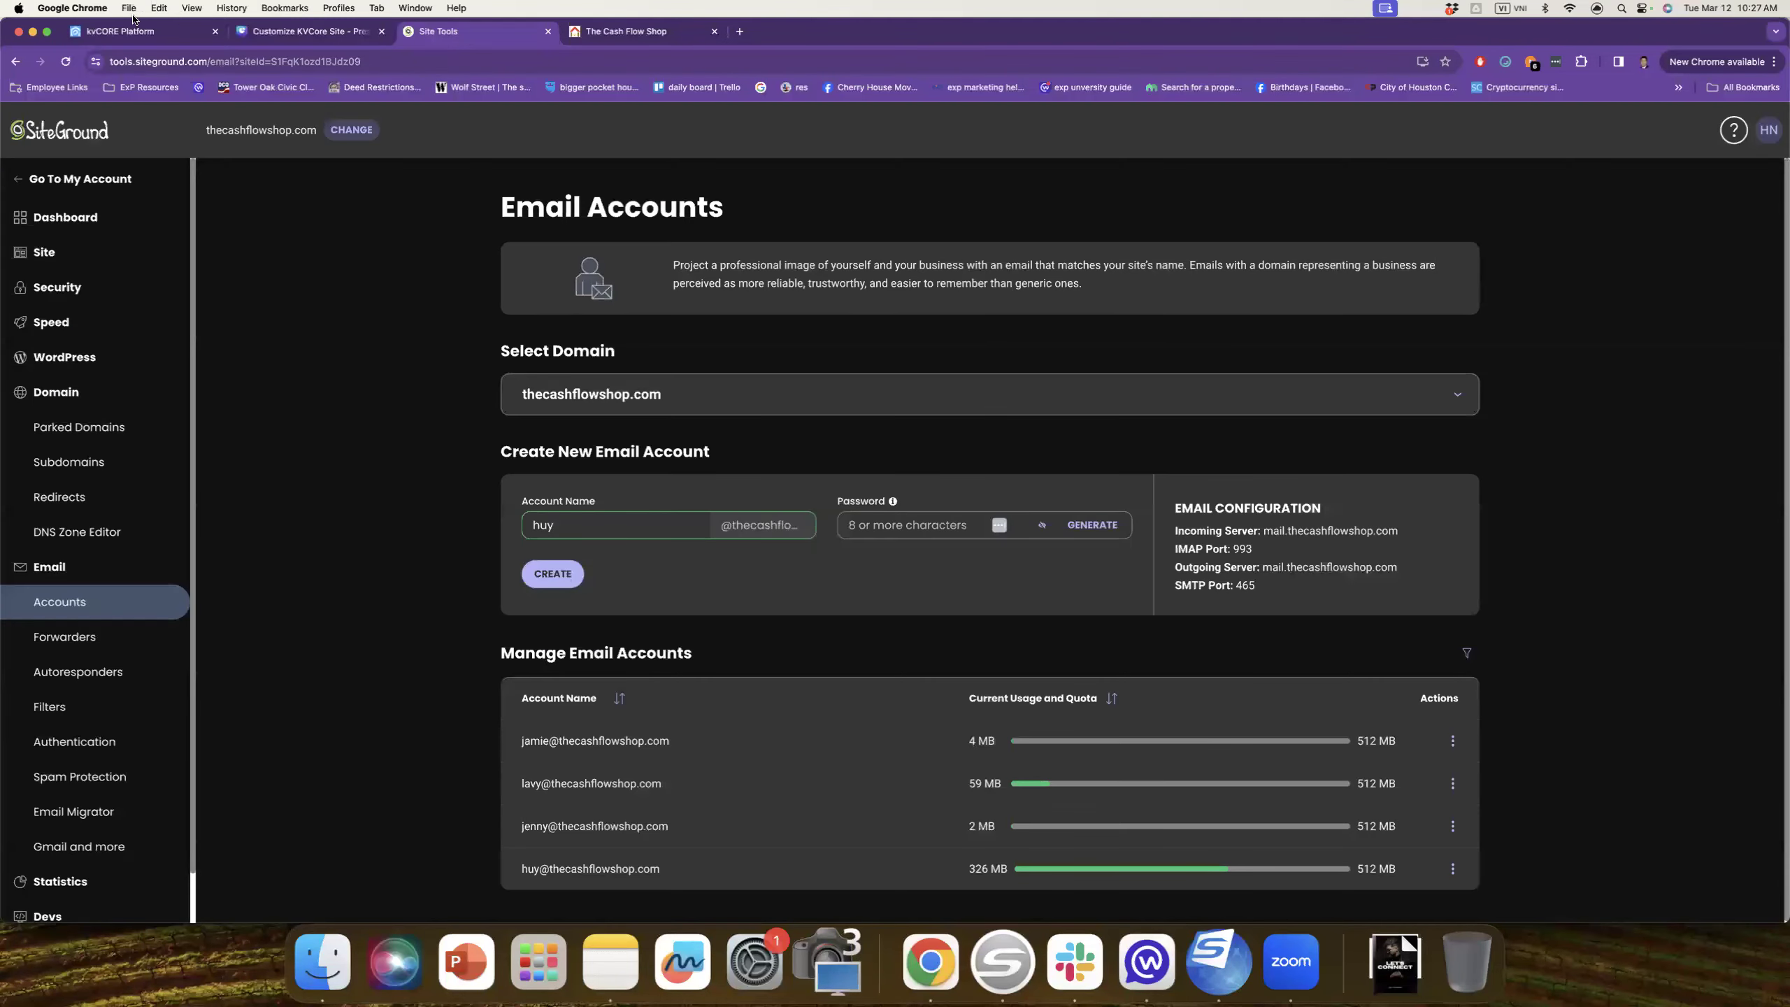
Step: Open kvCORE's website settings from Website Manager, showing the Hero template and Deep Navy Blue colour
{"action": "left_click", "coordinate": [134, 28]}
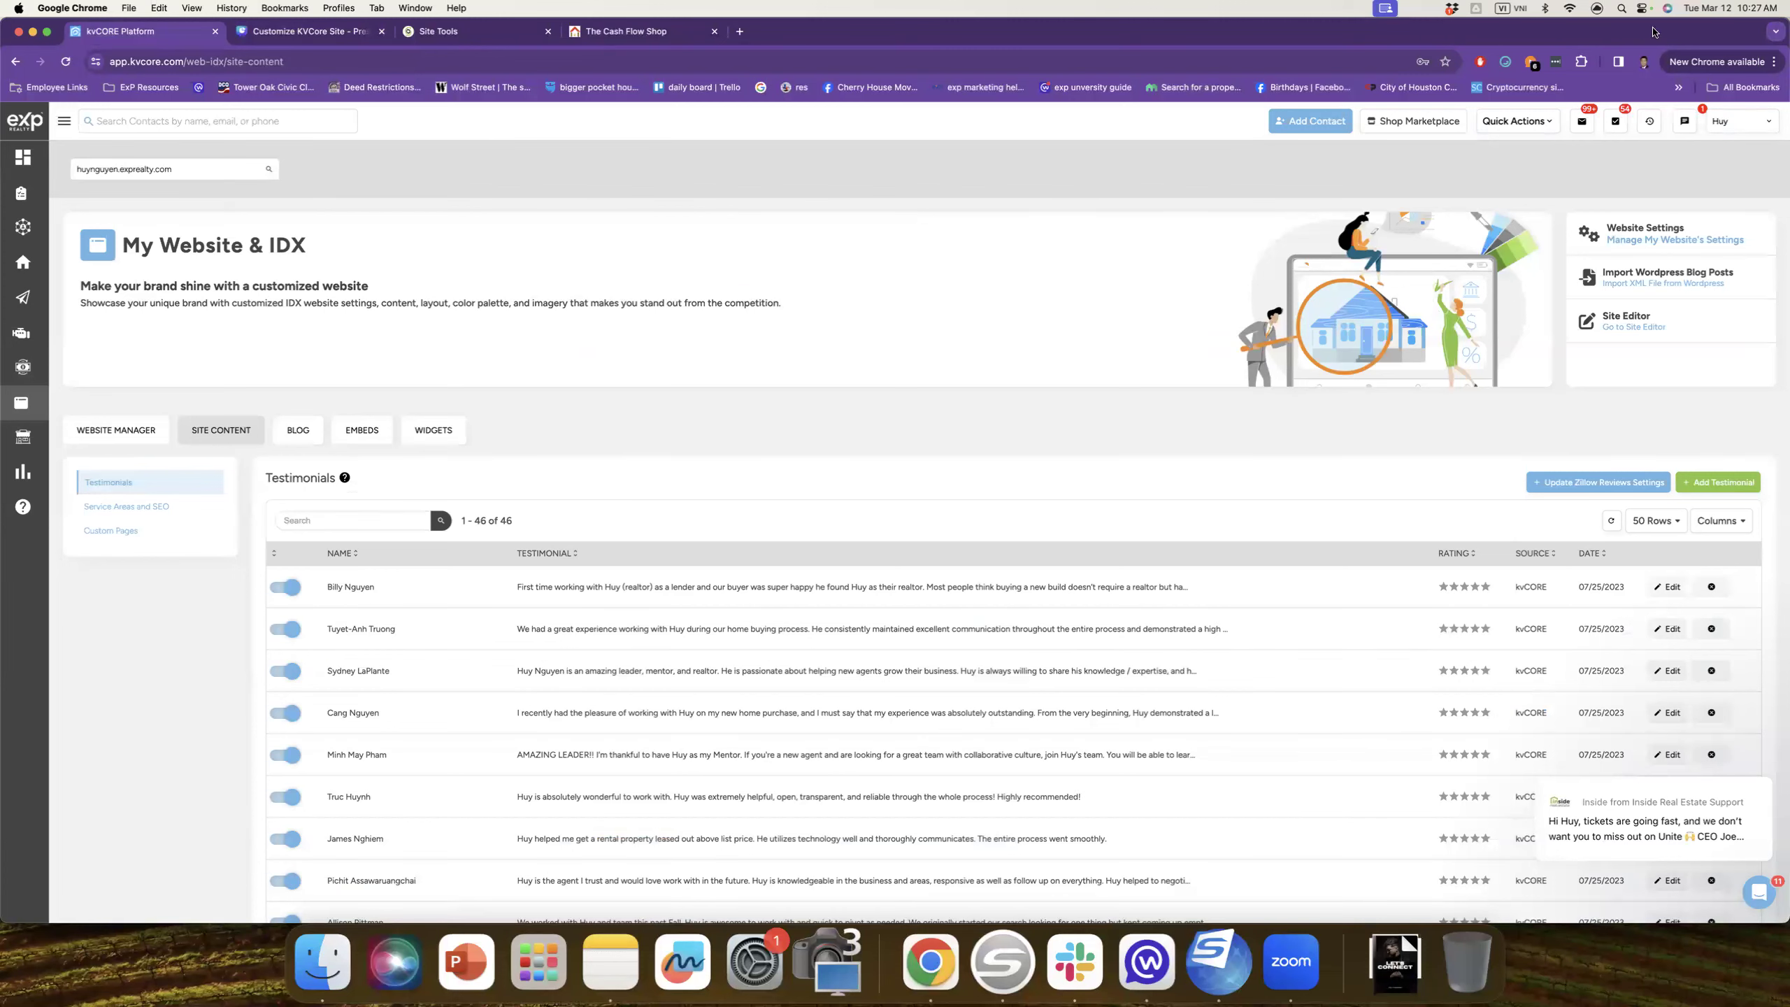
{"action": "left_click", "coordinate": [125, 433]}
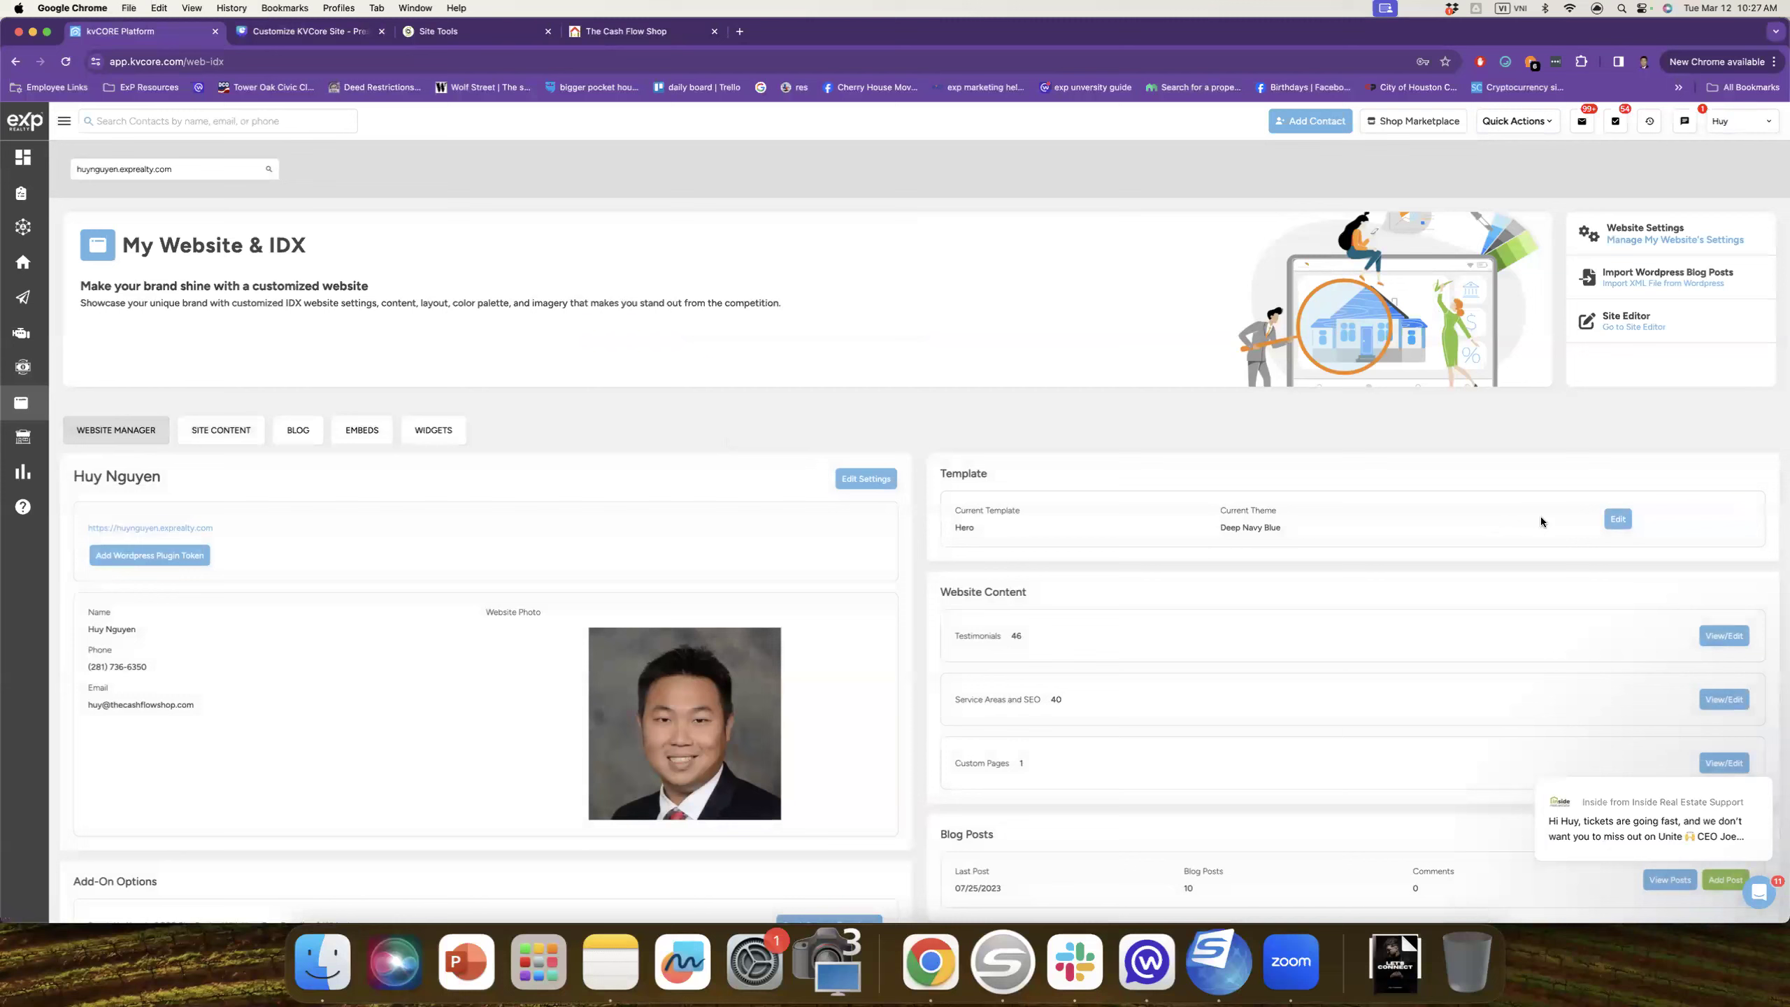
{"action": "left_click", "coordinate": [853, 481]}
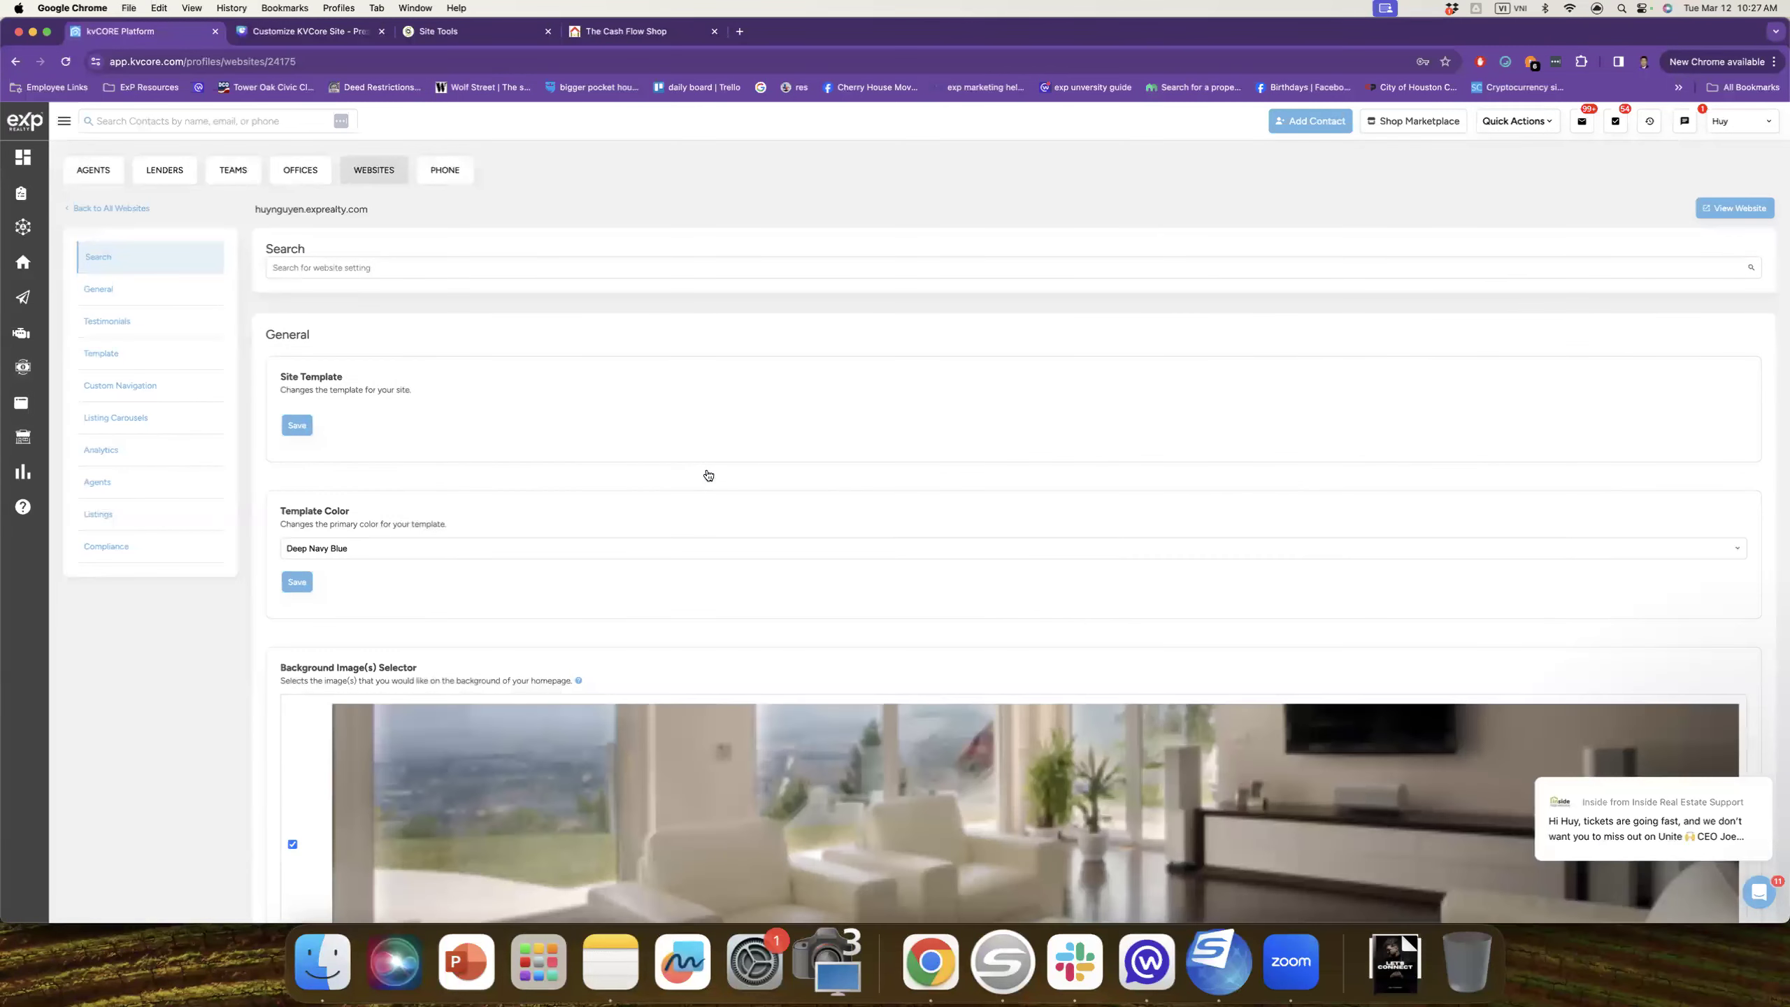
{"action": "scroll", "coordinate": [641, 481], "scroll_direction": "down", "scroll_amount": 3}
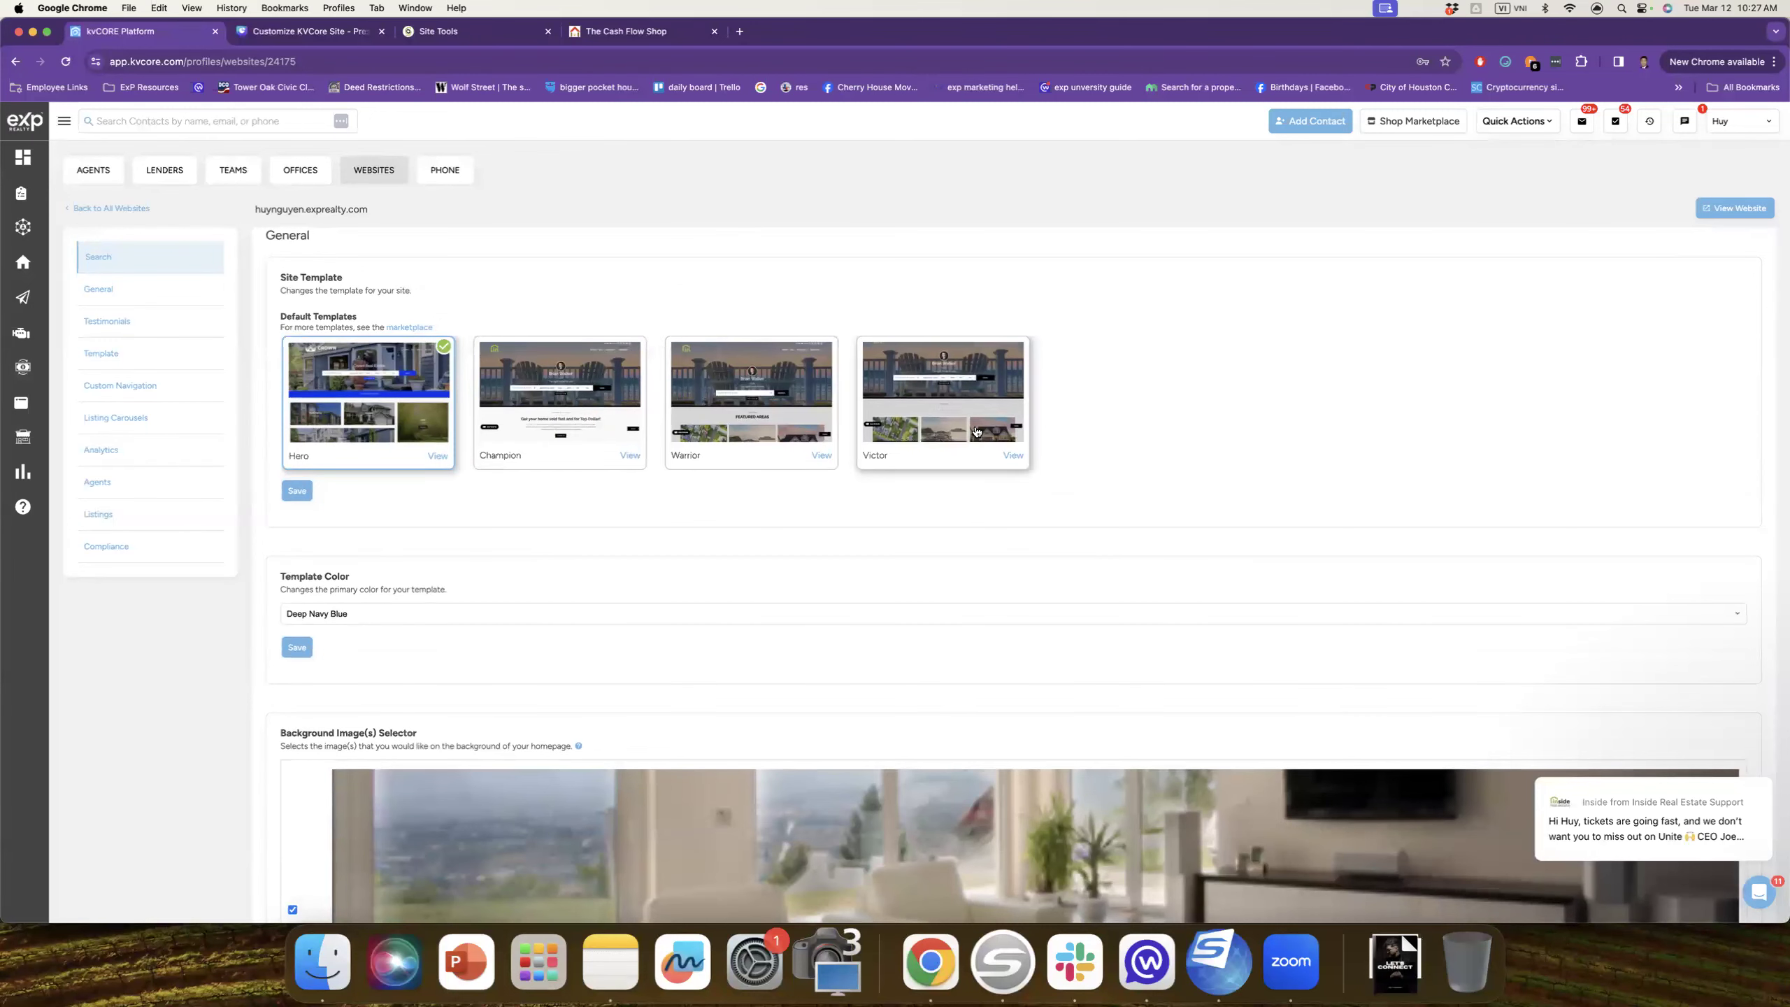
{"action": "scroll", "coordinate": [392, 480], "scroll_direction": "down", "scroll_amount": 3}
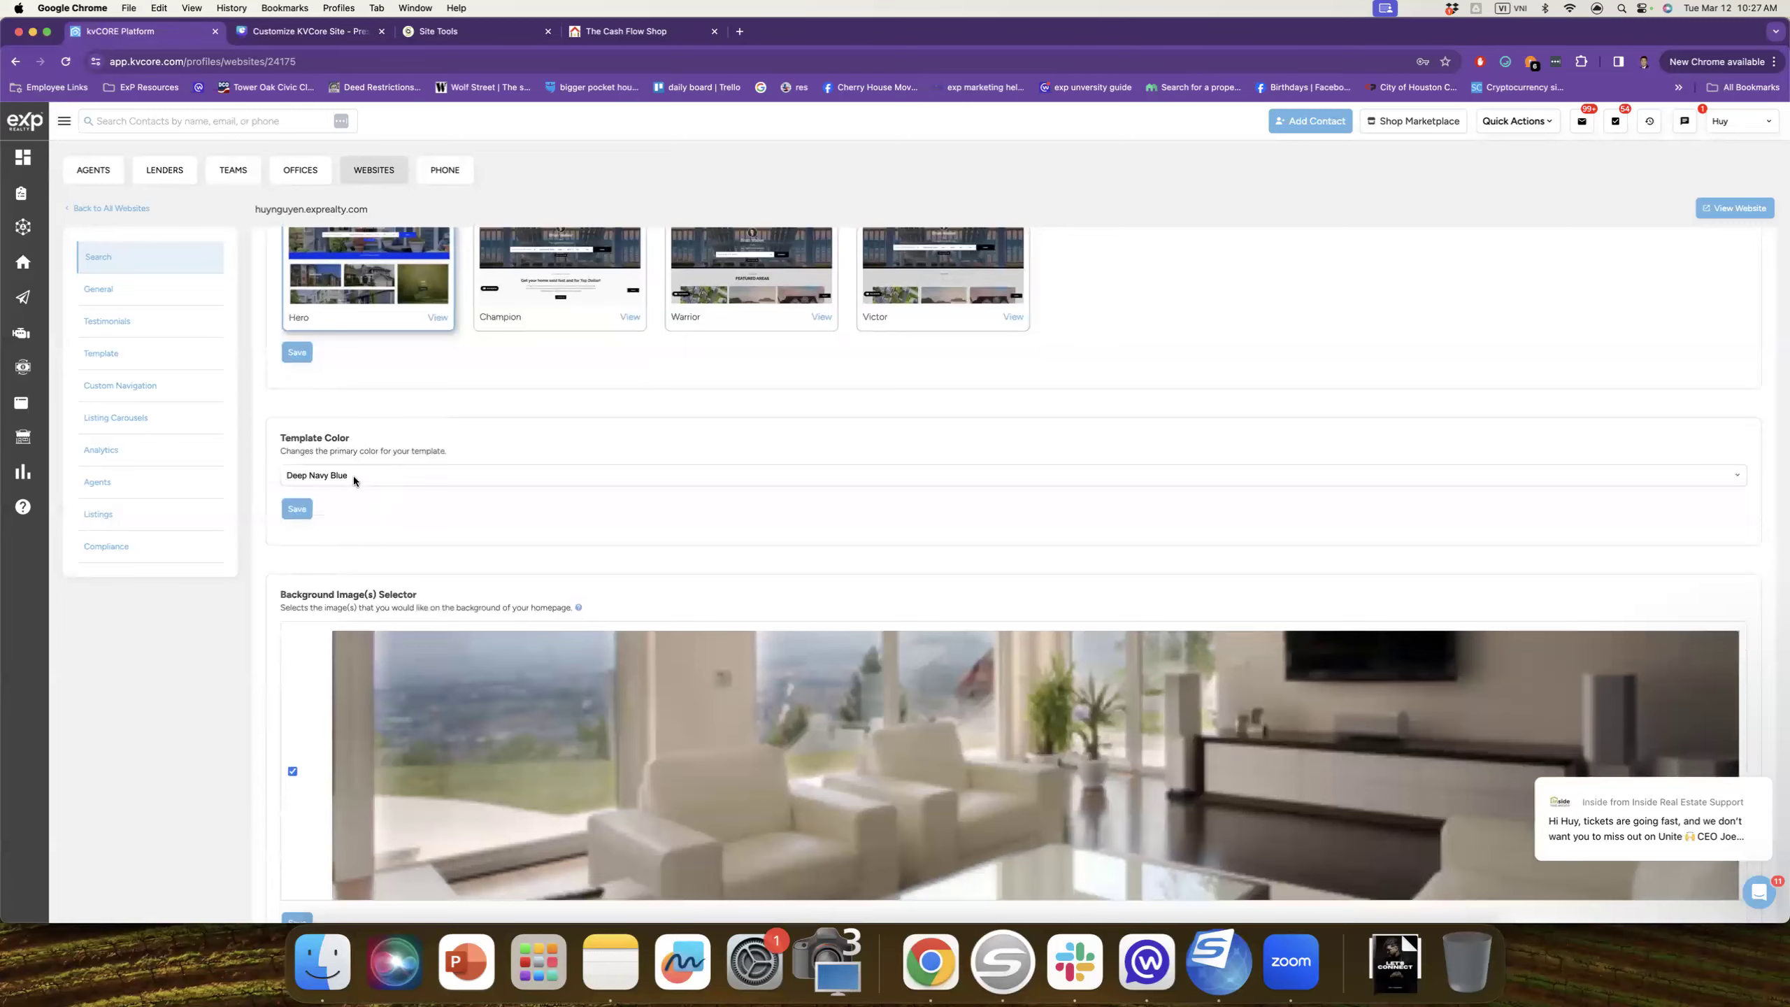
{"action": "left_click", "coordinate": [358, 475]}
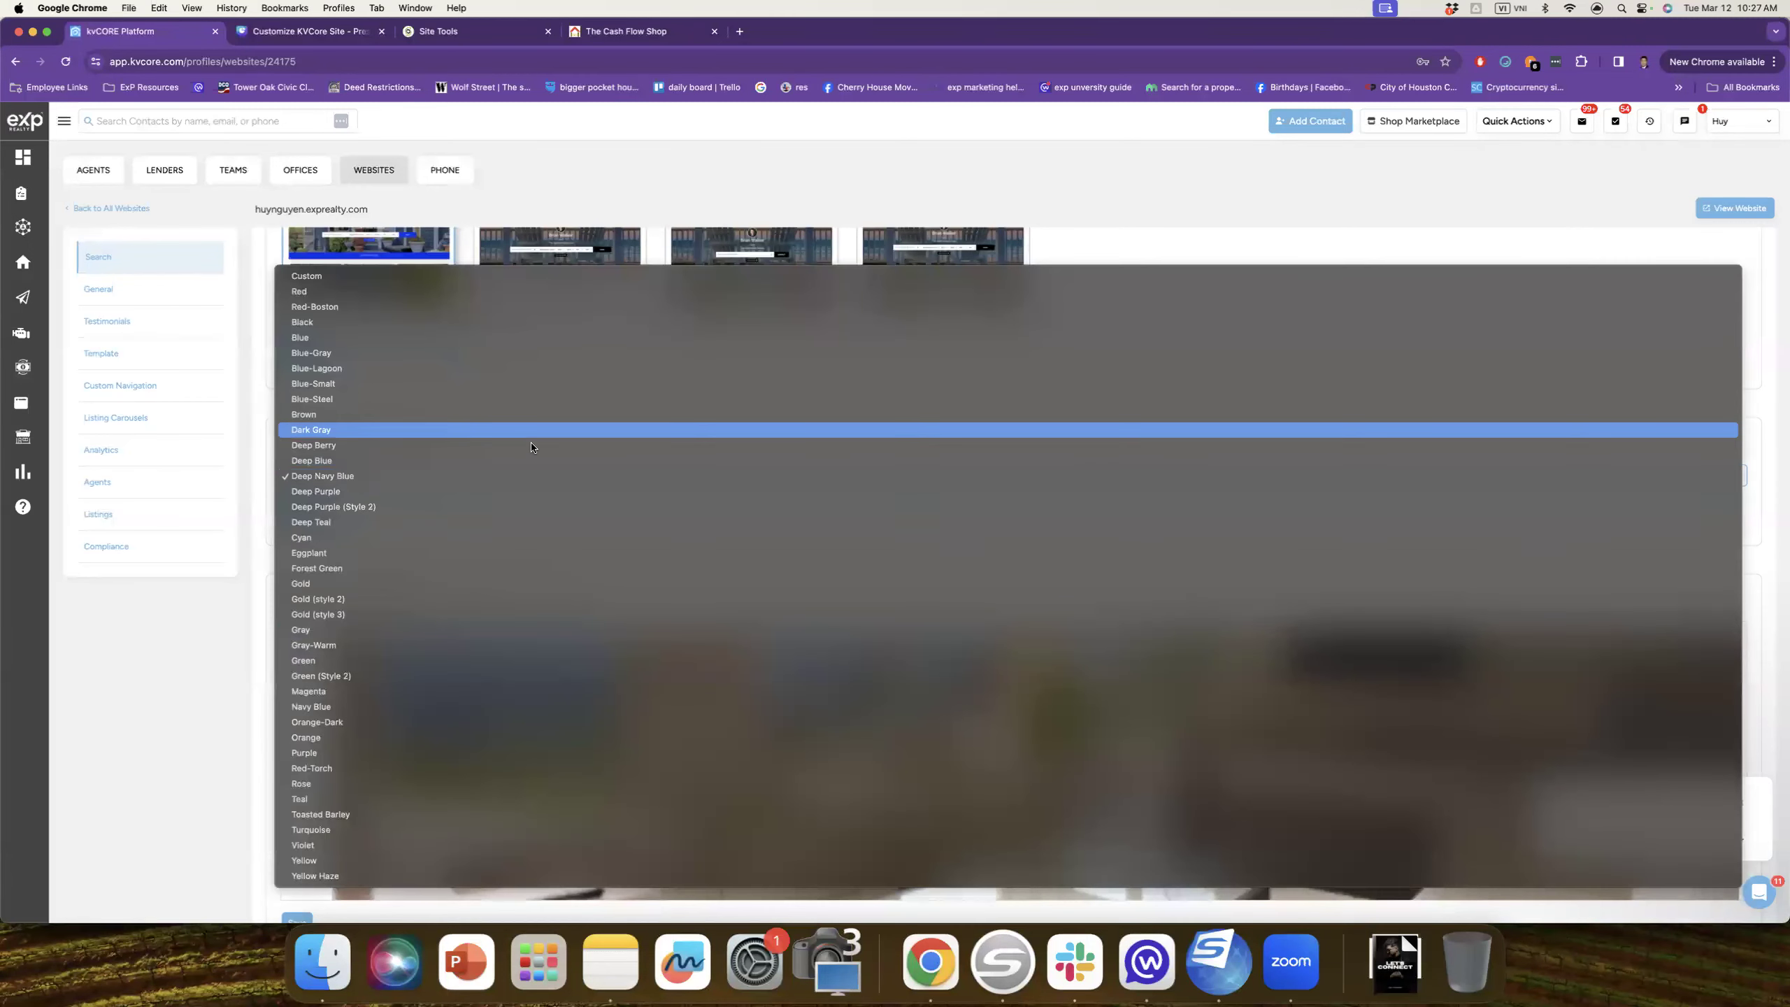
{"action": "left_click", "coordinate": [141, 663]}
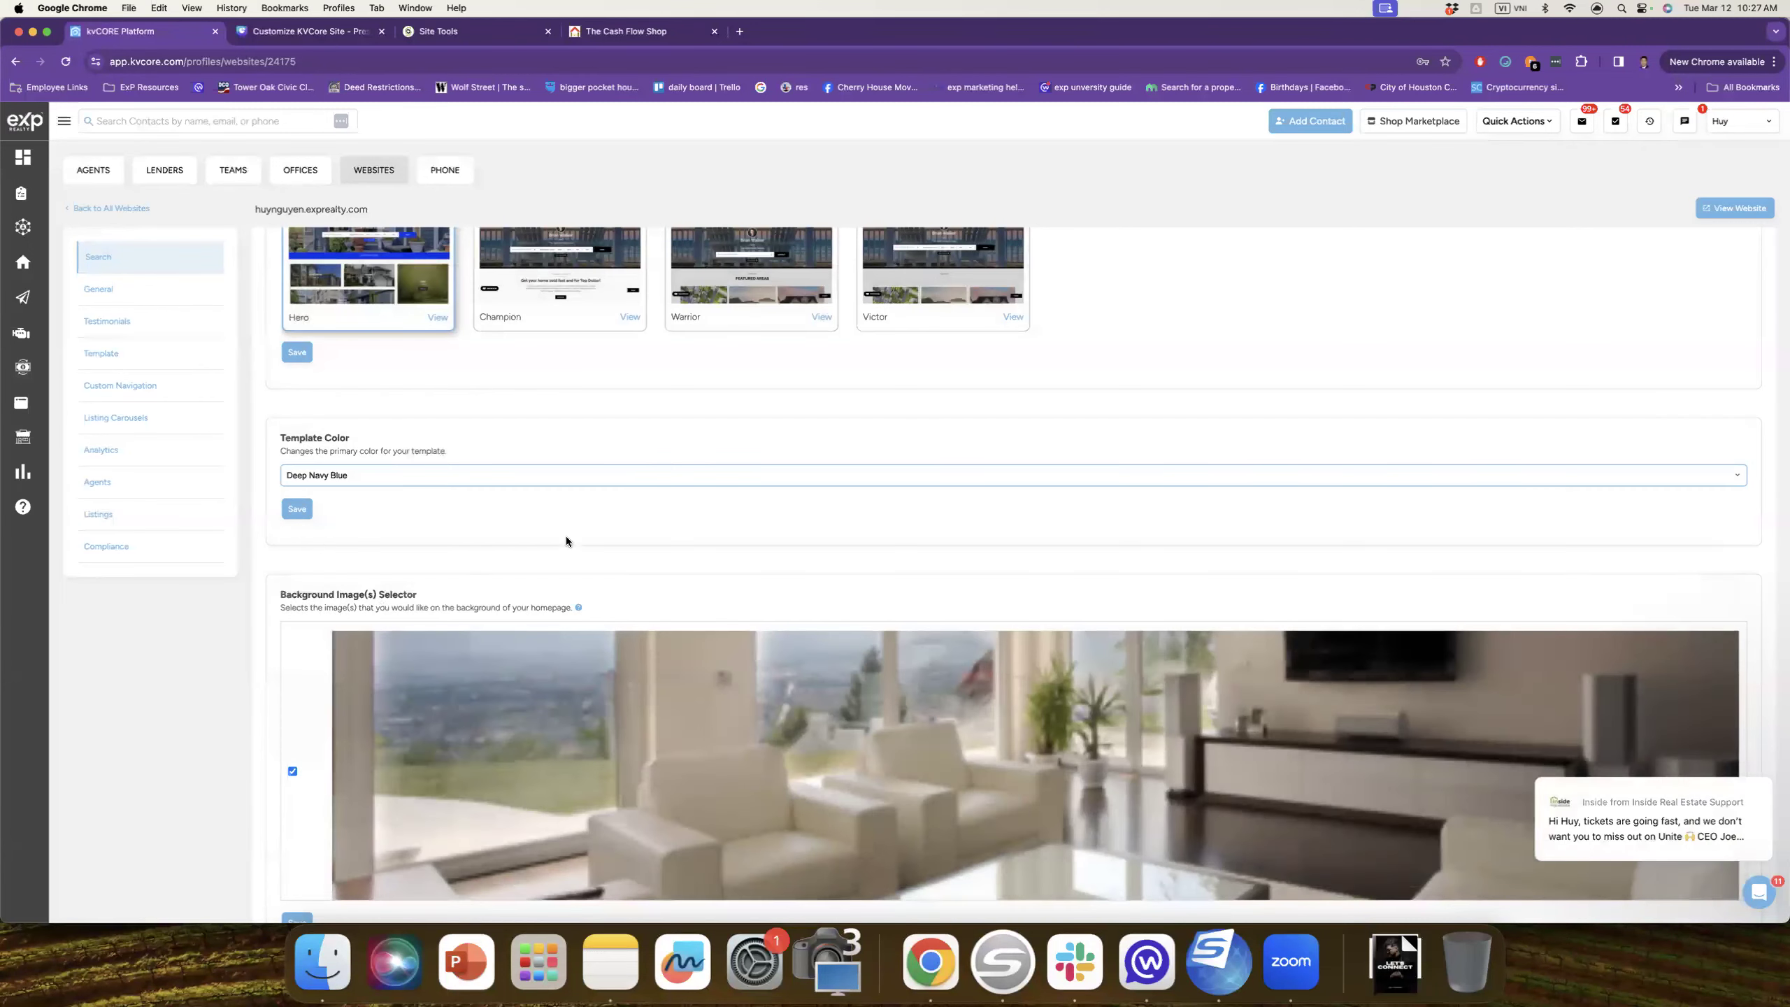
{"action": "scroll", "coordinate": [571, 529], "scroll_direction": "down", "scroll_amount": 3}
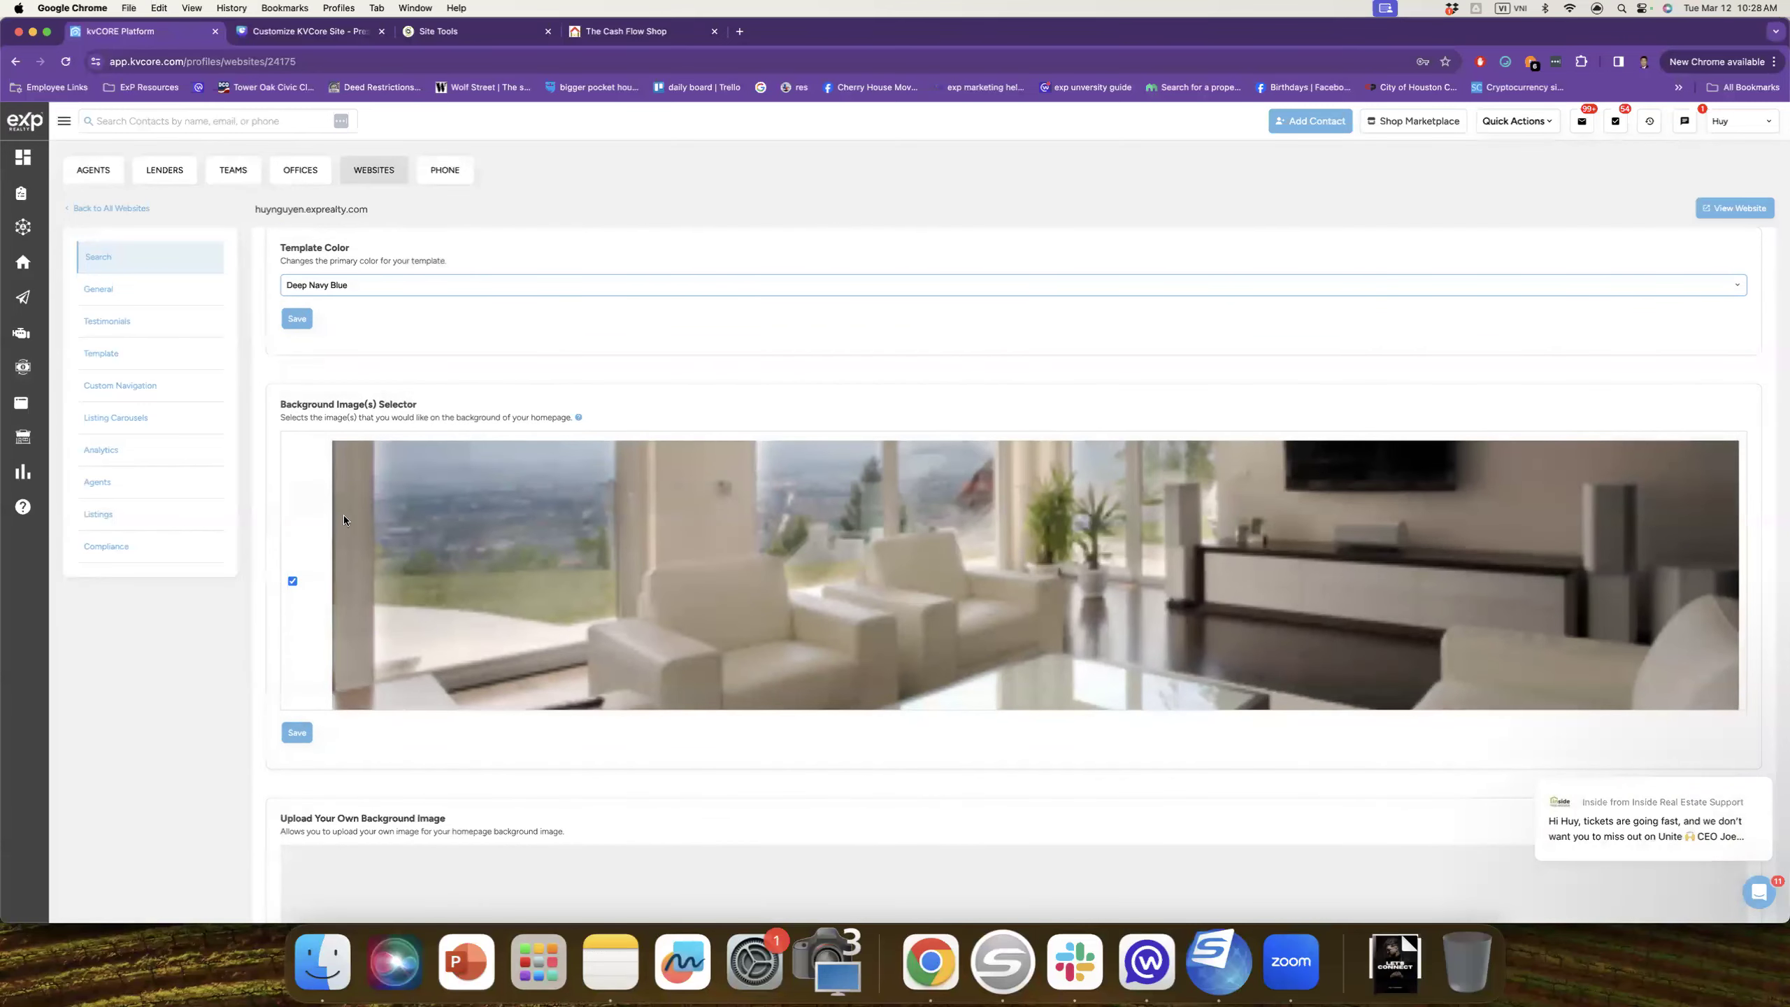
{"action": "scroll", "coordinate": [345, 521], "scroll_direction": "down", "scroll_amount": 5}
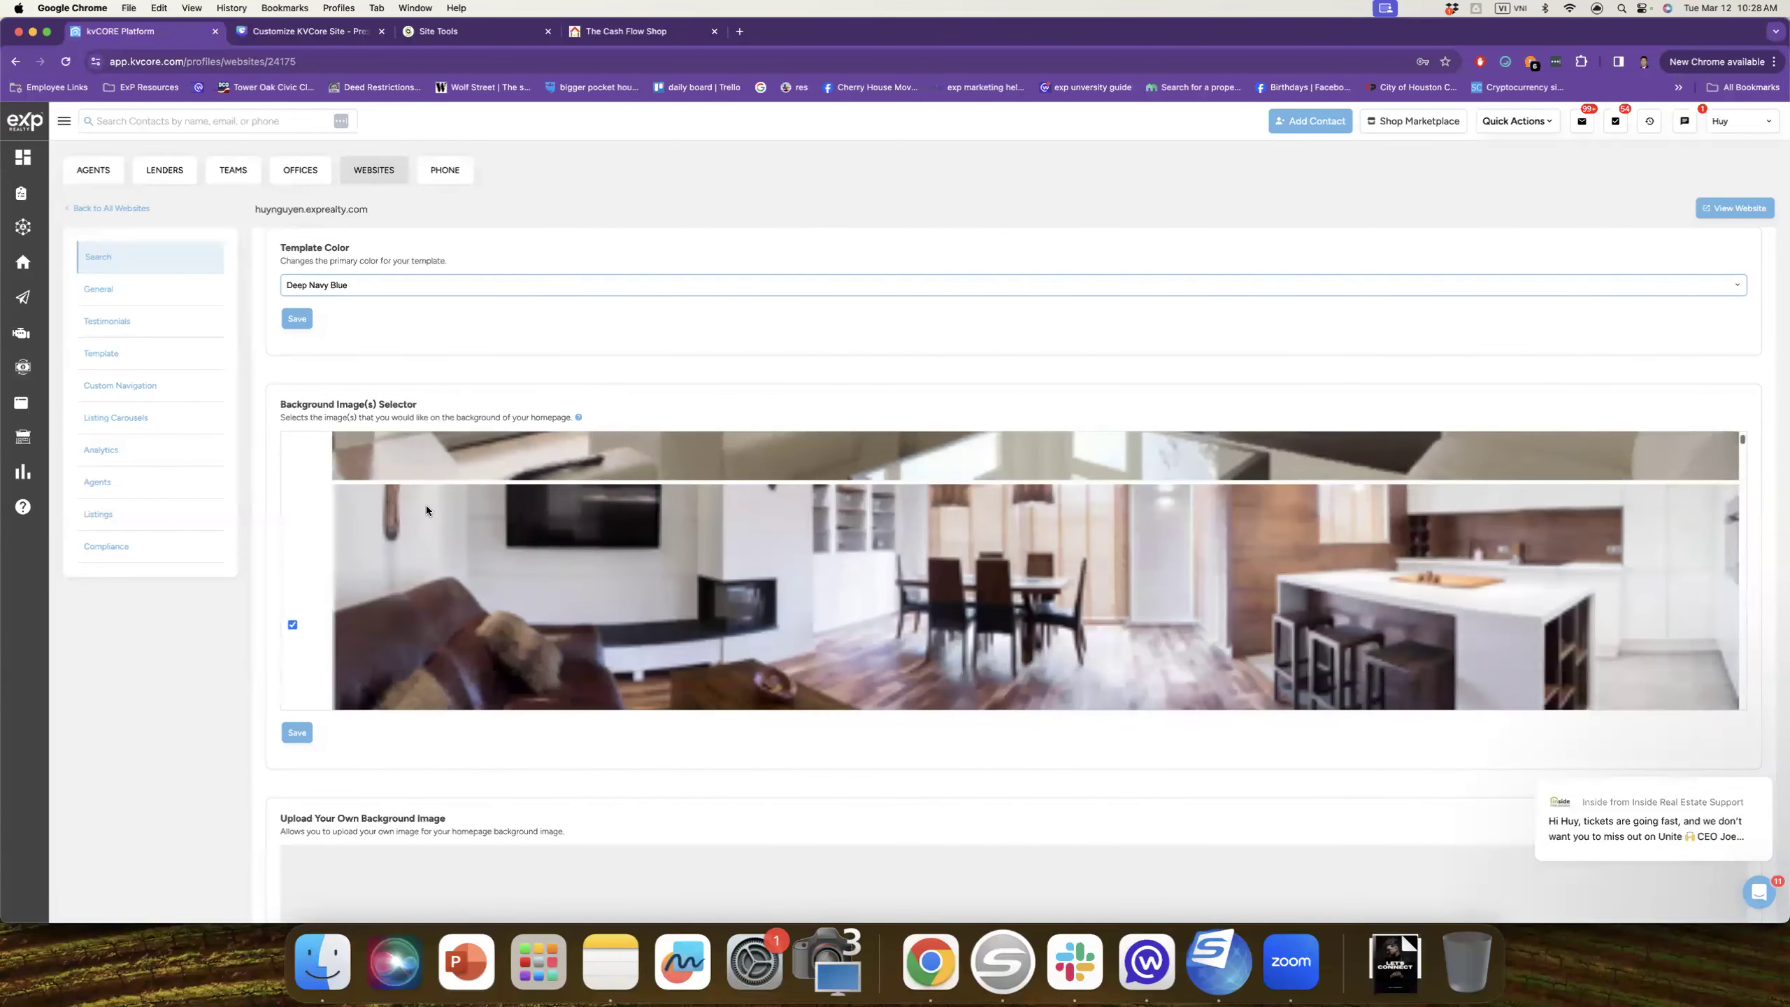
{"action": "scroll", "coordinate": [431, 504], "scroll_direction": "down", "scroll_amount": 2}
{"action": "scroll", "coordinate": [461, 513], "scroll_direction": "down", "scroll_amount": 5}
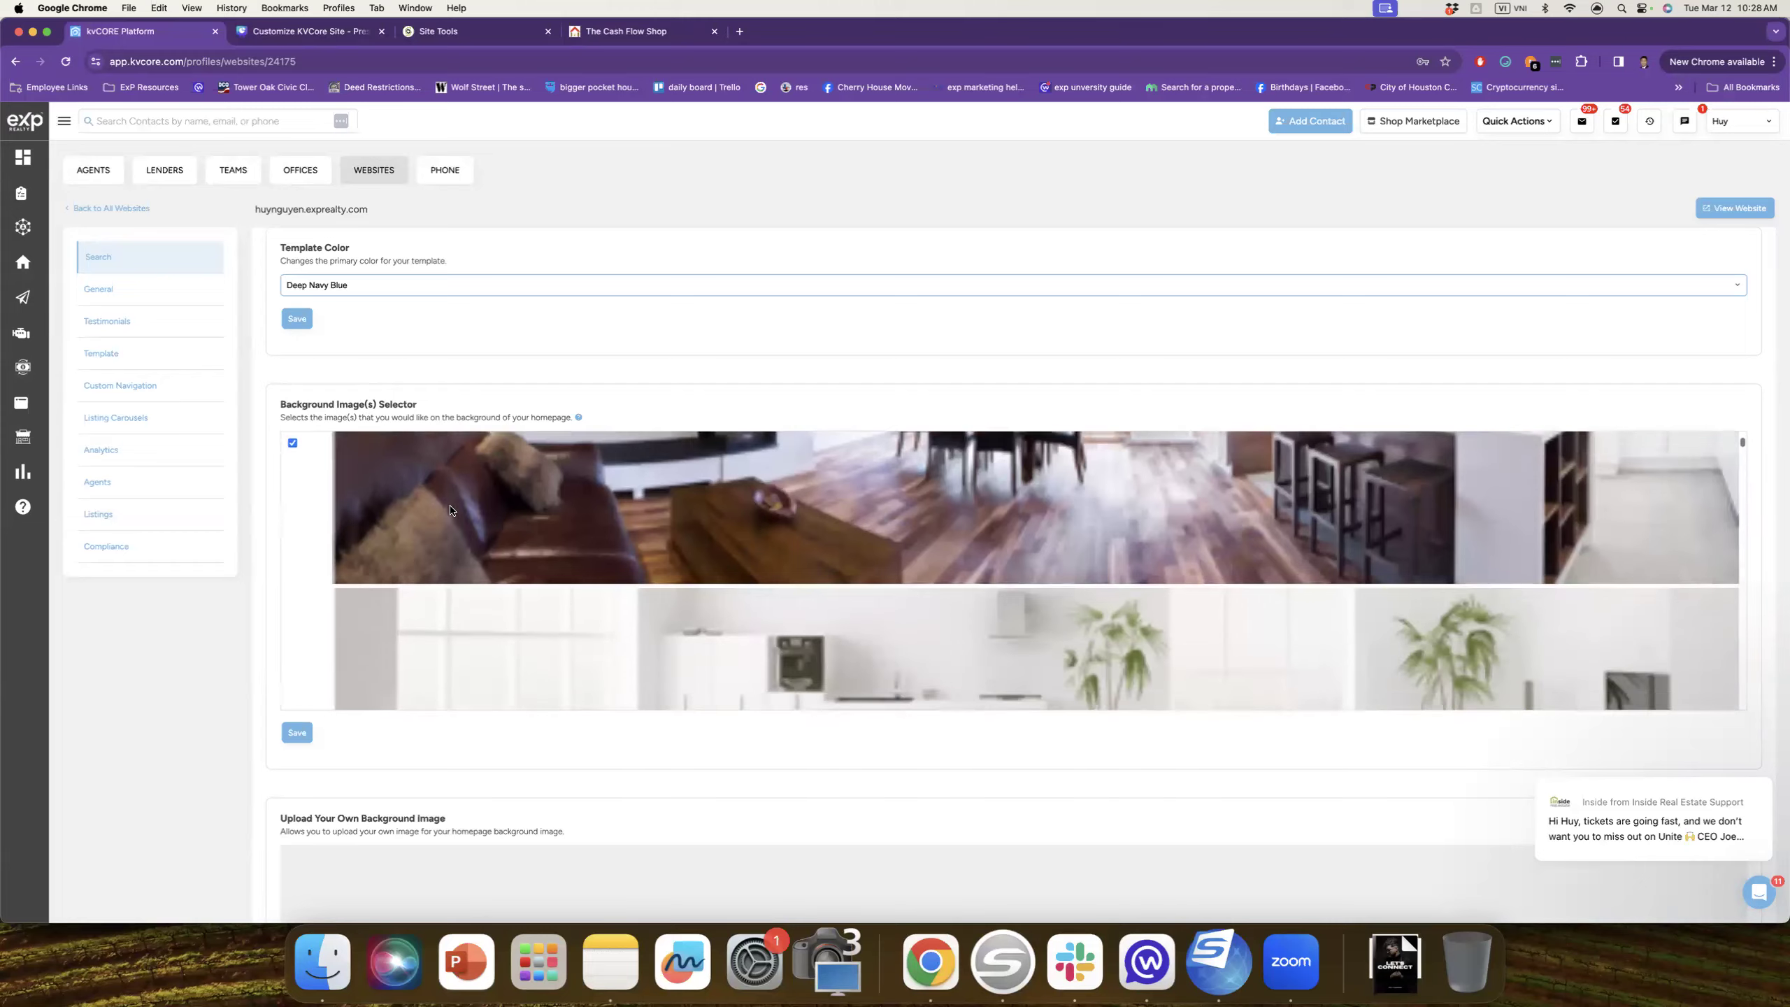
{"action": "scroll", "coordinate": [416, 520], "scroll_direction": "down", "scroll_amount": 10}
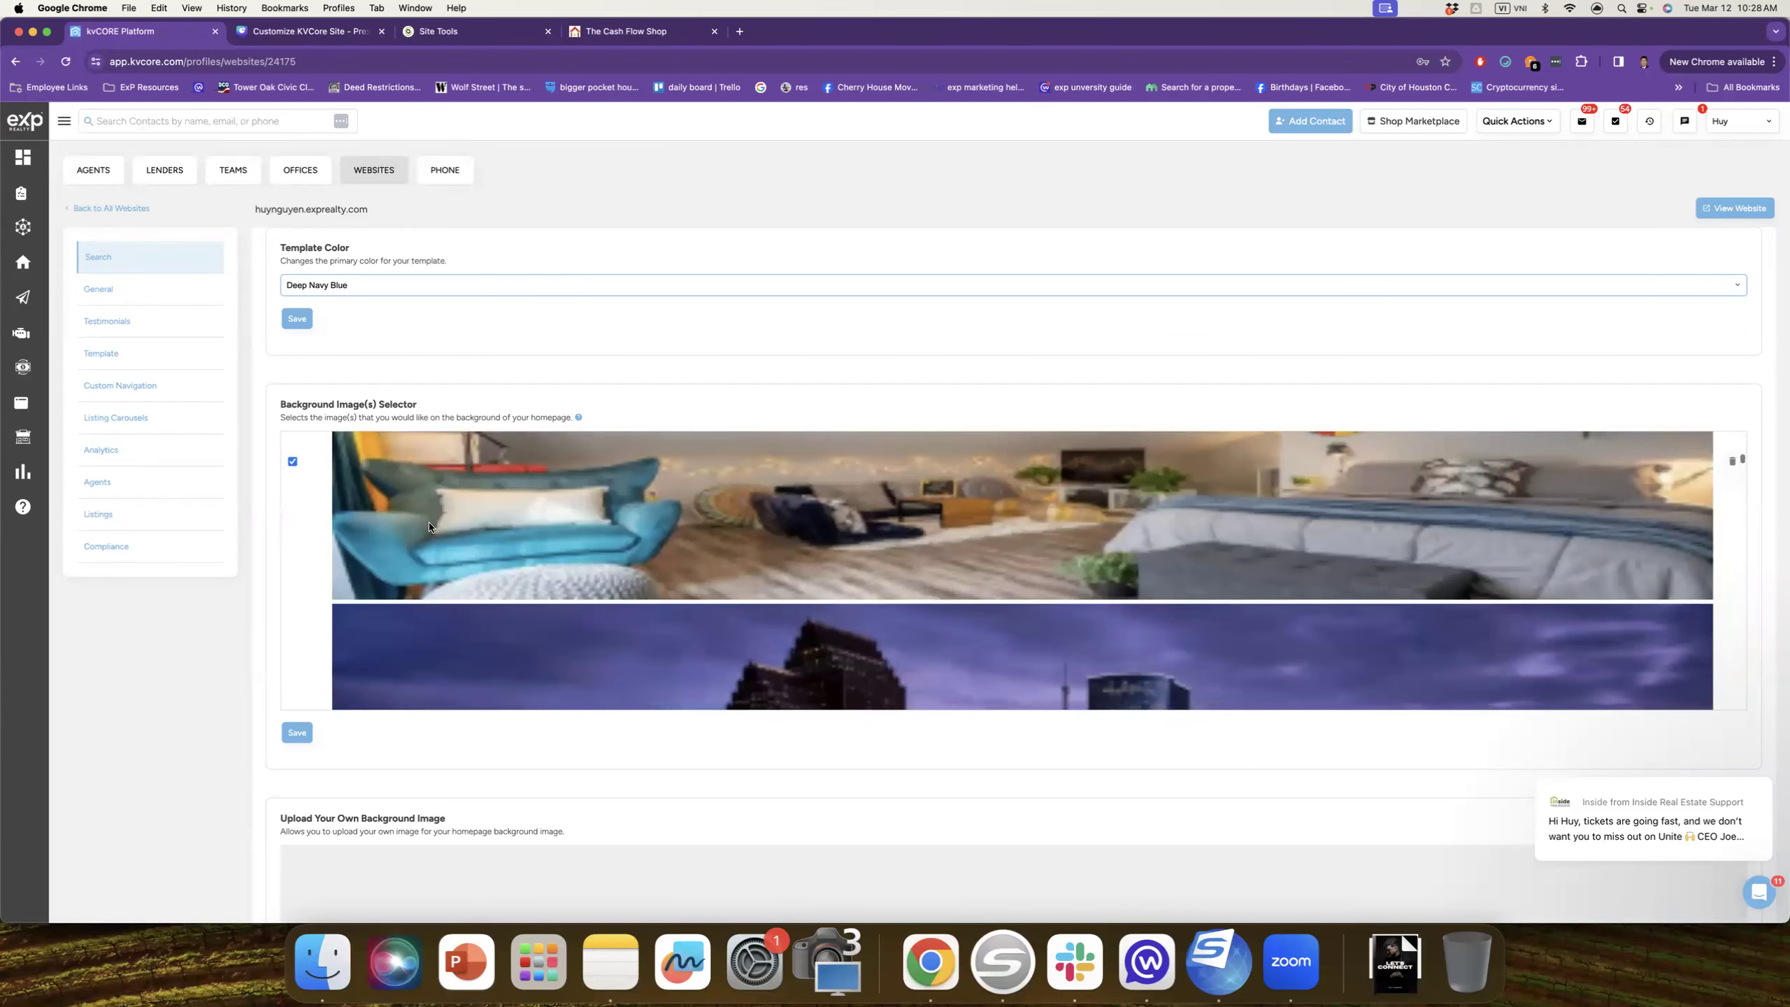
{"action": "scroll", "coordinate": [353, 534], "scroll_direction": "up", "scroll_amount": 1}
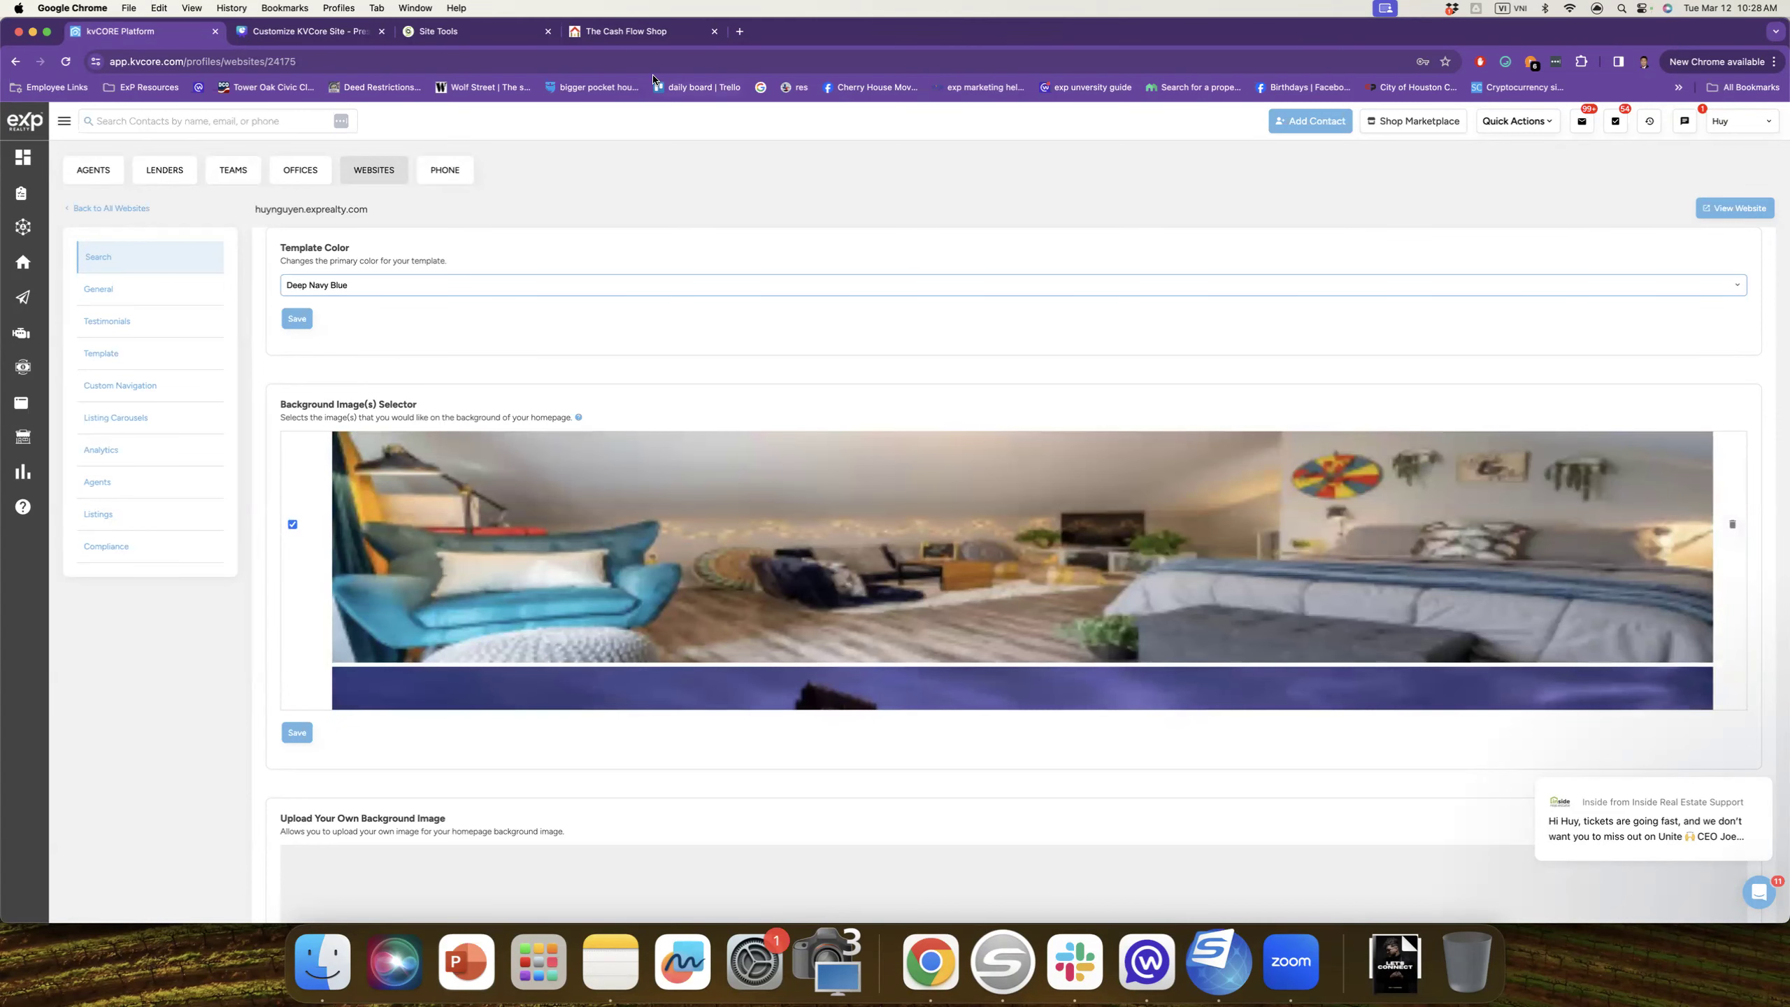
{"action": "left_click", "coordinate": [630, 32]}
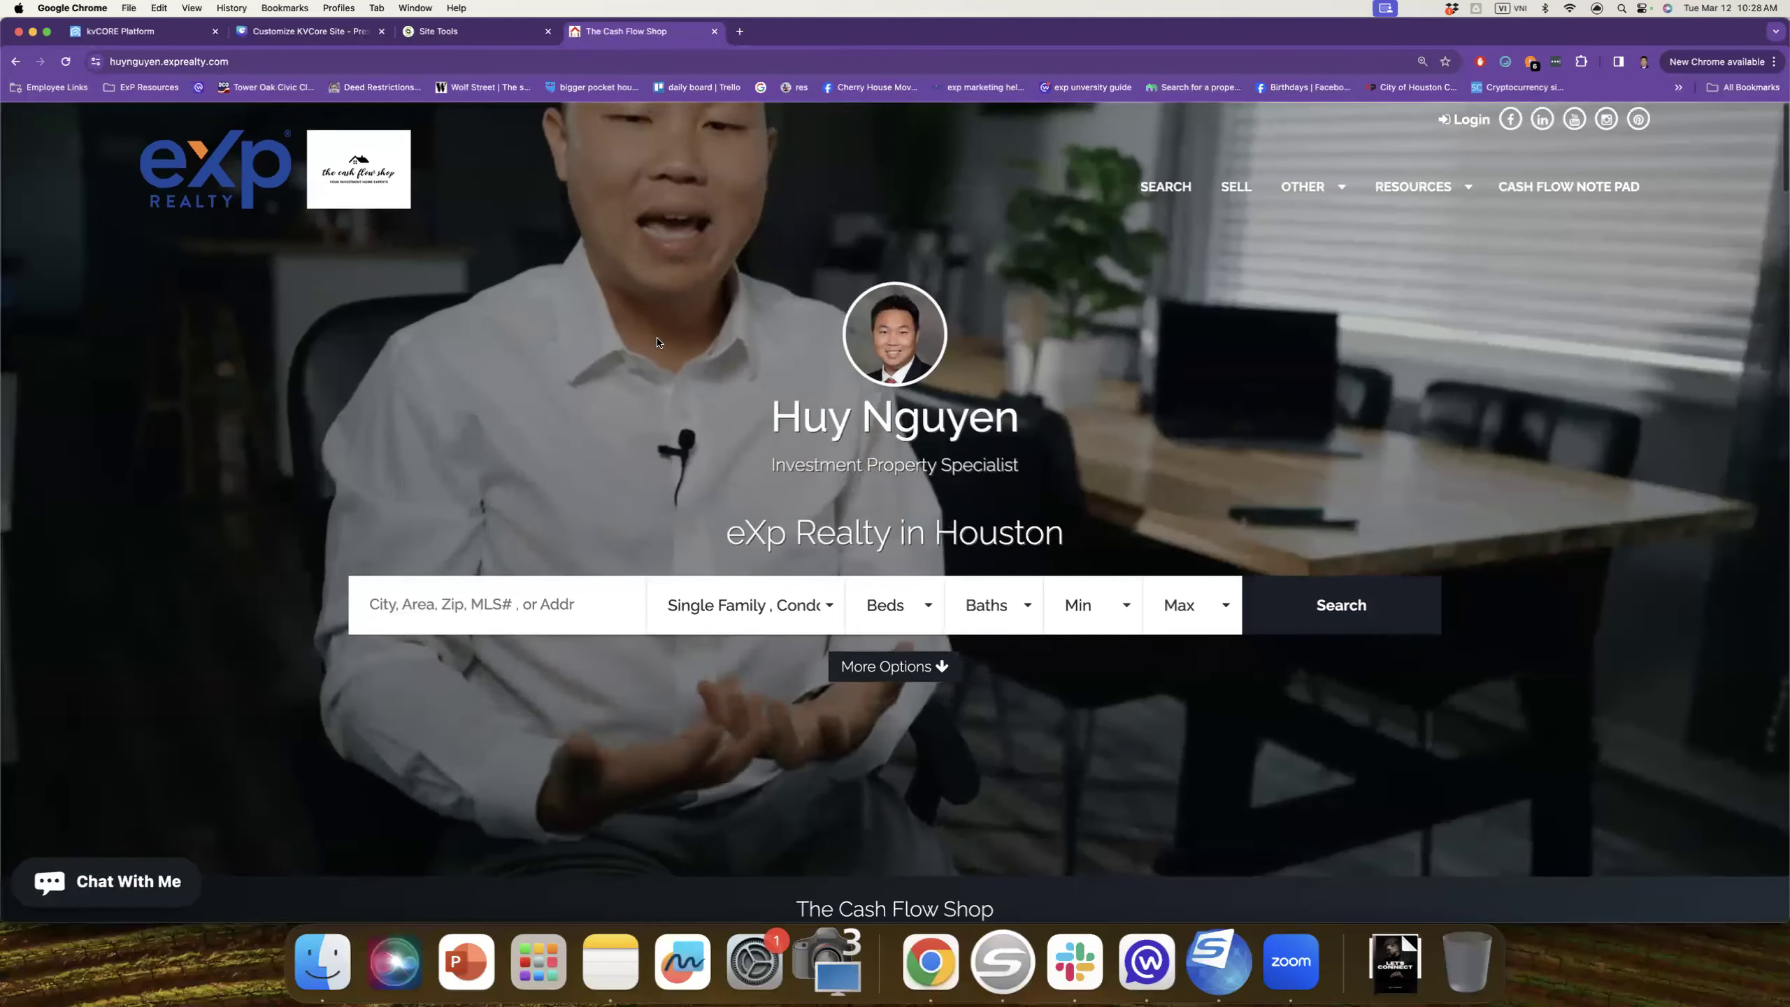
{"action": "scroll", "coordinate": [740, 375], "scroll_direction": "down", "scroll_amount": 3}
{"action": "scroll", "coordinate": [740, 375], "scroll_direction": "down", "scroll_amount": 3}
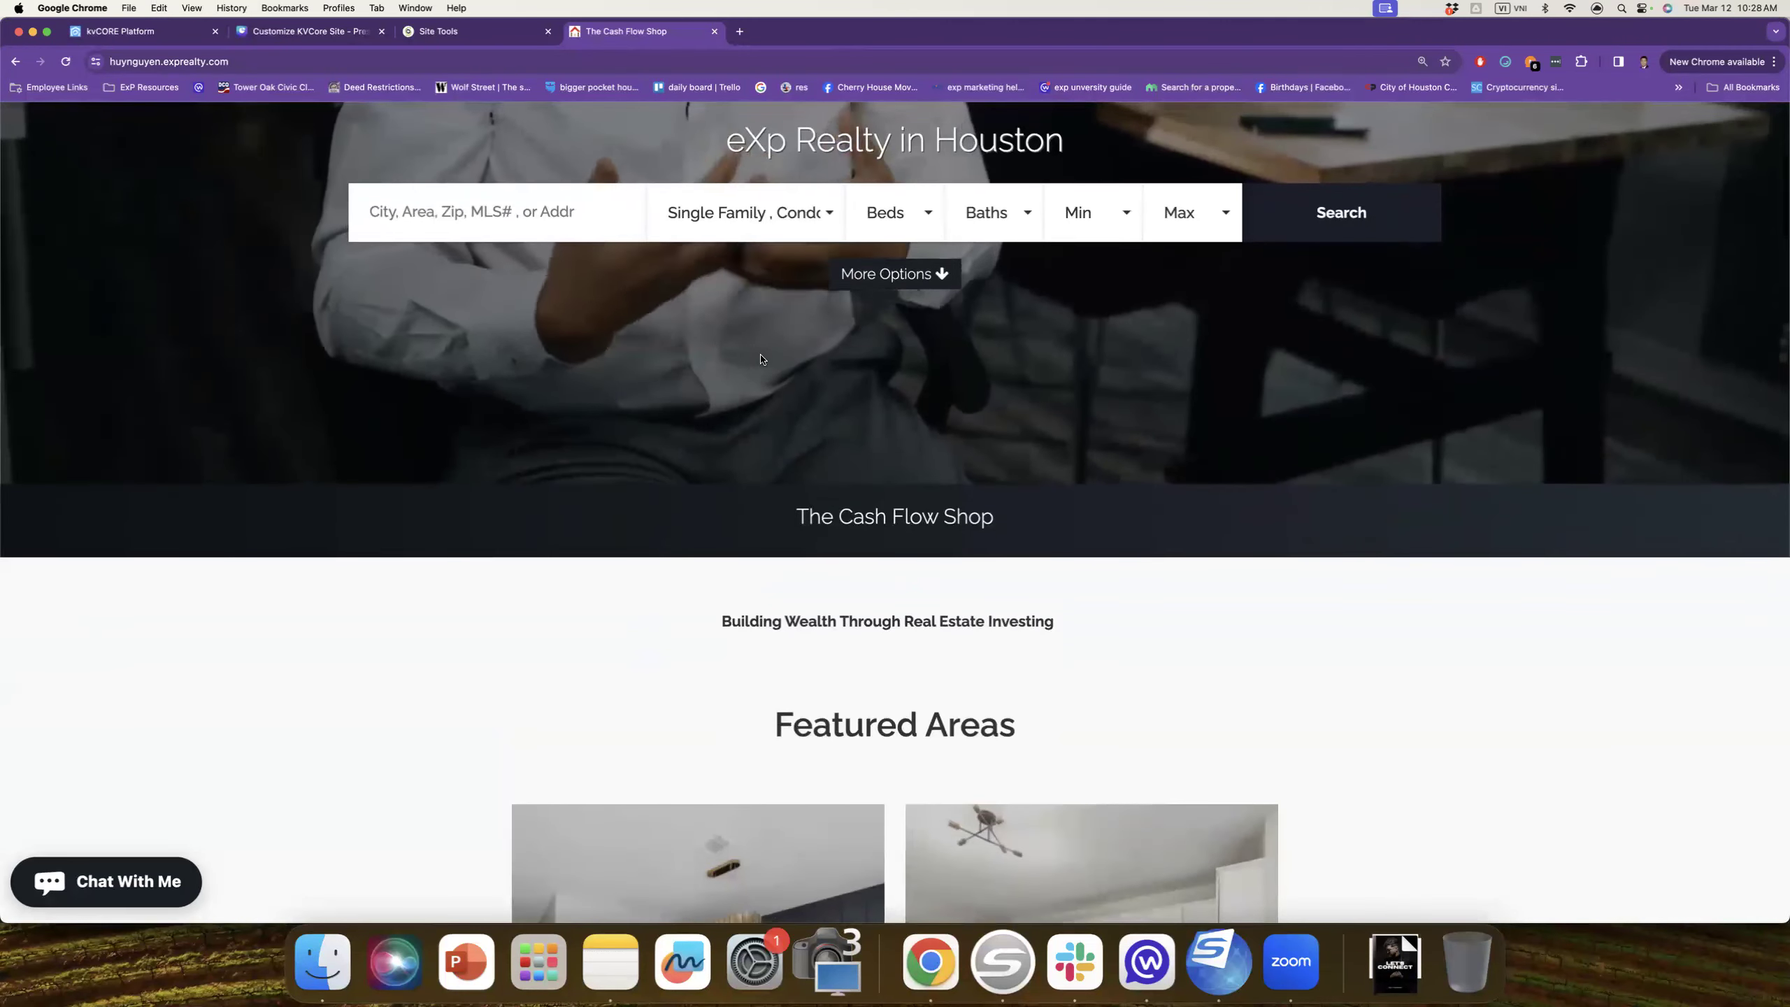
{"action": "scroll", "coordinate": [613, 233], "scroll_direction": "up", "scroll_amount": 2}
{"action": "scroll", "coordinate": [613, 233], "scroll_direction": "up", "scroll_amount": 4}
{"action": "key", "text": "ctrl+shift+Tab"}
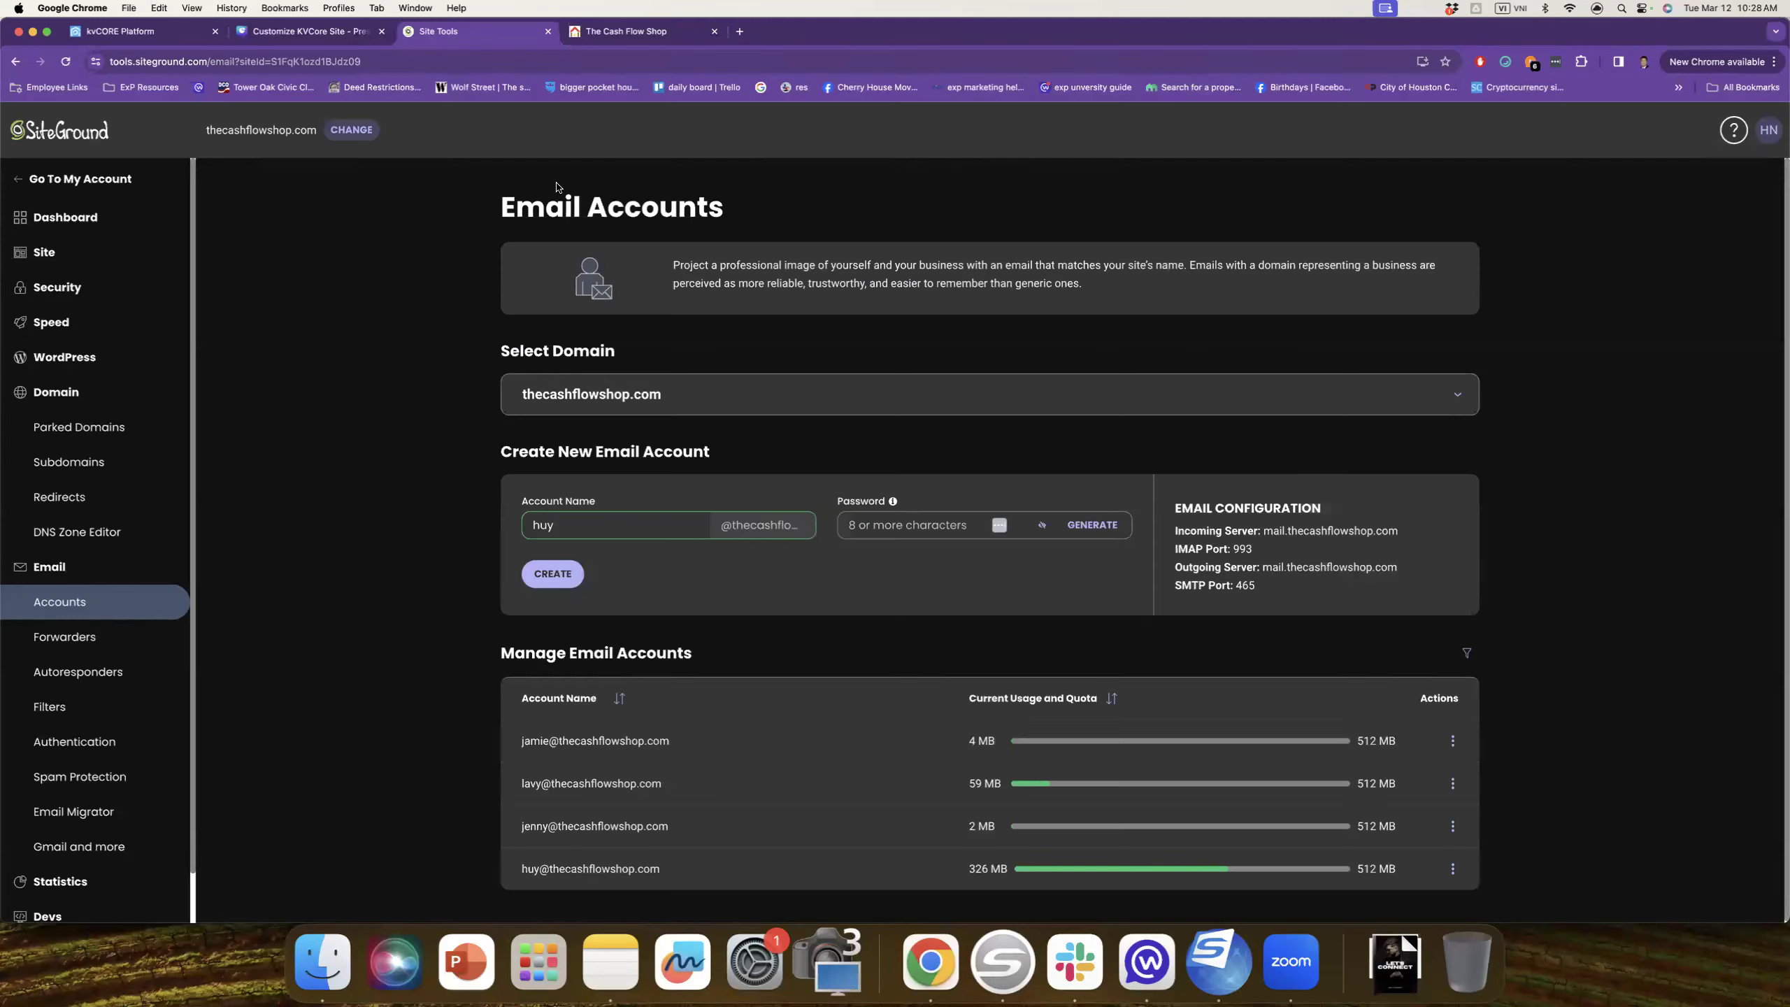
{"action": "key", "text": "ctrl+shift+Tab"}
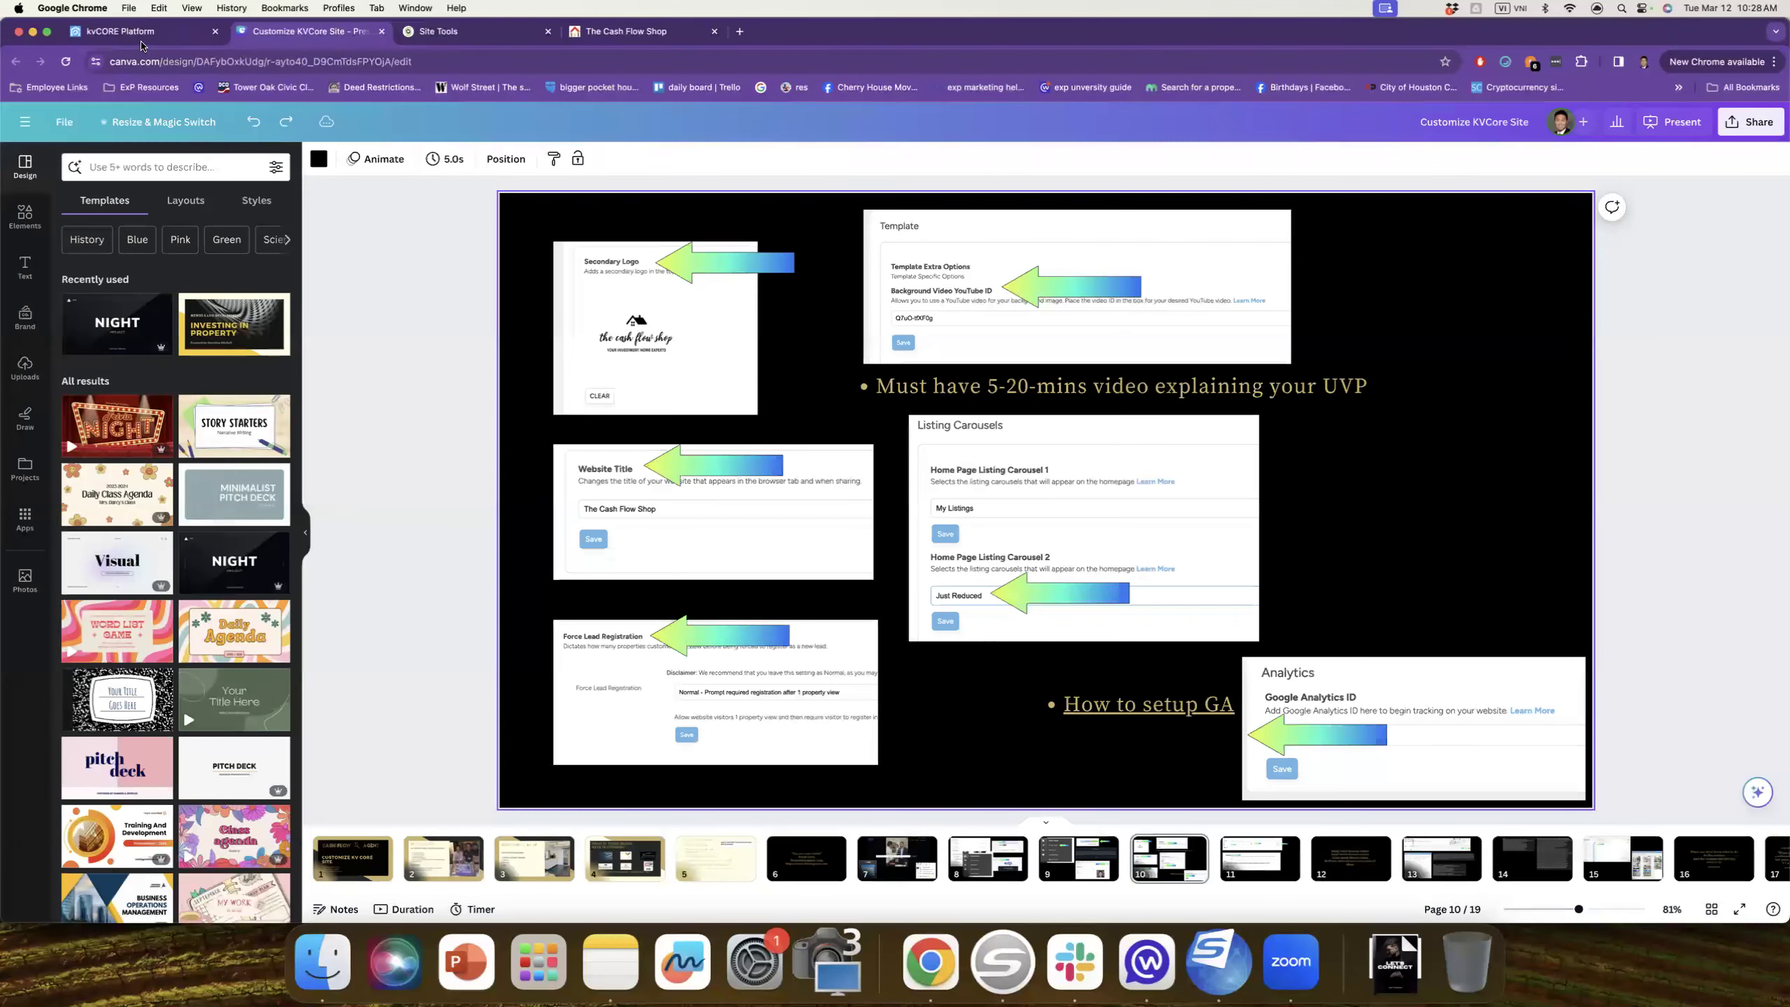
{"action": "key", "text": "ctrl+shift+Tab"}
{"action": "scroll", "coordinate": [698, 540], "scroll_direction": "up", "scroll_amount": 3}
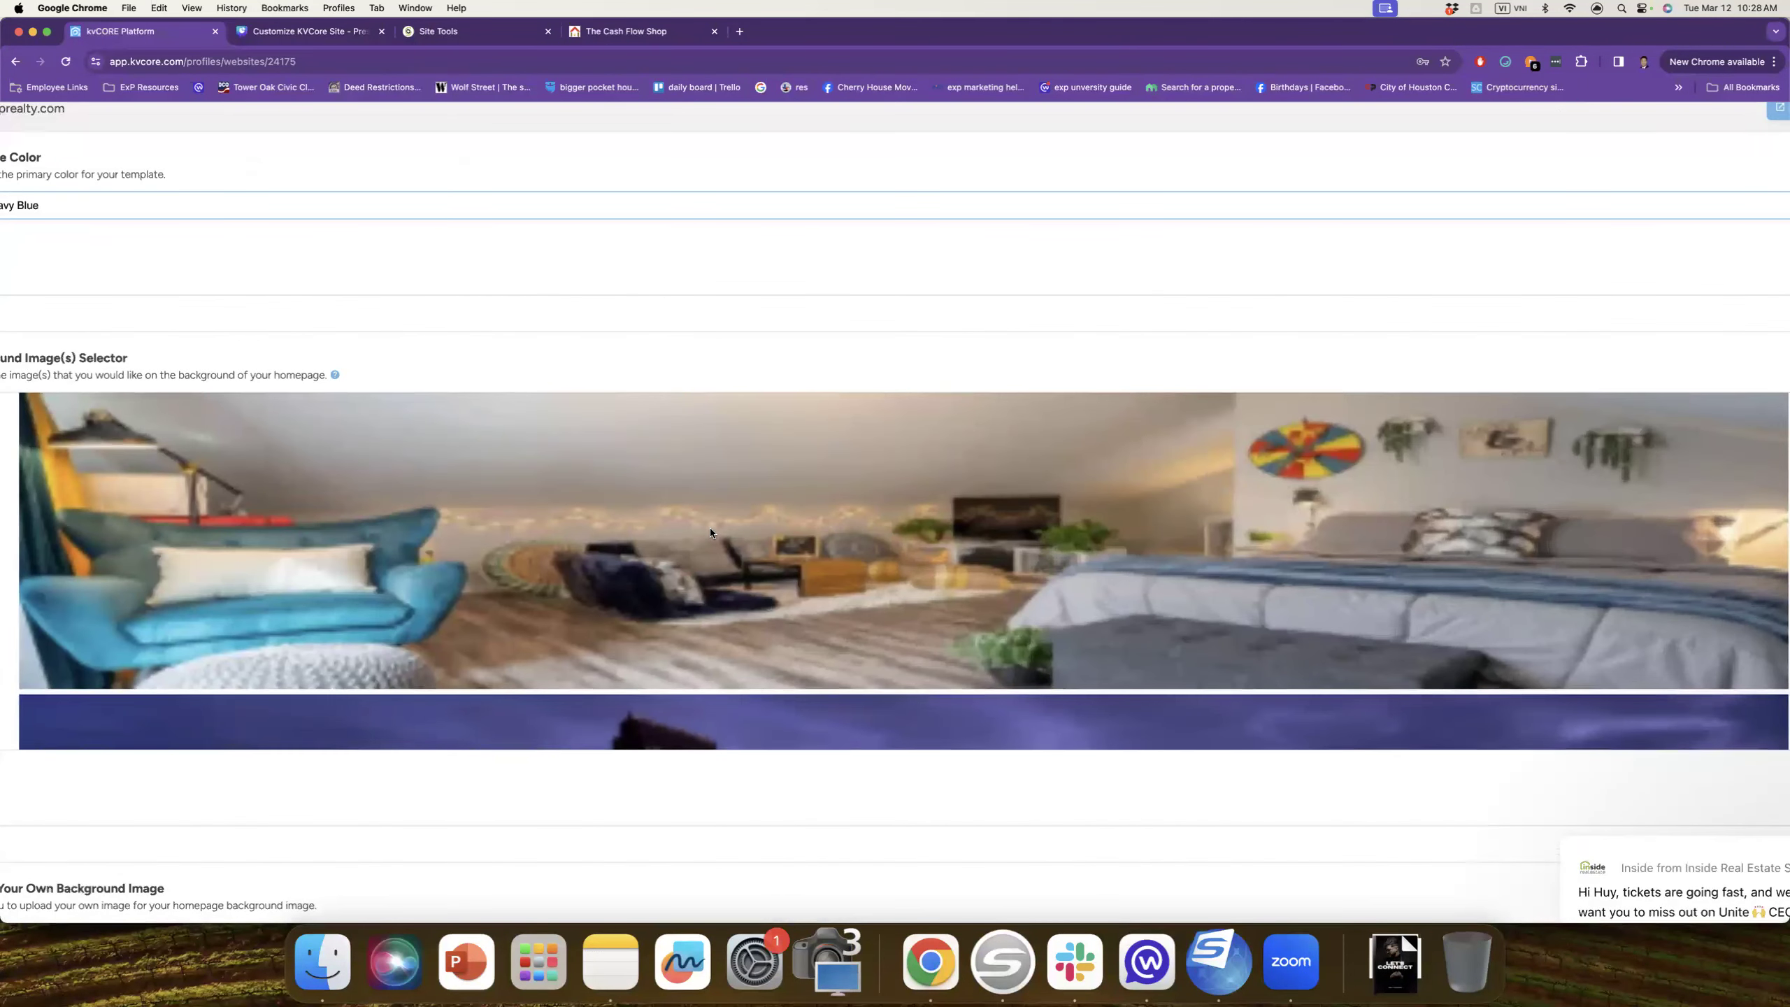
{"action": "scroll", "coordinate": [710, 527], "scroll_direction": "down", "scroll_amount": 3}
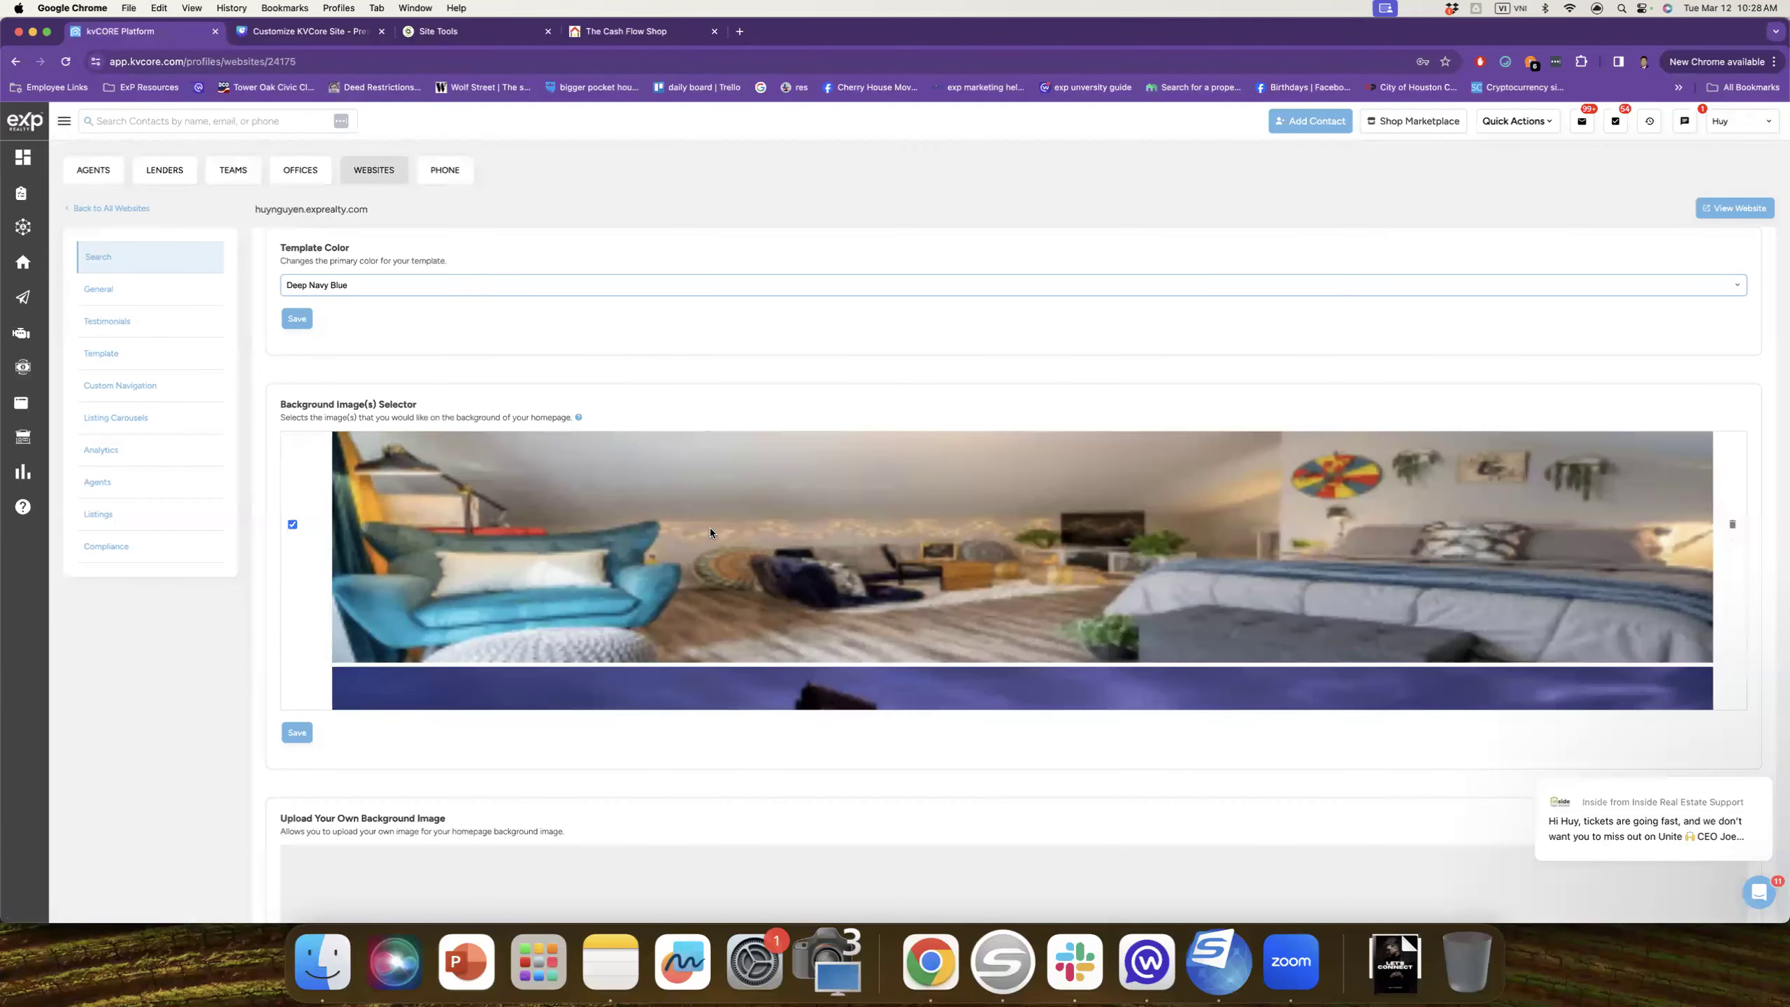
Step: Review Background Image(s), Secondary Logo and Hide settings, then view the live Cash Flow Shop homepage
{"action": "scroll", "coordinate": [710, 527], "scroll_direction": "down", "scroll_amount": 5}
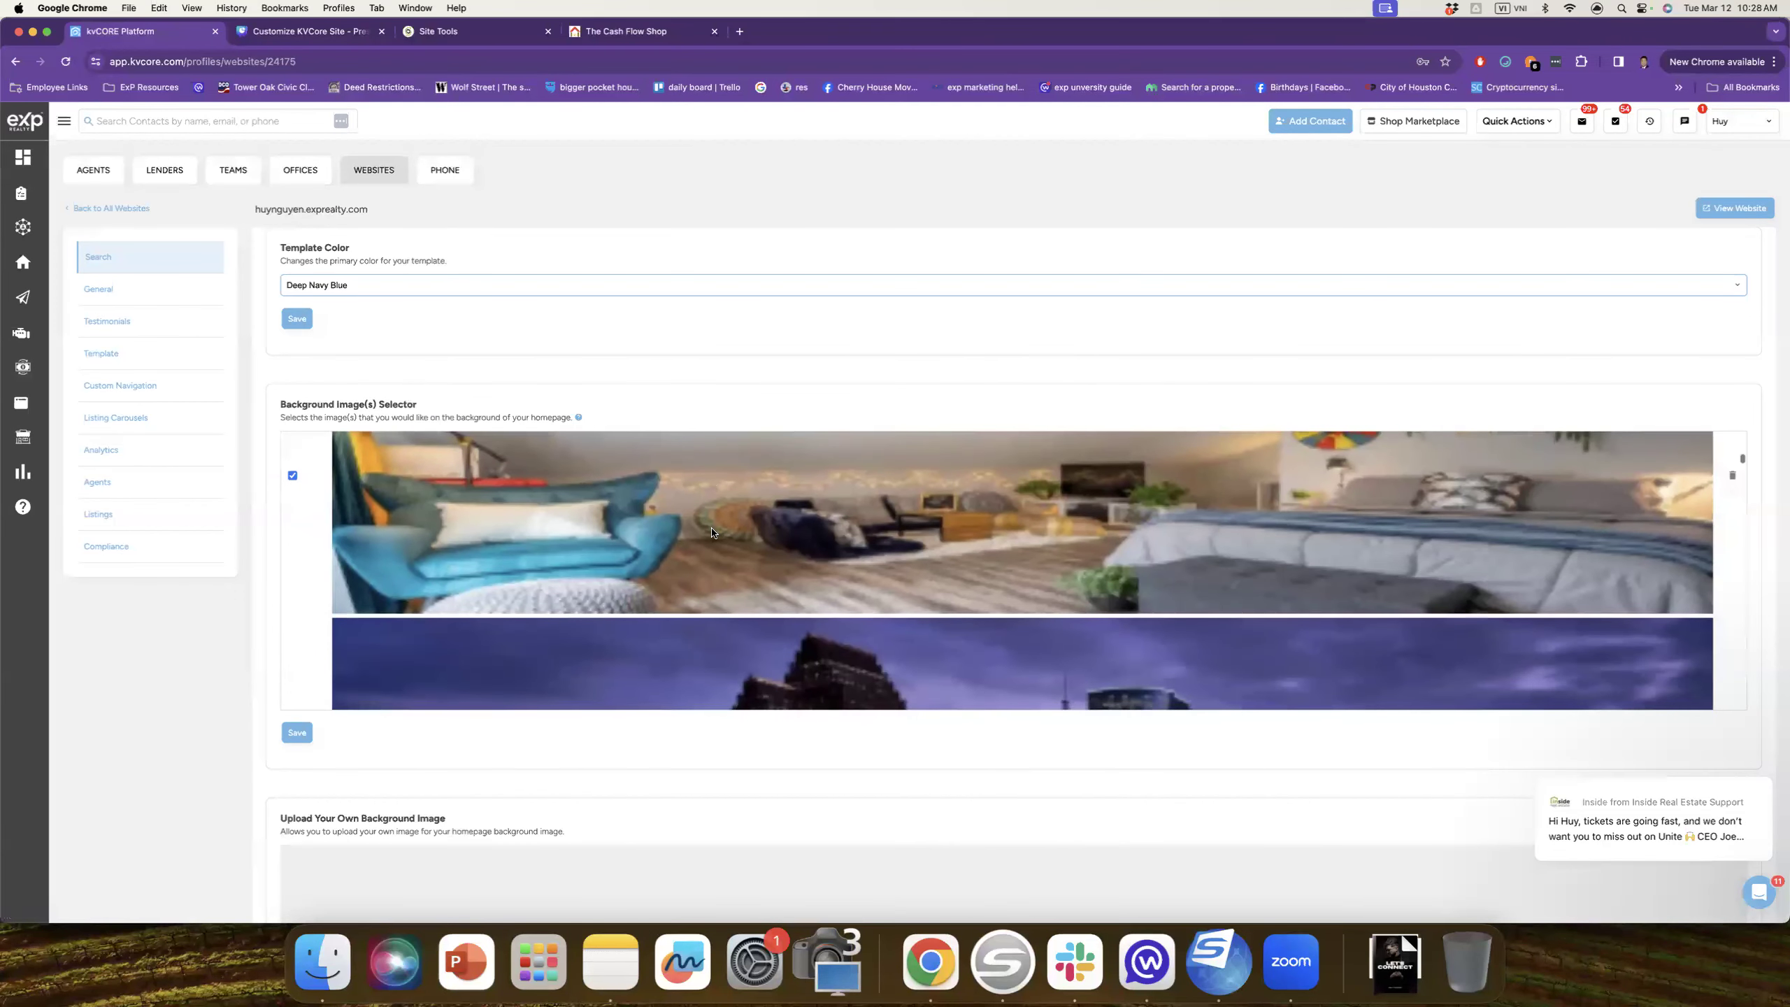
{"action": "scroll", "coordinate": [714, 537], "scroll_direction": "up", "scroll_amount": 4}
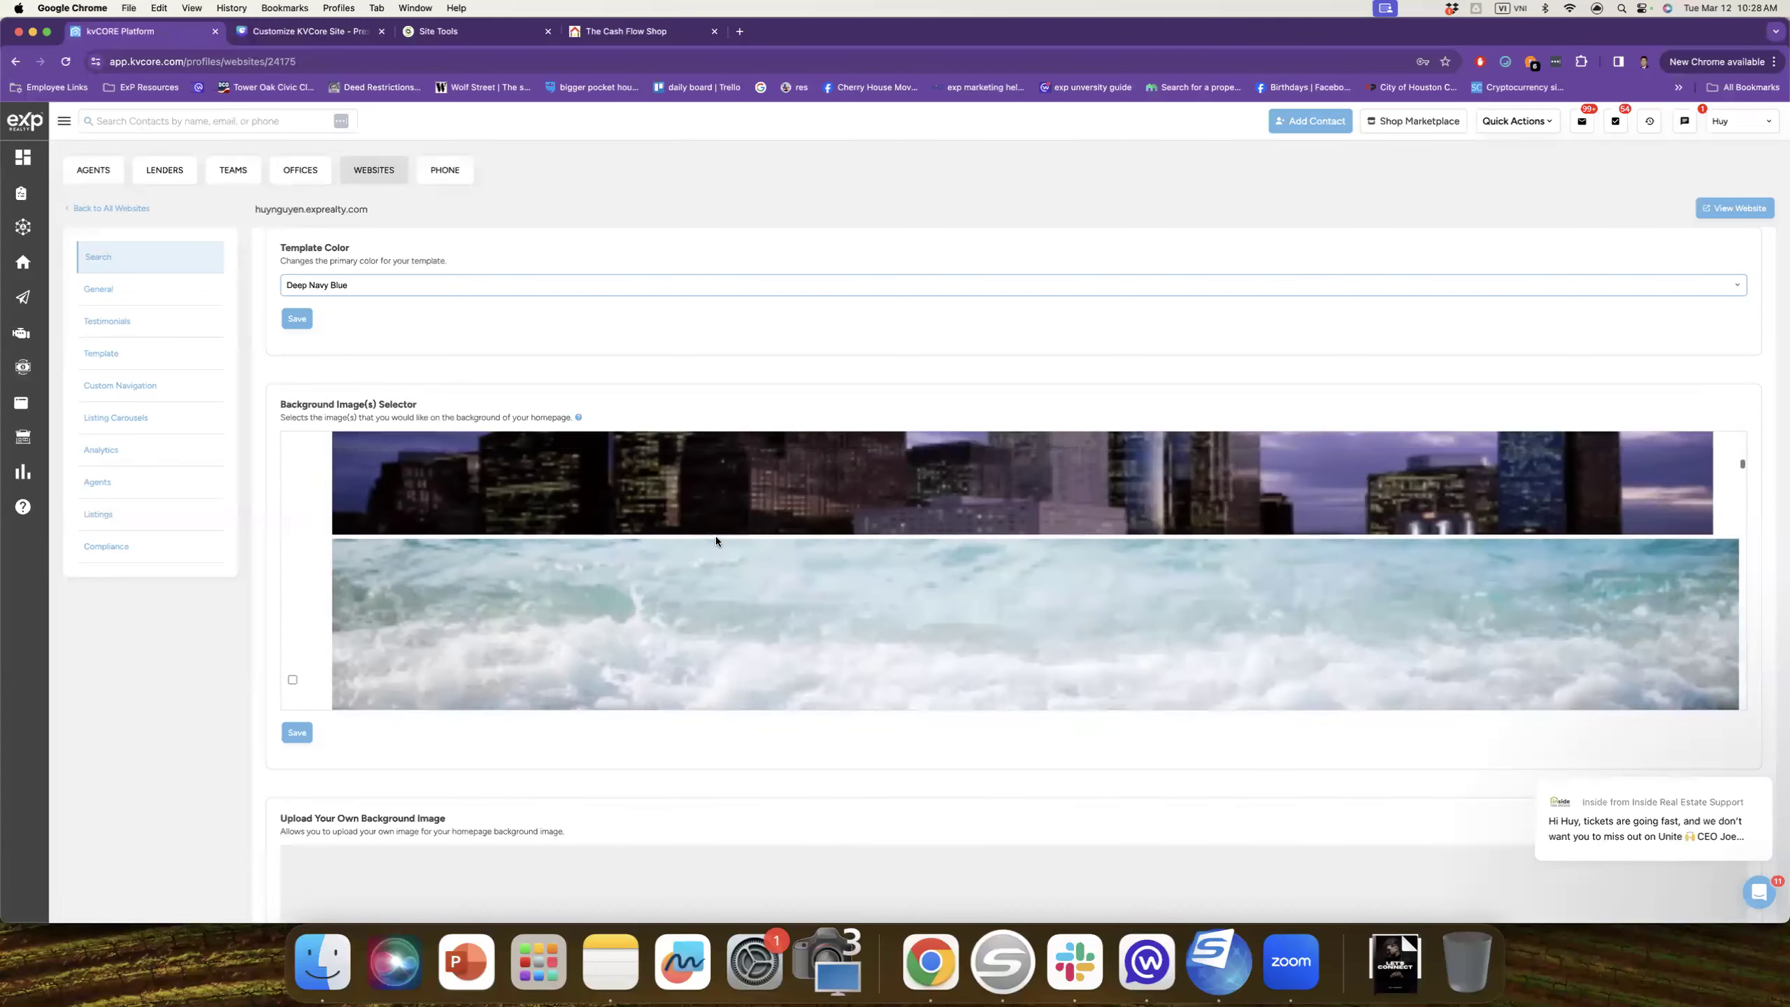
{"action": "left_click", "coordinate": [425, 392]}
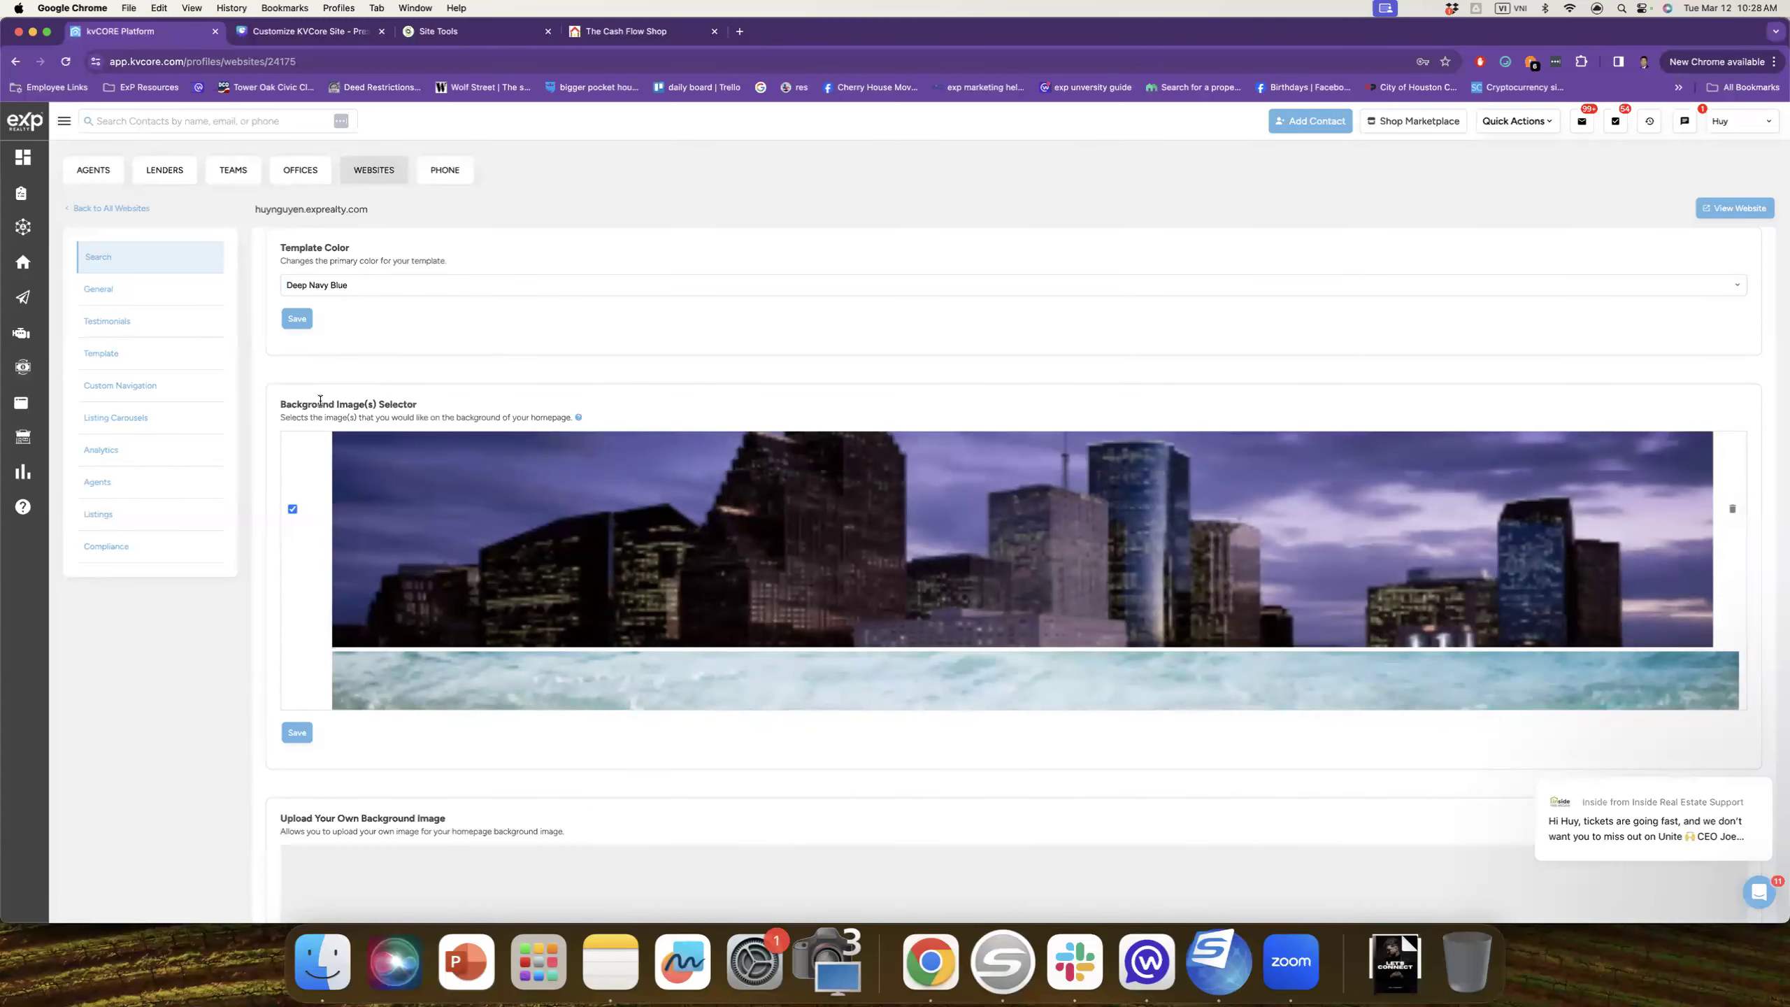
{"action": "scroll", "coordinate": [321, 402], "scroll_direction": "down", "scroll_amount": 3}
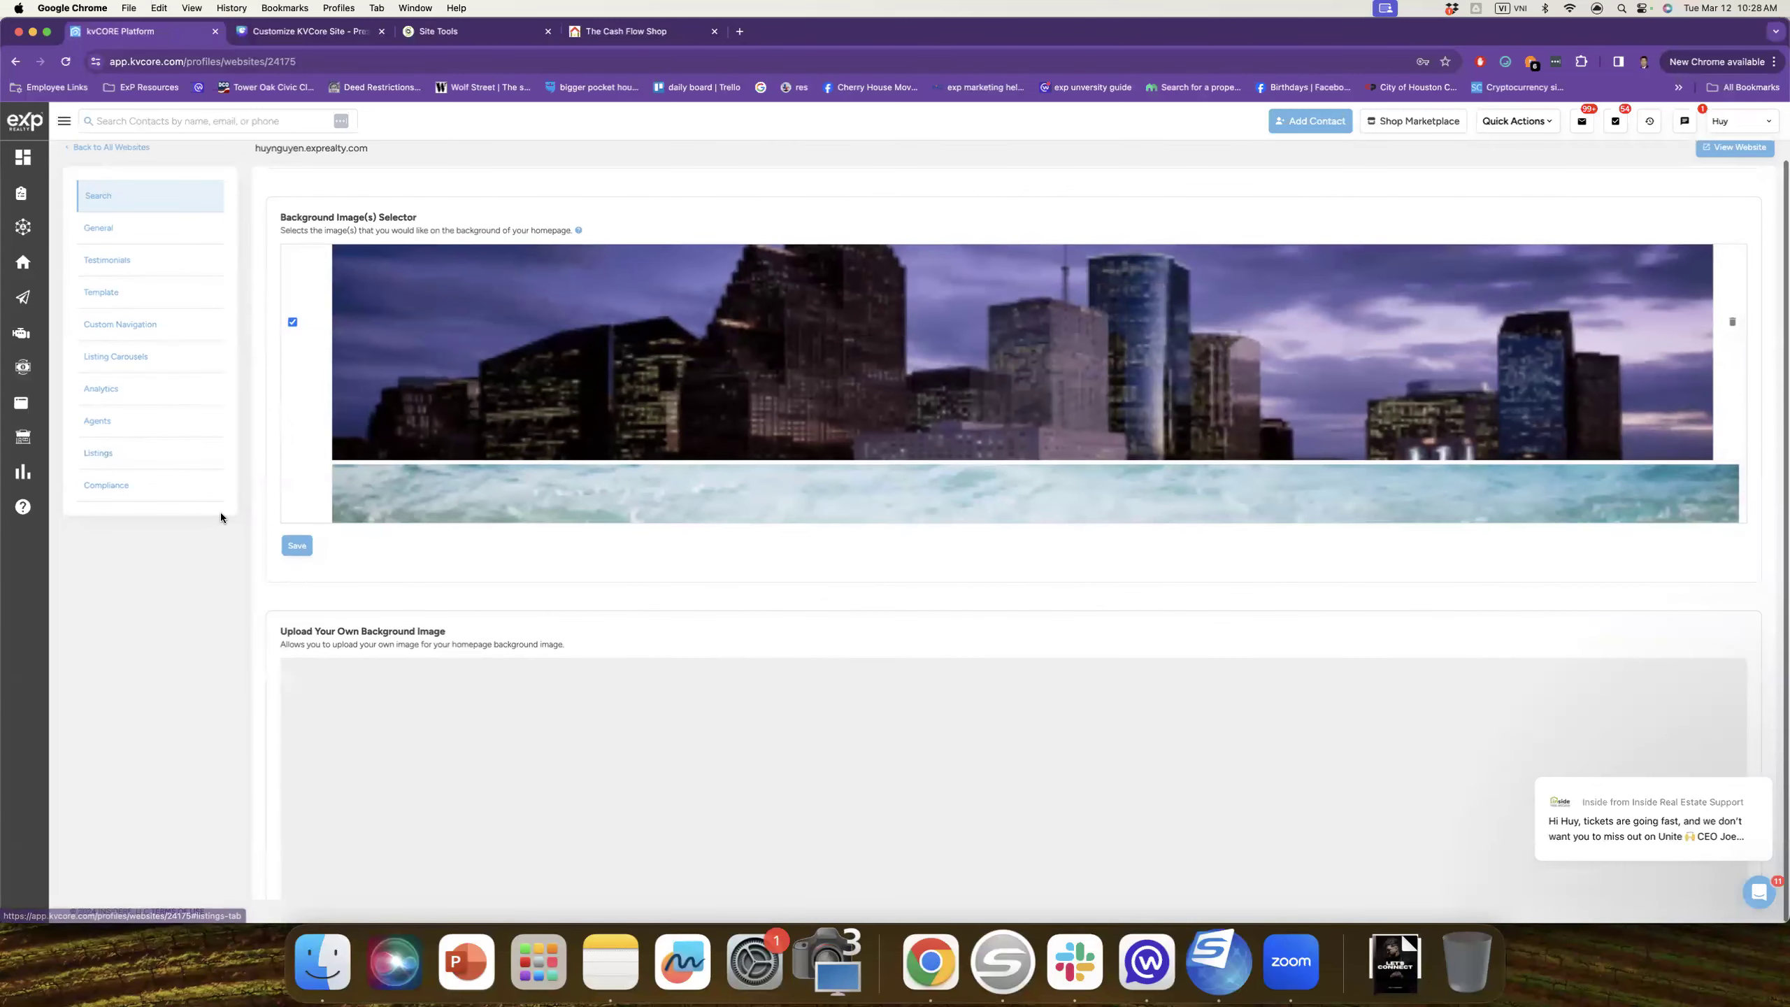
{"action": "scroll", "coordinate": [353, 569], "scroll_direction": "down", "scroll_amount": 10}
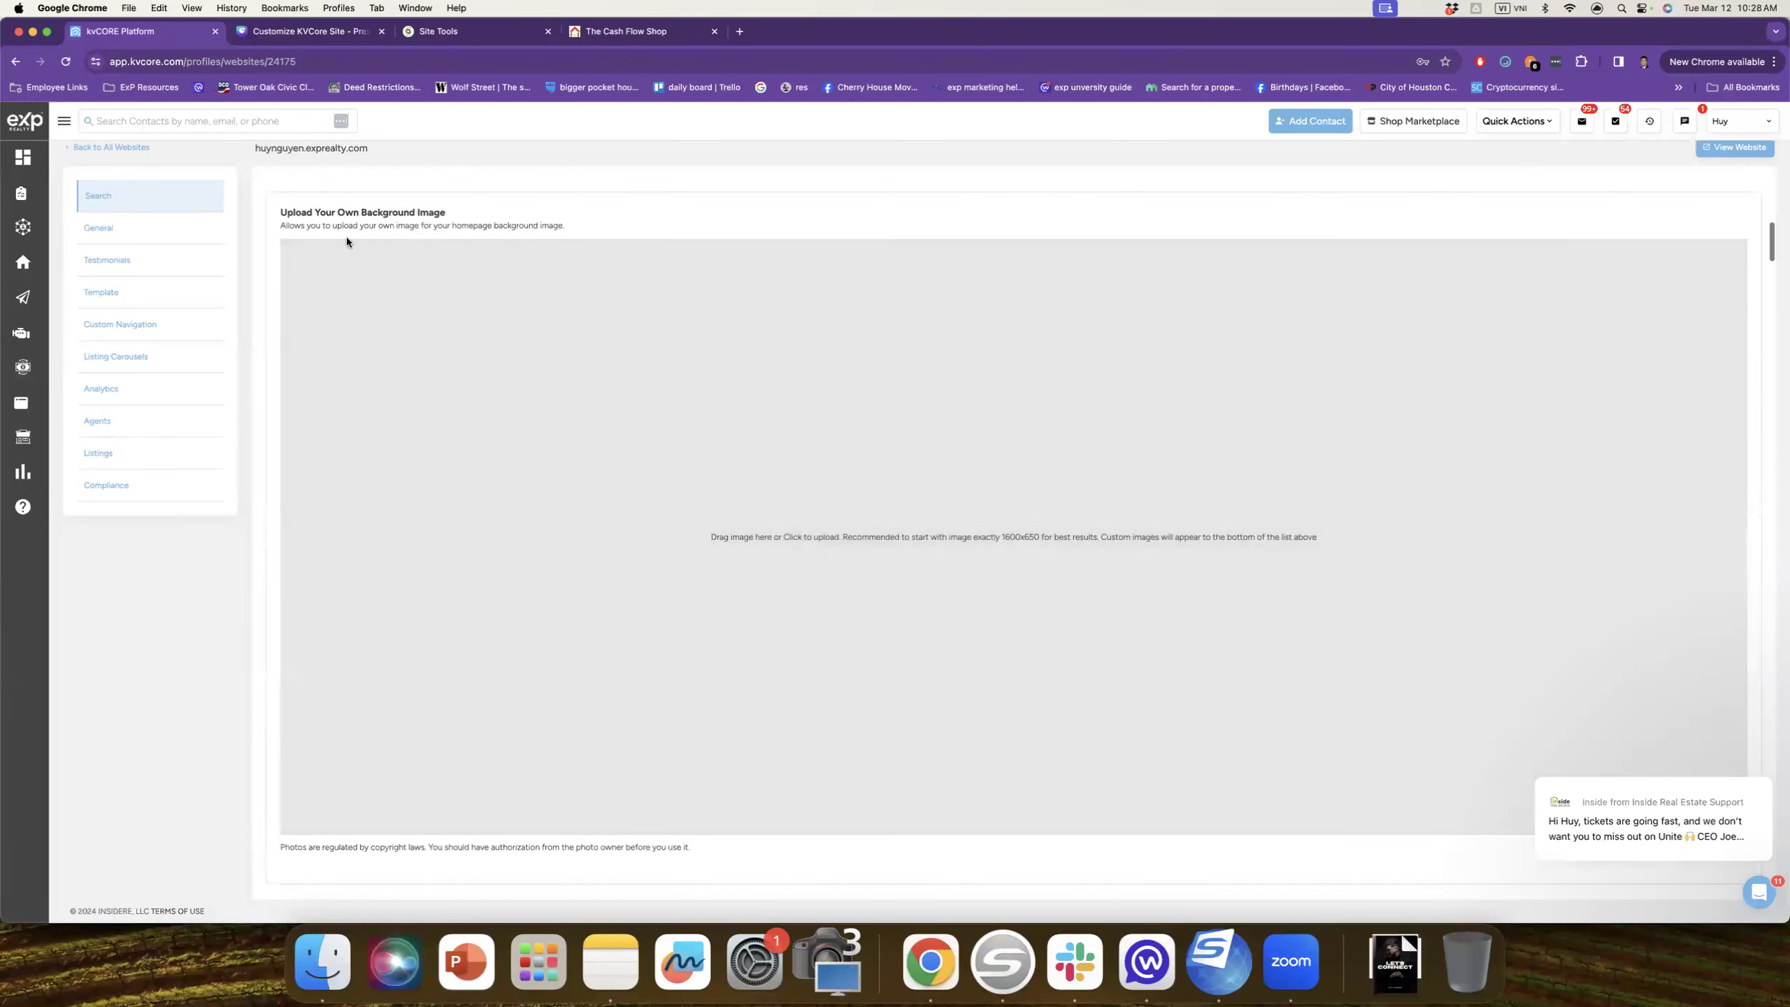
{"action": "scroll", "coordinate": [447, 374], "scroll_direction": "down", "scroll_amount": 5}
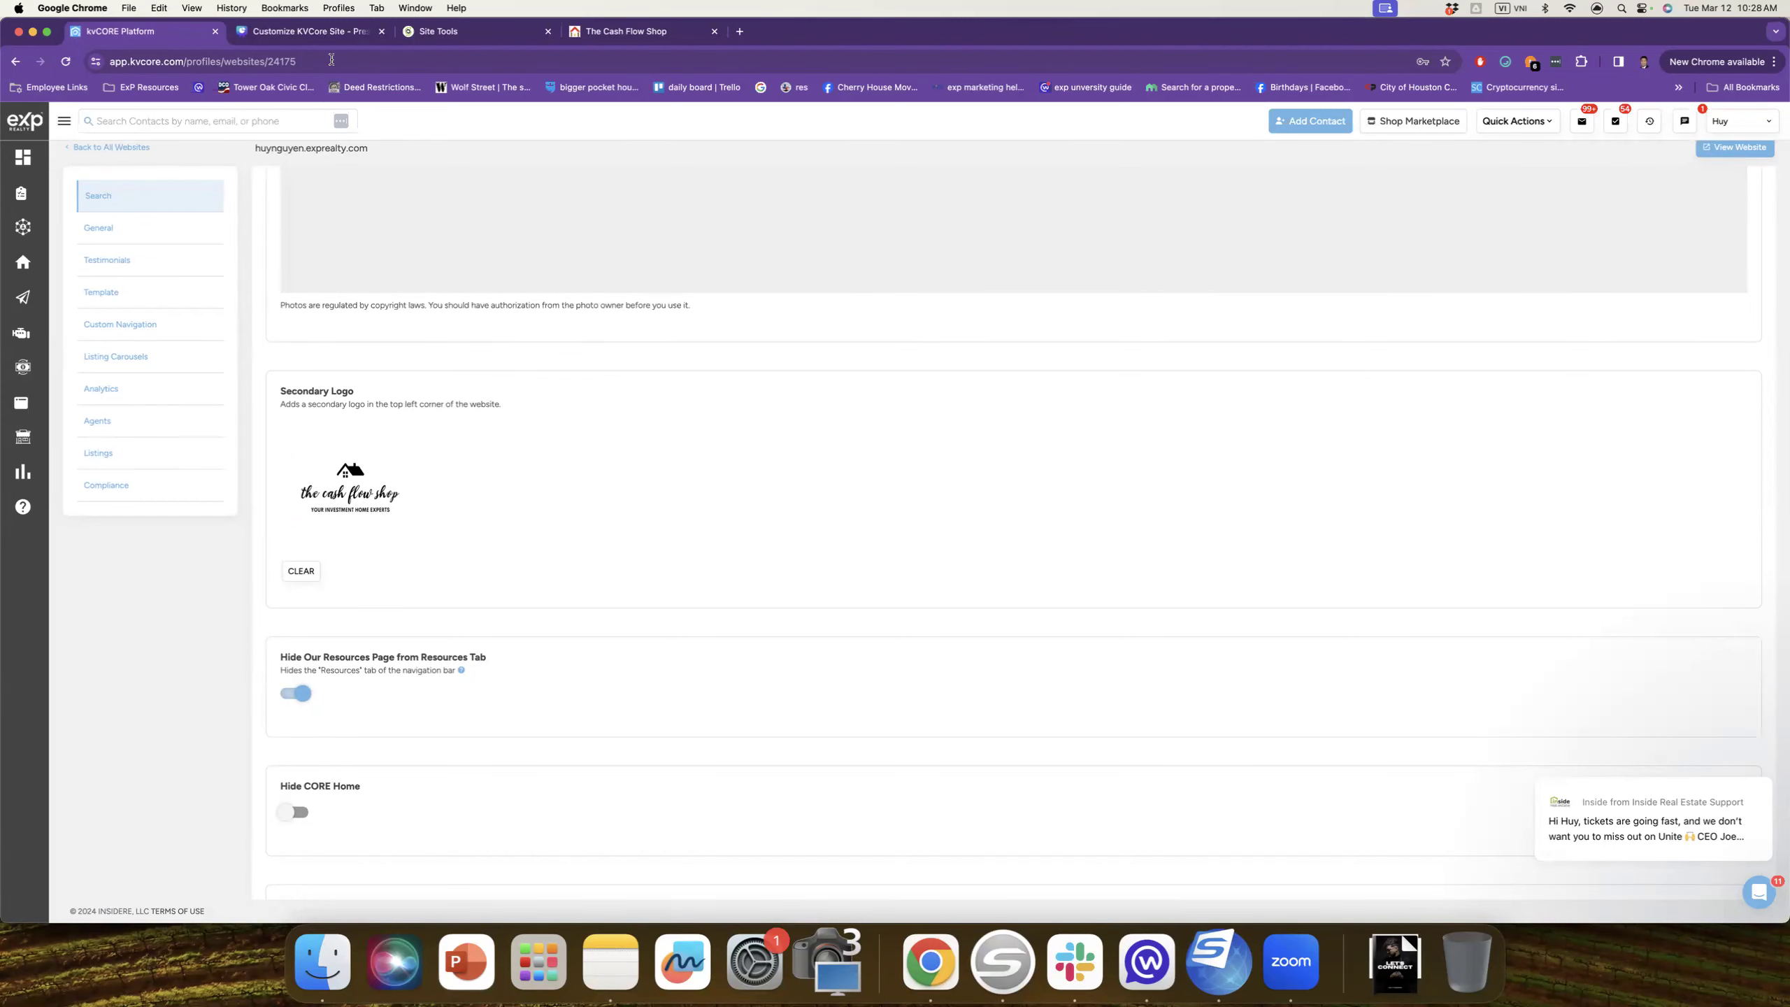
{"action": "left_click", "coordinate": [677, 31]}
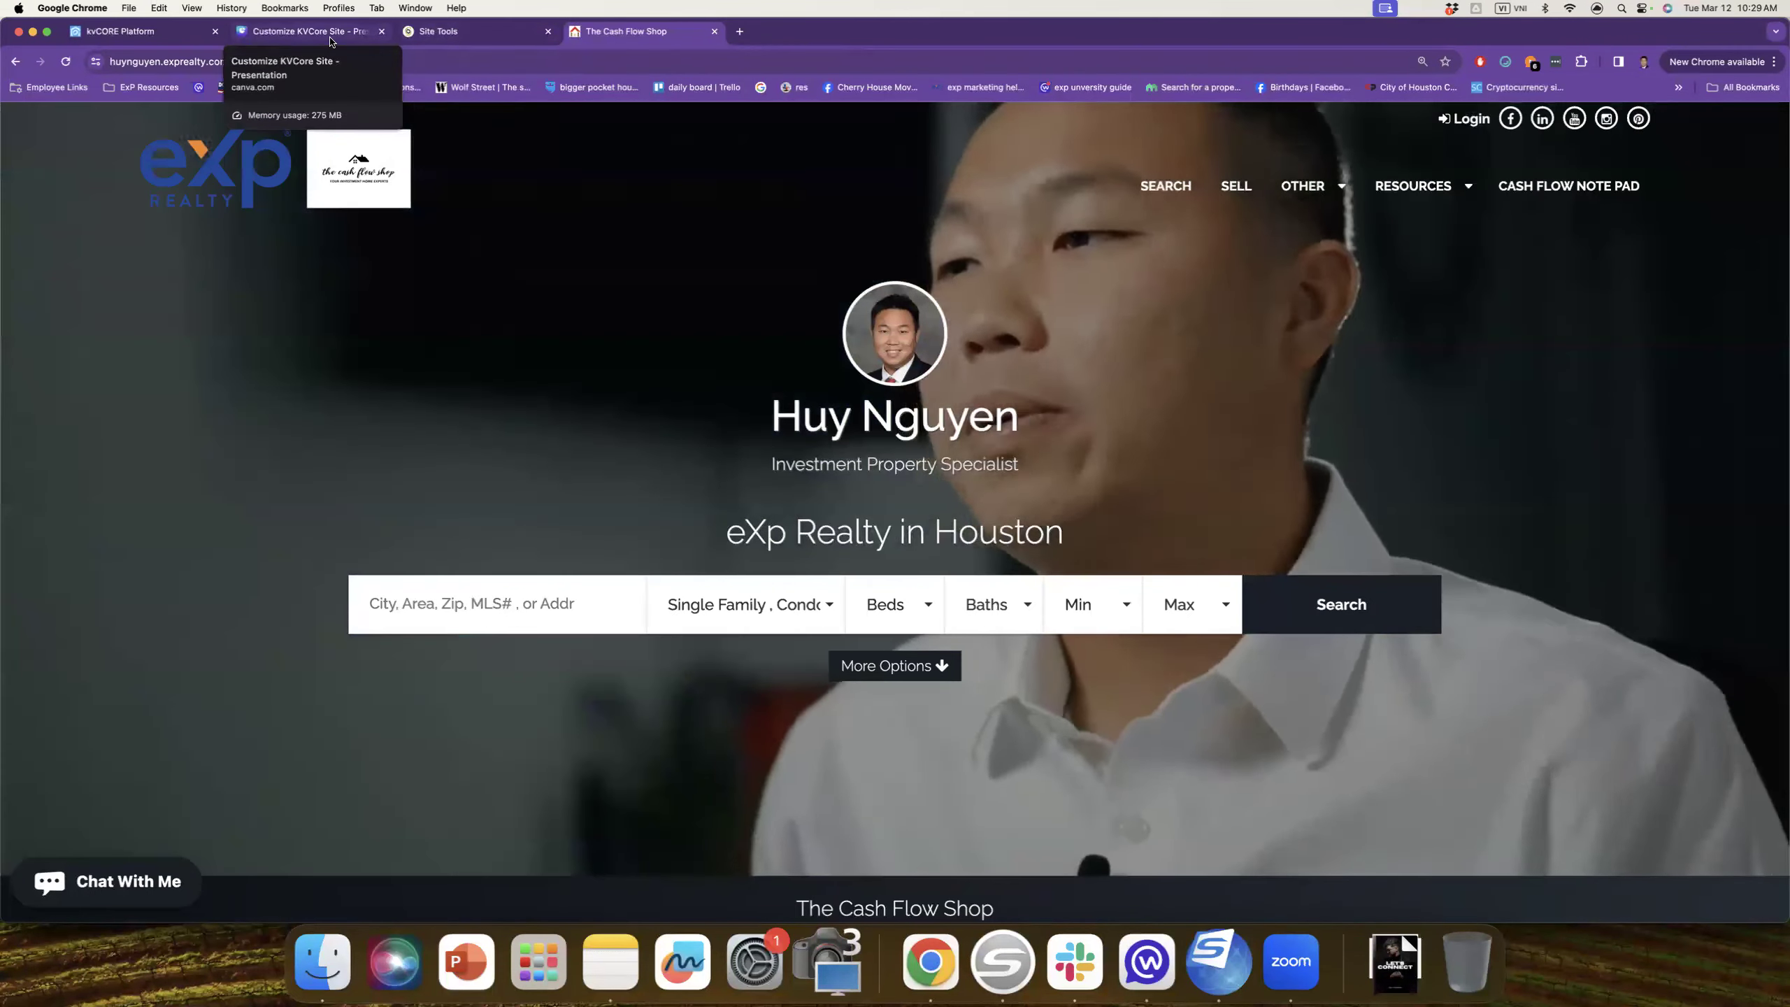
Step: Check the Canva guide, then scroll kvCORE settings down to Force Lead Registration
{"action": "left_click", "coordinate": [331, 40]}
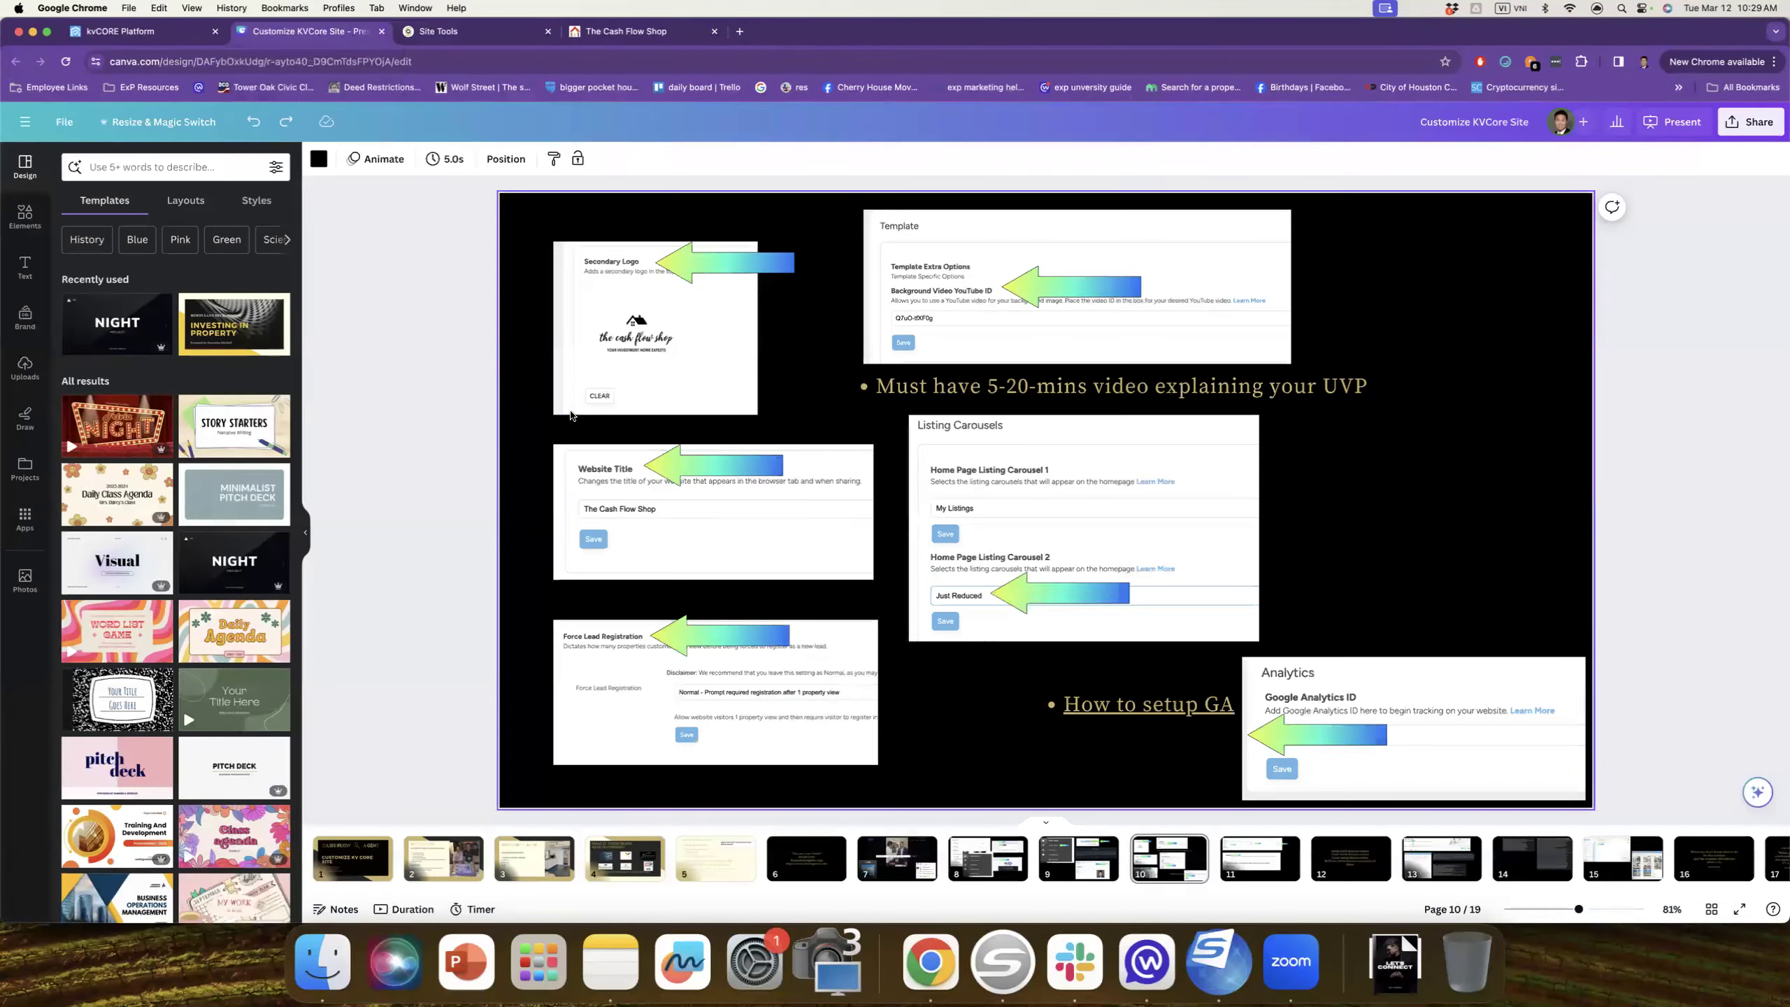
{"action": "left_click", "coordinate": [157, 44]}
{"action": "scroll", "coordinate": [579, 515], "scroll_direction": "down", "scroll_amount": 6}
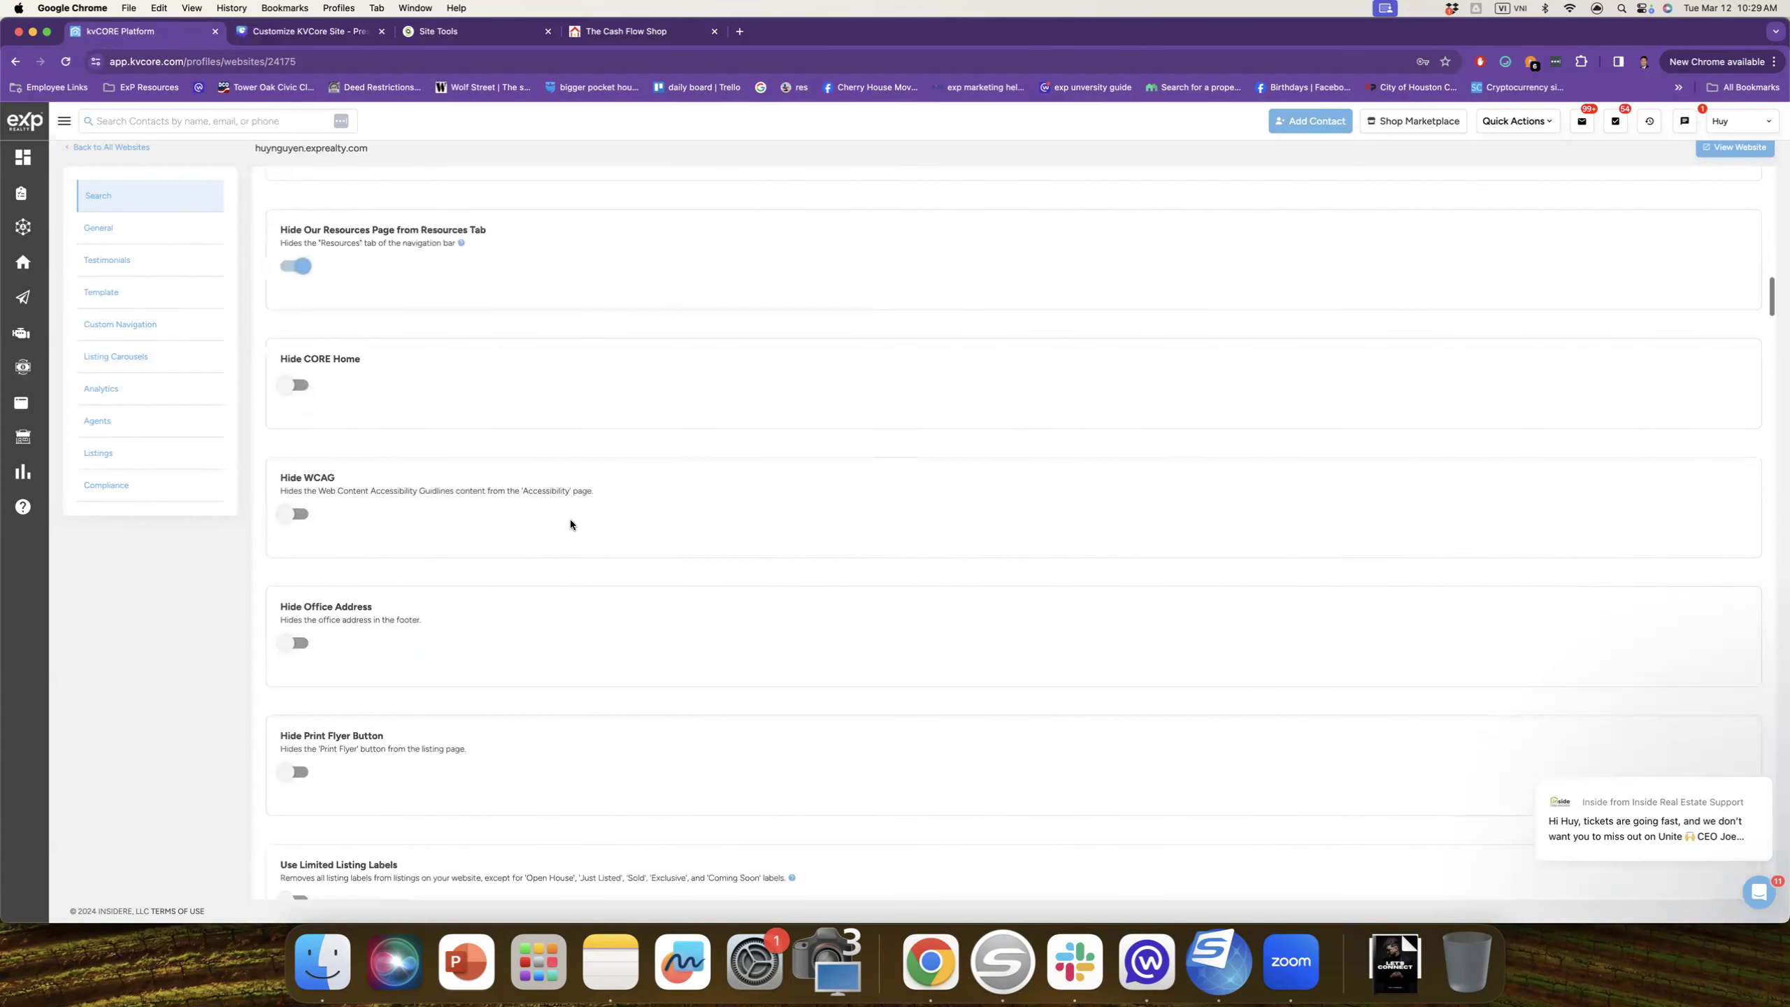
{"action": "scroll", "coordinate": [571, 519], "scroll_direction": "down", "scroll_amount": 2}
{"action": "scroll", "coordinate": [571, 516], "scroll_direction": "down", "scroll_amount": 6}
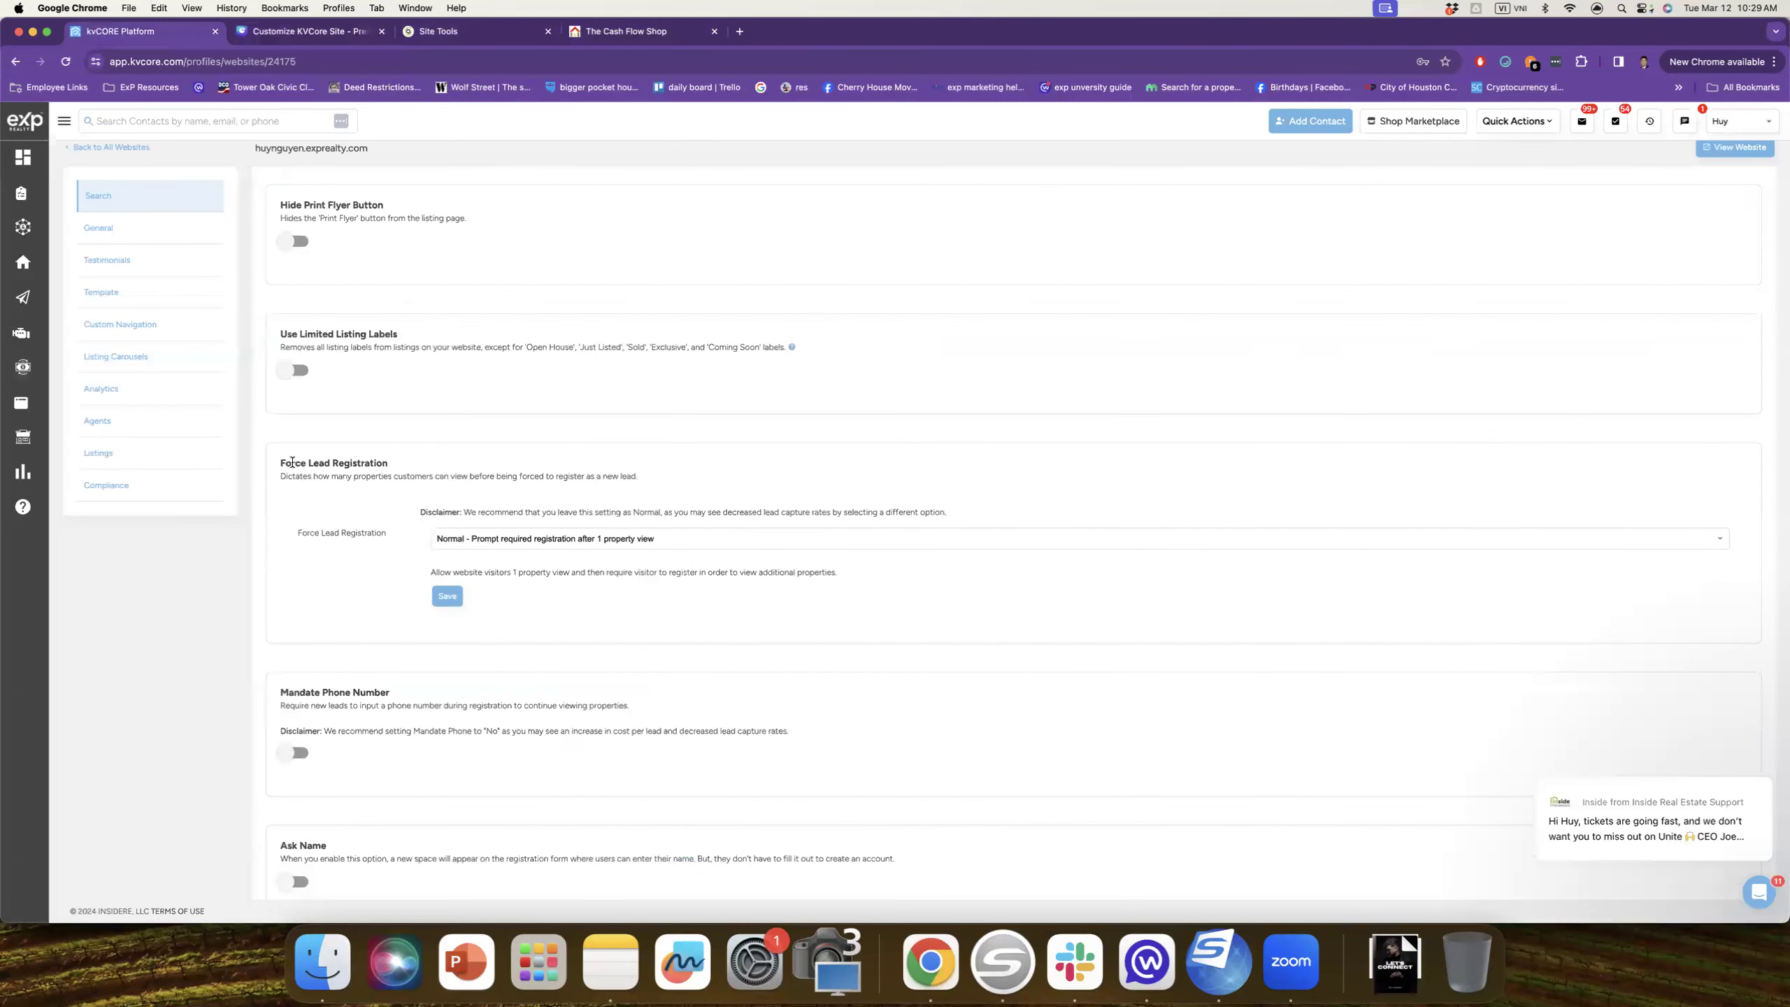
{"action": "left_click_drag", "start_coordinate": [282, 463], "coordinate": [397, 463]}
{"action": "left_click", "coordinate": [411, 467]}
Step: Try each Force Lead Registration option, settling on 'Normal - Prompt required registration after 1 property view'
{"action": "left_click", "coordinate": [485, 541]}
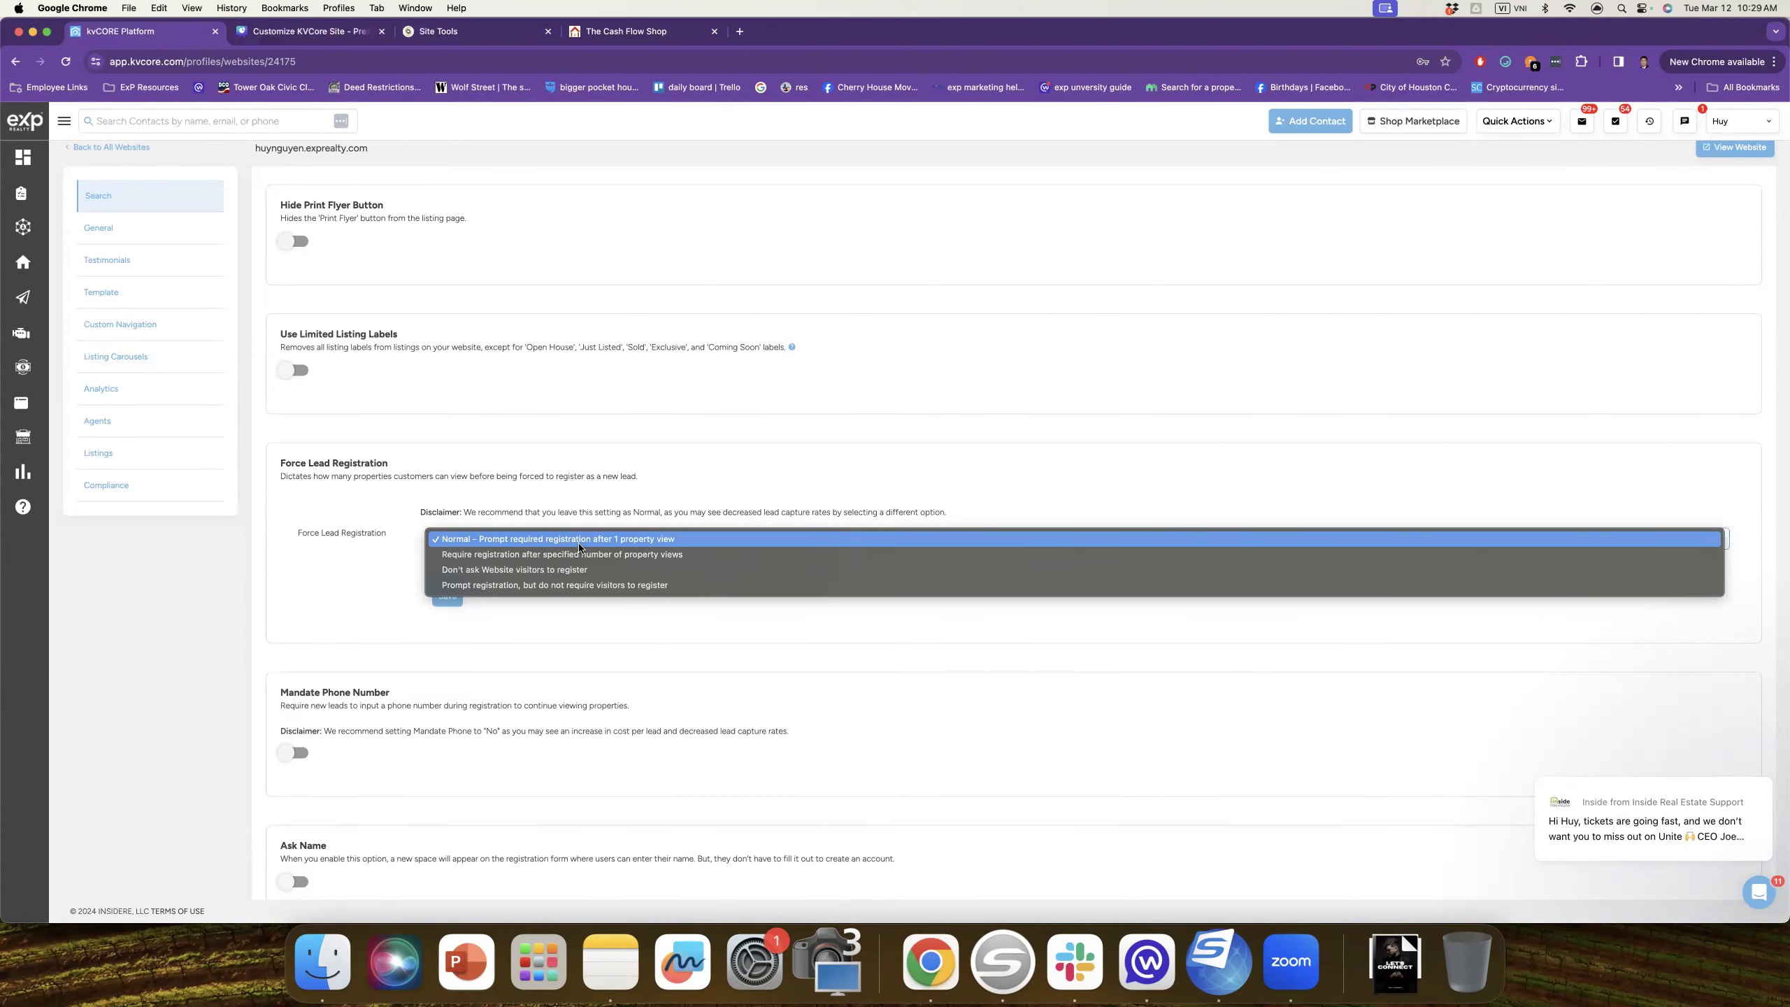
{"action": "left_click", "coordinate": [655, 556]}
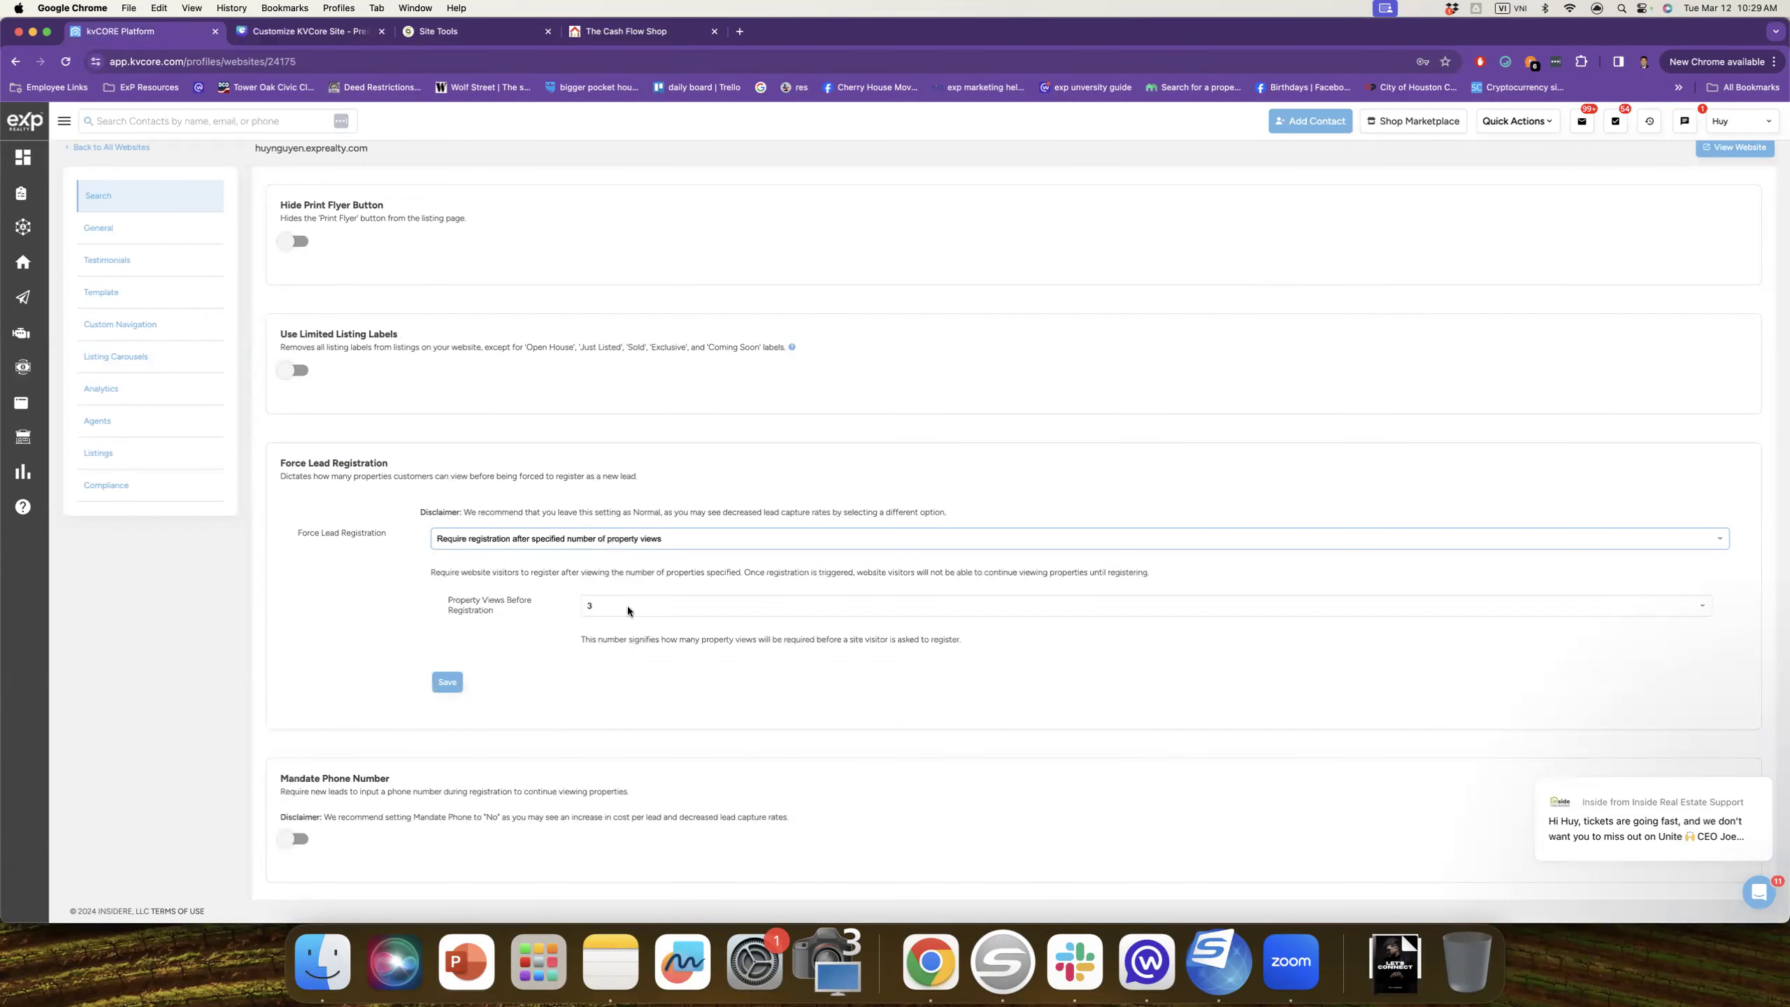
{"action": "left_click", "coordinate": [628, 607]}
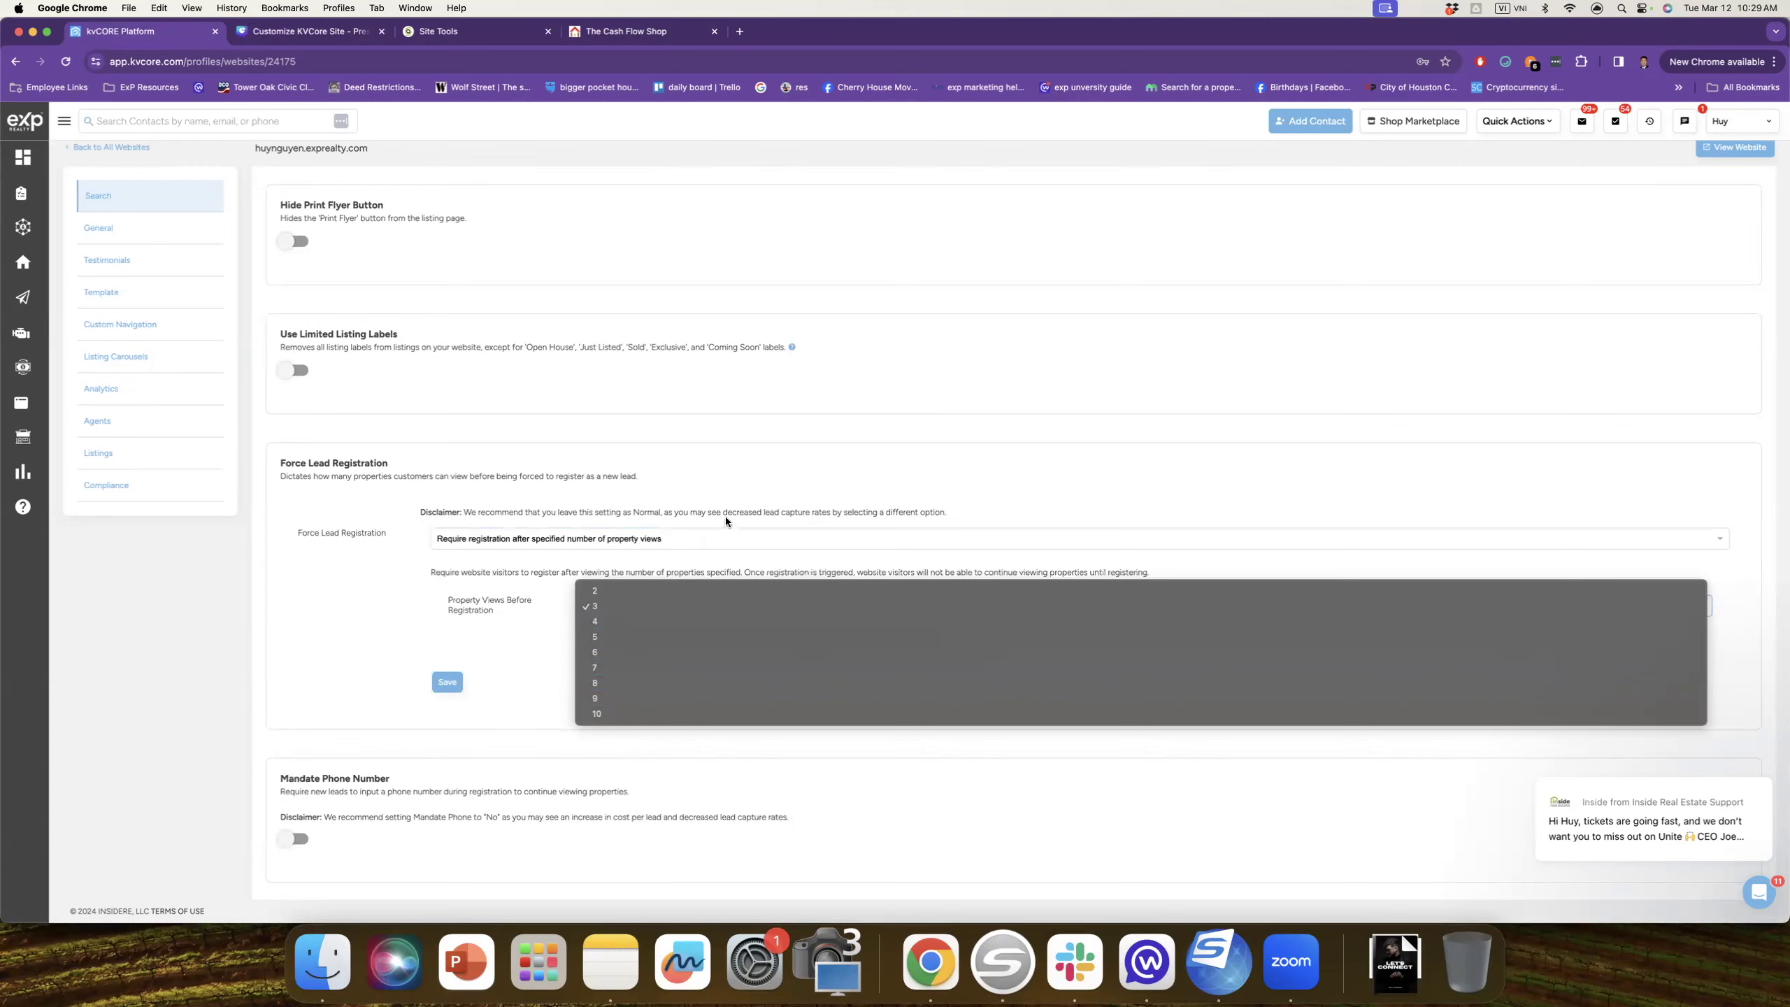
{"action": "left_click", "coordinate": [697, 530]}
{"action": "left_click", "coordinate": [696, 536]}
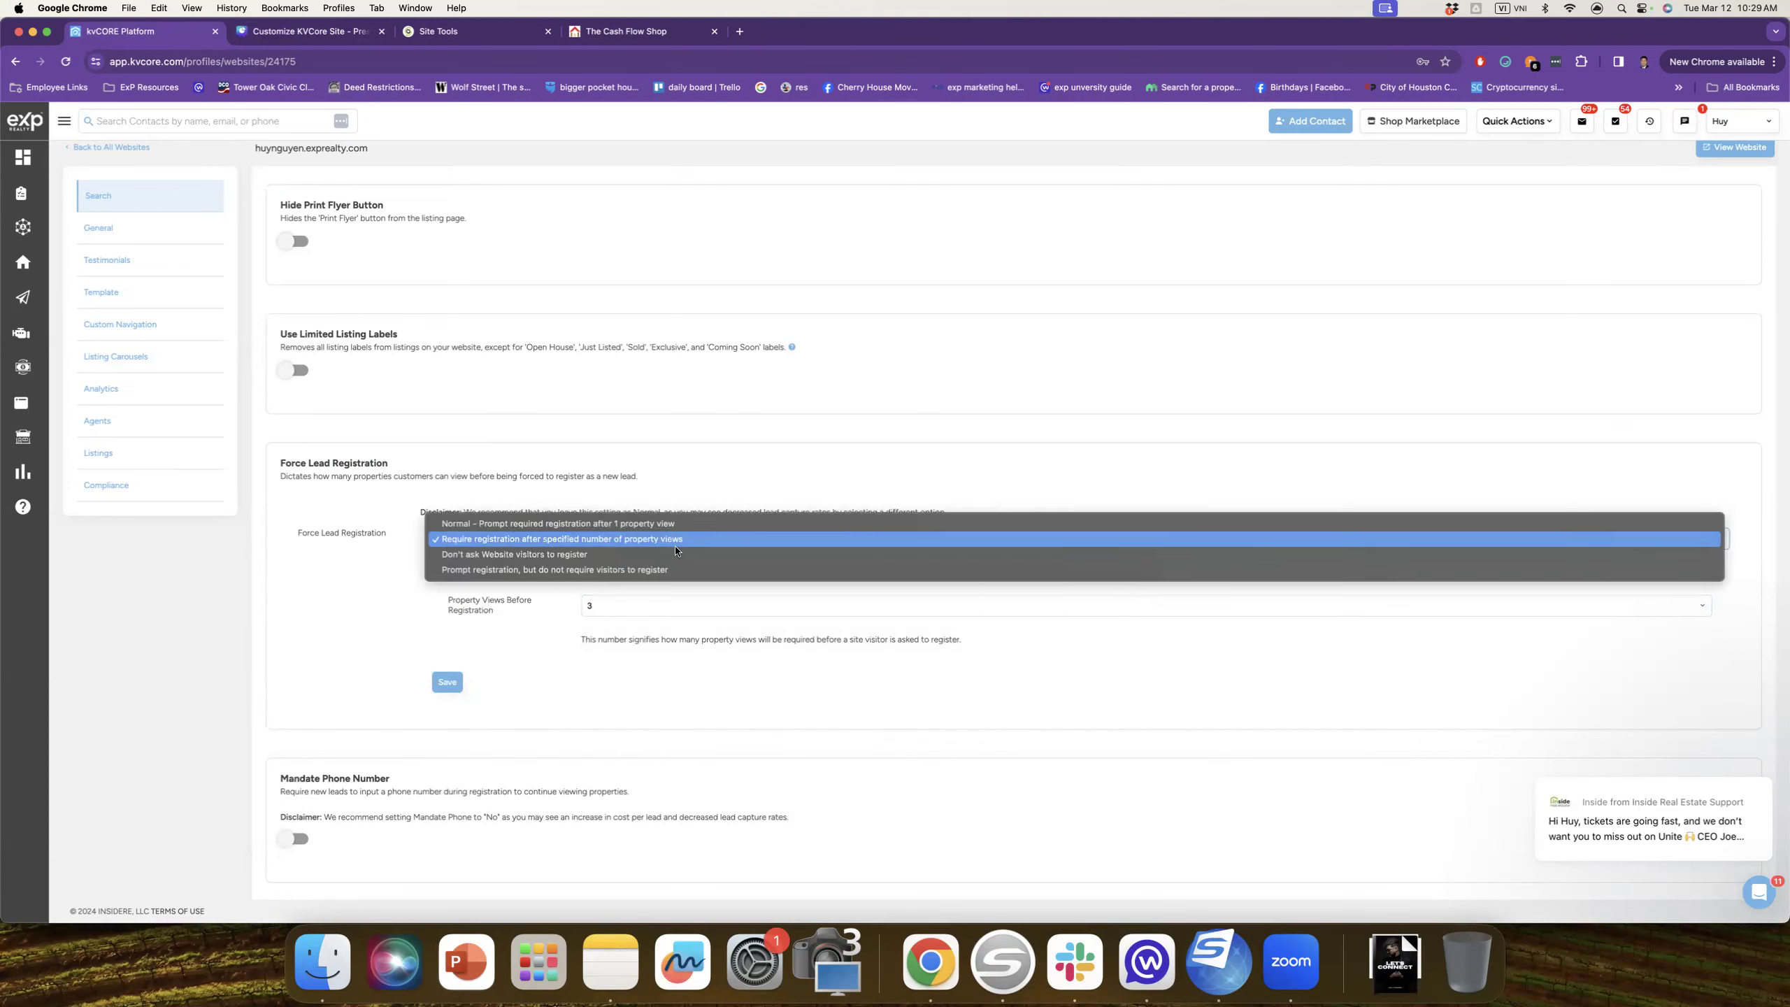
{"action": "left_click", "coordinate": [555, 556]}
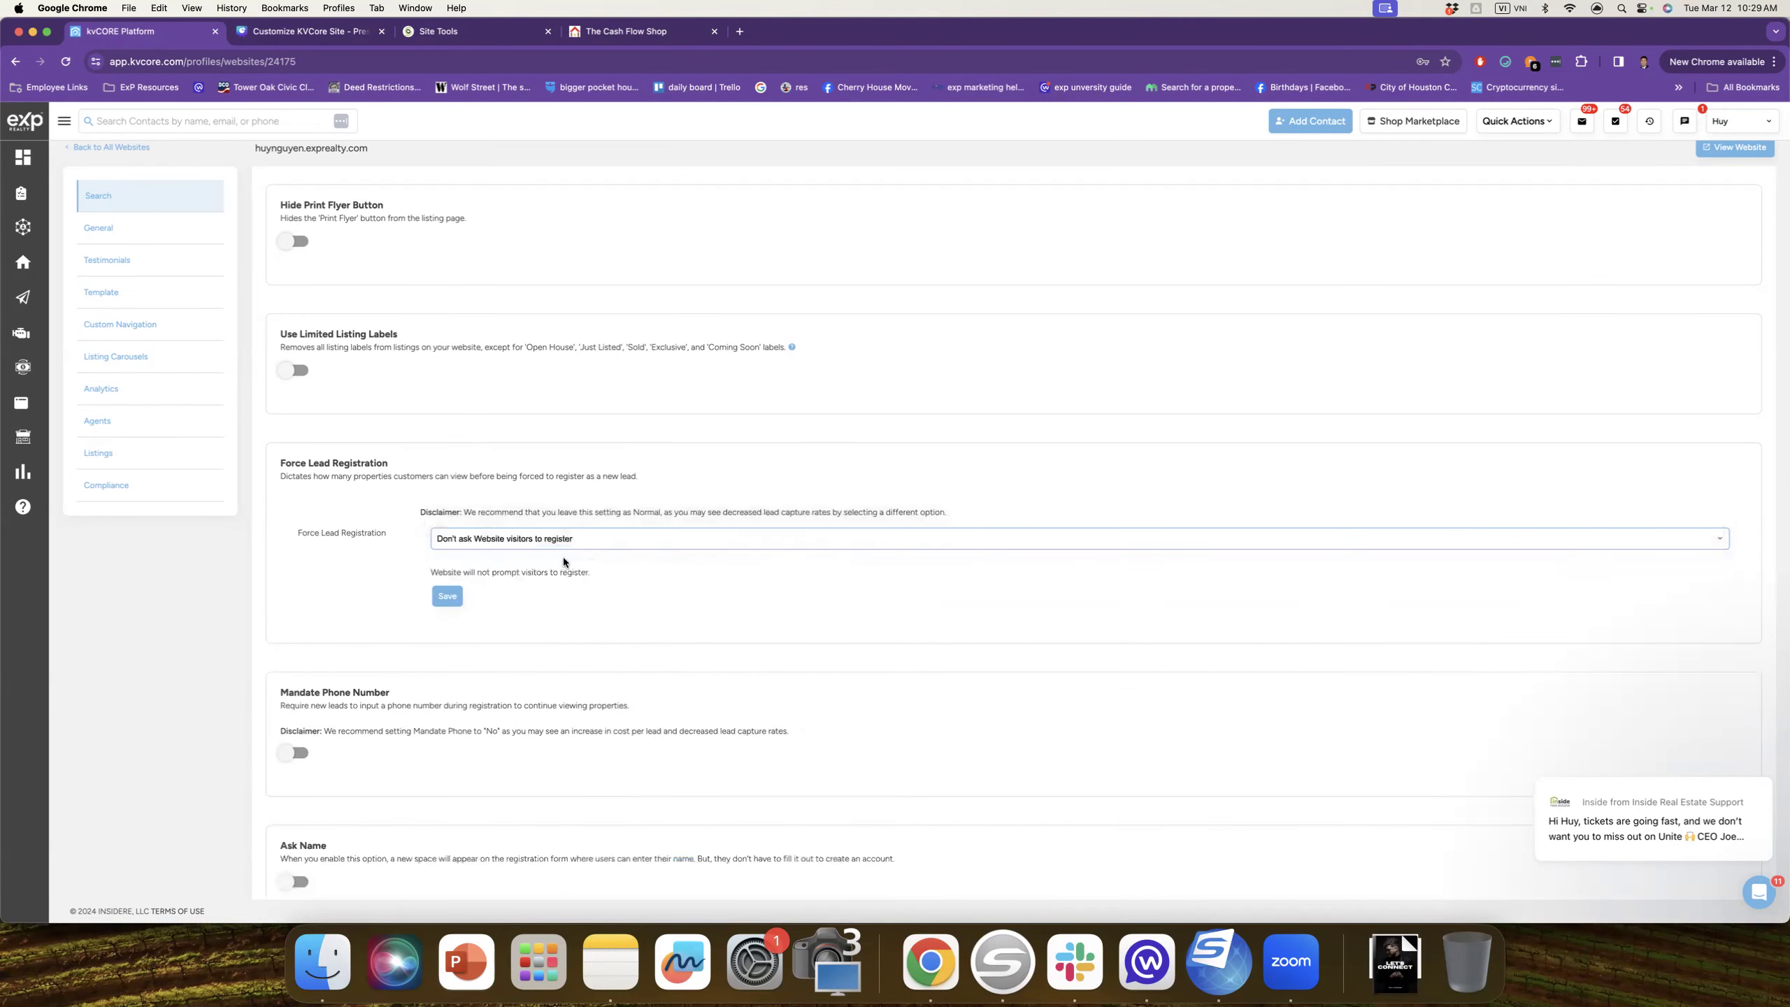
{"action": "left_click", "coordinate": [601, 537]}
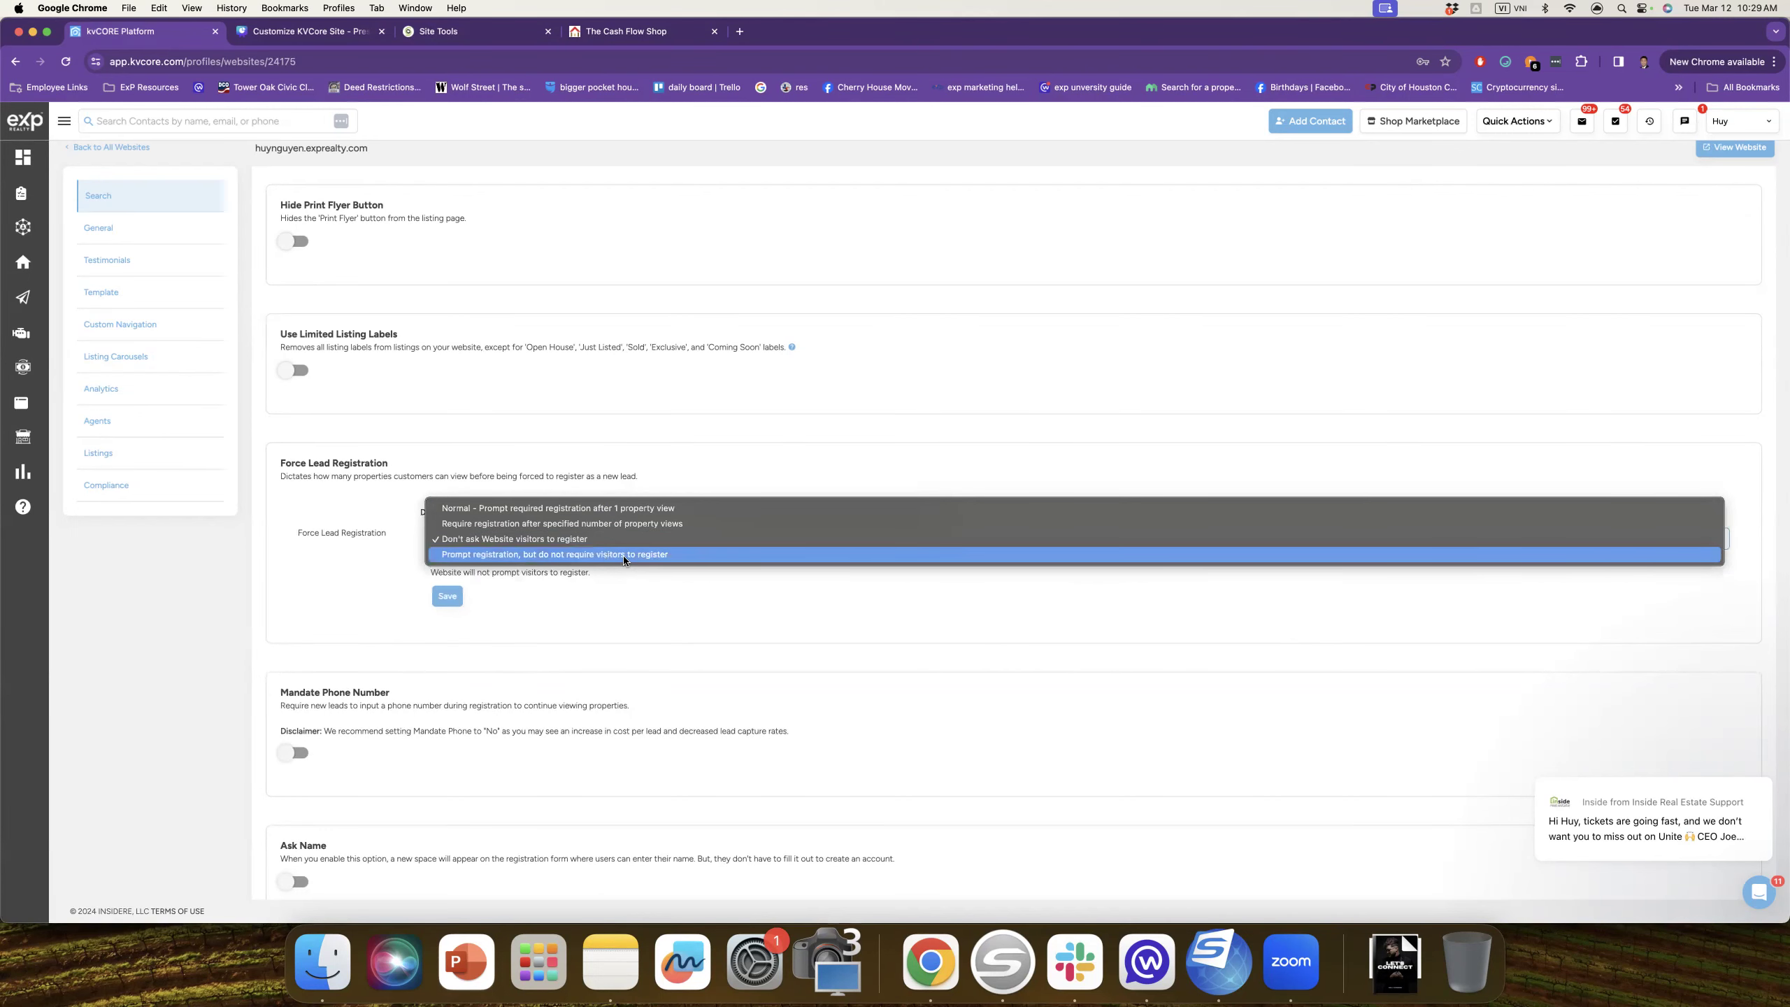
{"action": "left_click", "coordinate": [639, 509]}
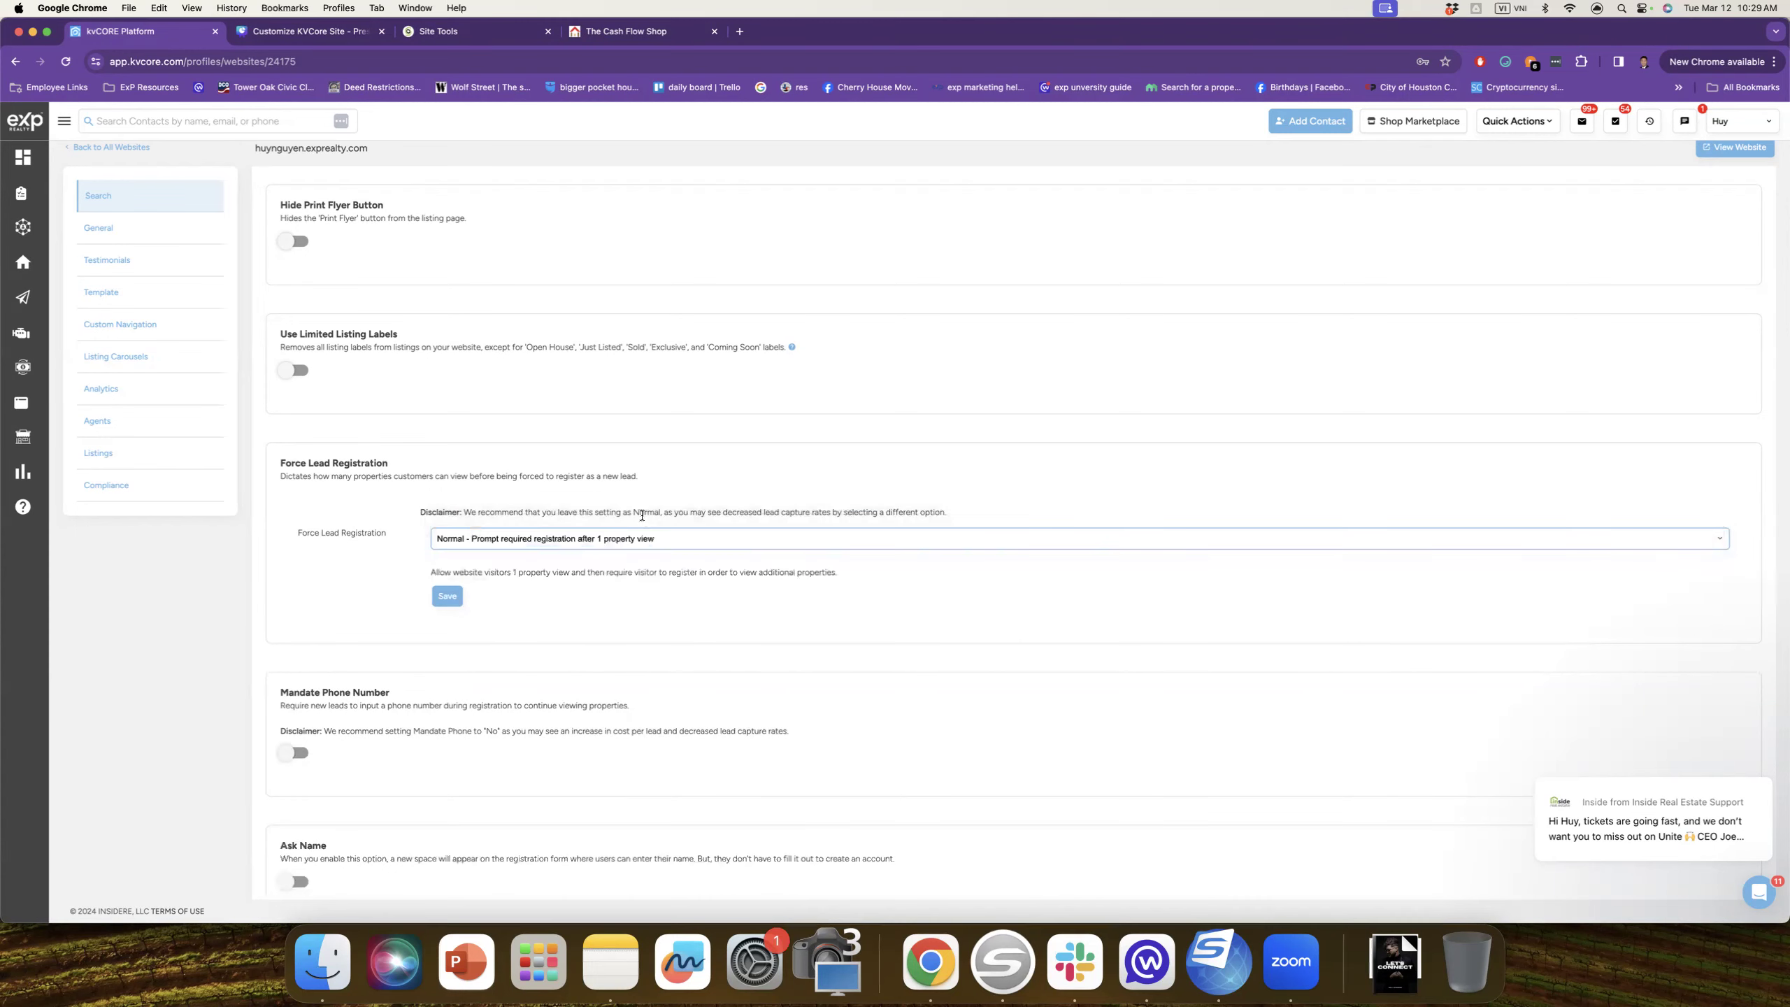
{"action": "left_click", "coordinate": [657, 538]}
{"action": "left_click", "coordinate": [559, 586]}
{"action": "left_click", "coordinate": [571, 540]}
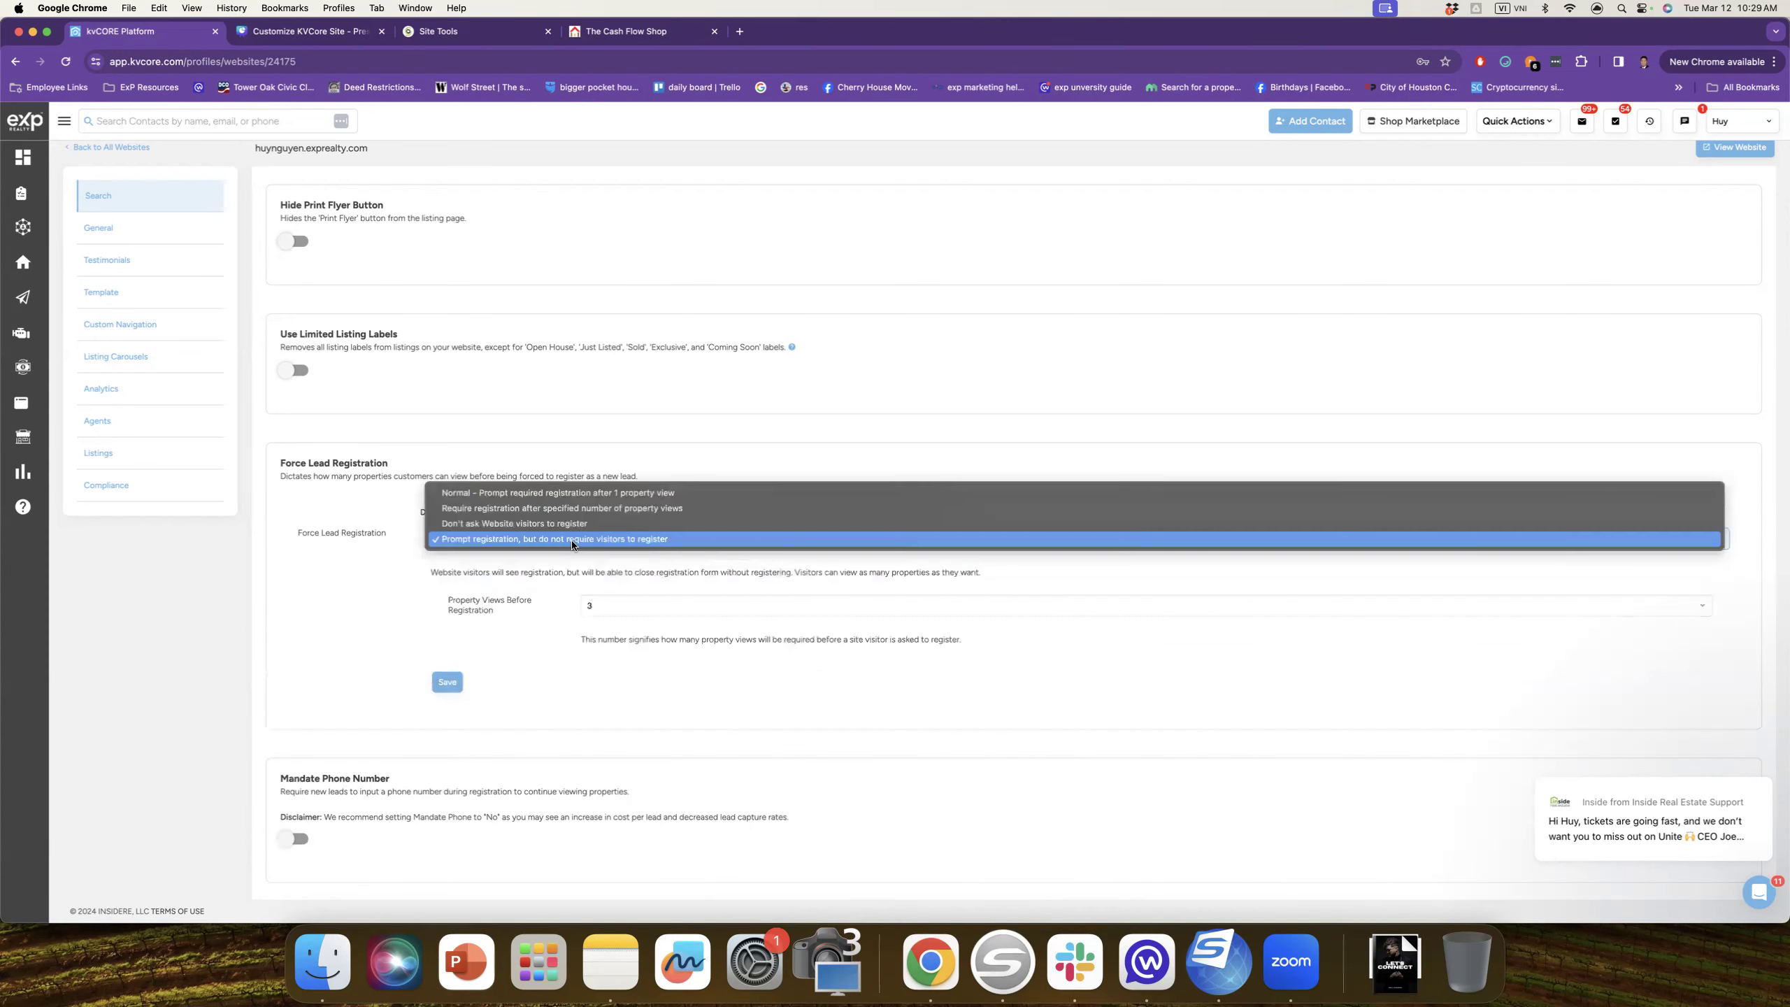
{"action": "left_click", "coordinate": [557, 499]}
{"action": "scroll", "coordinate": [576, 508], "scroll_direction": "down", "scroll_amount": 3}
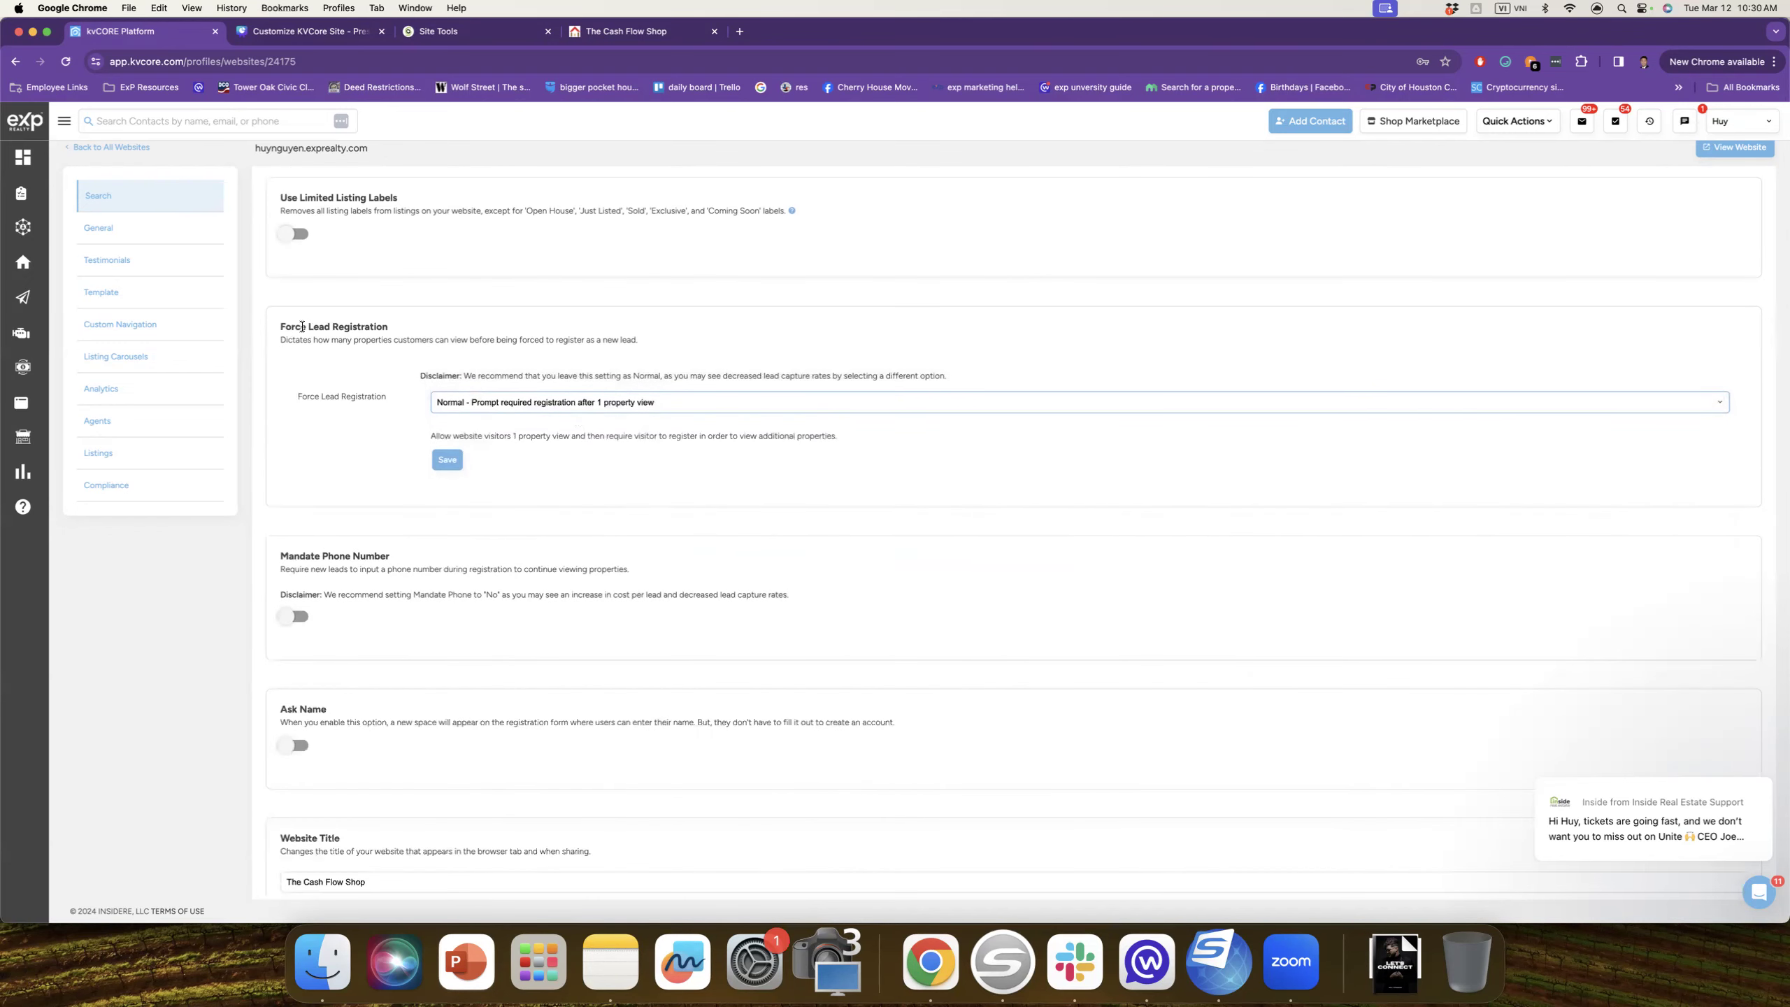
{"action": "scroll", "coordinate": [418, 348], "scroll_direction": "down", "scroll_amount": 5}
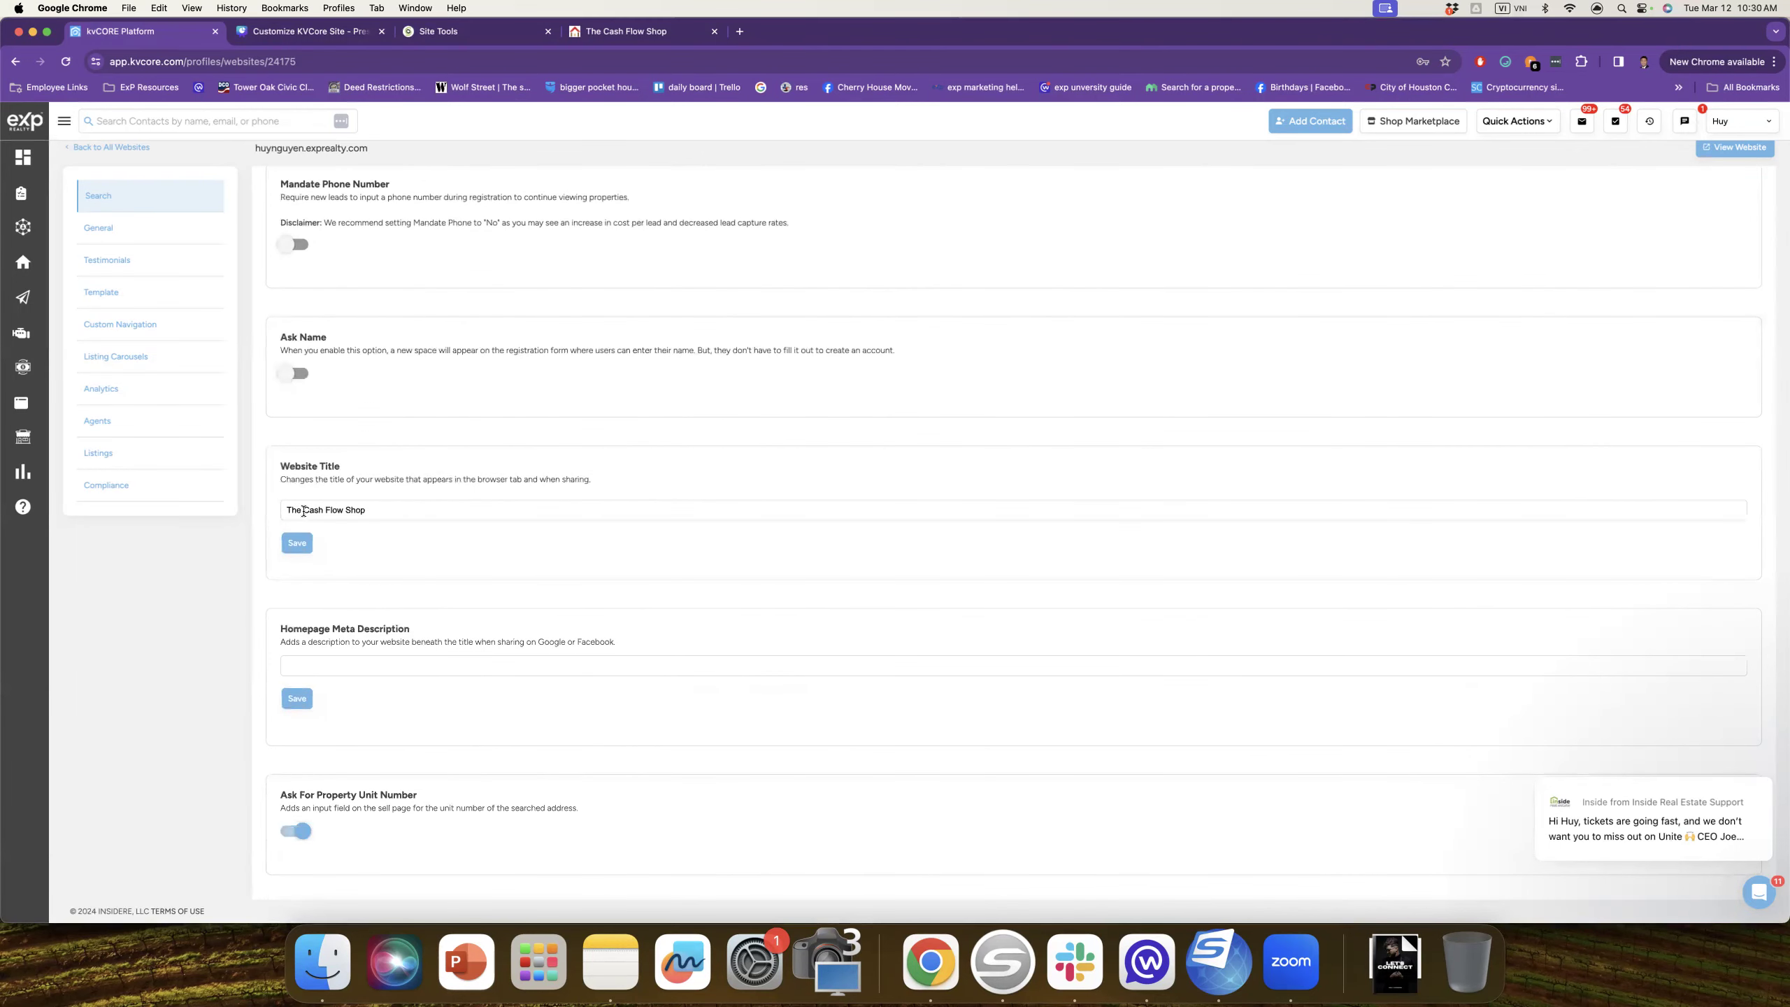
{"action": "left_click", "coordinate": [290, 510]}
{"action": "scroll", "coordinate": [393, 515], "scroll_direction": "down", "scroll_amount": 4}
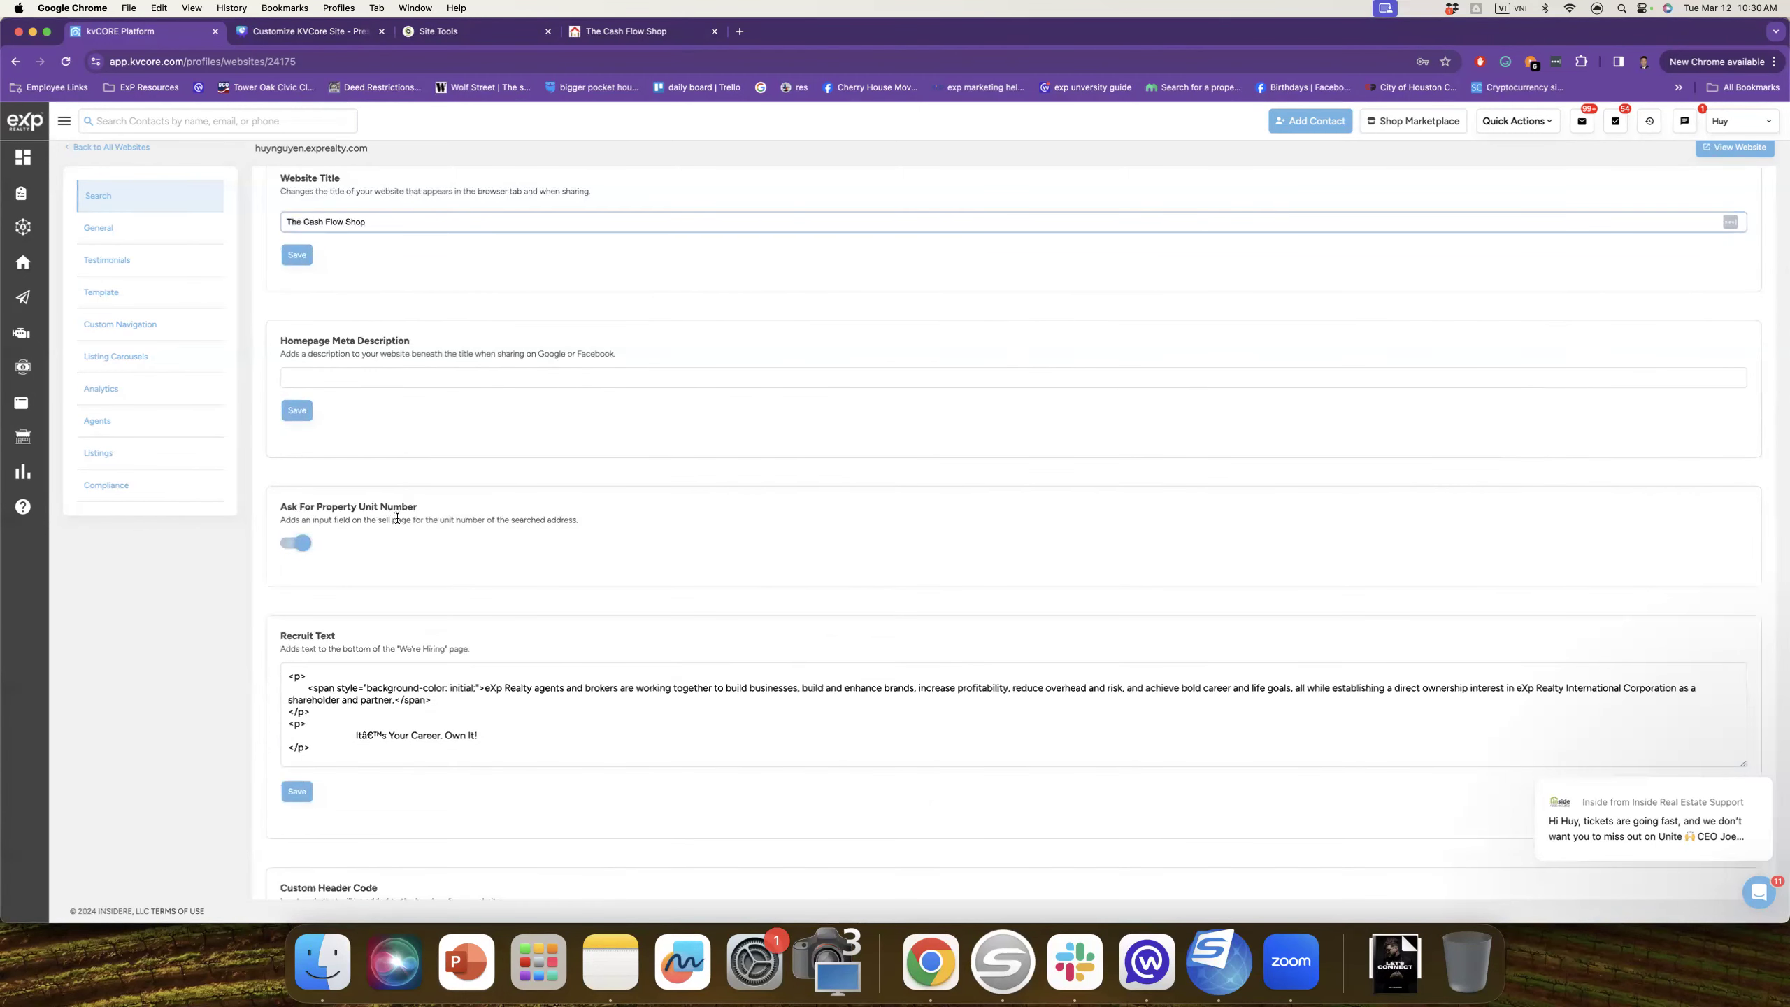
{"action": "scroll", "coordinate": [397, 518], "scroll_direction": "down", "scroll_amount": 8}
{"action": "scroll", "coordinate": [400, 530], "scroll_direction": "down", "scroll_amount": 15}
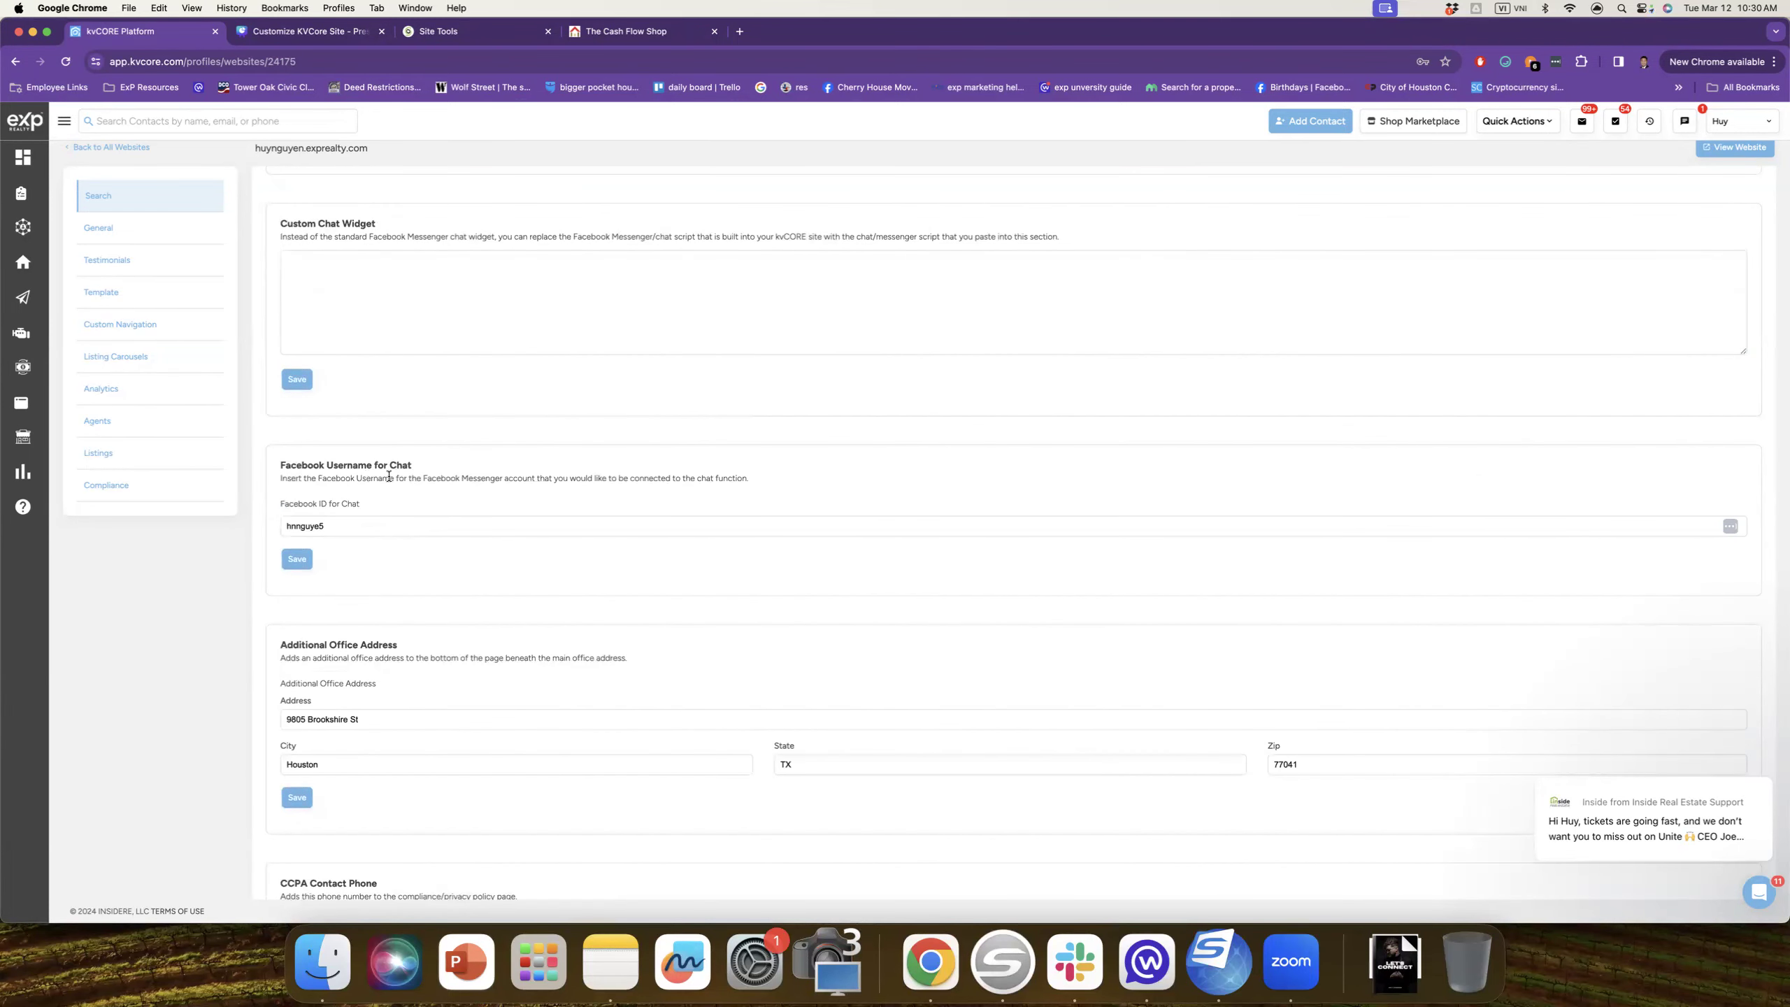
{"action": "scroll", "coordinate": [358, 537], "scroll_direction": "down", "scroll_amount": 3}
{"action": "scroll", "coordinate": [433, 551], "scroll_direction": "down", "scroll_amount": 3}
{"action": "scroll", "coordinate": [417, 450], "scroll_direction": "down", "scroll_amount": 3}
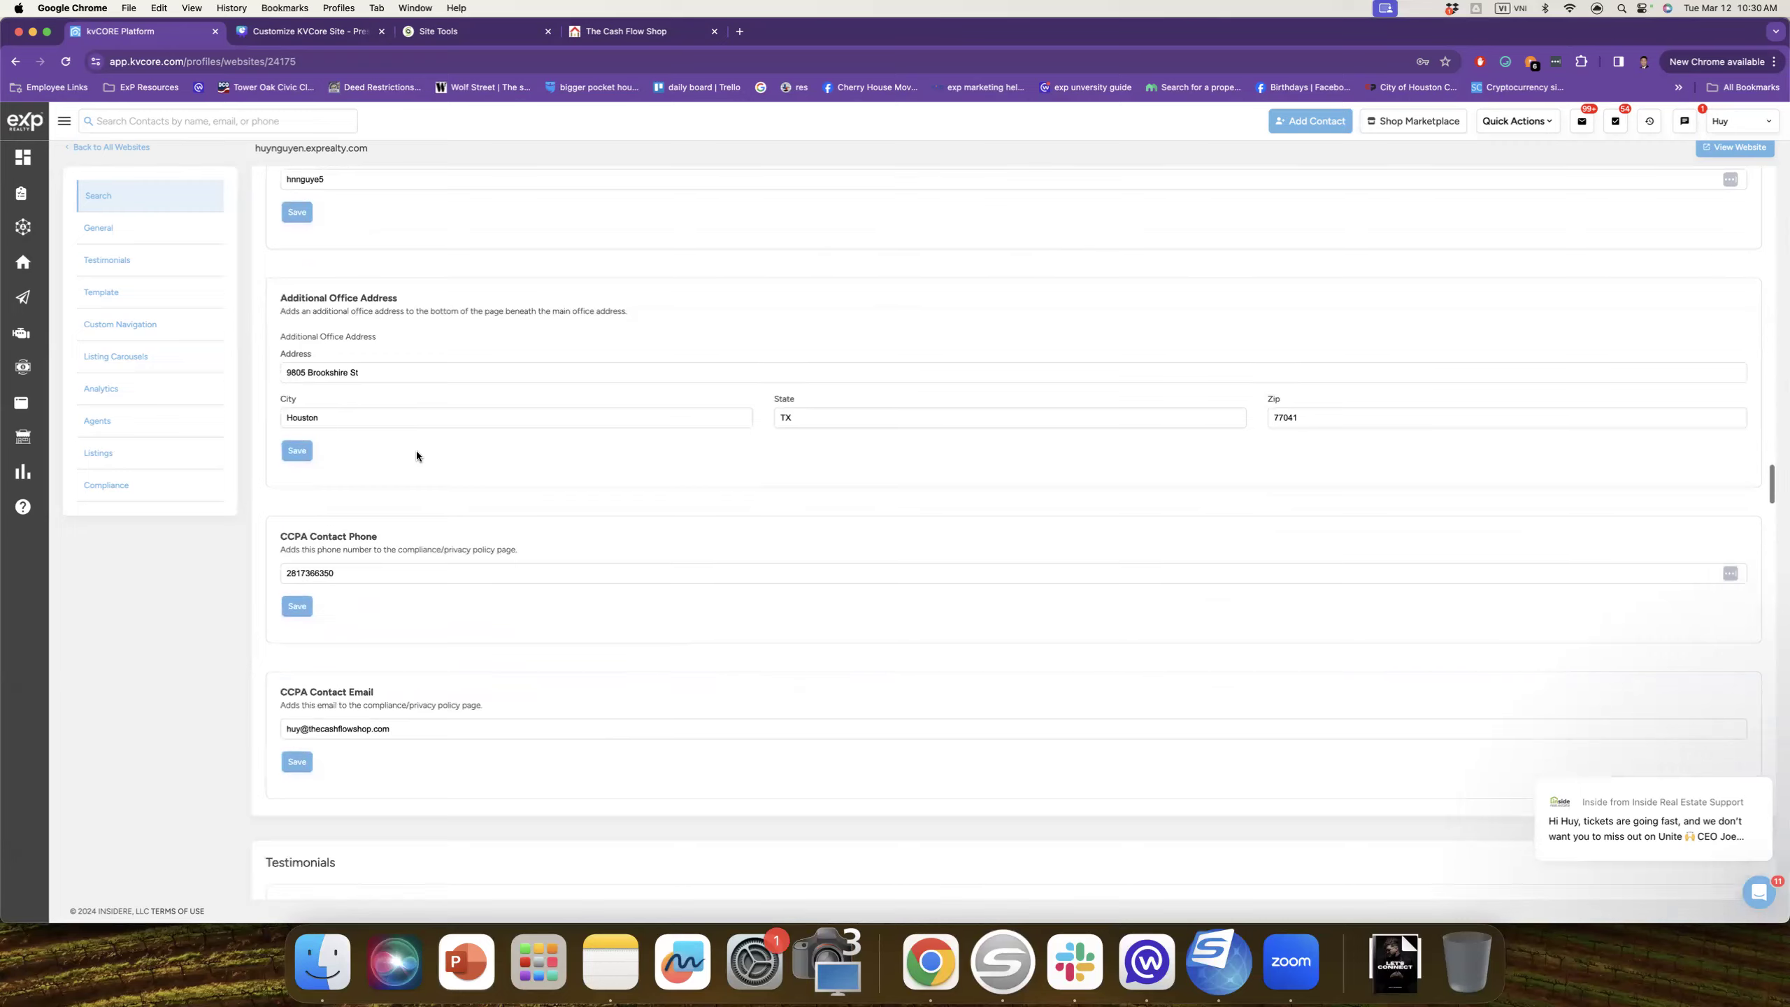
{"action": "scroll", "coordinate": [424, 488], "scroll_direction": "down", "scroll_amount": 7}
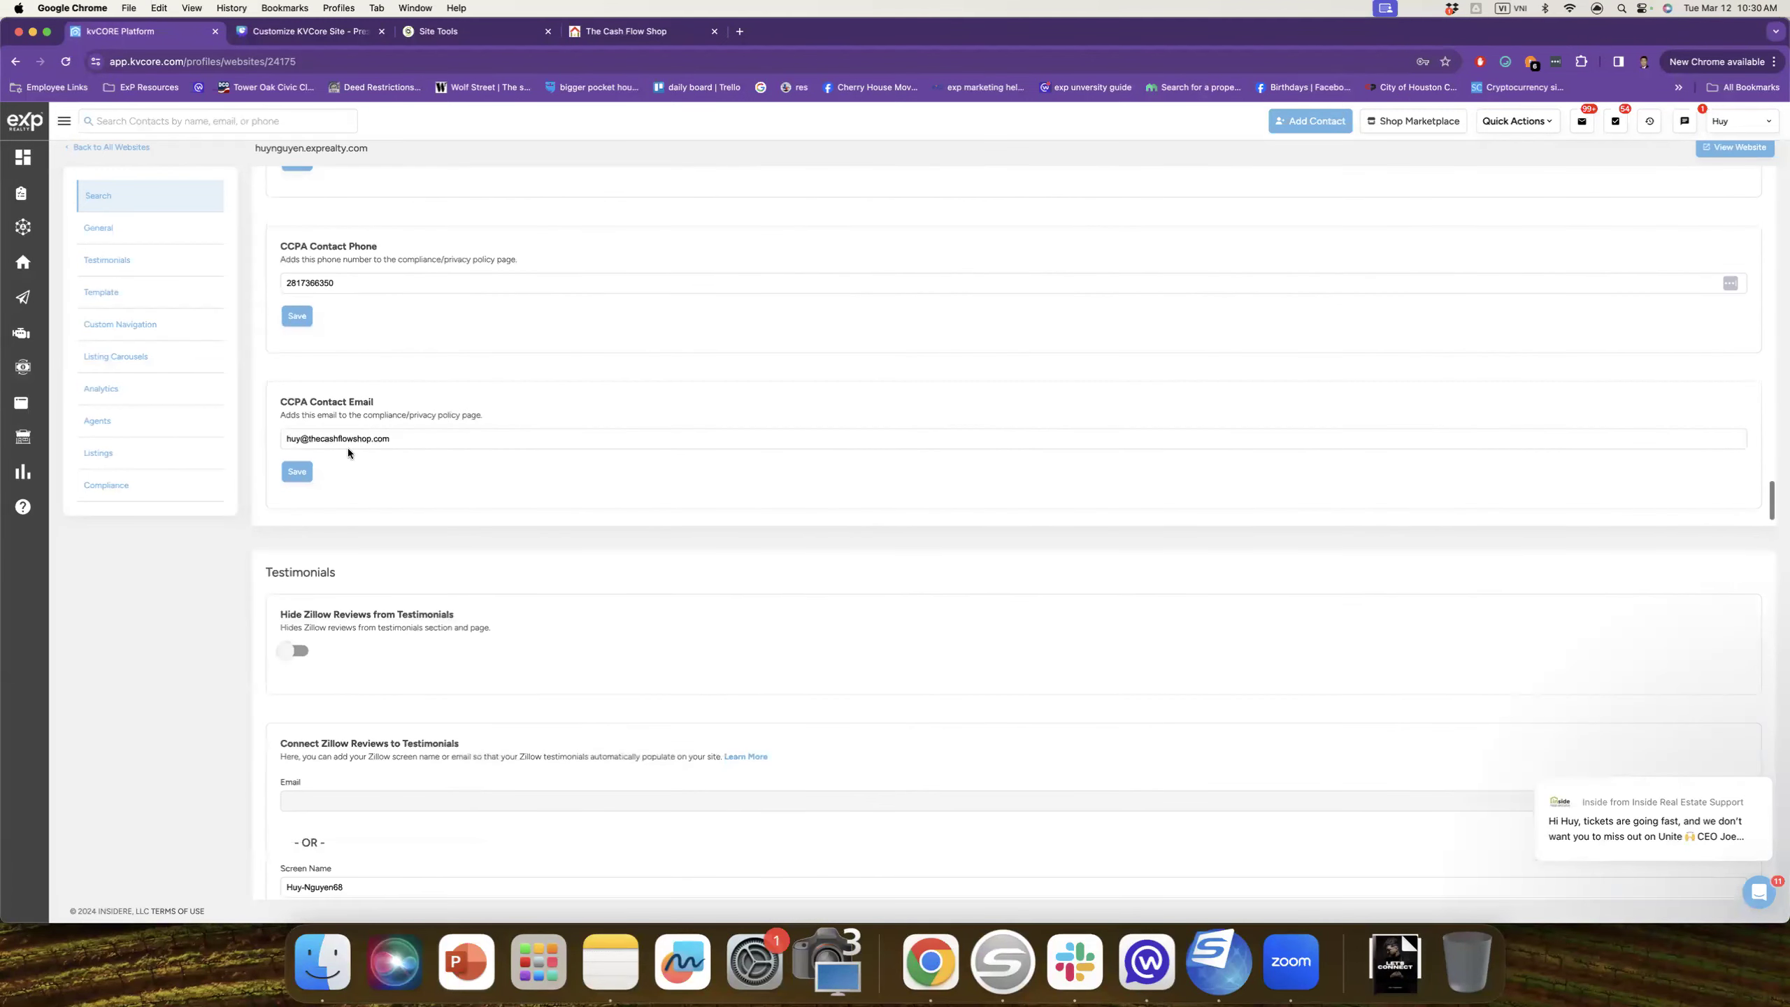
{"action": "scroll", "coordinate": [374, 469], "scroll_direction": "down", "scroll_amount": 5}
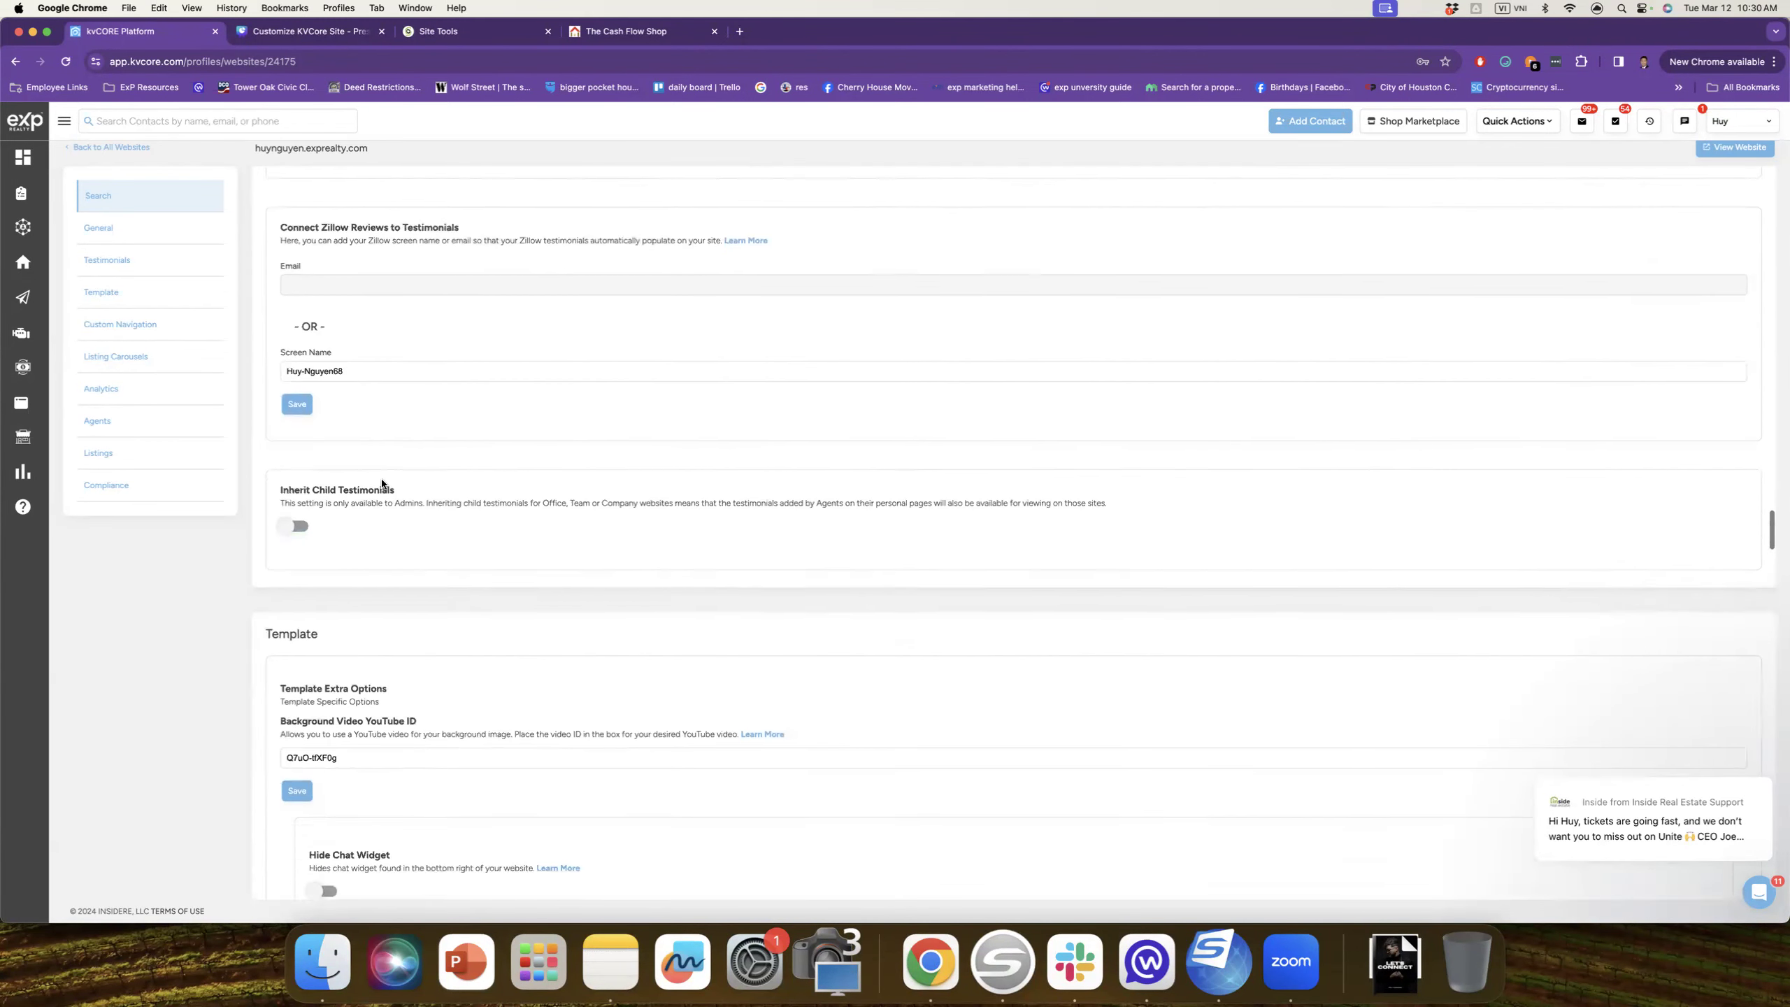
{"action": "scroll", "coordinate": [381, 484], "scroll_direction": "down", "scroll_amount": 2}
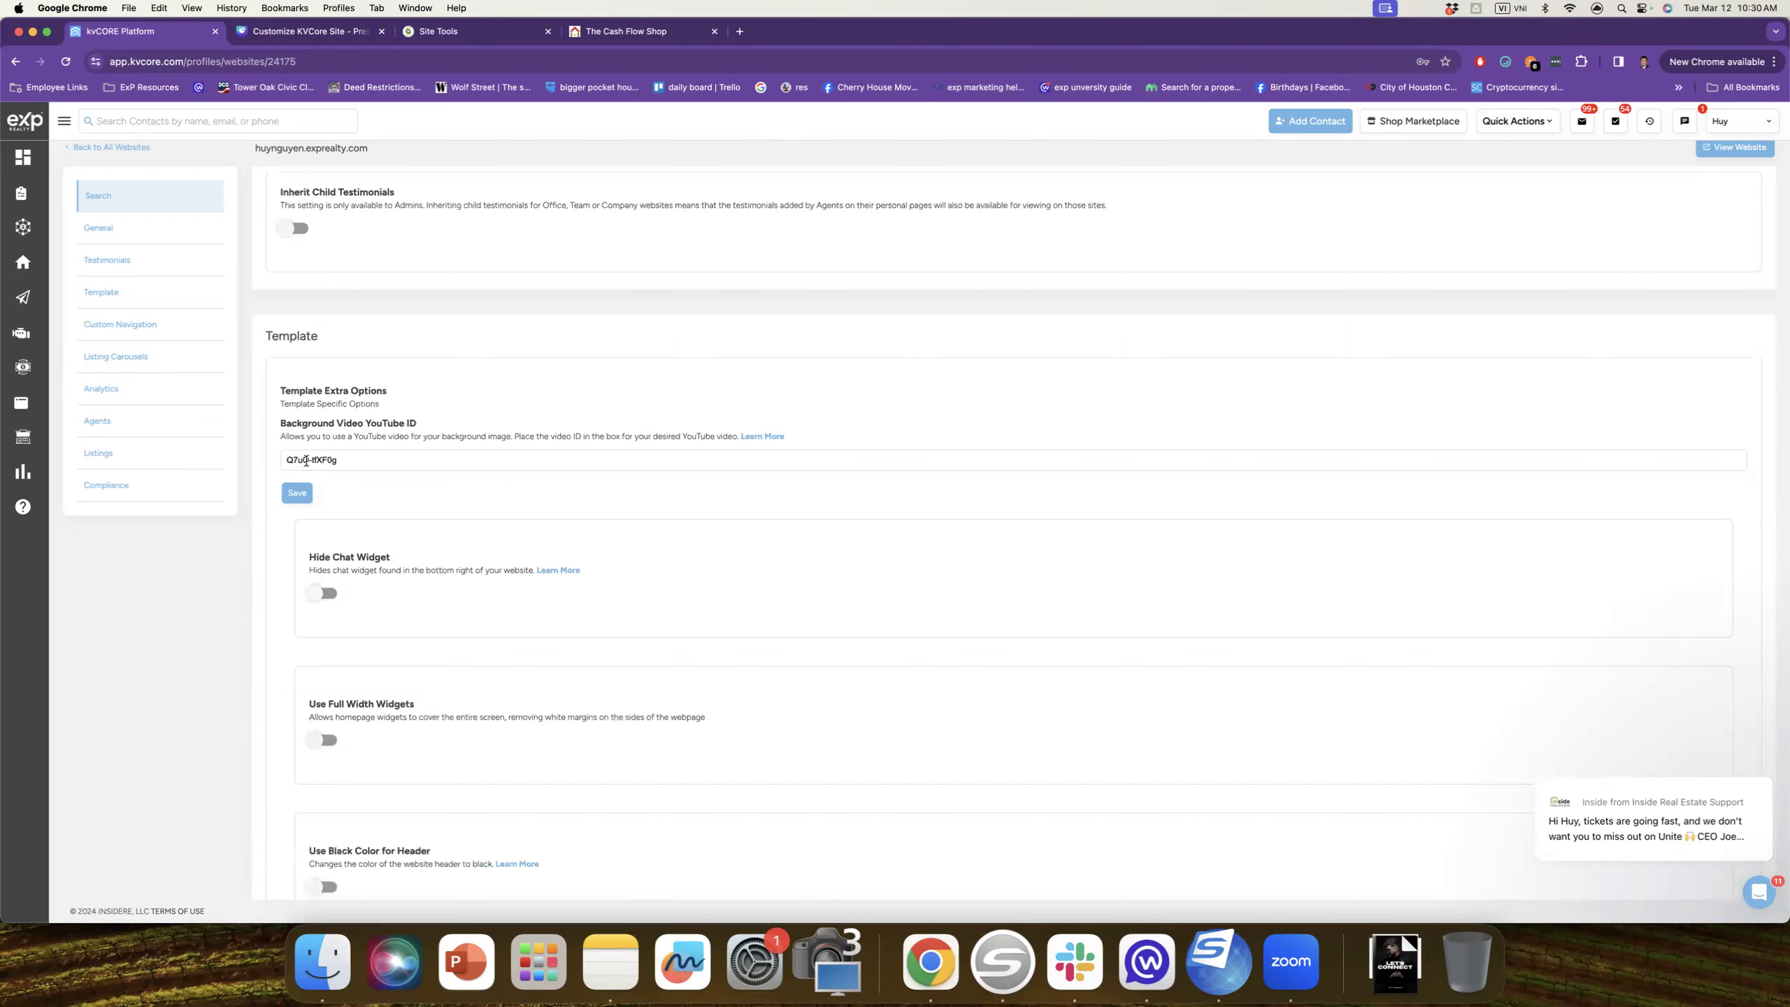
{"action": "left_click", "coordinate": [620, 32]}
{"action": "left_click", "coordinate": [167, 43]}
{"action": "scroll", "coordinate": [490, 489], "scroll_direction": "down", "scroll_amount": 6}
{"action": "scroll", "coordinate": [498, 505], "scroll_direction": "down", "scroll_amount": 5}
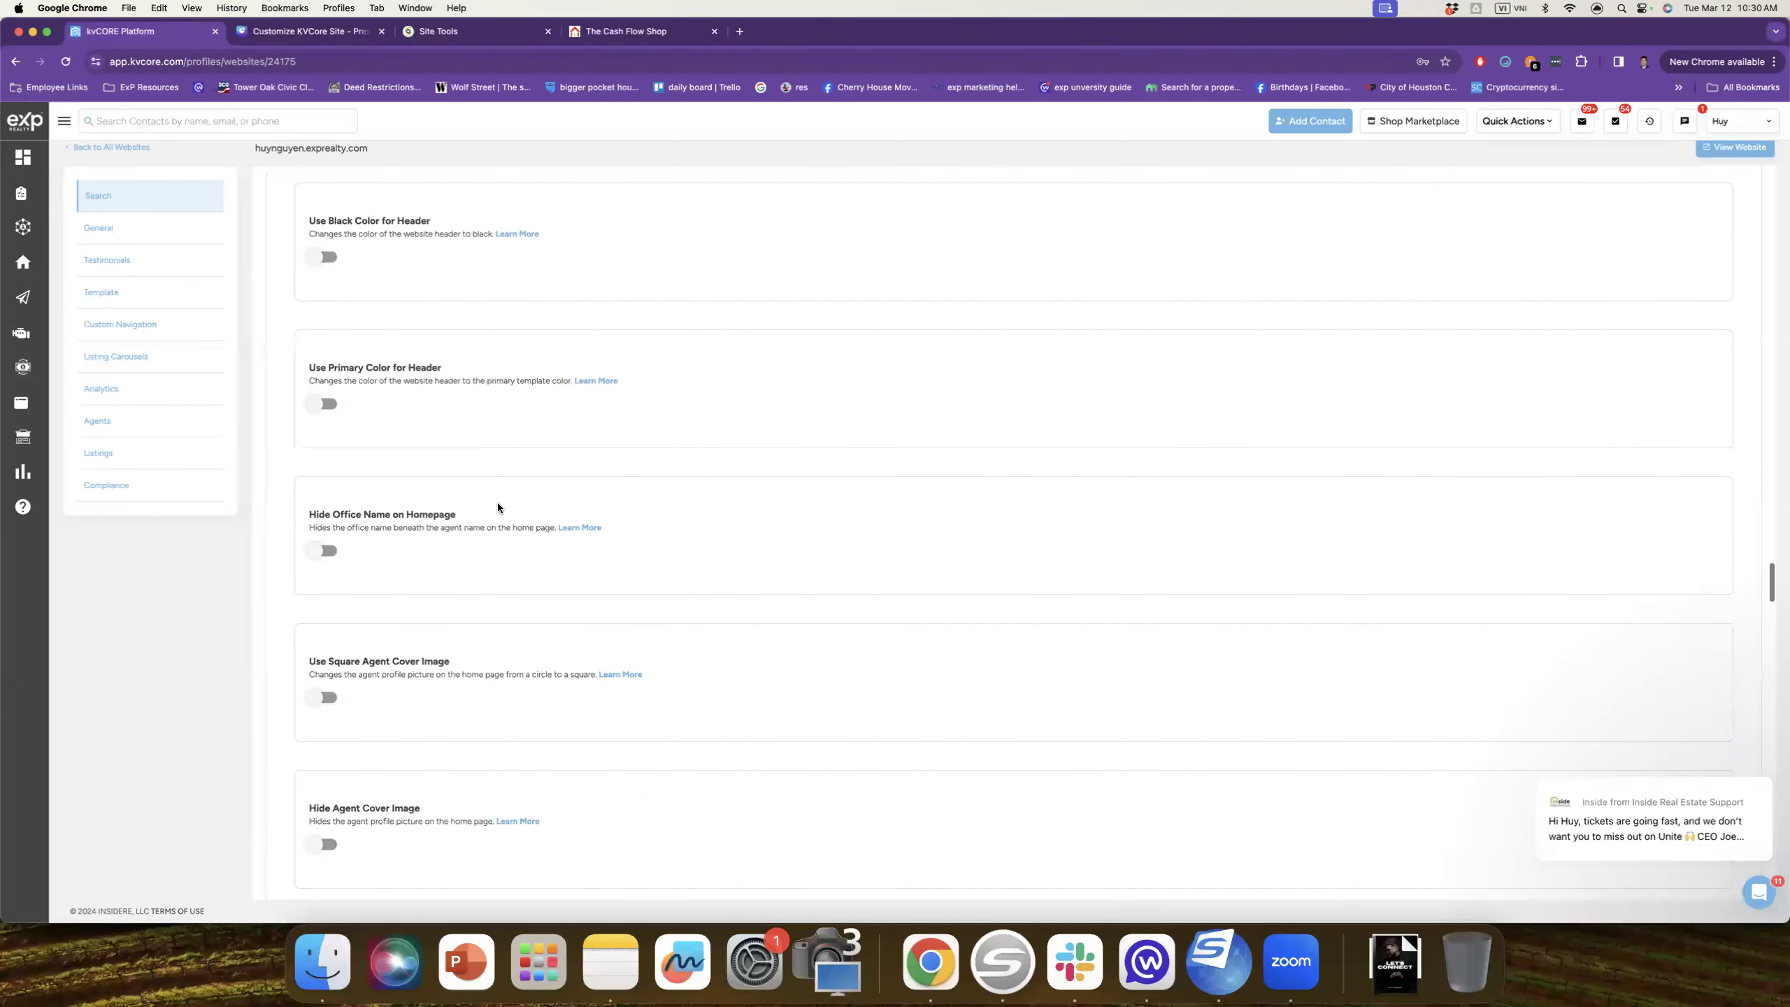
{"action": "scroll", "coordinate": [498, 507], "scroll_direction": "down", "scroll_amount": 8}
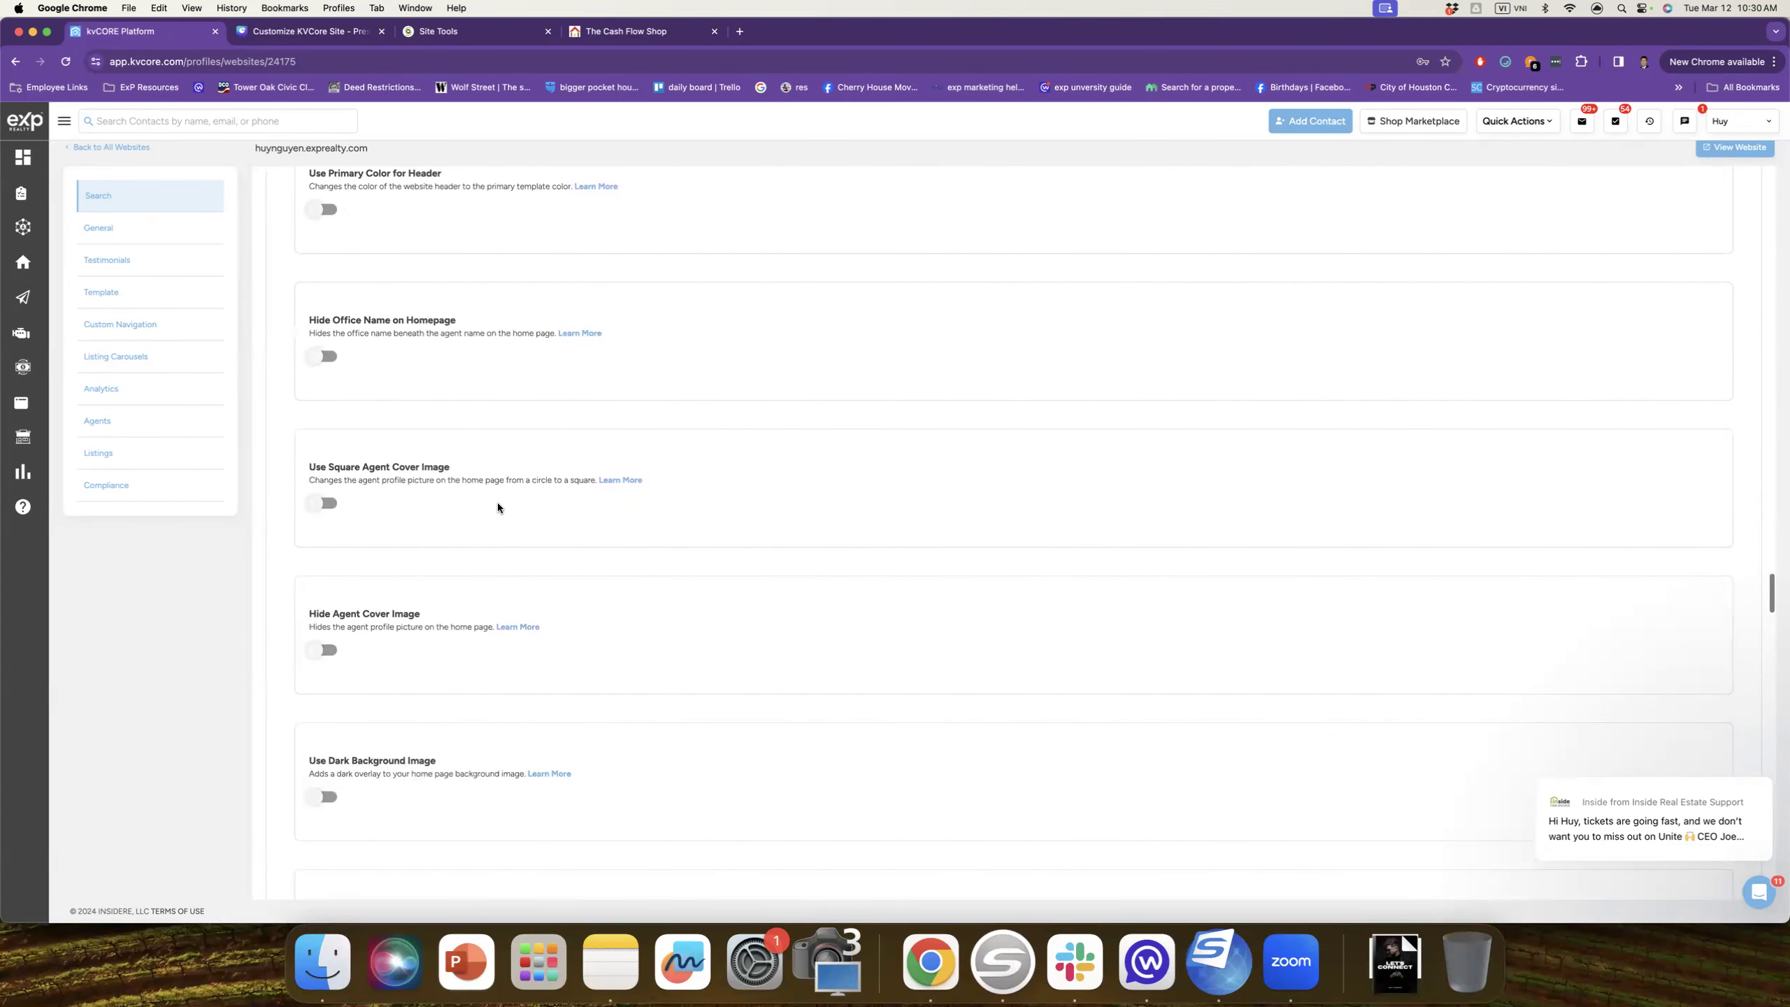
{"action": "scroll", "coordinate": [498, 507], "scroll_direction": "down", "scroll_amount": 6}
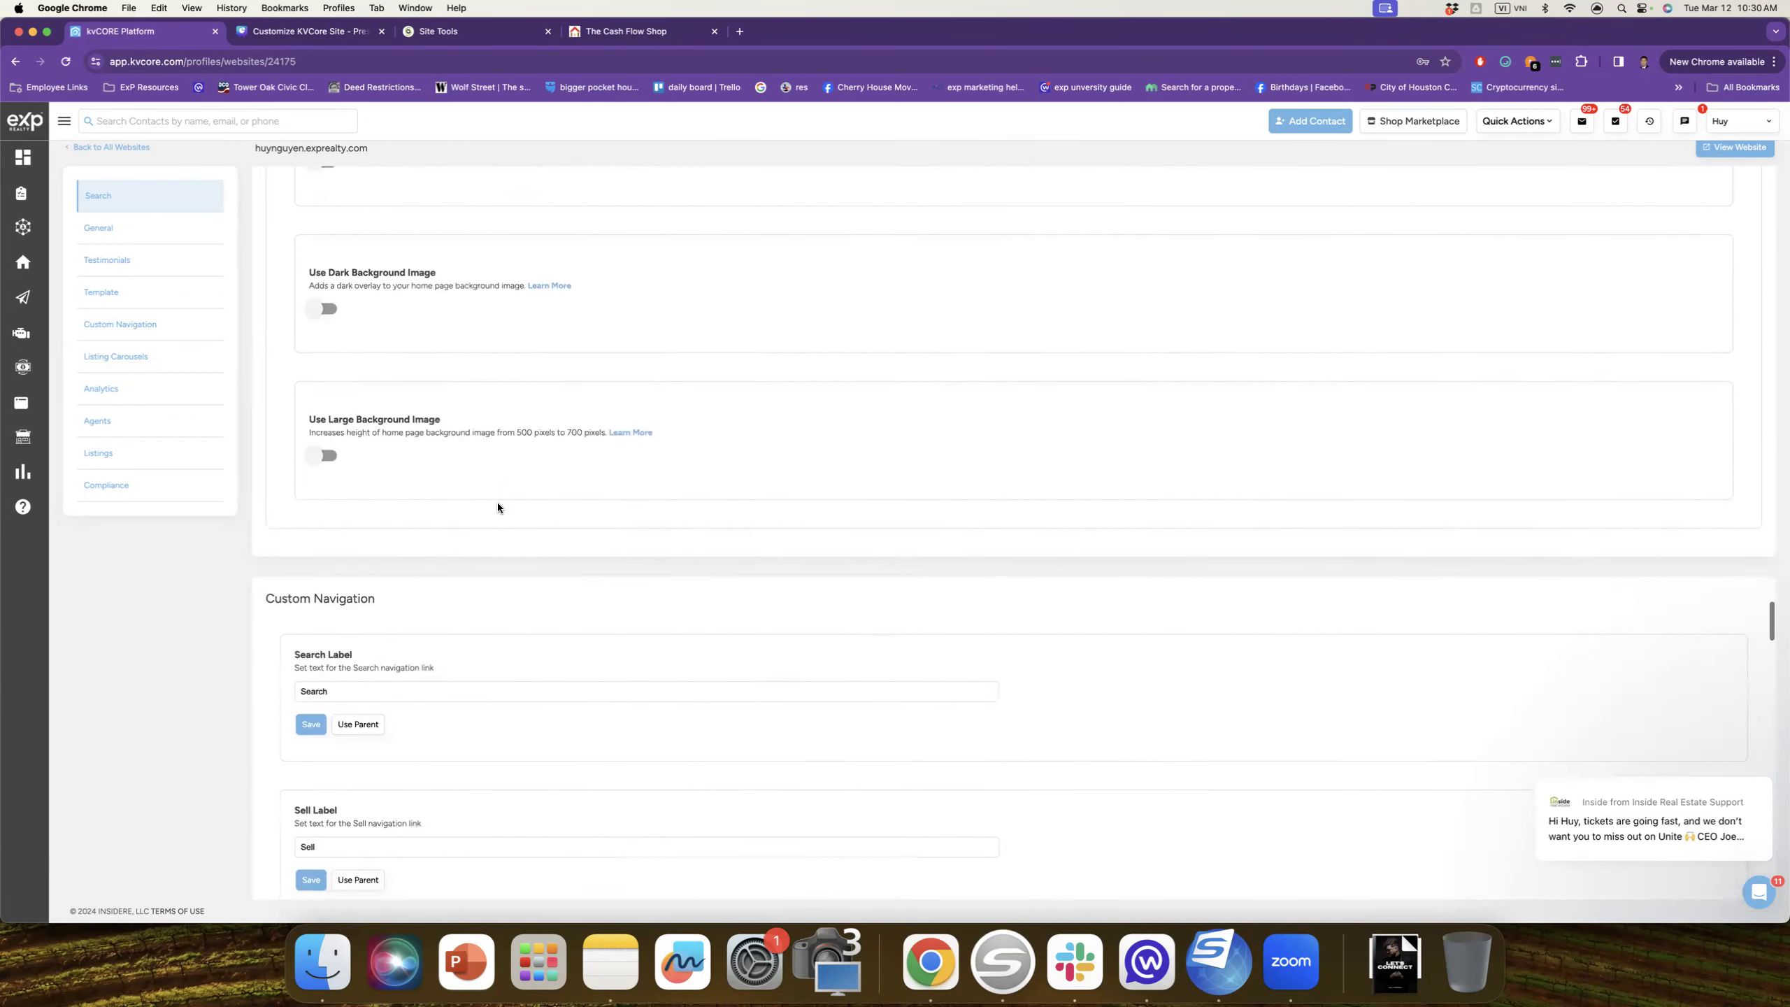
{"action": "scroll", "coordinate": [498, 507], "scroll_direction": "down", "scroll_amount": 10}
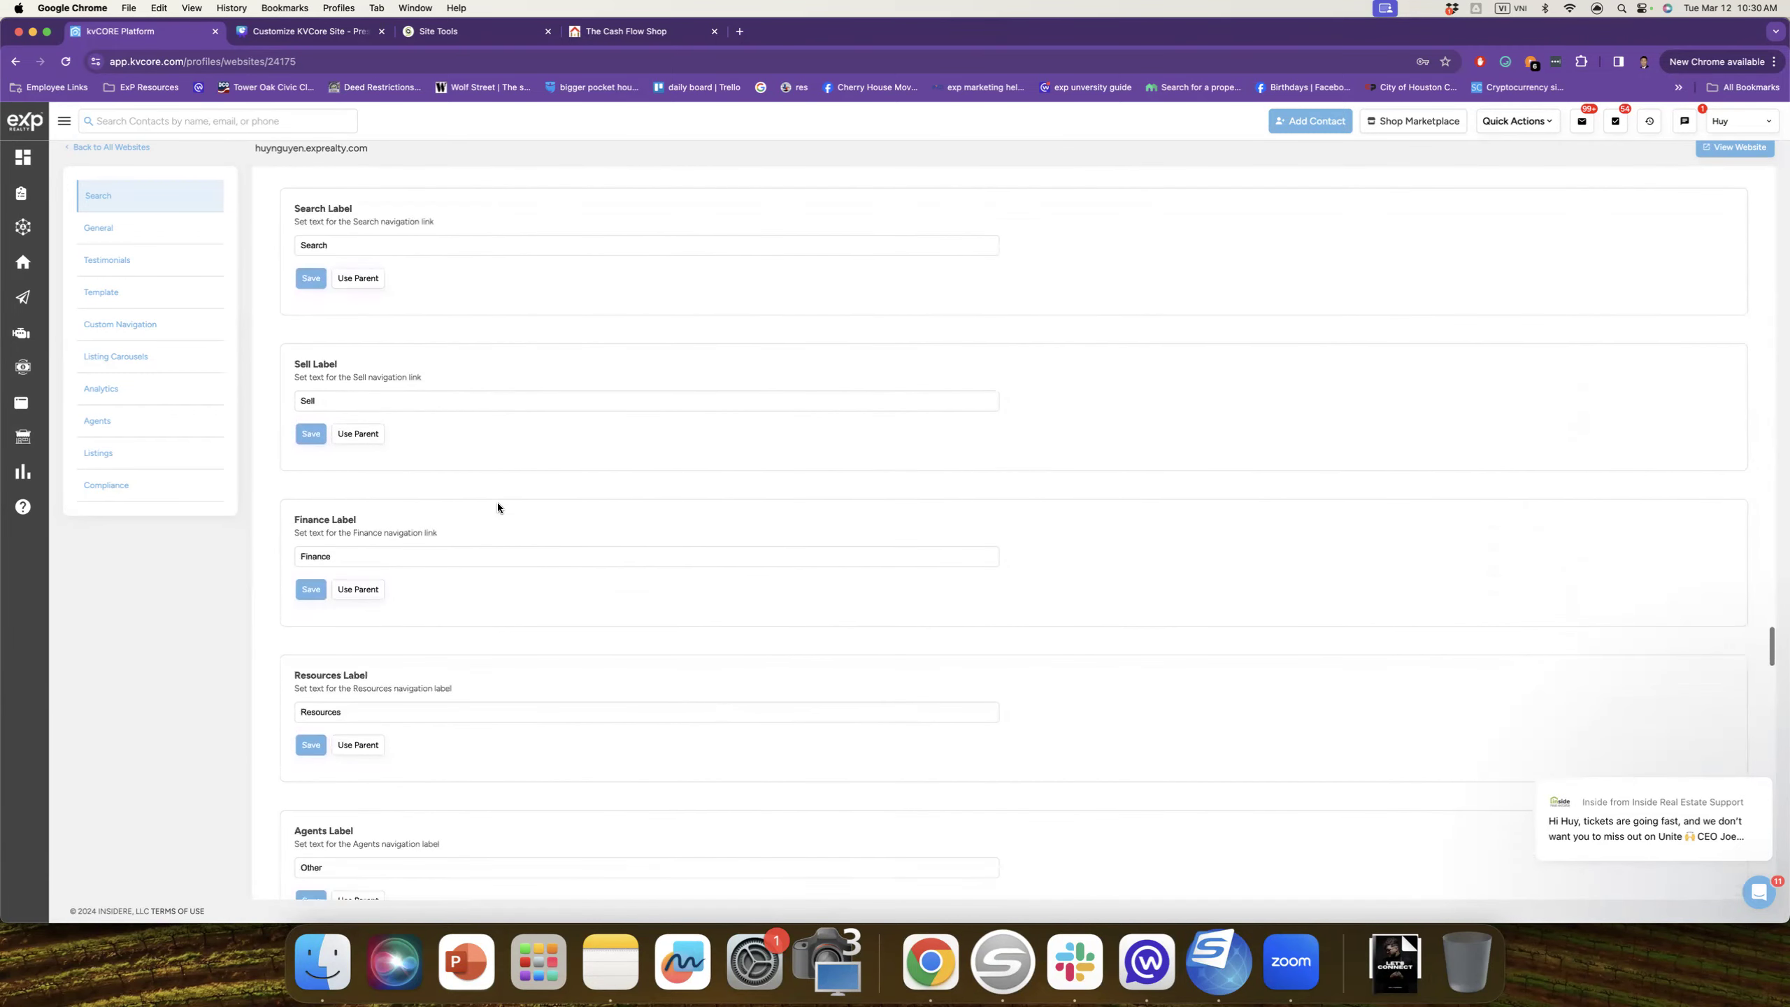
{"action": "scroll", "coordinate": [498, 507], "scroll_direction": "down", "scroll_amount": 8}
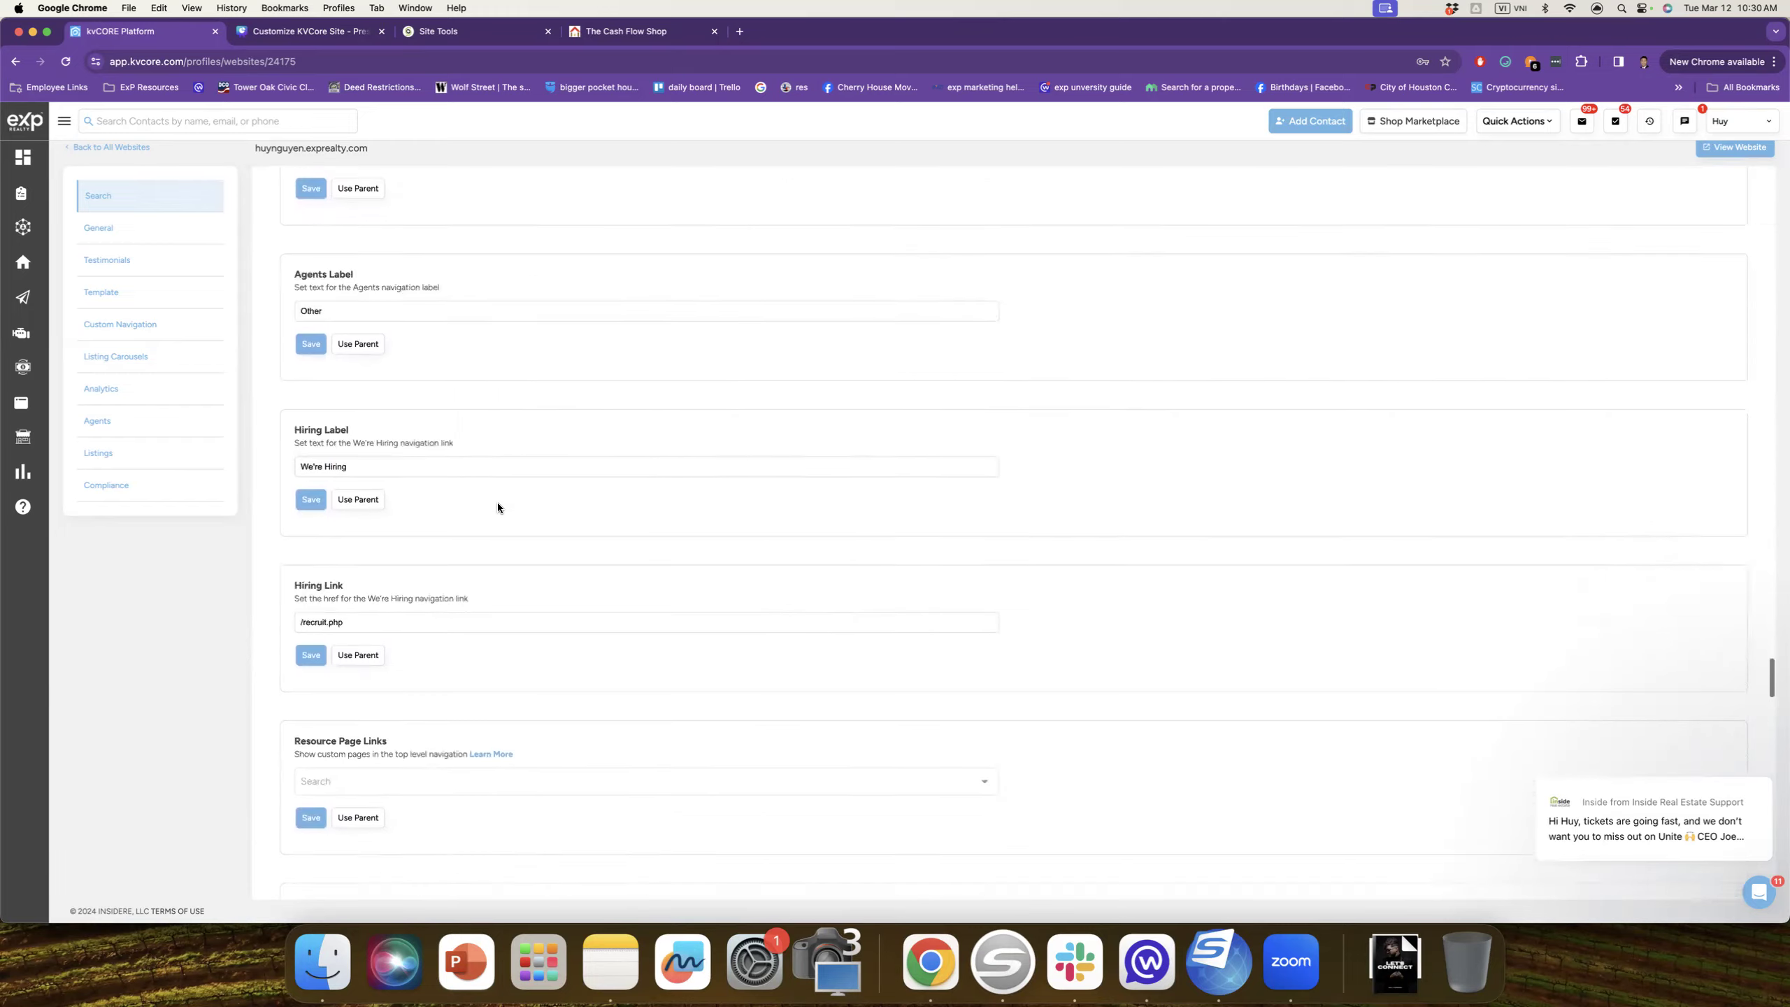
{"action": "scroll", "coordinate": [498, 507], "scroll_direction": "down", "scroll_amount": 8}
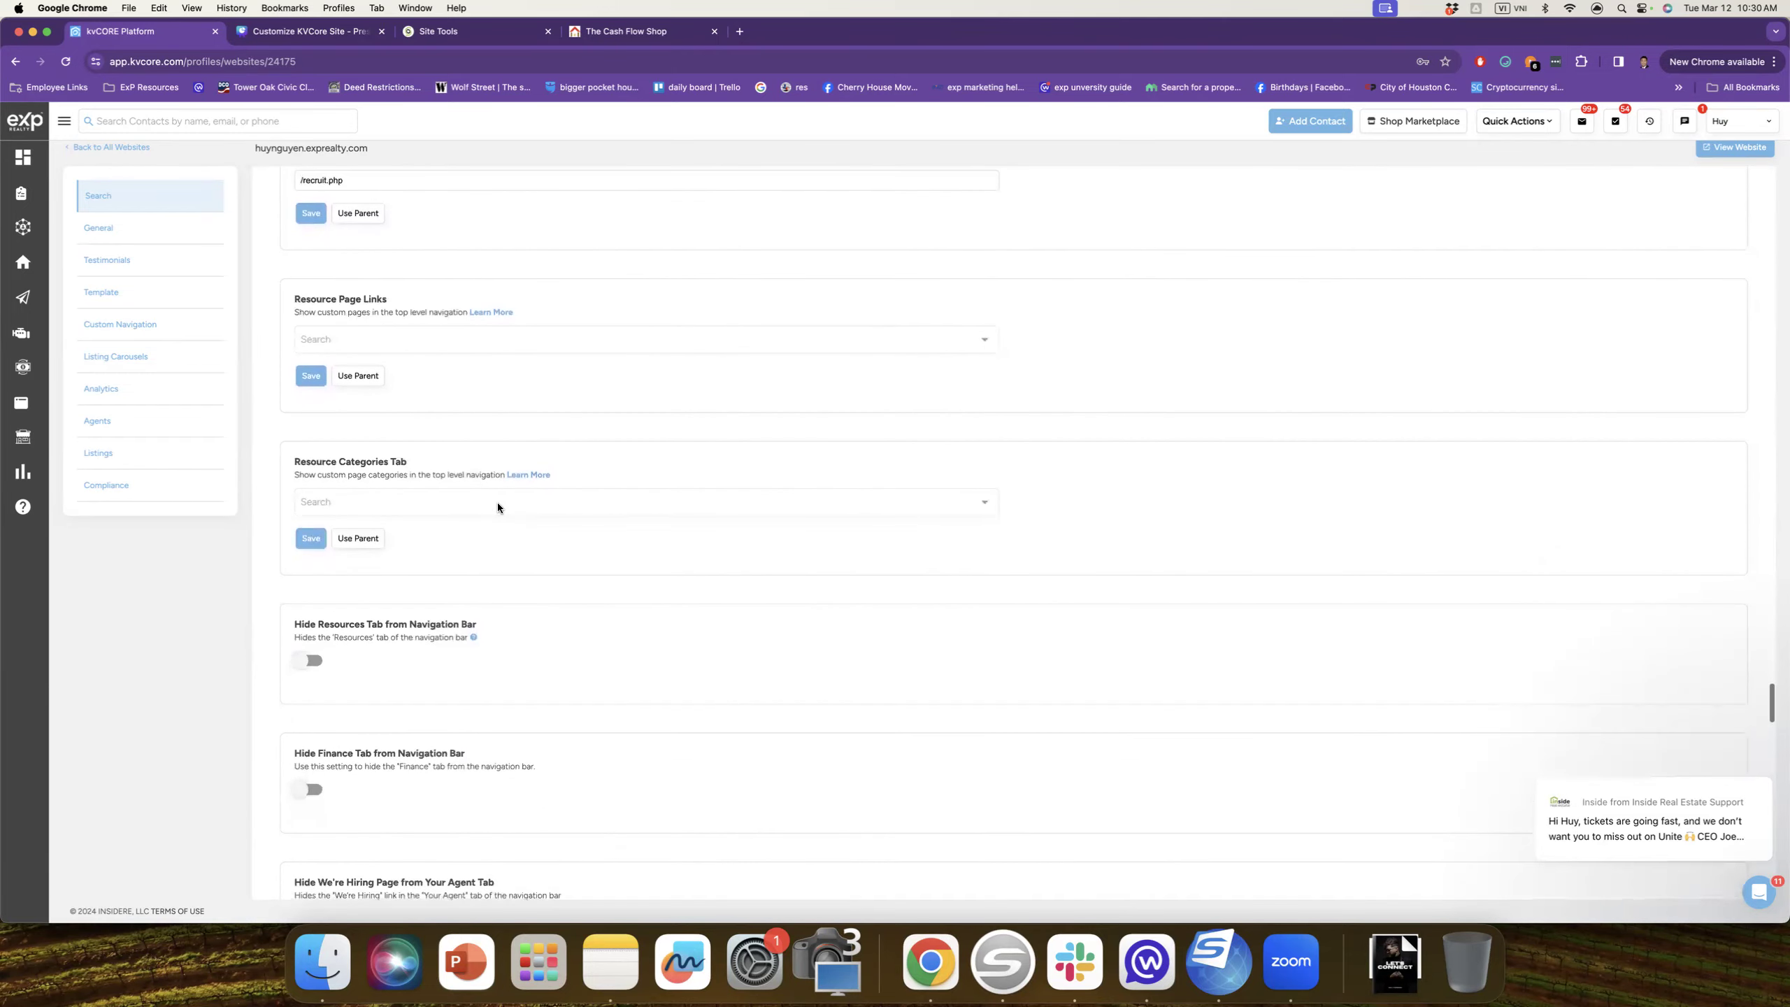
{"action": "scroll", "coordinate": [498, 507], "scroll_direction": "down", "scroll_amount": 4}
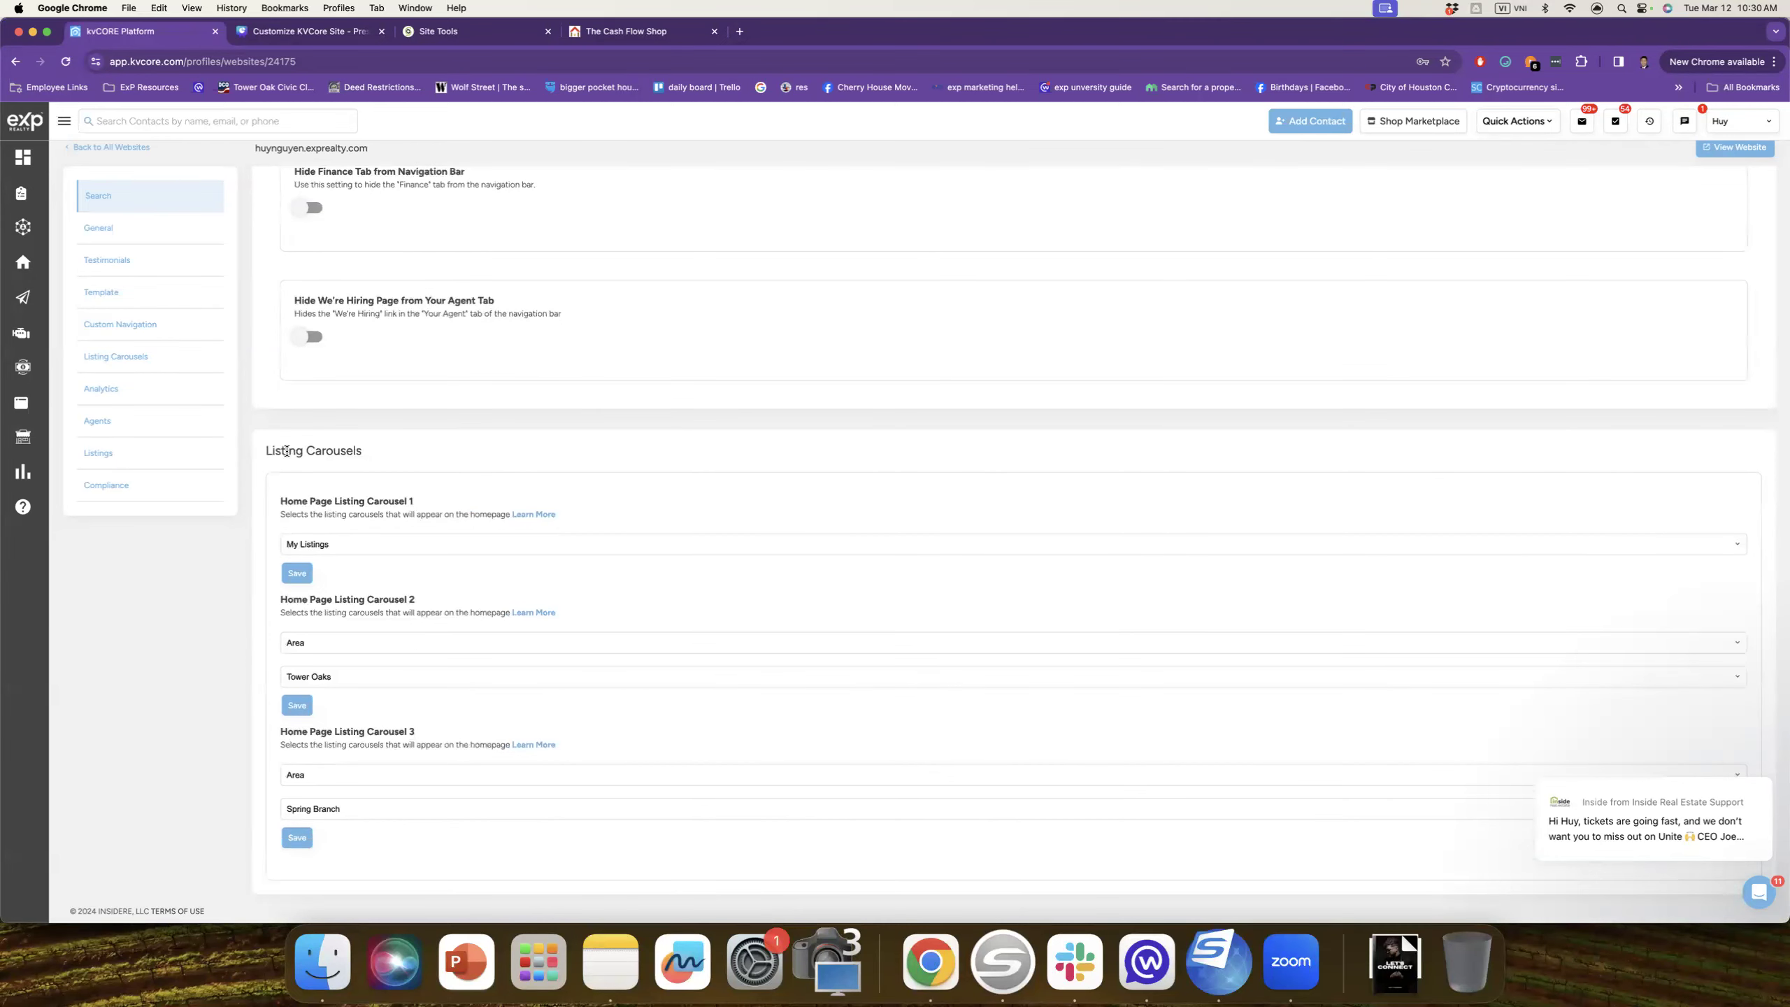
{"action": "left_click", "coordinate": [479, 544]}
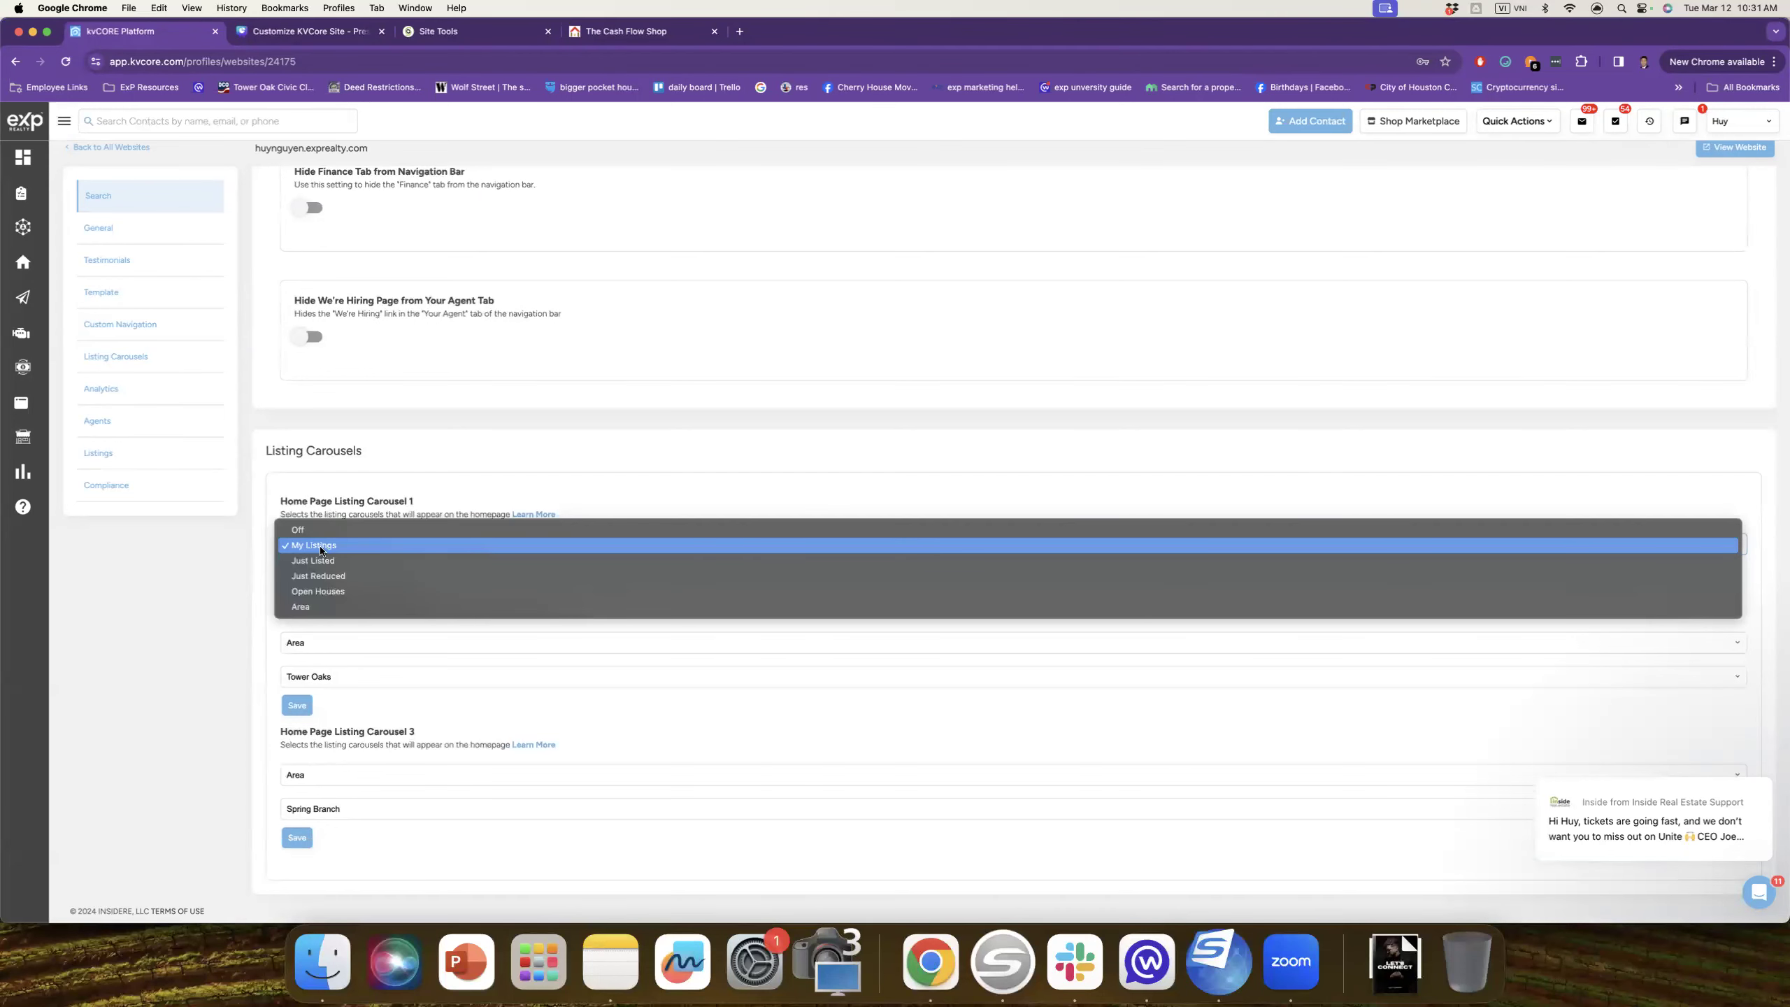
{"action": "left_click", "coordinate": [290, 413]}
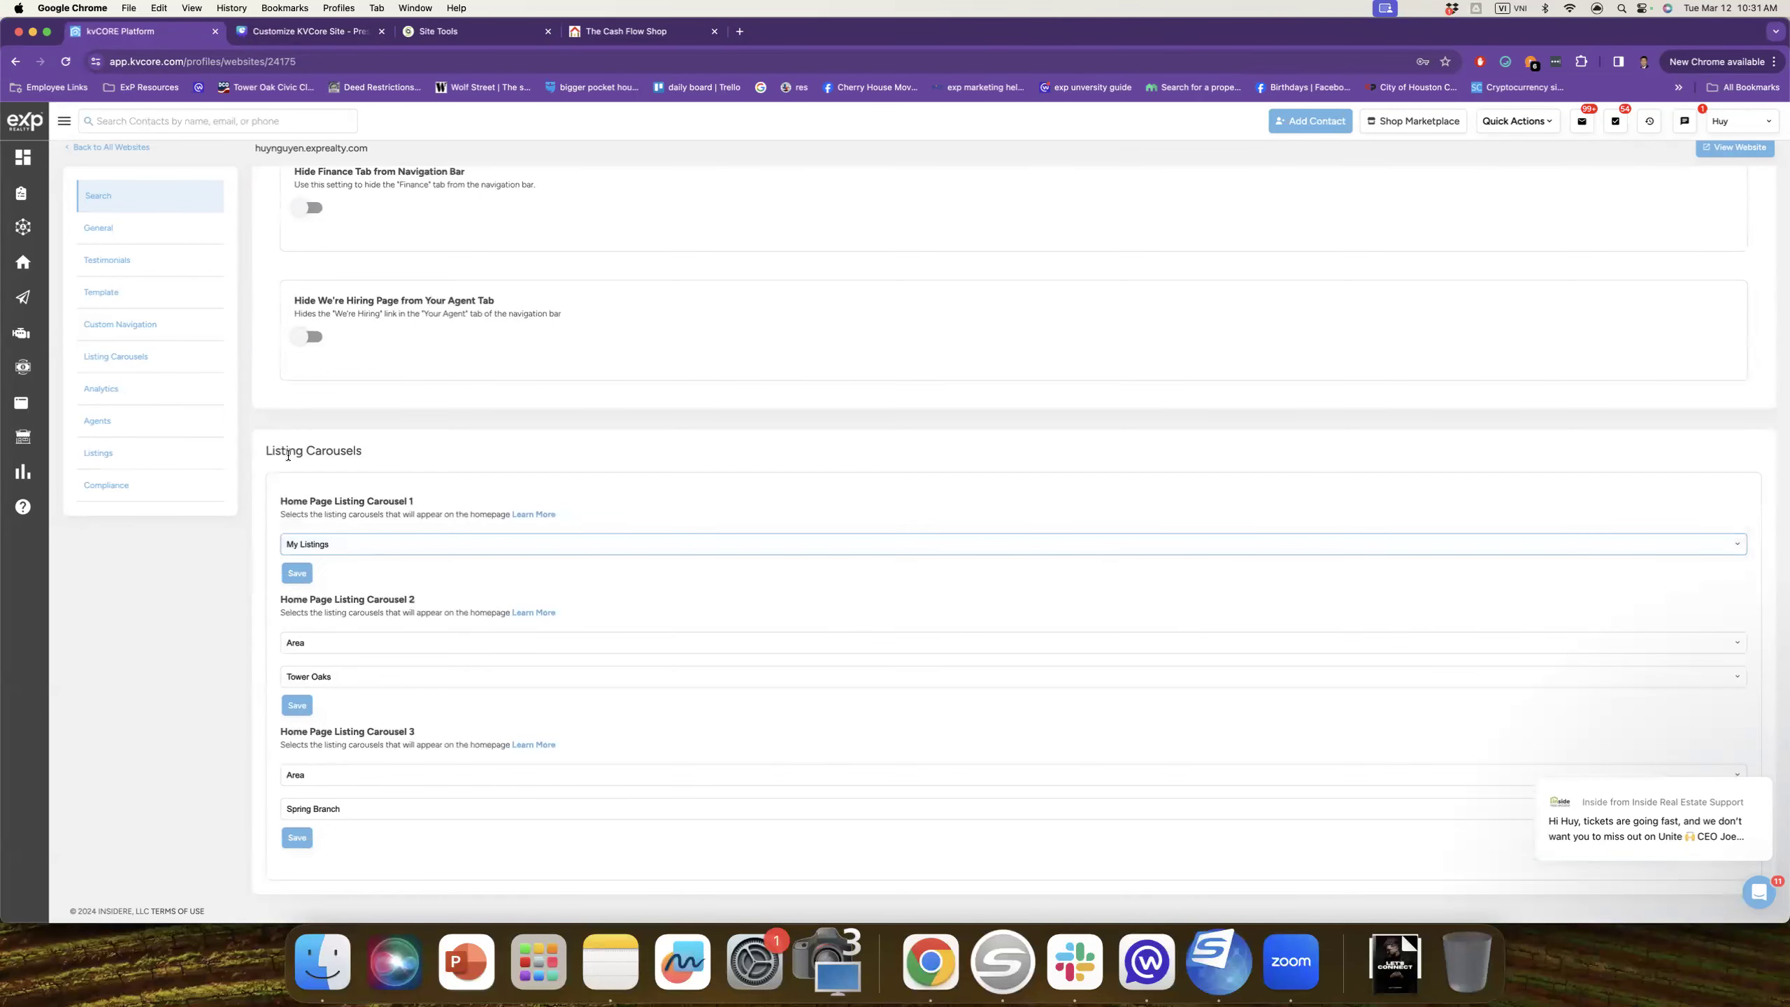
{"action": "left_click", "coordinate": [599, 31]}
{"action": "scroll", "coordinate": [834, 421], "scroll_direction": "down", "scroll_amount": 4}
{"action": "scroll", "coordinate": [834, 421], "scroll_direction": "down", "scroll_amount": 15}
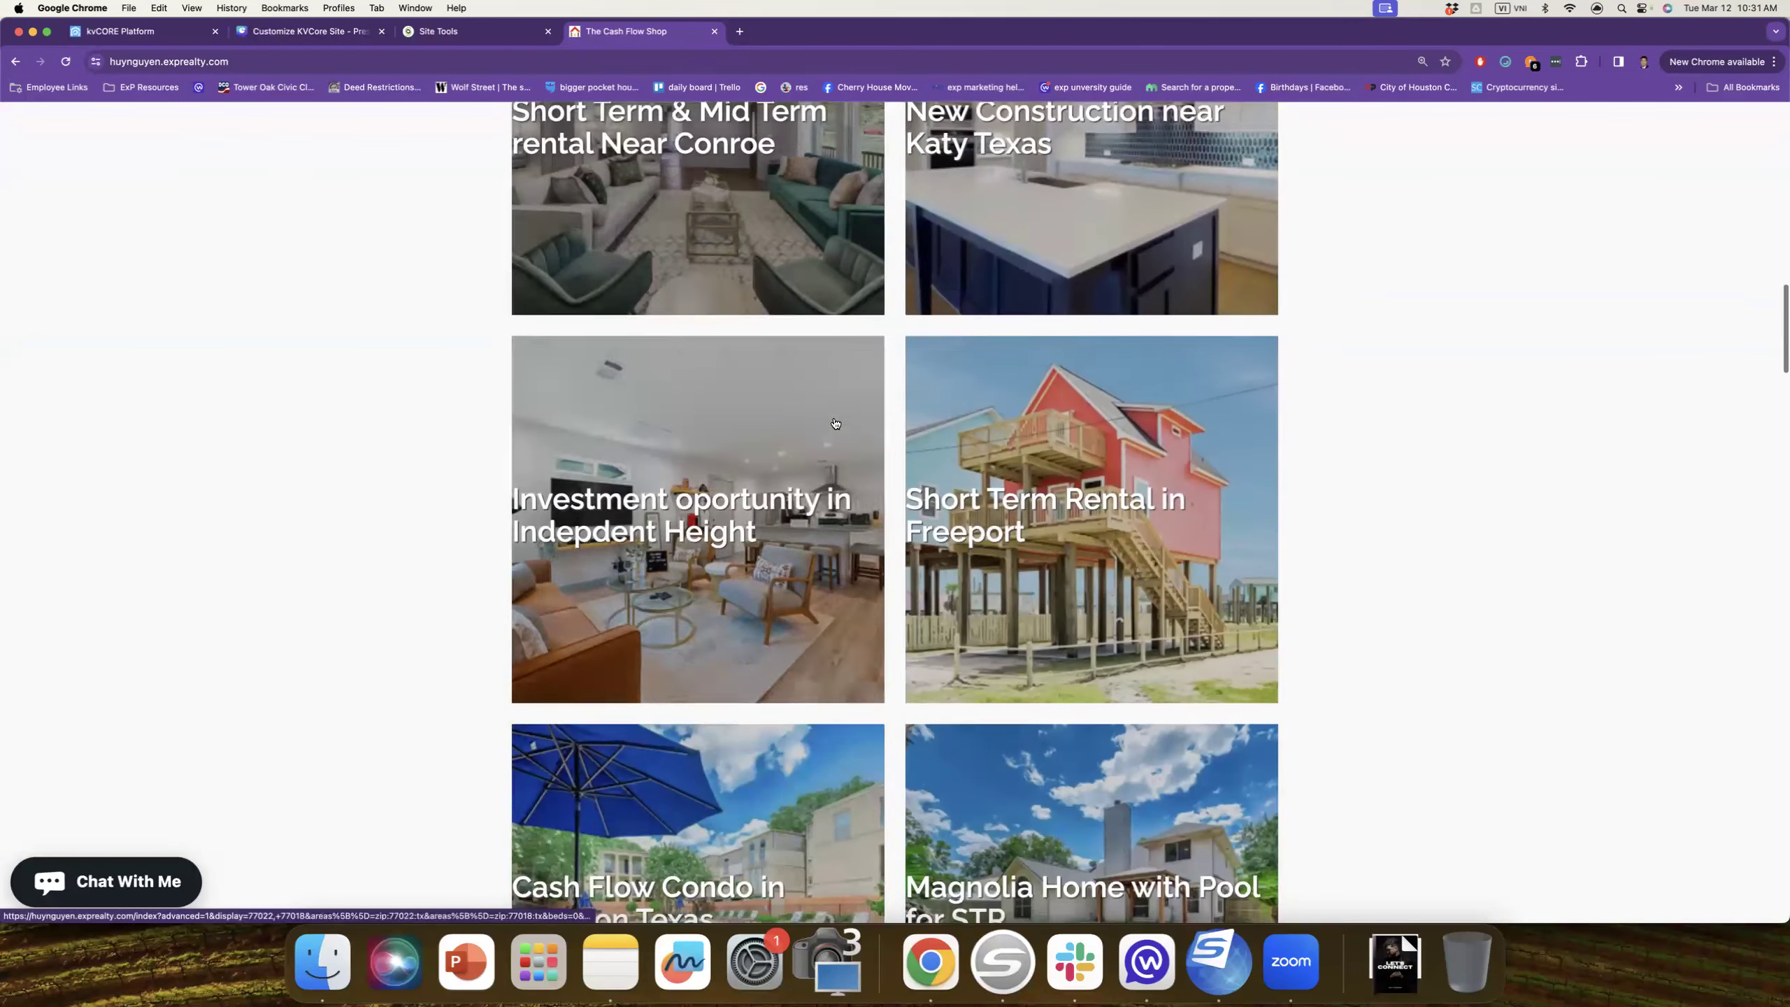
{"action": "scroll", "coordinate": [835, 423], "scroll_direction": "down", "scroll_amount": 10}
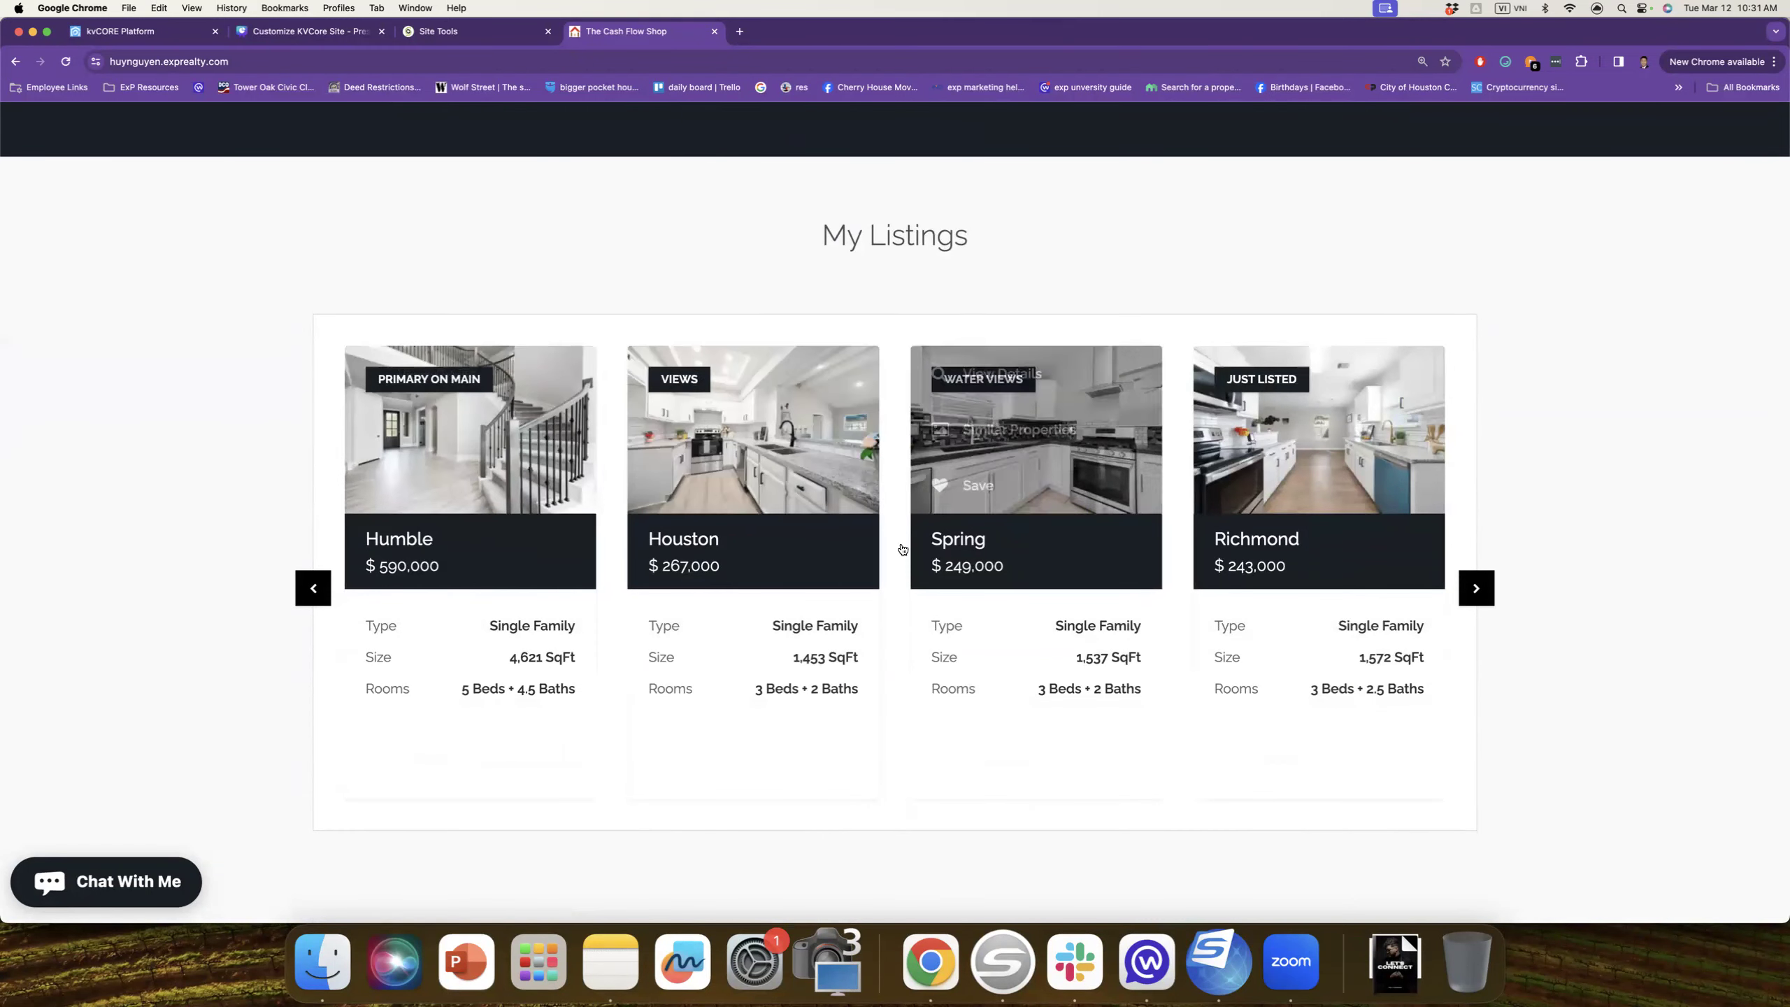
{"action": "mouse_move", "coordinate": [1313, 570]}
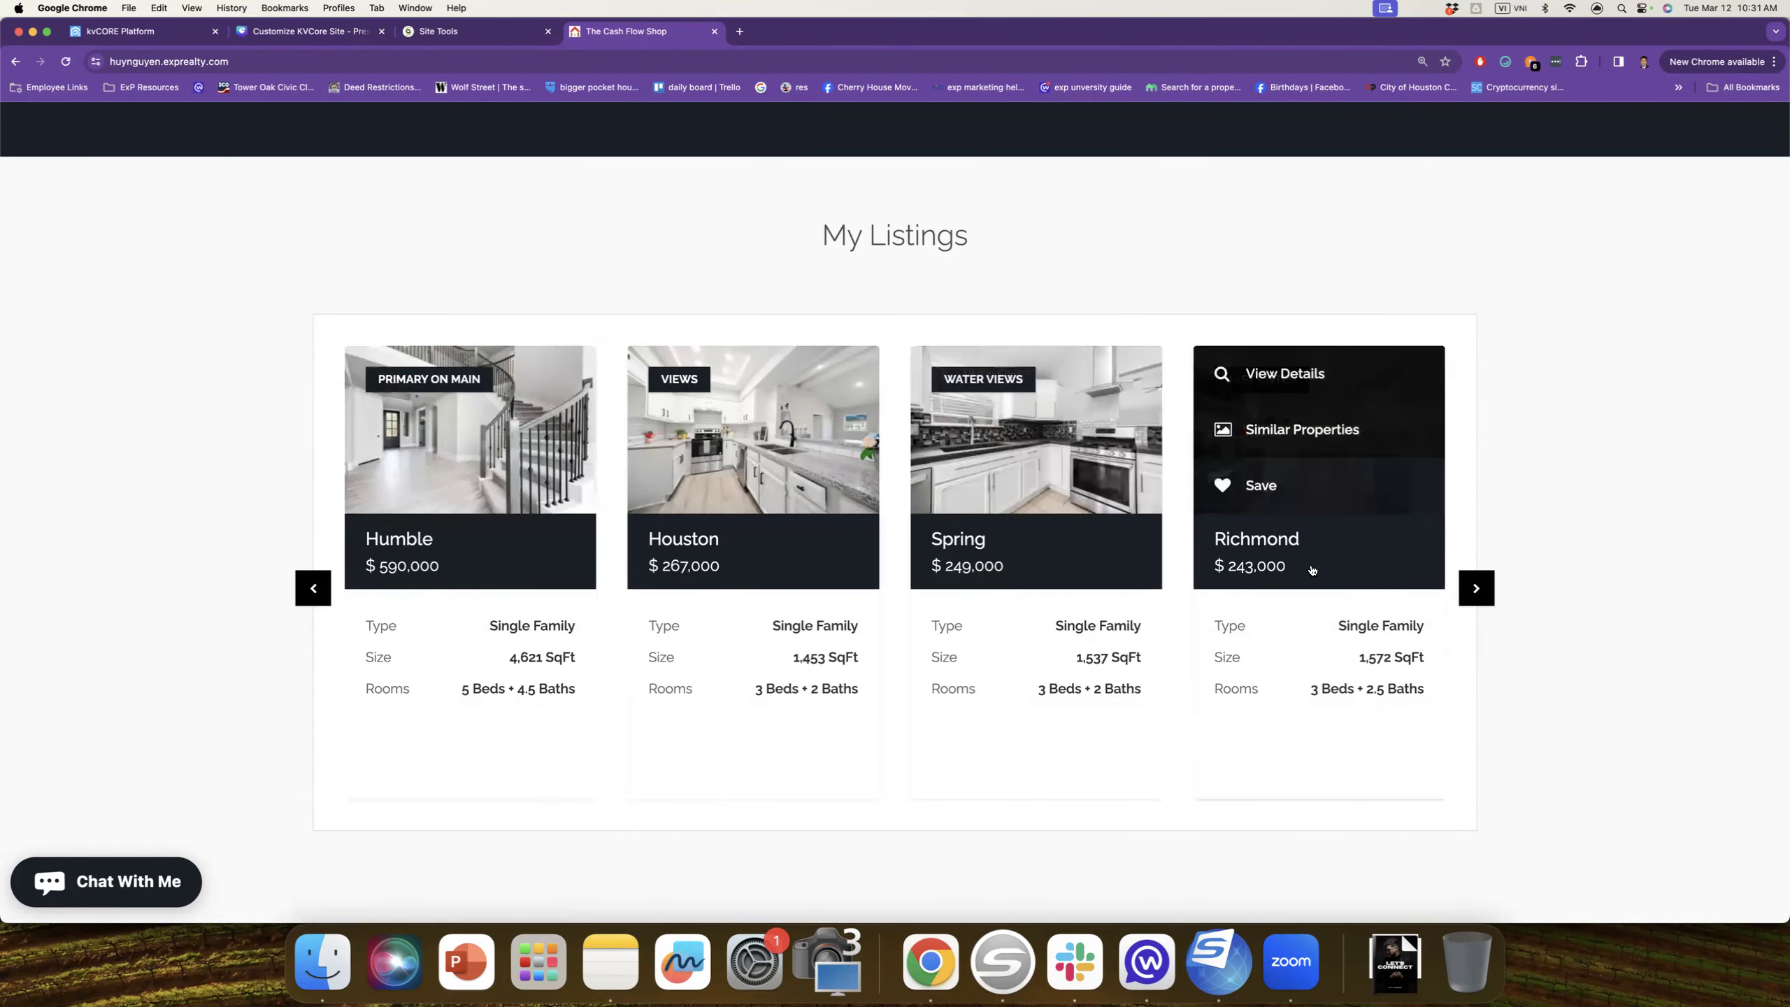
{"action": "scroll", "coordinate": [1315, 572], "scroll_direction": "down", "scroll_amount": 6}
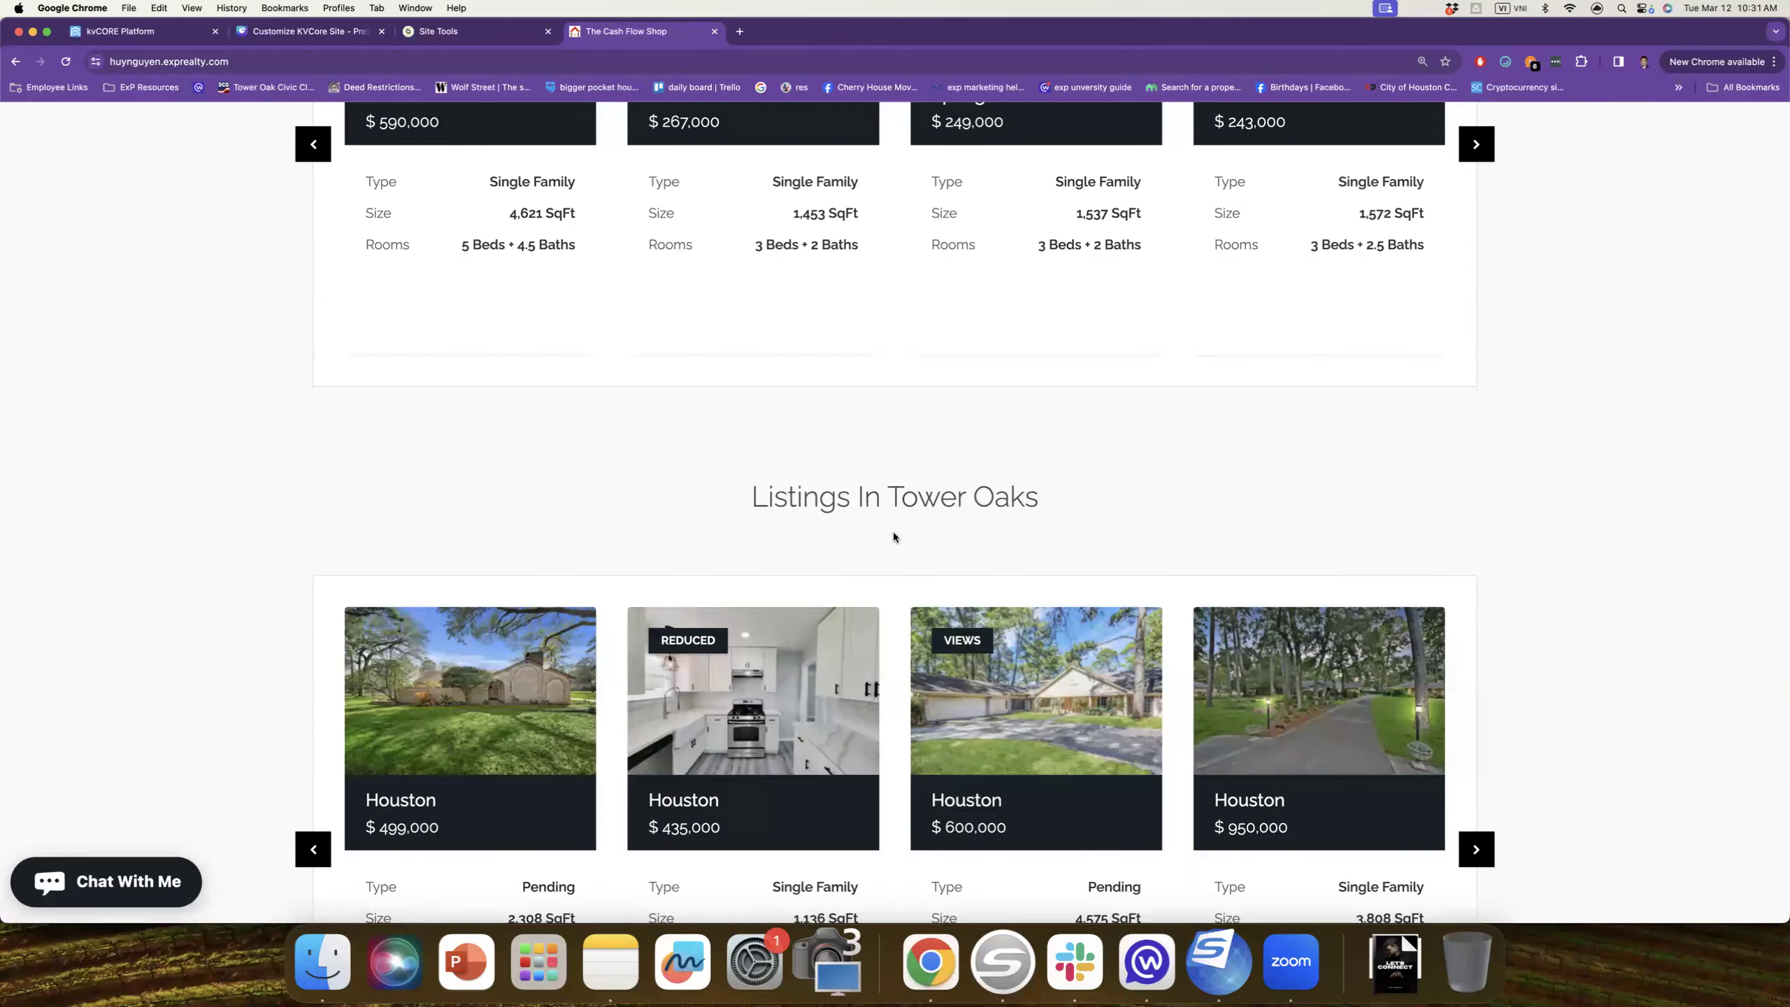
{"action": "scroll", "coordinate": [892, 532], "scroll_direction": "down", "scroll_amount": 2}
{"action": "scroll", "coordinate": [895, 538], "scroll_direction": "down", "scroll_amount": 3}
{"action": "scroll", "coordinate": [895, 537], "scroll_direction": "up", "scroll_amount": 3}
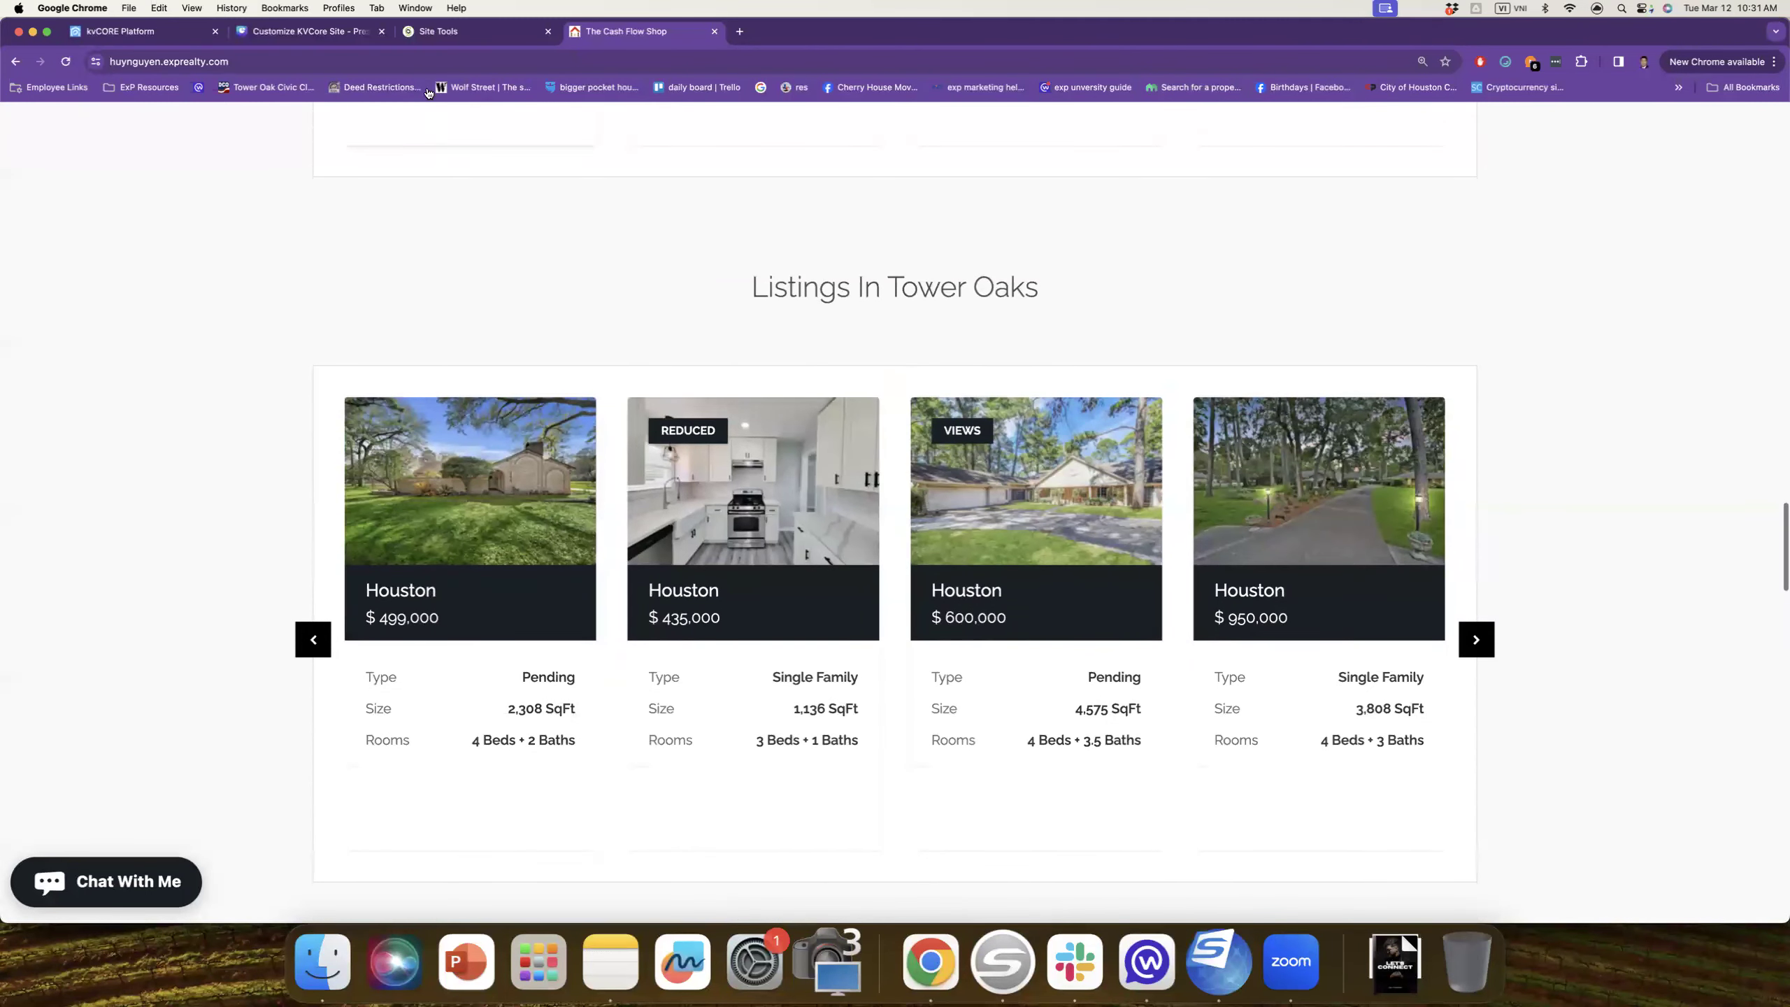
{"action": "left_click", "coordinate": [455, 32]}
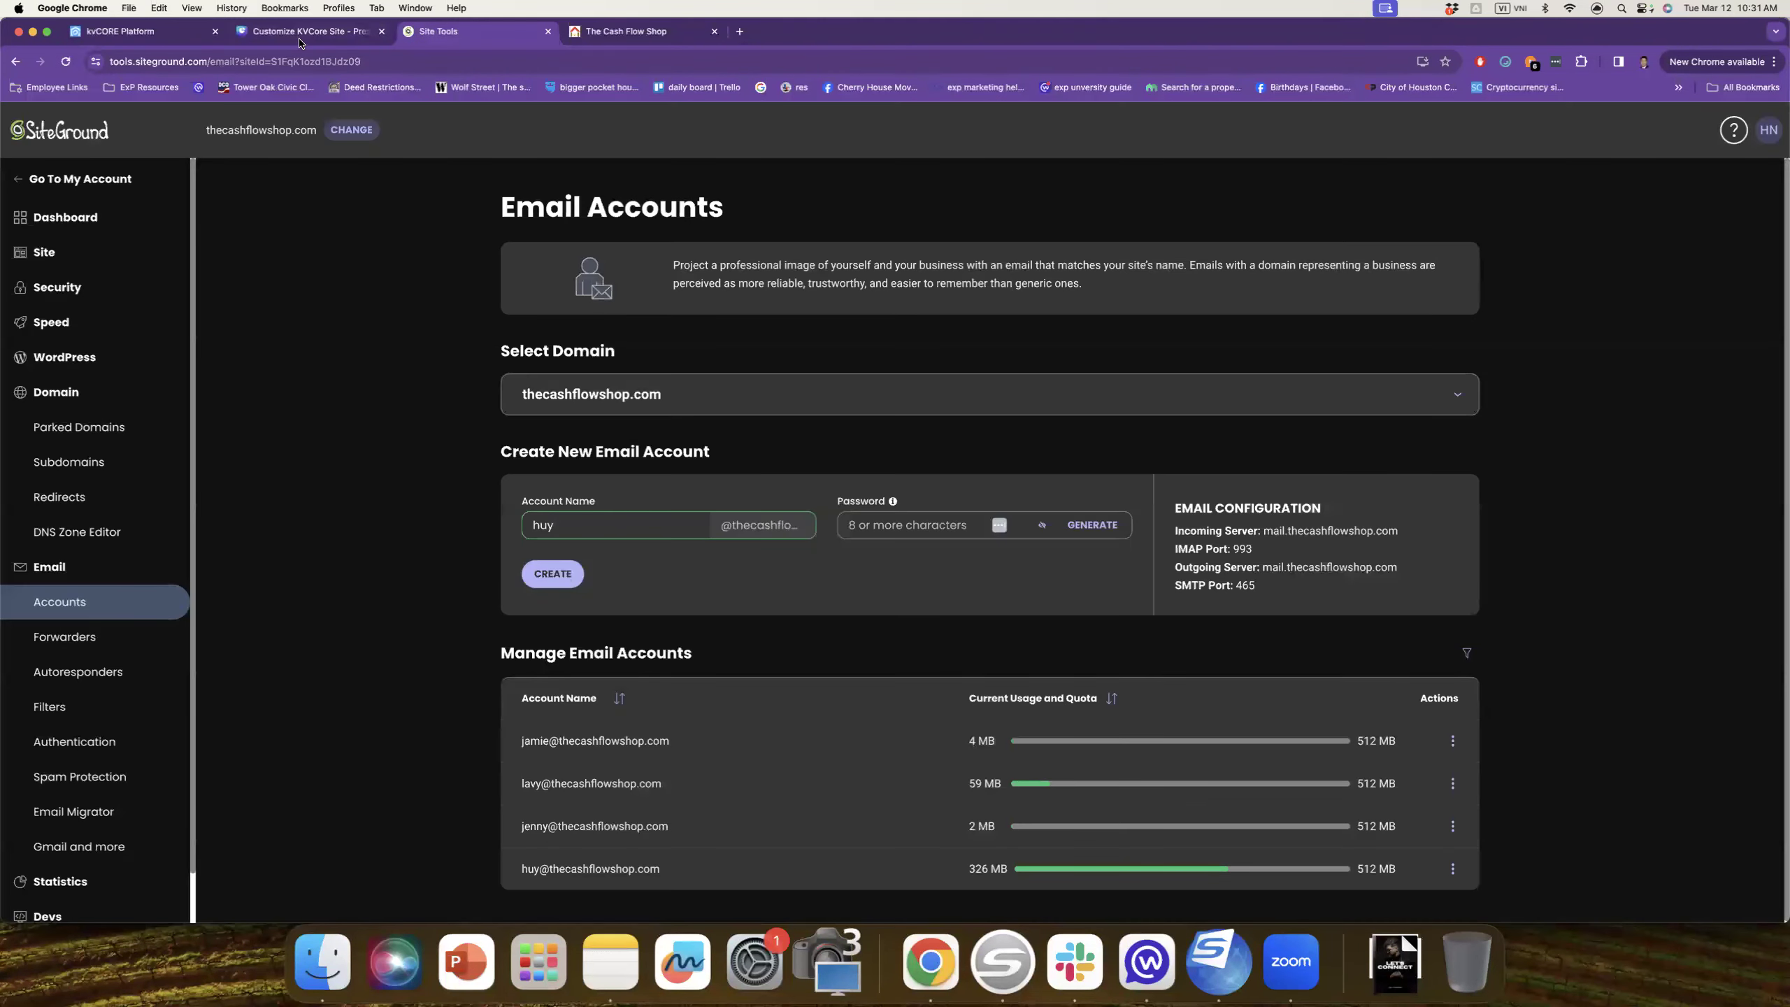
{"action": "left_click", "coordinate": [303, 33]}
{"action": "left_click", "coordinate": [176, 31]}
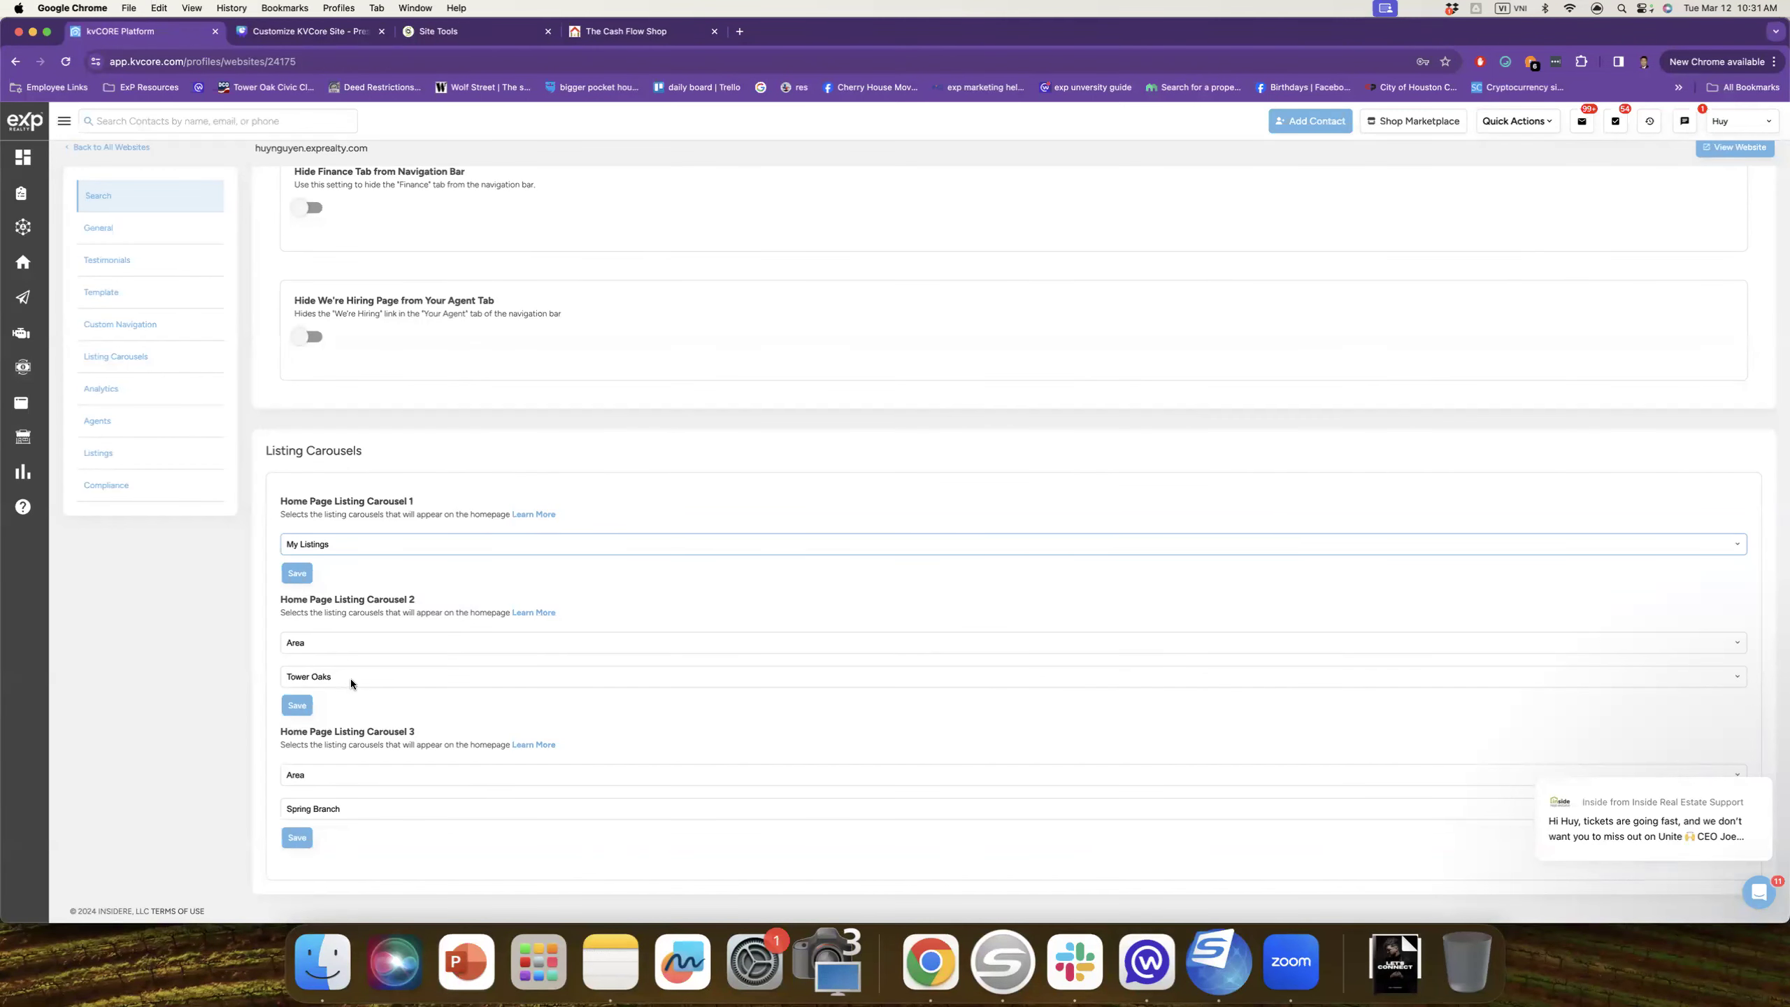
Step: Set Home Page Listing Carousel 2 to Just Reduced and save it
{"action": "left_click", "coordinate": [324, 676]}
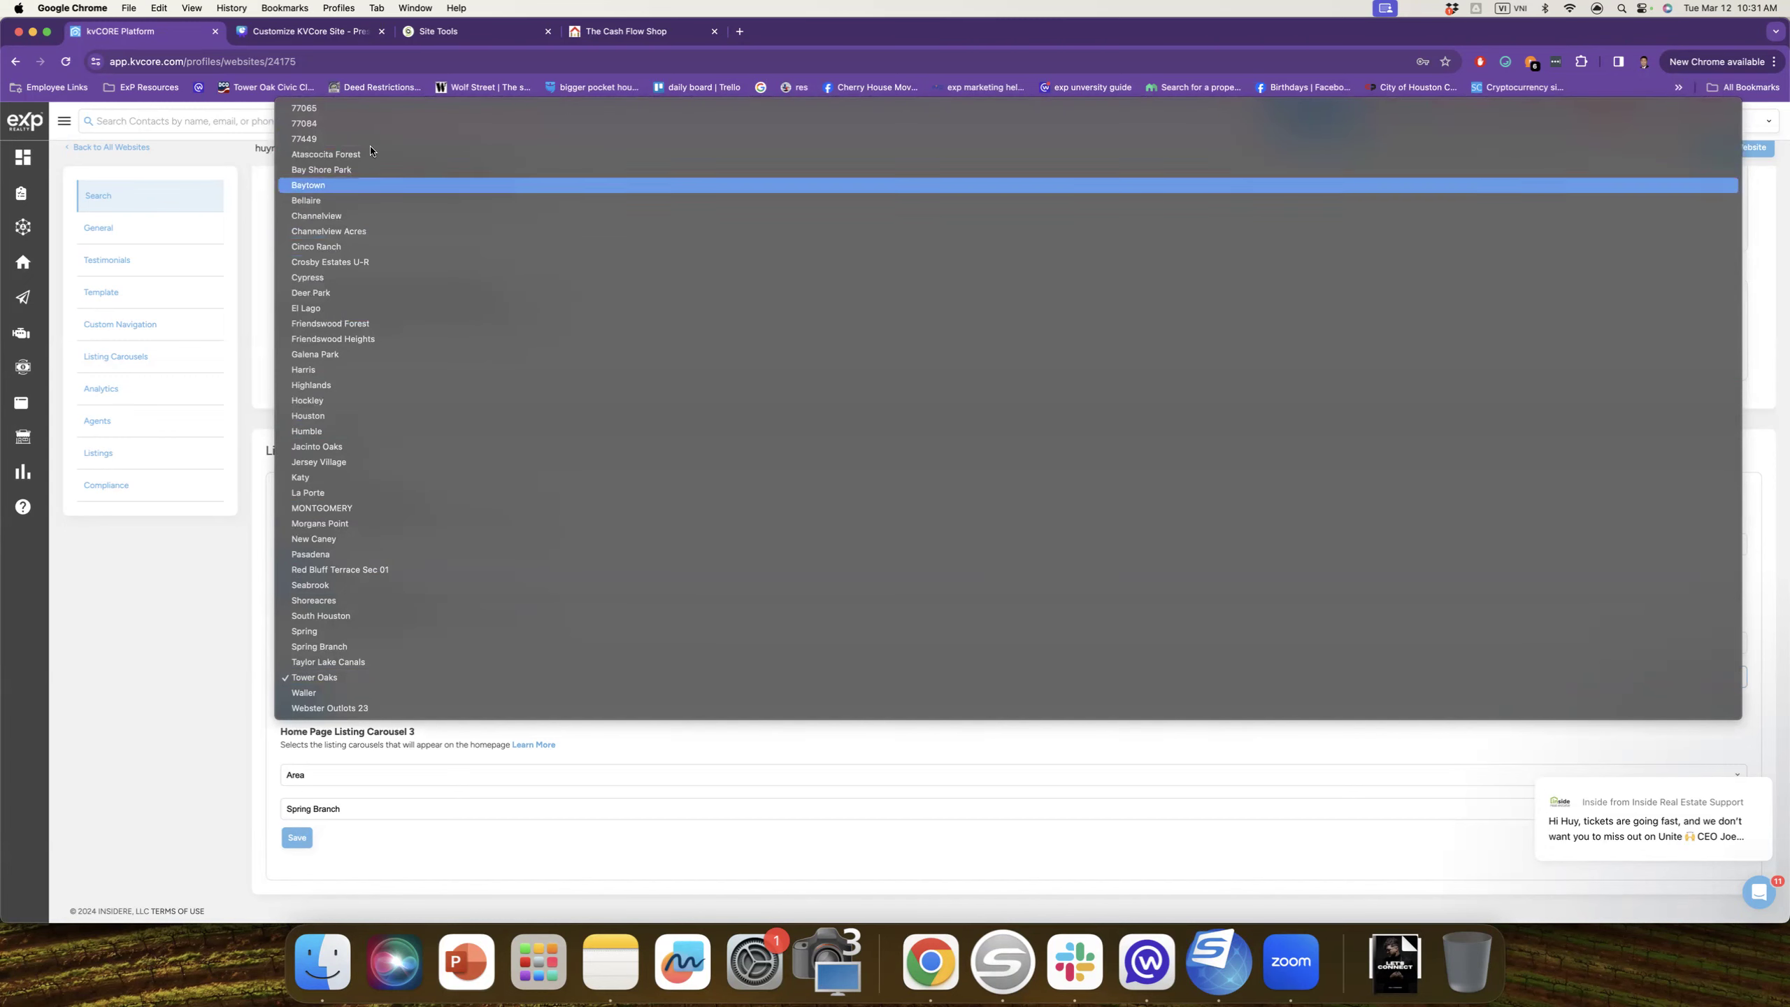
{"action": "left_click", "coordinate": [352, 110]}
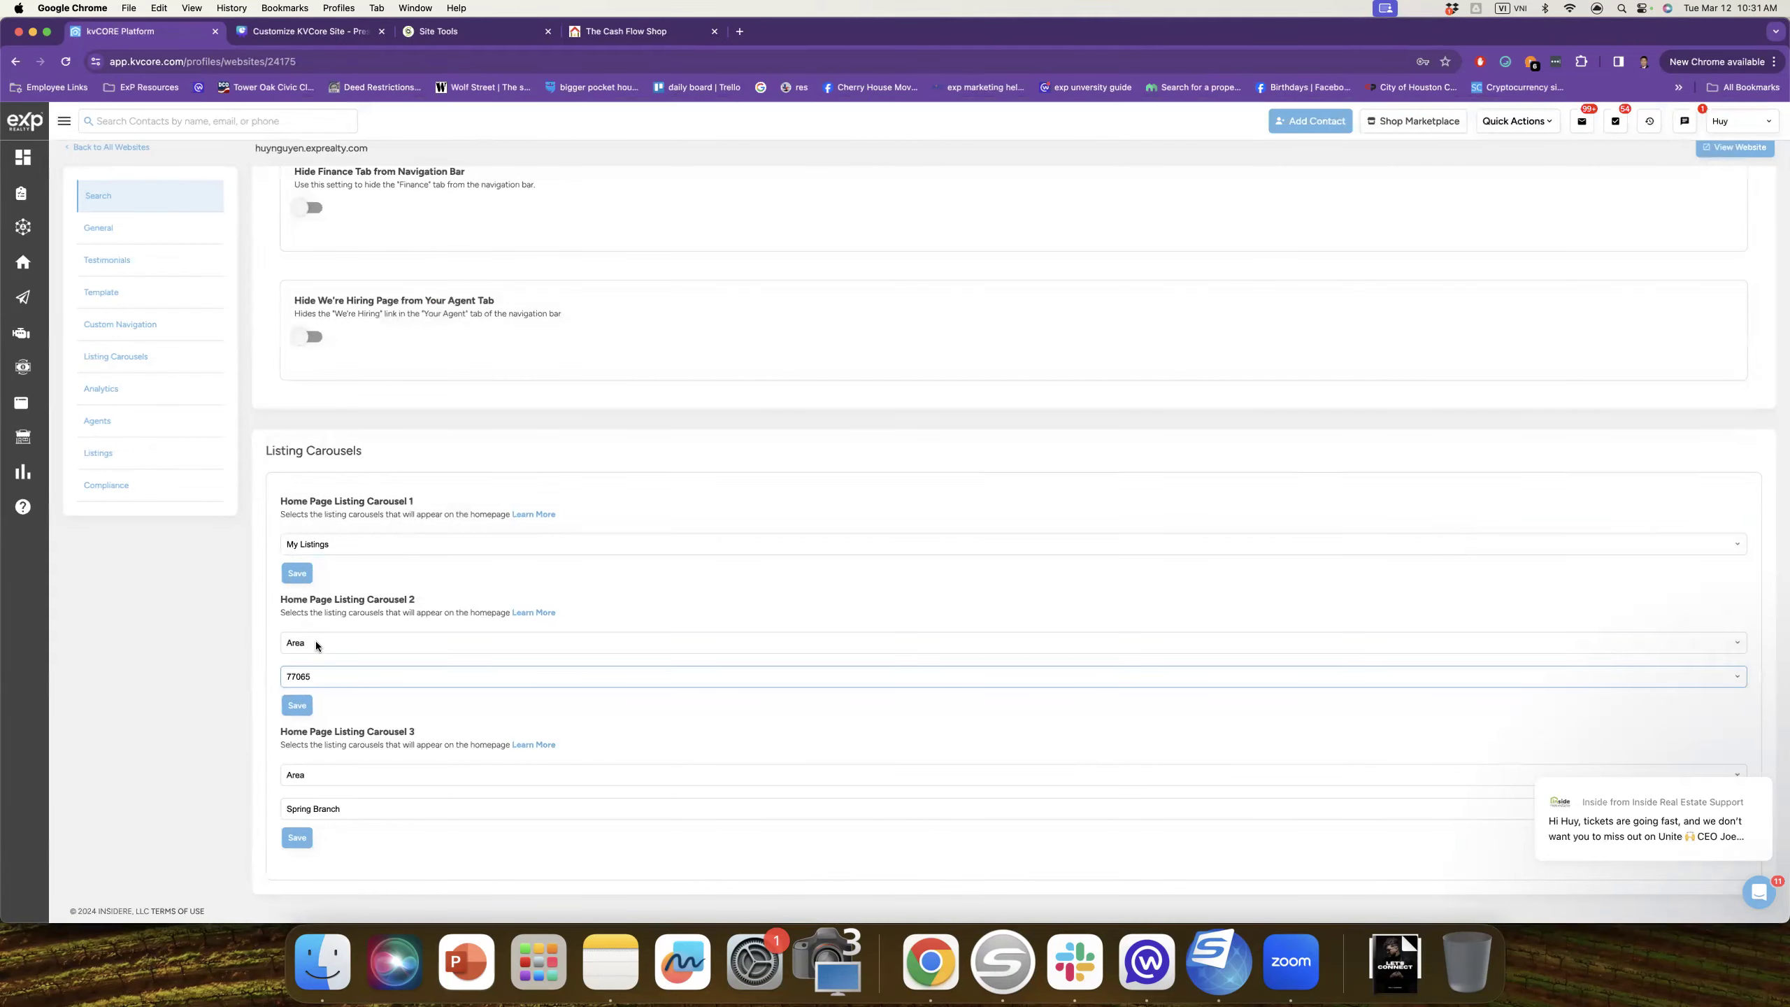
{"action": "left_click", "coordinate": [317, 641]}
{"action": "left_click", "coordinate": [366, 593]}
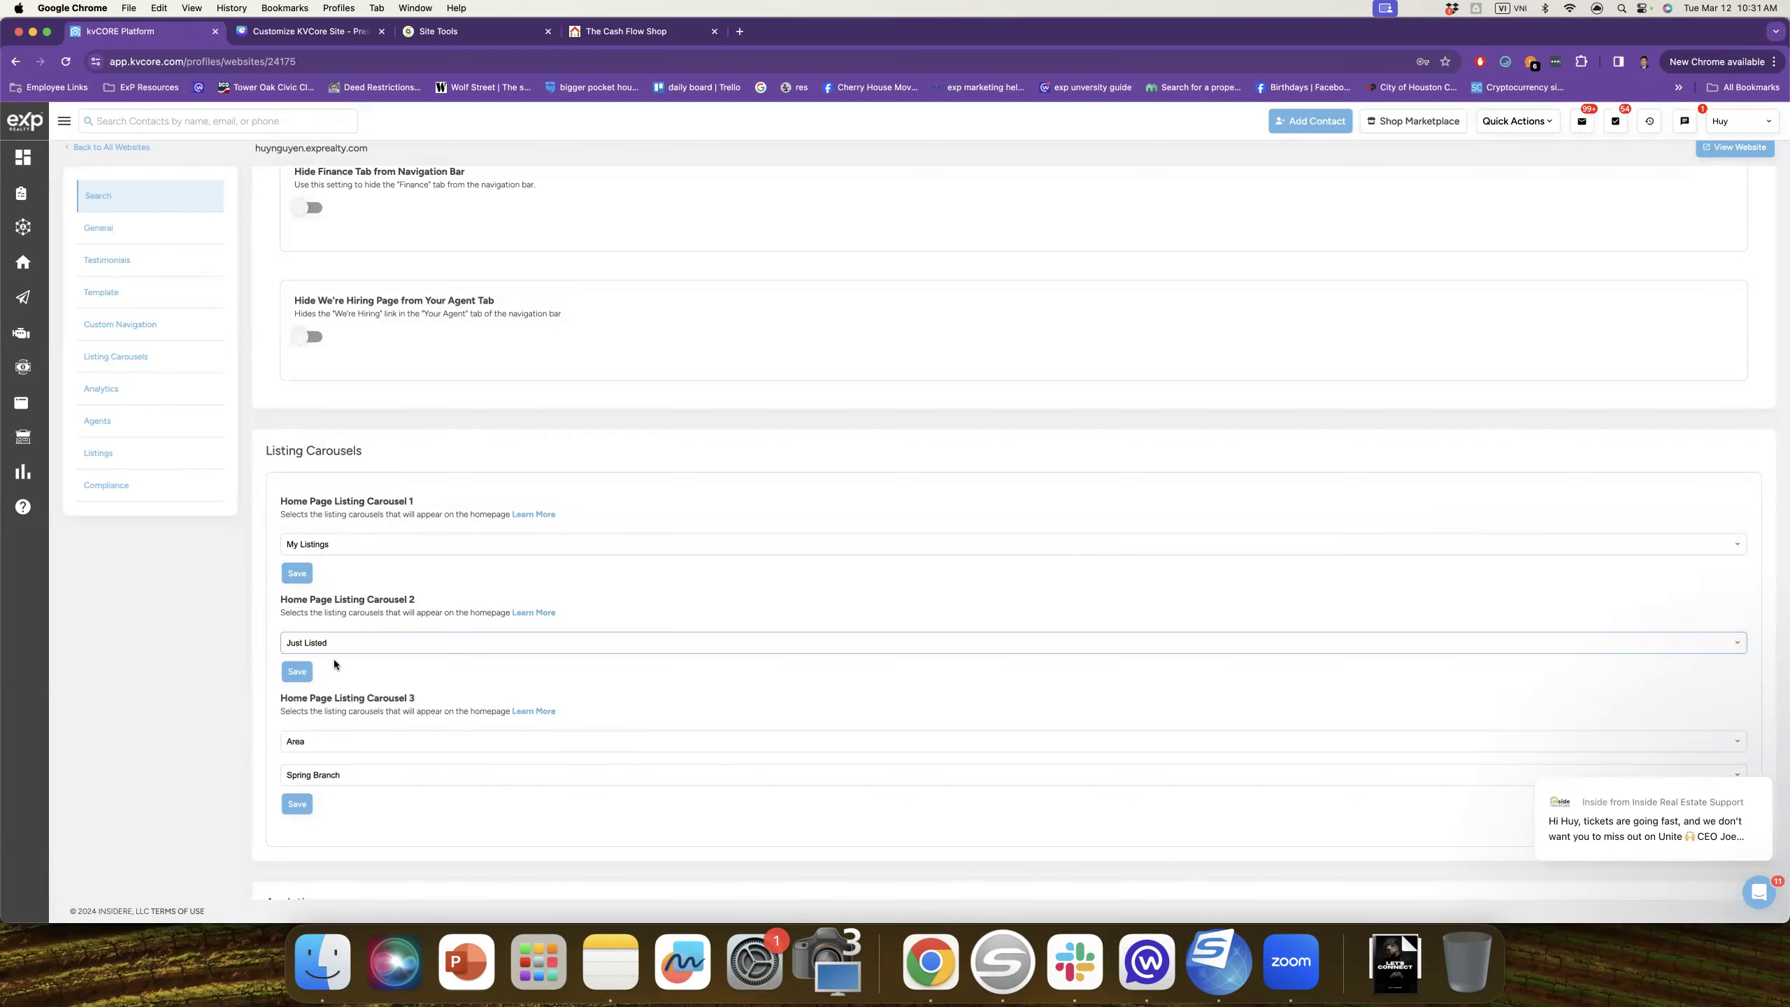
{"action": "left_click", "coordinate": [337, 646]}
{"action": "left_click", "coordinate": [350, 658]}
{"action": "left_click", "coordinate": [296, 674]}
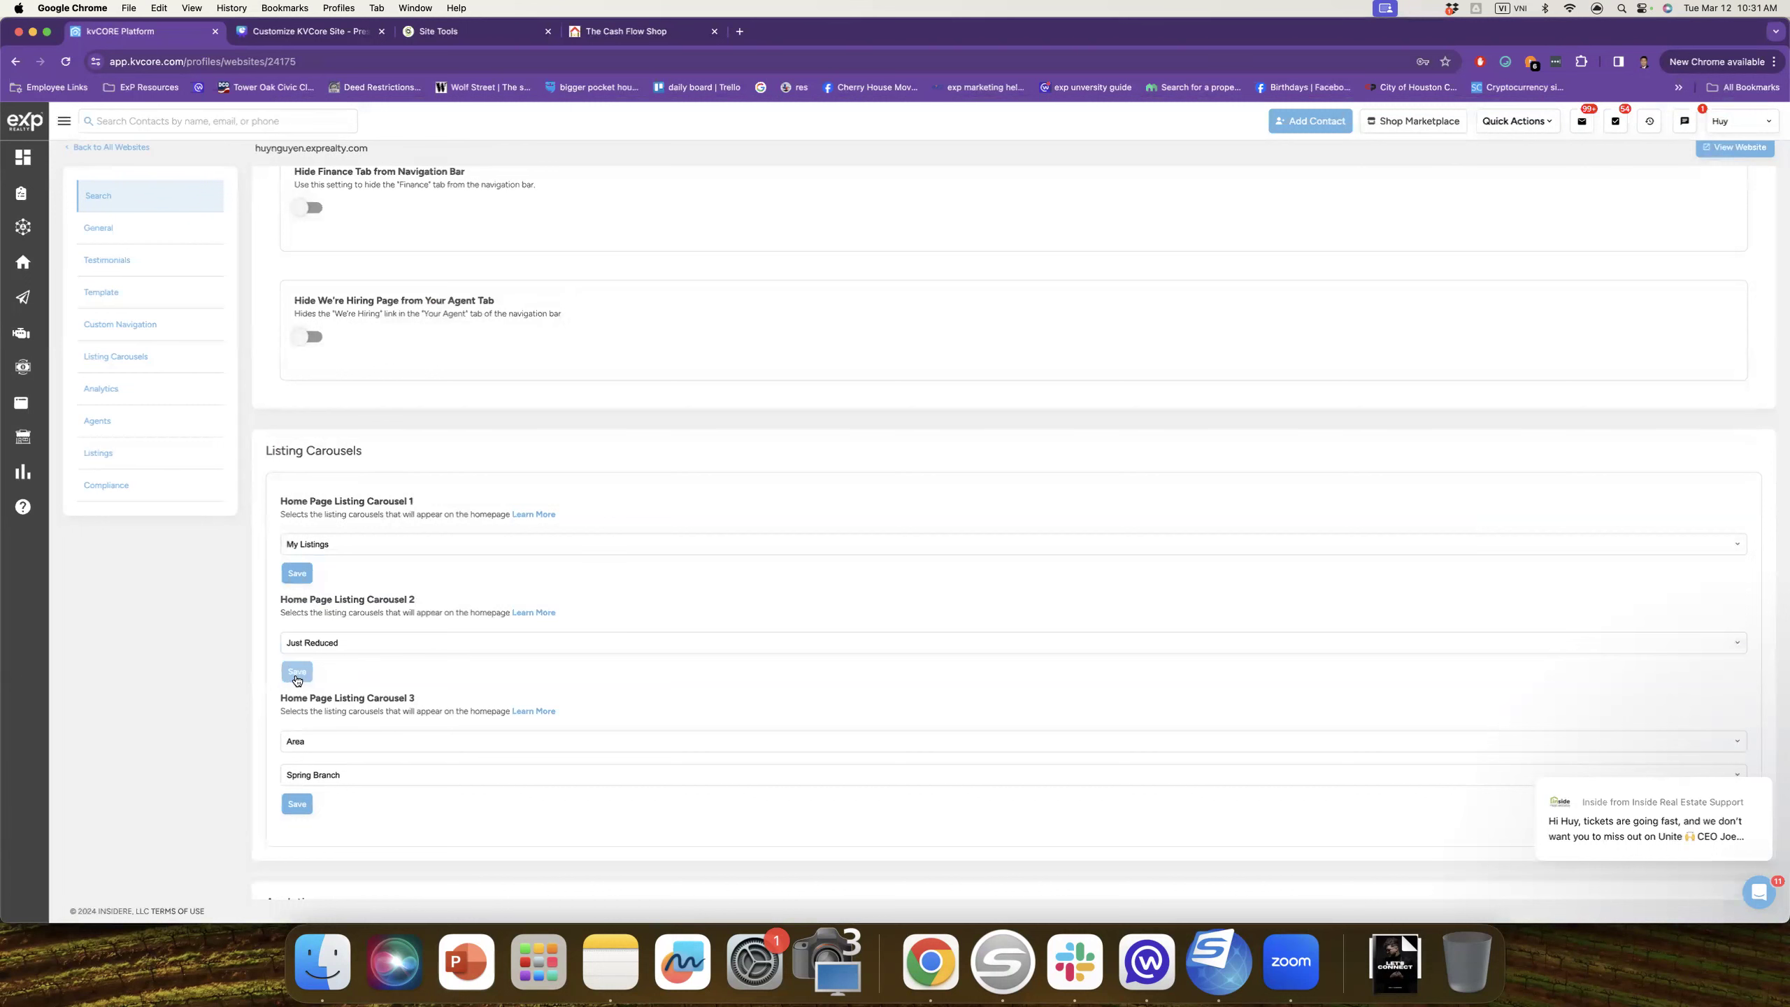
Step: Turn Home Page Listing Carousel 3 Off and save it
{"action": "left_click", "coordinate": [305, 745]}
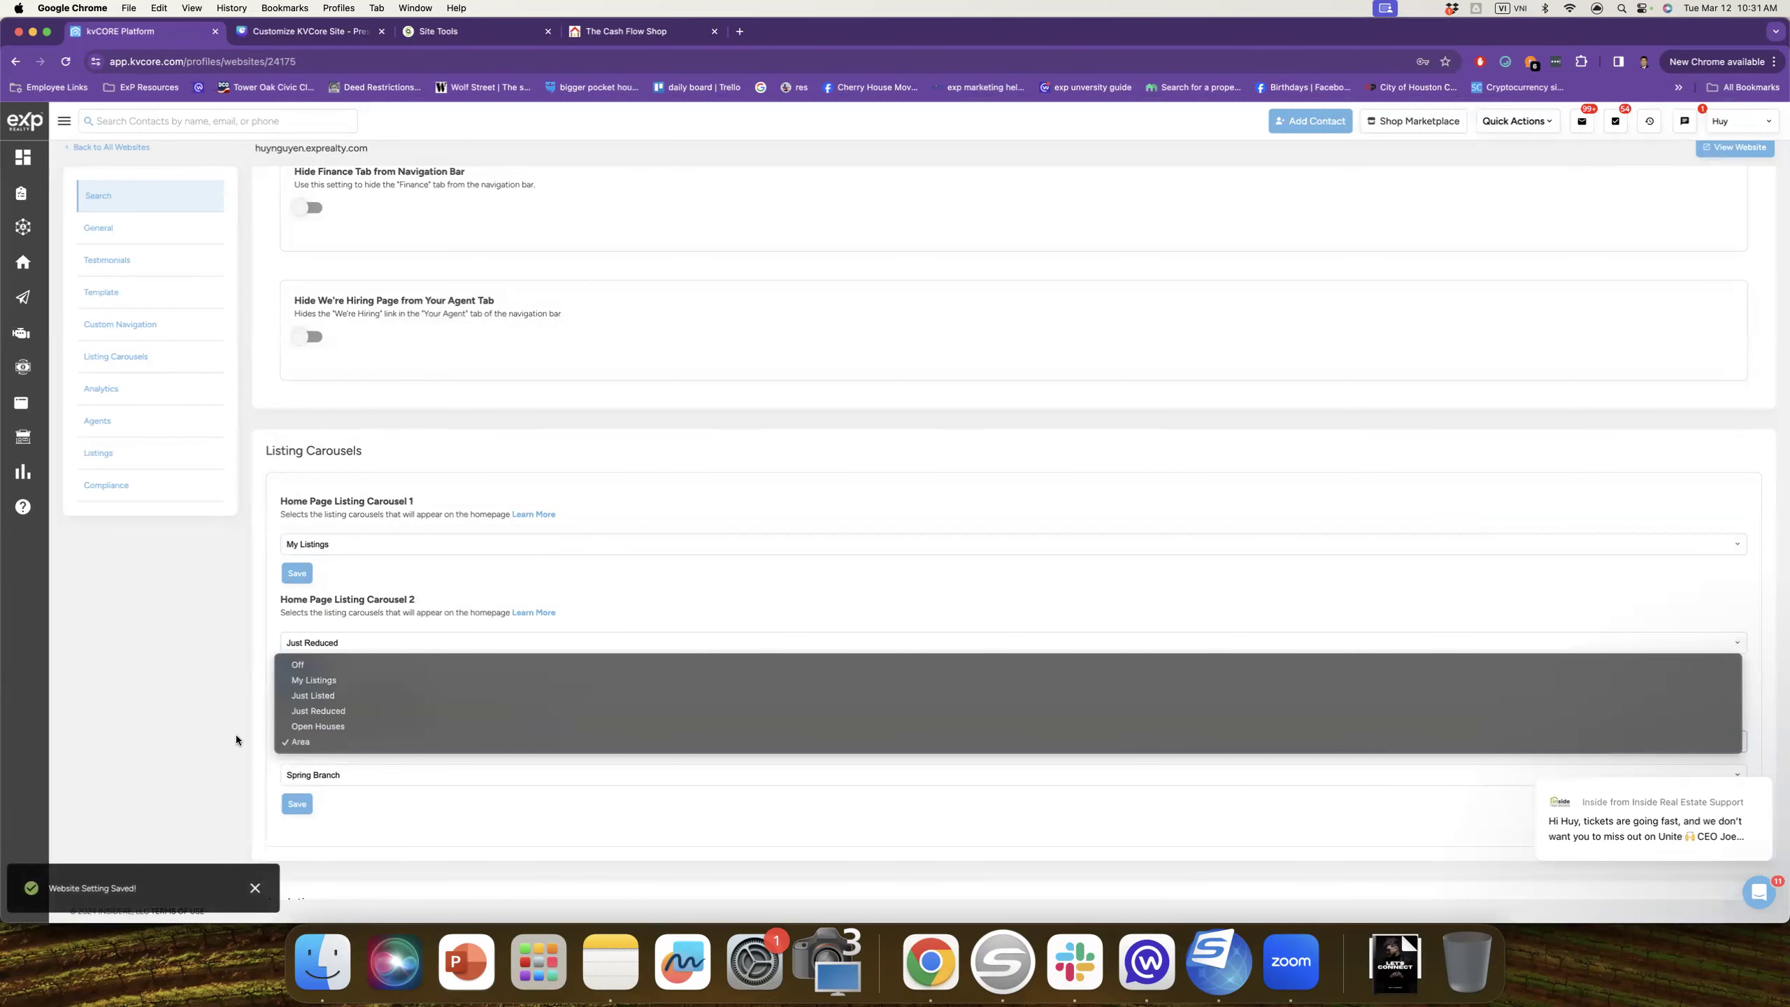
{"action": "left_click", "coordinate": [313, 663]}
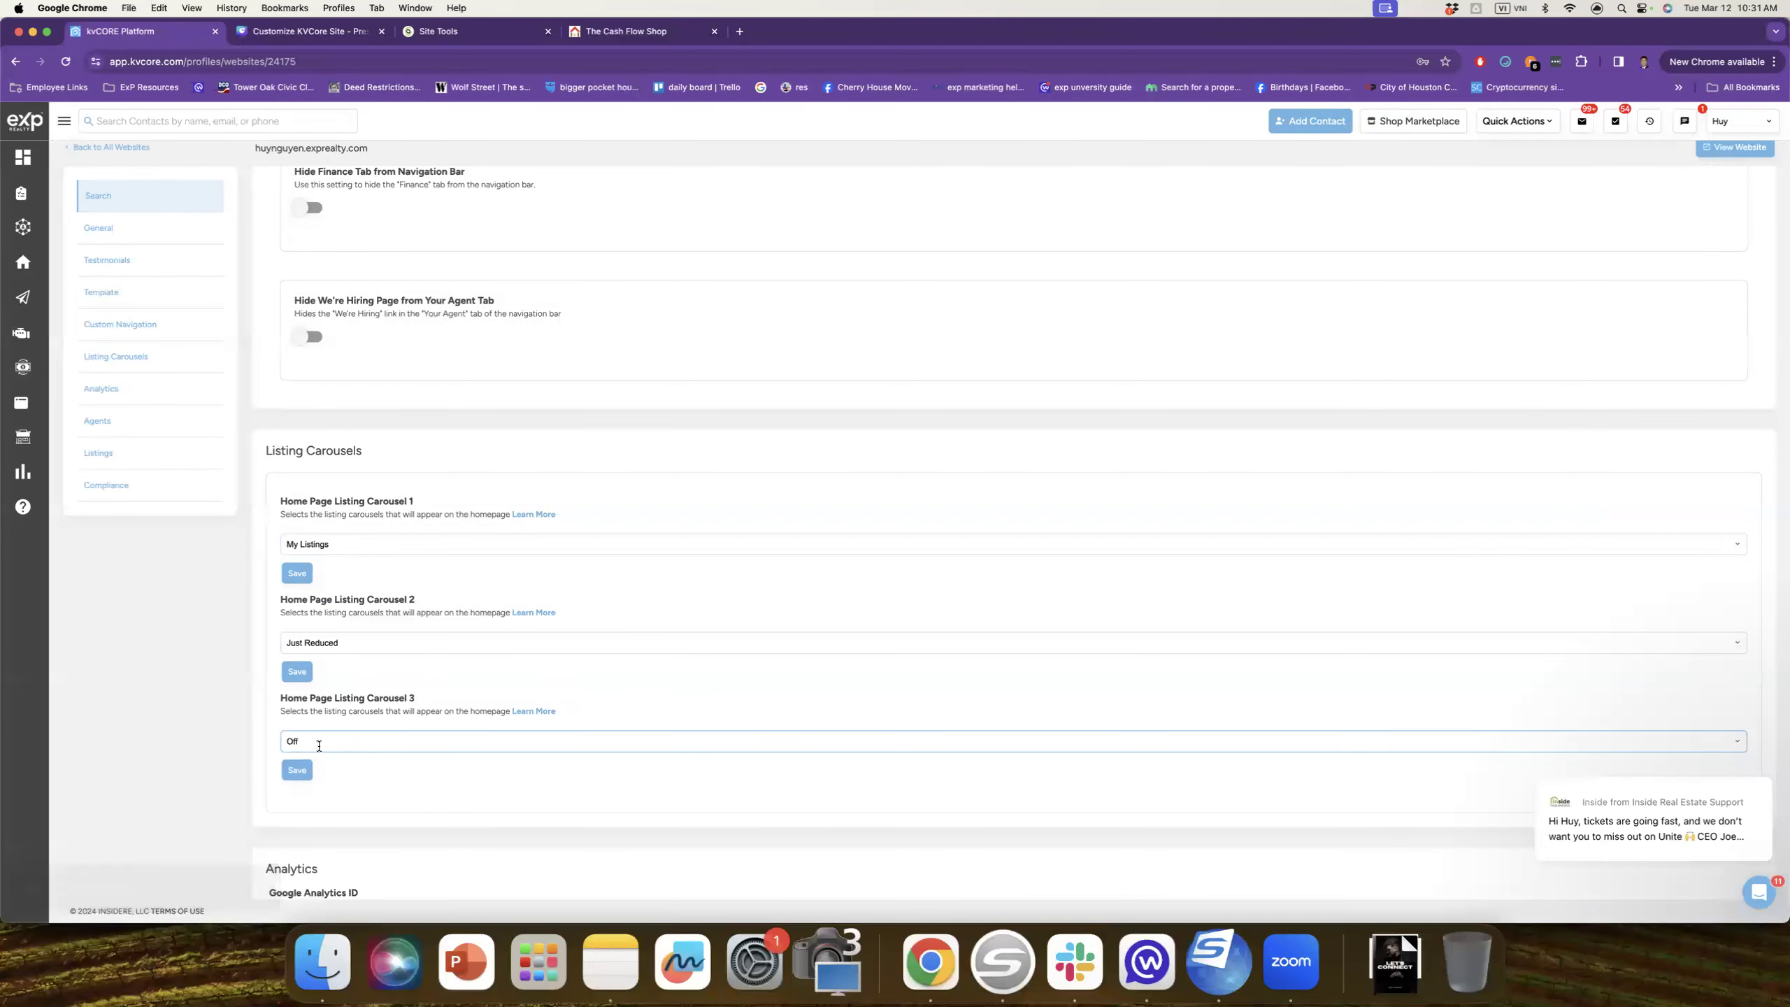
{"action": "left_click", "coordinate": [297, 771]}
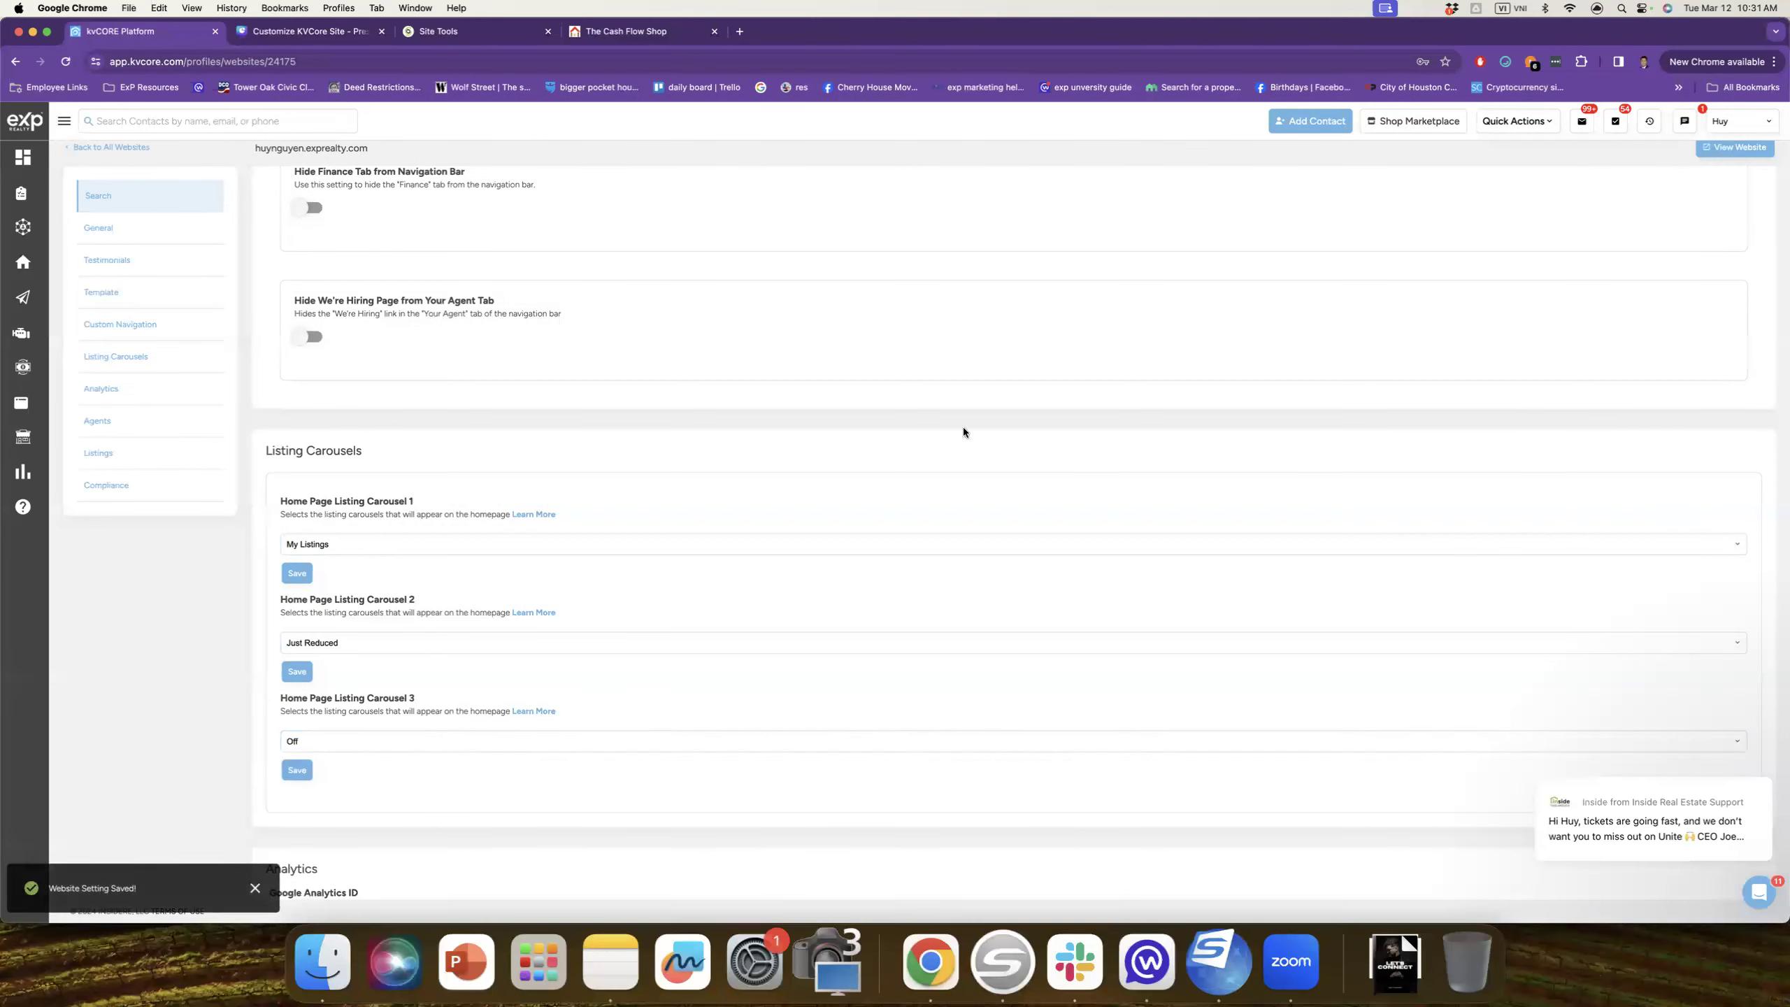
{"action": "left_click", "coordinate": [1776, 64]}
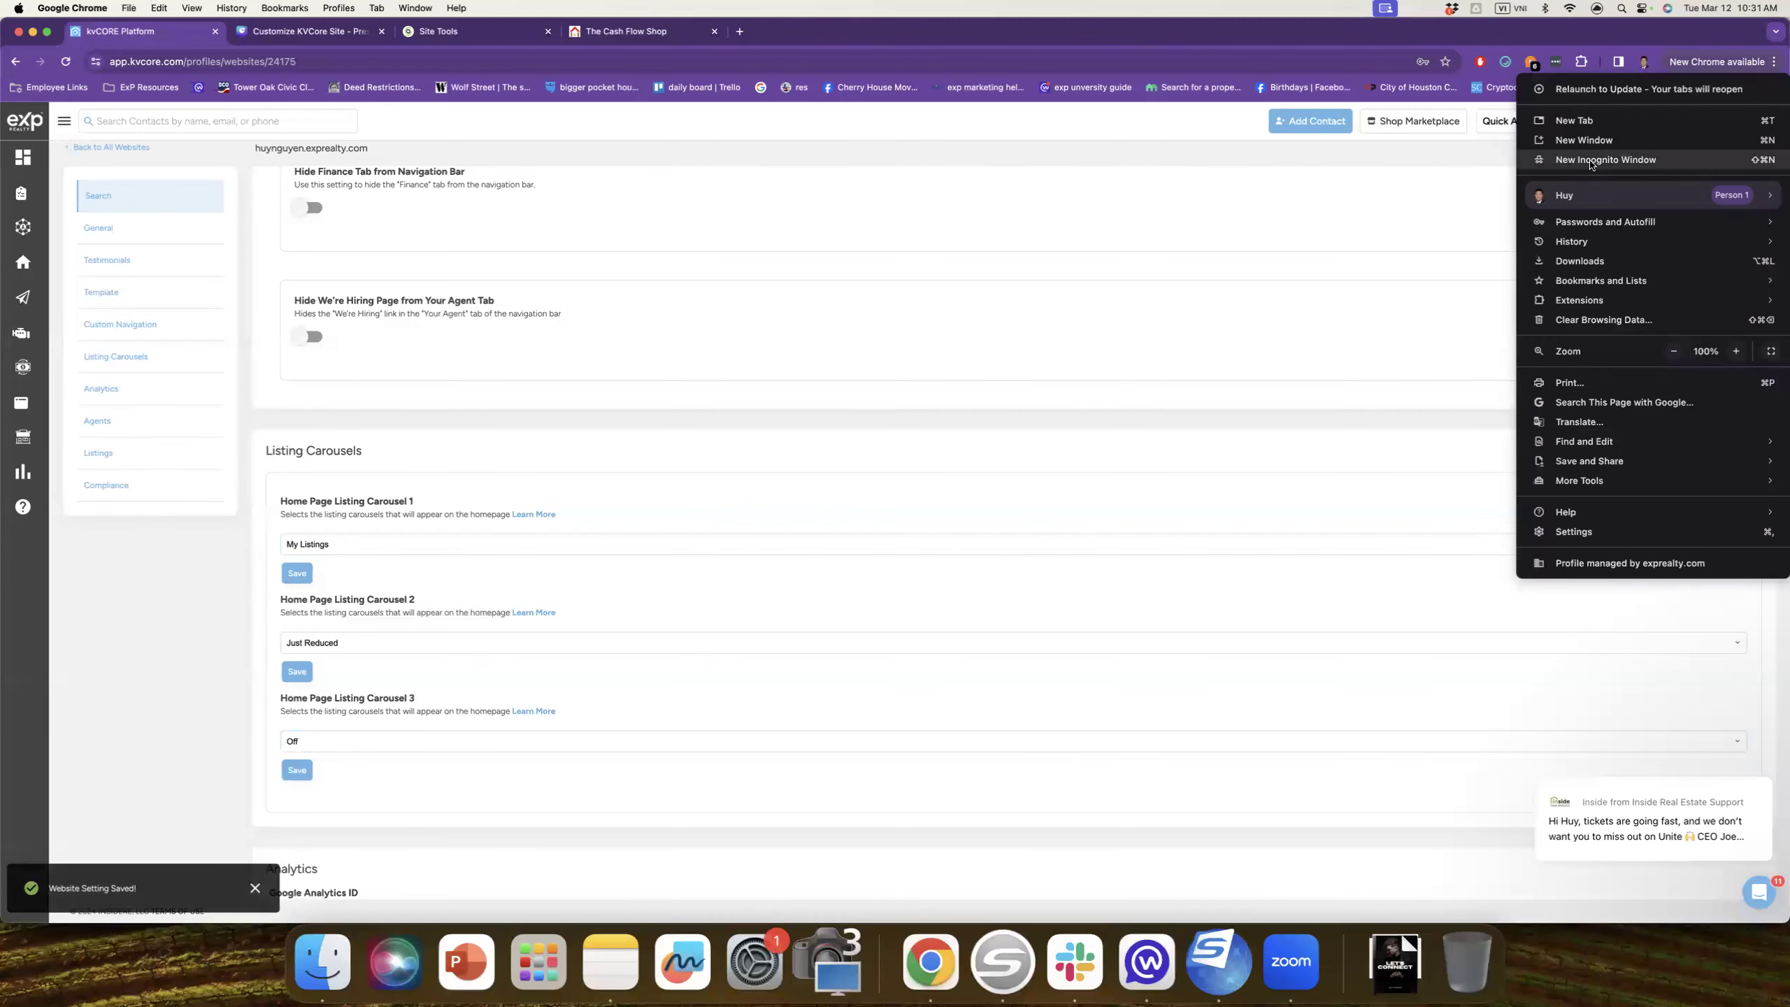
{"action": "left_click", "coordinate": [1591, 161]}
{"action": "type", "text": "thec"}
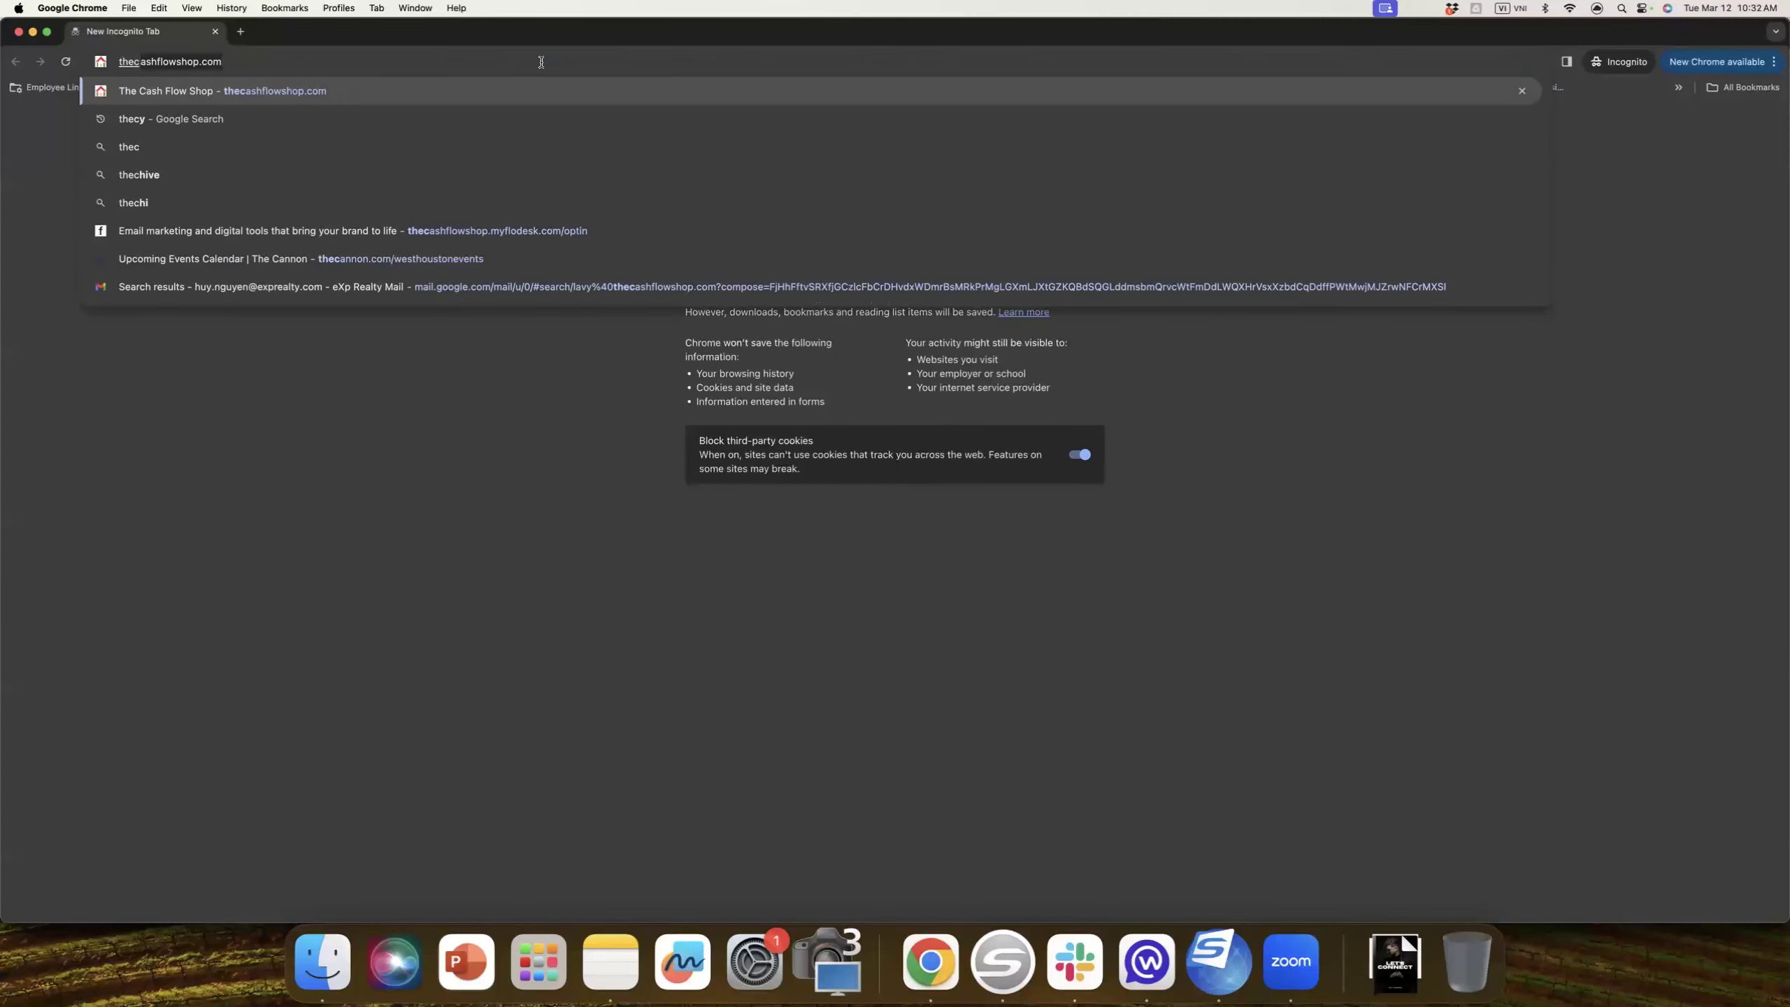
{"action": "key", "text": "Return"}
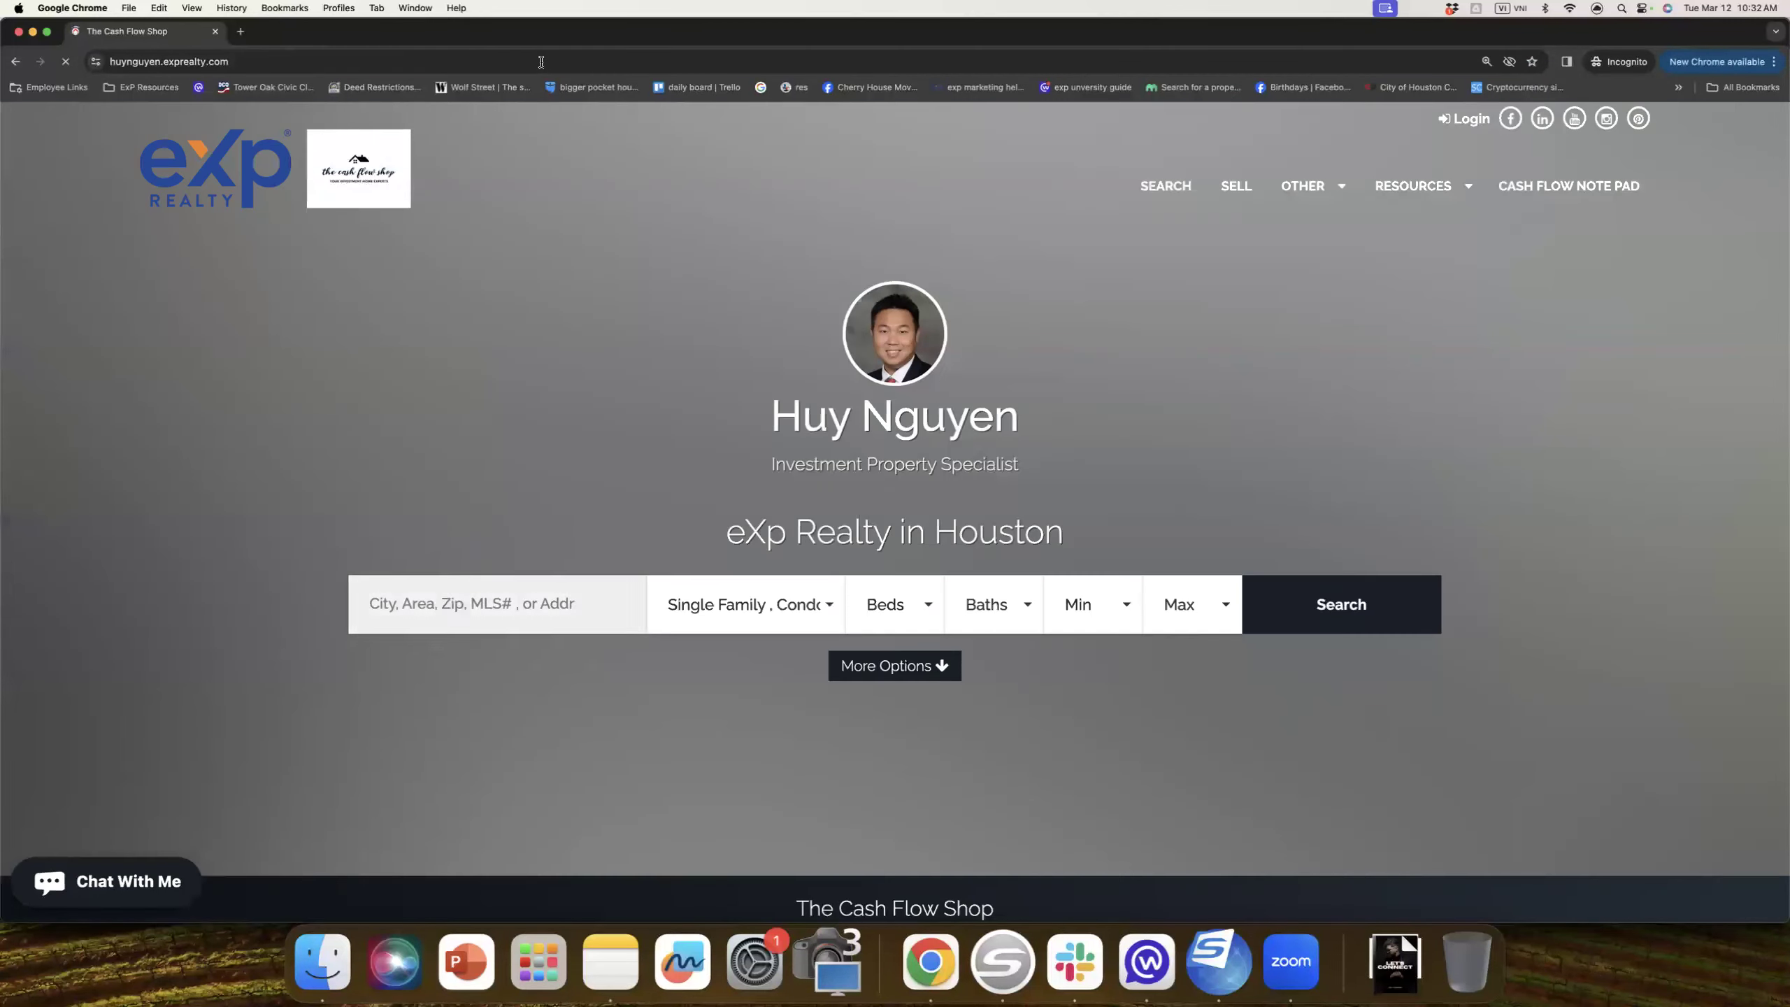
{"action": "scroll", "coordinate": [938, 383], "scroll_direction": "down", "scroll_amount": 20}
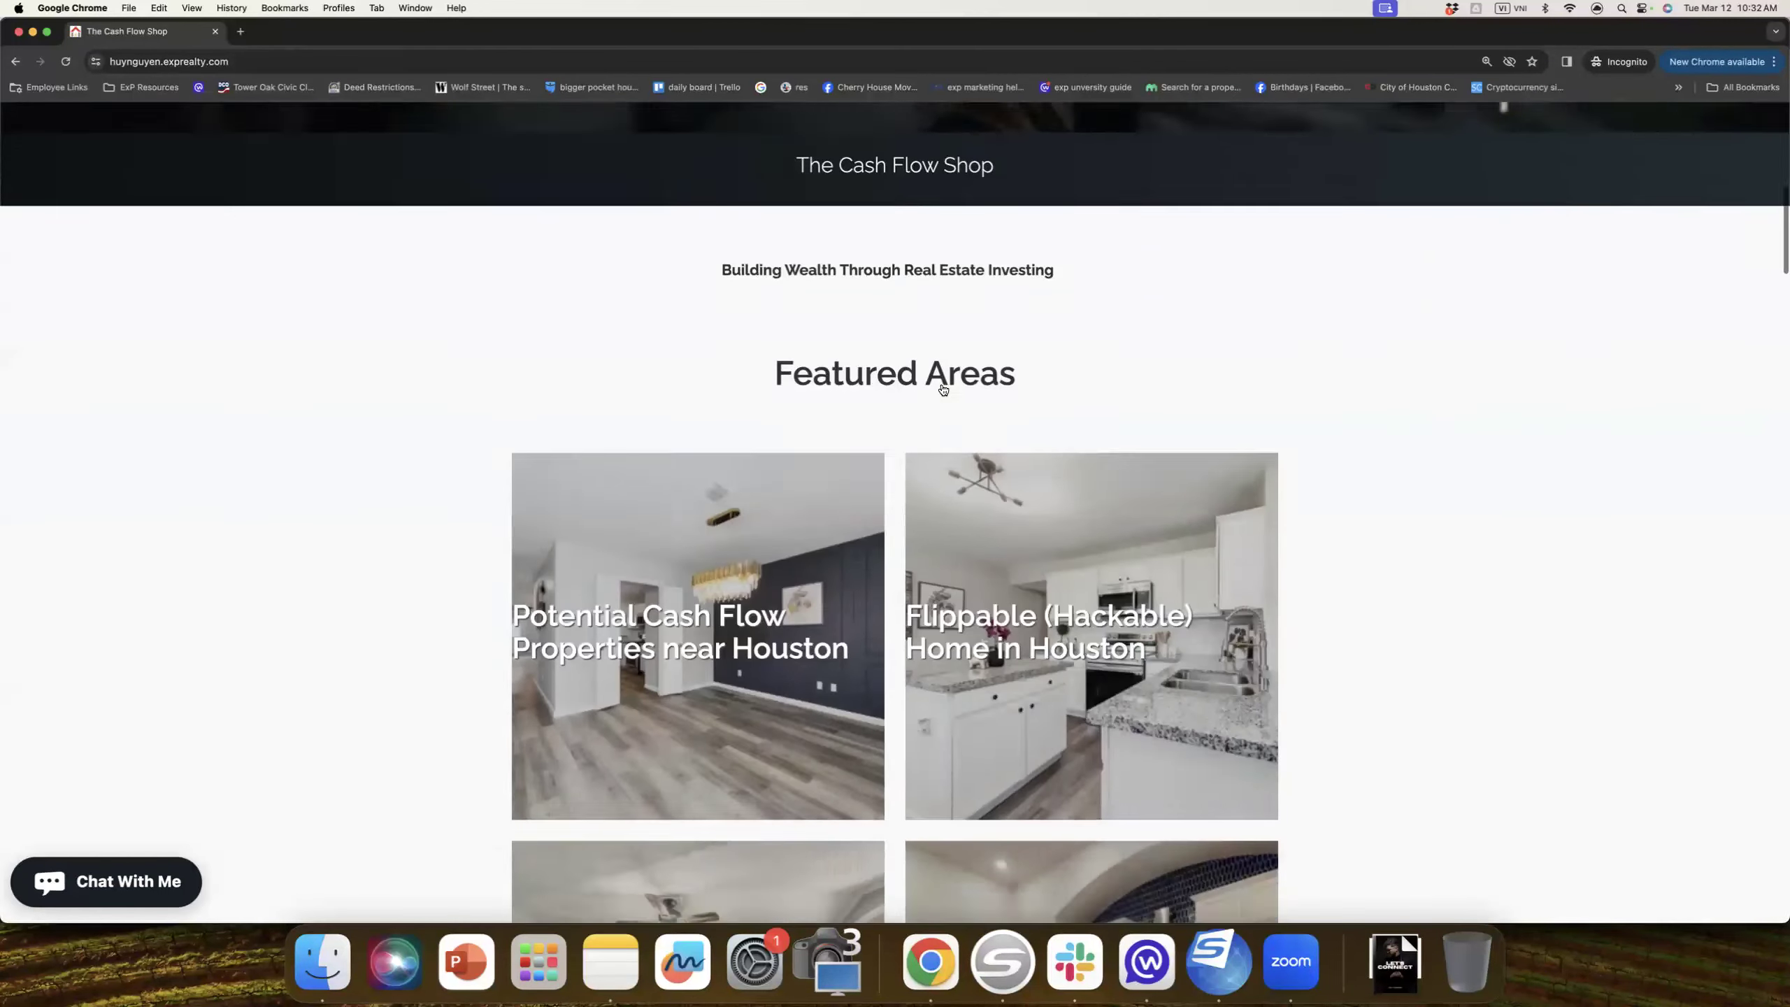
{"action": "scroll", "coordinate": [944, 391], "scroll_direction": "down", "scroll_amount": 10}
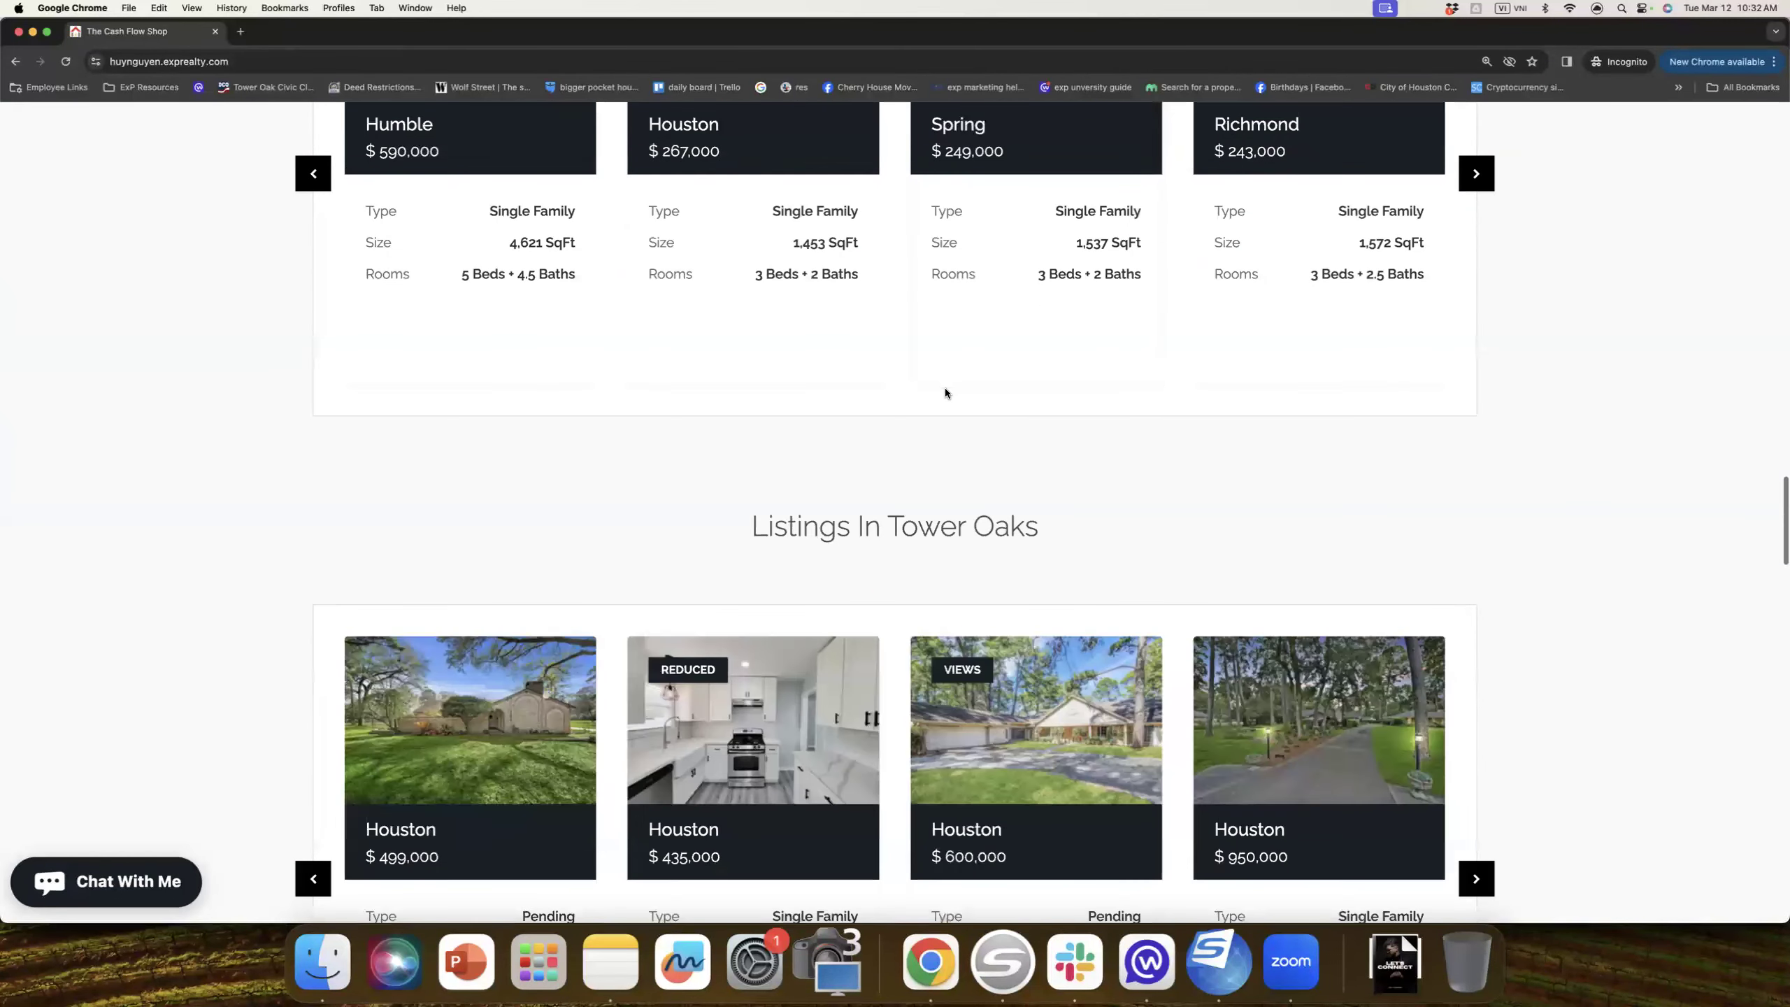
{"action": "left_click", "coordinate": [526, 58]}
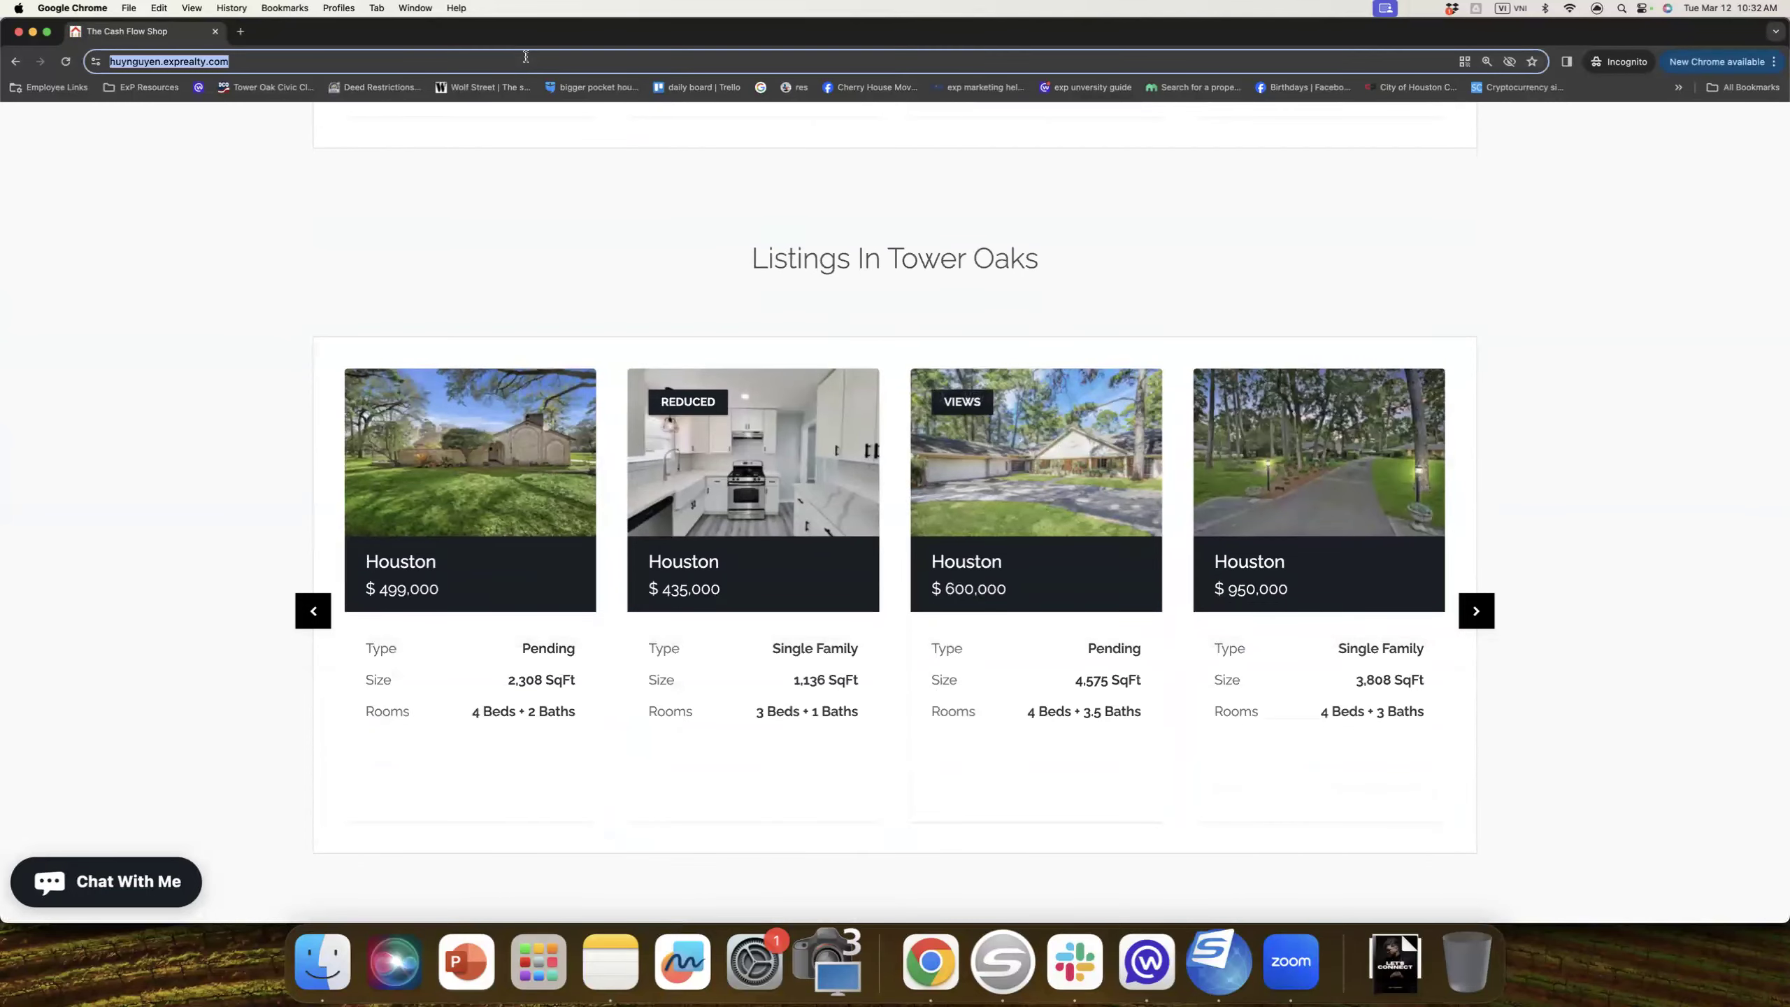
{"action": "key", "text": "Return"}
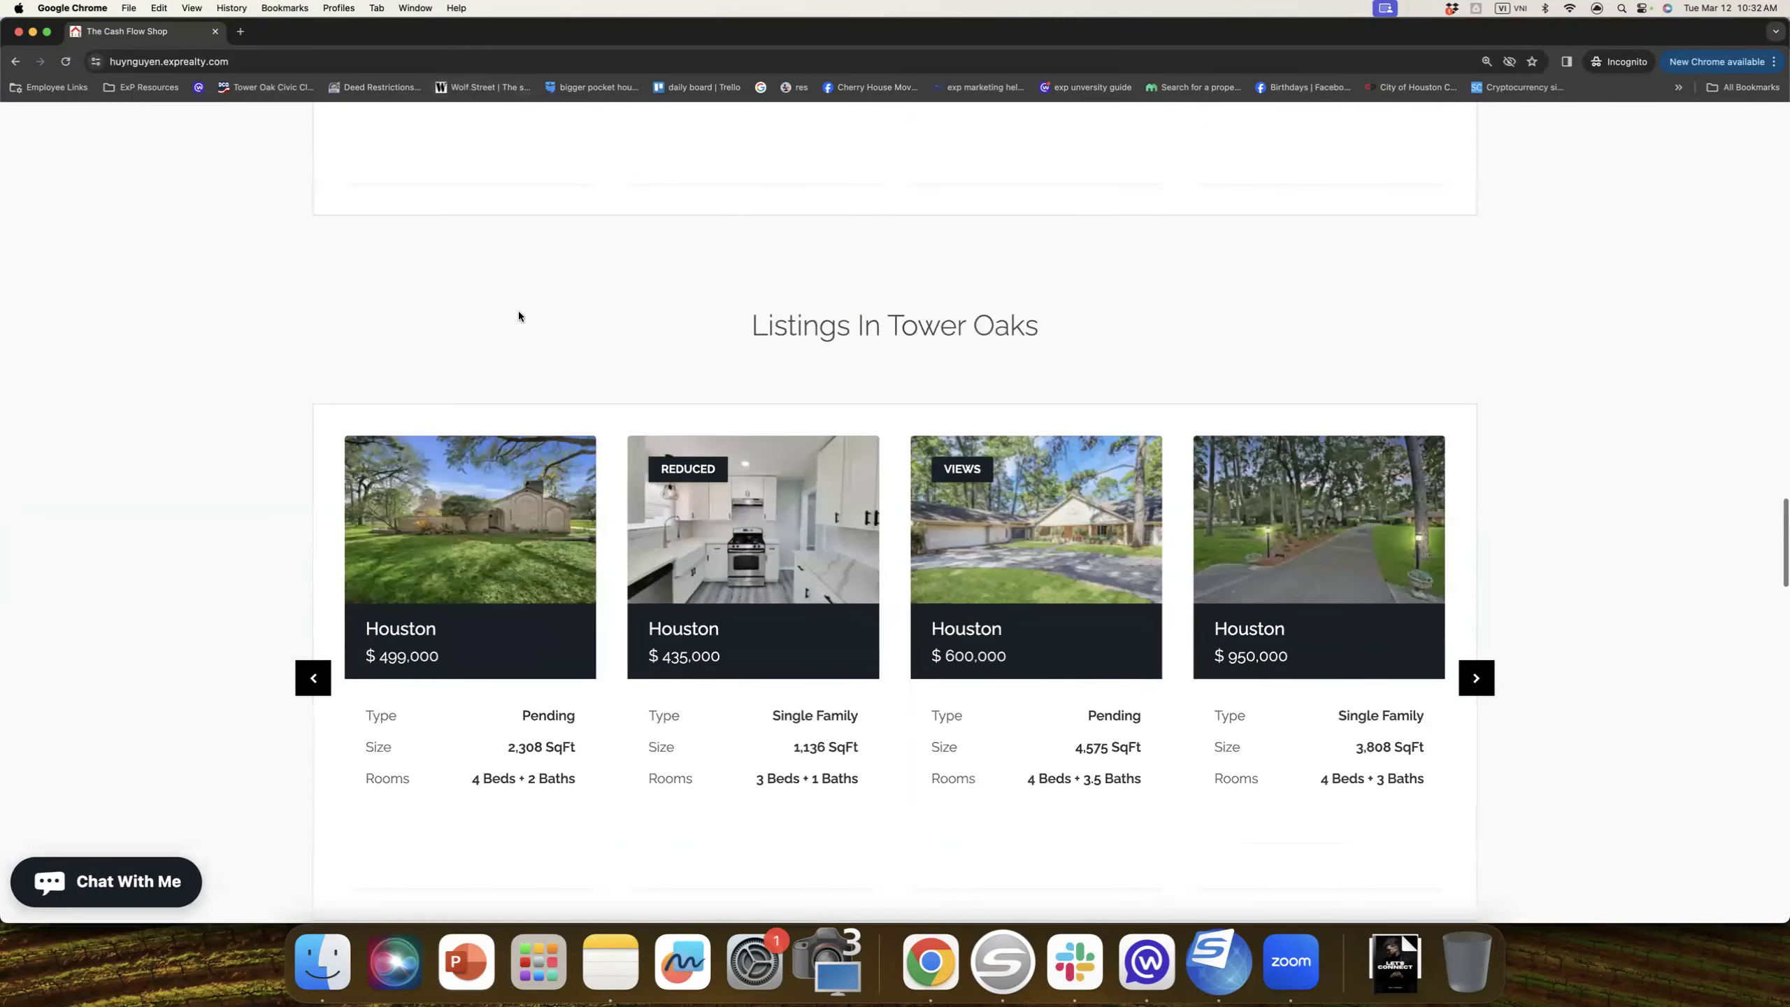
{"action": "left_click", "coordinate": [209, 64]}
{"action": "key", "text": "super+c"}
{"action": "key", "text": "BackSpace"}
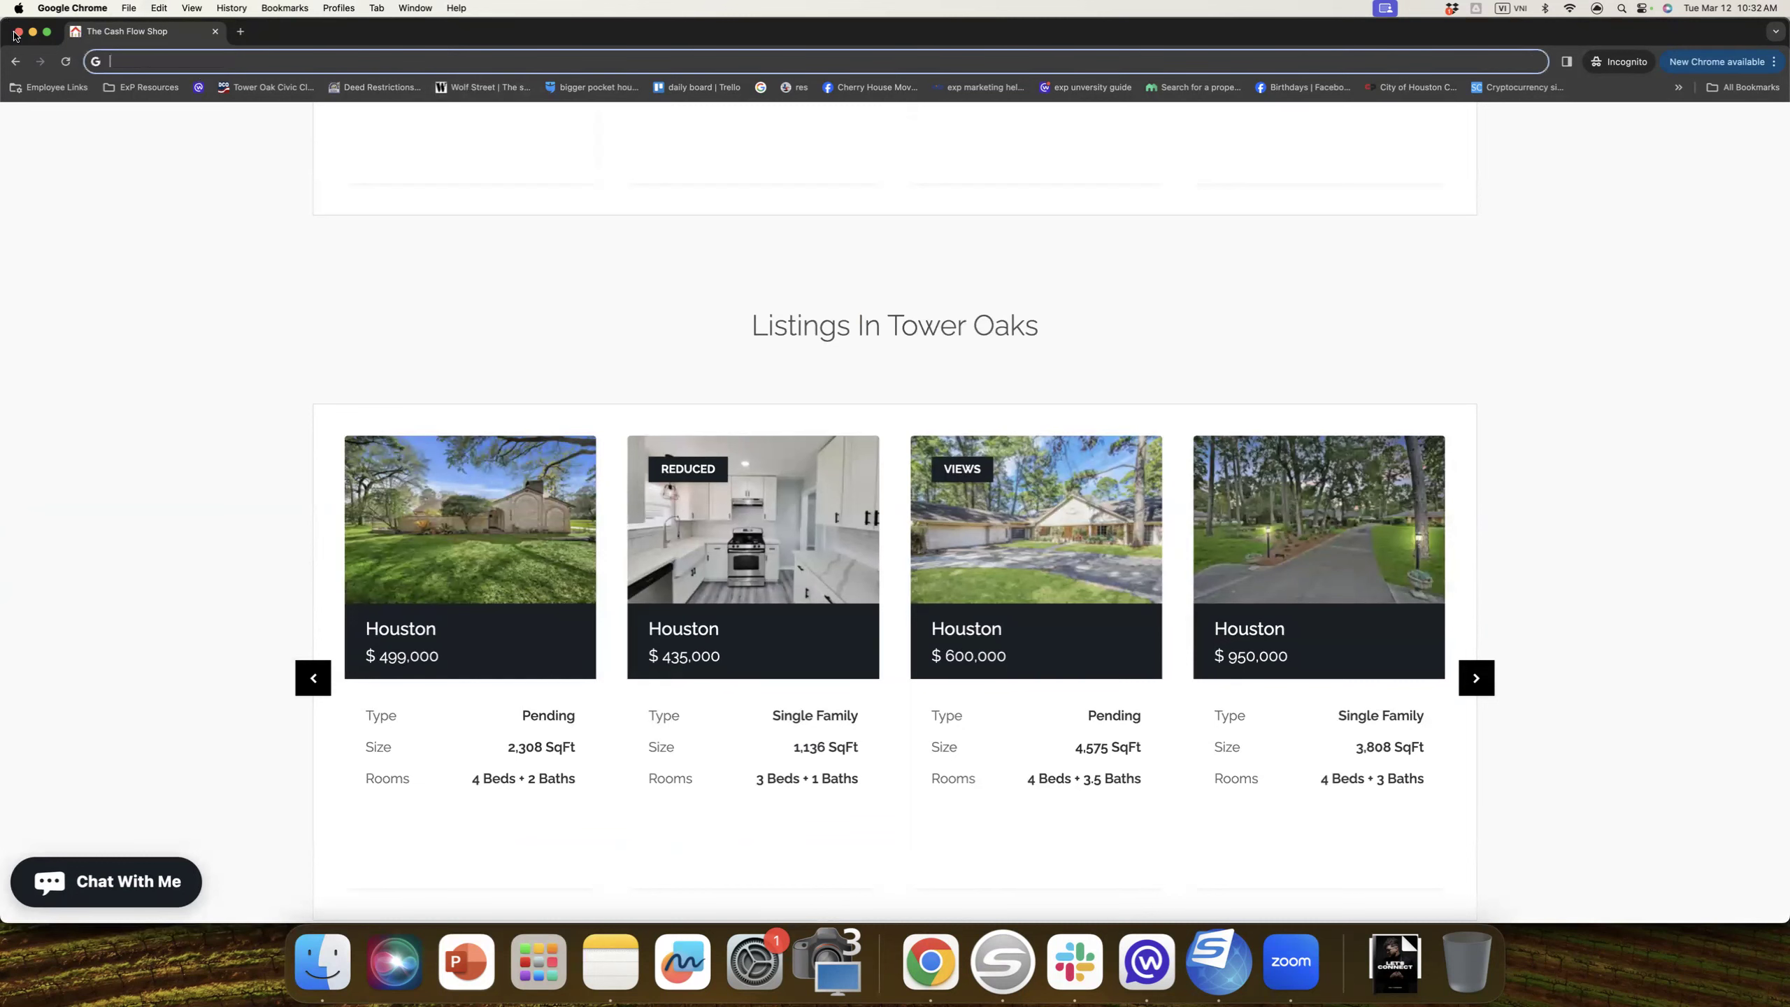
{"action": "left_click", "coordinate": [19, 32]}
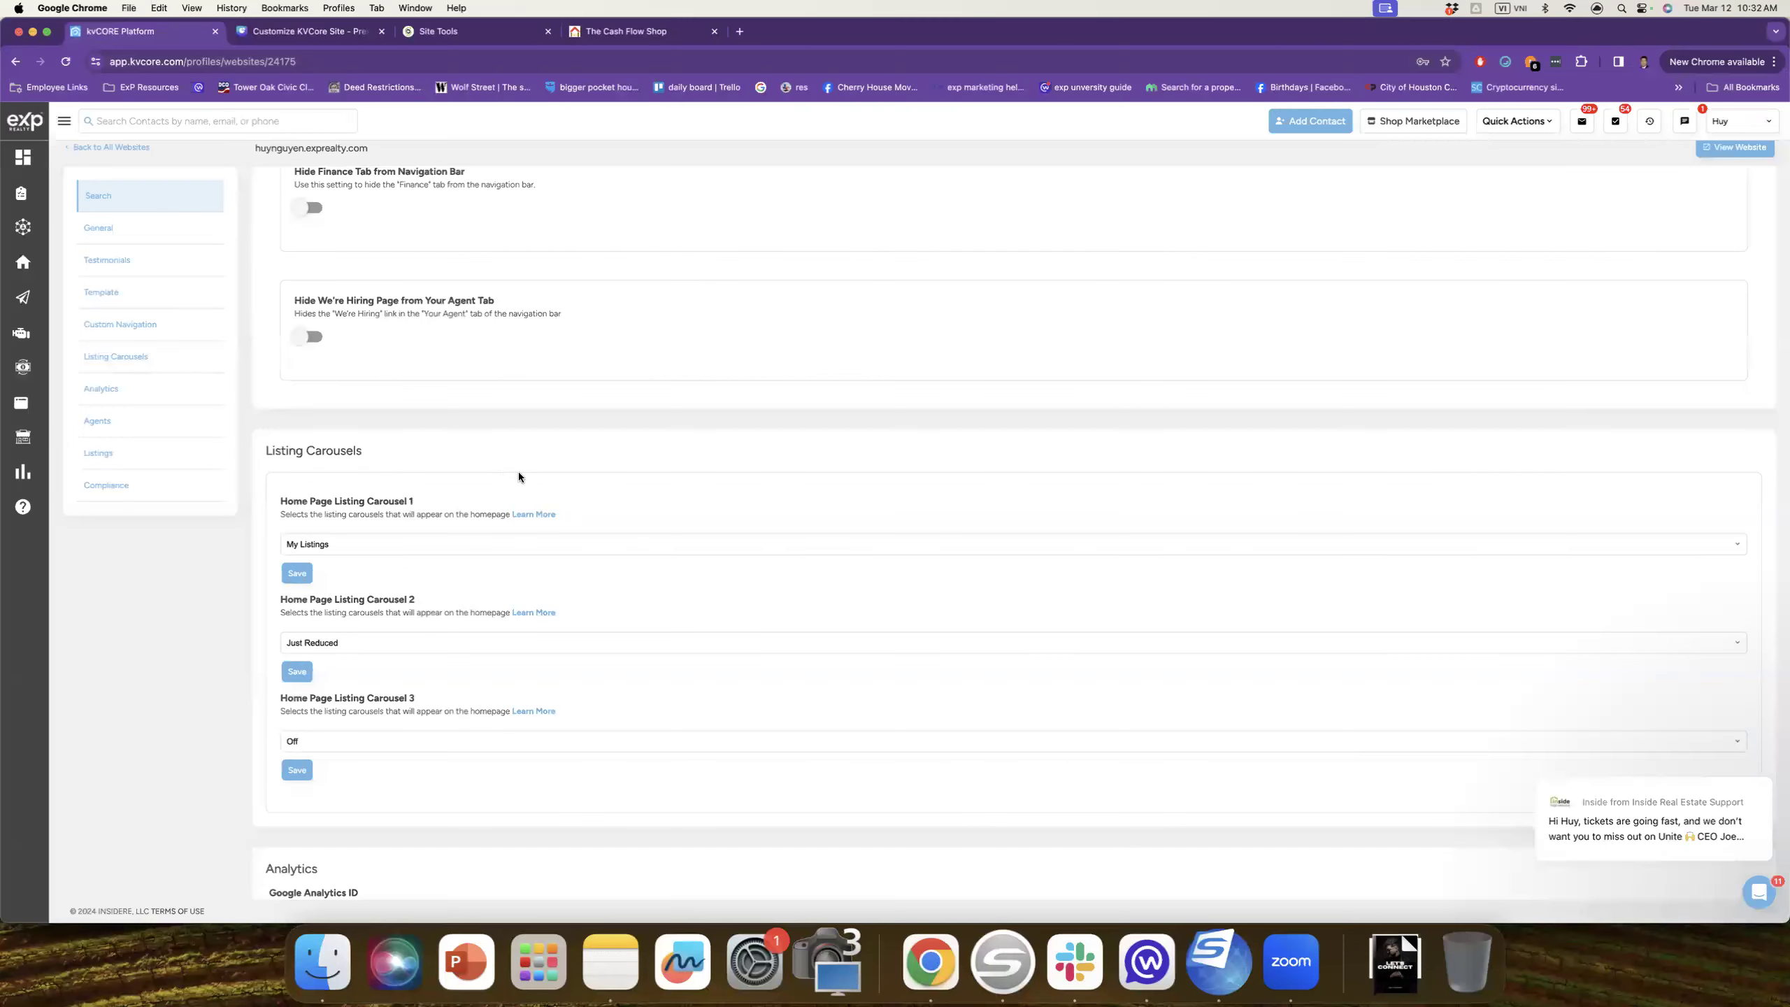
Step: Open the agent website in Safari by pasting its address and scroll through it
{"action": "left_click", "coordinate": [1621, 9]}
{"action": "type", "text": "s"}
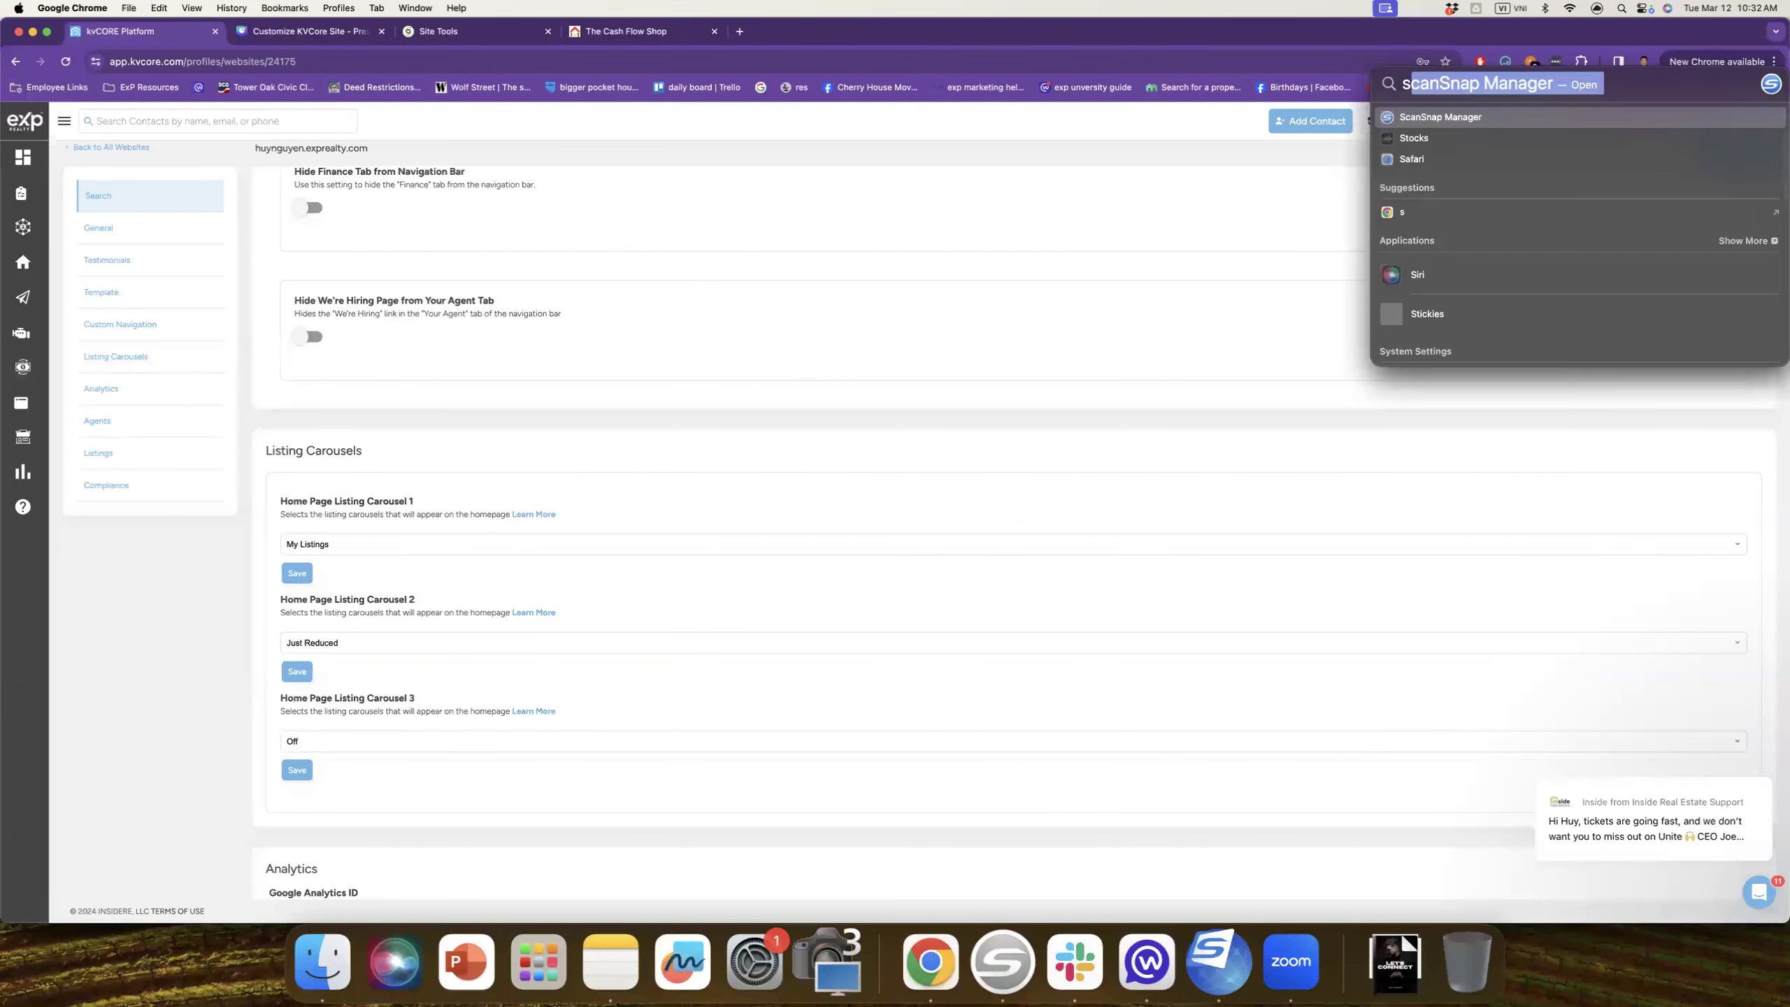
{"action": "type", "text": "afari"}
{"action": "key", "text": "Escape"}
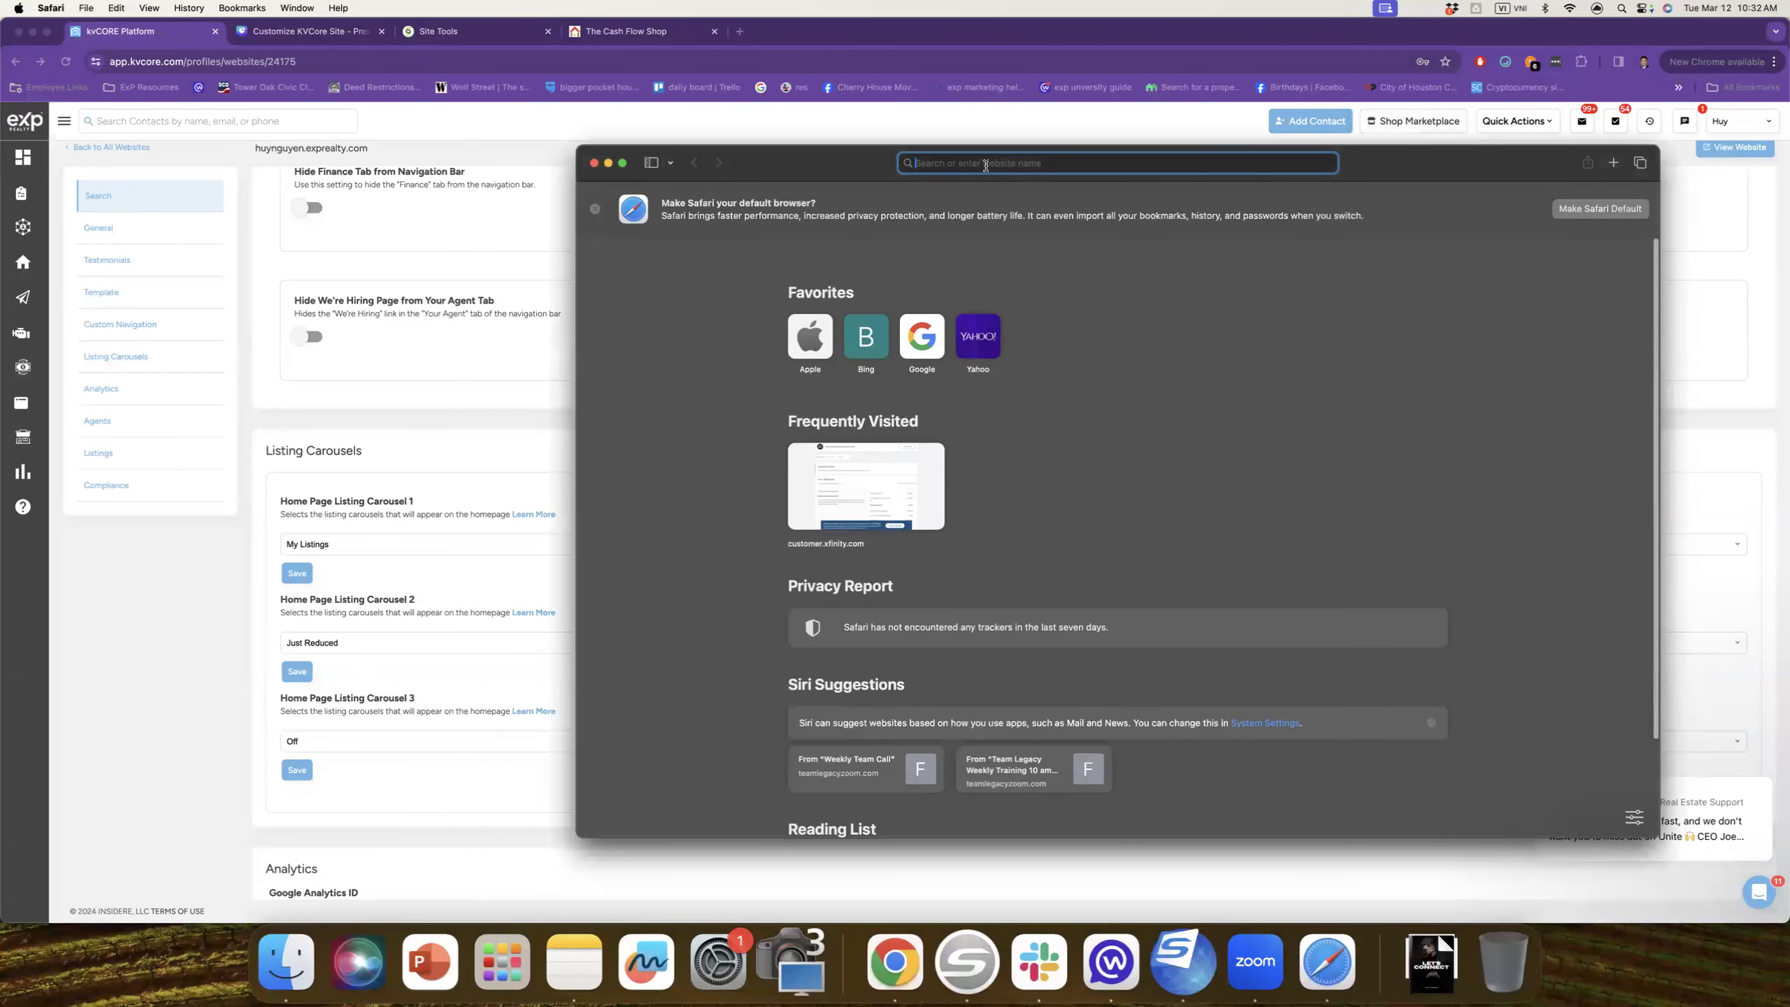
{"action": "key", "text": "super+v"}
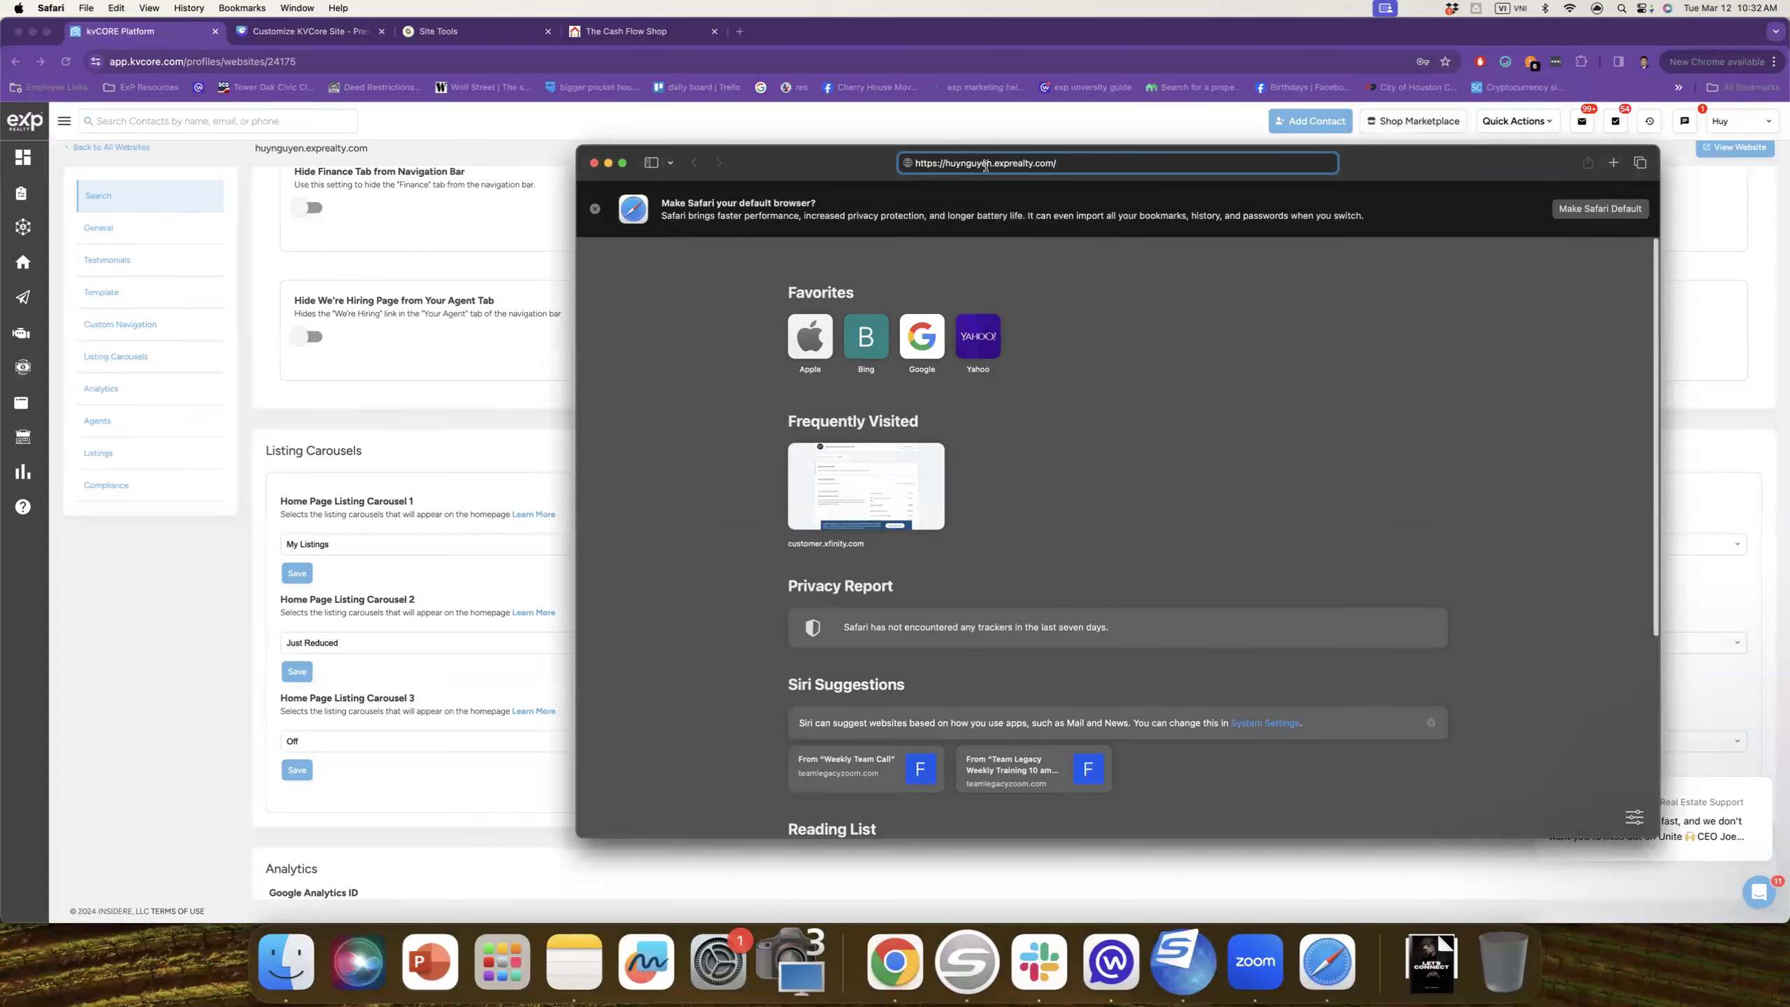
{"action": "key", "text": "Return"}
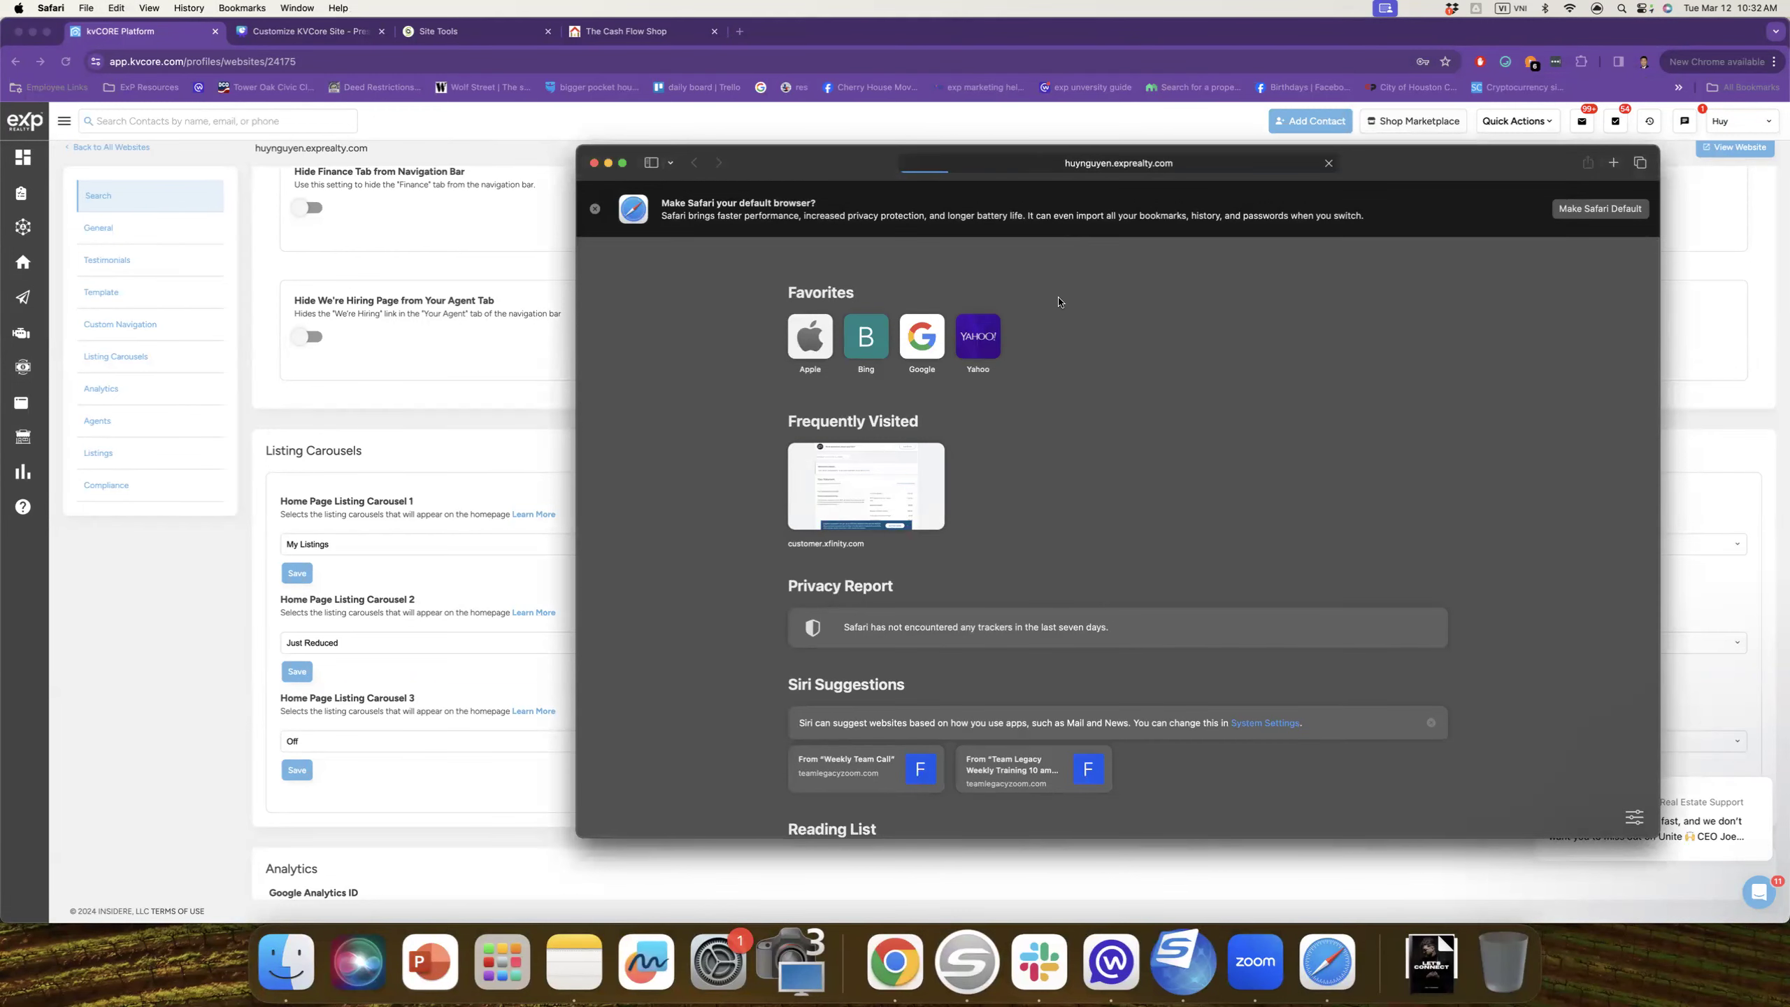
{"action": "scroll", "coordinate": [1104, 354], "scroll_direction": "down", "scroll_amount": 10}
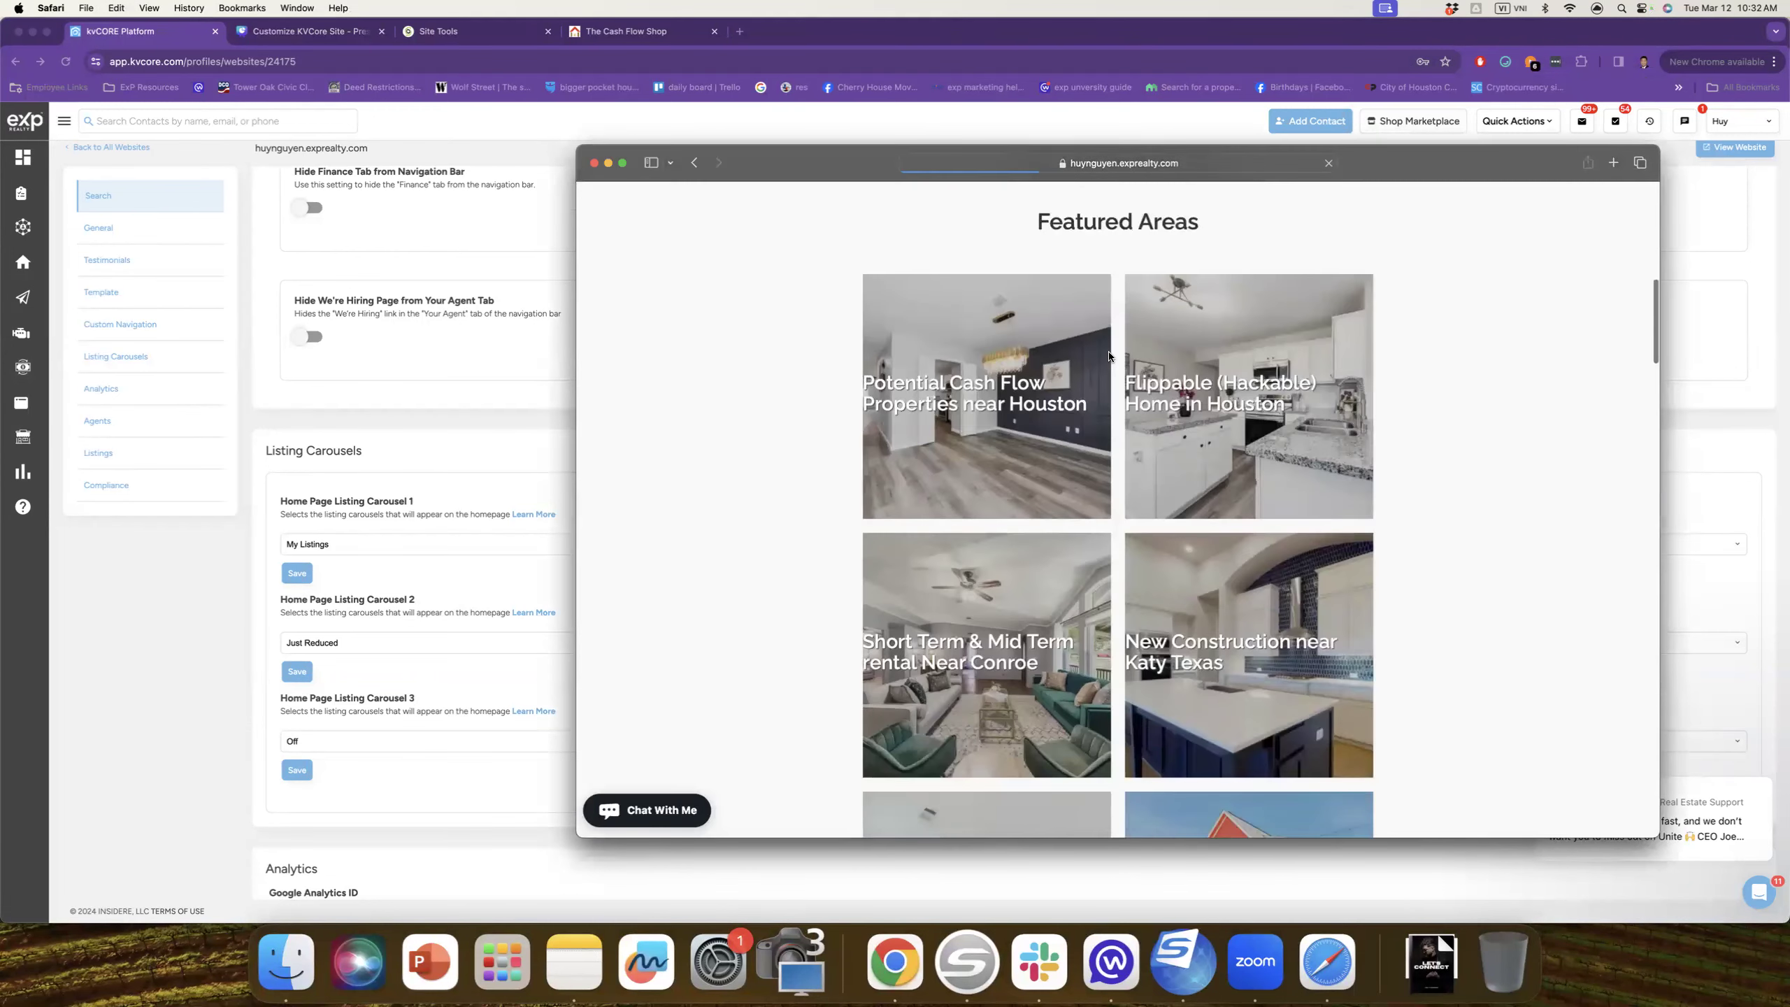
{"action": "scroll", "coordinate": [1108, 356], "scroll_direction": "down", "scroll_amount": 15}
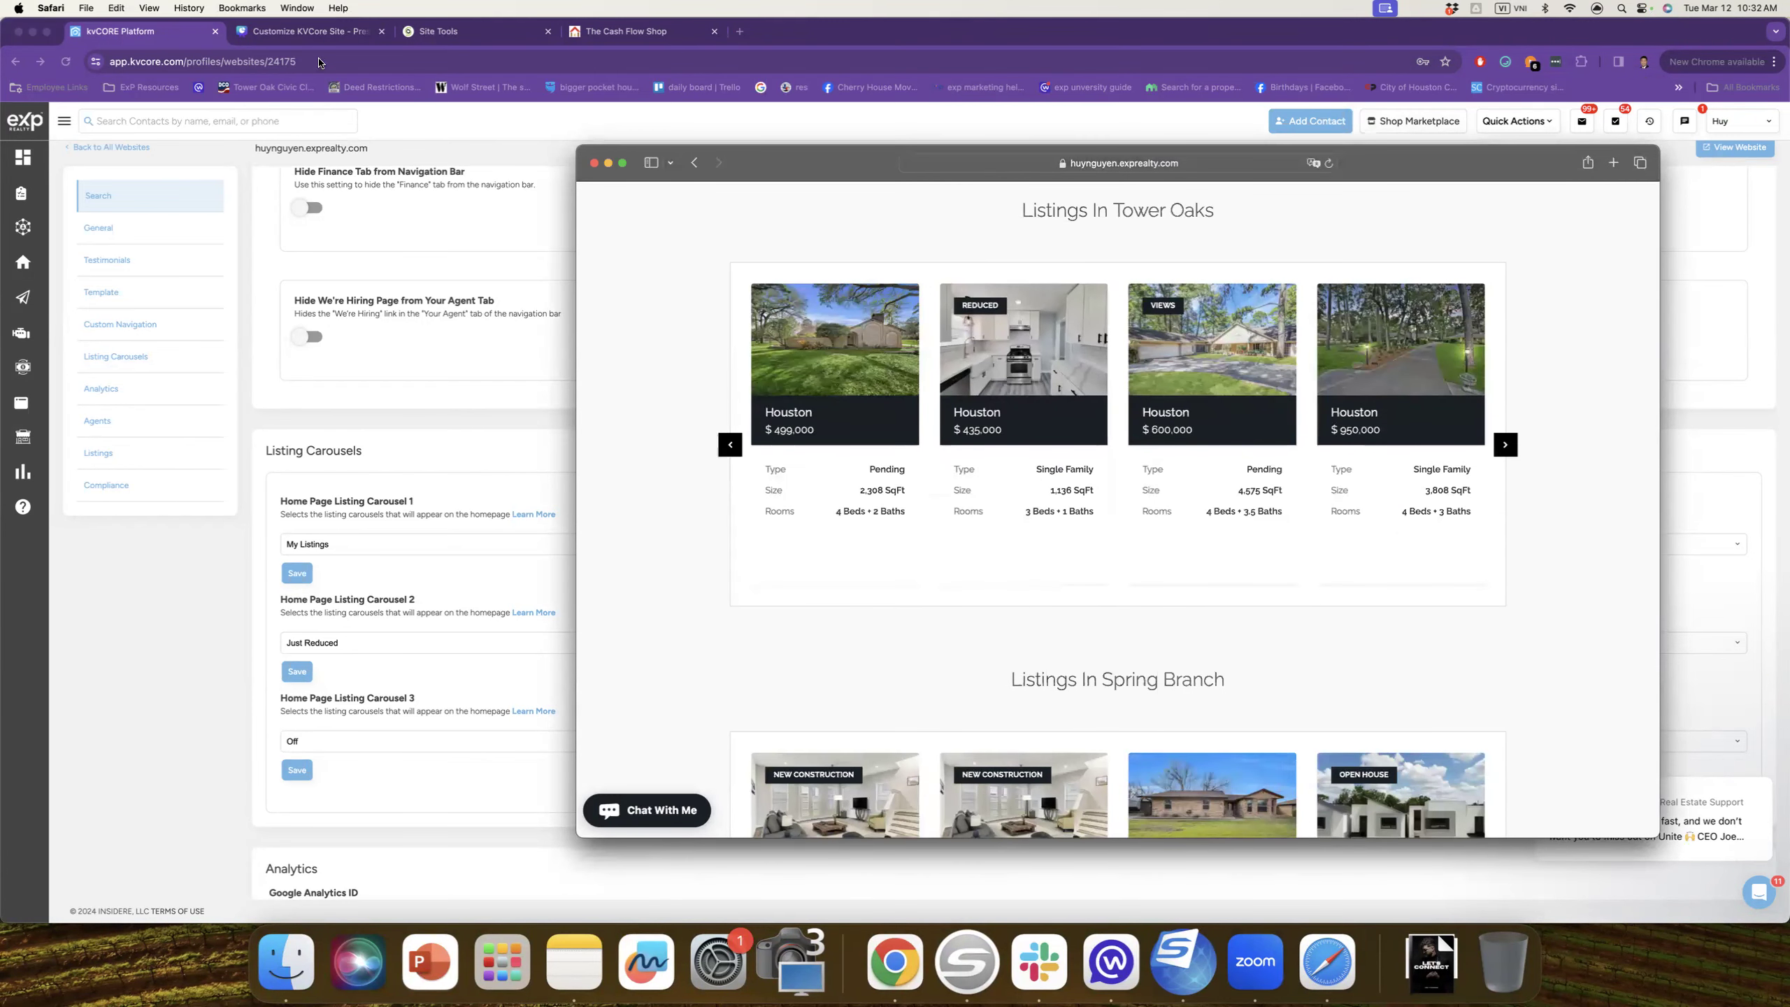
Step: Re-save carousels 2 and 3 in kvCORE, then reload the Cash Flow Shop site to check them
{"action": "left_click", "coordinate": [391, 389]}
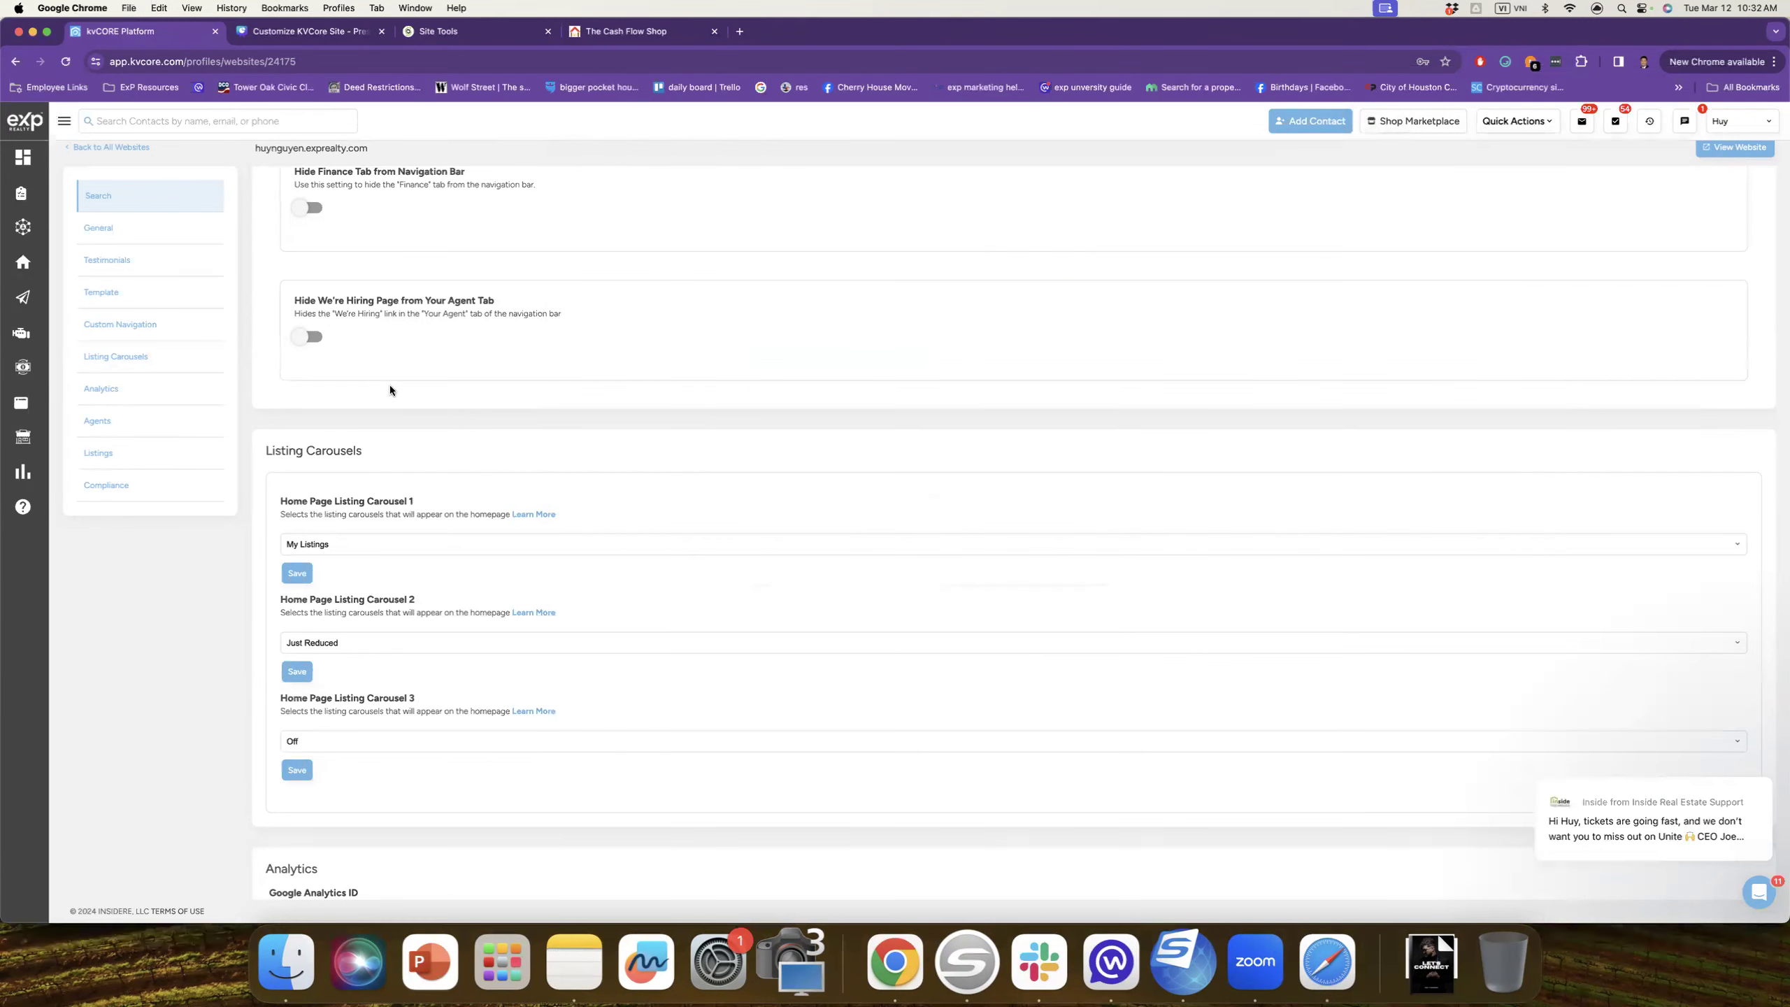
{"action": "left_click", "coordinate": [304, 673]}
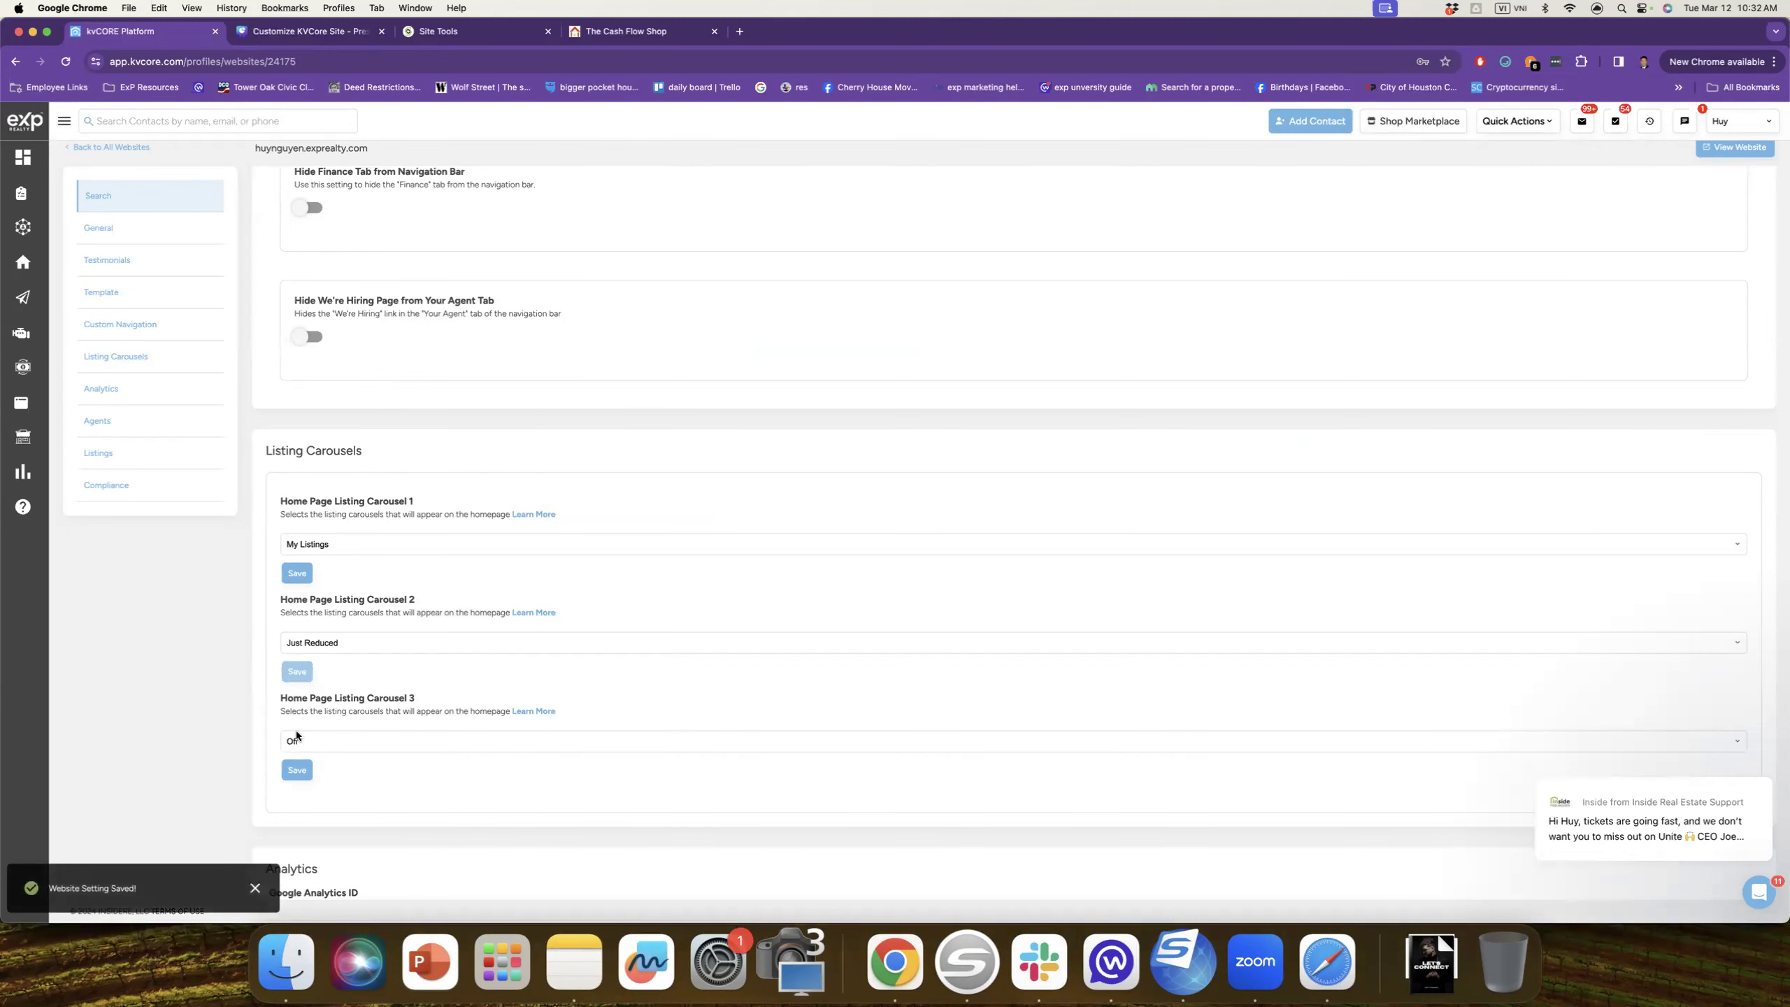
{"action": "left_click", "coordinate": [297, 770]}
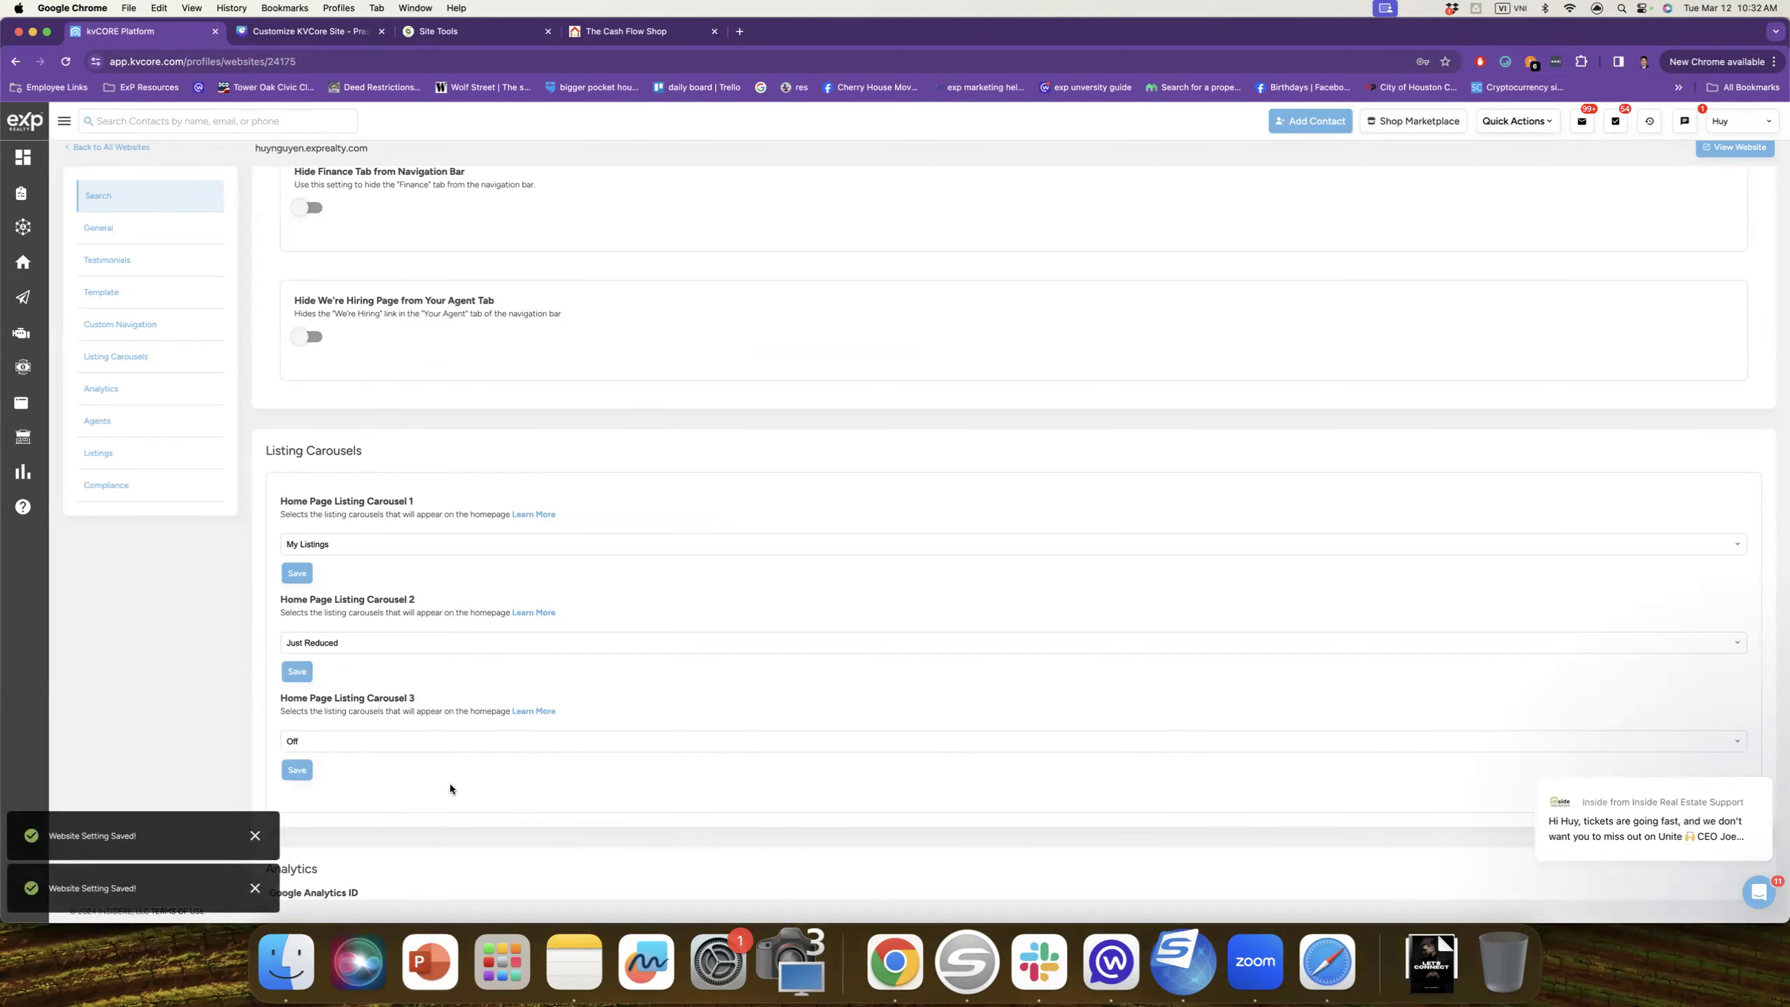
{"action": "left_click", "coordinate": [1327, 961]}
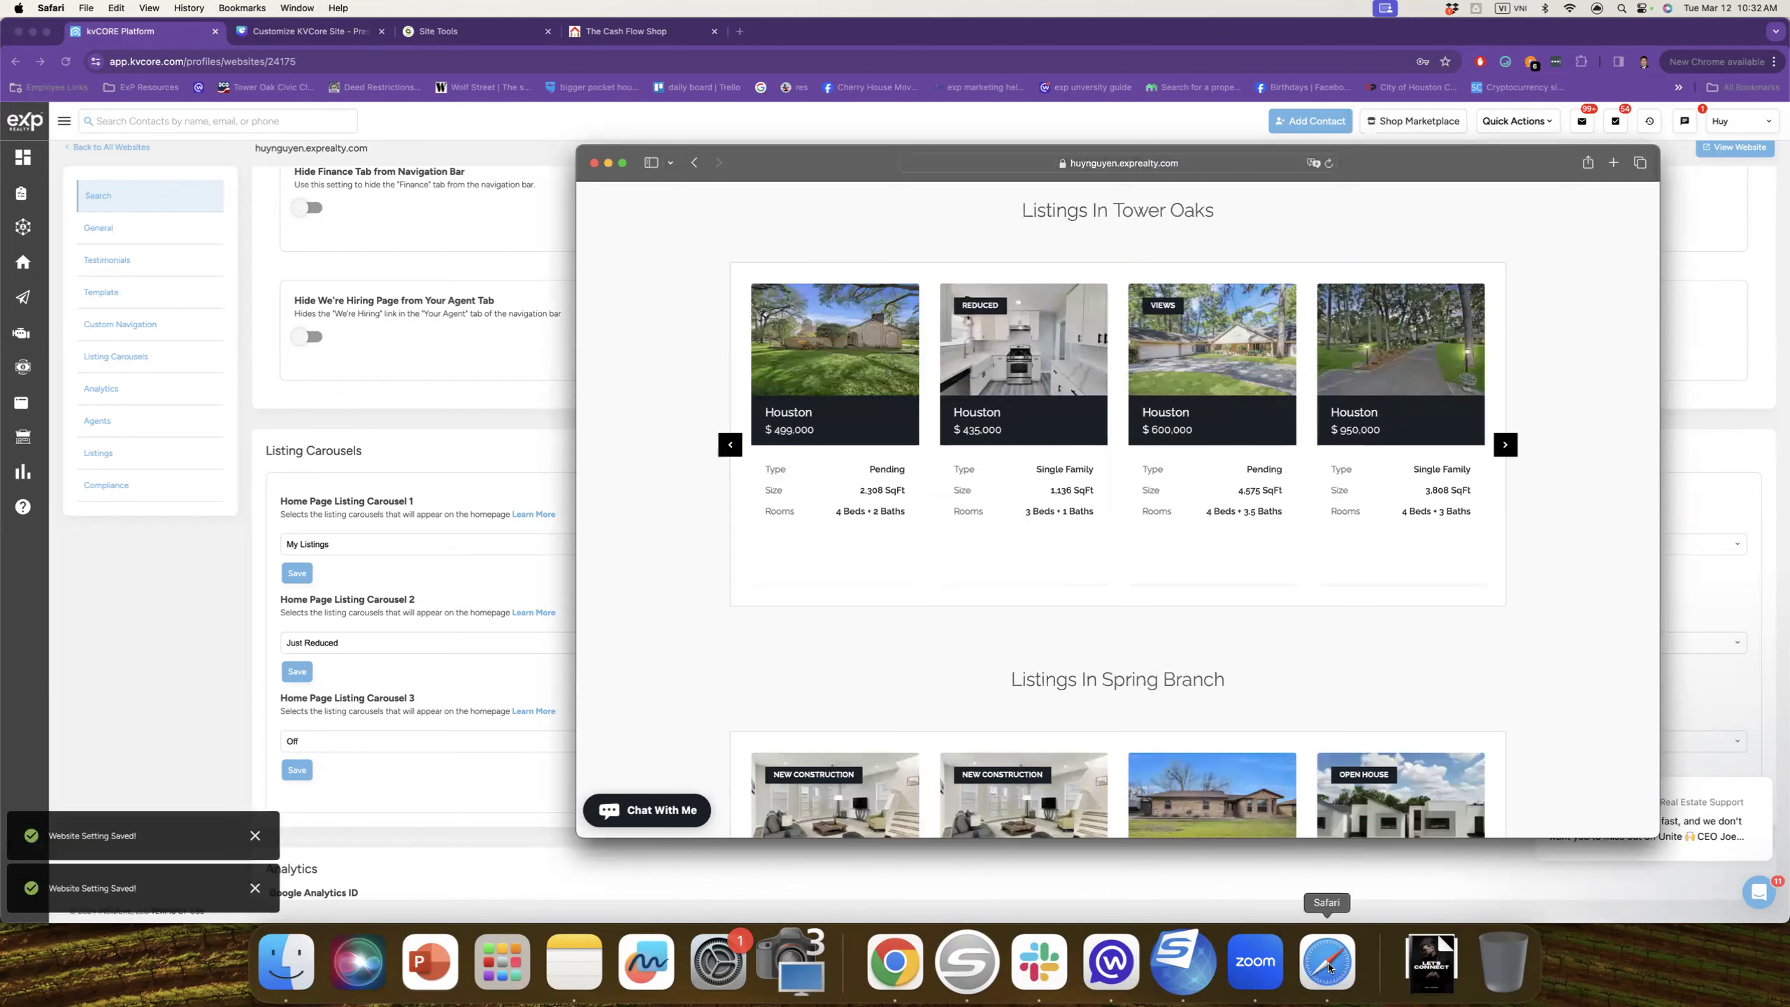
{"action": "left_click", "coordinate": [1614, 162]}
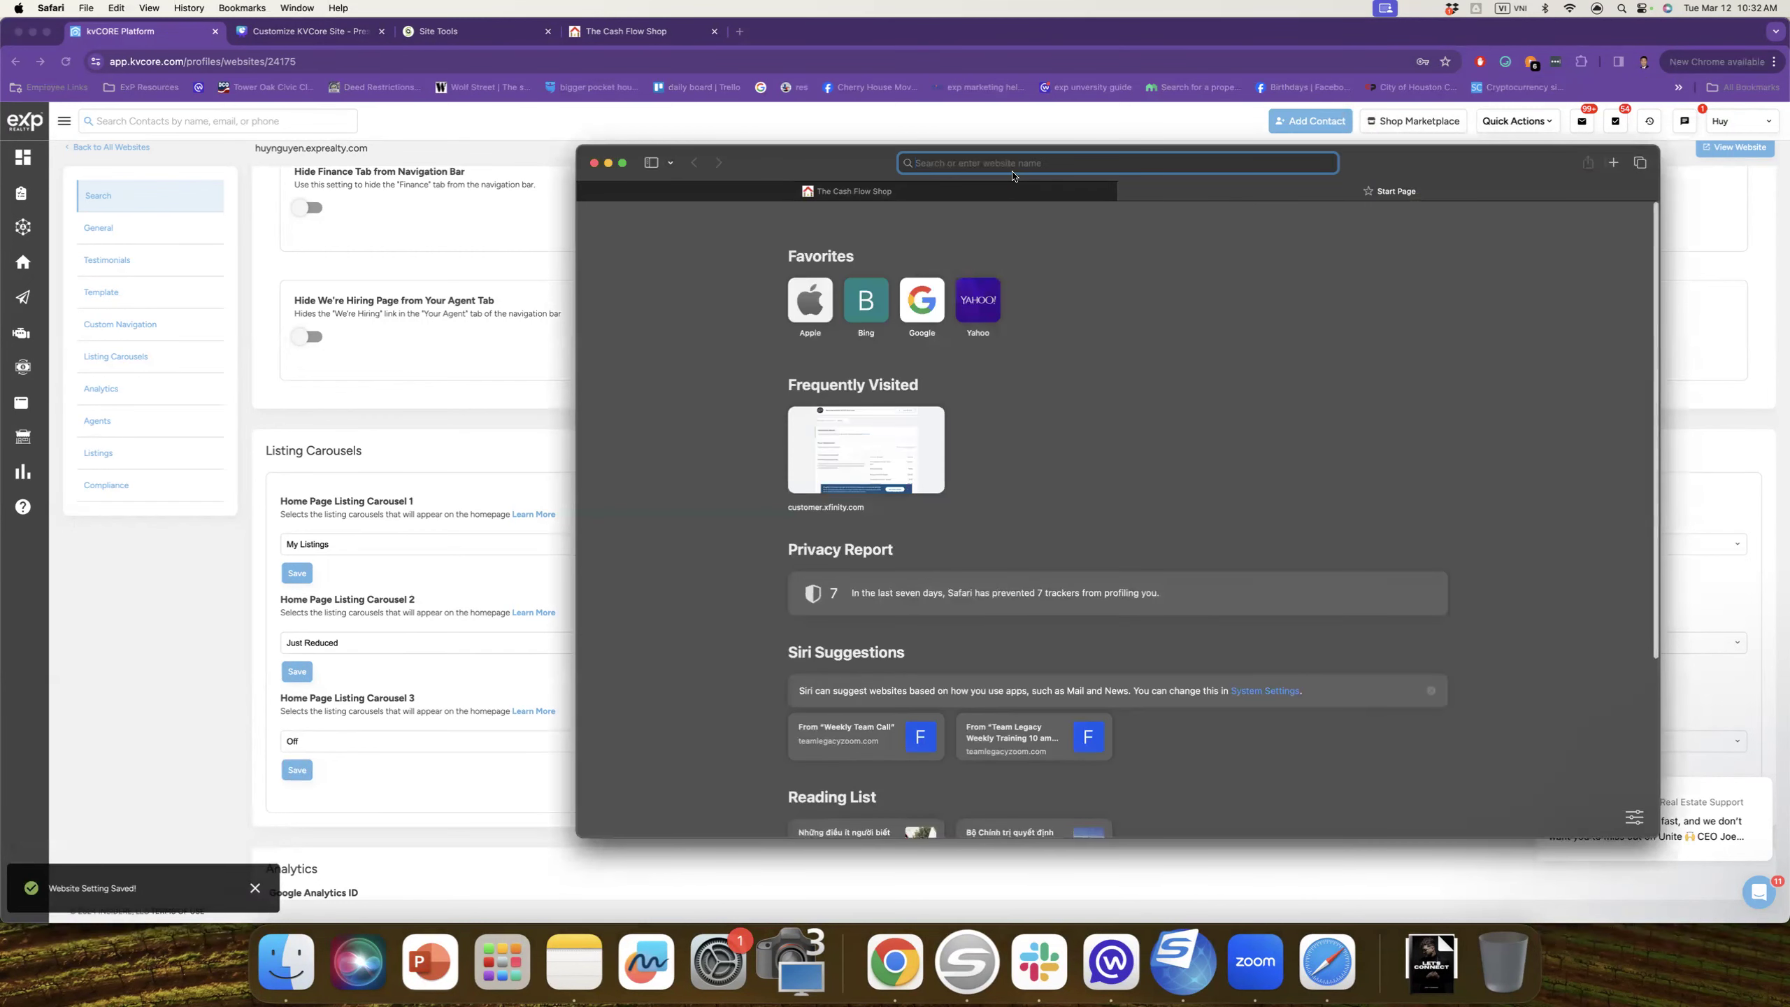
{"action": "type", "text": "the"}
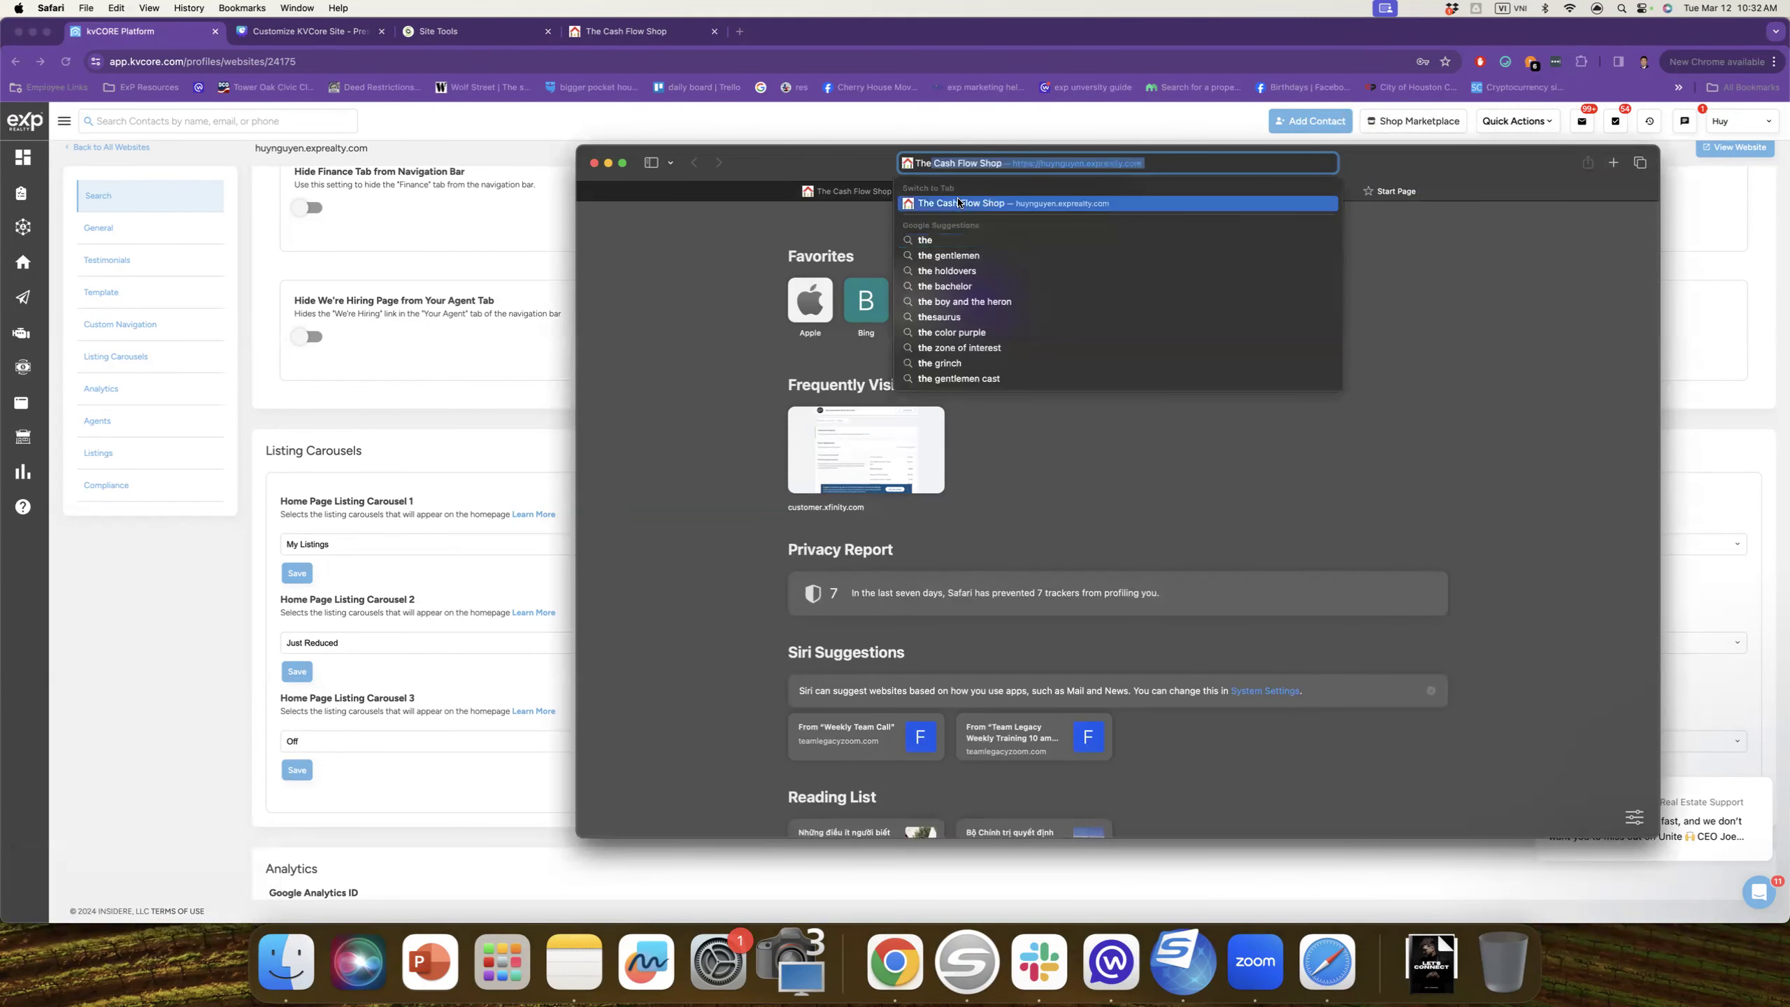
{"action": "left_click", "coordinate": [960, 202]}
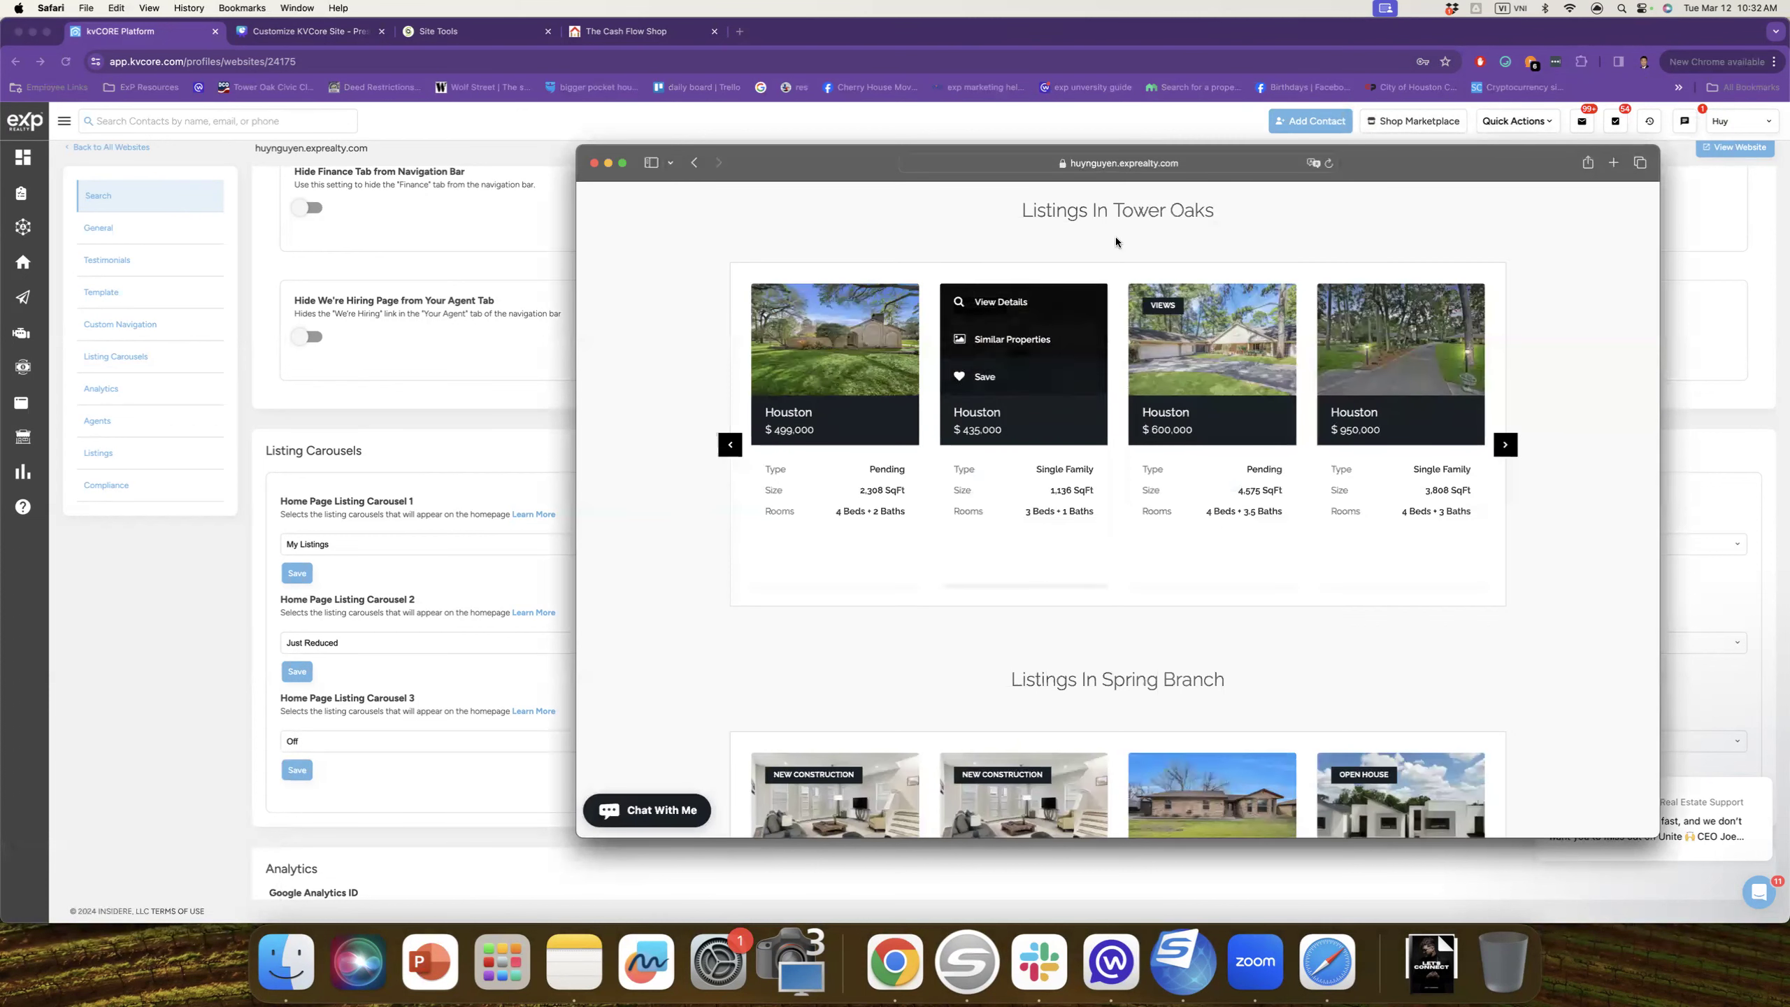
{"action": "left_click", "coordinate": [1328, 162]}
{"action": "scroll", "coordinate": [1179, 345], "scroll_direction": "down", "scroll_amount": 10}
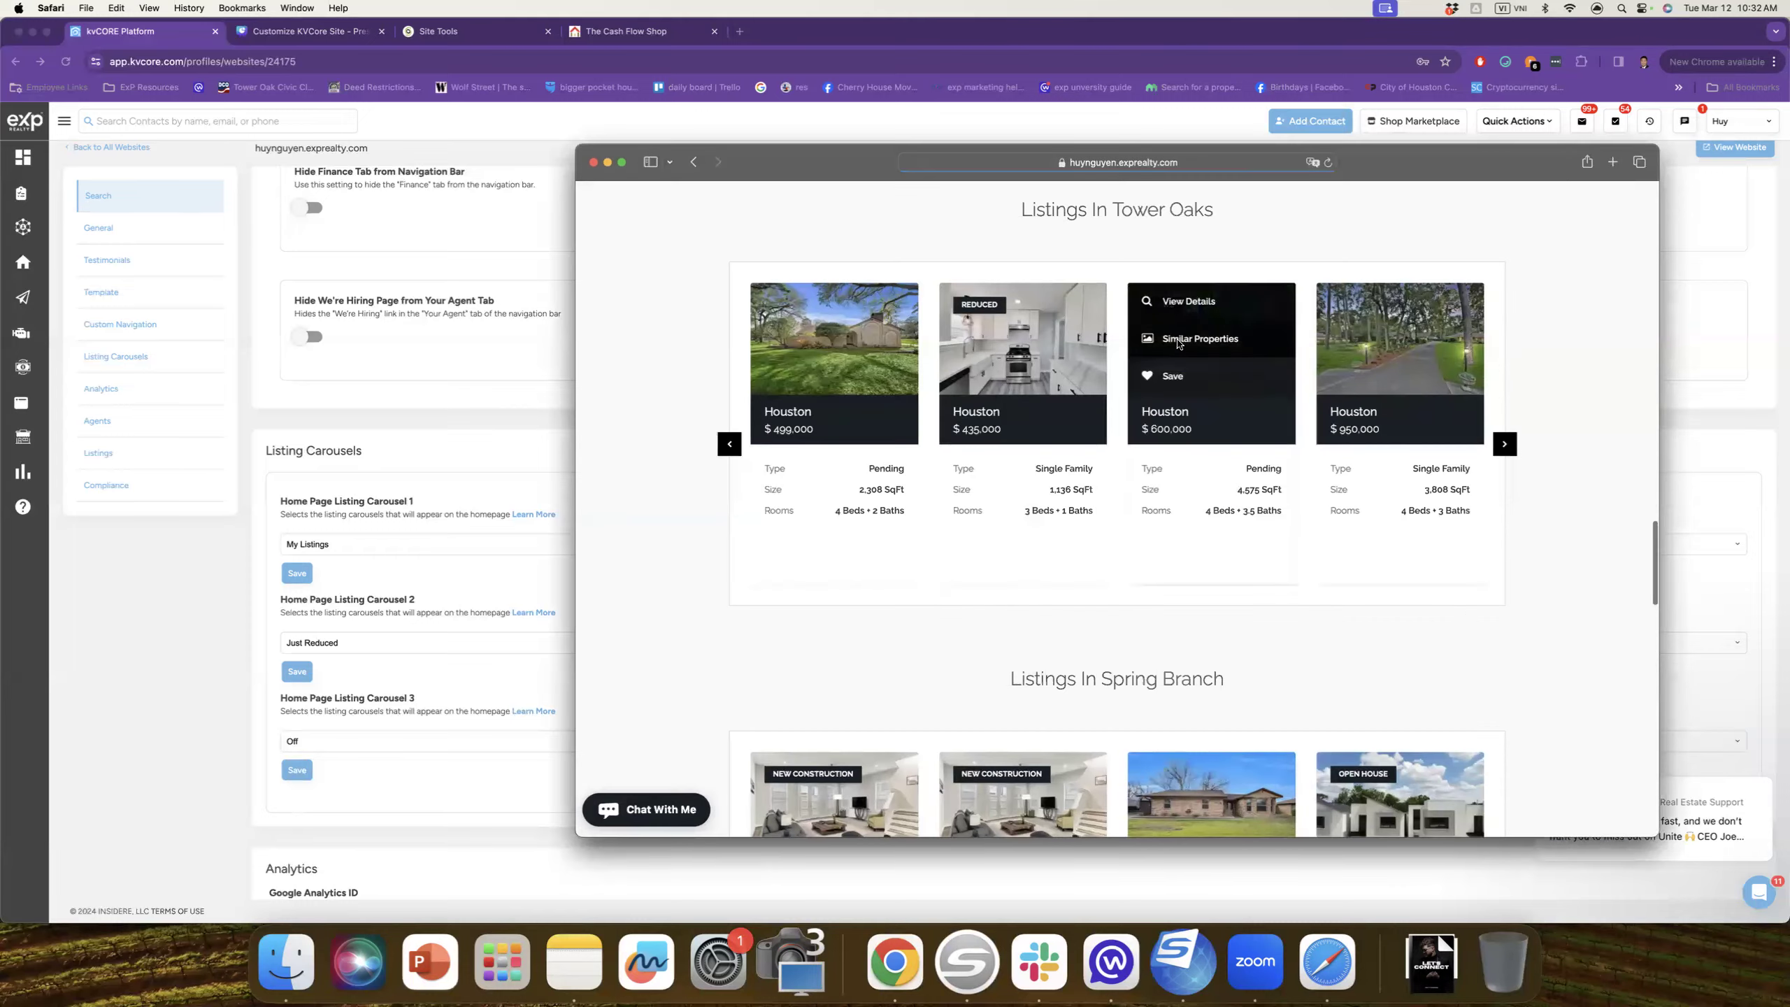
{"action": "scroll", "coordinate": [1179, 346], "scroll_direction": "up", "scroll_amount": 6}
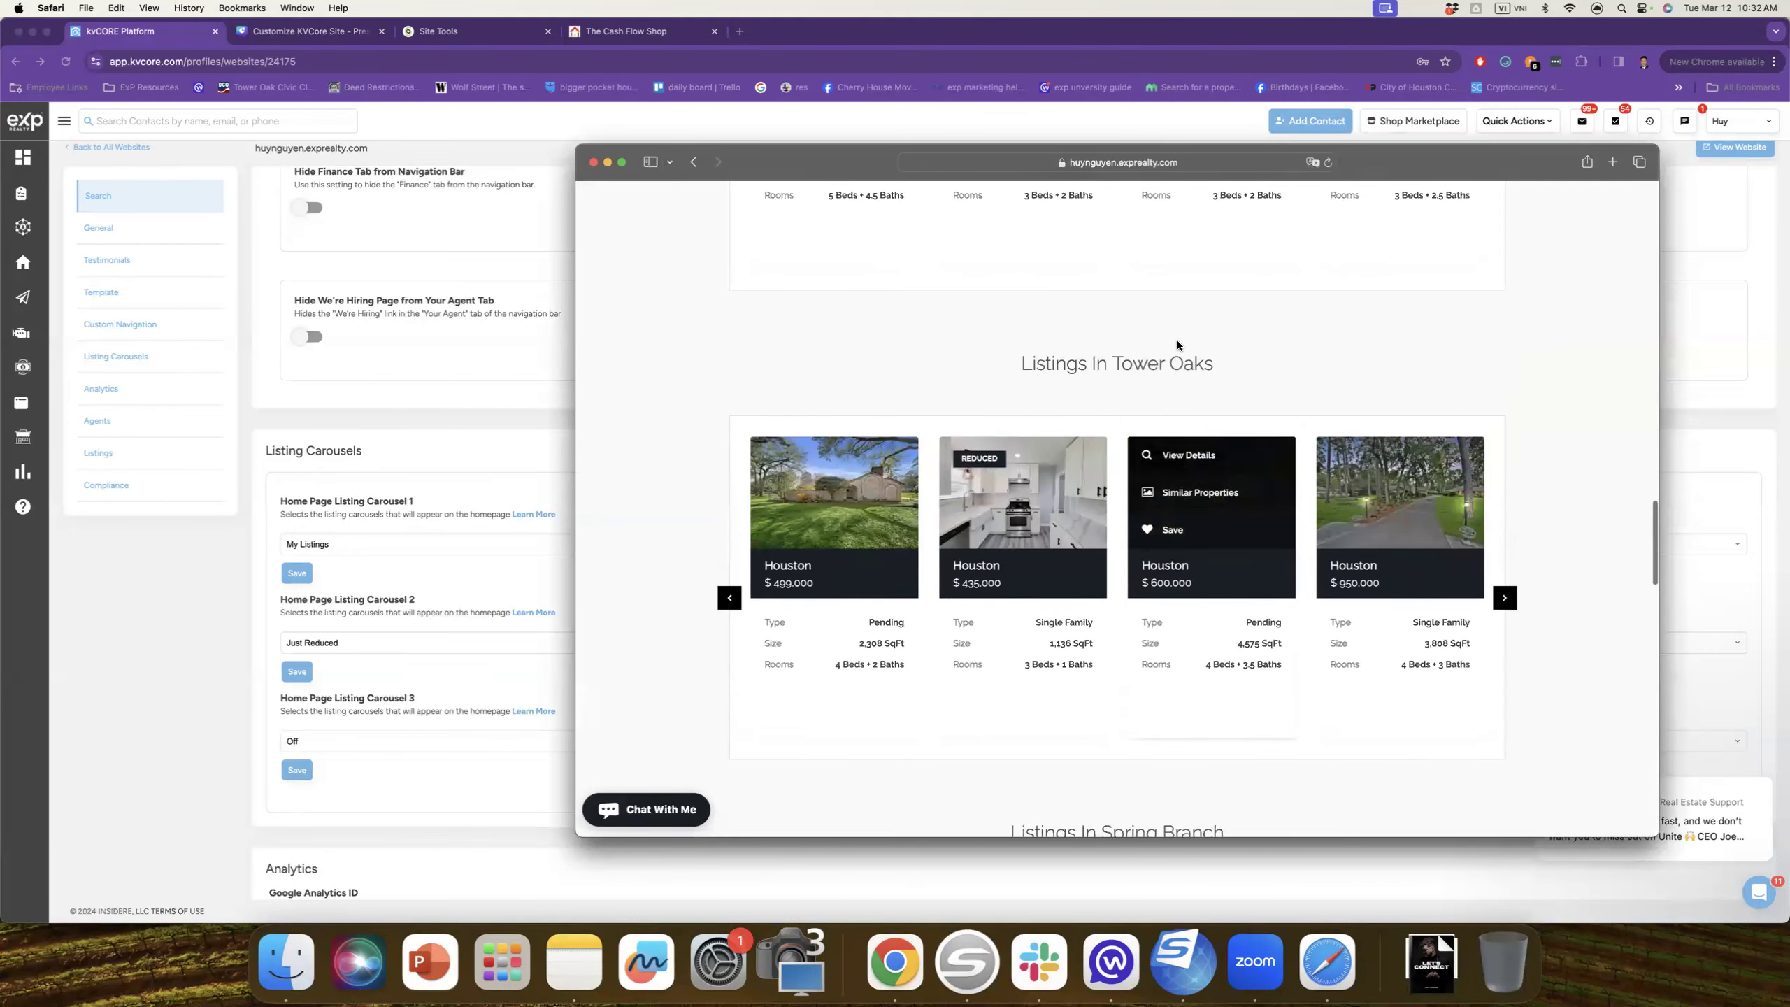
{"action": "scroll", "coordinate": [1182, 345], "scroll_direction": "down", "scroll_amount": 5}
{"action": "scroll", "coordinate": [1022, 432], "scroll_direction": "up", "scroll_amount": 5}
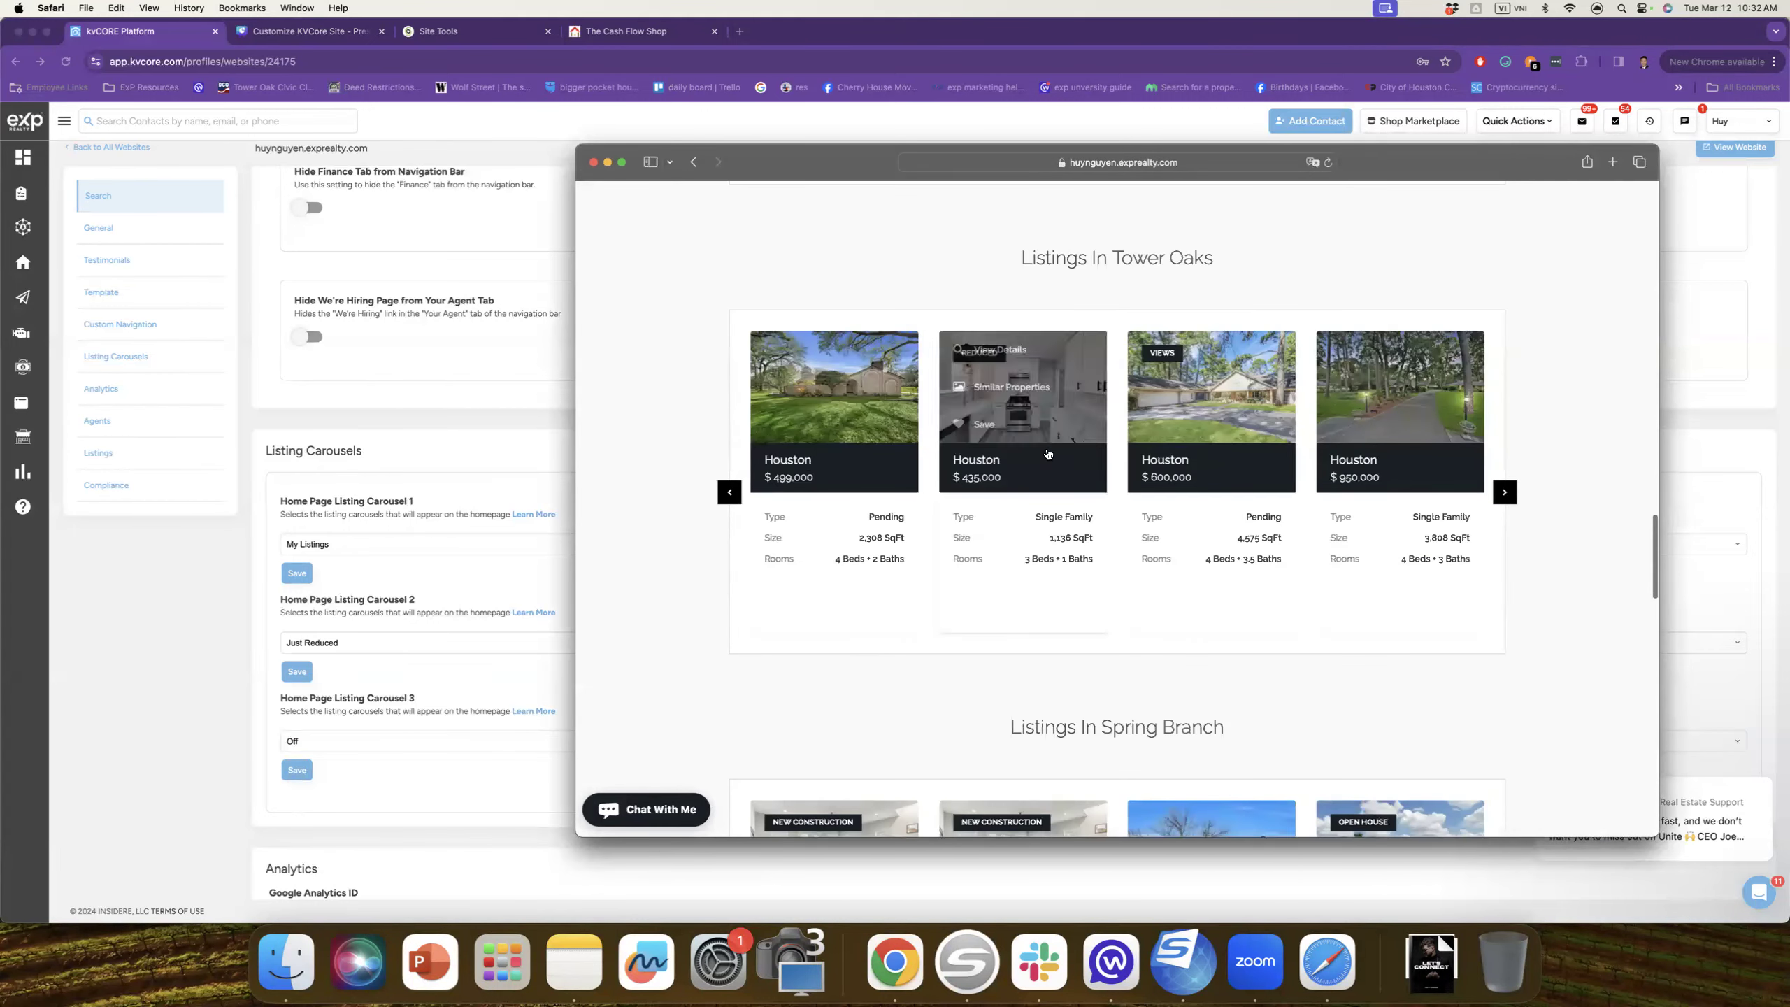
Step: Return to kvCORE settings, then switch to SiteGround's Email Accounts page
{"action": "left_click", "coordinate": [437, 478]}
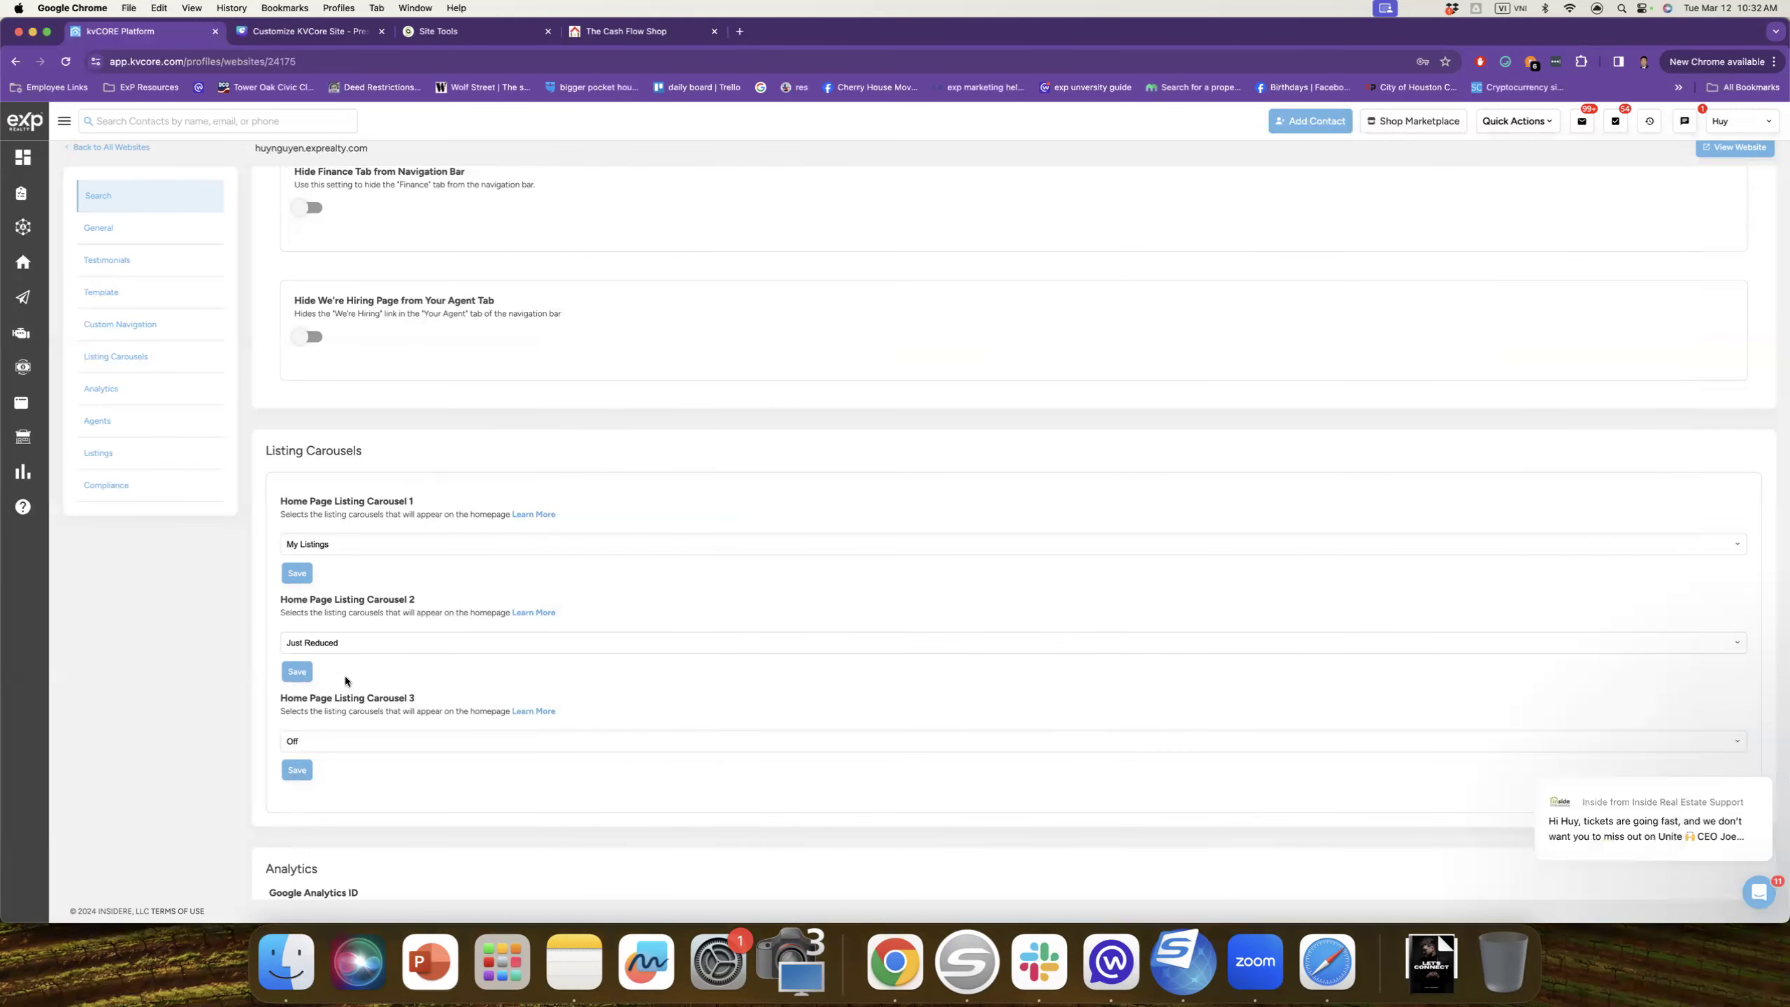
{"action": "scroll", "coordinate": [465, 620], "scroll_direction": "down", "scroll_amount": 5}
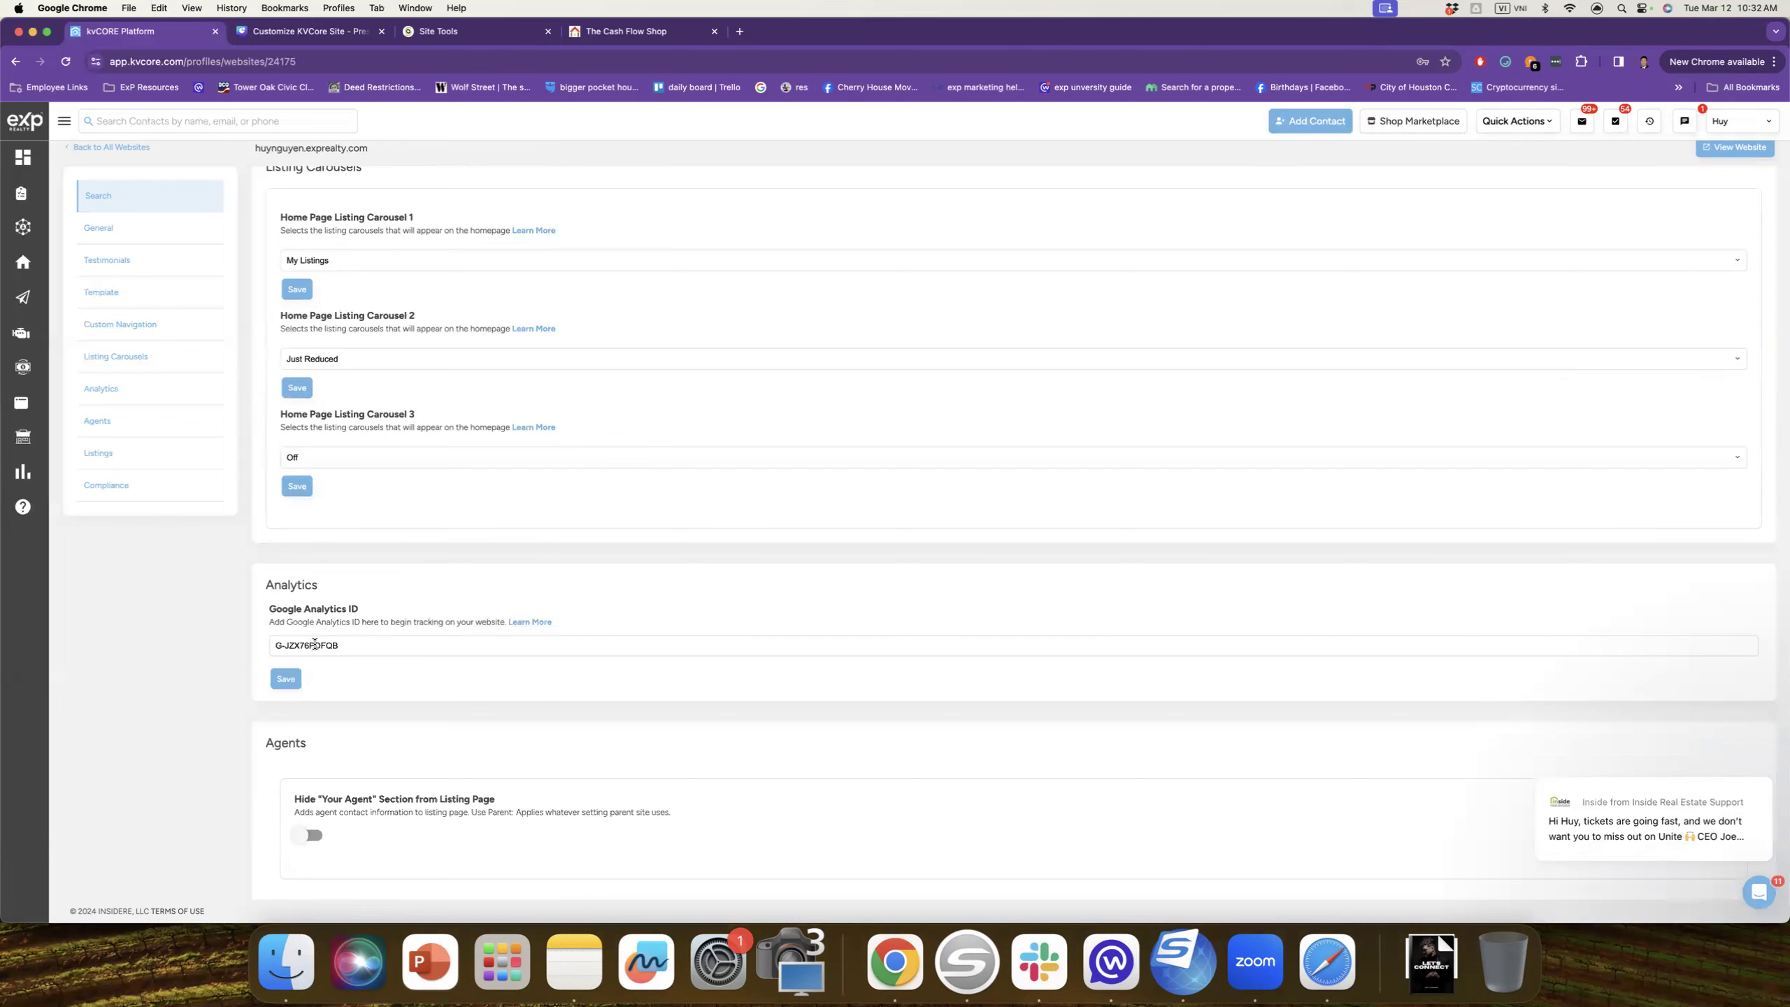
{"action": "scroll", "coordinate": [333, 655], "scroll_direction": "up", "scroll_amount": 1}
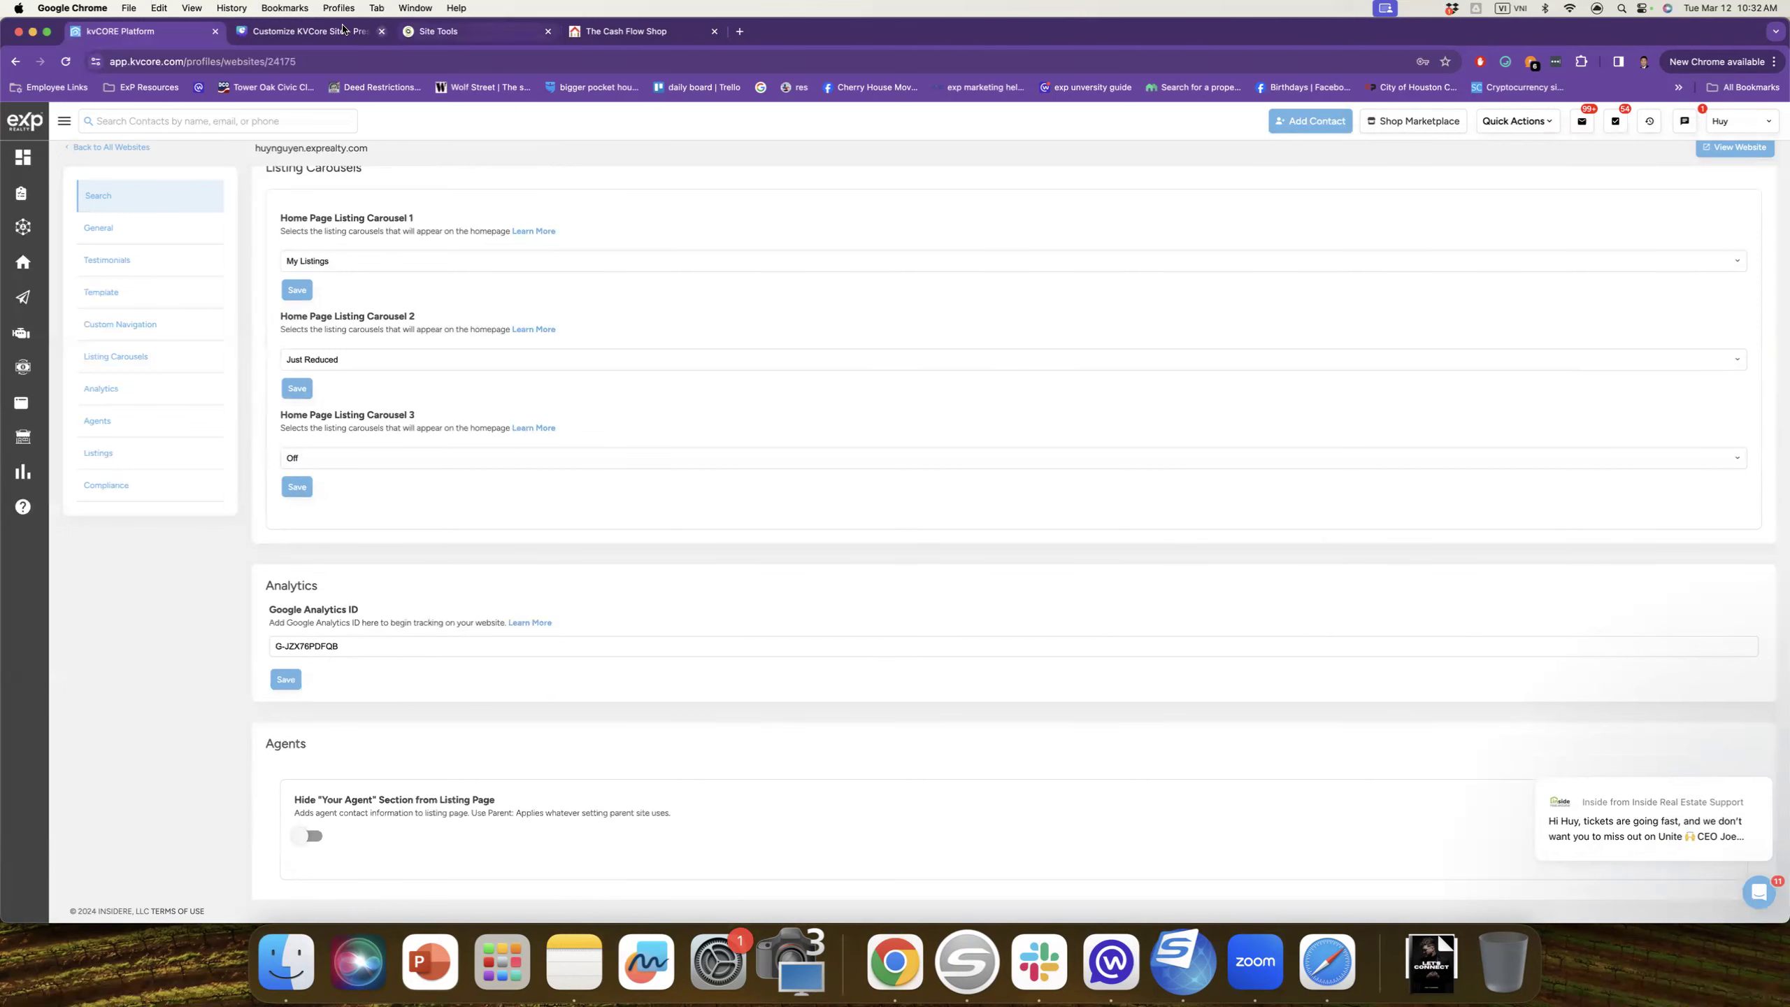
{"action": "left_click", "coordinate": [479, 32]}
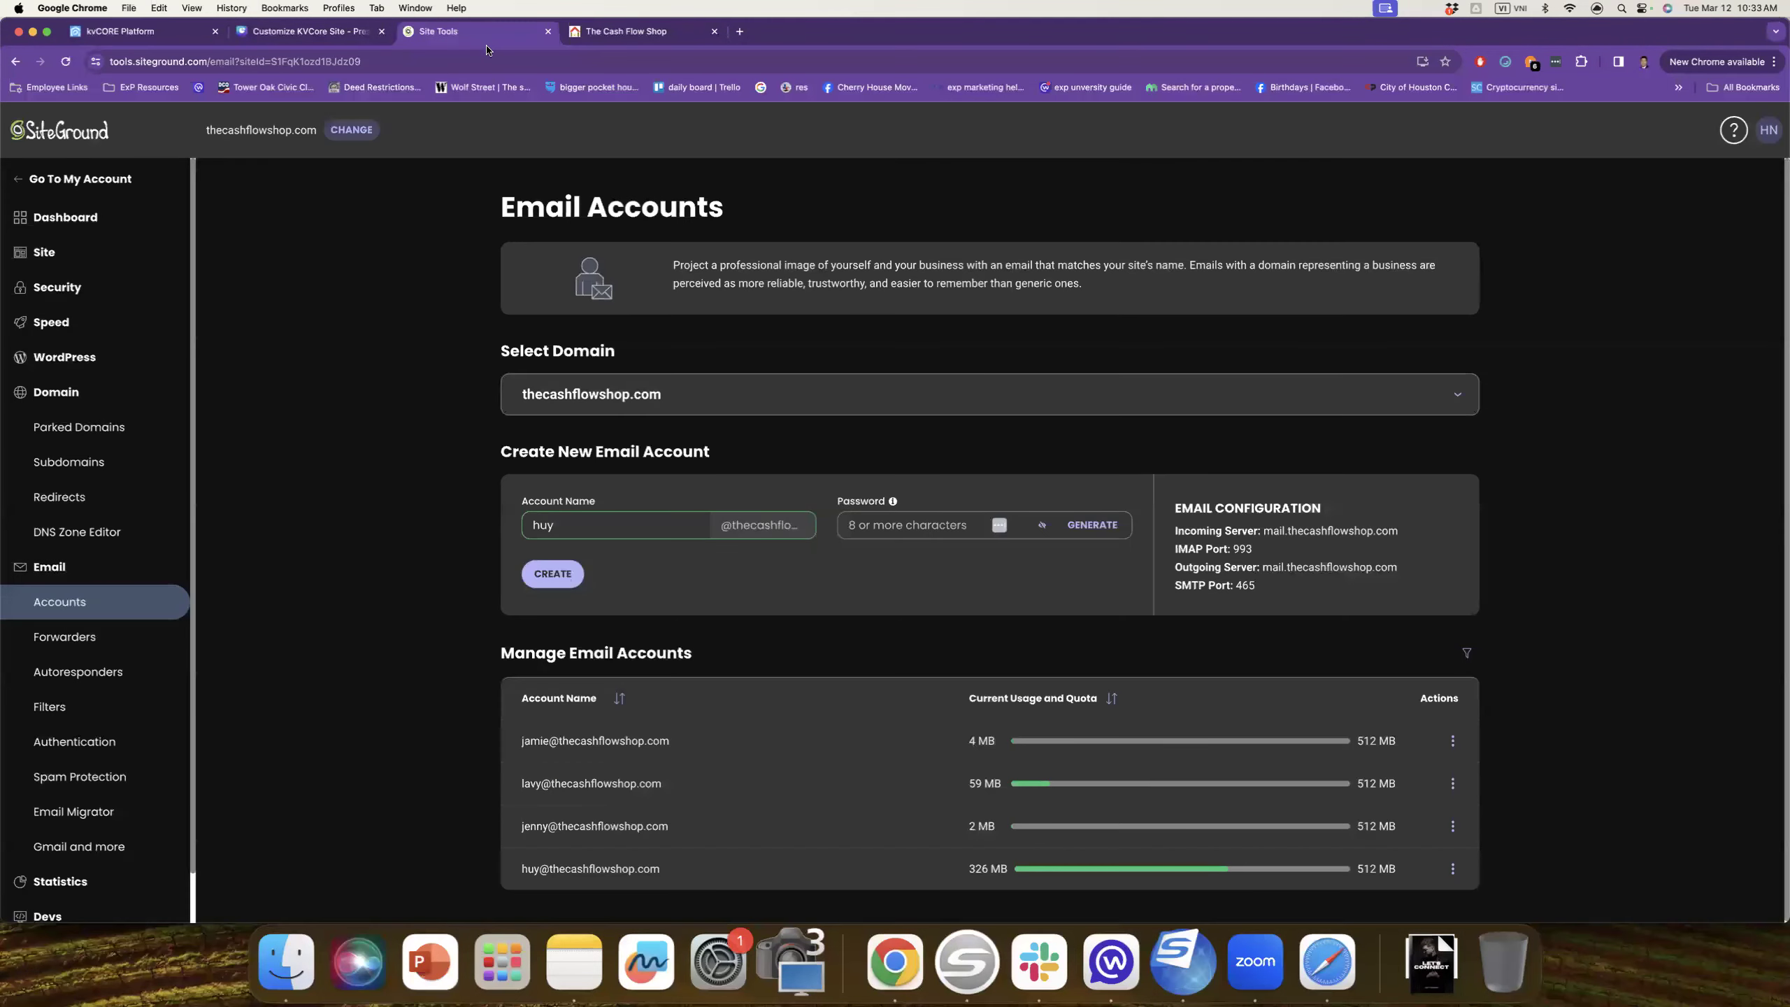
Step: Check the 'How to setup GA' bullet on Canva slide 10, then move to SiteGround's tab
{"action": "left_click", "coordinate": [342, 32]}
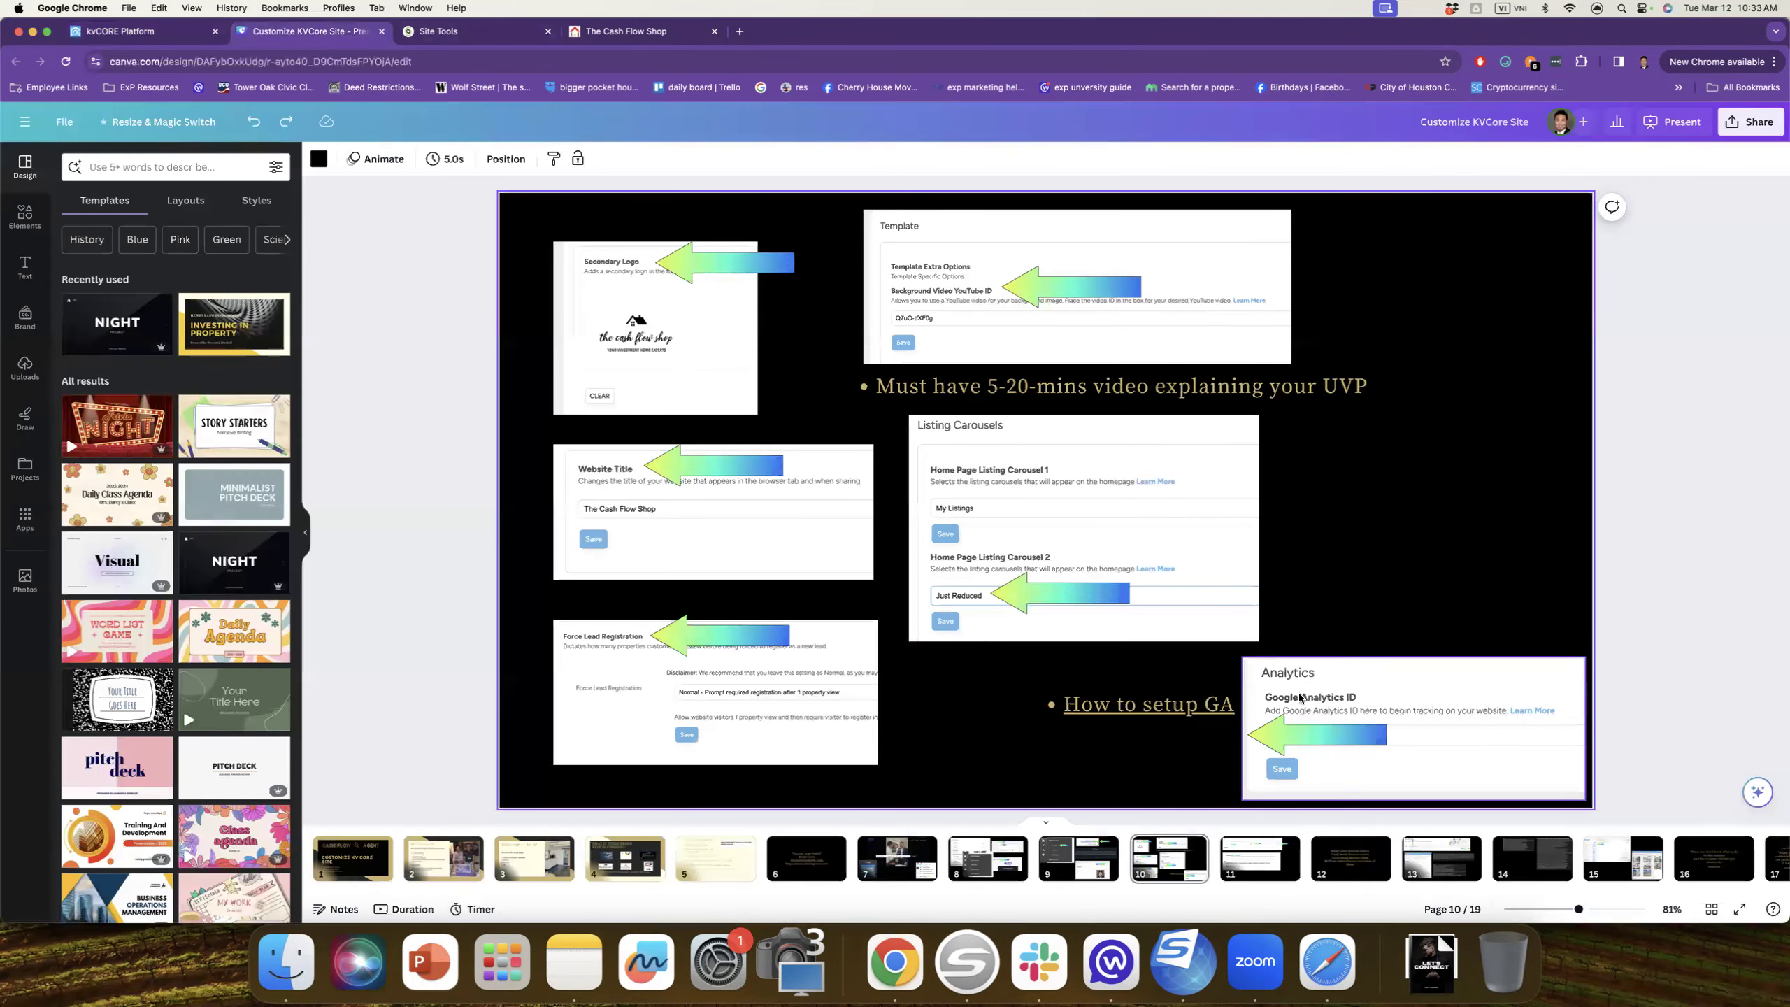
{"action": "left_click", "coordinate": [1184, 711]}
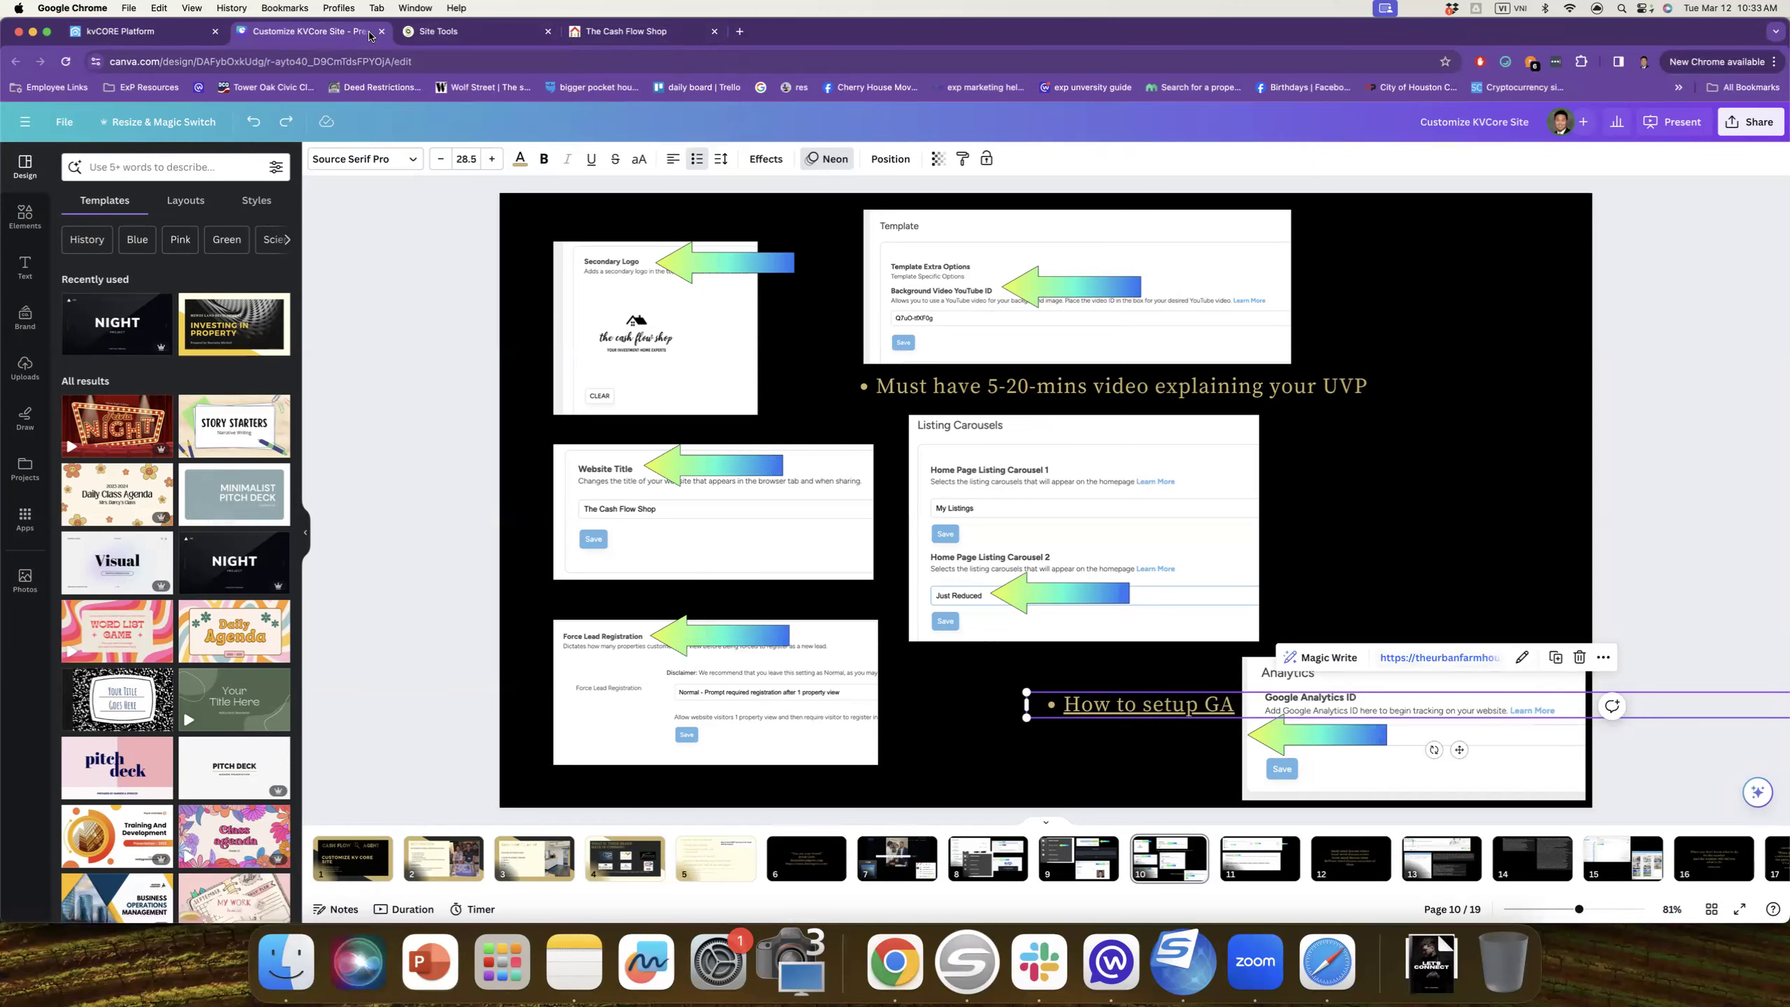
{"action": "left_click", "coordinate": [435, 32]}
{"action": "left_click", "coordinate": [197, 32]}
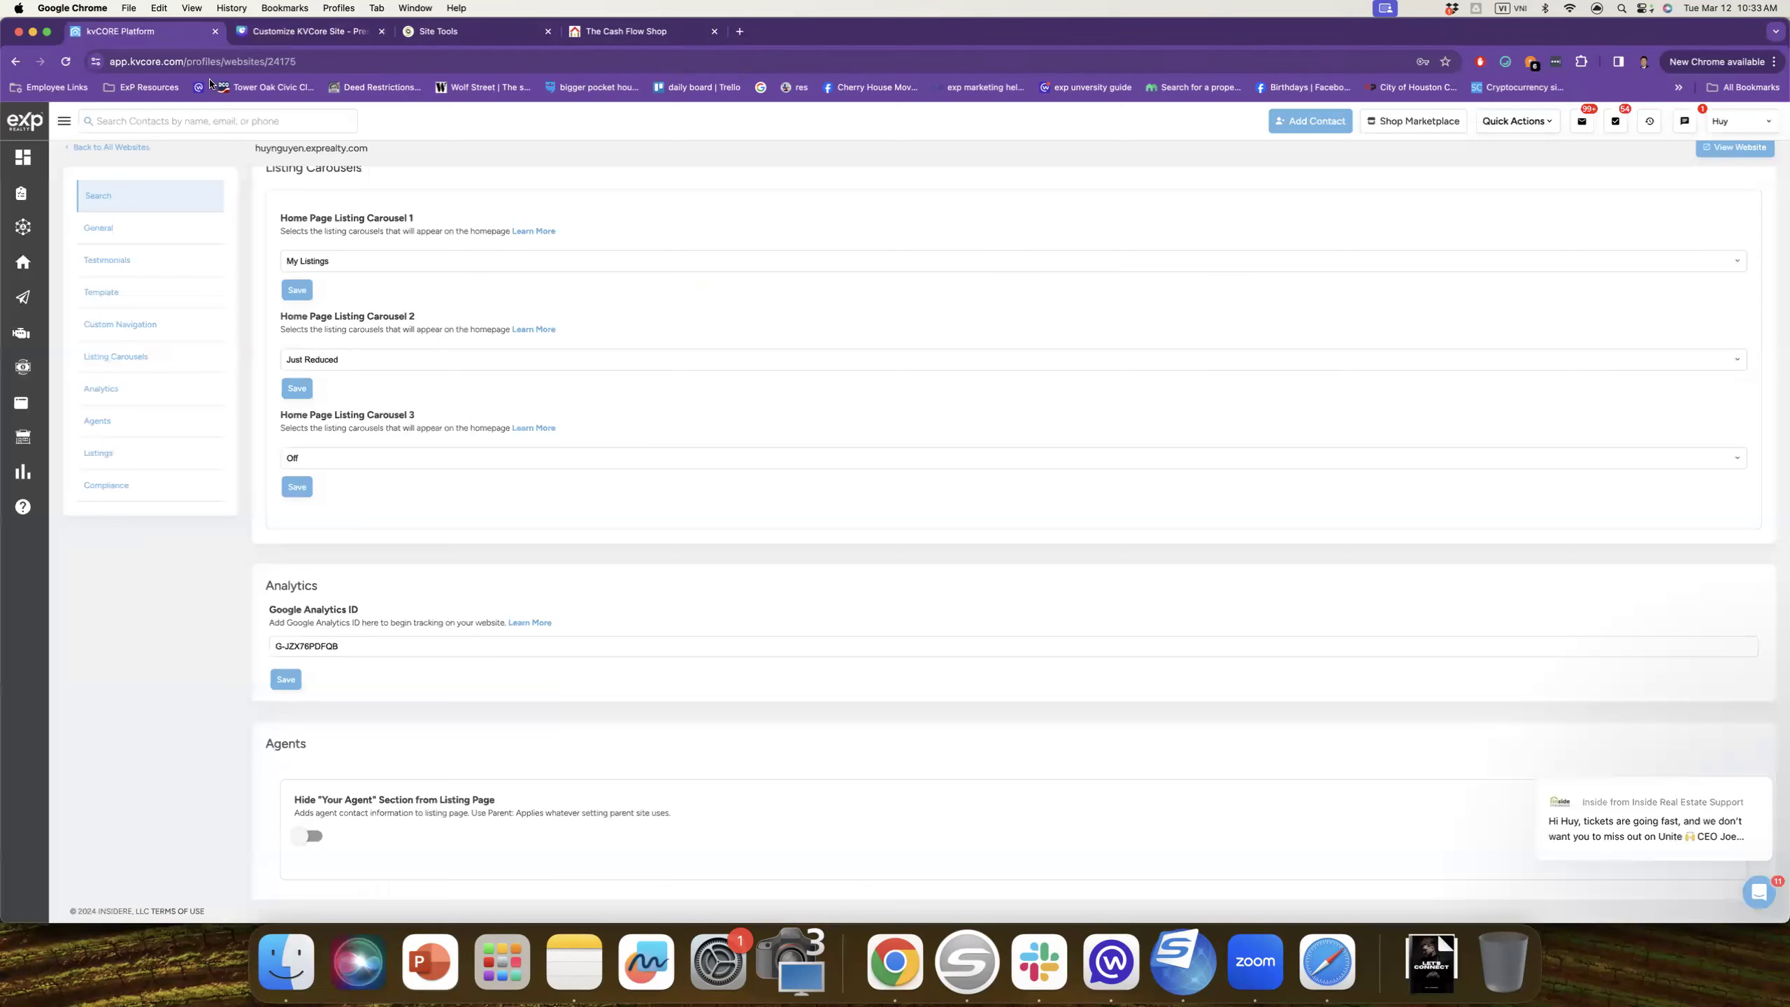
{"action": "scroll", "coordinate": [374, 616], "scroll_direction": "down", "scroll_amount": 1}
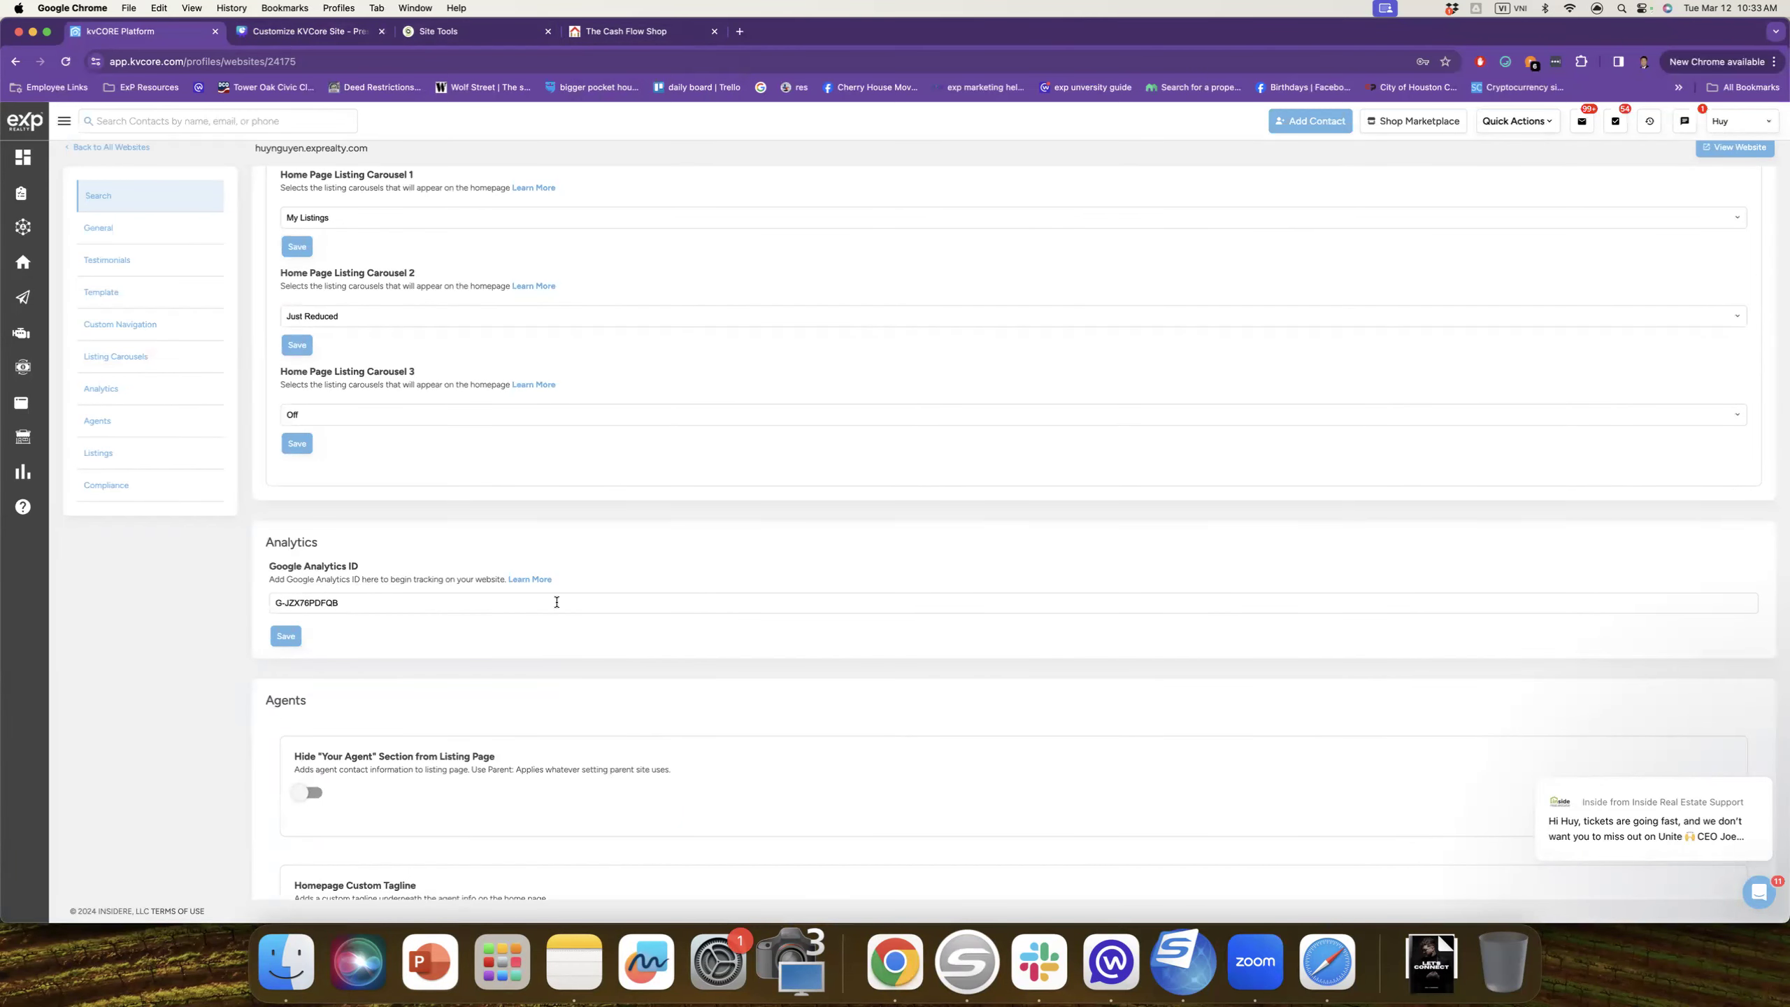
{"action": "scroll", "coordinate": [578, 596], "scroll_direction": "down", "scroll_amount": 5}
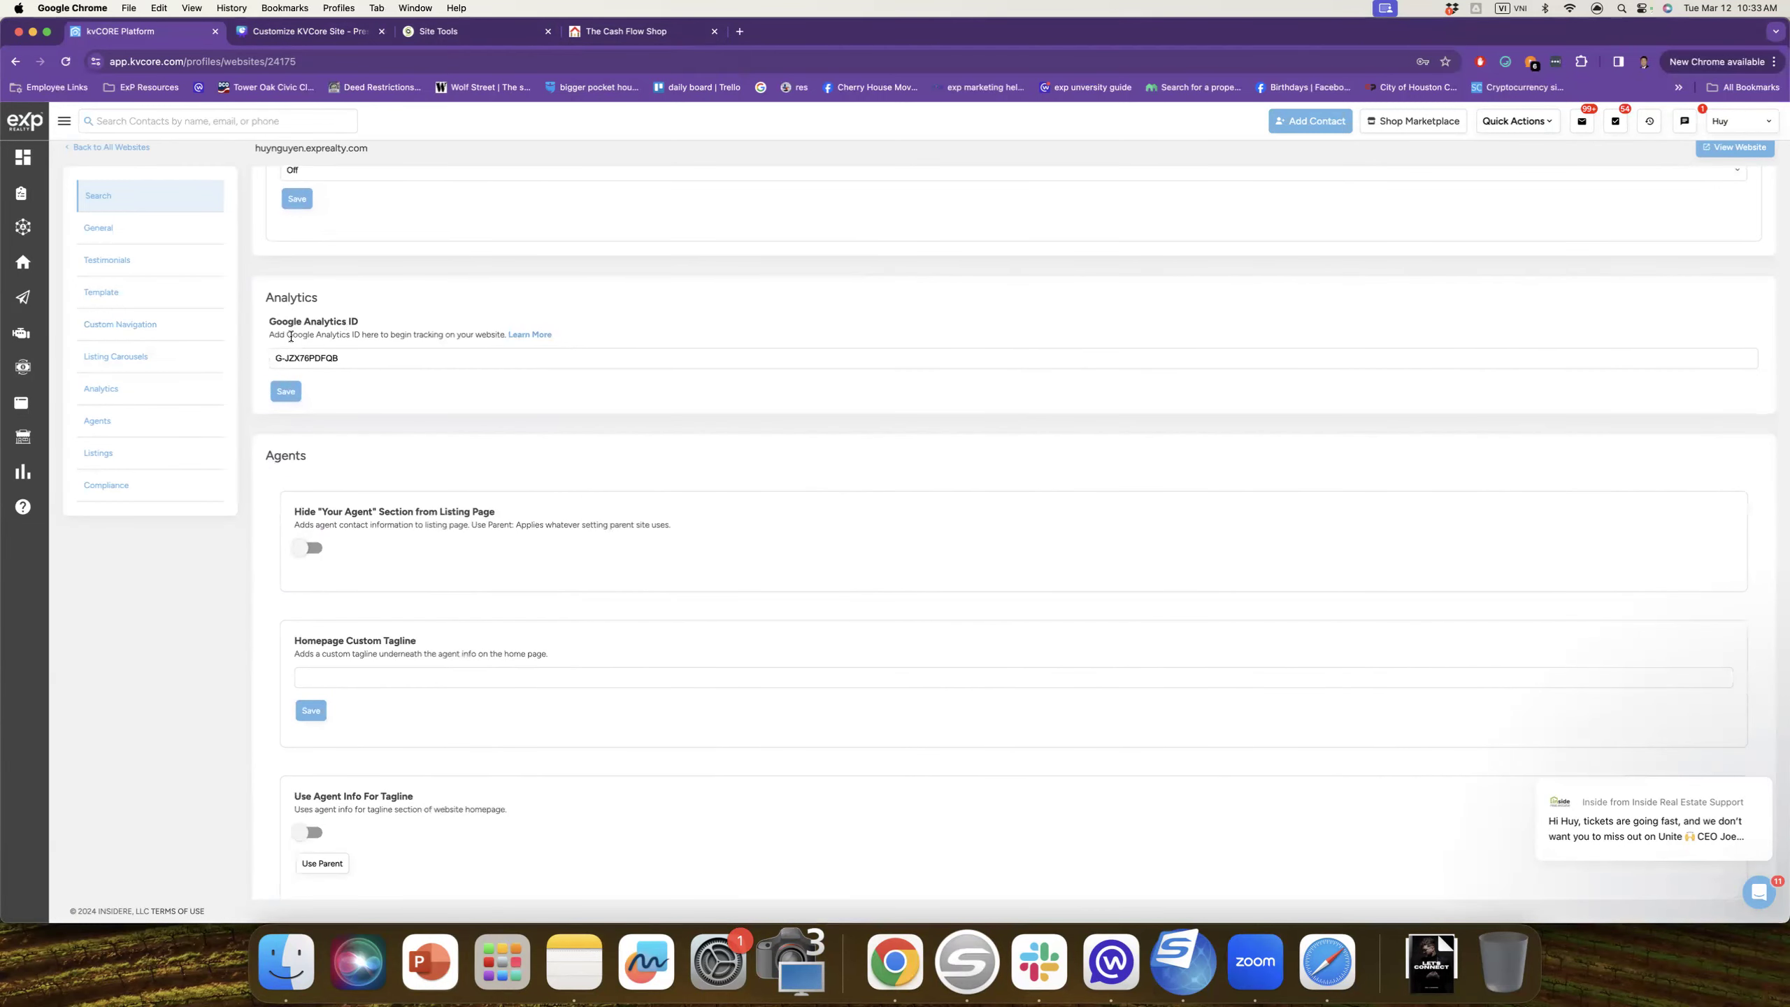
{"action": "scroll", "coordinate": [348, 360], "scroll_direction": "down", "scroll_amount": 2}
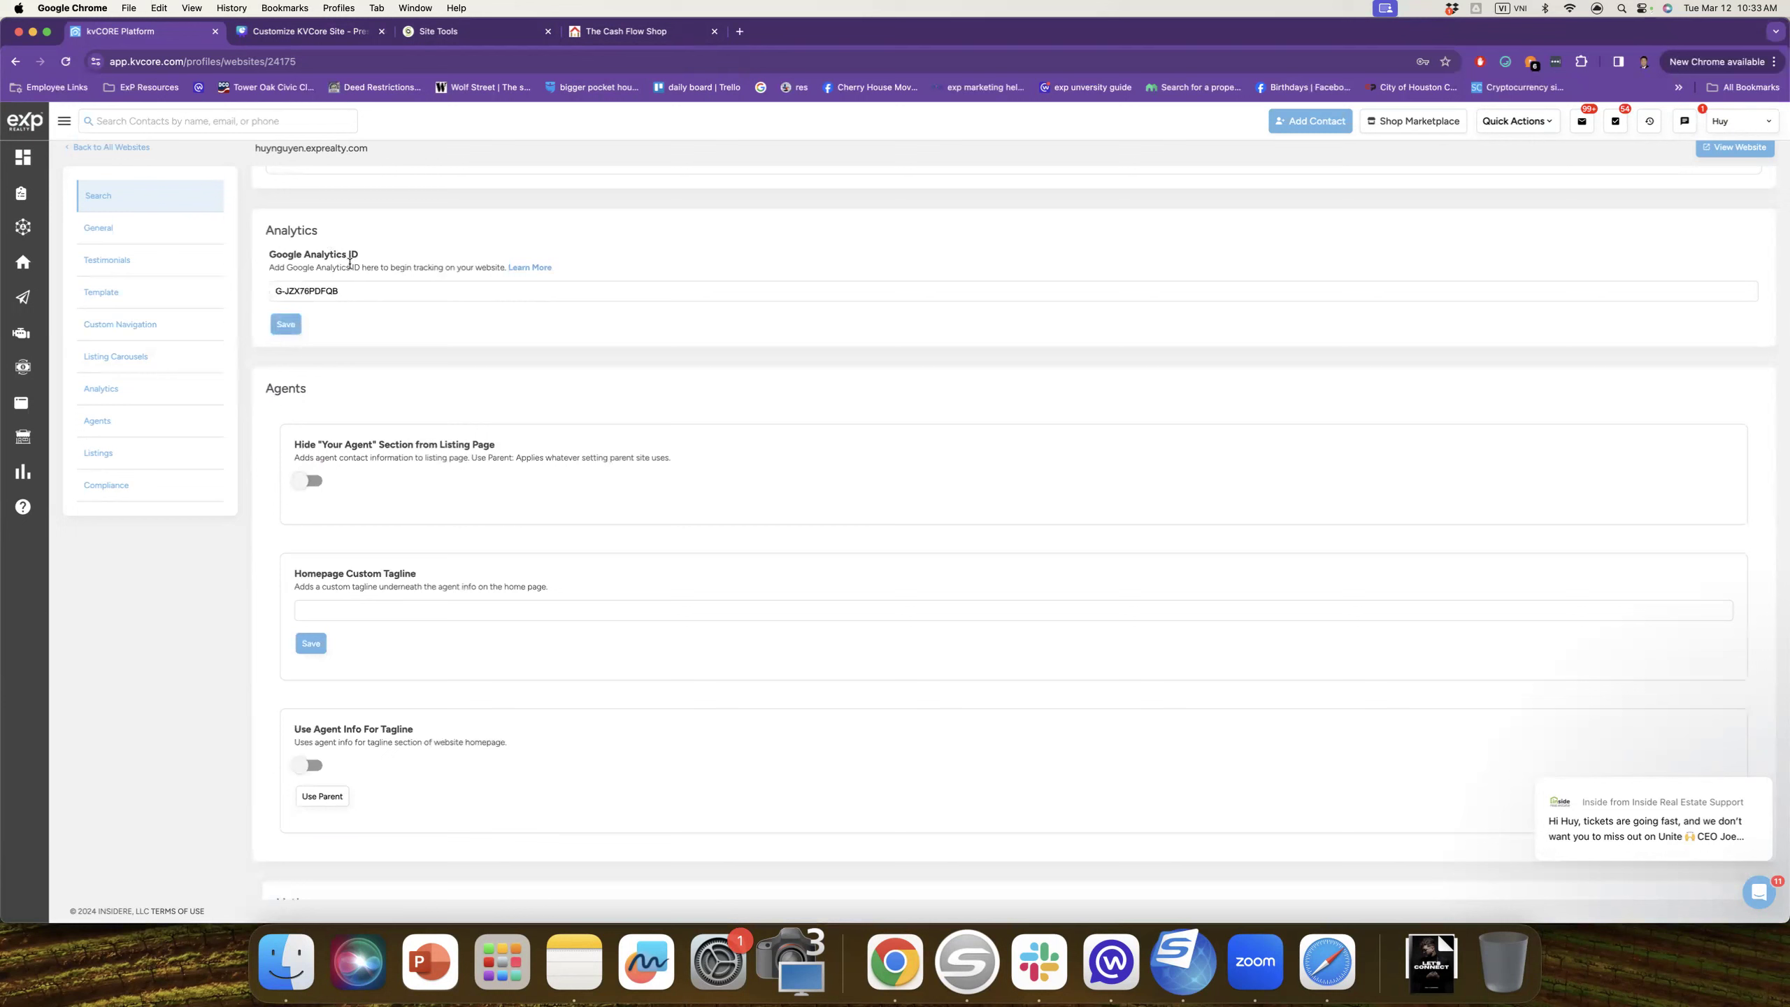
{"action": "left_click_drag", "start_coordinate": [349, 291], "coordinate": [252, 291]}
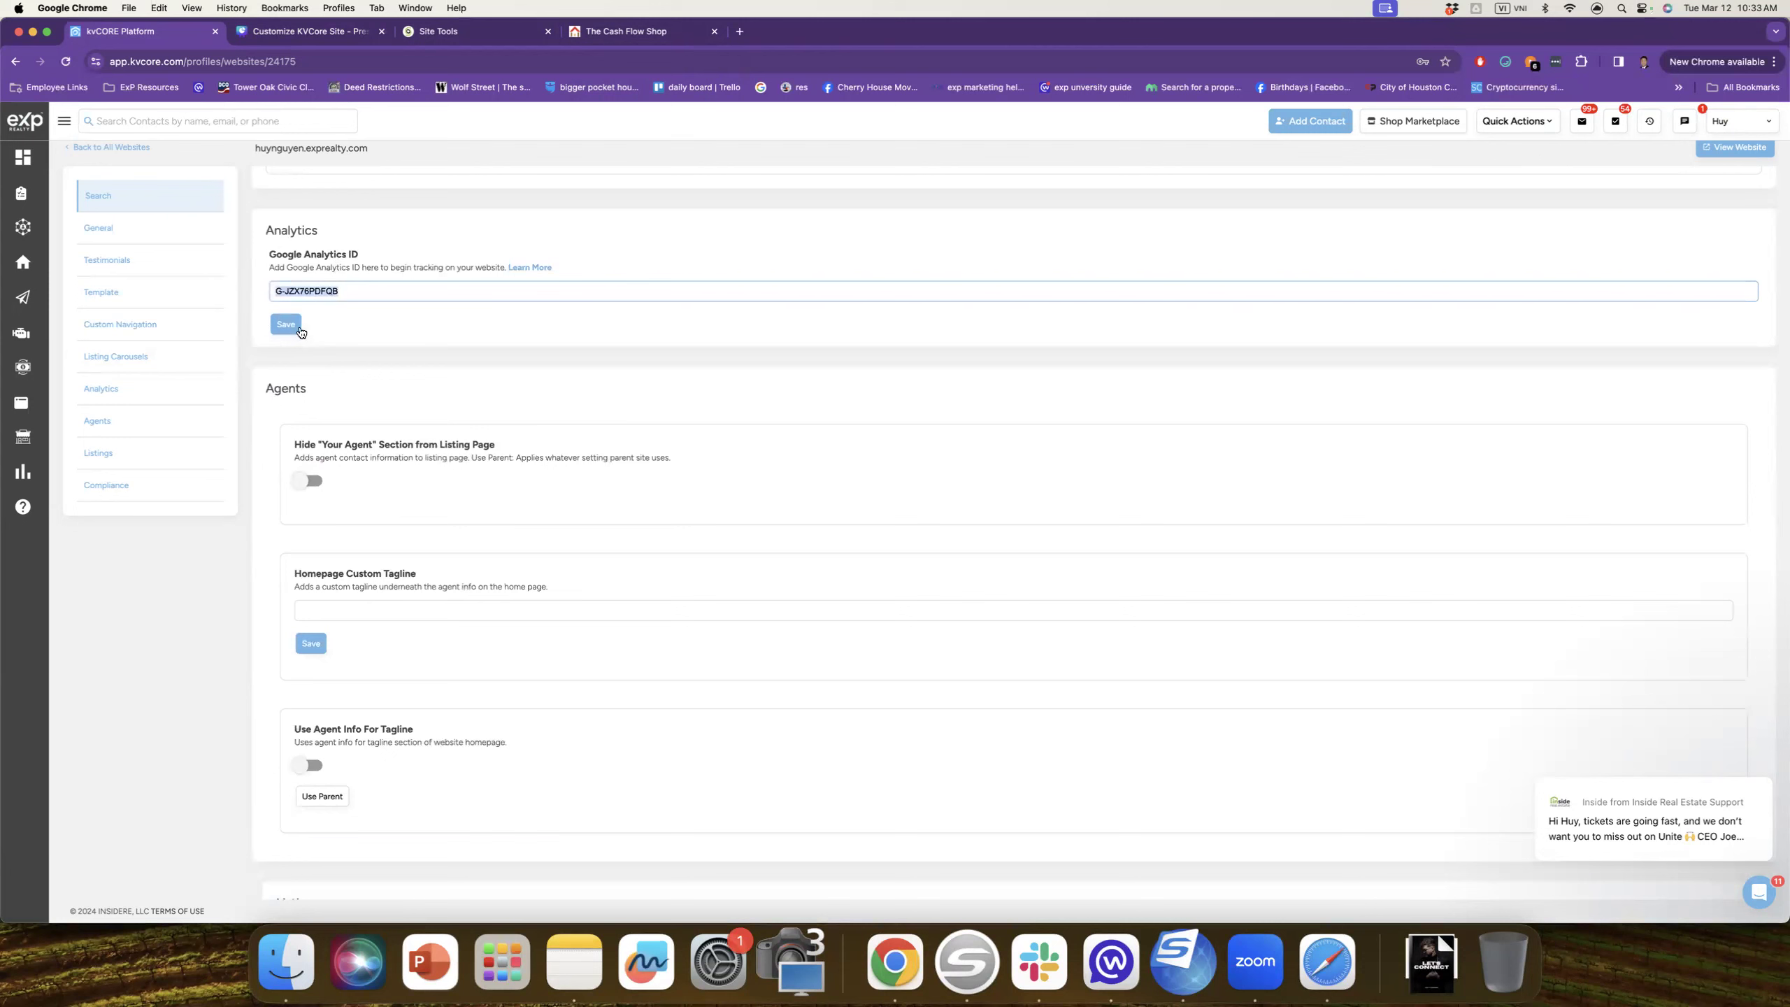
{"action": "scroll", "coordinate": [330, 338], "scroll_direction": "down", "scroll_amount": 2}
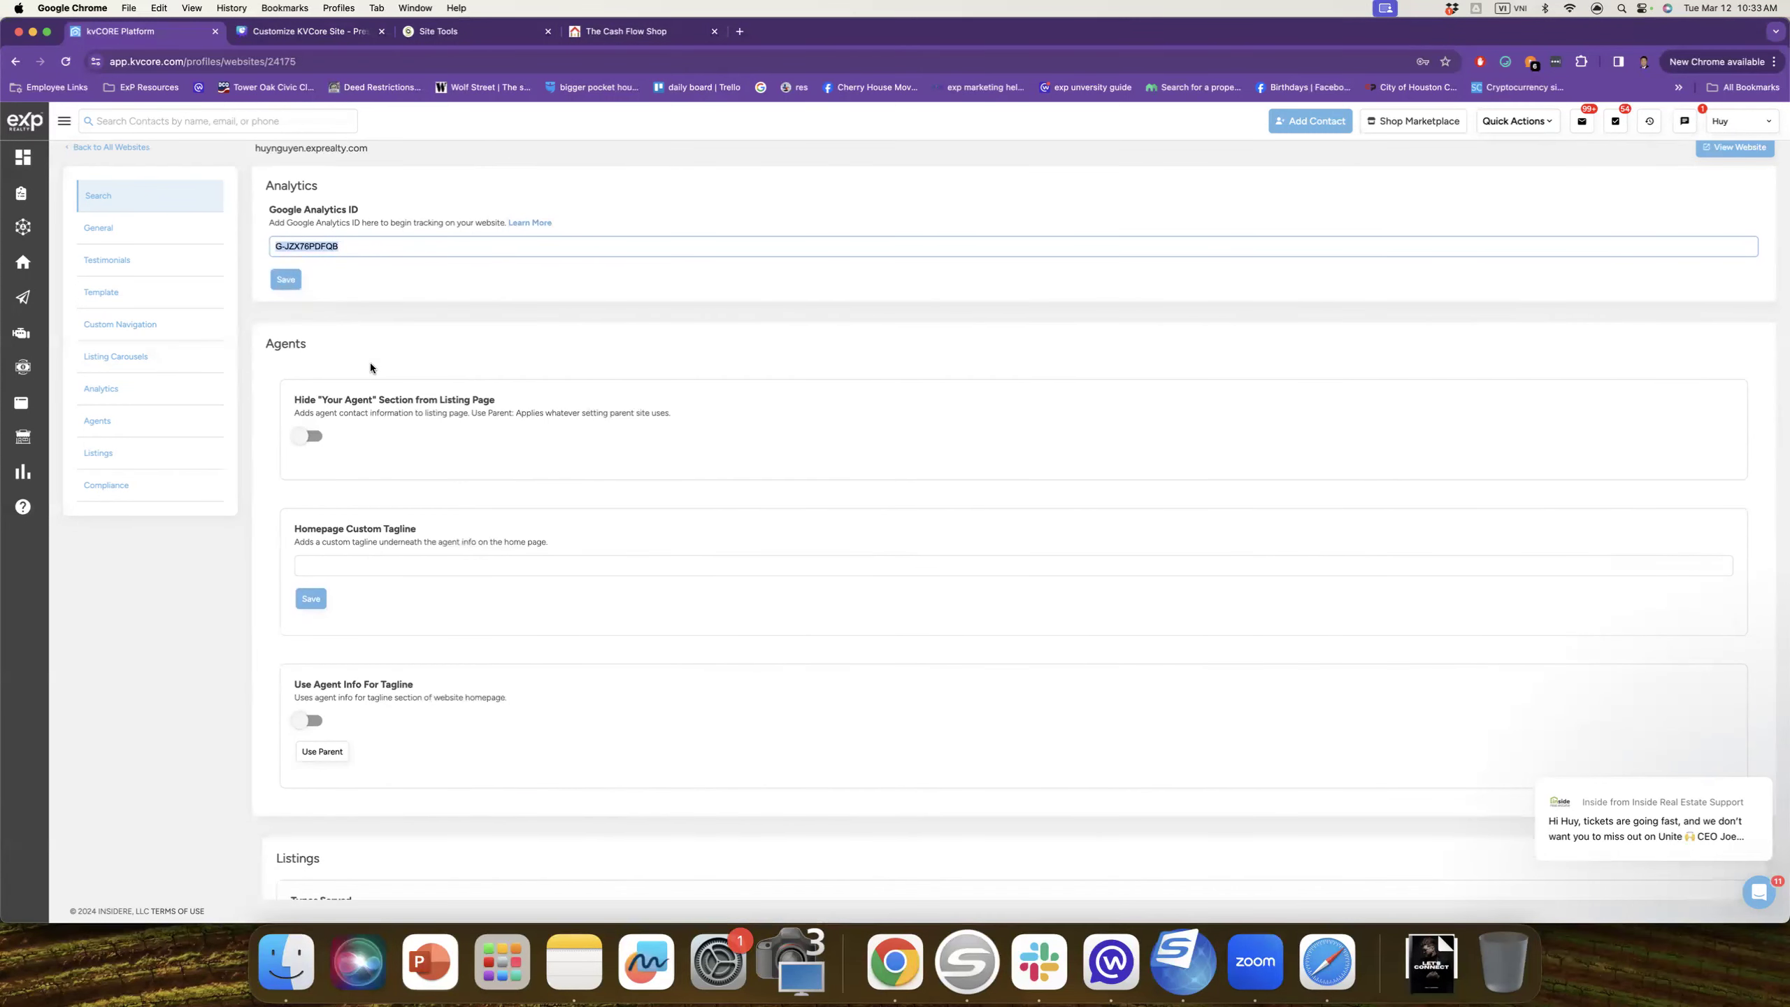
{"action": "scroll", "coordinate": [369, 363], "scroll_direction": "down", "scroll_amount": 5}
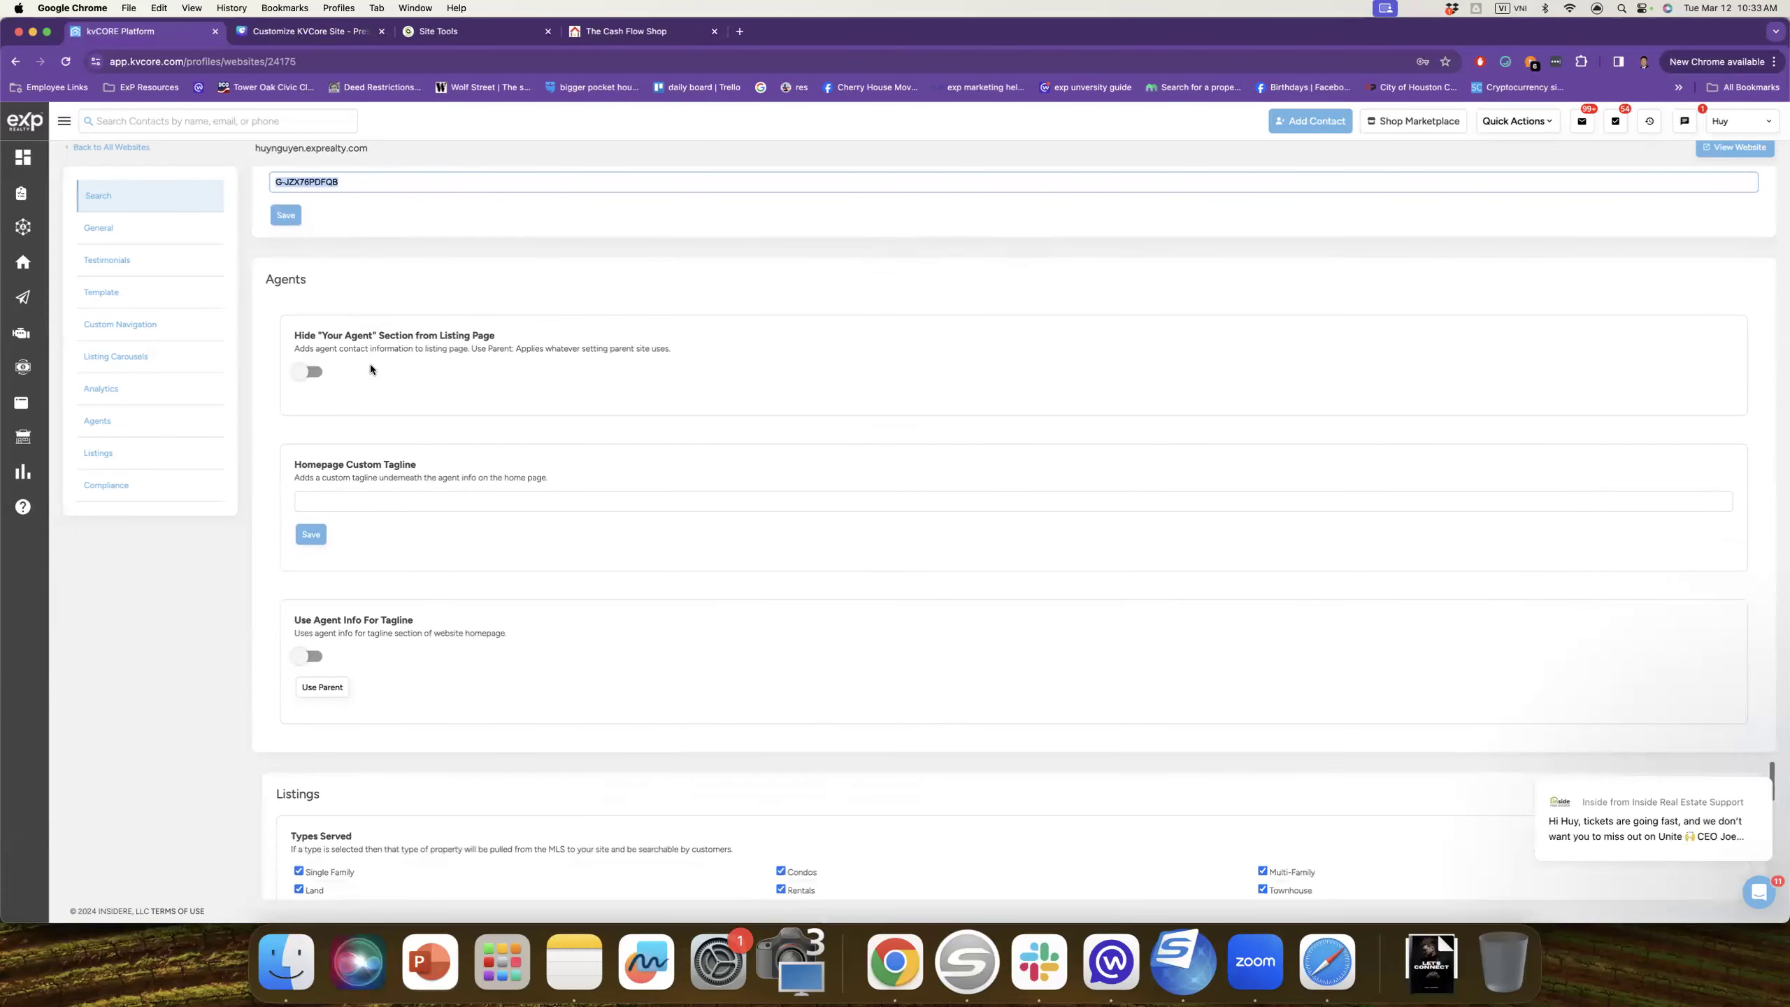
{"action": "scroll", "coordinate": [391, 407], "scroll_direction": "down", "scroll_amount": 6}
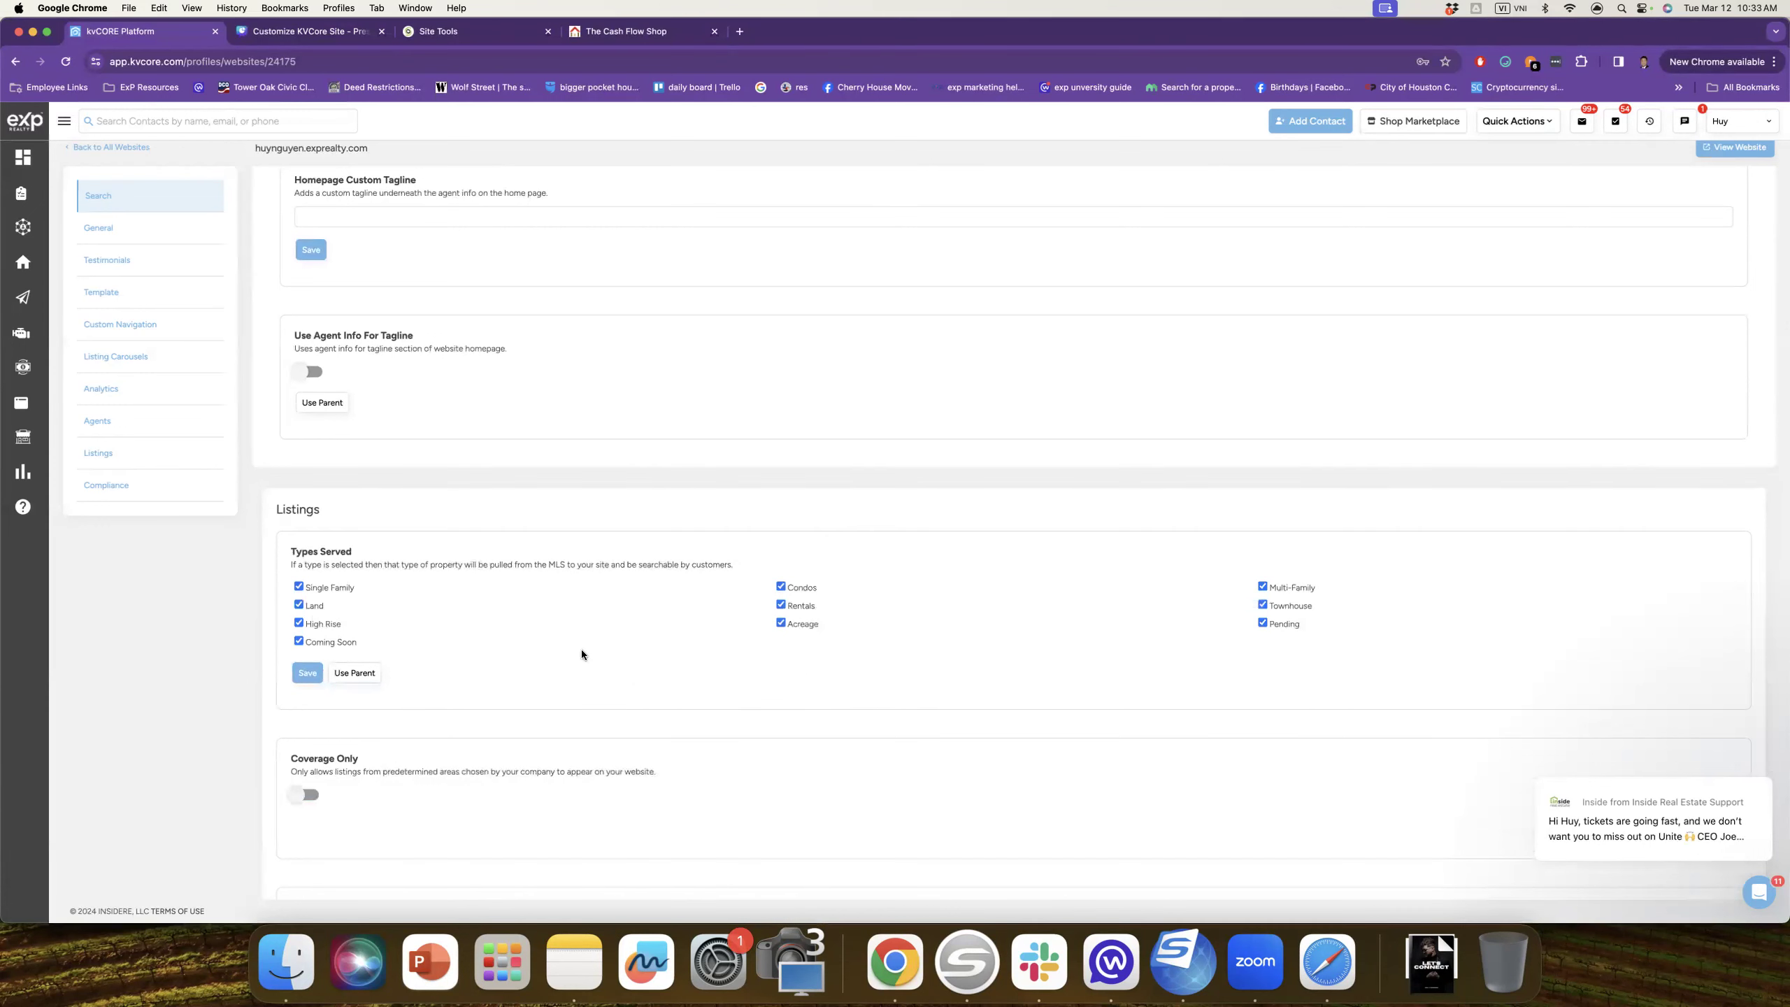
{"action": "left_click", "coordinate": [300, 606]}
{"action": "left_click", "coordinate": [299, 641]}
{"action": "left_click", "coordinate": [1262, 621]}
{"action": "left_click", "coordinate": [299, 605]}
{"action": "left_click", "coordinate": [299, 623]}
{"action": "left_click", "coordinate": [299, 641]}
{"action": "left_click", "coordinate": [1262, 622]}
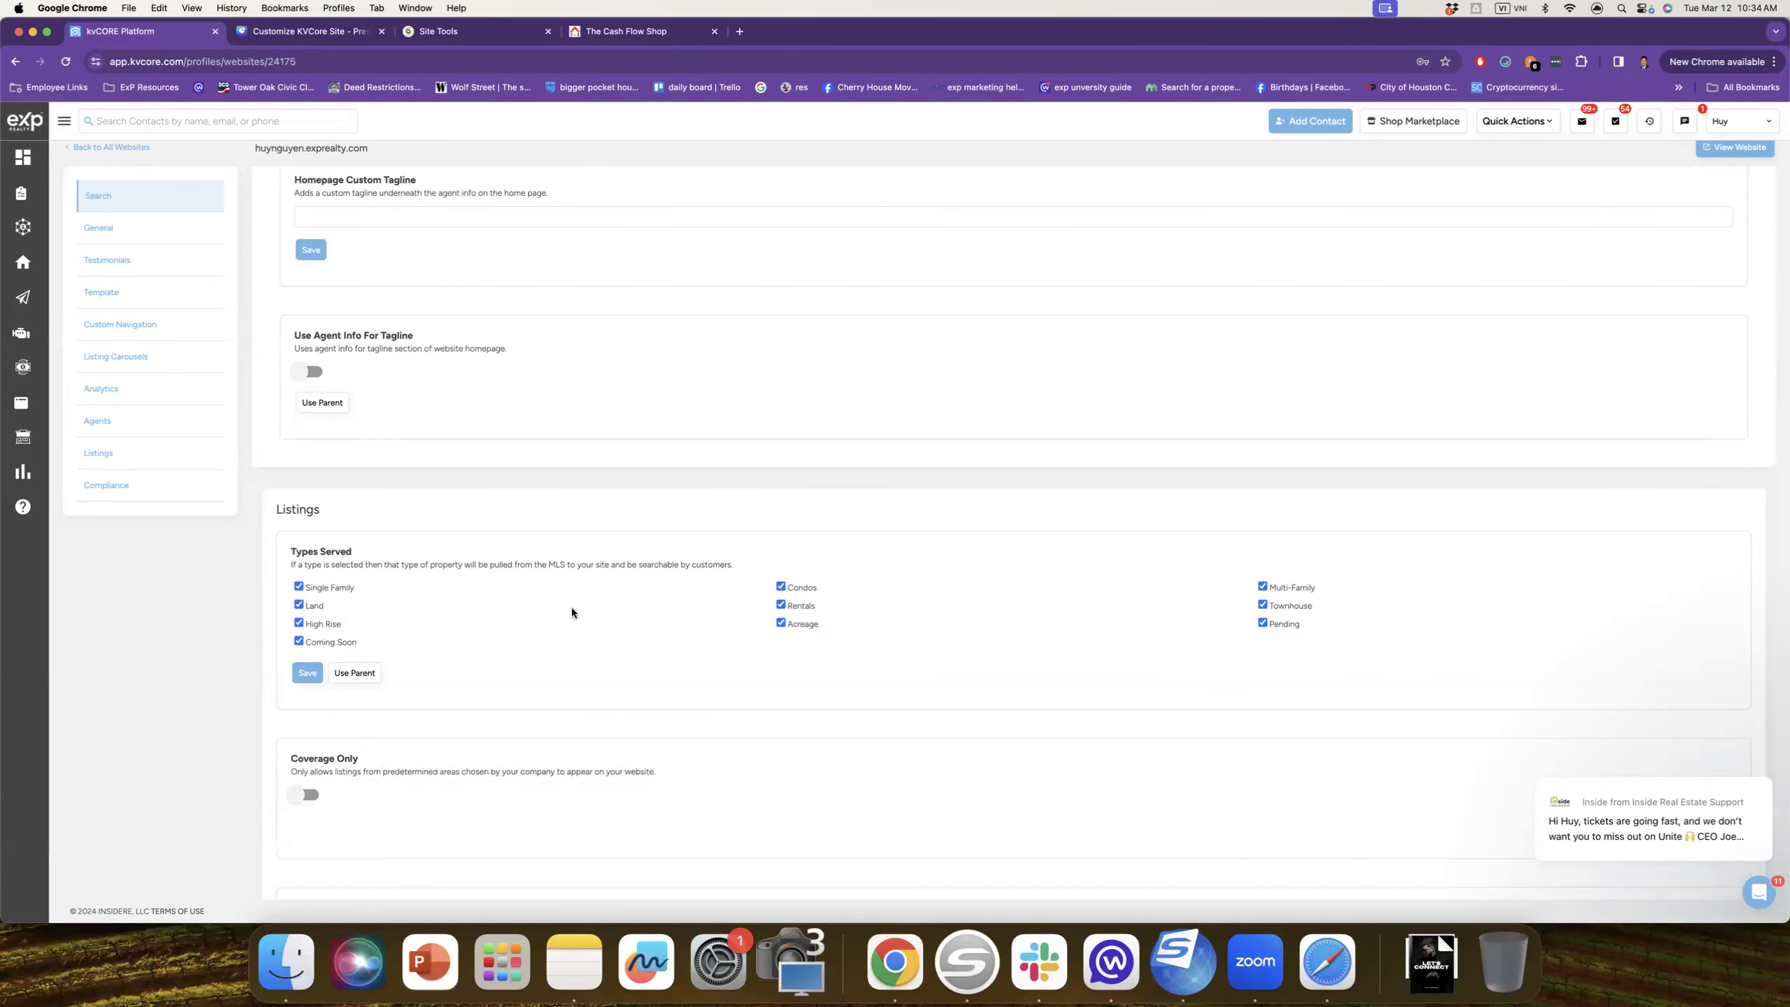
{"action": "scroll", "coordinate": [458, 604], "scroll_direction": "down", "scroll_amount": 2}
Step: Save the listing Types Served settings
{"action": "left_click", "coordinate": [306, 582]}
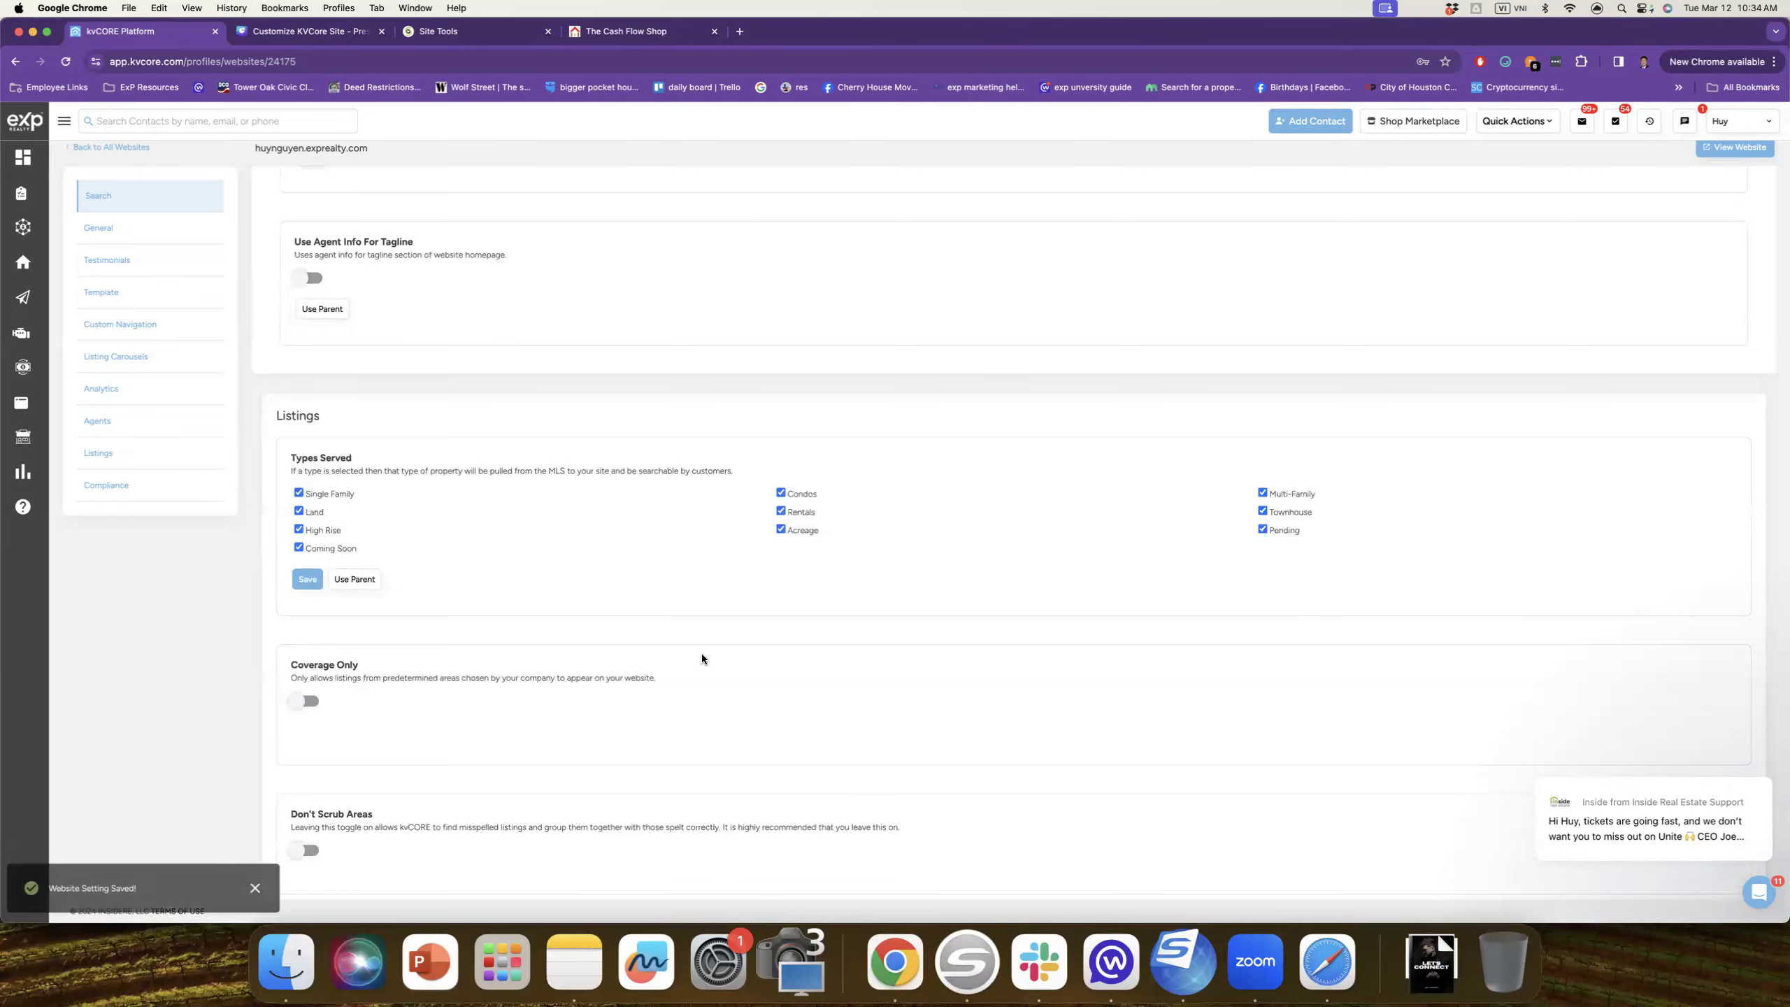
{"action": "scroll", "coordinate": [702, 654], "scroll_direction": "down", "scroll_amount": 10}
{"action": "scroll", "coordinate": [702, 658], "scroll_direction": "down", "scroll_amount": 3}
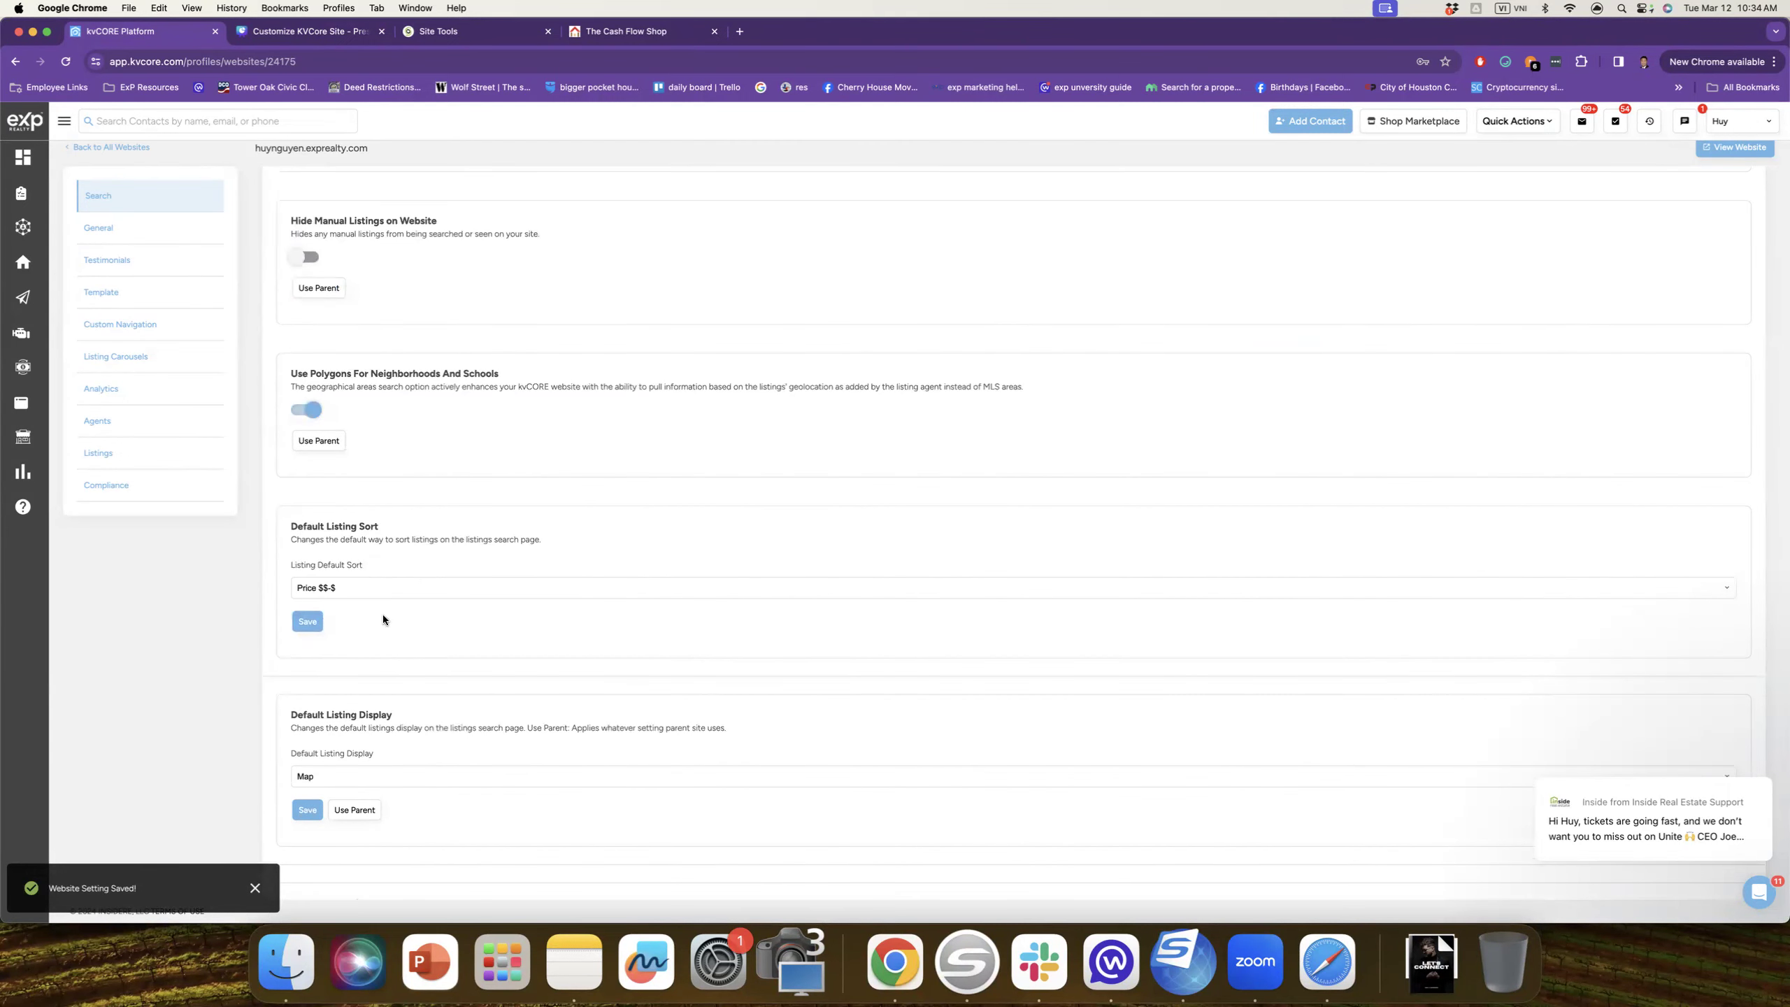
{"action": "scroll", "coordinate": [386, 635], "scroll_direction": "down", "scroll_amount": 5}
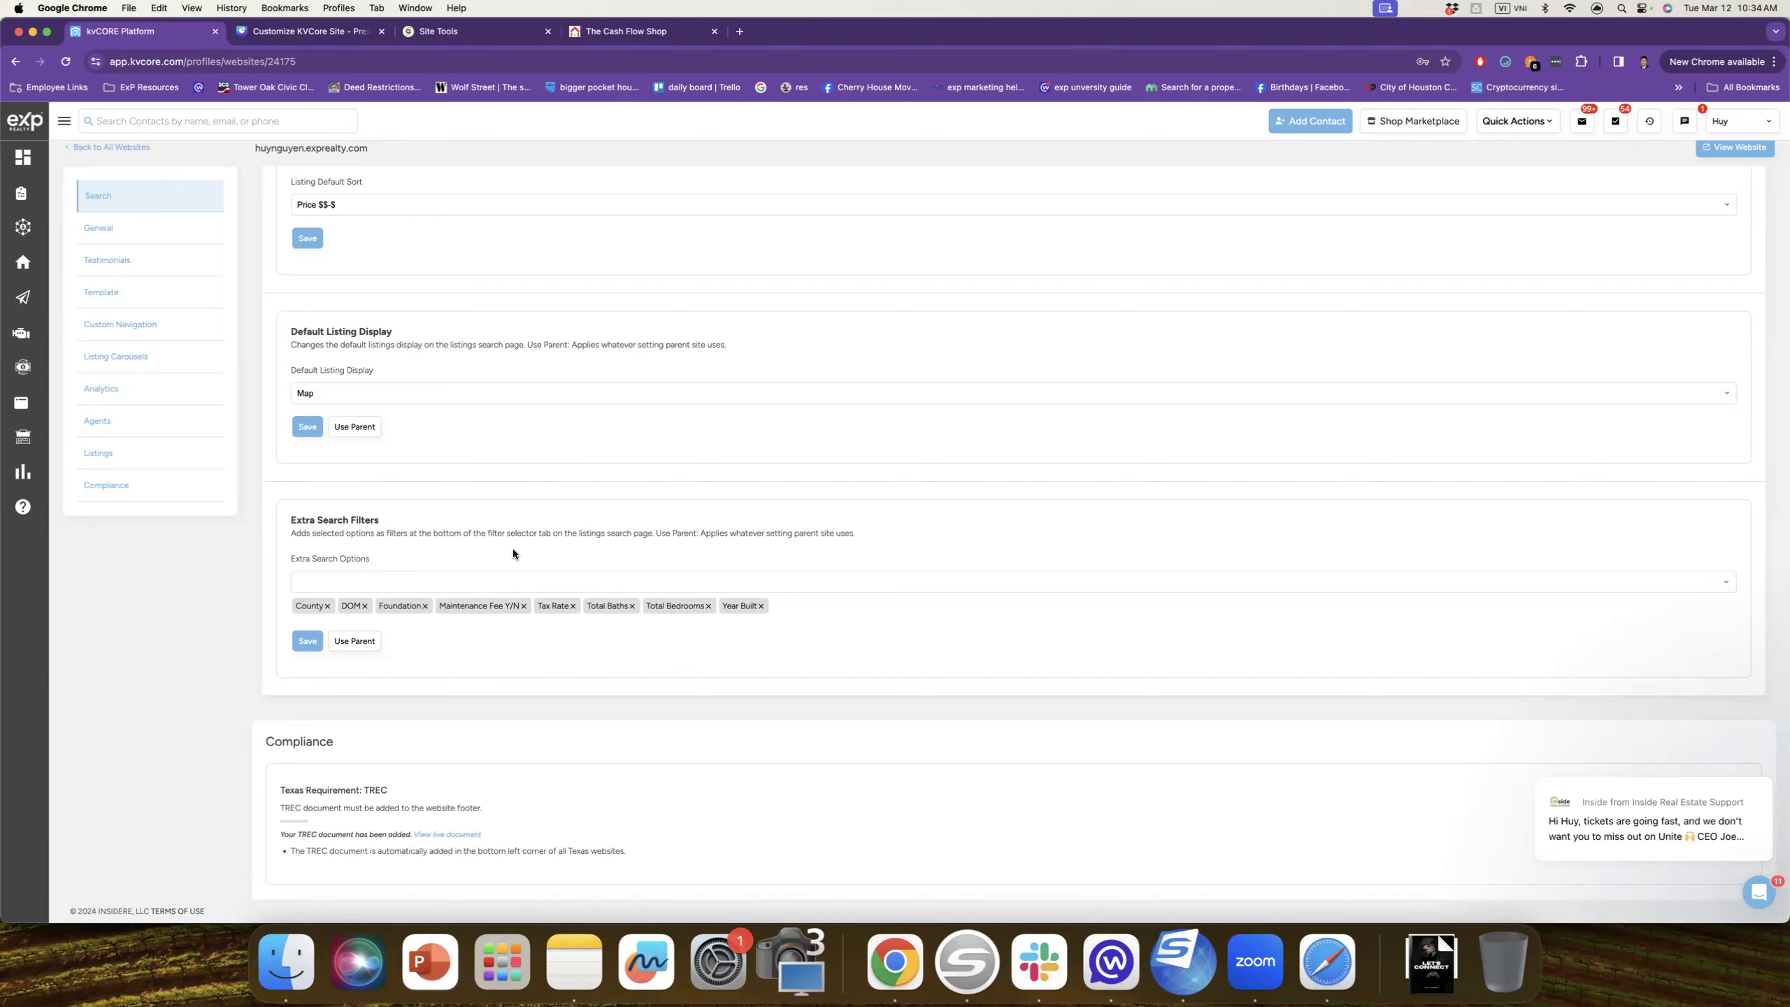
Step: Review Extra Search Filters (County, DOM, Foundation, Tax Rate, Year Built), then scroll toward Compliance
{"action": "left_click", "coordinate": [461, 579]}
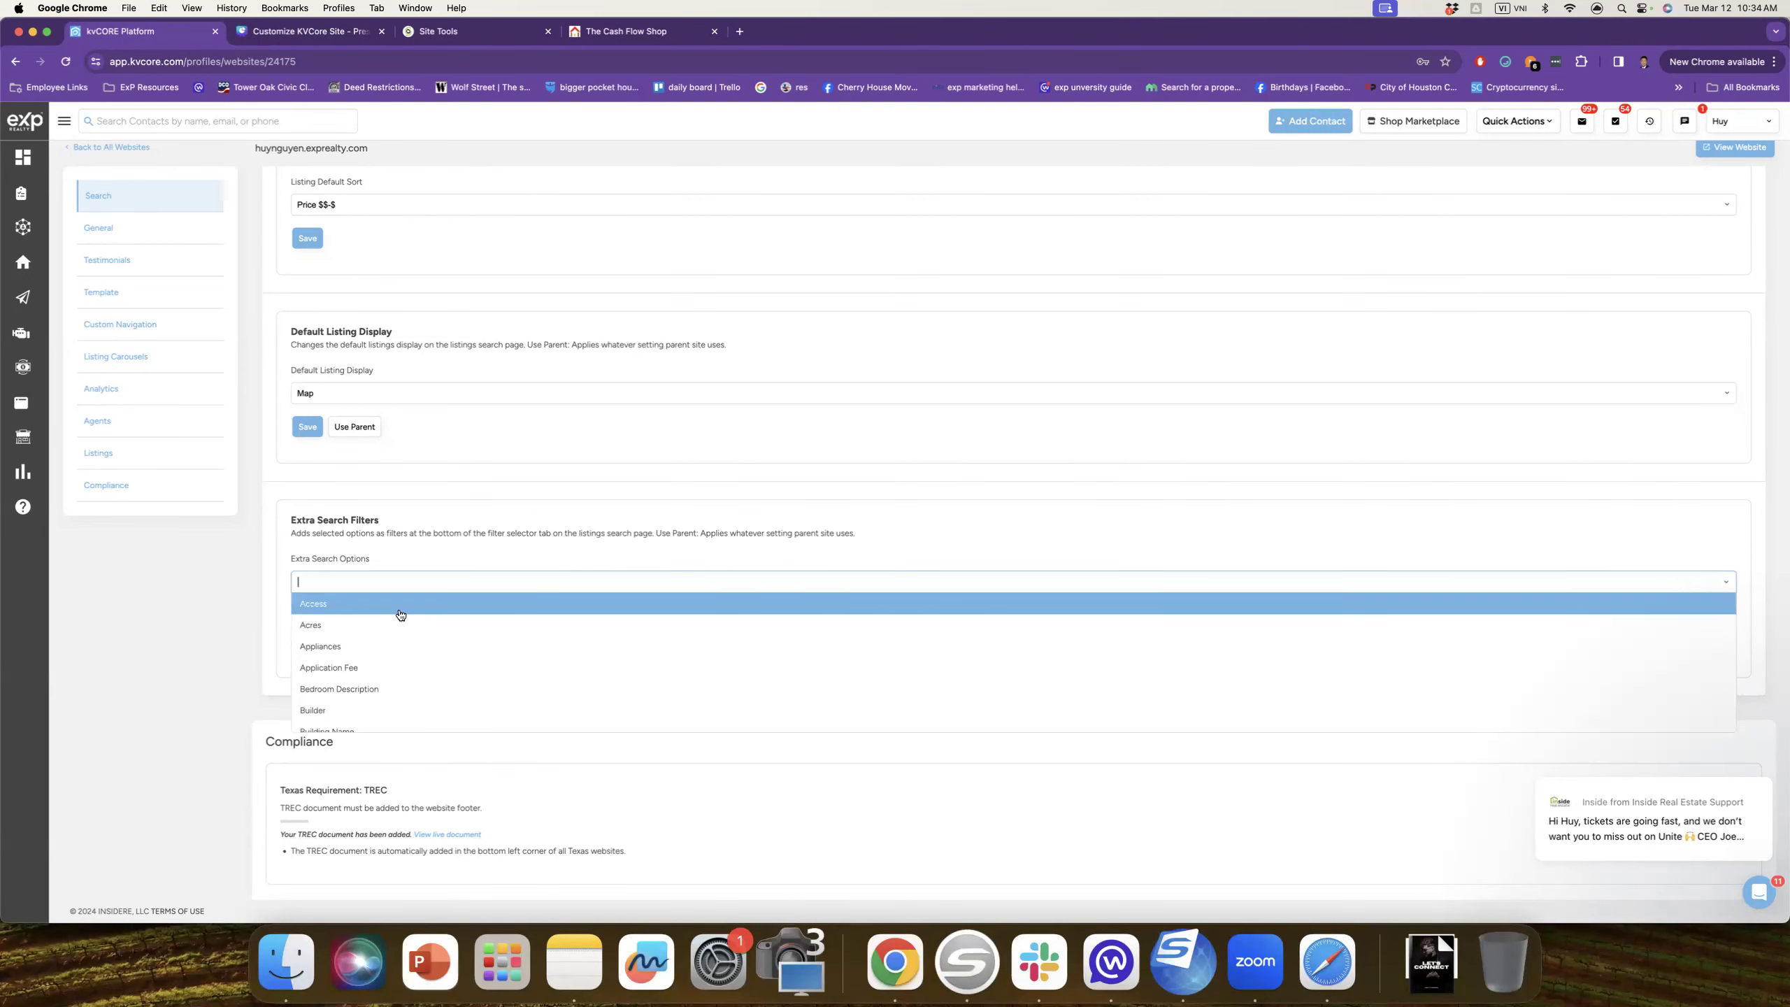
{"action": "scroll", "coordinate": [396, 656], "scroll_direction": "down", "scroll_amount": 2}
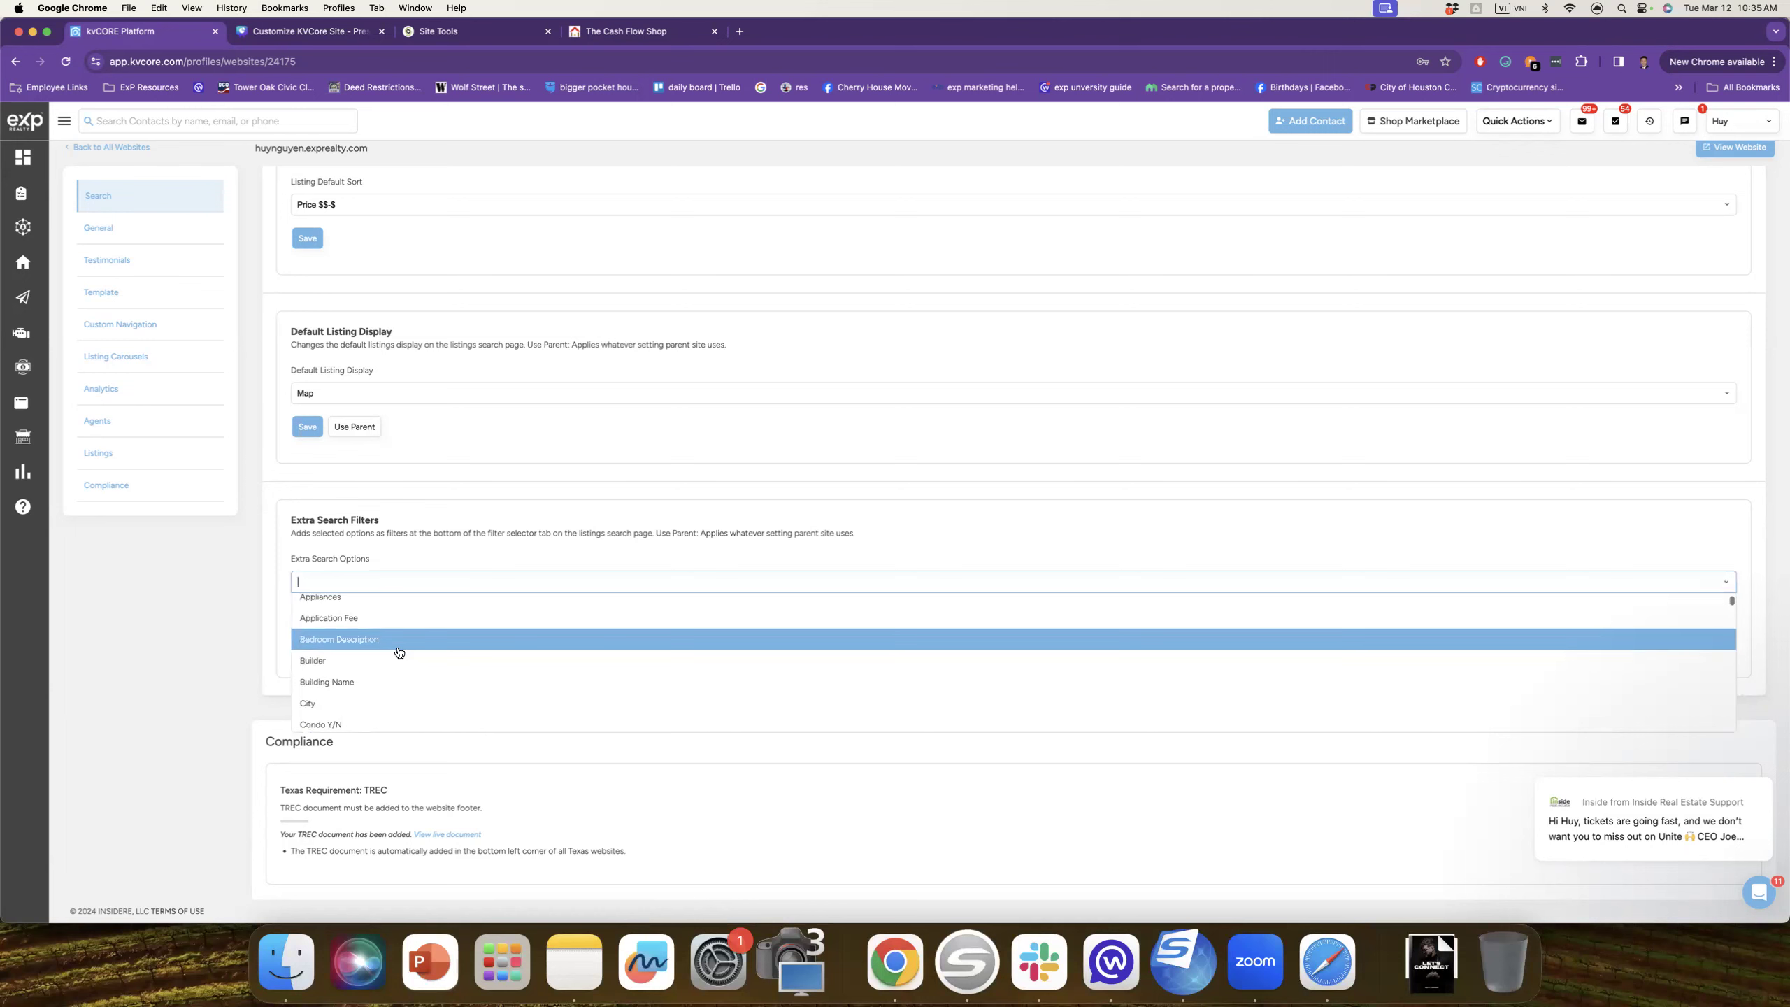
{"action": "scroll", "coordinate": [394, 649], "scroll_direction": "down", "scroll_amount": 4}
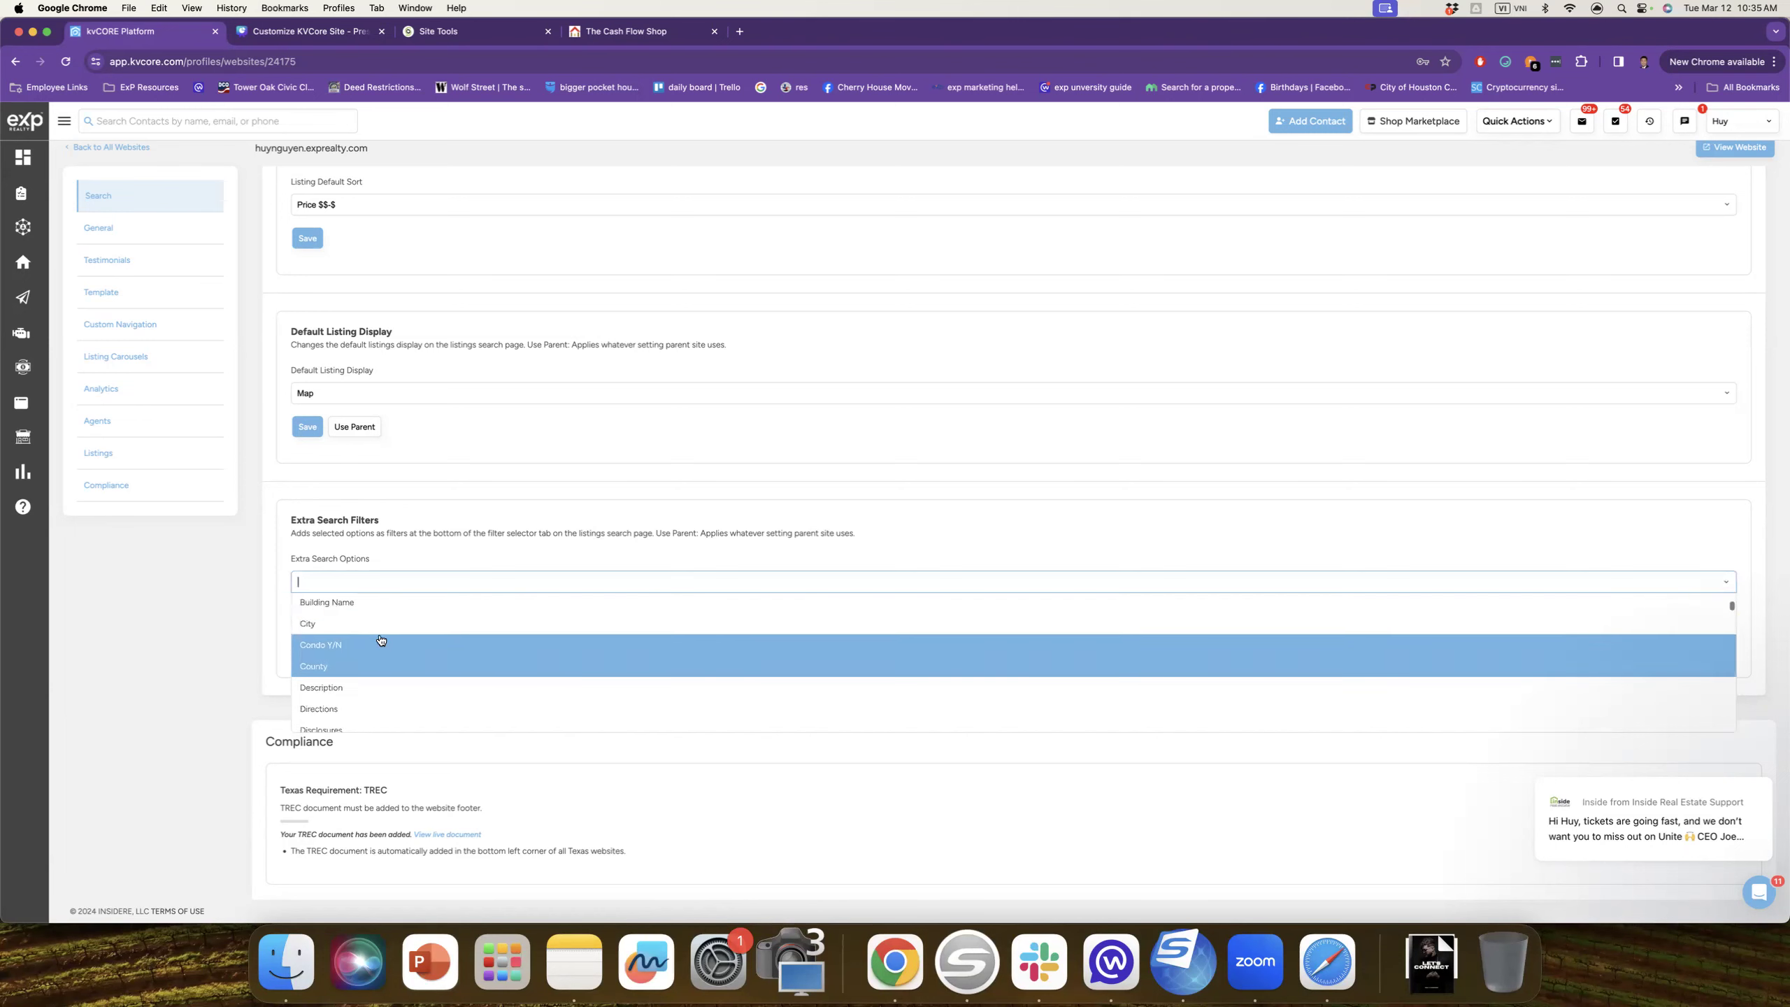
{"action": "scroll", "coordinate": [378, 656], "scroll_direction": "down", "scroll_amount": 4}
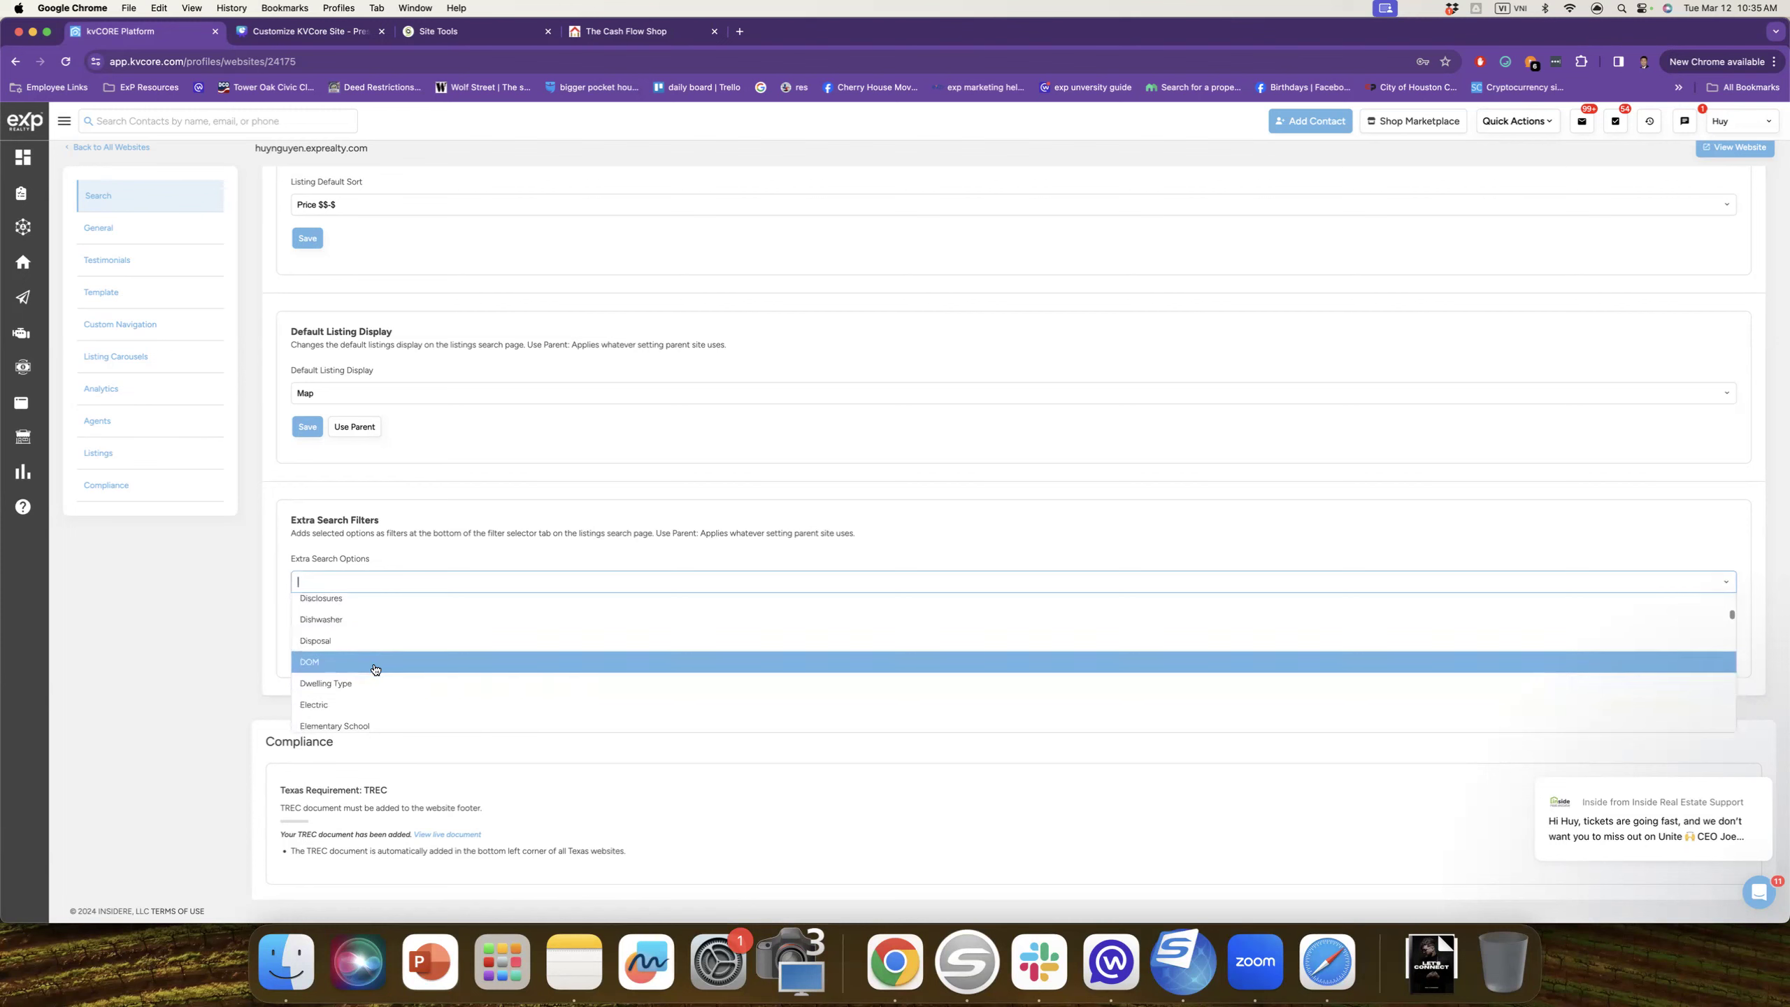
{"action": "scroll", "coordinate": [376, 669], "scroll_direction": "down", "scroll_amount": 4}
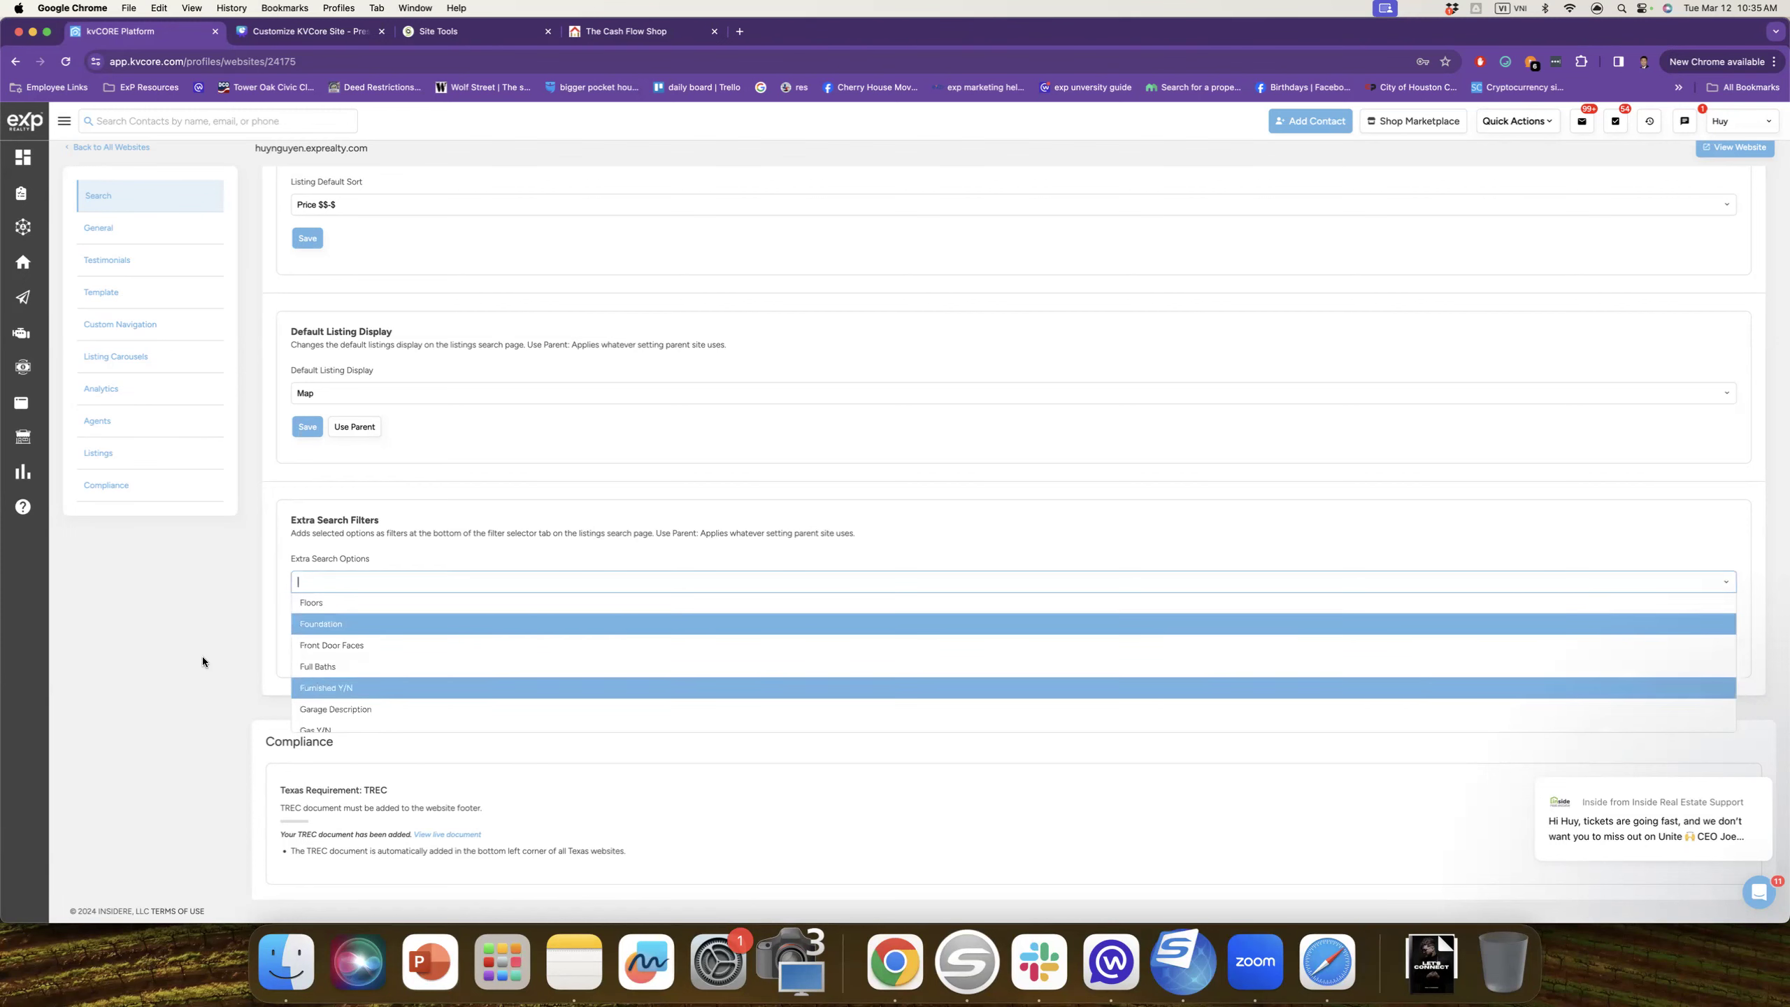
{"action": "left_click", "coordinate": [167, 631]}
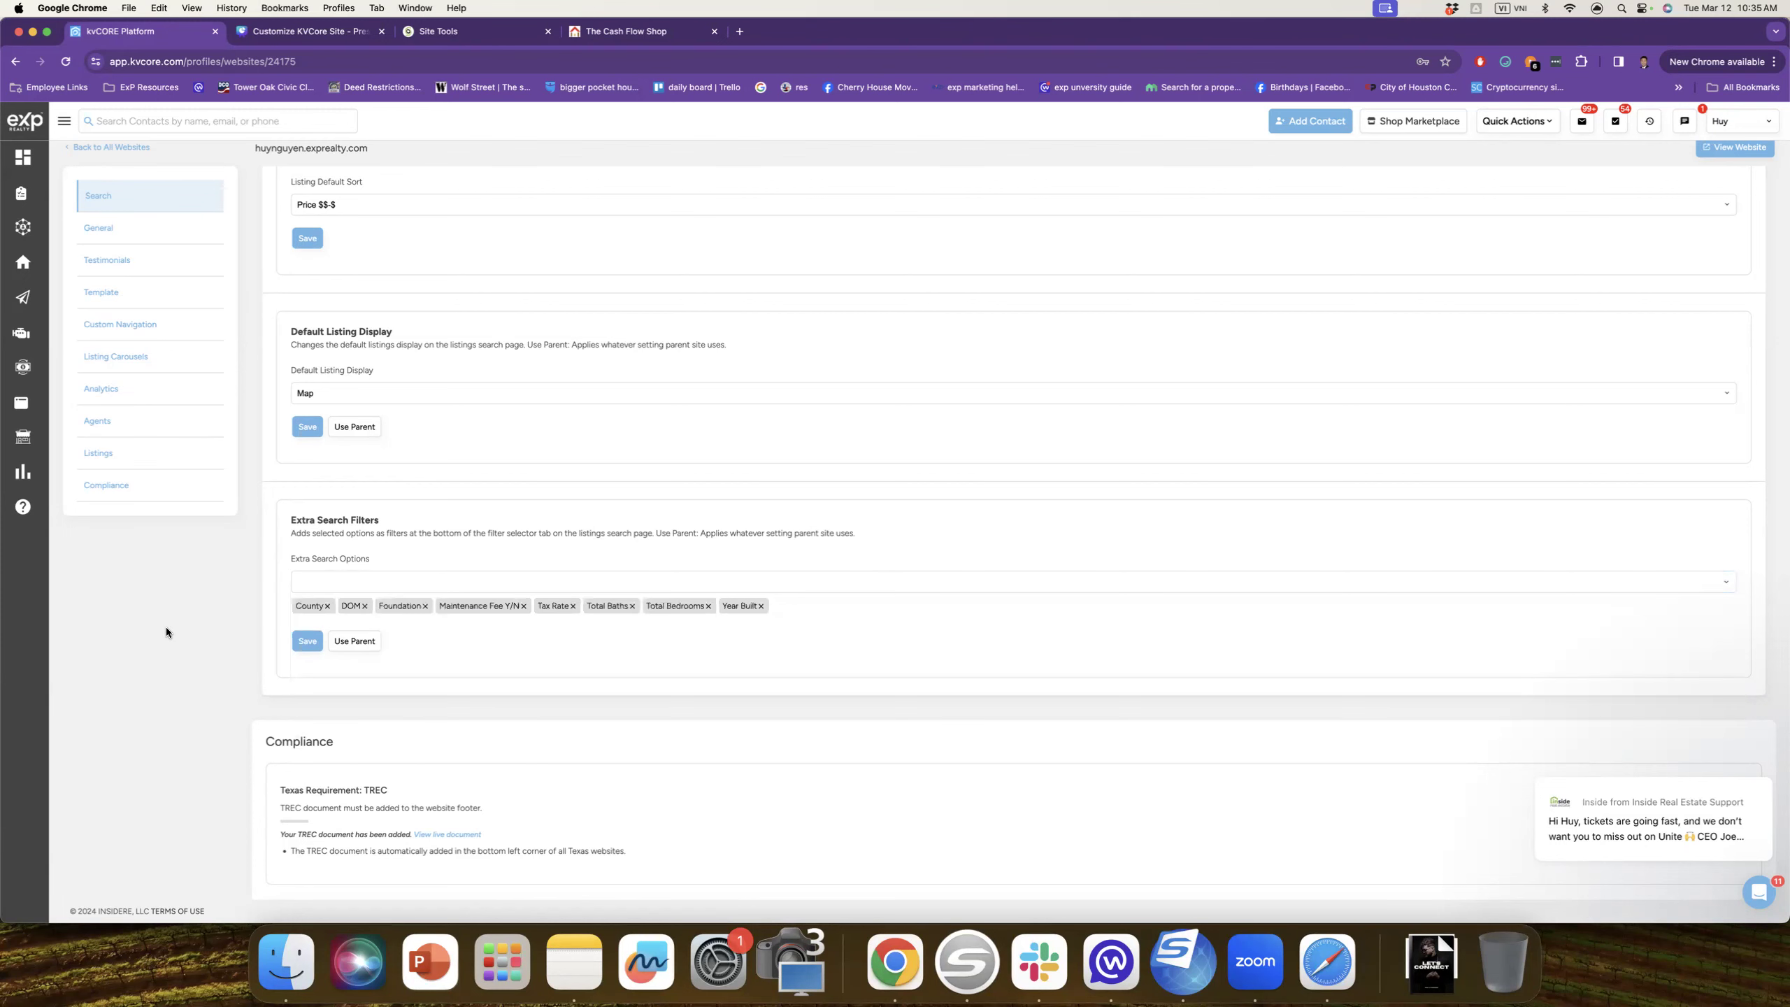
{"action": "scroll", "coordinate": [367, 673], "scroll_direction": "up", "scroll_amount": 1}
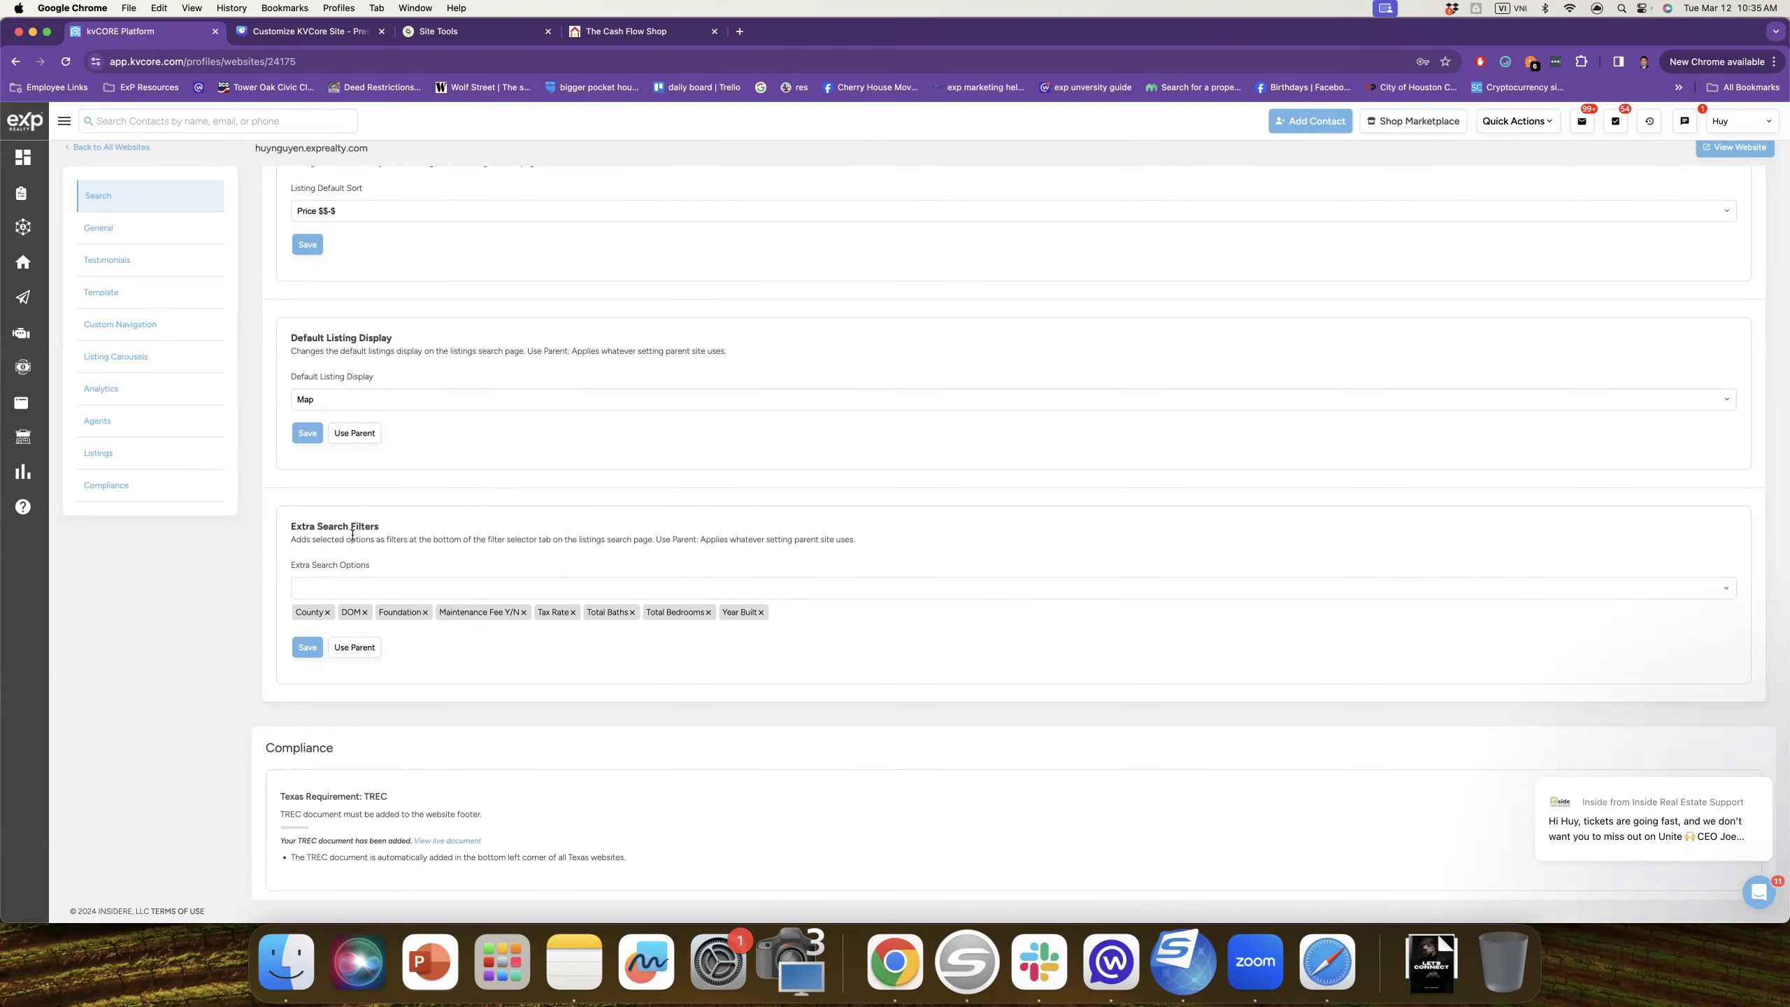
{"action": "scroll", "coordinate": [380, 543], "scroll_direction": "down", "scroll_amount": 5}
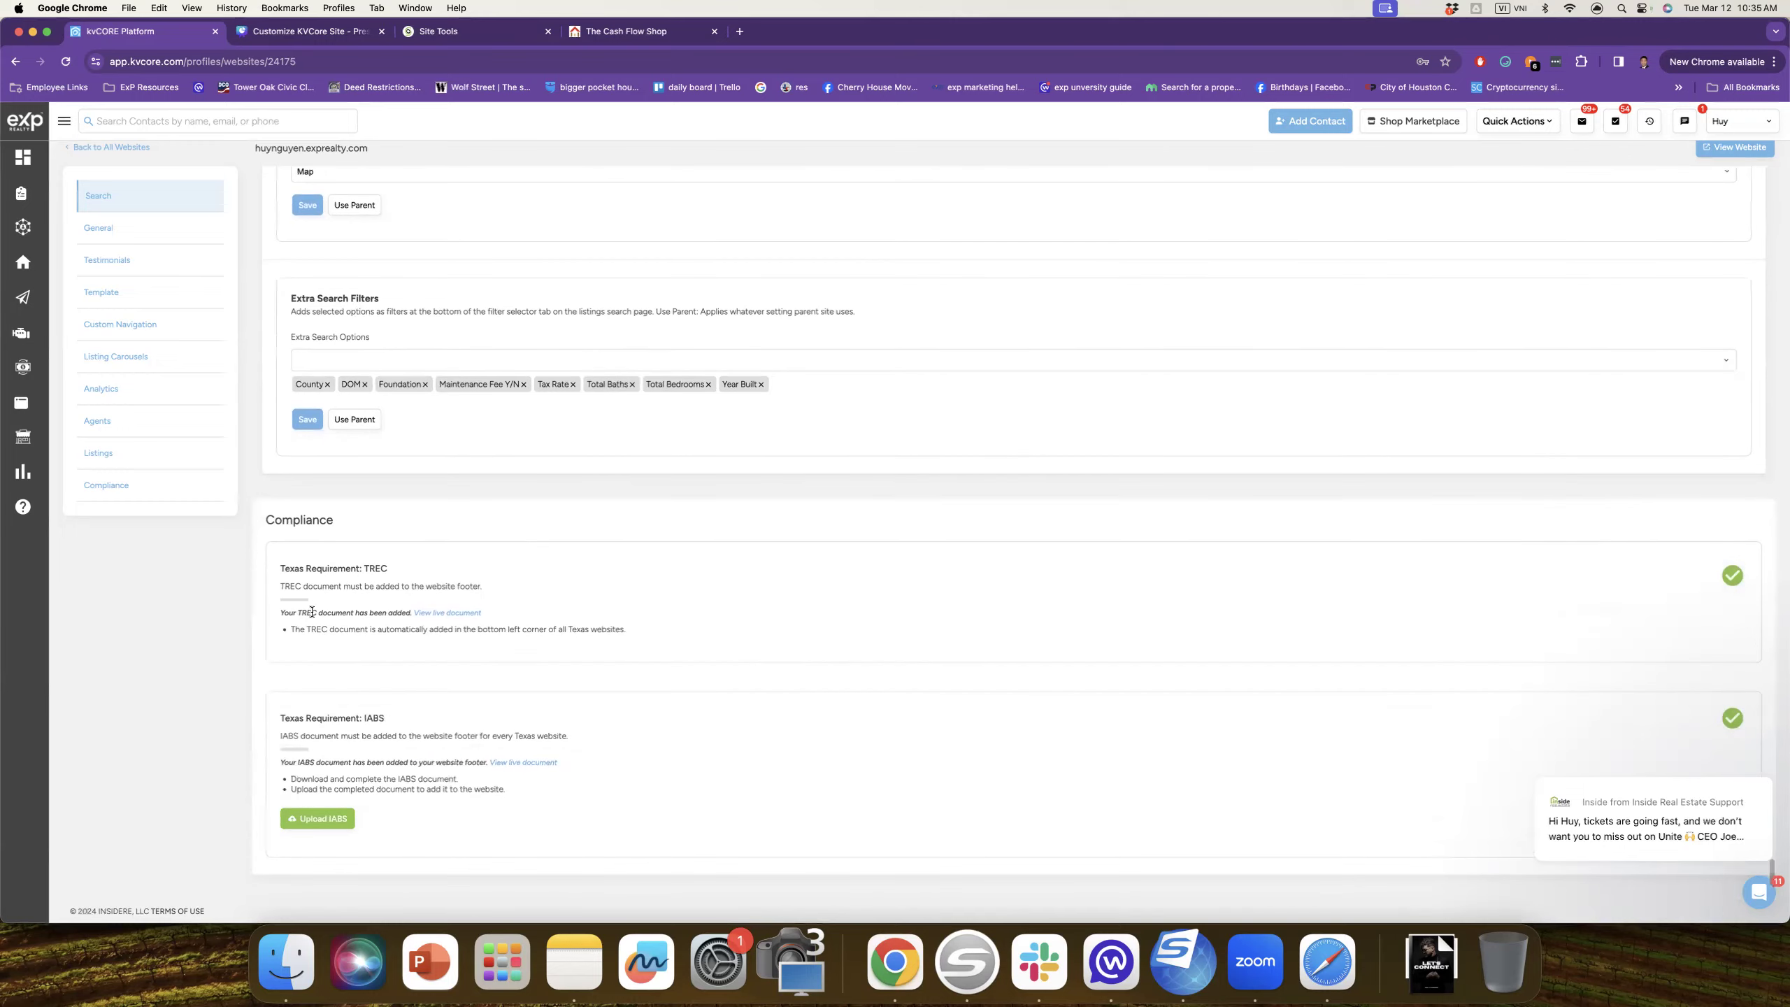
Step: Page the Canva guide past Listings and Extra Search Filters to the slide 12 quote
{"action": "left_click", "coordinate": [319, 32]}
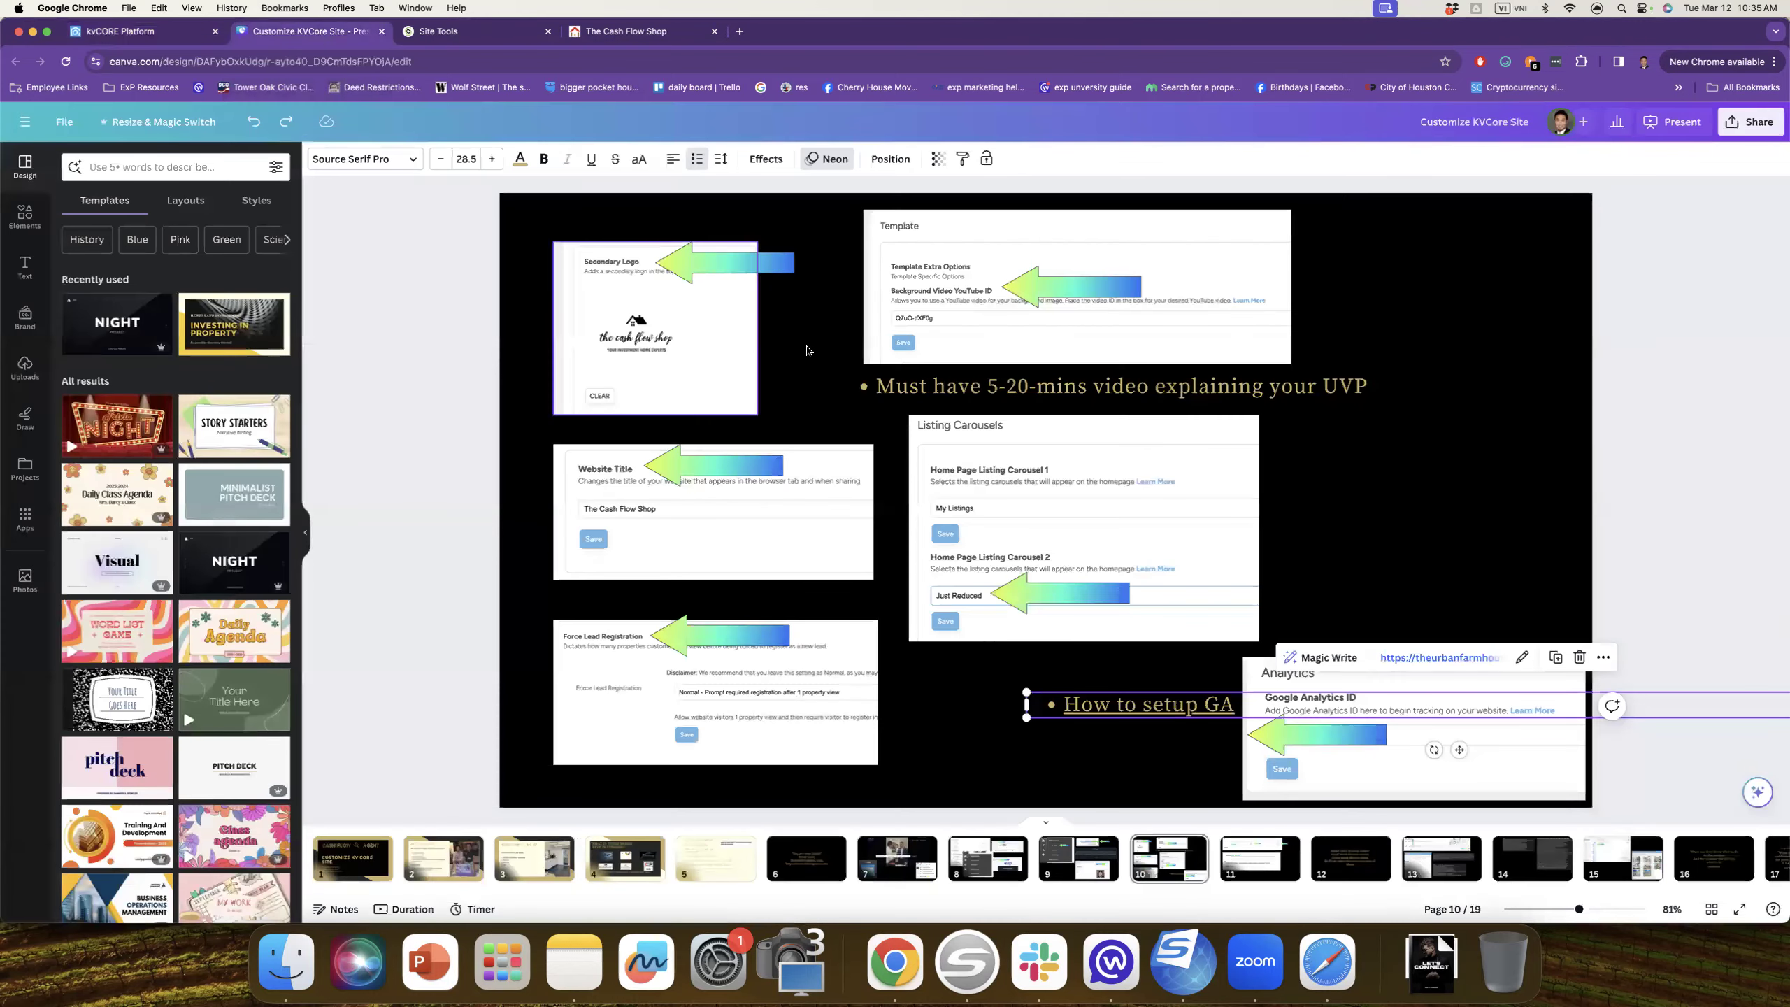
{"action": "left_click", "coordinate": [1546, 433]}
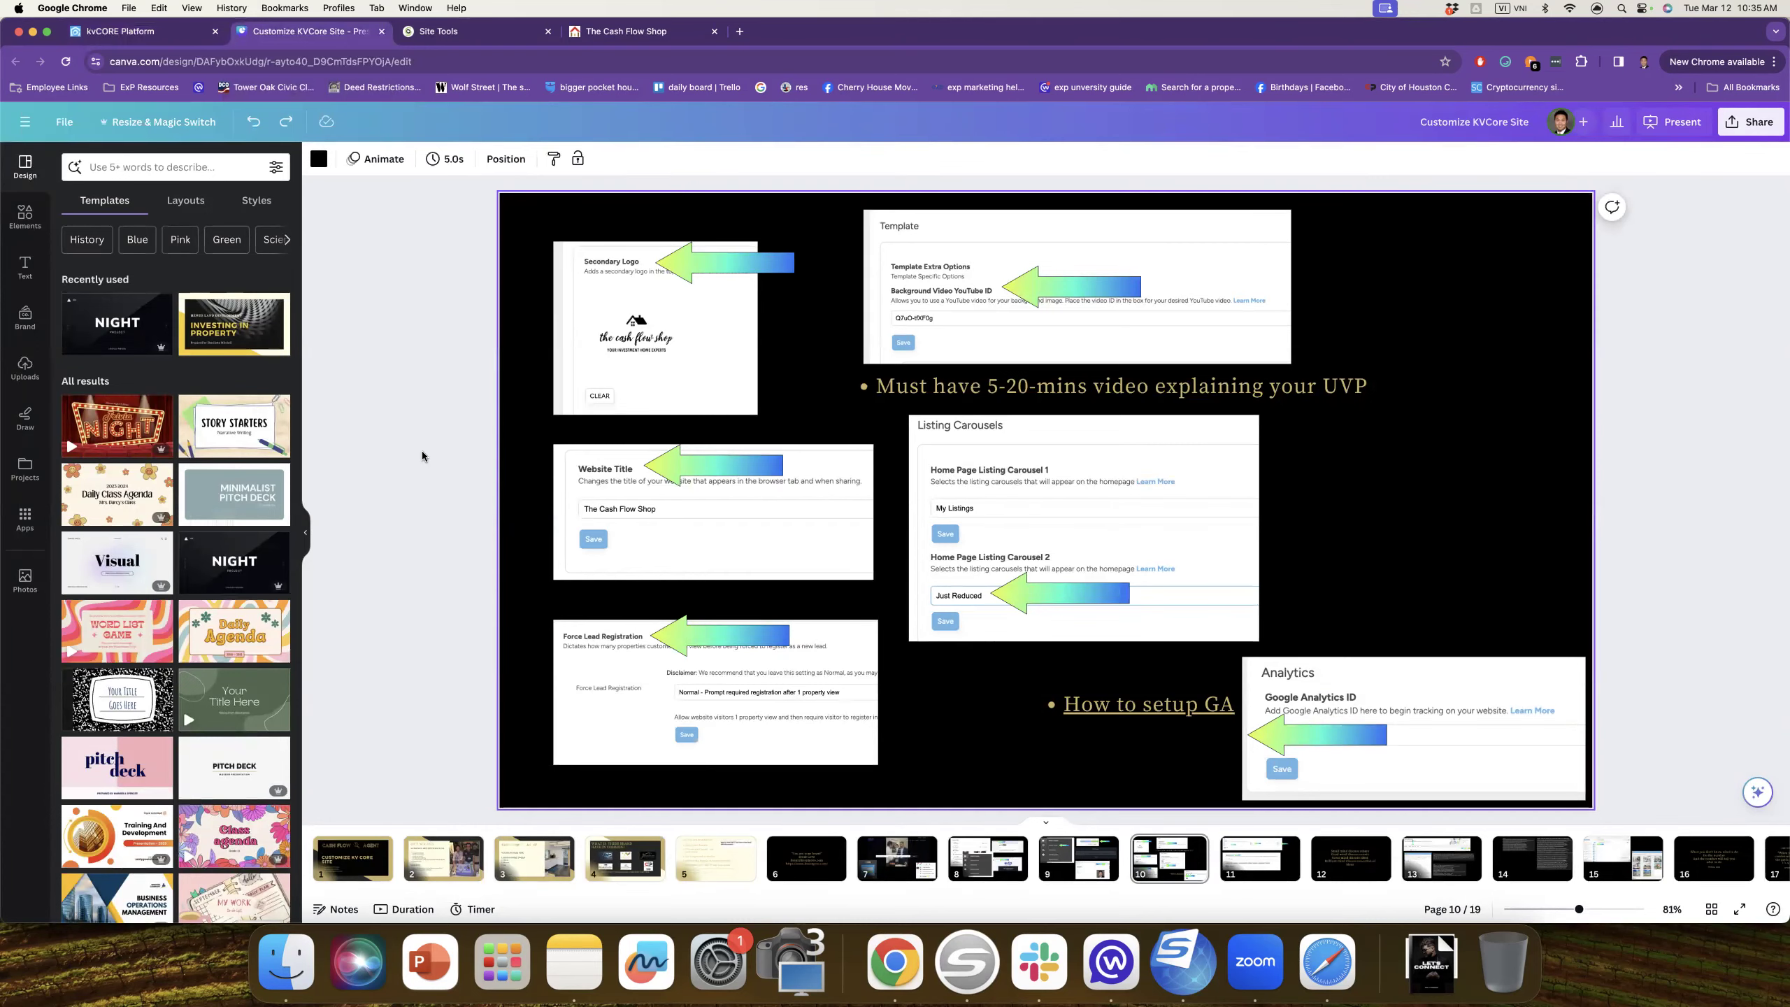
{"action": "key", "text": "Down"}
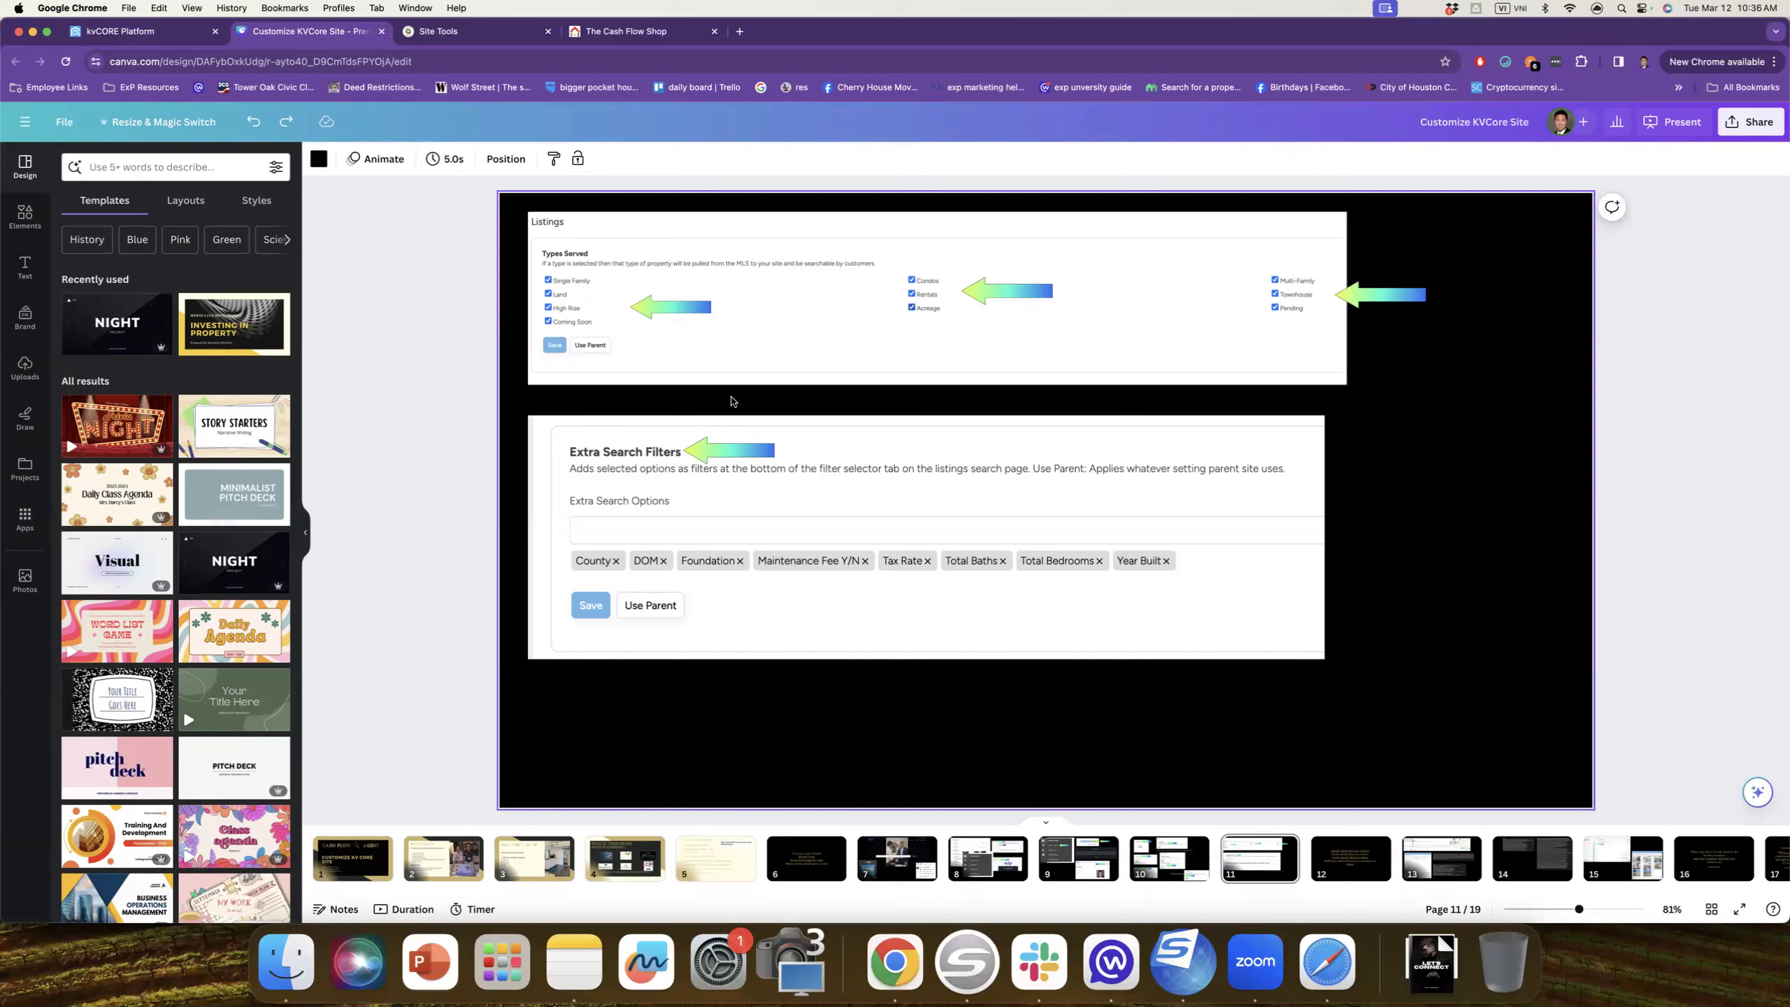
{"action": "key", "text": "Down"}
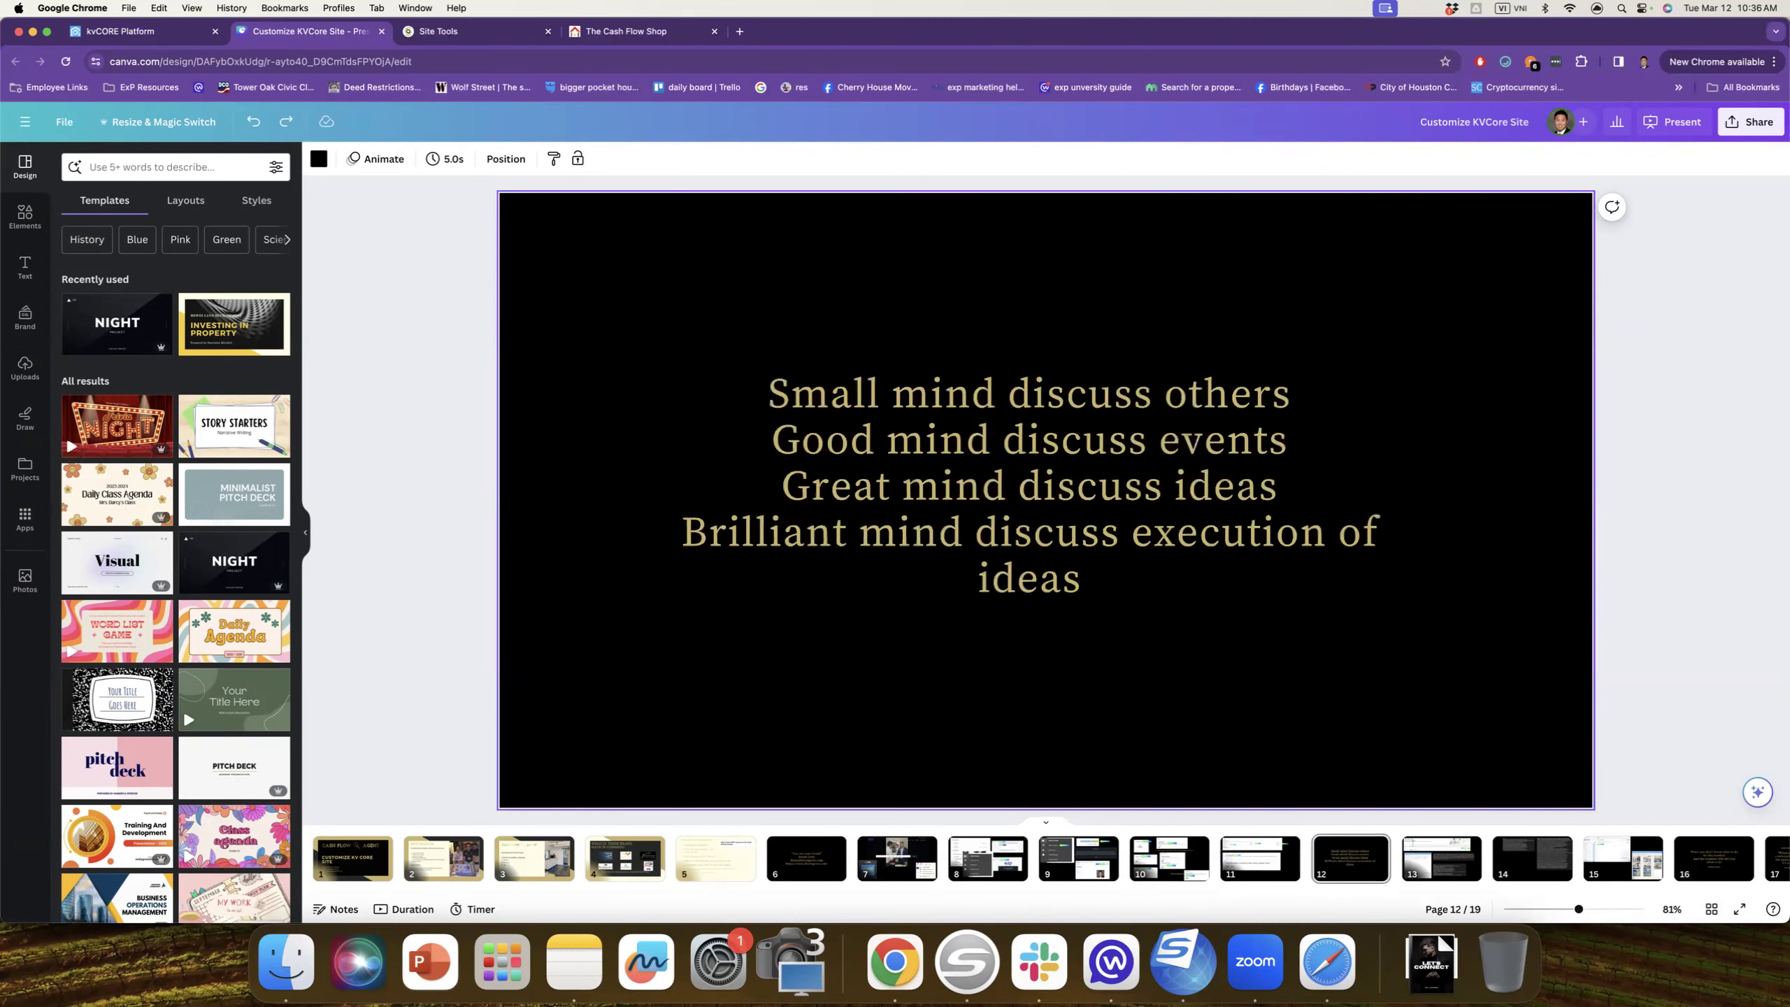
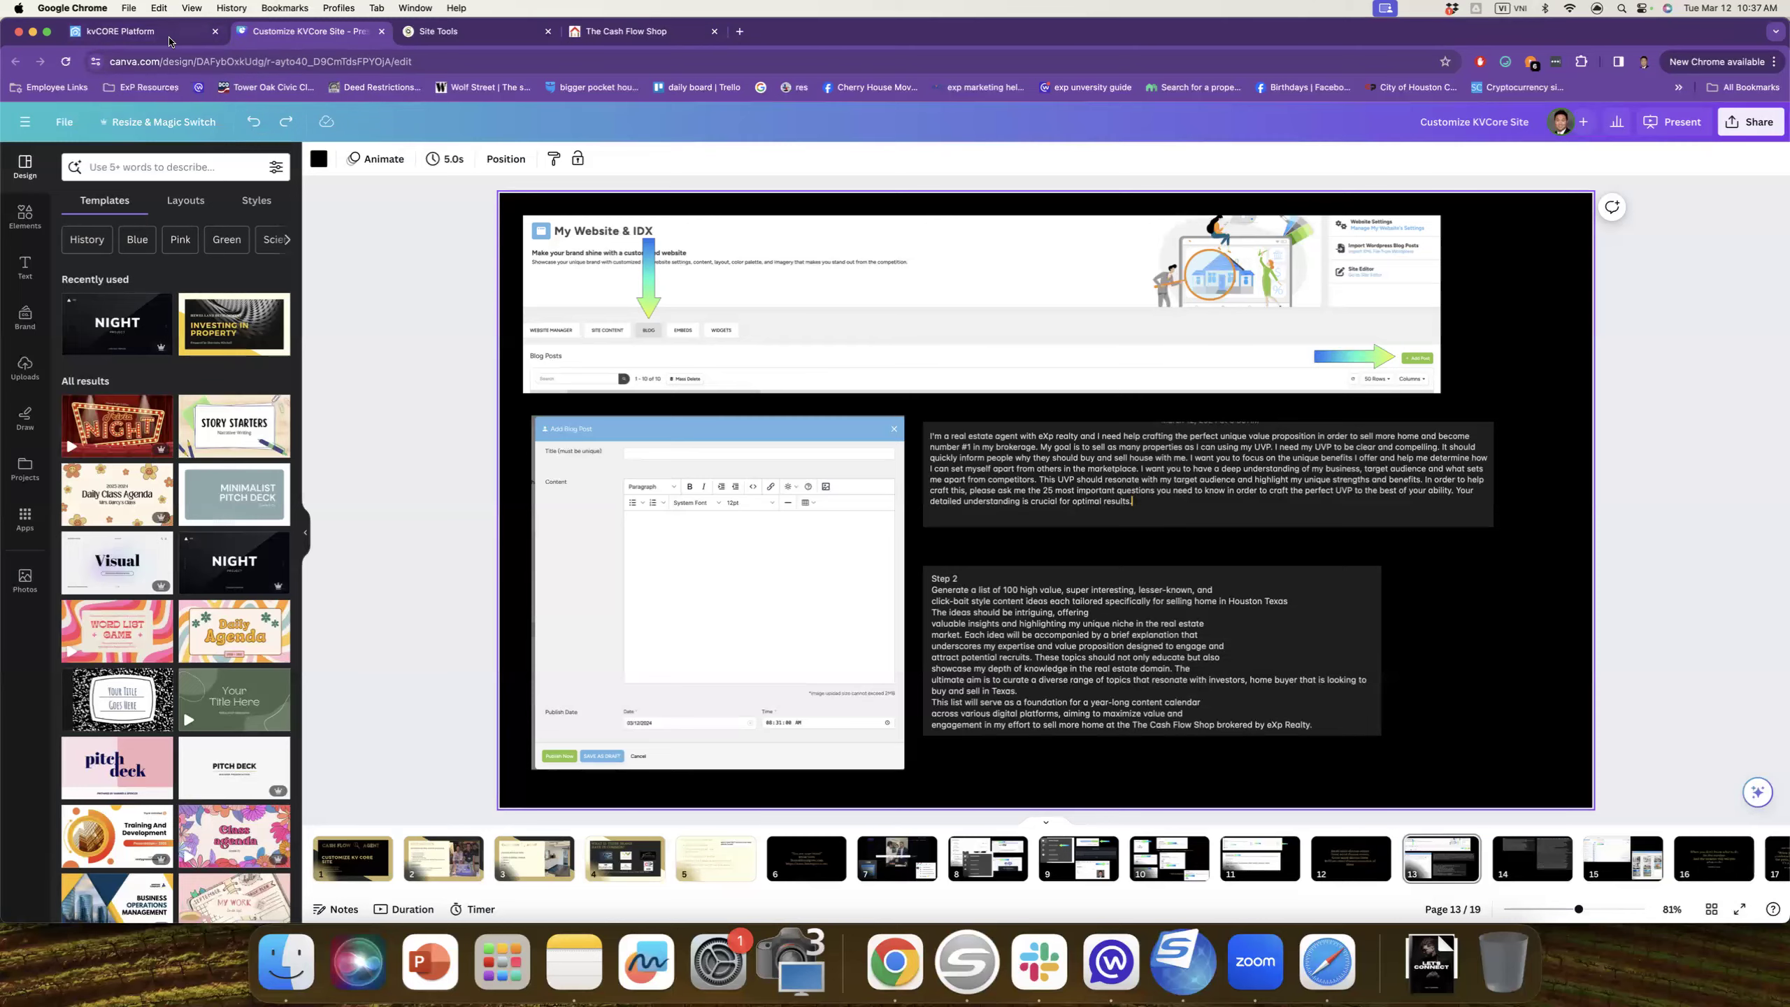
Step: Return to kvCORE's website settings and scroll to the Listings property types served
{"action": "left_click", "coordinate": [171, 44]}
{"action": "scroll", "coordinate": [493, 360], "scroll_direction": "down", "scroll_amount": 20}
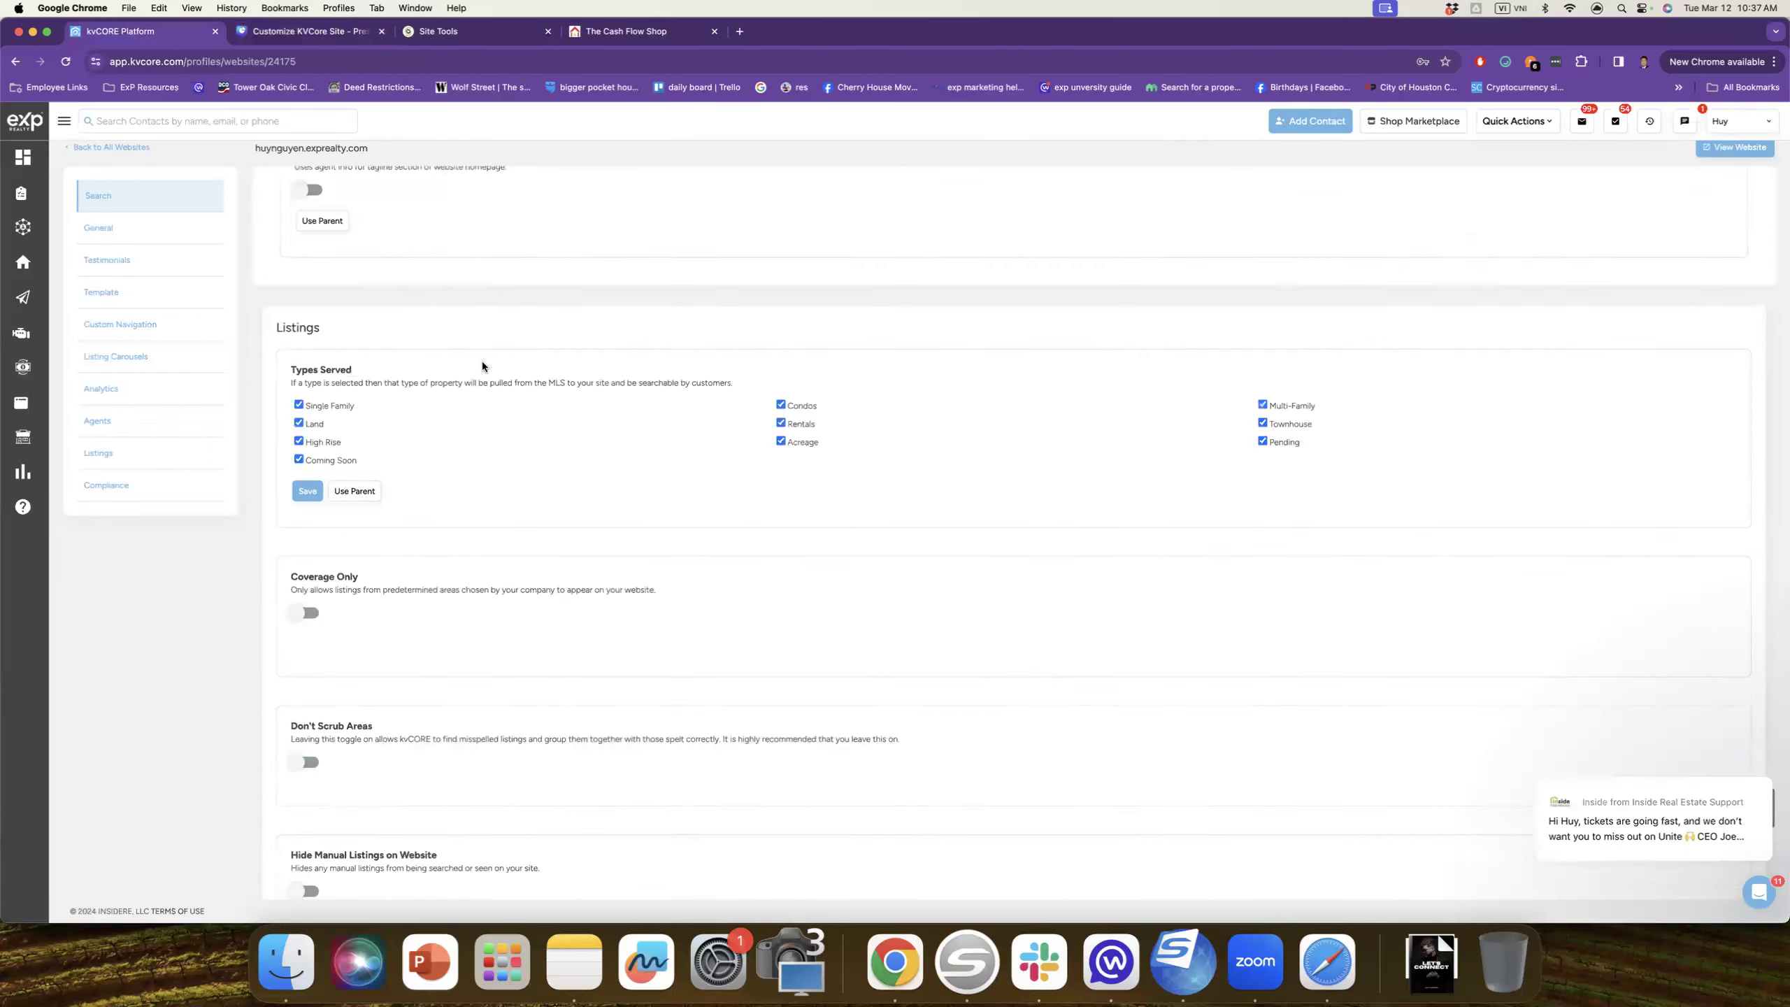
Step: Go to Website Manager's Blog tab and start a new blog post
{"action": "scroll", "coordinate": [481, 366], "scroll_direction": "up", "scroll_amount": 20}
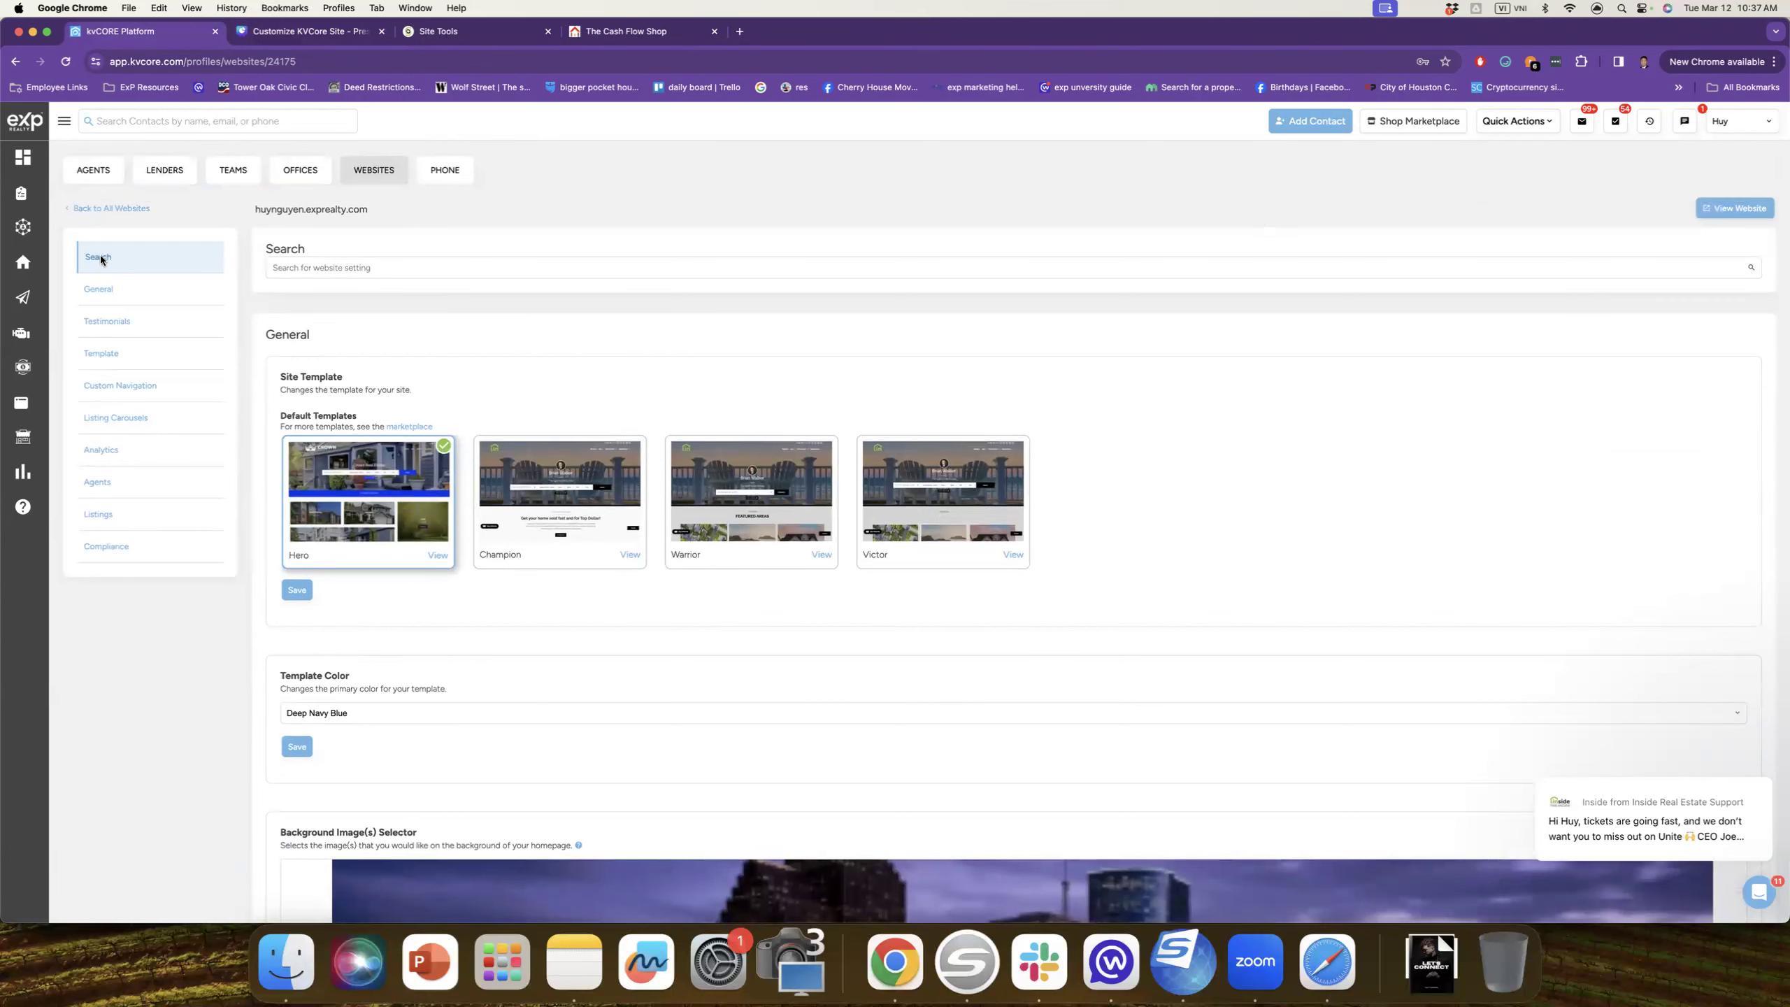
{"action": "left_click", "coordinate": [373, 170]}
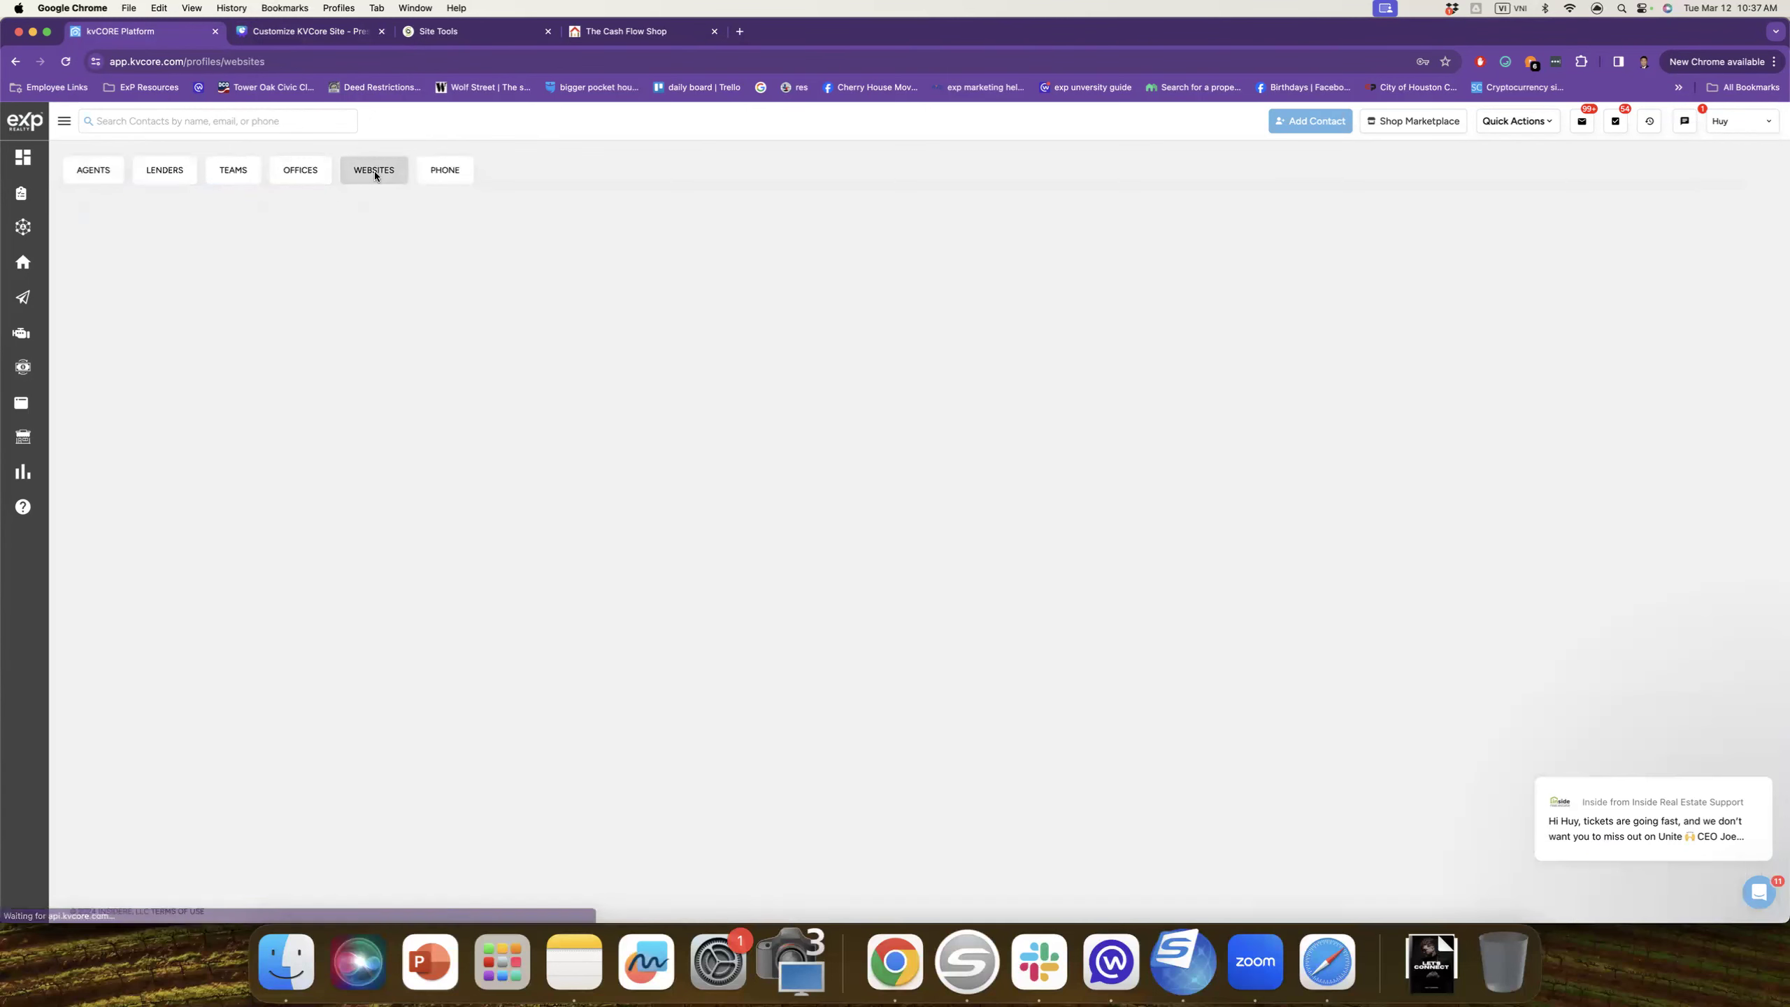
{"action": "left_click", "coordinate": [123, 421]}
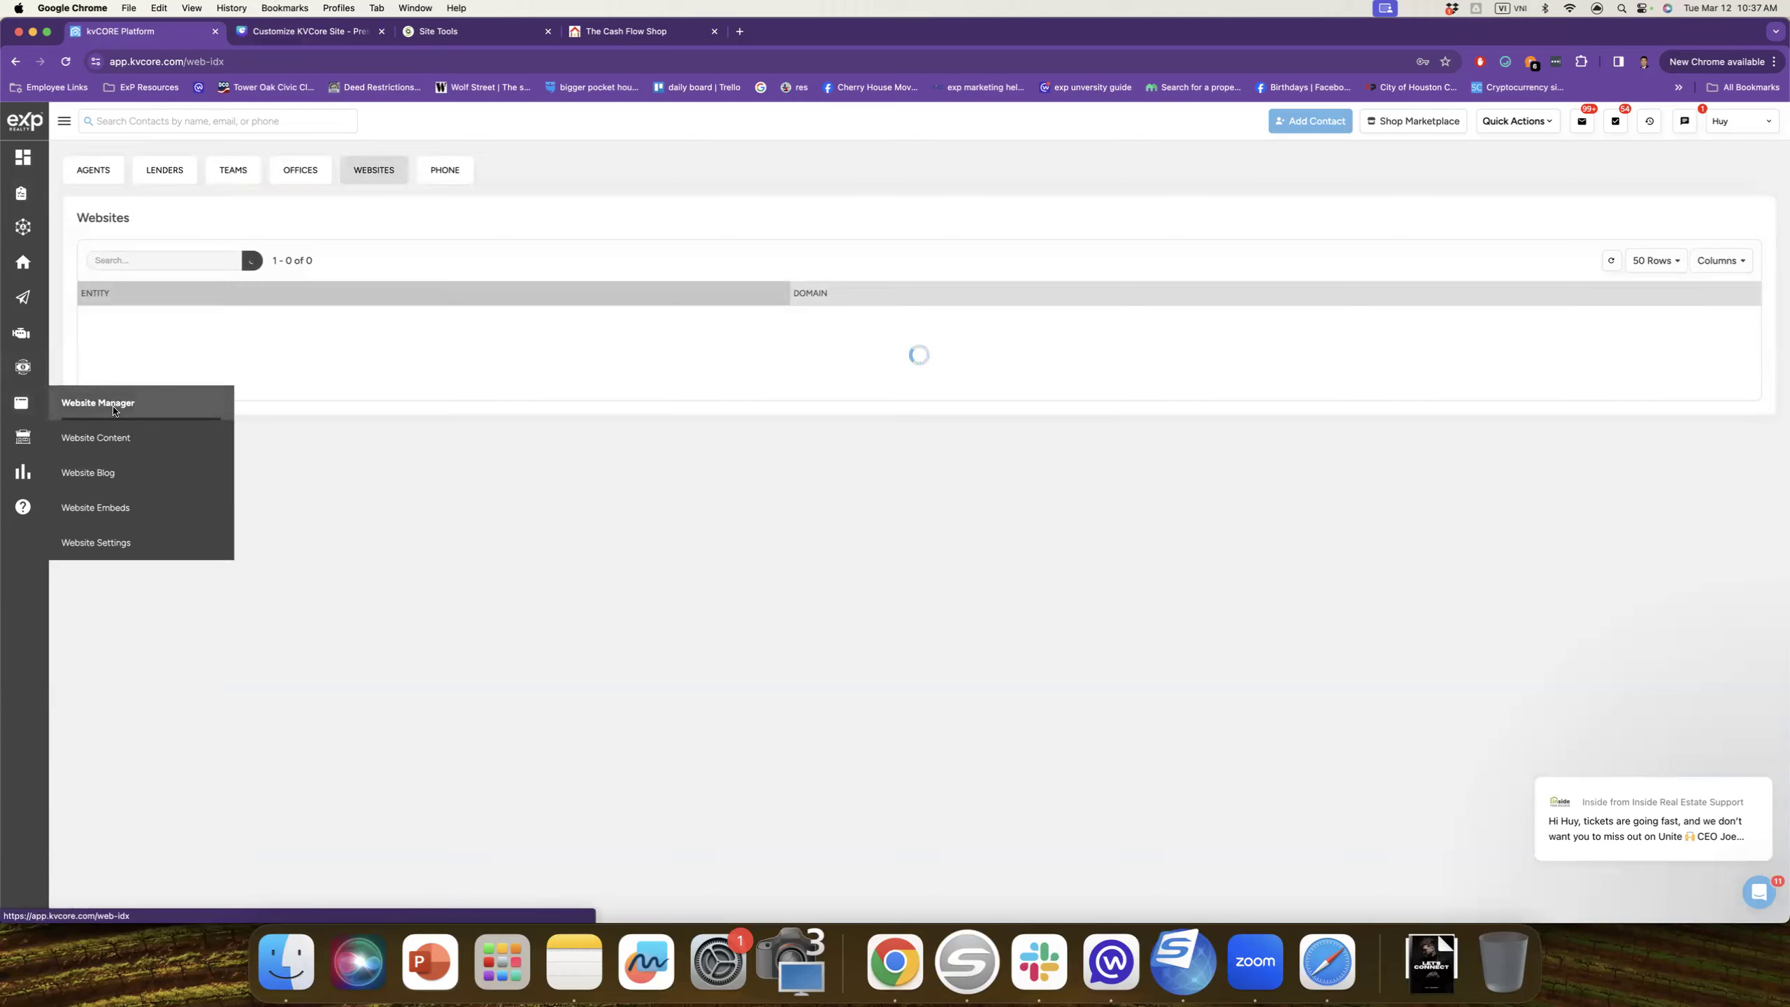
{"action": "left_click", "coordinate": [309, 438]}
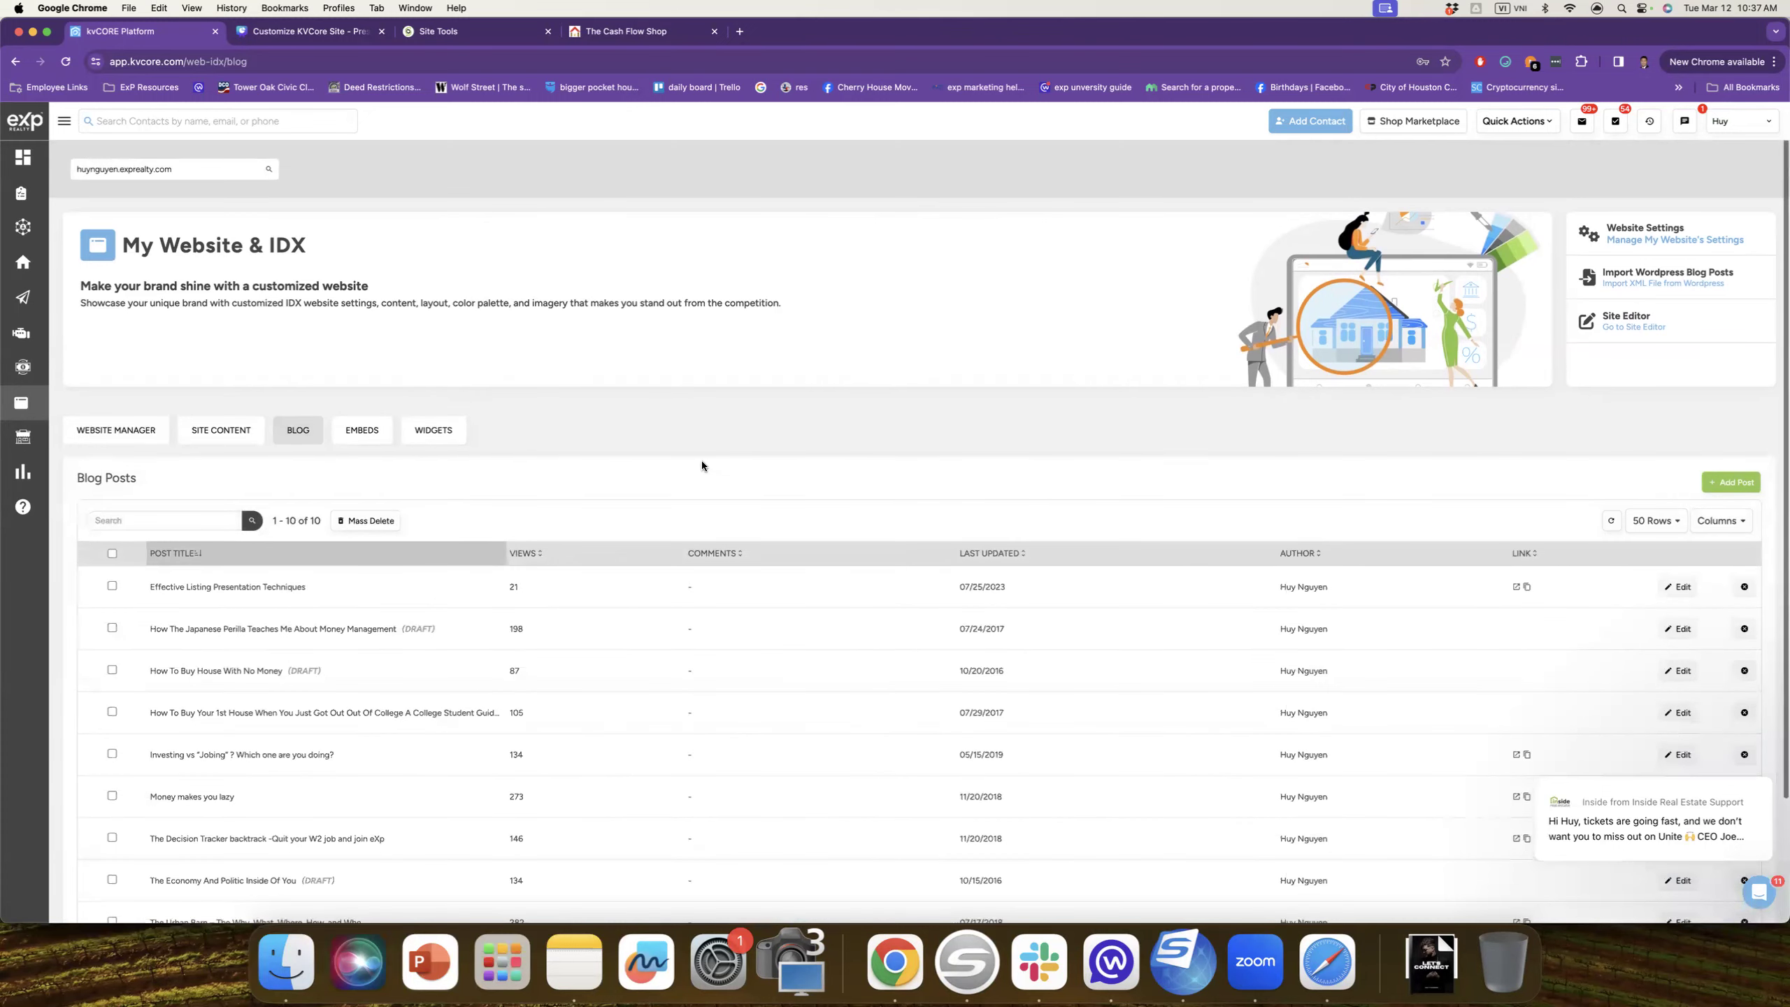
{"action": "left_click", "coordinate": [1731, 483]}
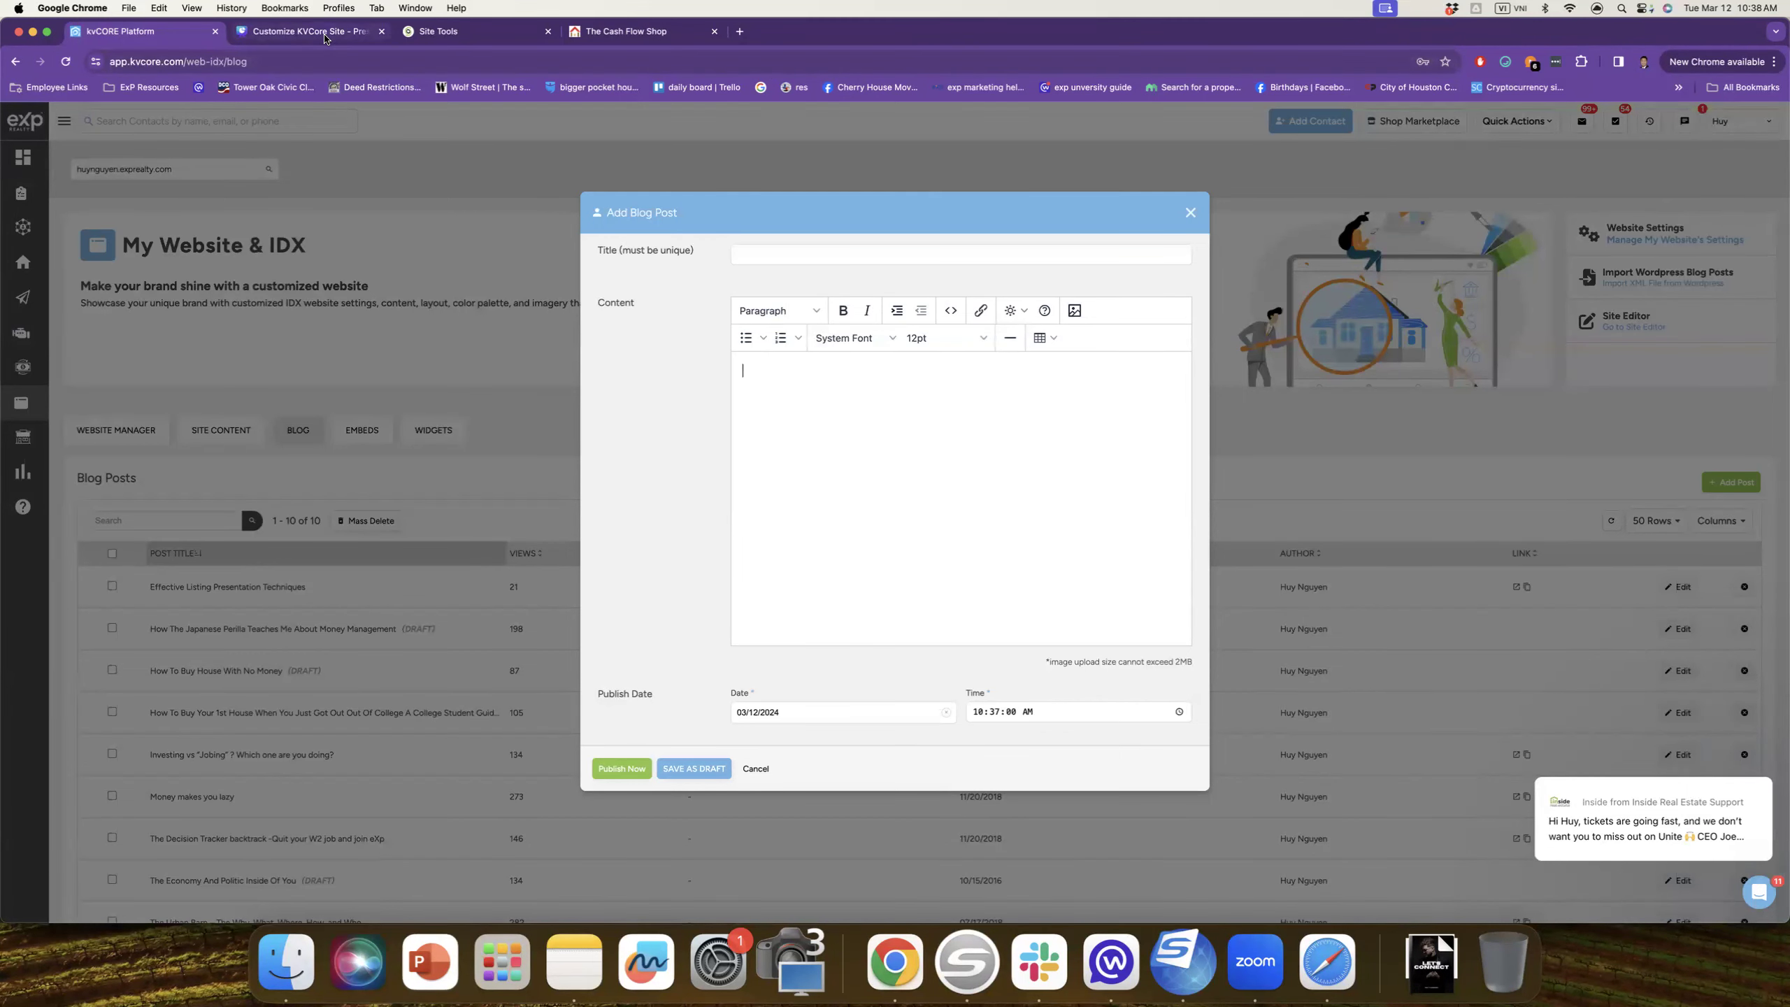
Step: Switch to the Canva 'Customize KVCore Site' deck, leaving the blog post form empty
{"action": "left_click", "coordinate": [329, 33]}
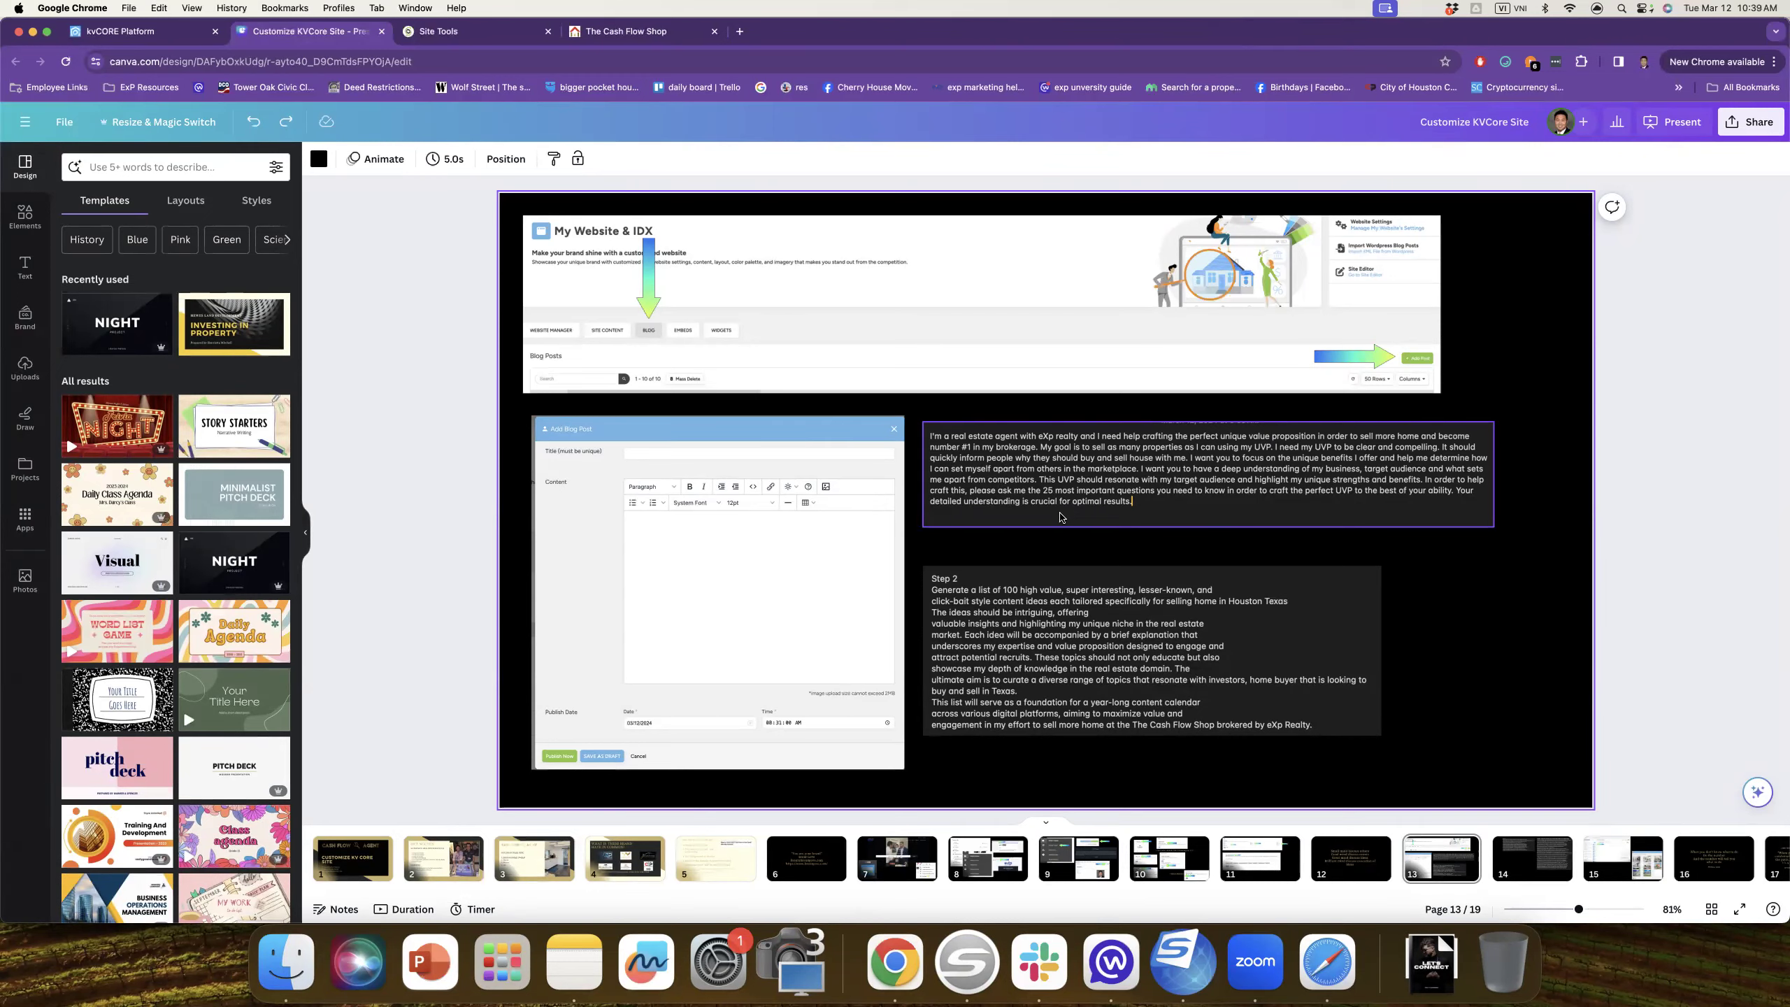
Step: Open ChatGPT and load the 'Crafting UVP for Real Estate' conversation
{"action": "left_click", "coordinate": [141, 31]}
{"action": "left_click", "coordinate": [209, 62]}
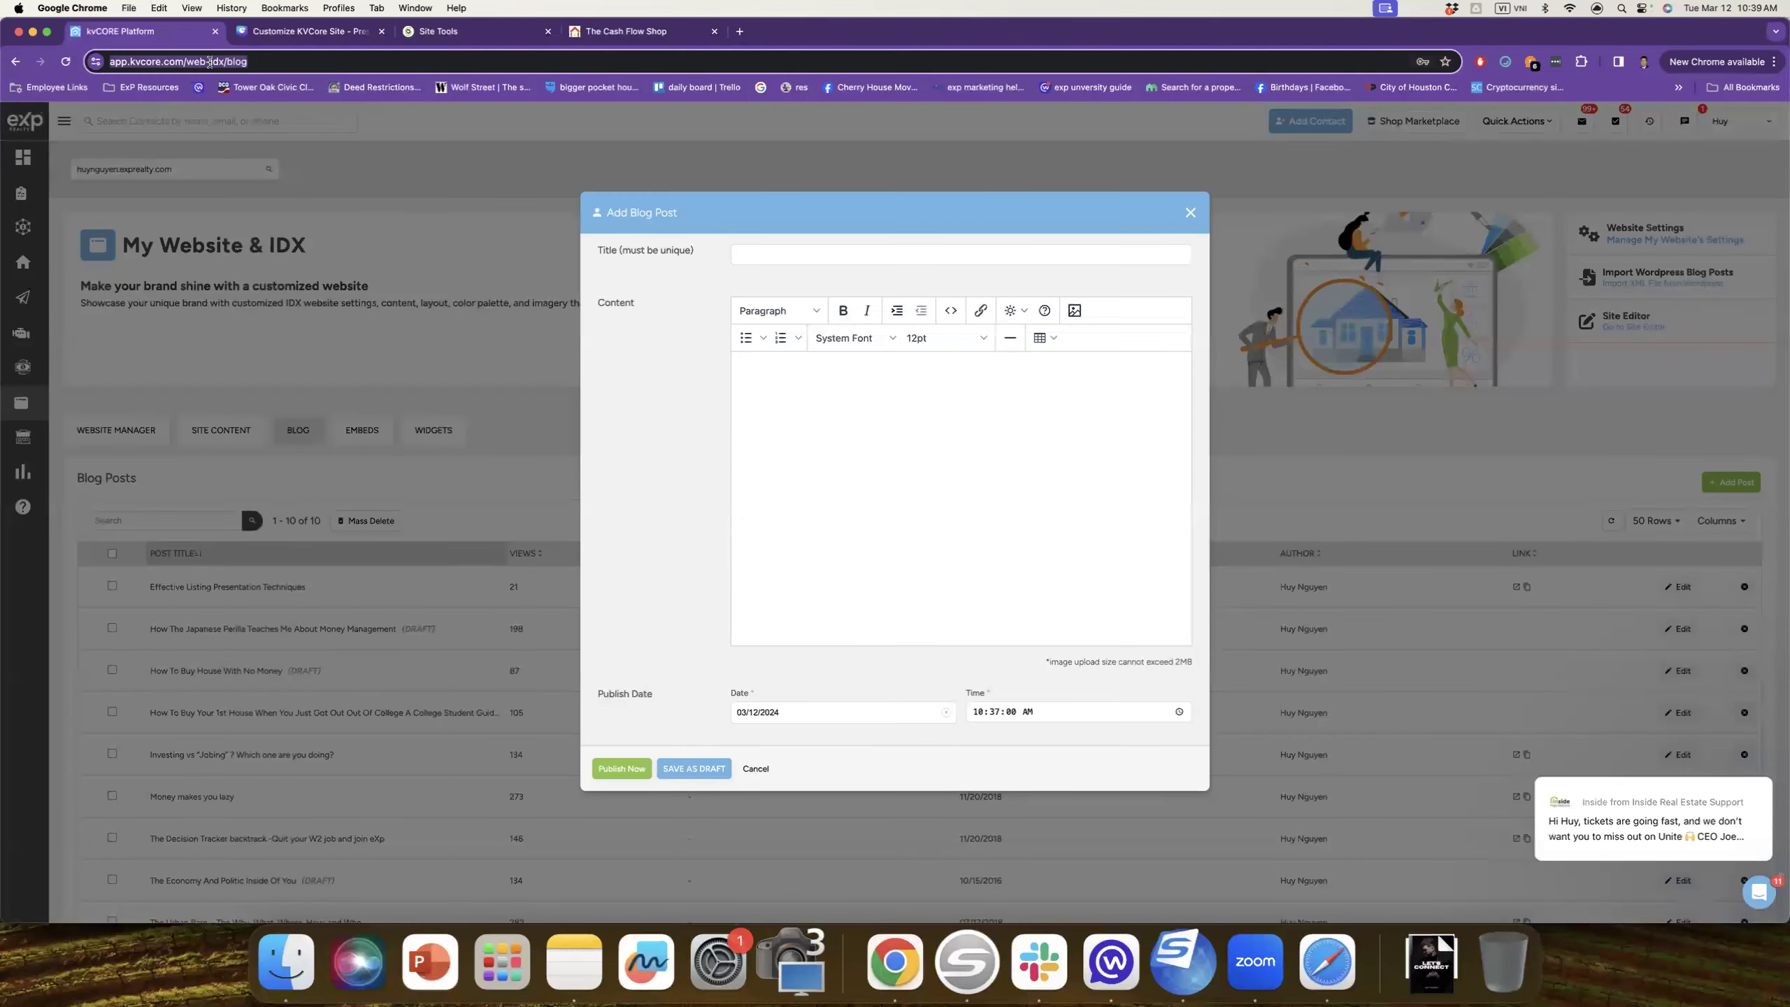
{"action": "type", "text": "chatgpt"}
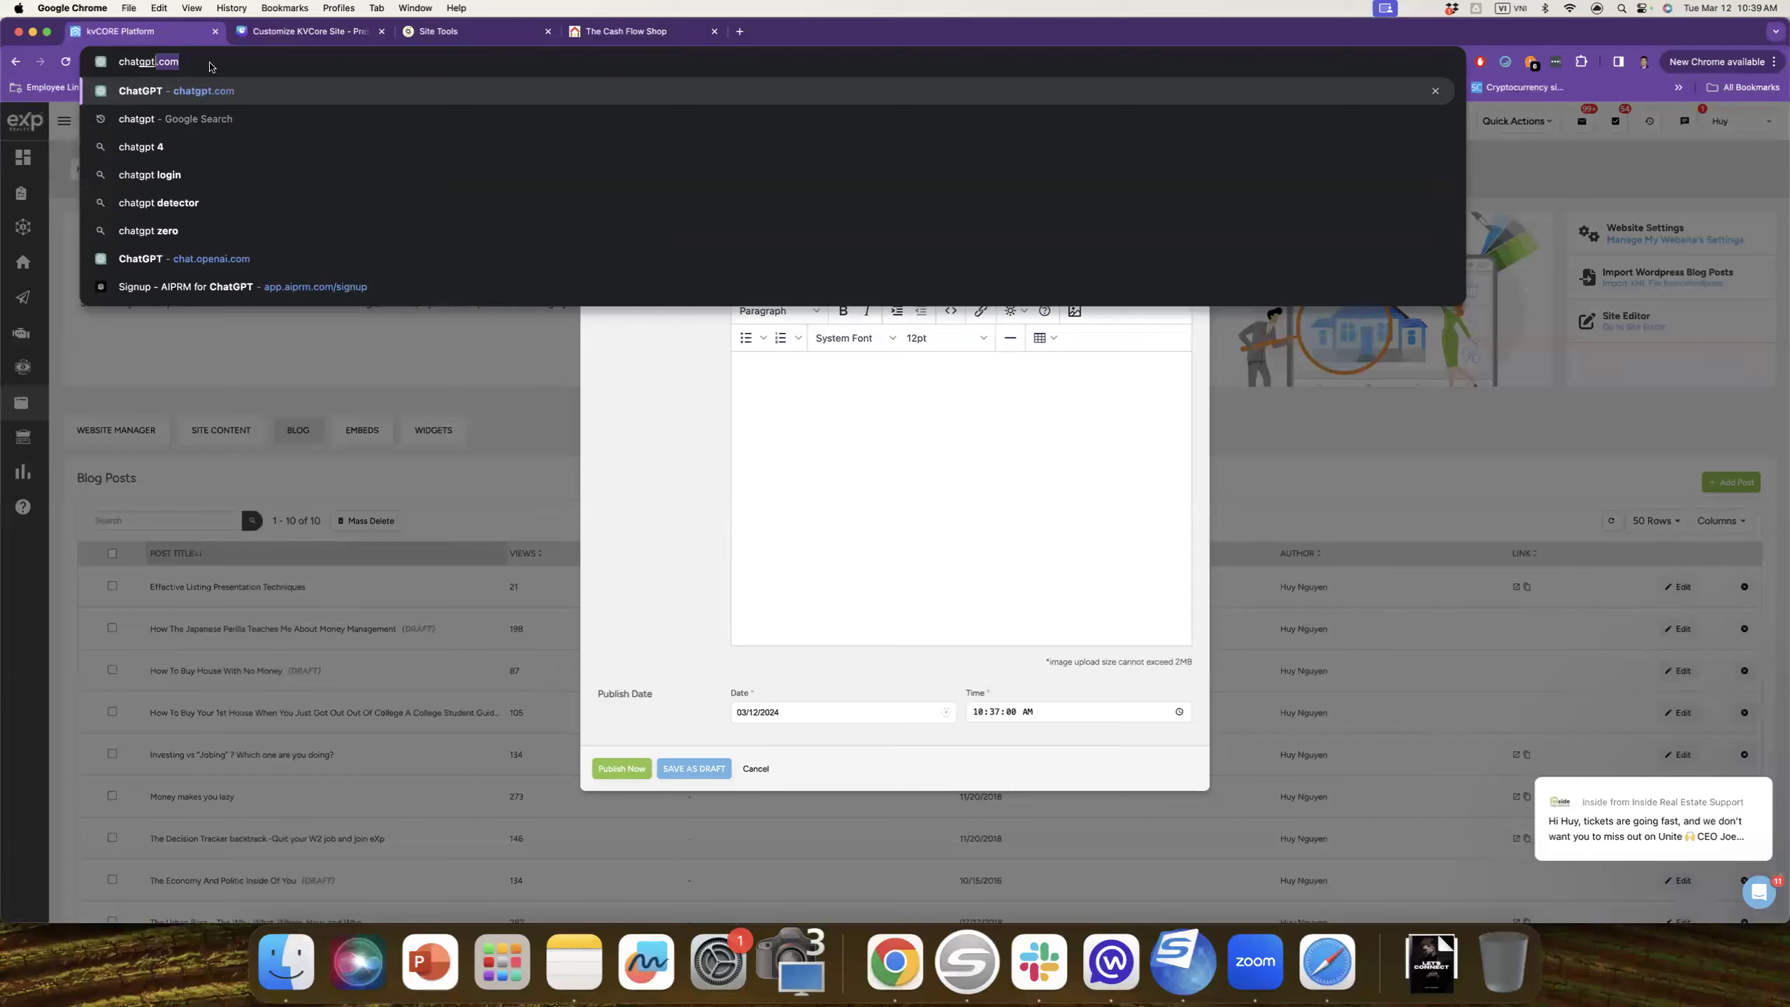
{"action": "key", "text": "Return"}
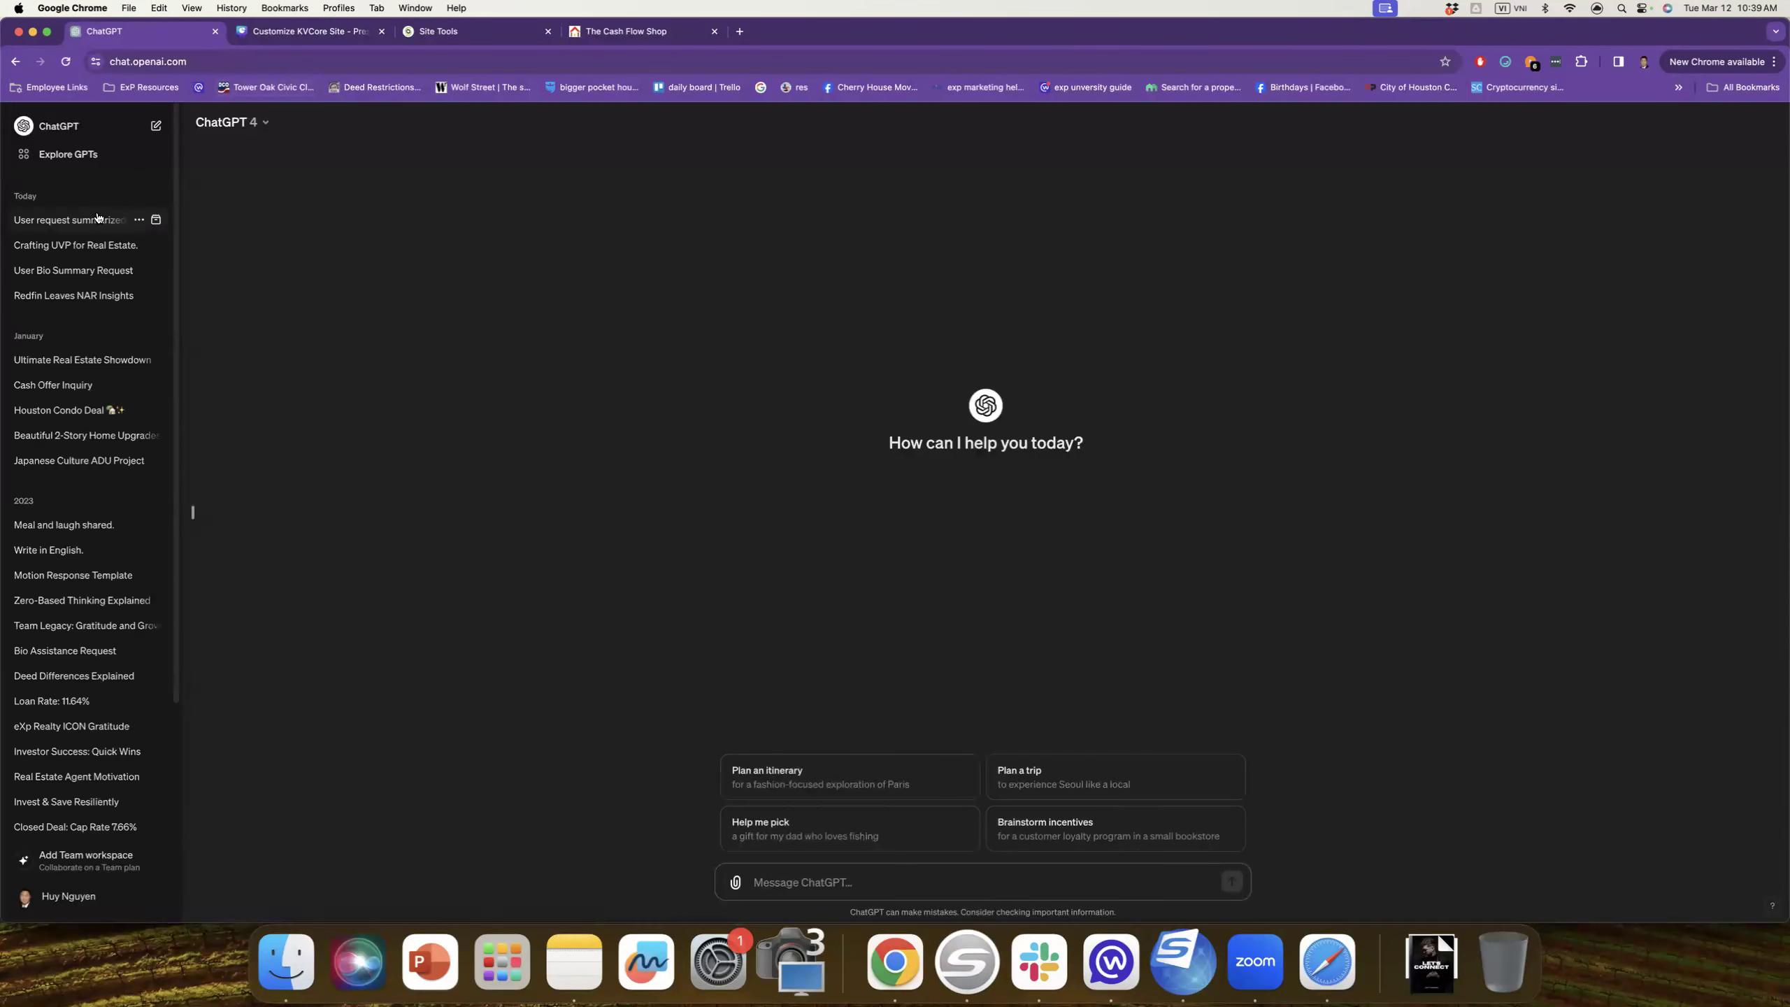
{"action": "left_click", "coordinate": [81, 223]}
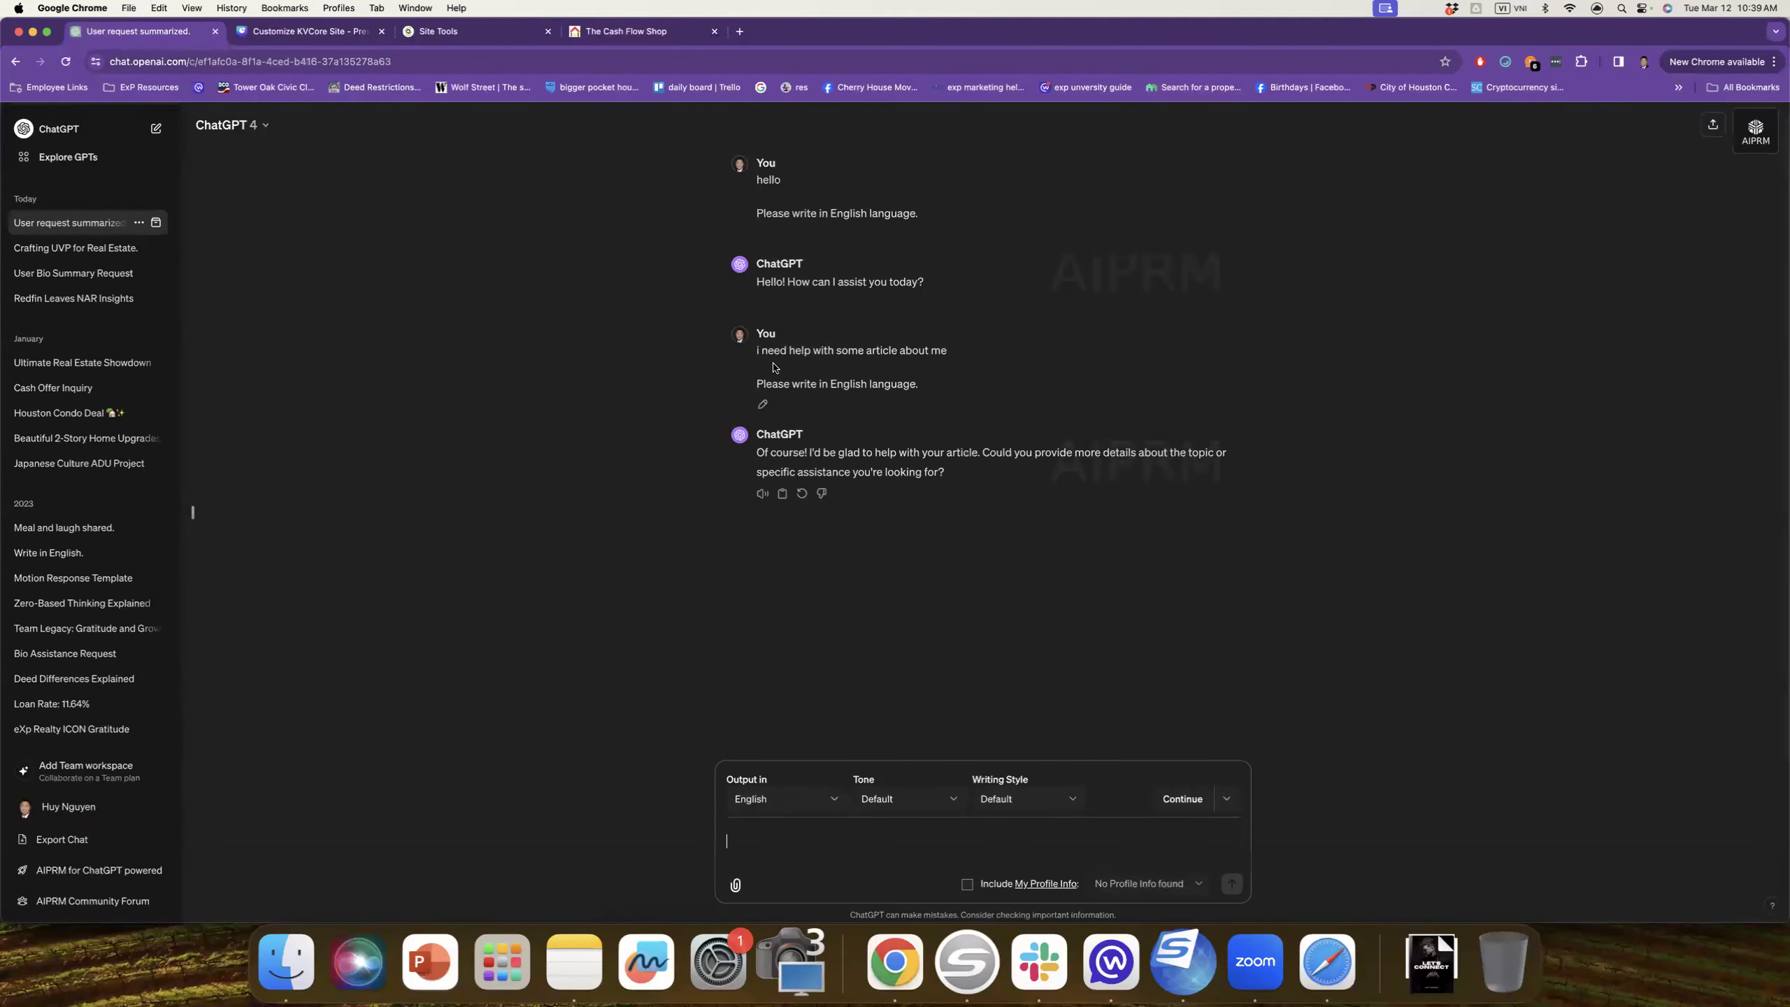
{"action": "left_click", "coordinate": [70, 245]}
Step: Review the reply's 25 numbered questions, briefly selecting the first ones
{"action": "scroll", "coordinate": [857, 355], "scroll_direction": "up", "scroll_amount": 10}
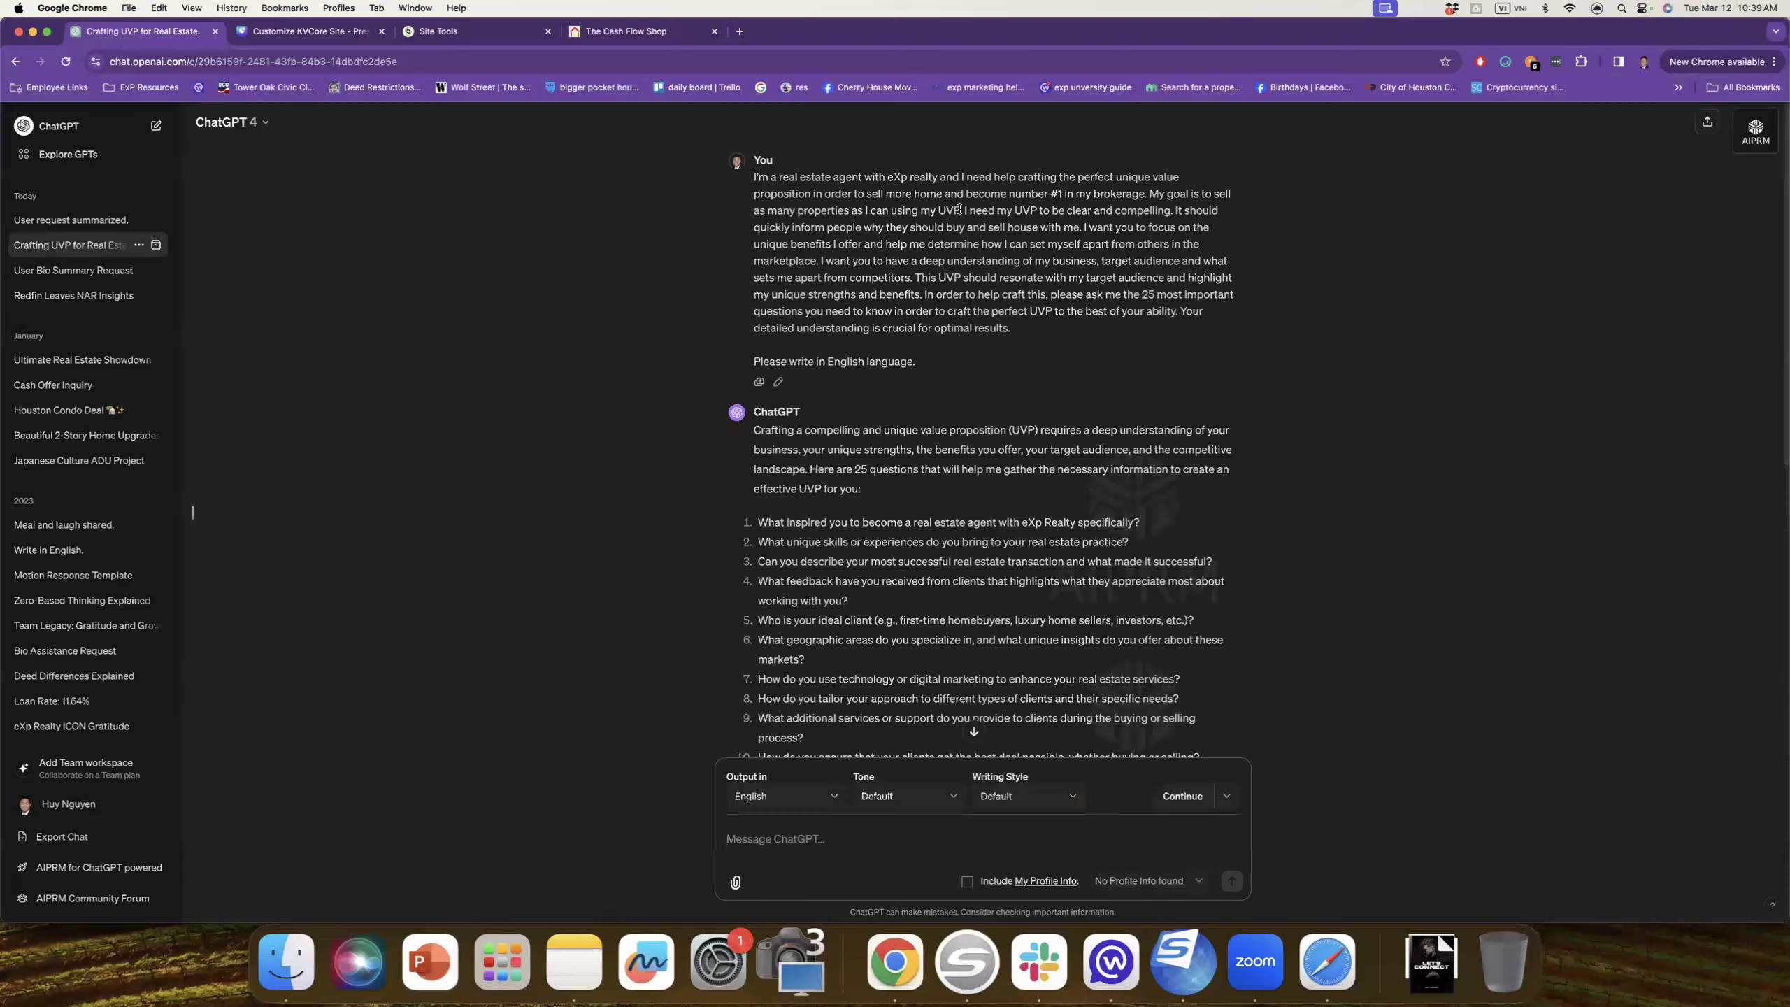
{"action": "scroll", "coordinate": [959, 212], "scroll_direction": "down", "scroll_amount": 5}
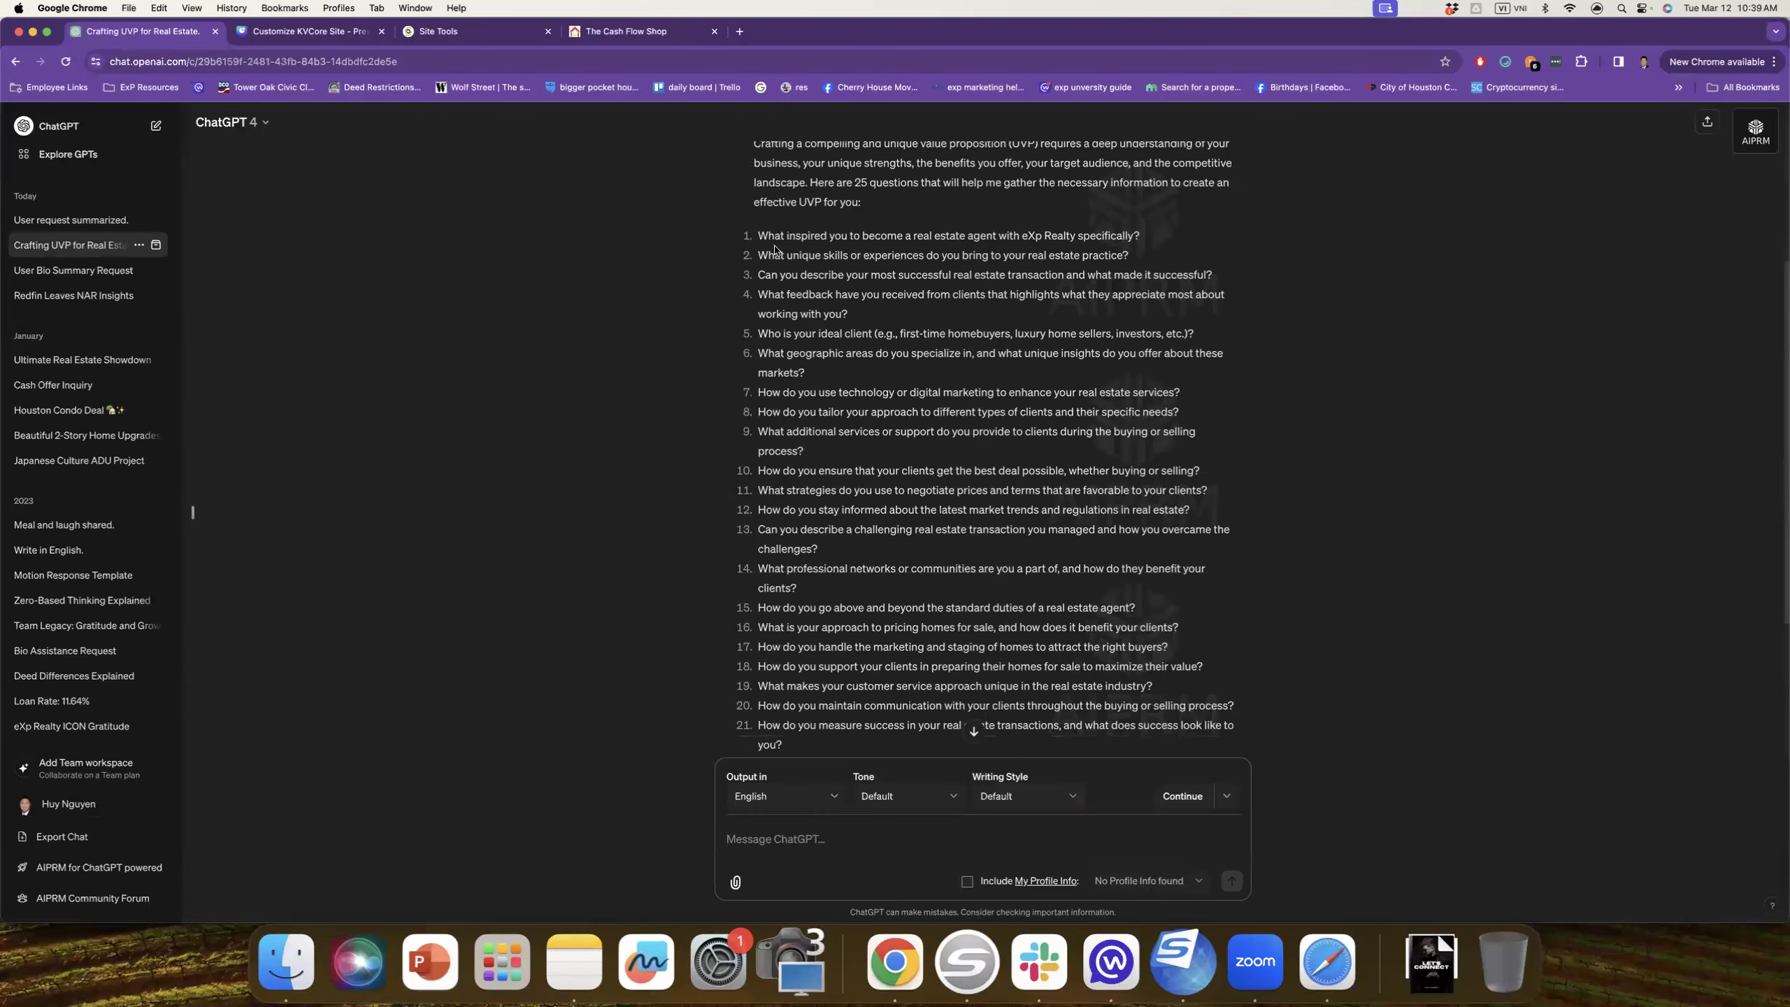
{"action": "left_click_drag", "start_coordinate": [759, 235], "coordinate": [1157, 681]}
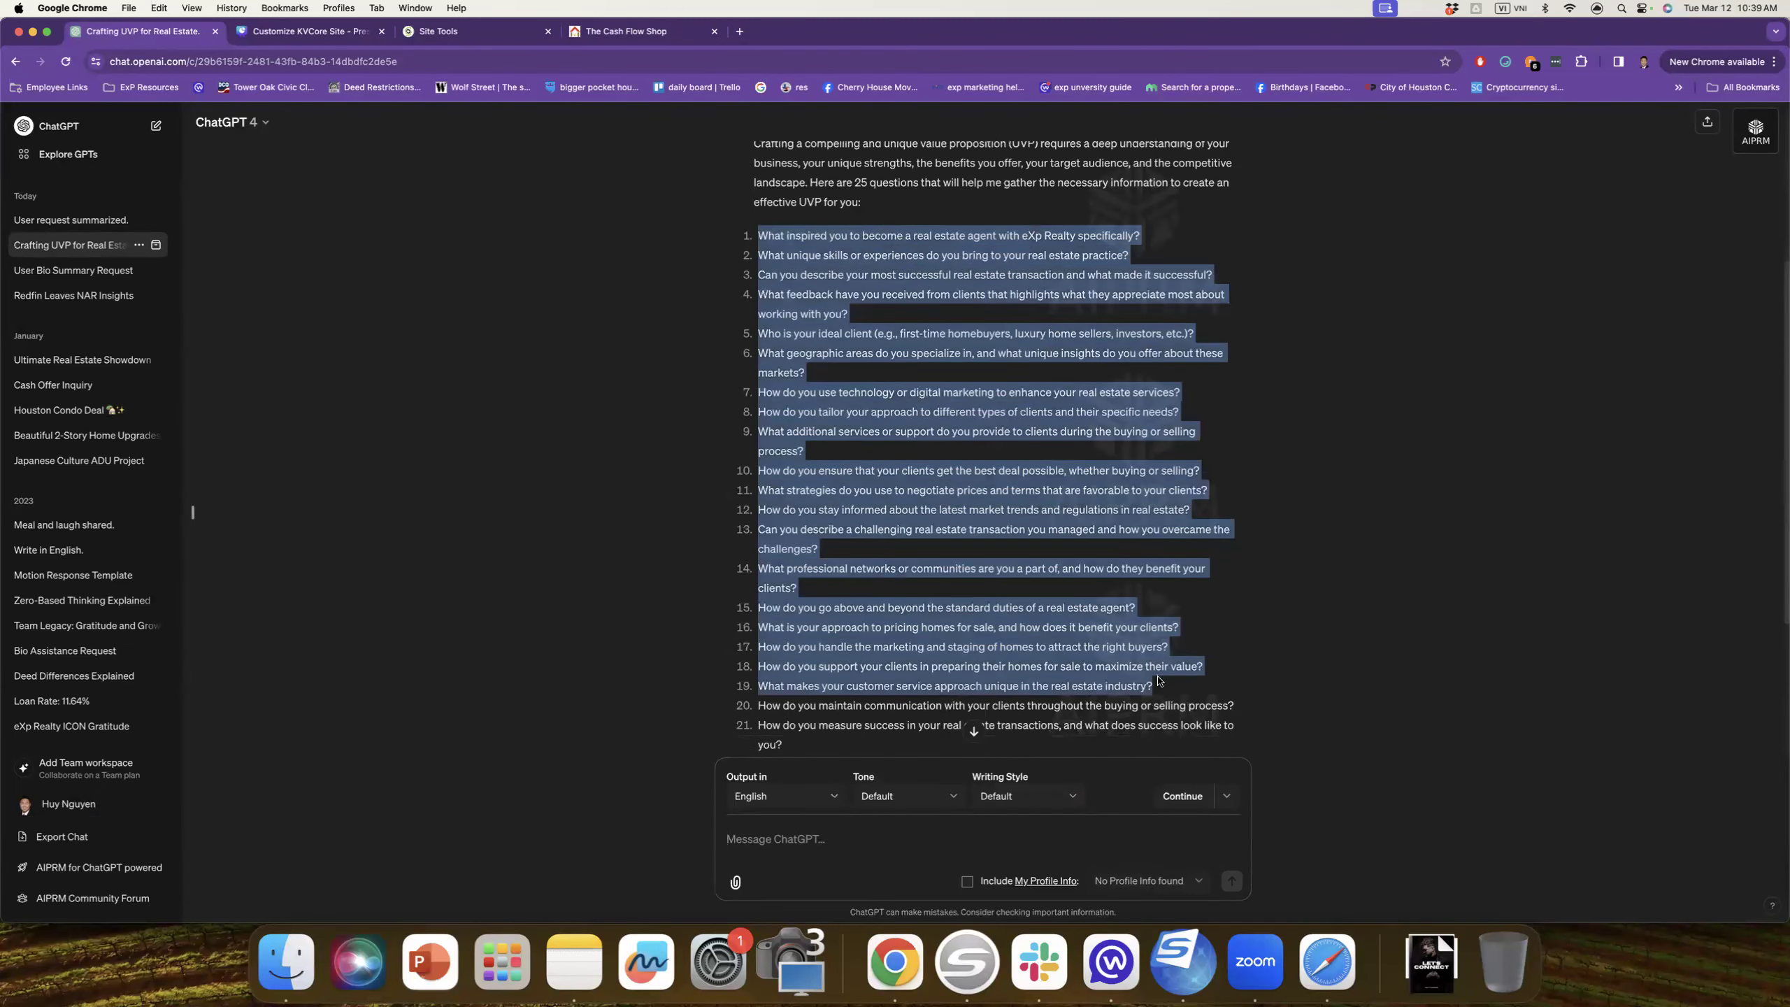
{"action": "scroll", "coordinate": [1127, 674], "scroll_direction": "down", "scroll_amount": 4}
{"action": "scroll", "coordinate": [1070, 662], "scroll_direction": "up", "scroll_amount": 8}
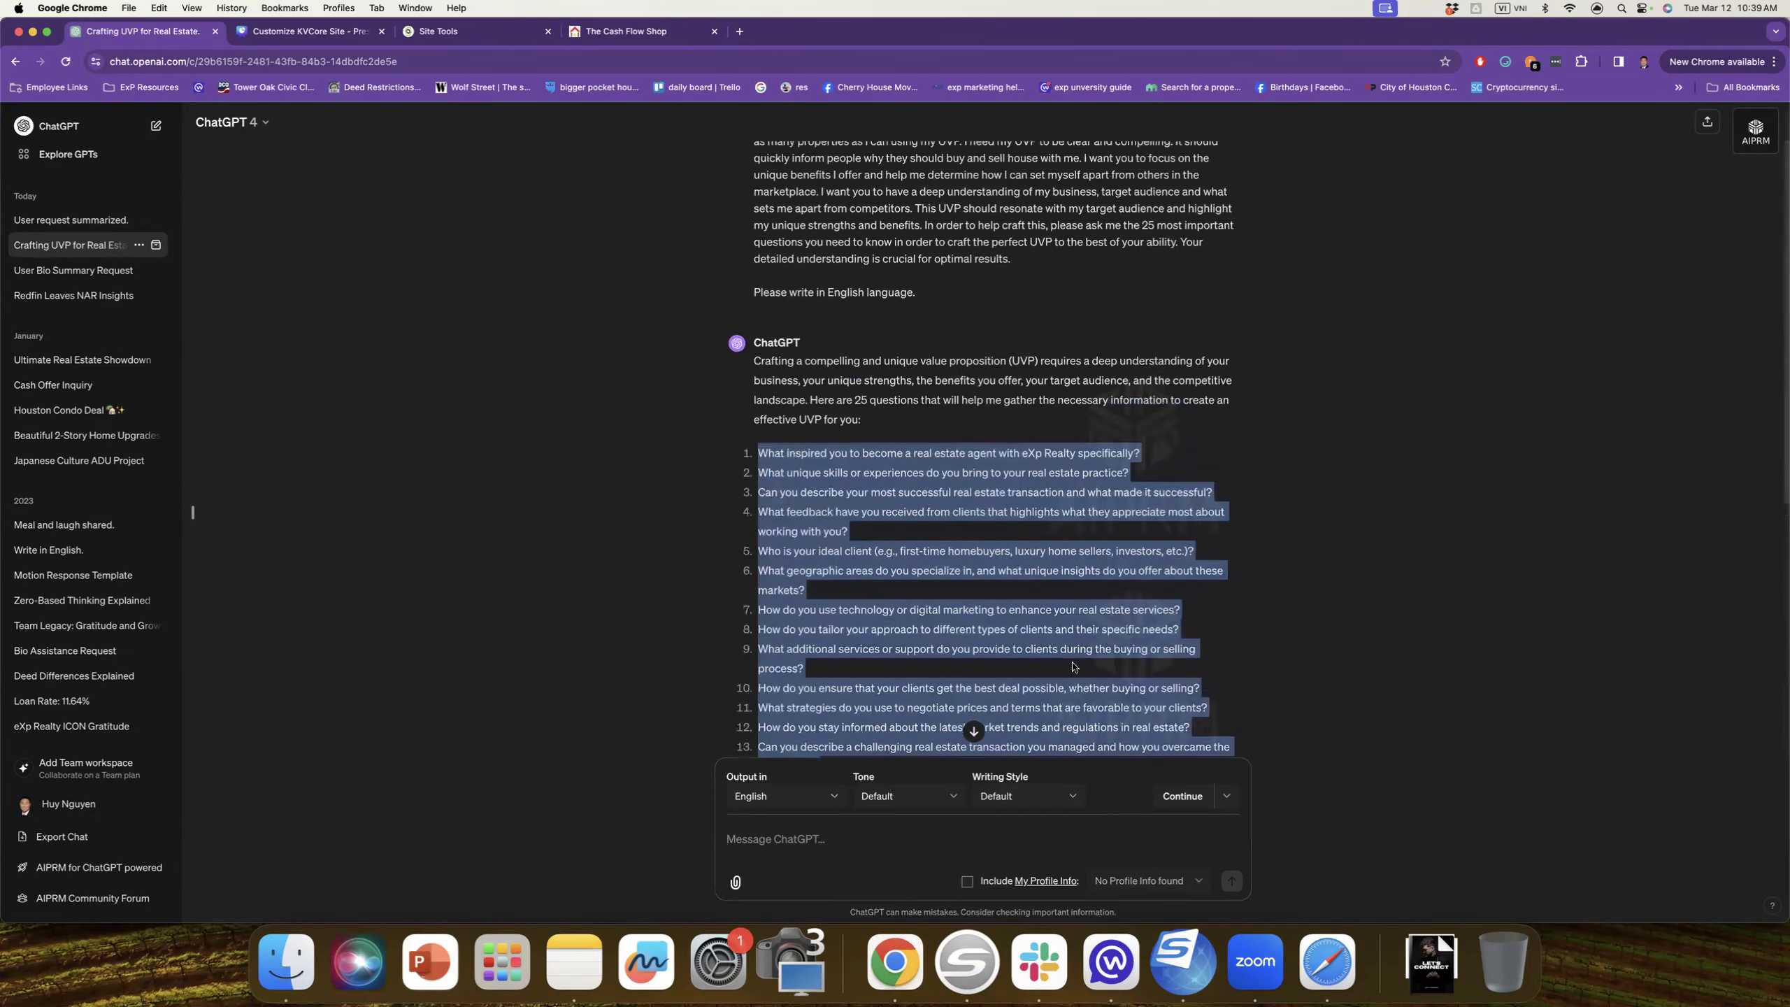
{"action": "scroll", "coordinate": [1073, 667], "scroll_direction": "up", "scroll_amount": 2}
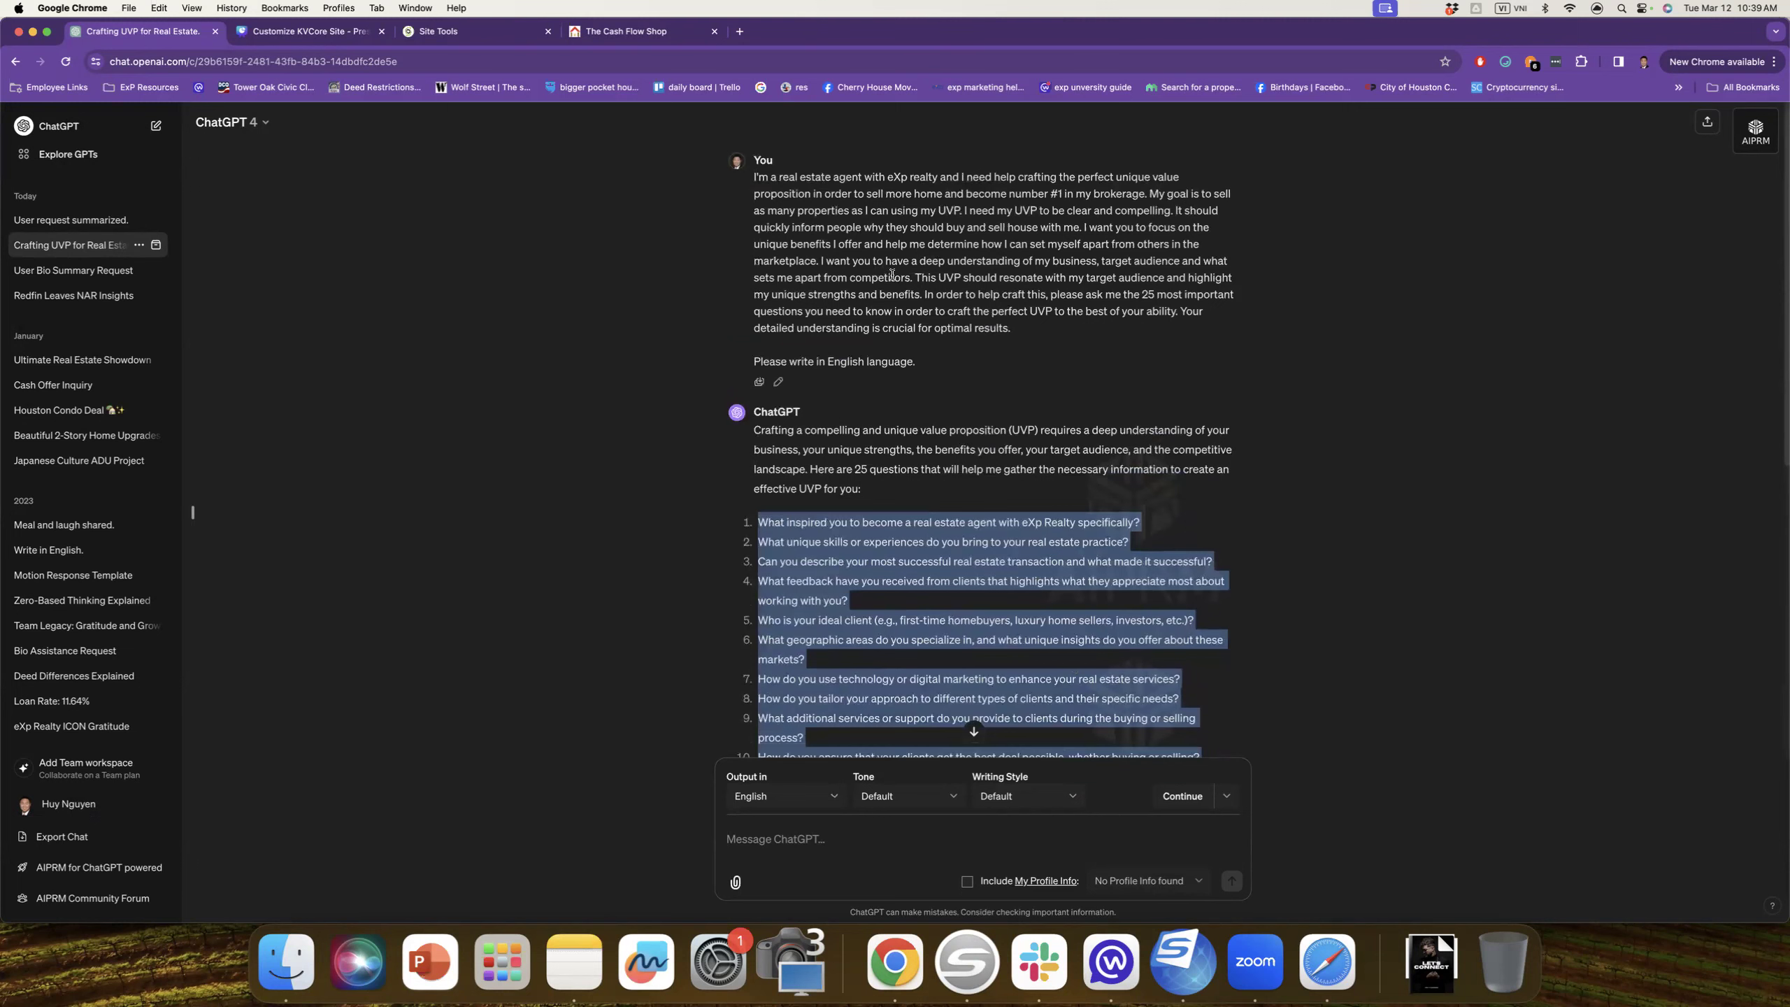
{"action": "scroll", "coordinate": [893, 275], "scroll_direction": "down", "scroll_amount": 2}
{"action": "left_click", "coordinate": [878, 462]}
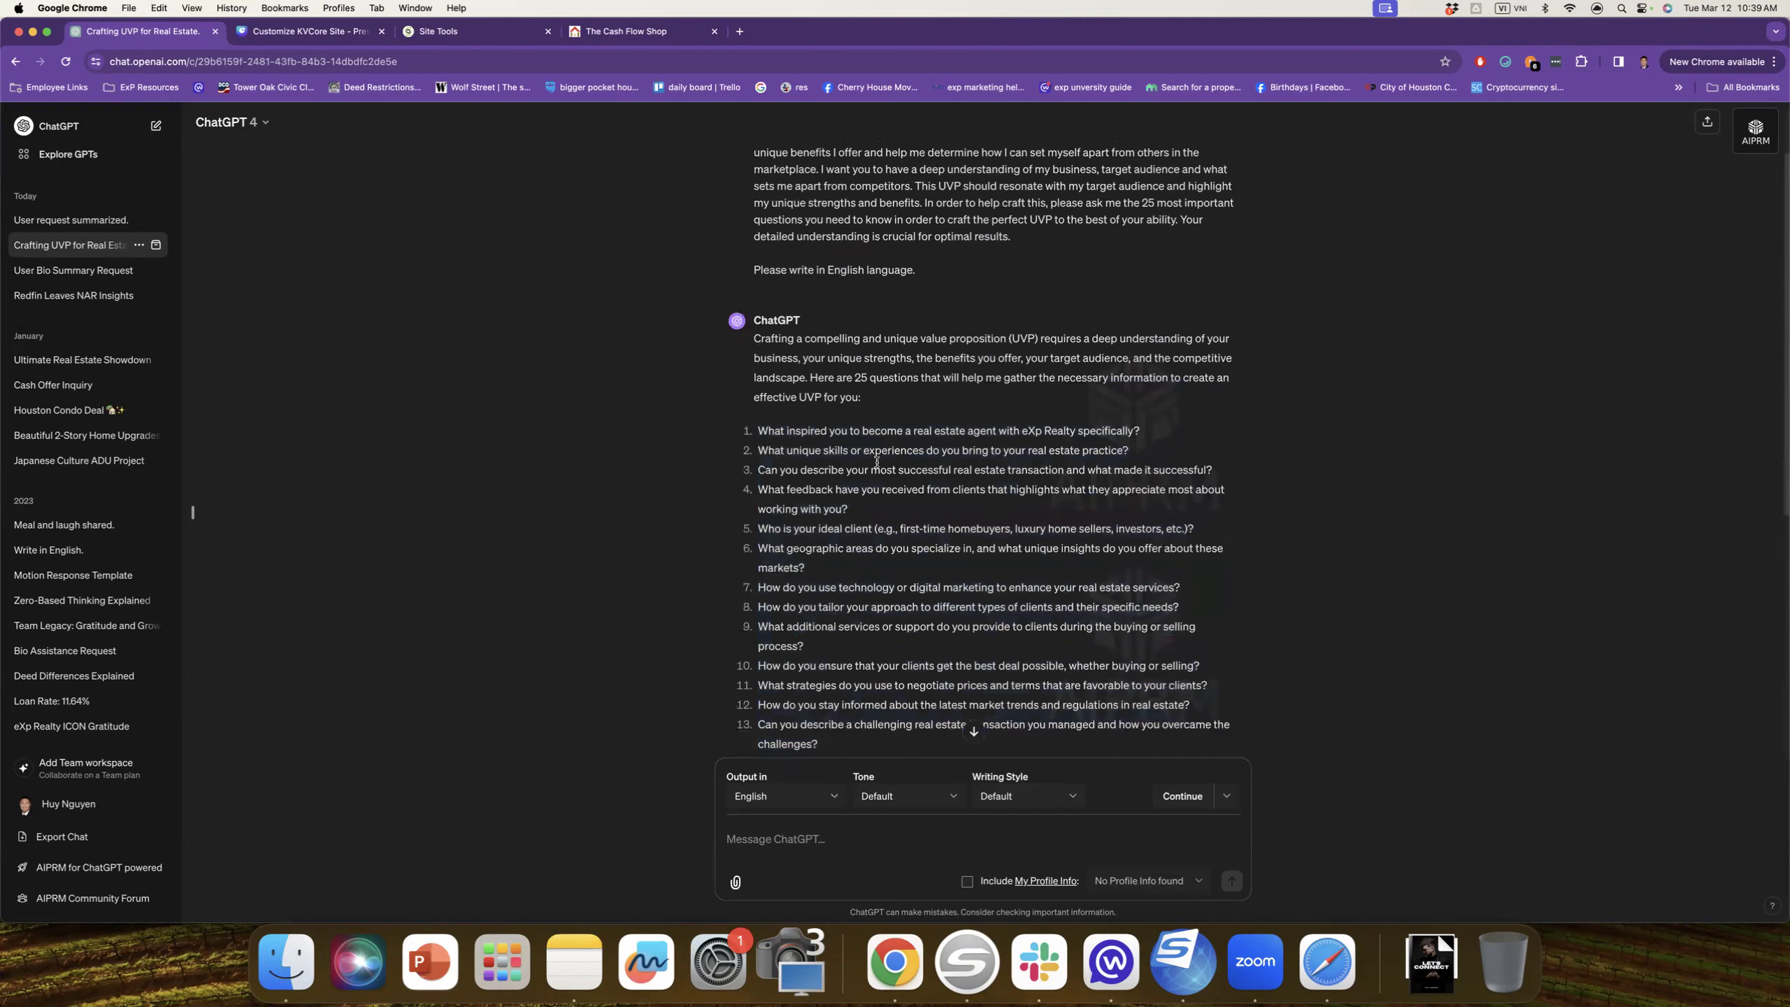
{"action": "left_click_drag", "start_coordinate": [762, 426], "coordinate": [1132, 455]}
{"action": "left_click", "coordinate": [890, 483]}
Step: Browse deck pages 15, 12, 9 and 10, ending on page 14's SEO-article prompts
{"action": "left_click", "coordinate": [324, 33]}
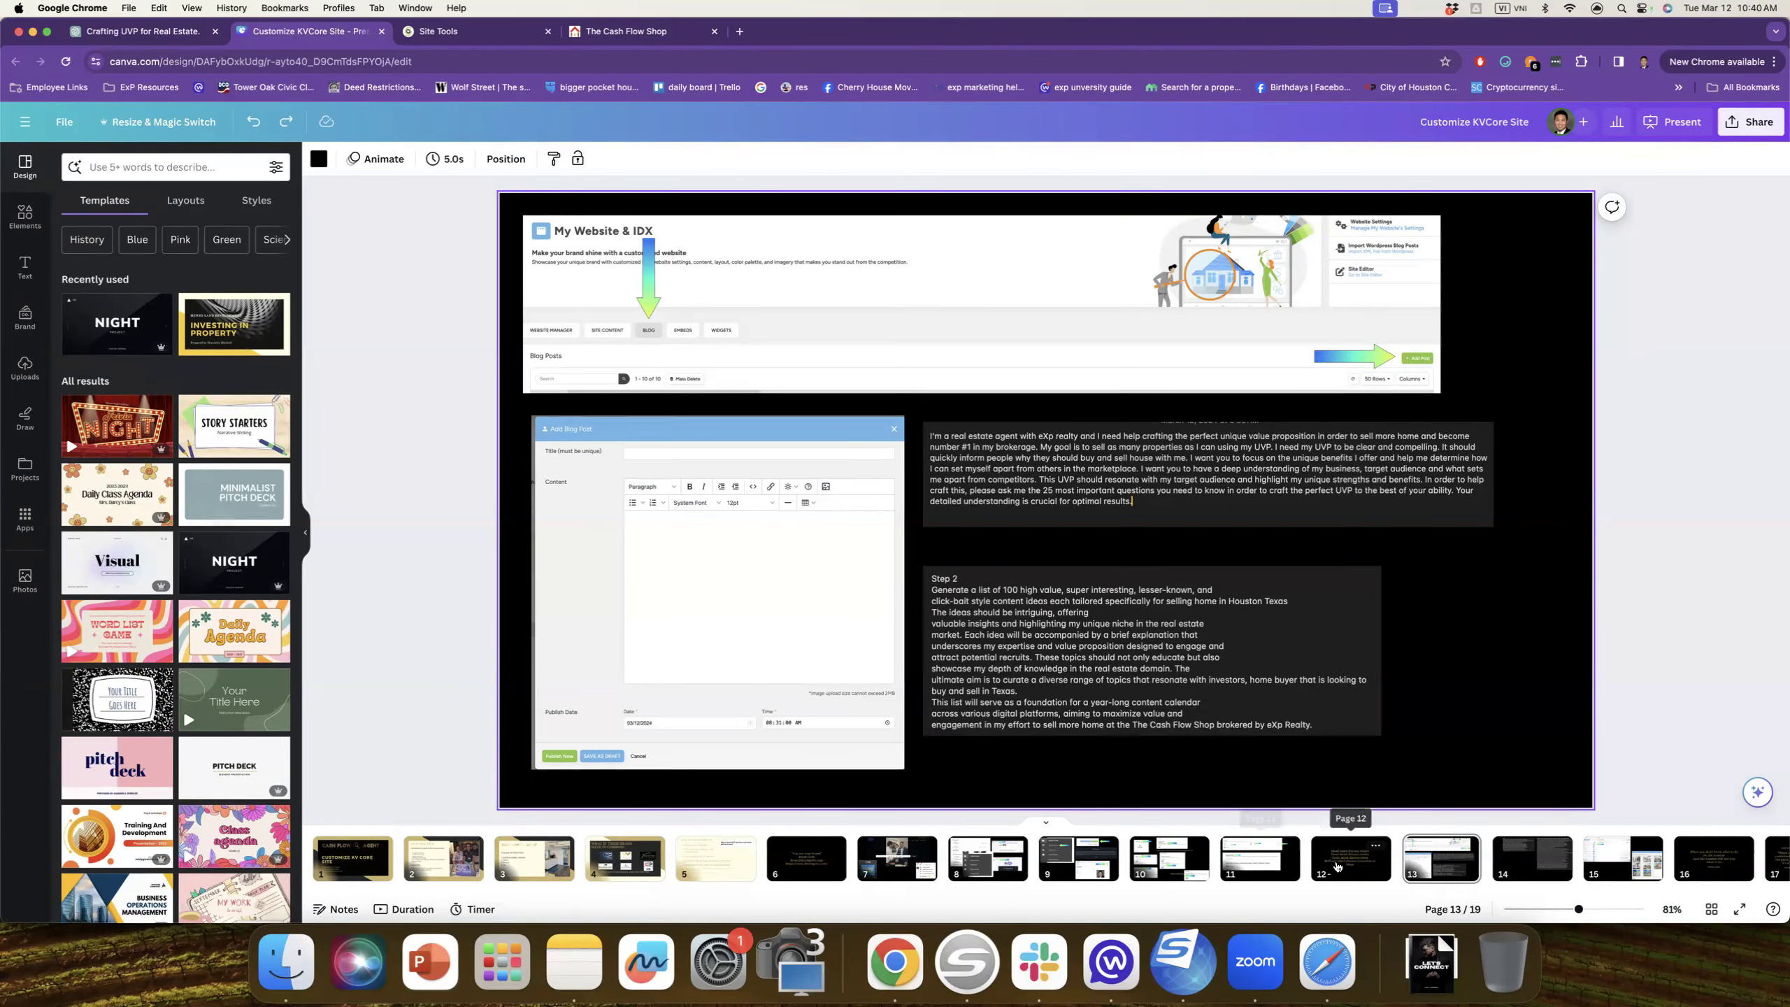
{"action": "left_click", "coordinate": [1621, 871]}
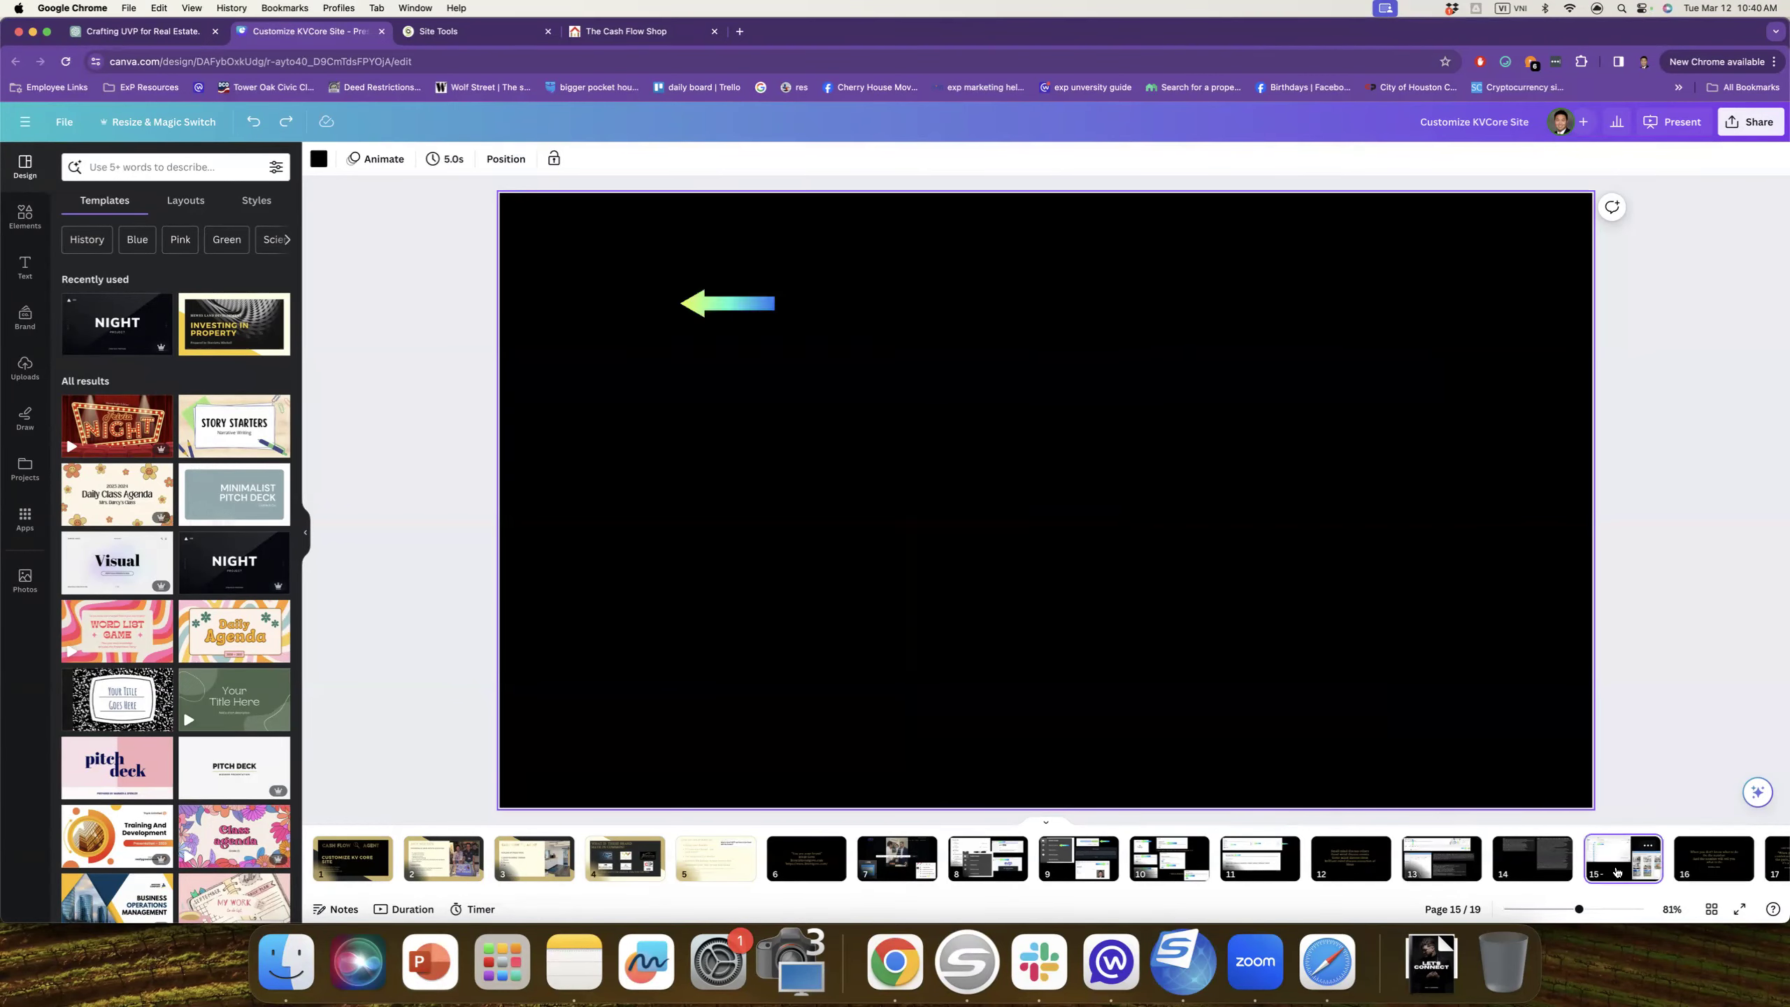
{"action": "left_click", "coordinate": [1350, 859]}
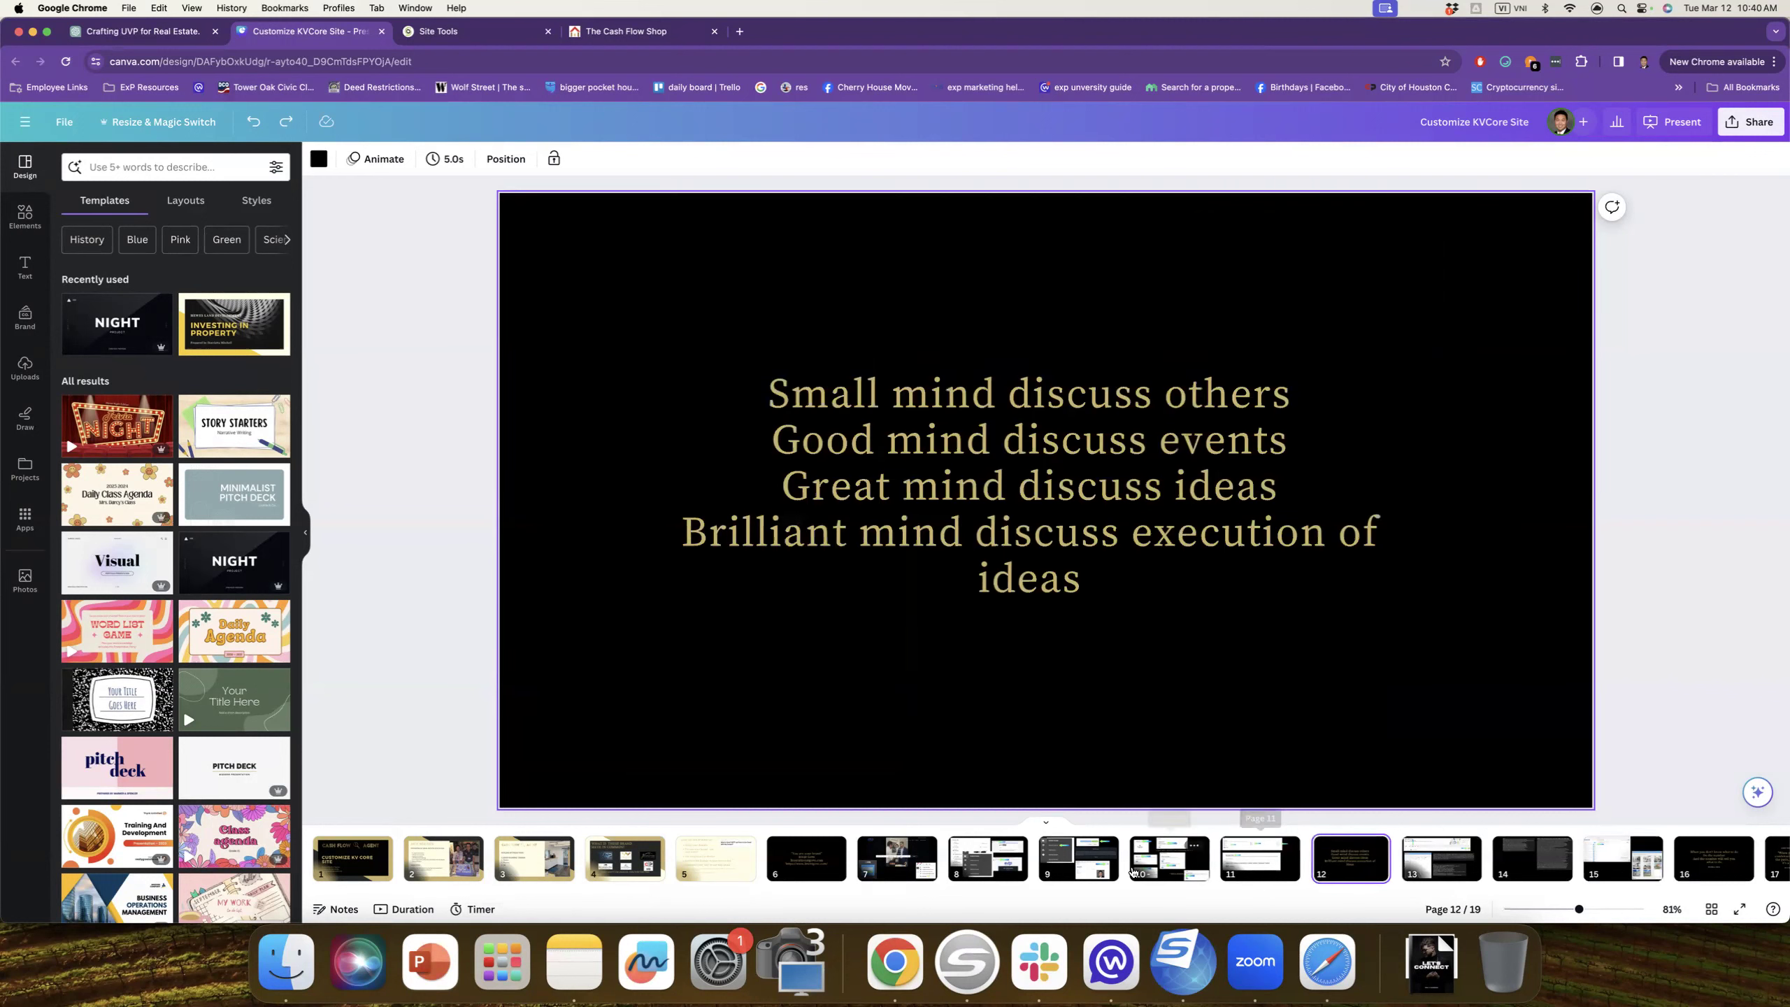
{"action": "left_click", "coordinate": [1078, 858]}
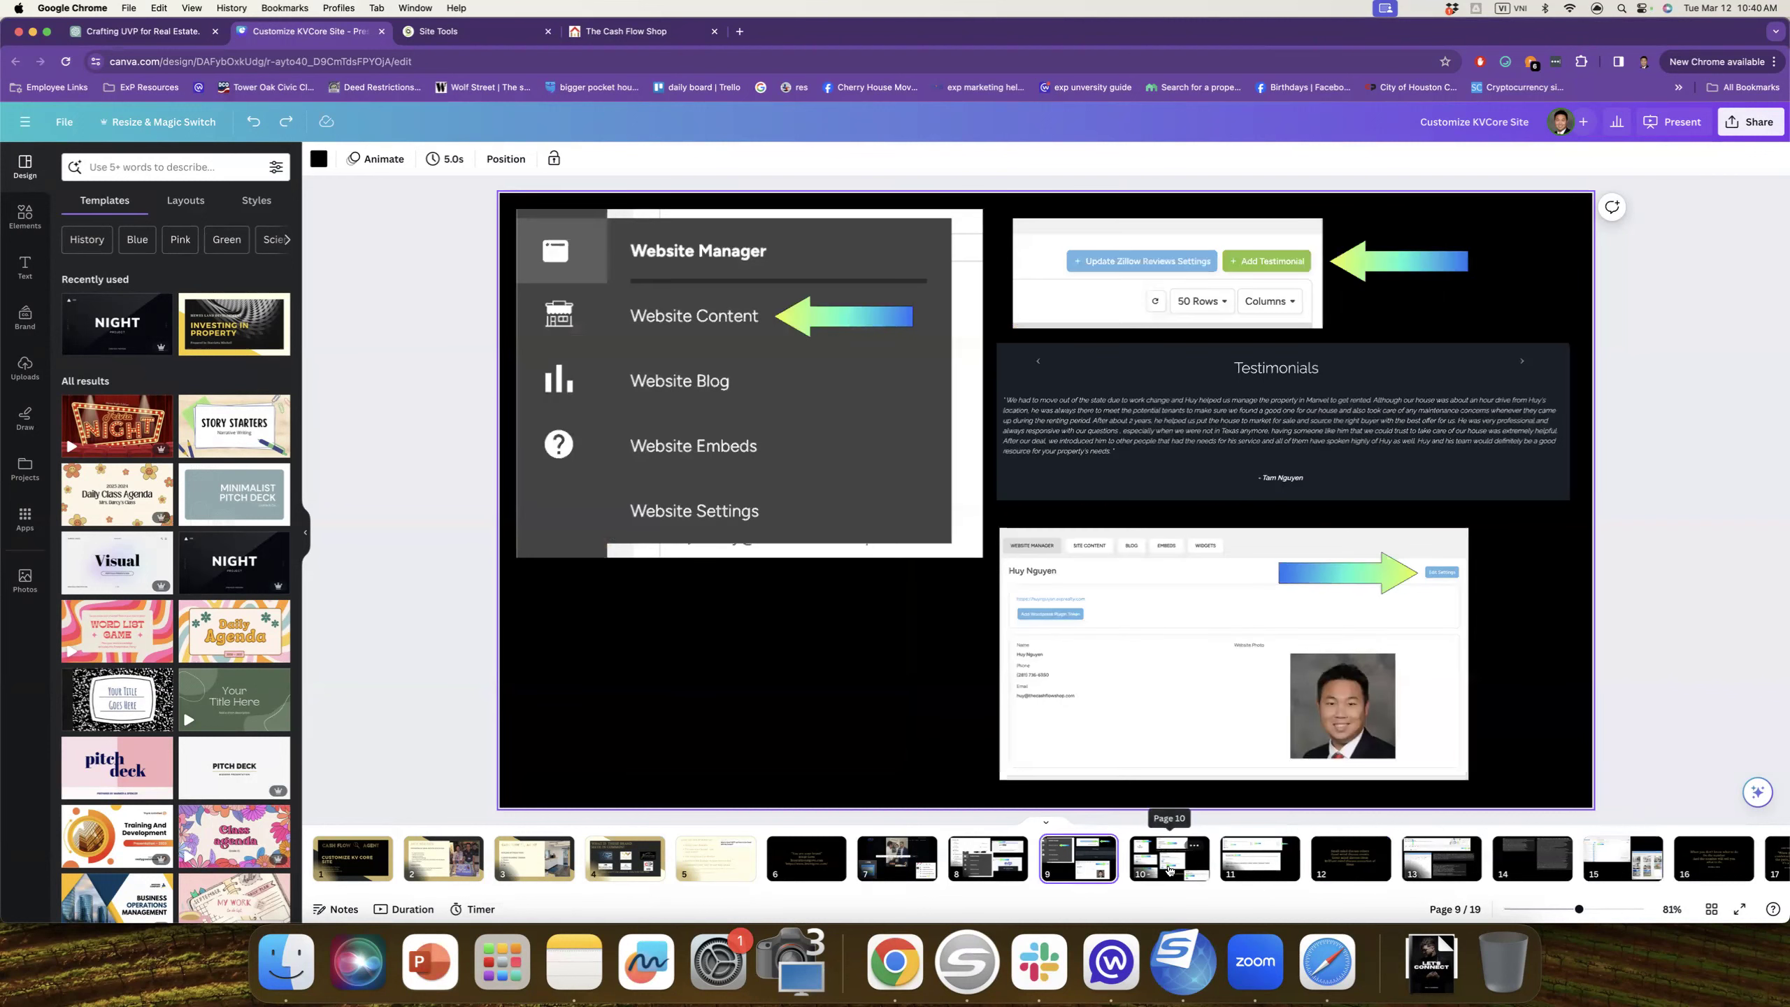
{"action": "left_click", "coordinate": [1169, 869]}
{"action": "left_click", "coordinate": [1532, 858]}
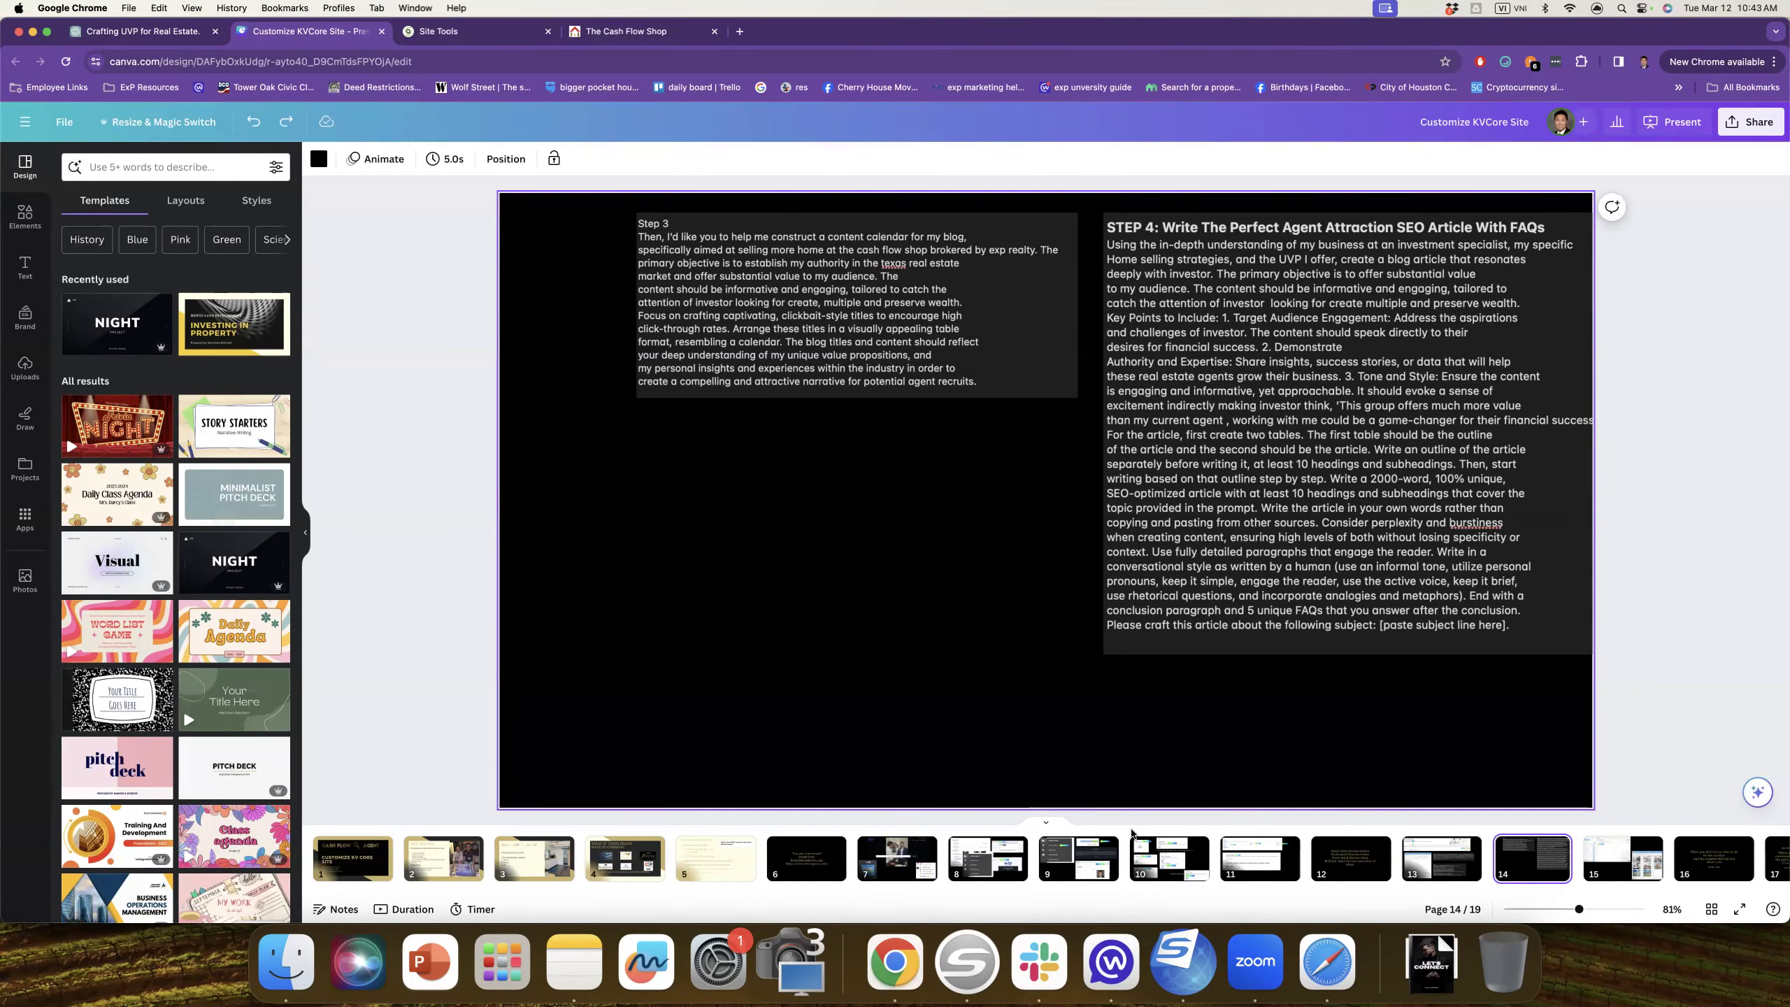
Step: Check page 15's homepage-widgets screenshots, then bring up the ChatGPT tab's address
{"action": "scroll", "coordinate": [1146, 856], "scroll_direction": "right", "scroll_amount": 1}
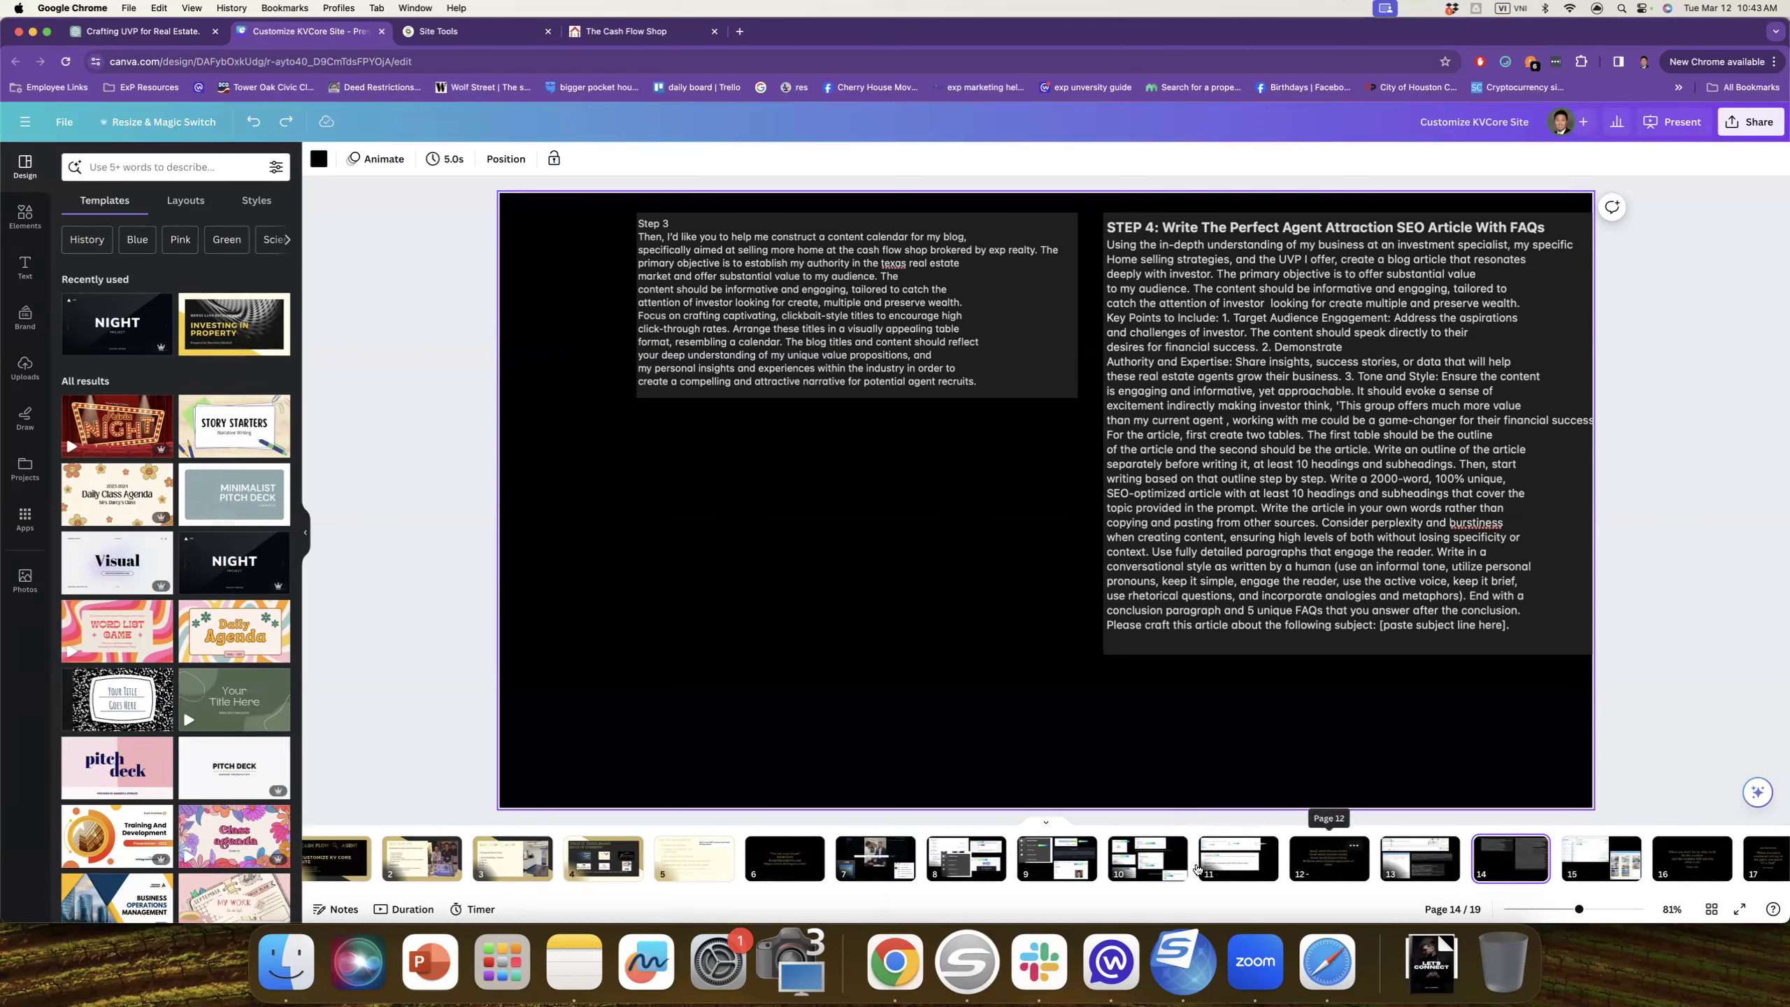
{"action": "left_click", "coordinate": [1590, 869]}
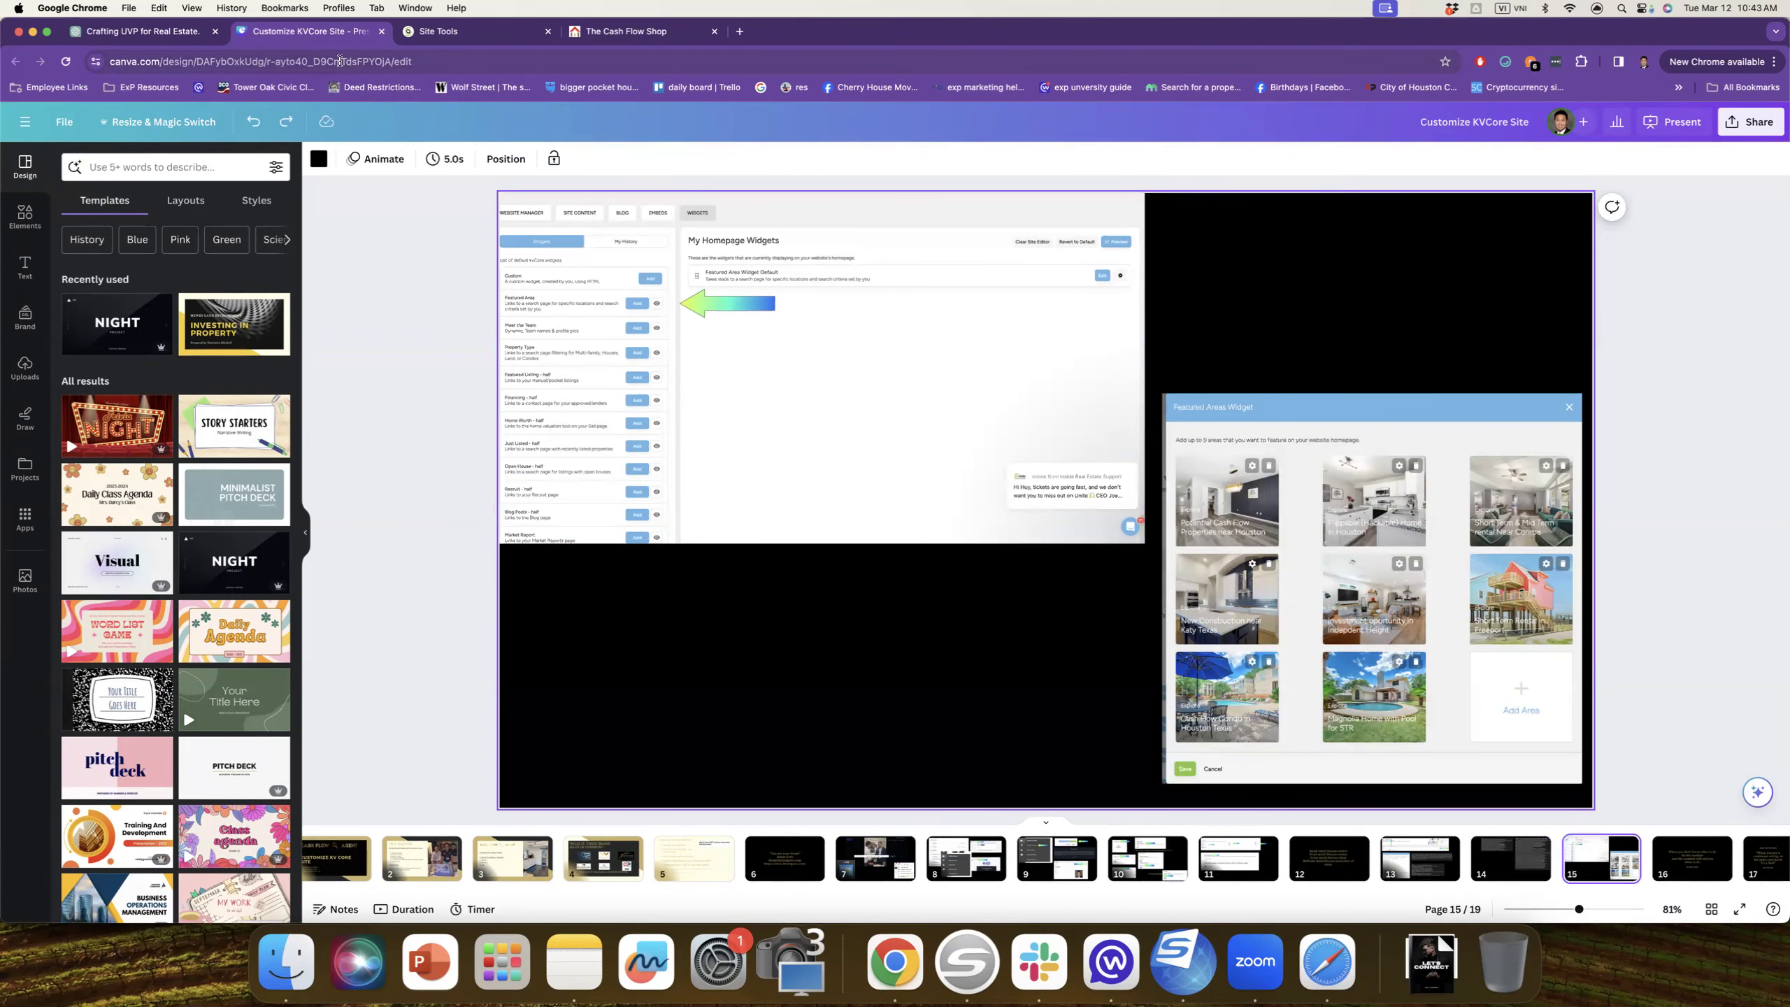
{"action": "left_click", "coordinate": [144, 31]}
{"action": "left_click", "coordinate": [168, 59]}
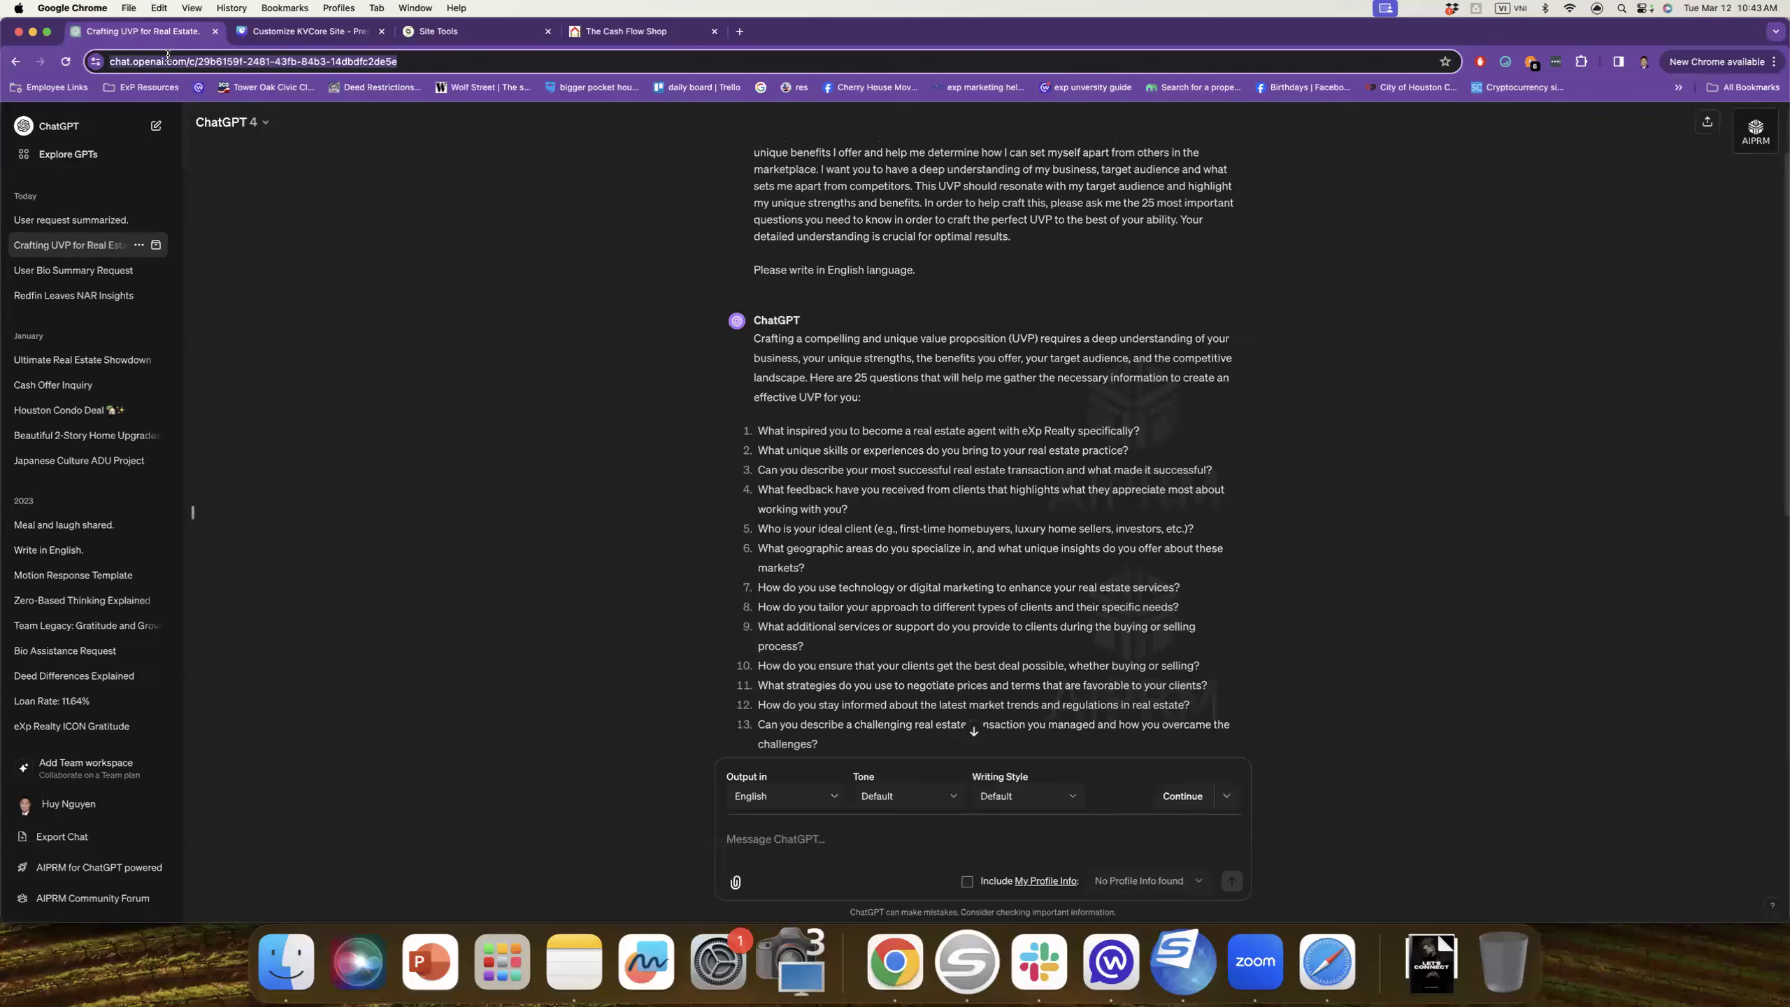
Step: Load thecashflowshop.com and open its Short Term Rental in Freeport featured-area tile
{"action": "key", "text": "BackSpace"}
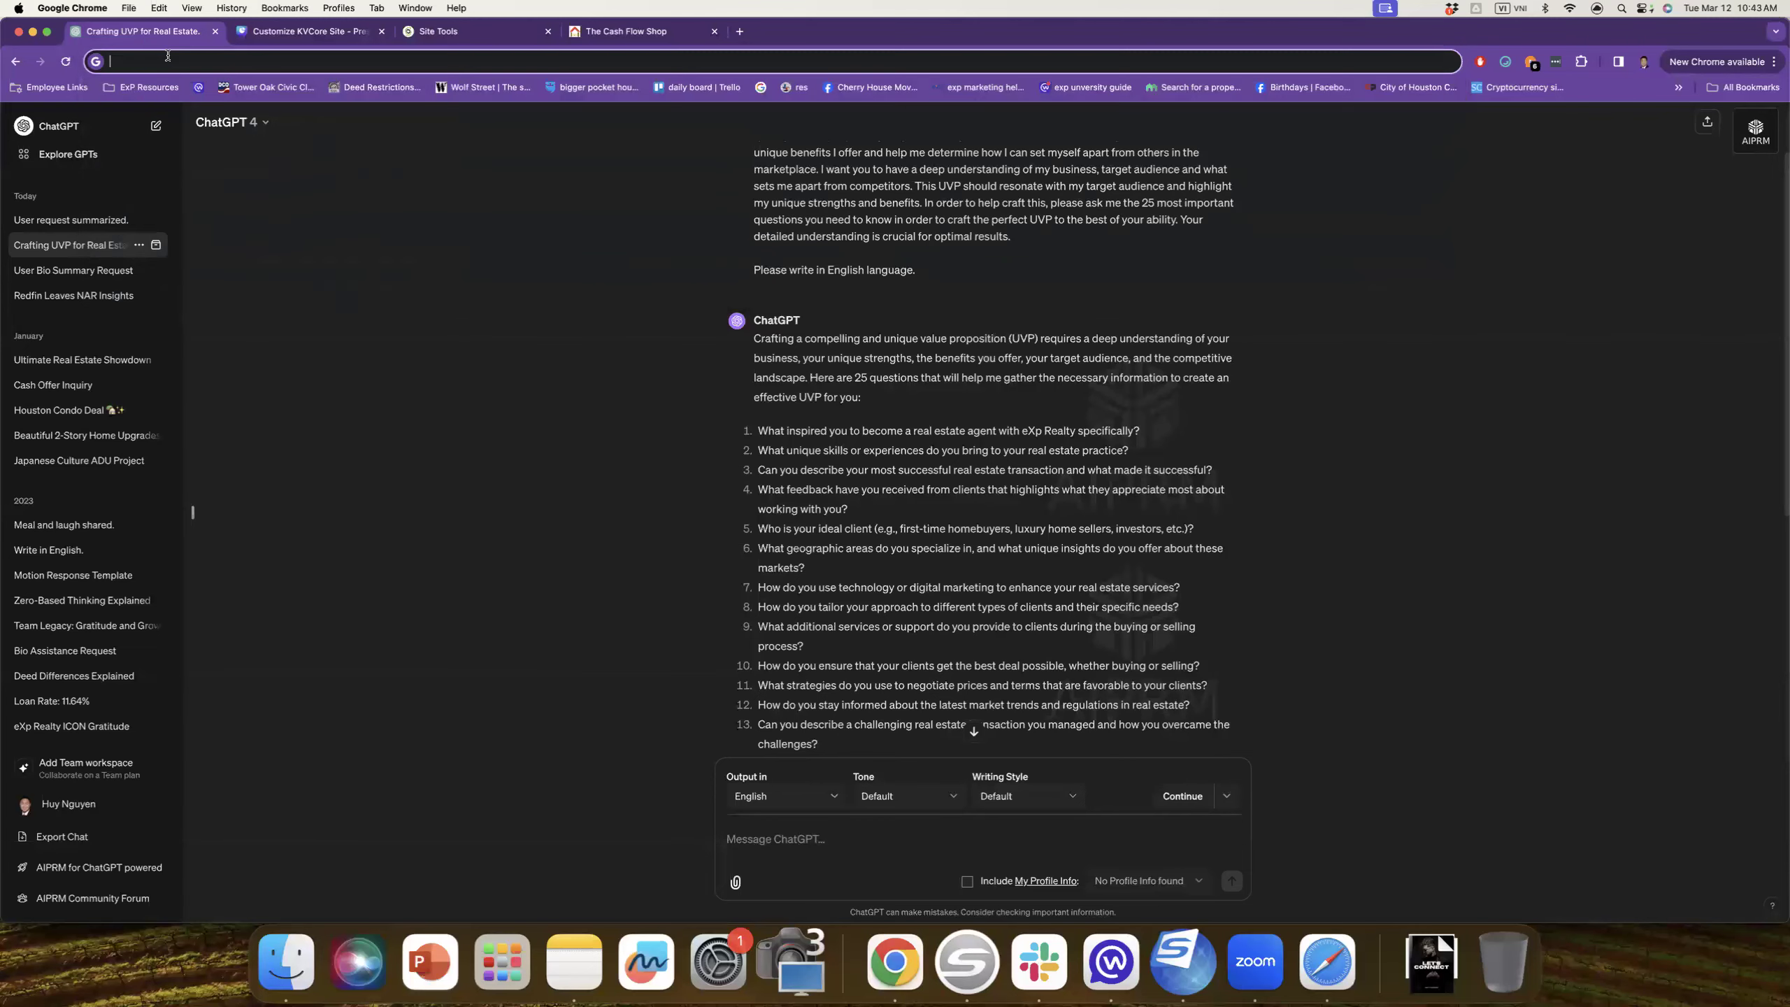
{"action": "type", "text": "thecashflowshop.com"}
{"action": "left_click", "coordinate": [432, 158]}
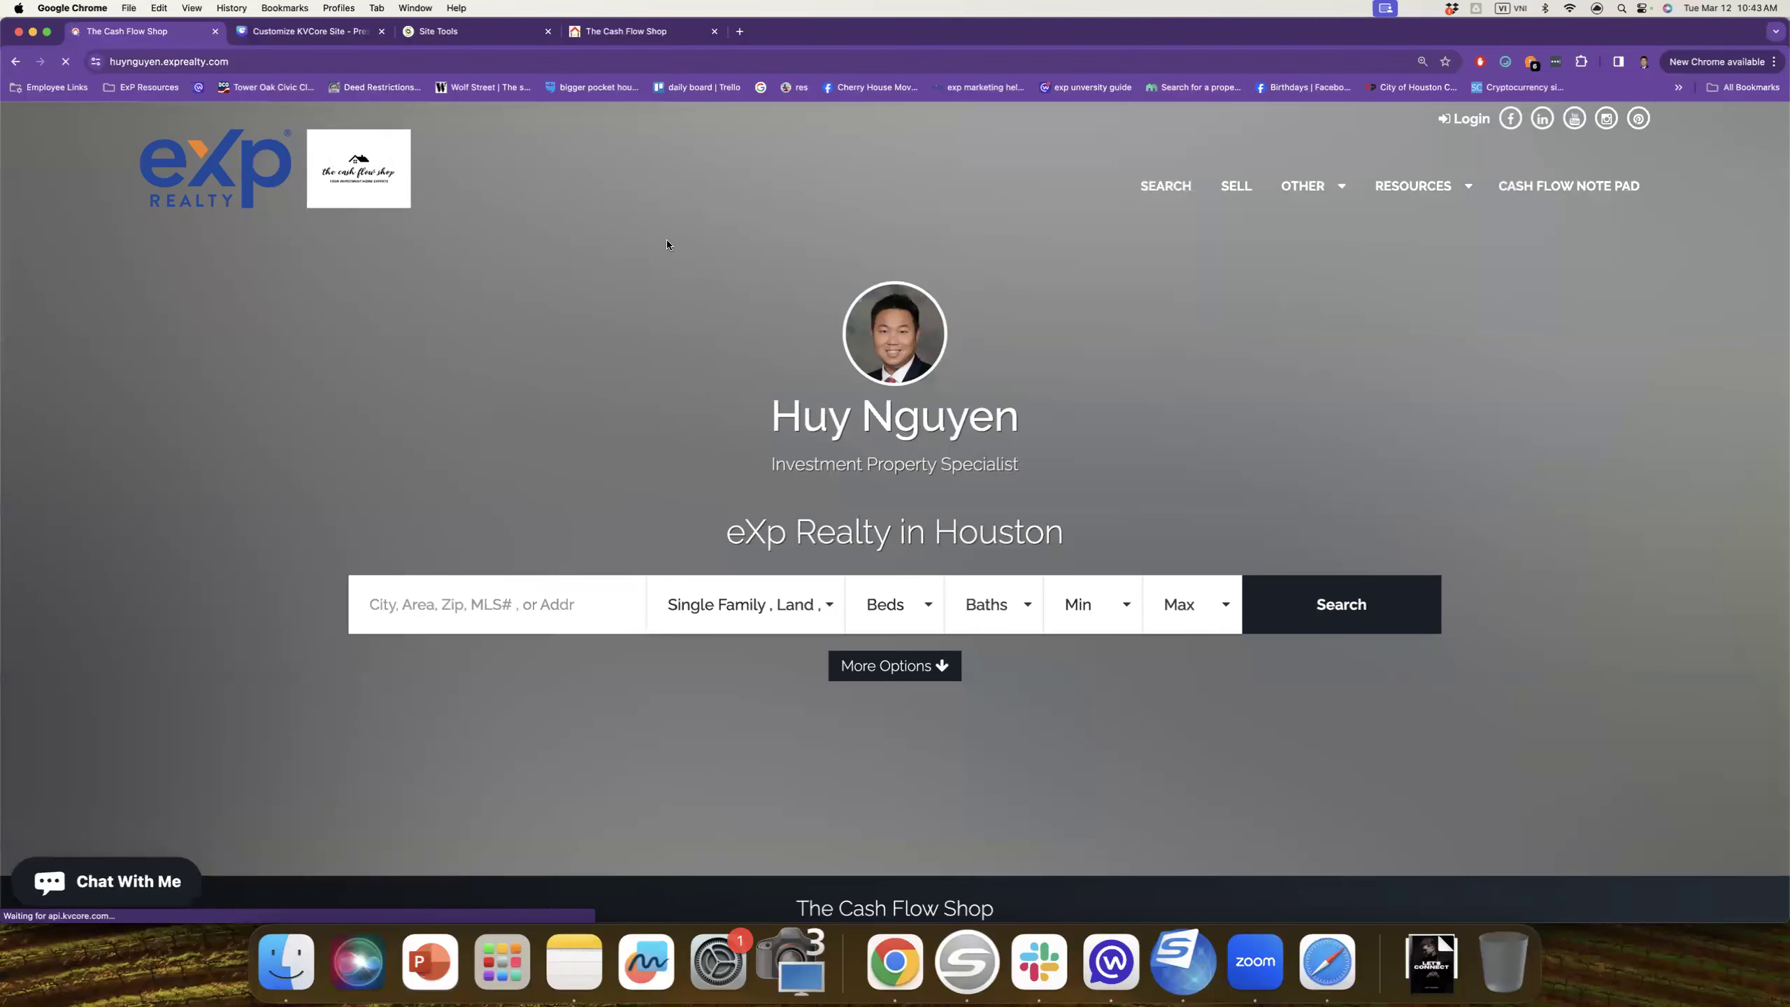
{"action": "scroll", "coordinate": [667, 244], "scroll_direction": "down", "scroll_amount": 10}
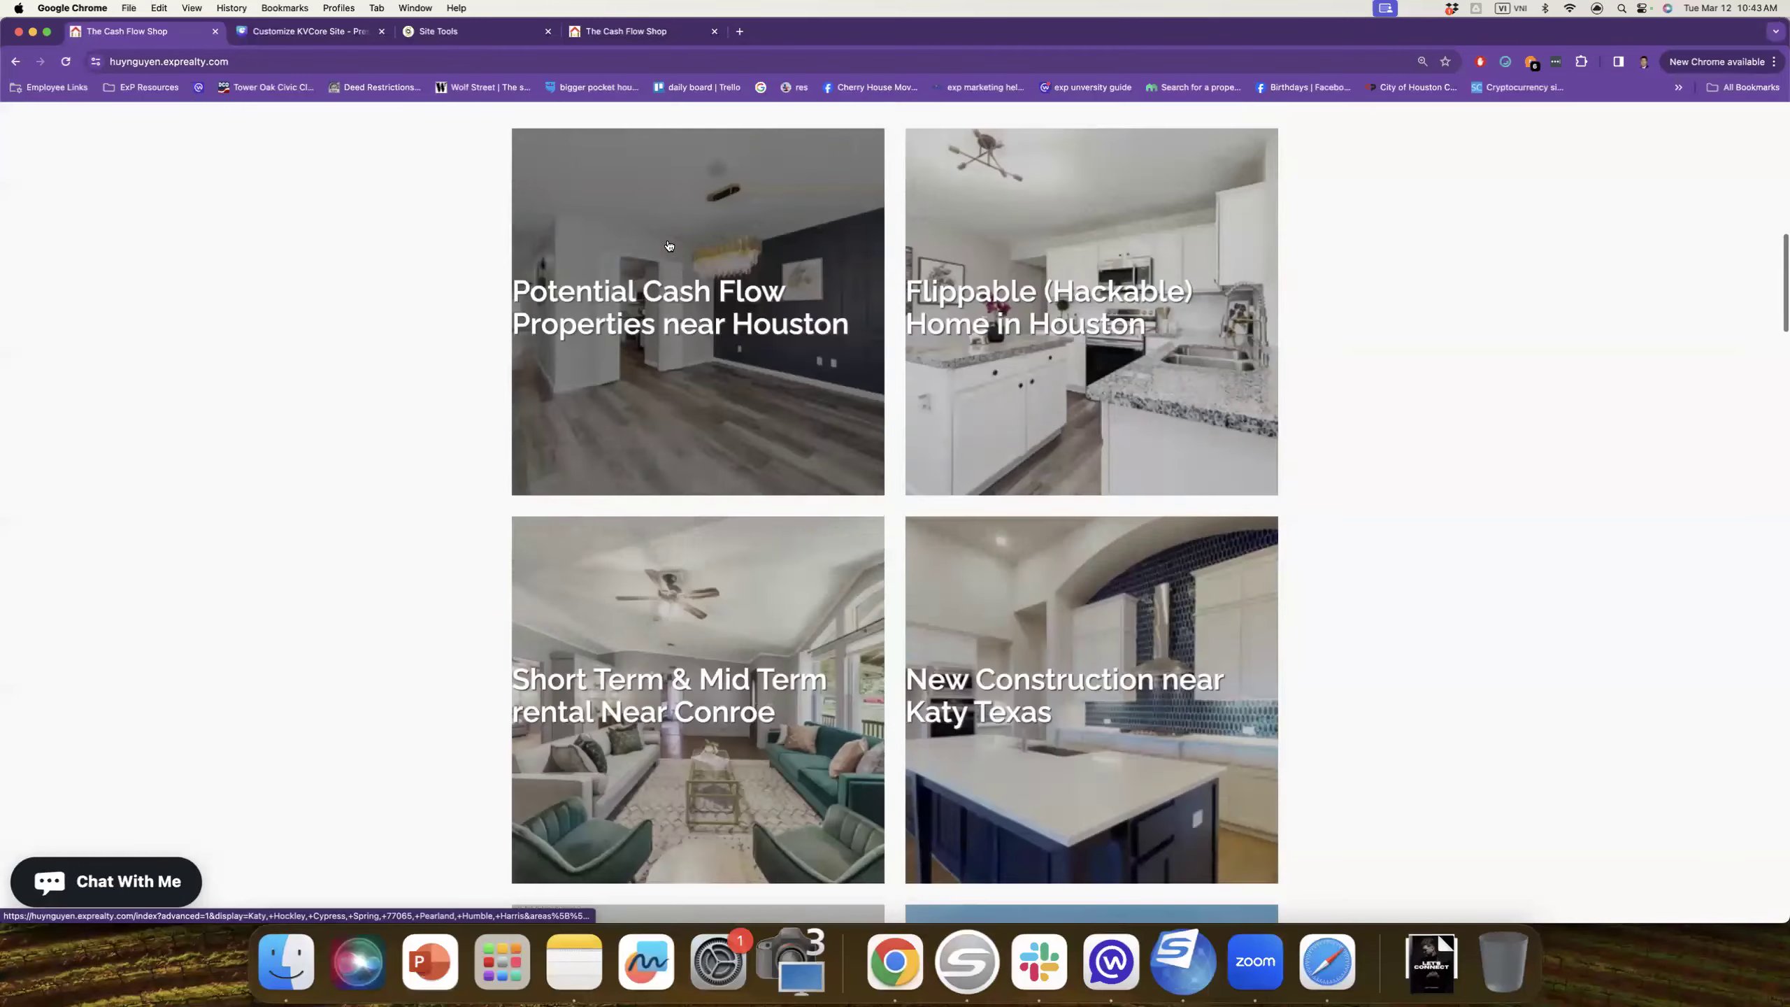
{"action": "scroll", "coordinate": [668, 245], "scroll_direction": "up", "scroll_amount": 4}
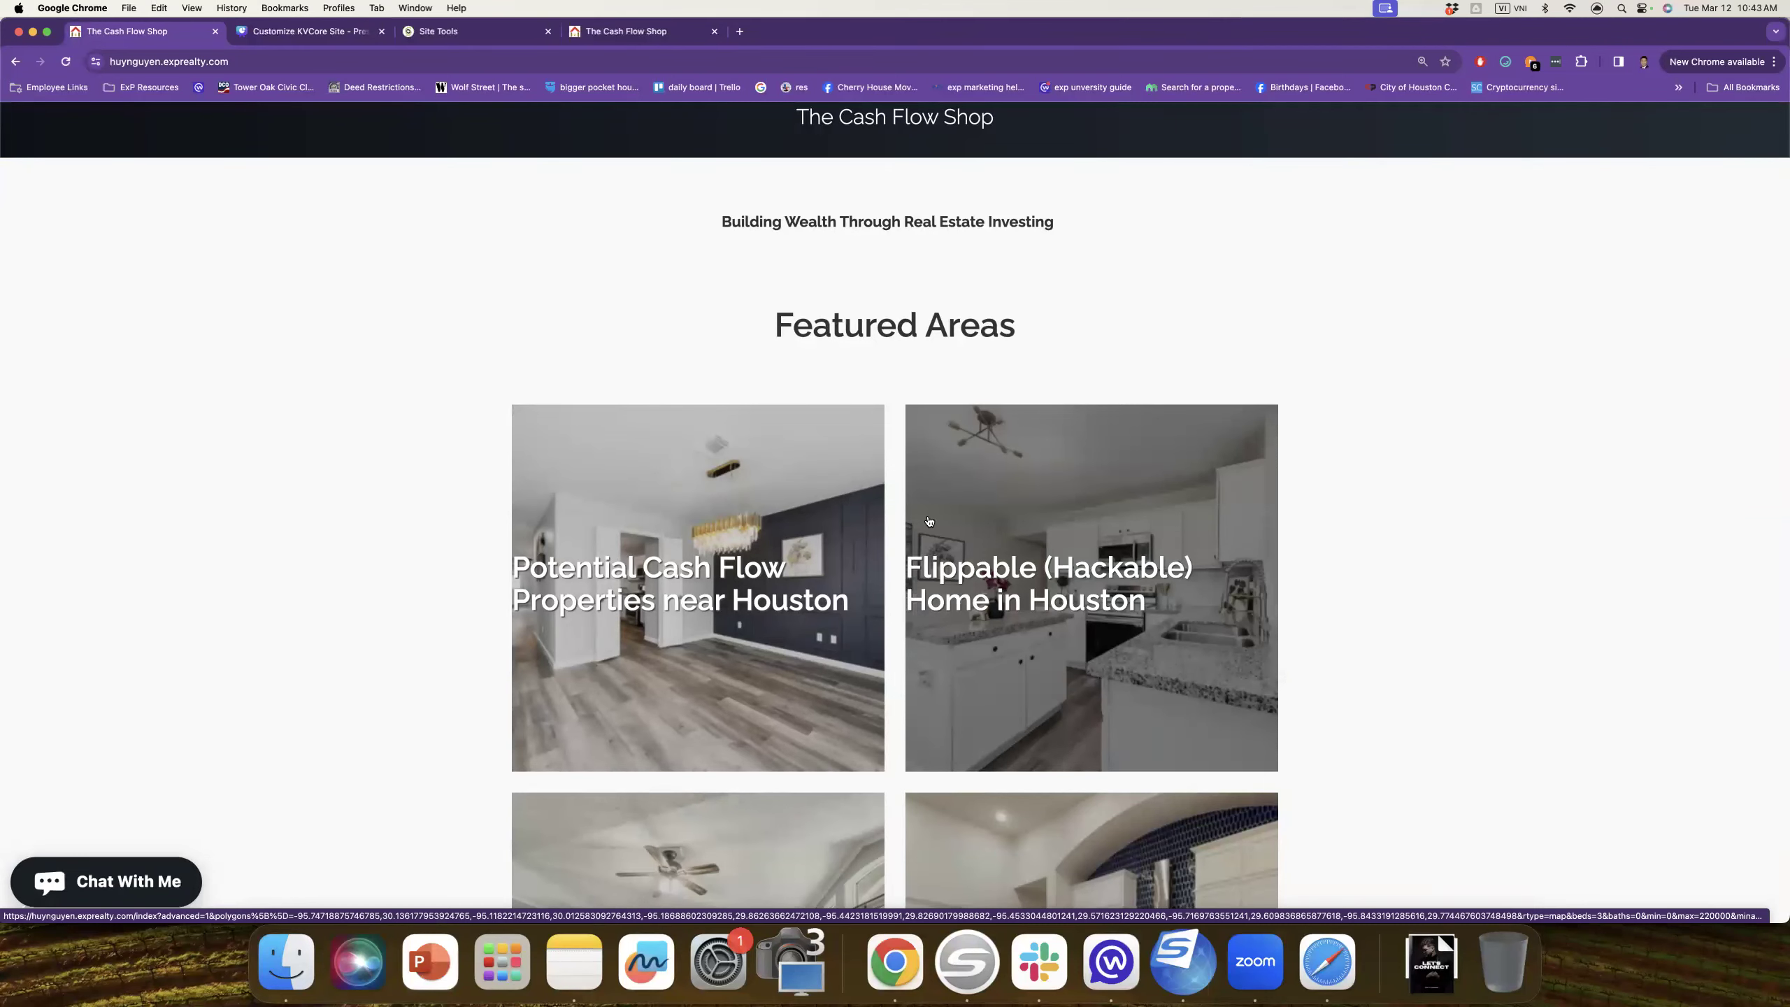
{"action": "scroll", "coordinate": [930, 525], "scroll_direction": "down", "scroll_amount": 4}
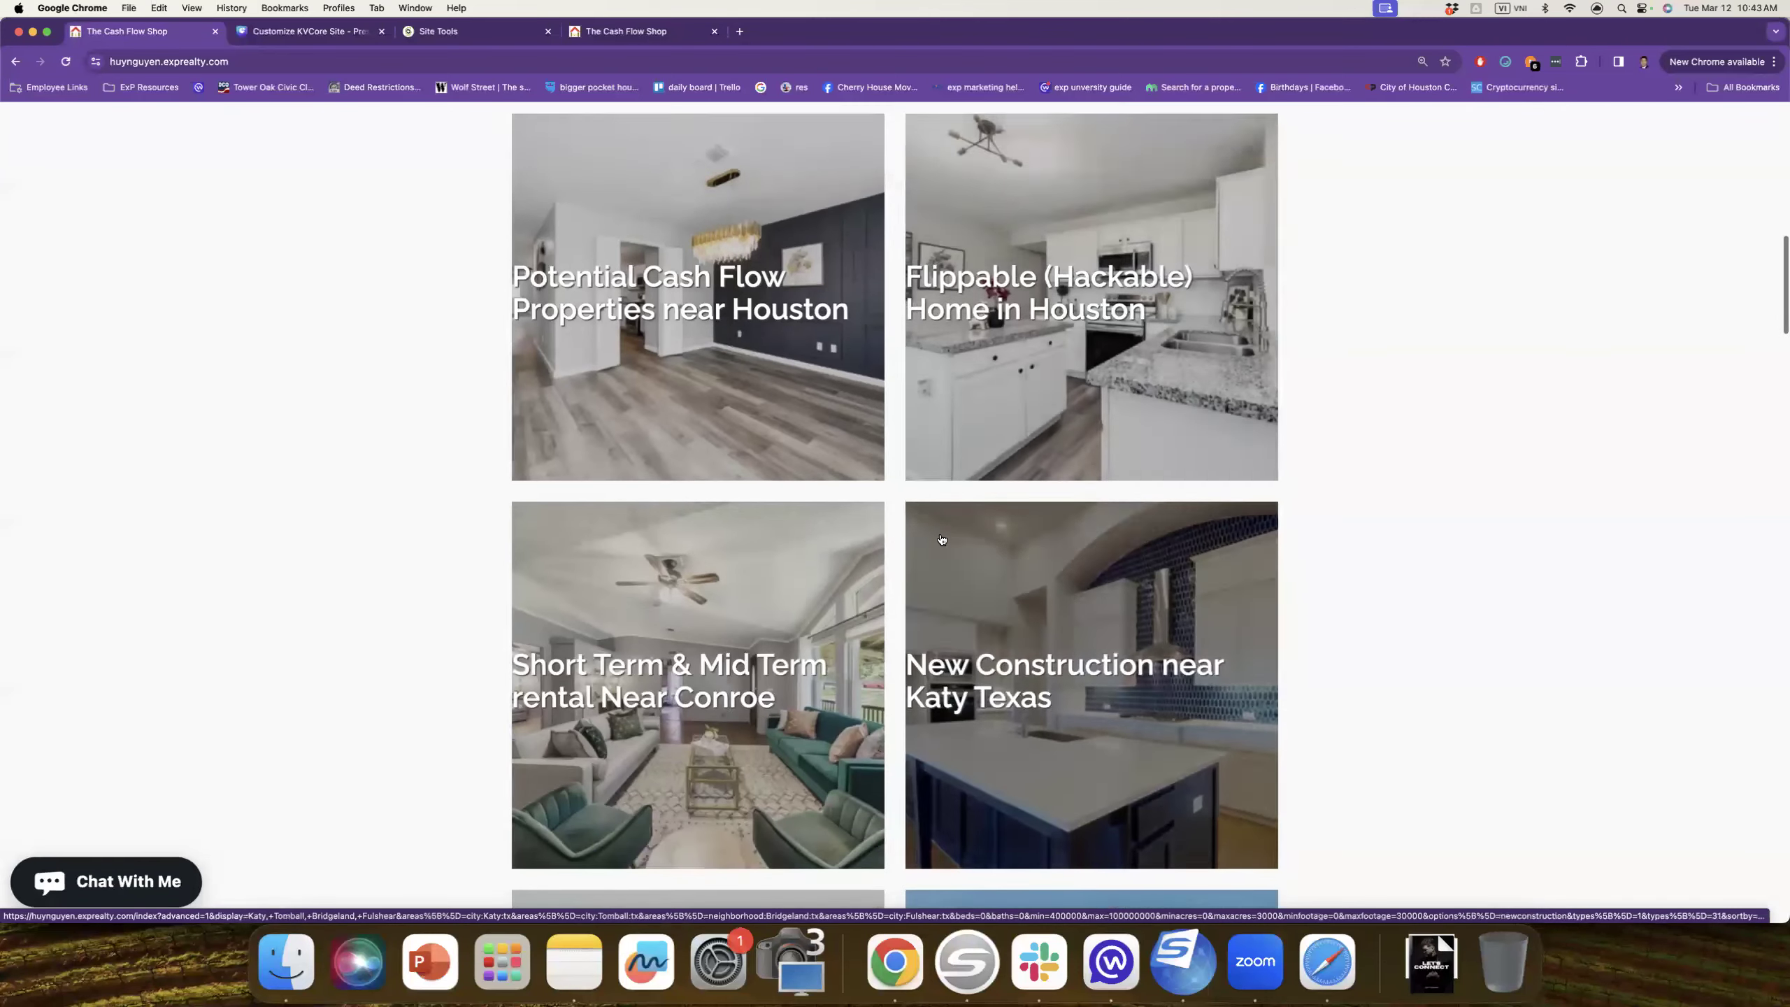
{"action": "scroll", "coordinate": [942, 539], "scroll_direction": "down", "scroll_amount": 6}
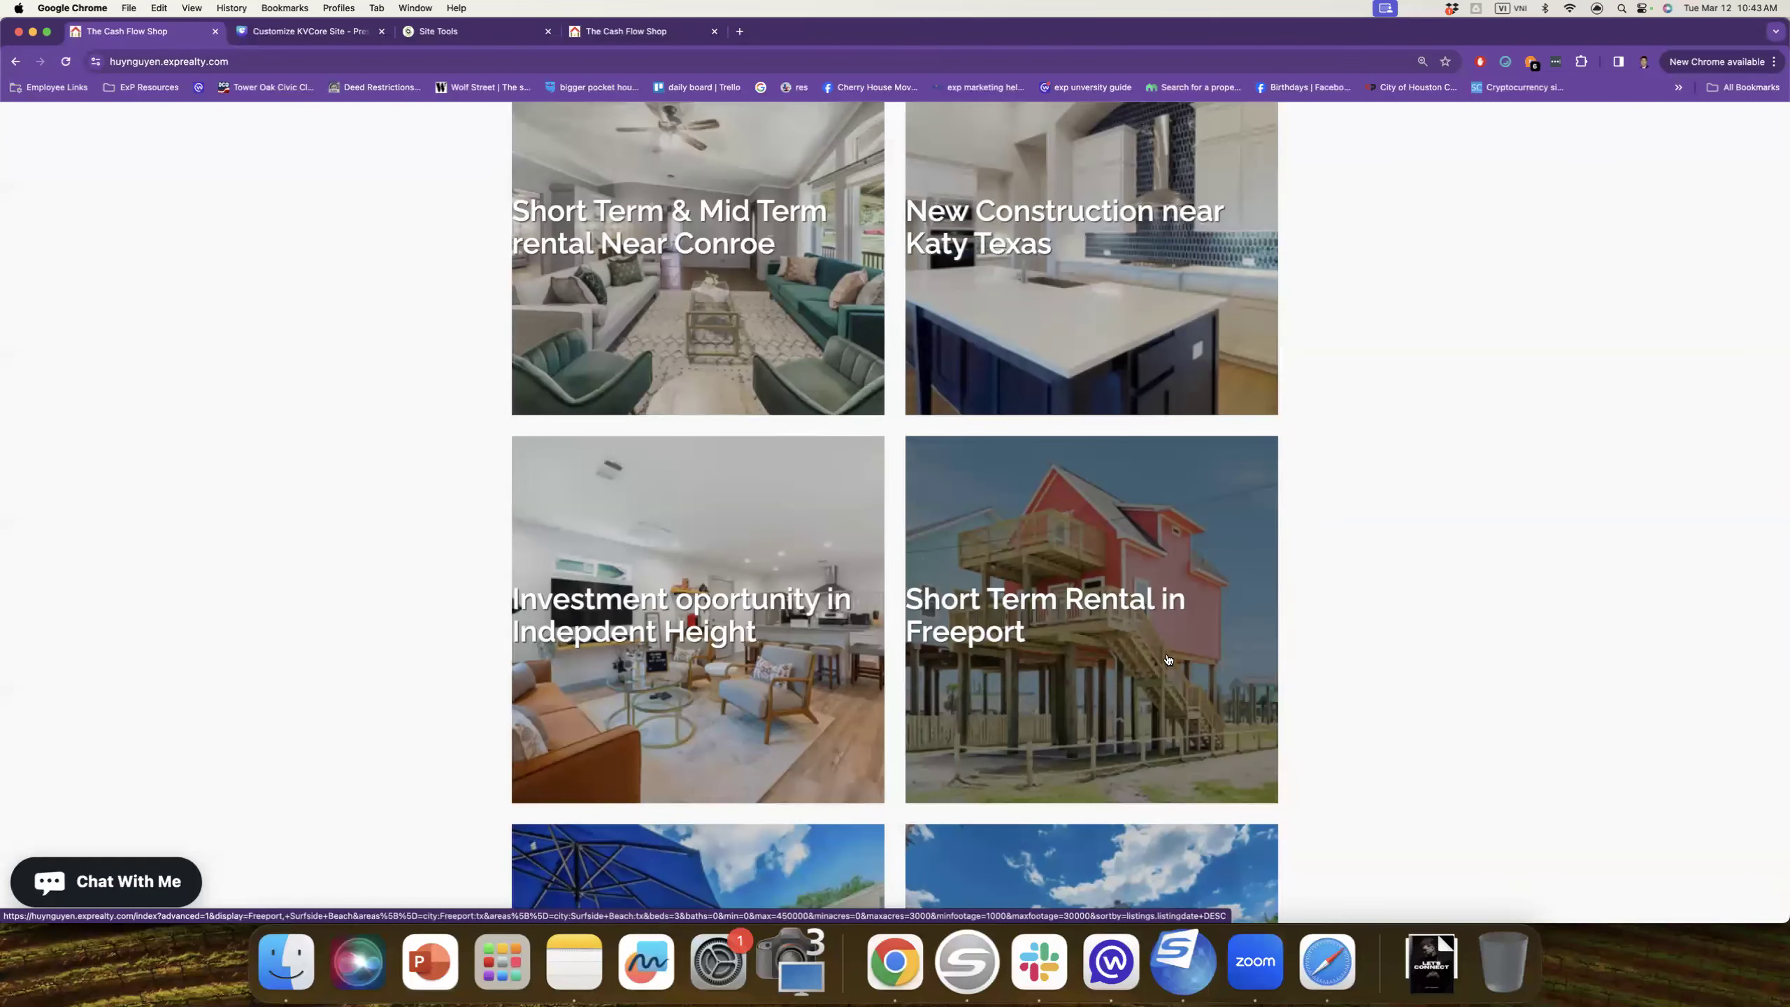
{"action": "left_click", "coordinate": [1096, 530]}
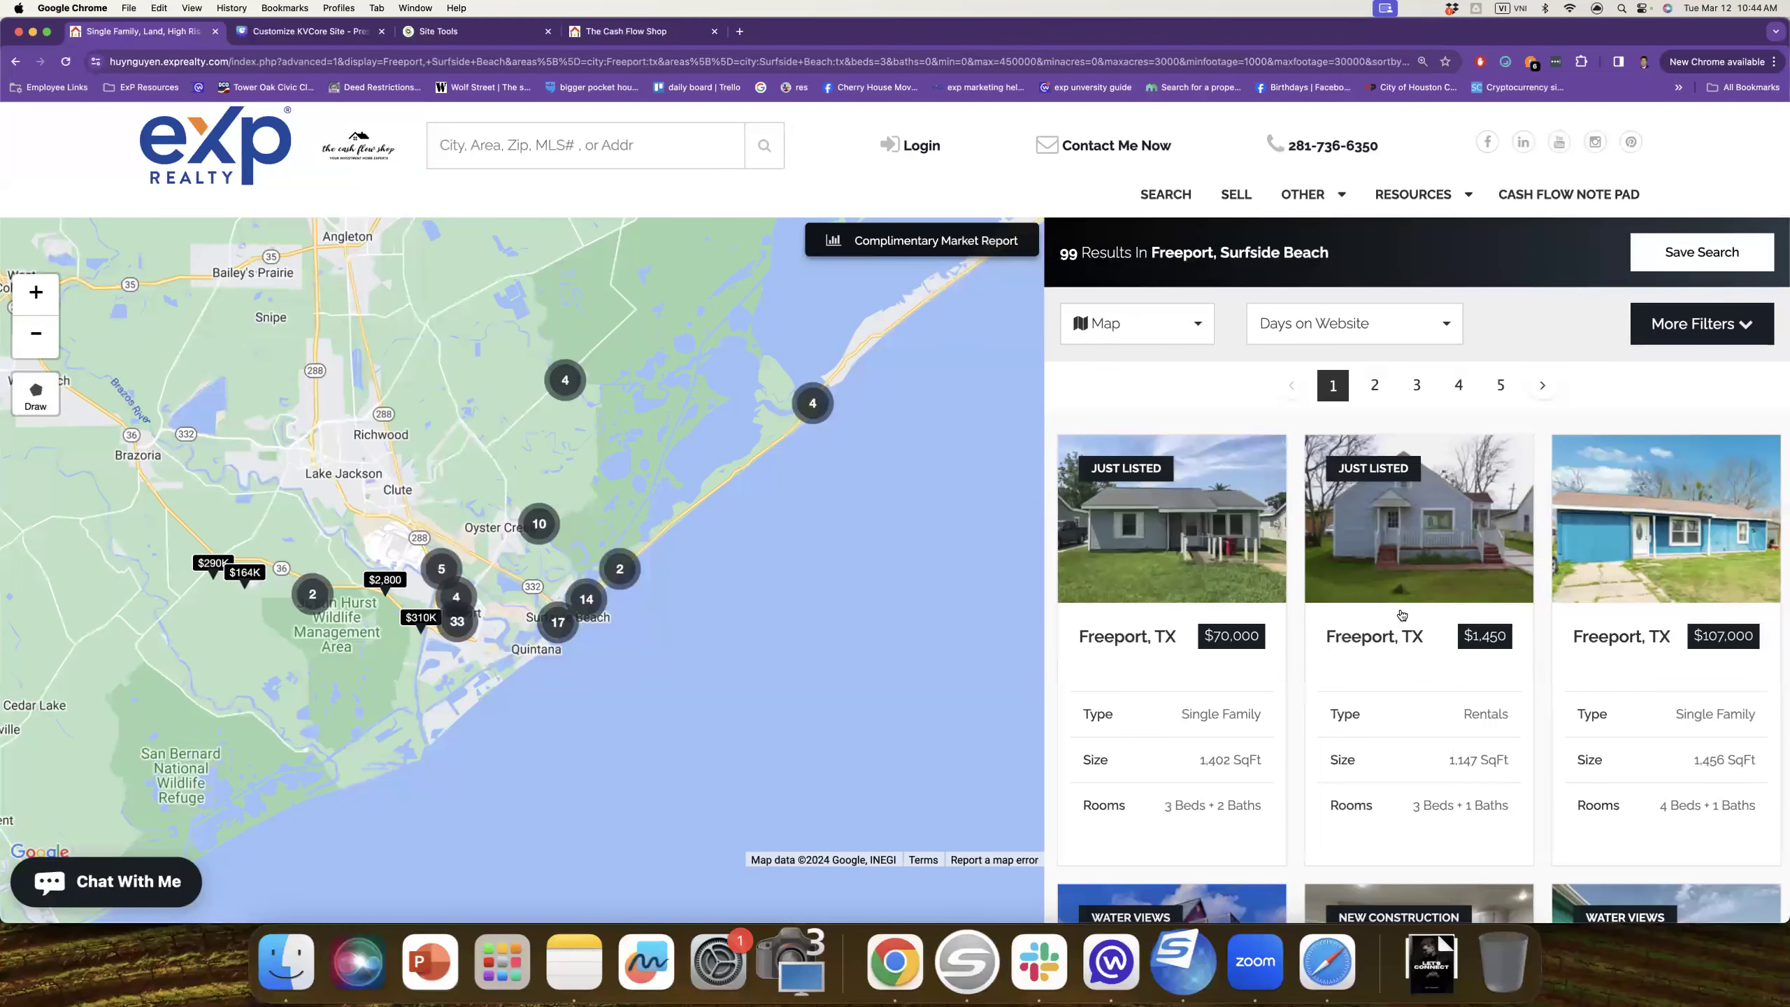
Step: Scan the Freeport results and open the $107,000 listing's details
{"action": "scroll", "coordinate": [1404, 616], "scroll_direction": "down", "scroll_amount": 1}
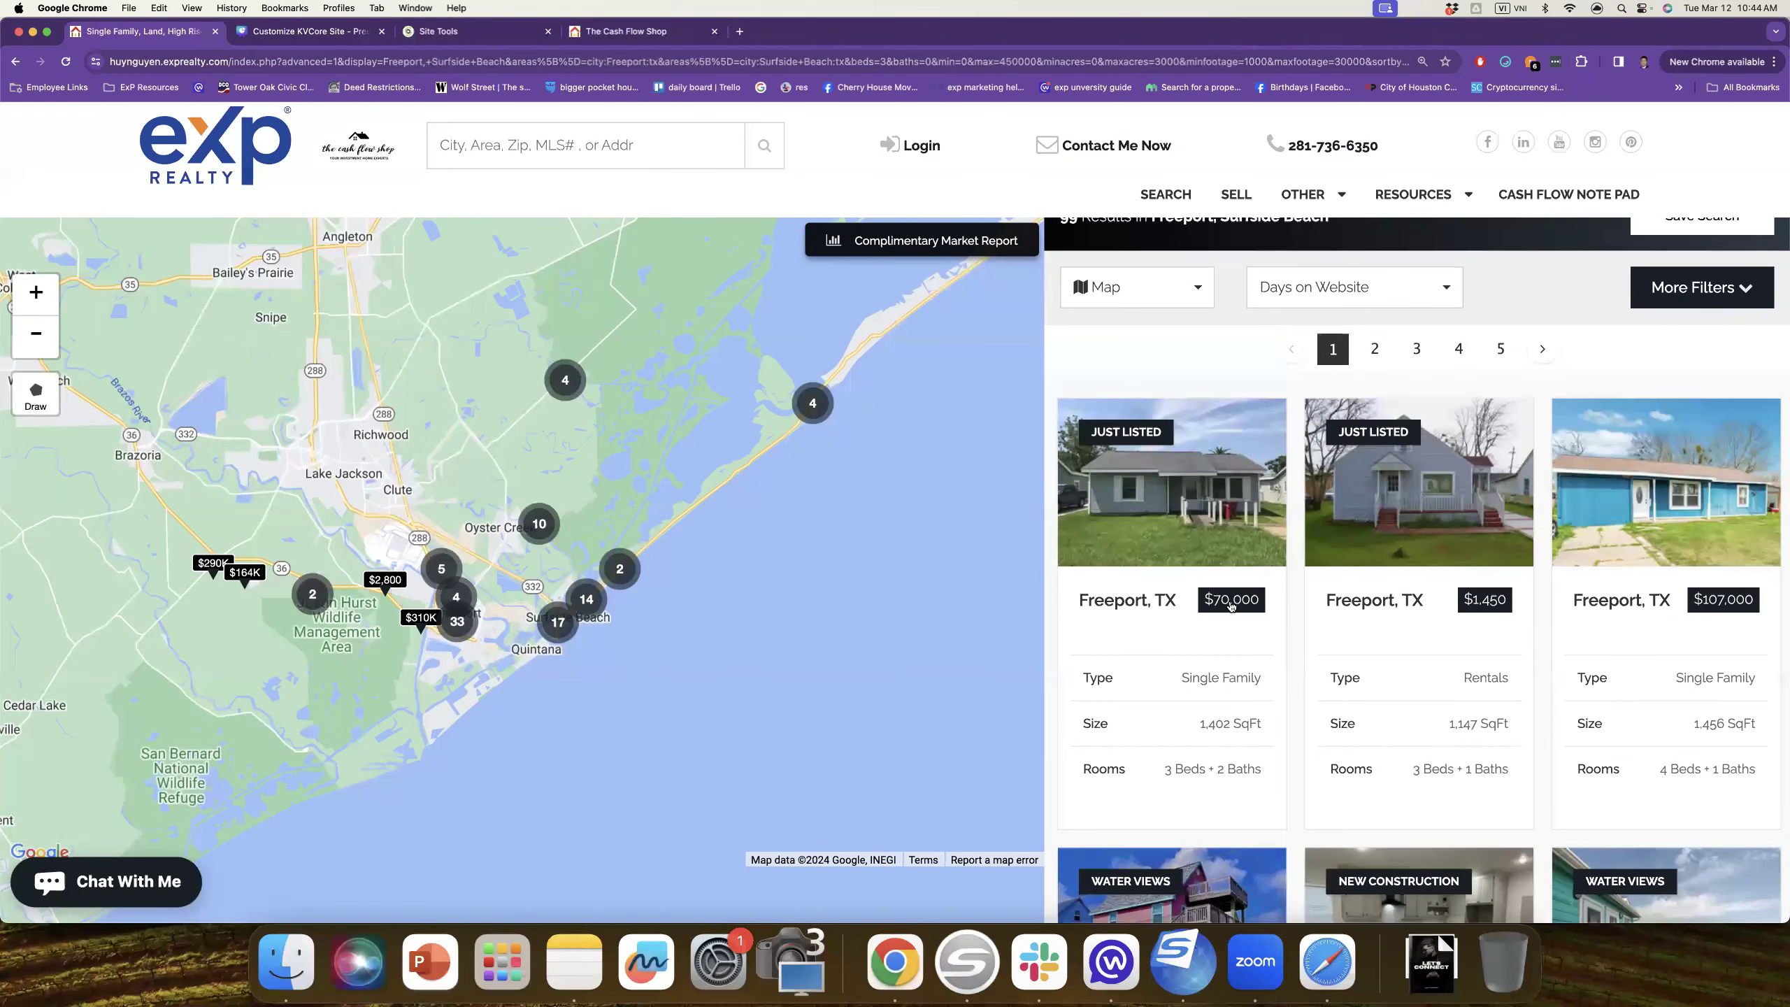
{"action": "mouse_move", "coordinate": [1237, 540]}
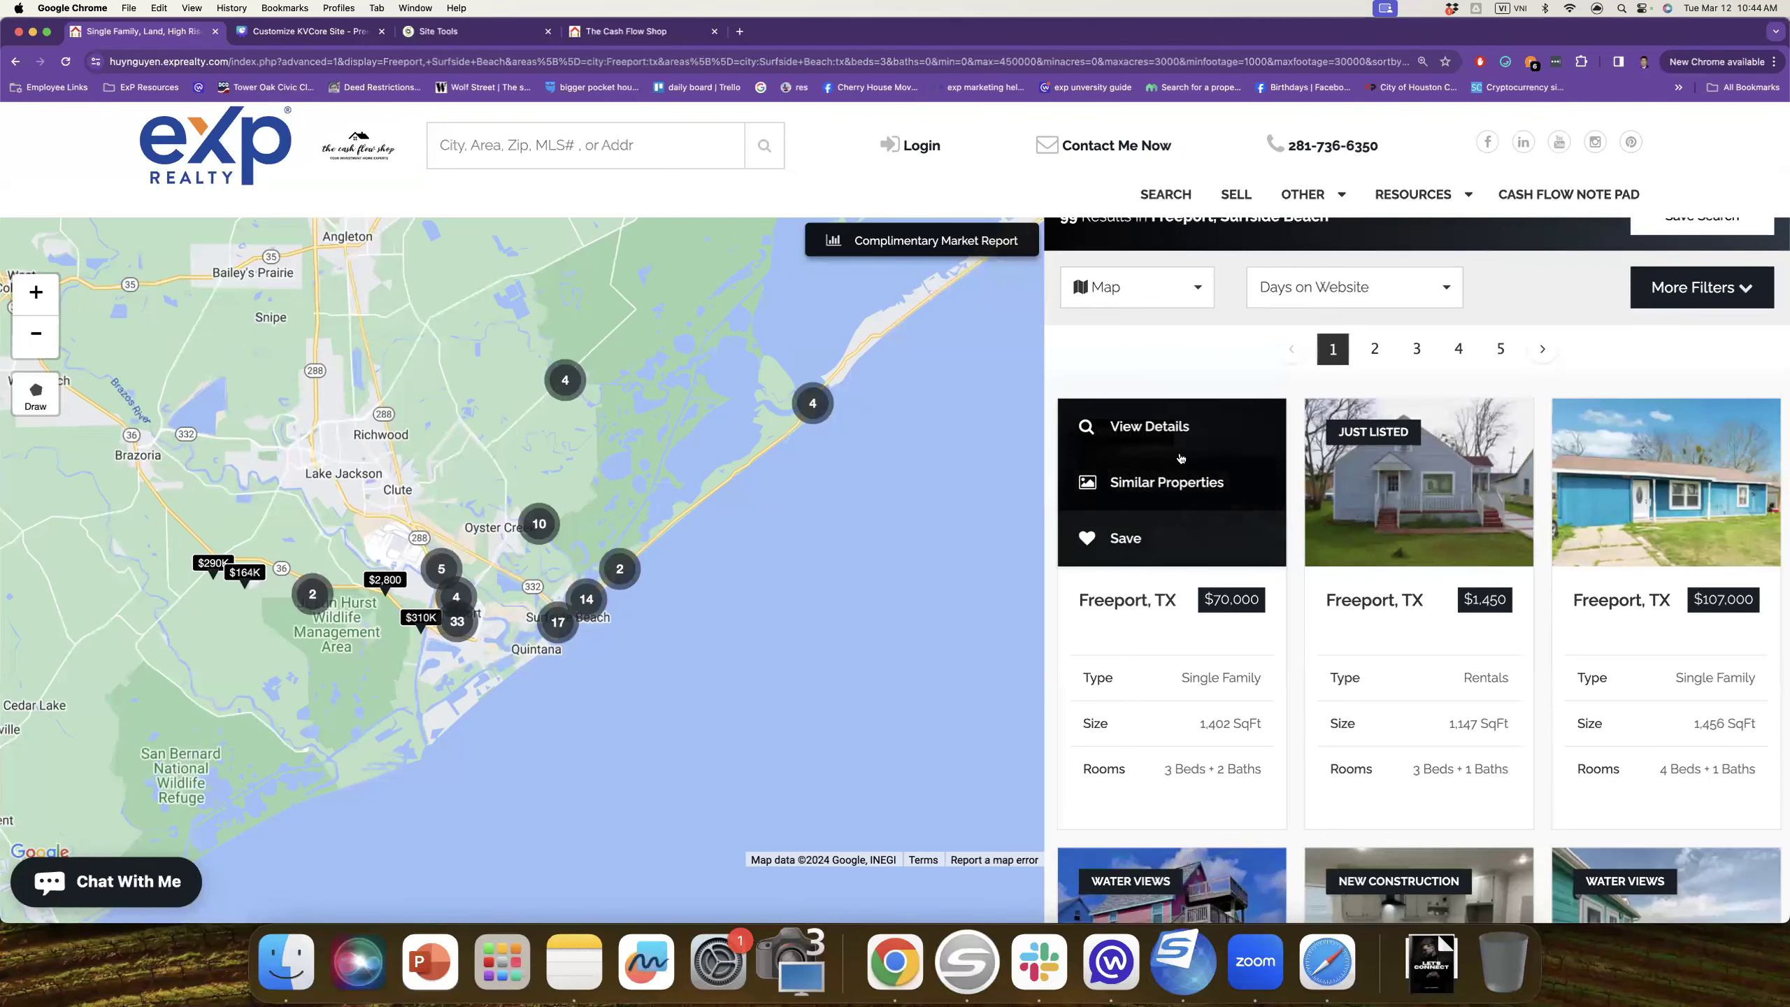
{"action": "scroll", "coordinate": [1261, 546], "scroll_direction": "down", "scroll_amount": 3}
{"action": "scroll", "coordinate": [1269, 544], "scroll_direction": "down", "scroll_amount": 2}
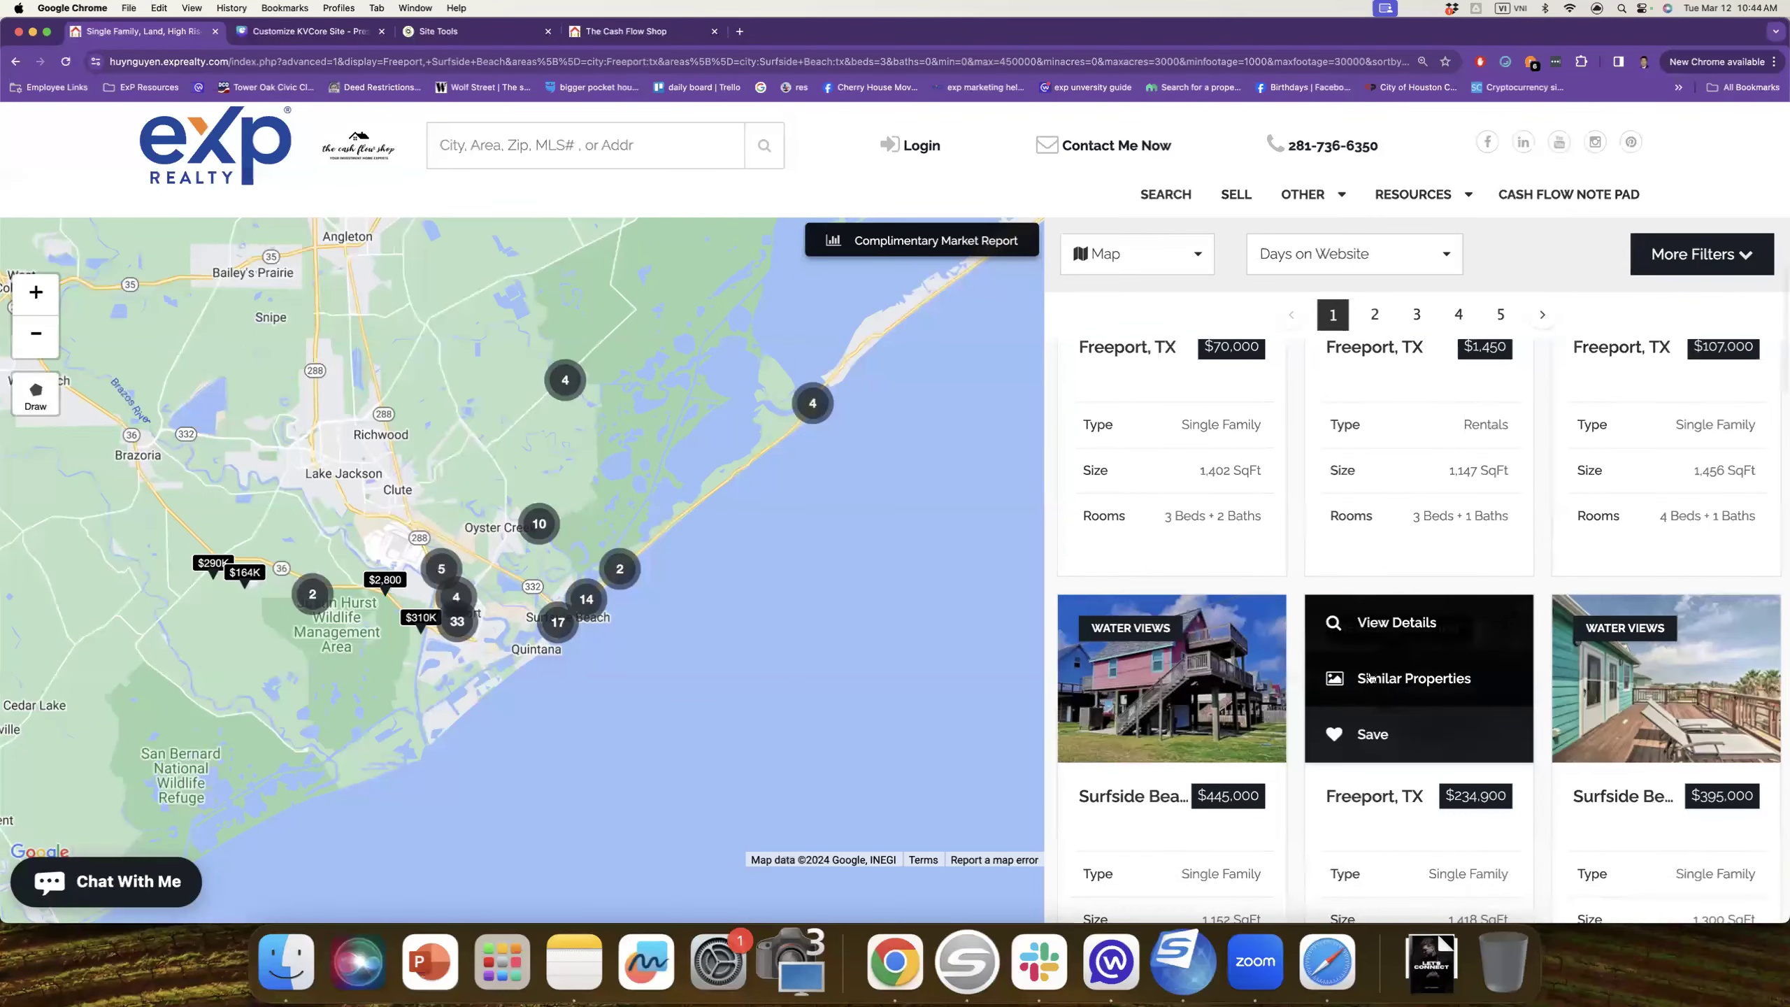
{"action": "mouse_move", "coordinate": [1160, 696]}
{"action": "scroll", "coordinate": [1660, 565], "scroll_direction": "up", "scroll_amount": 4}
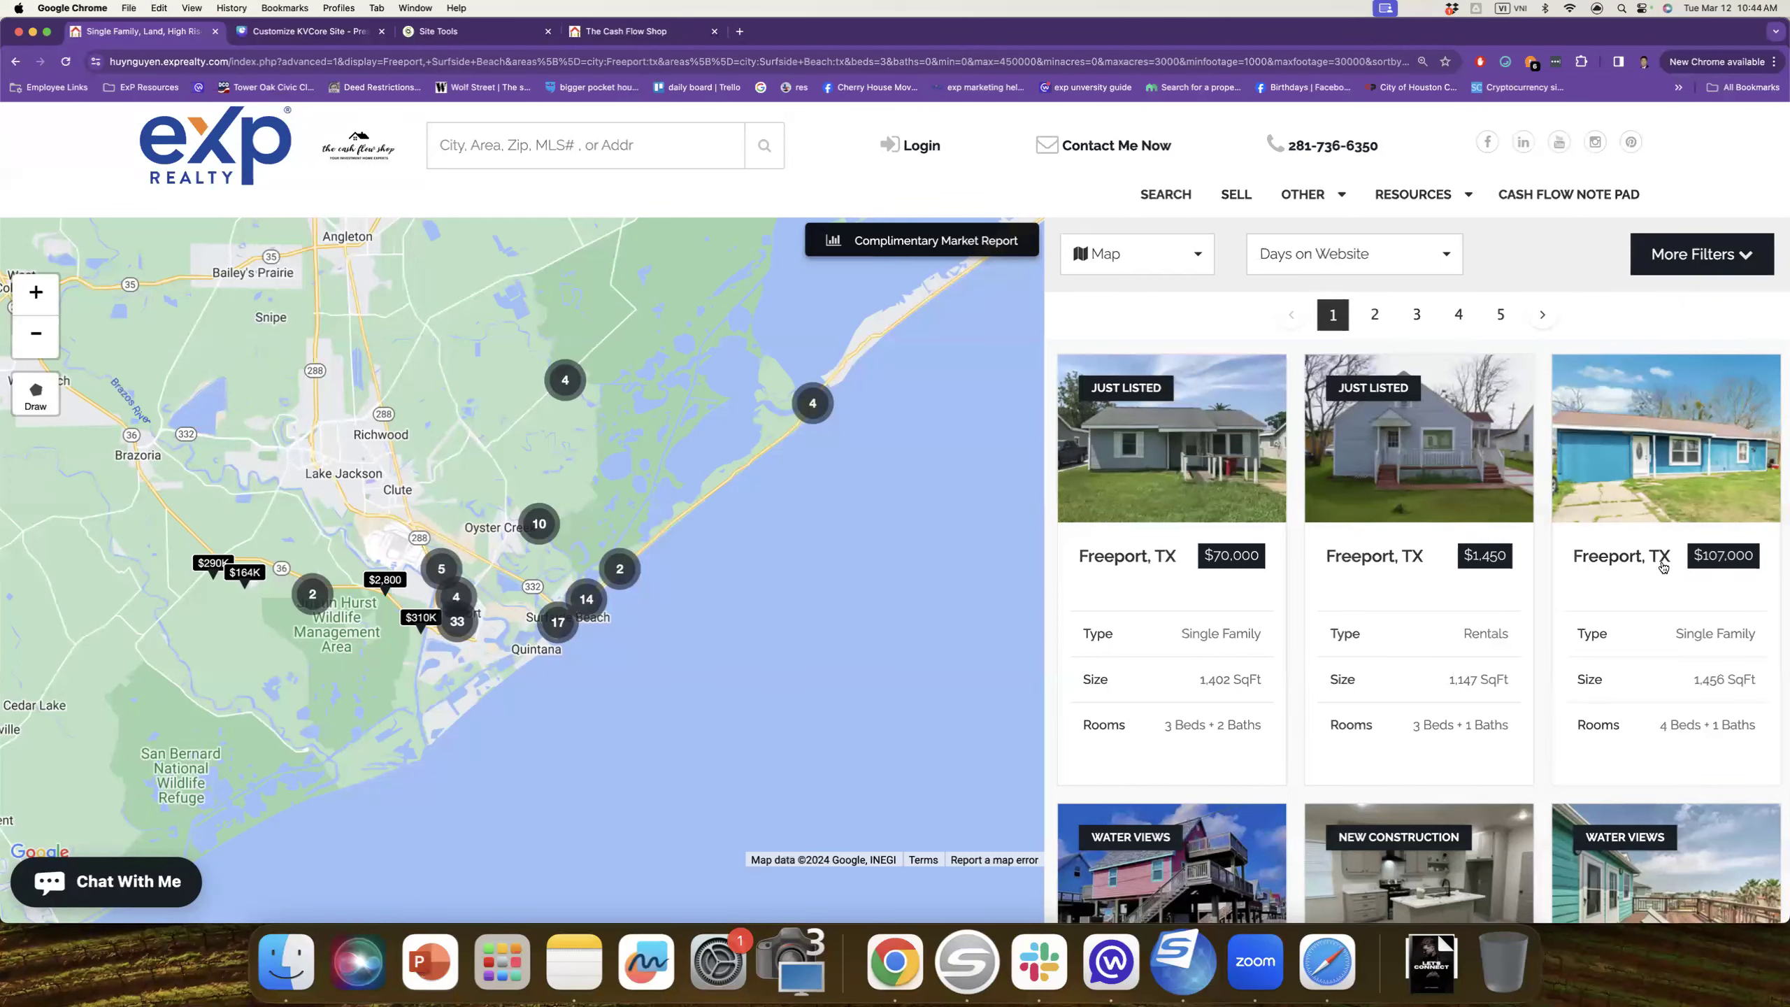
{"action": "mouse_move", "coordinate": [1678, 458]}
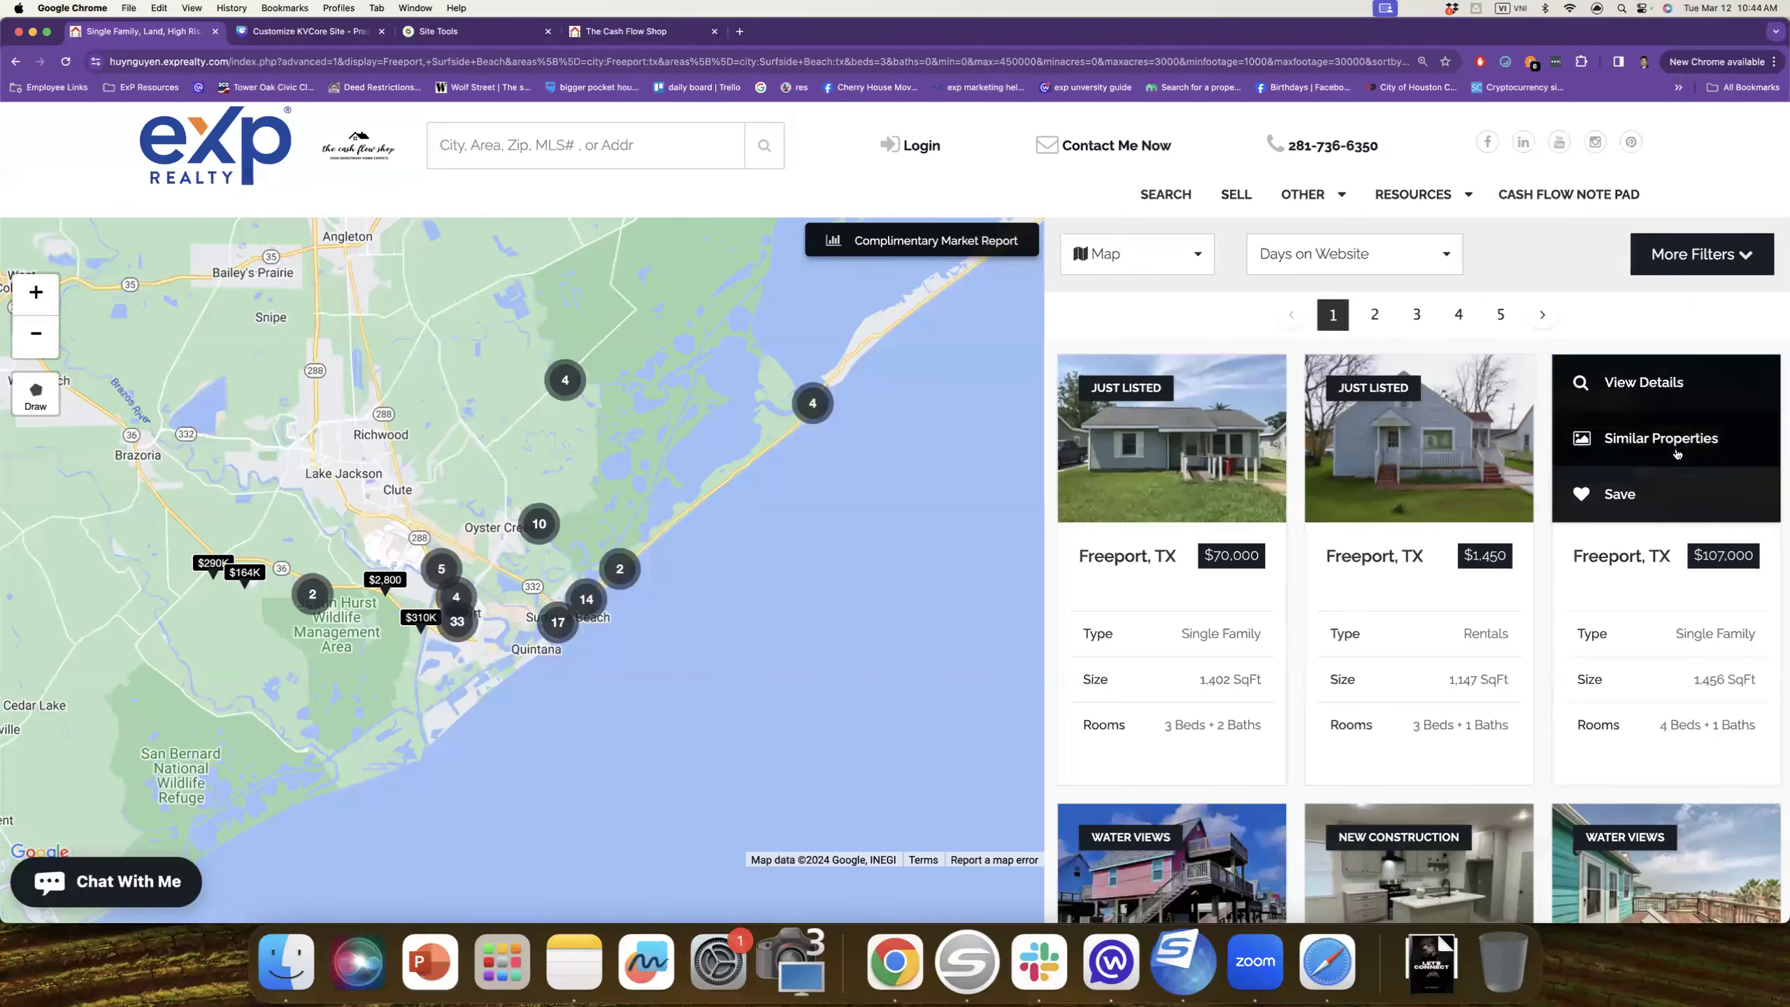
{"action": "left_click", "coordinate": [1678, 393]}
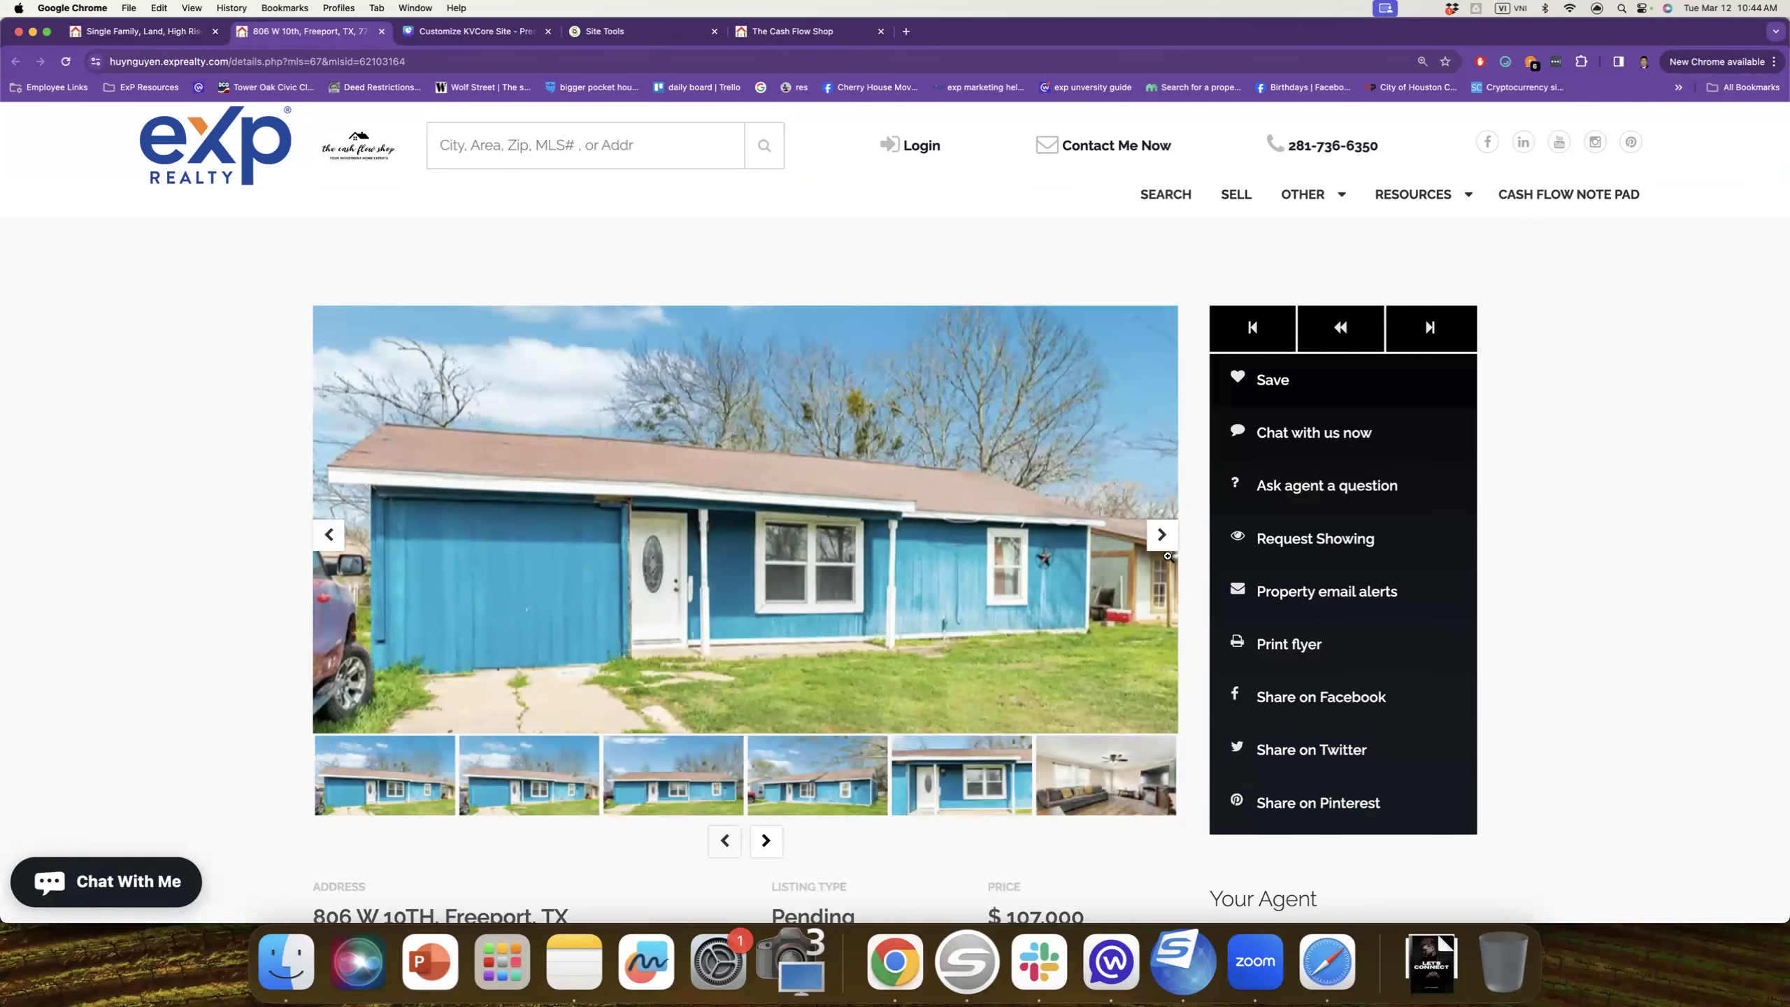
Step: Flip through the $107,000 home's gallery photos, glancing back at the search results tab
{"action": "left_click", "coordinate": [1166, 549]}
{"action": "left_click", "coordinate": [1161, 536]}
{"action": "left_click", "coordinate": [1161, 536]}
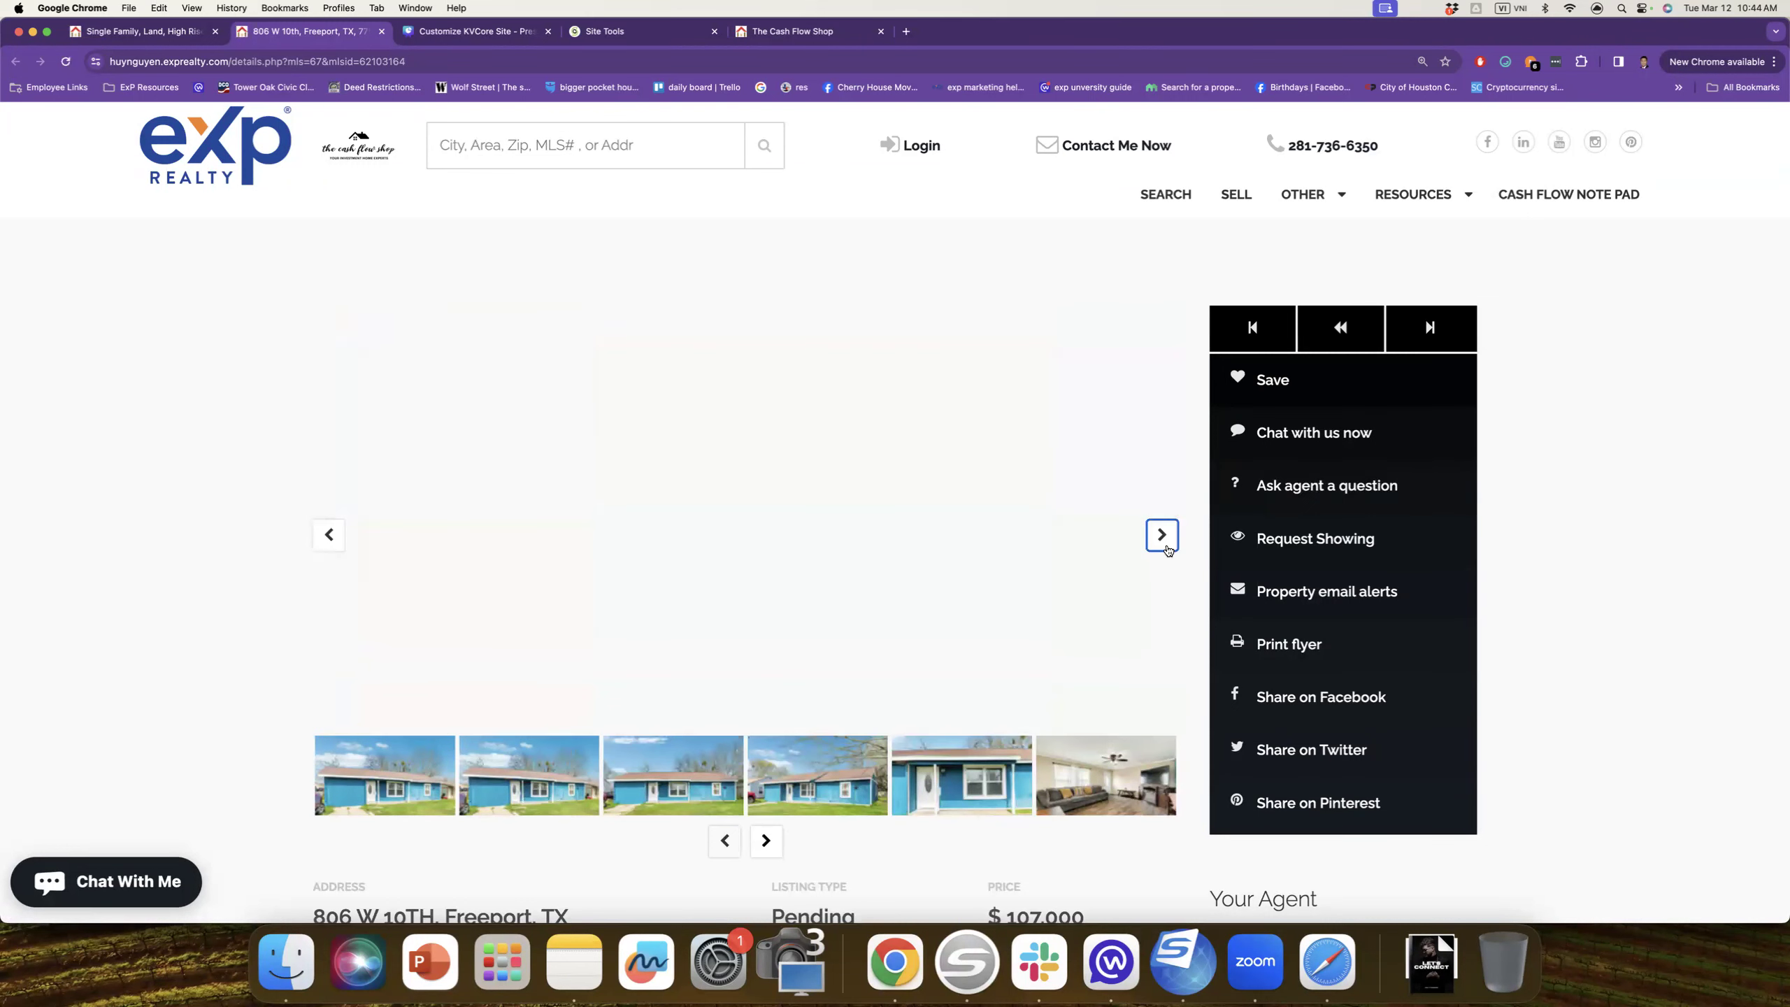
{"action": "left_click", "coordinate": [157, 32]}
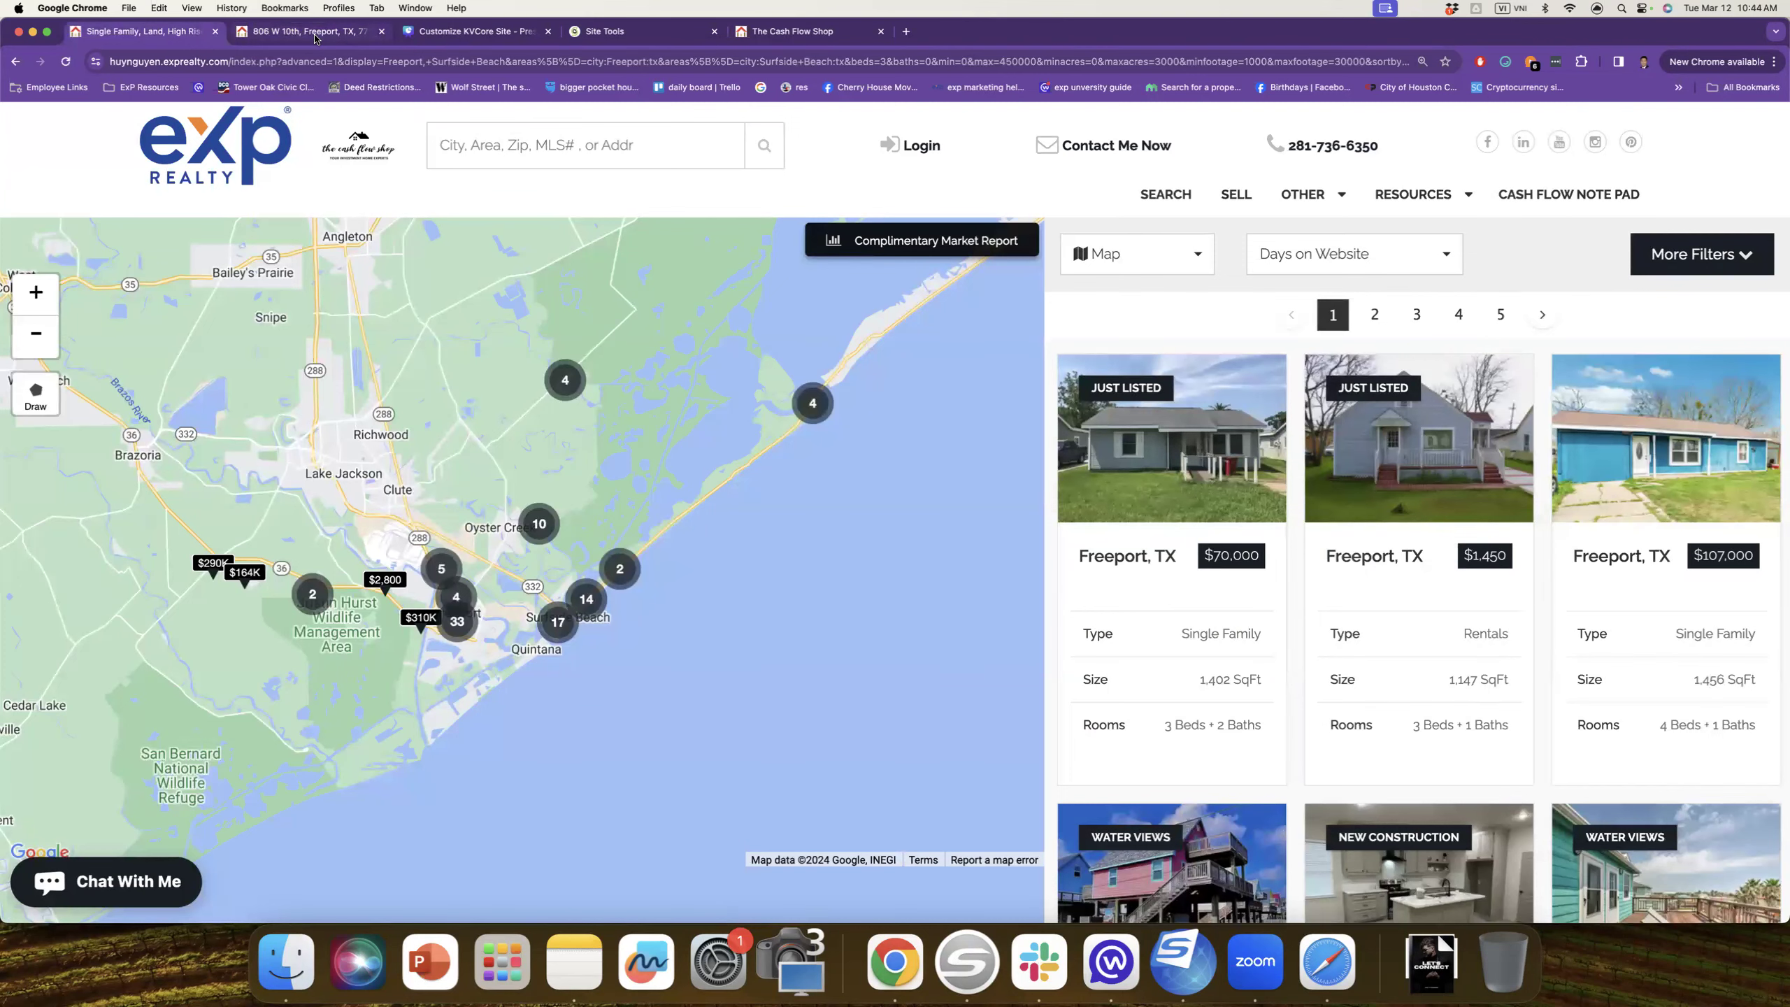
{"action": "left_click", "coordinate": [353, 32]}
{"action": "left_click", "coordinate": [267, 60]}
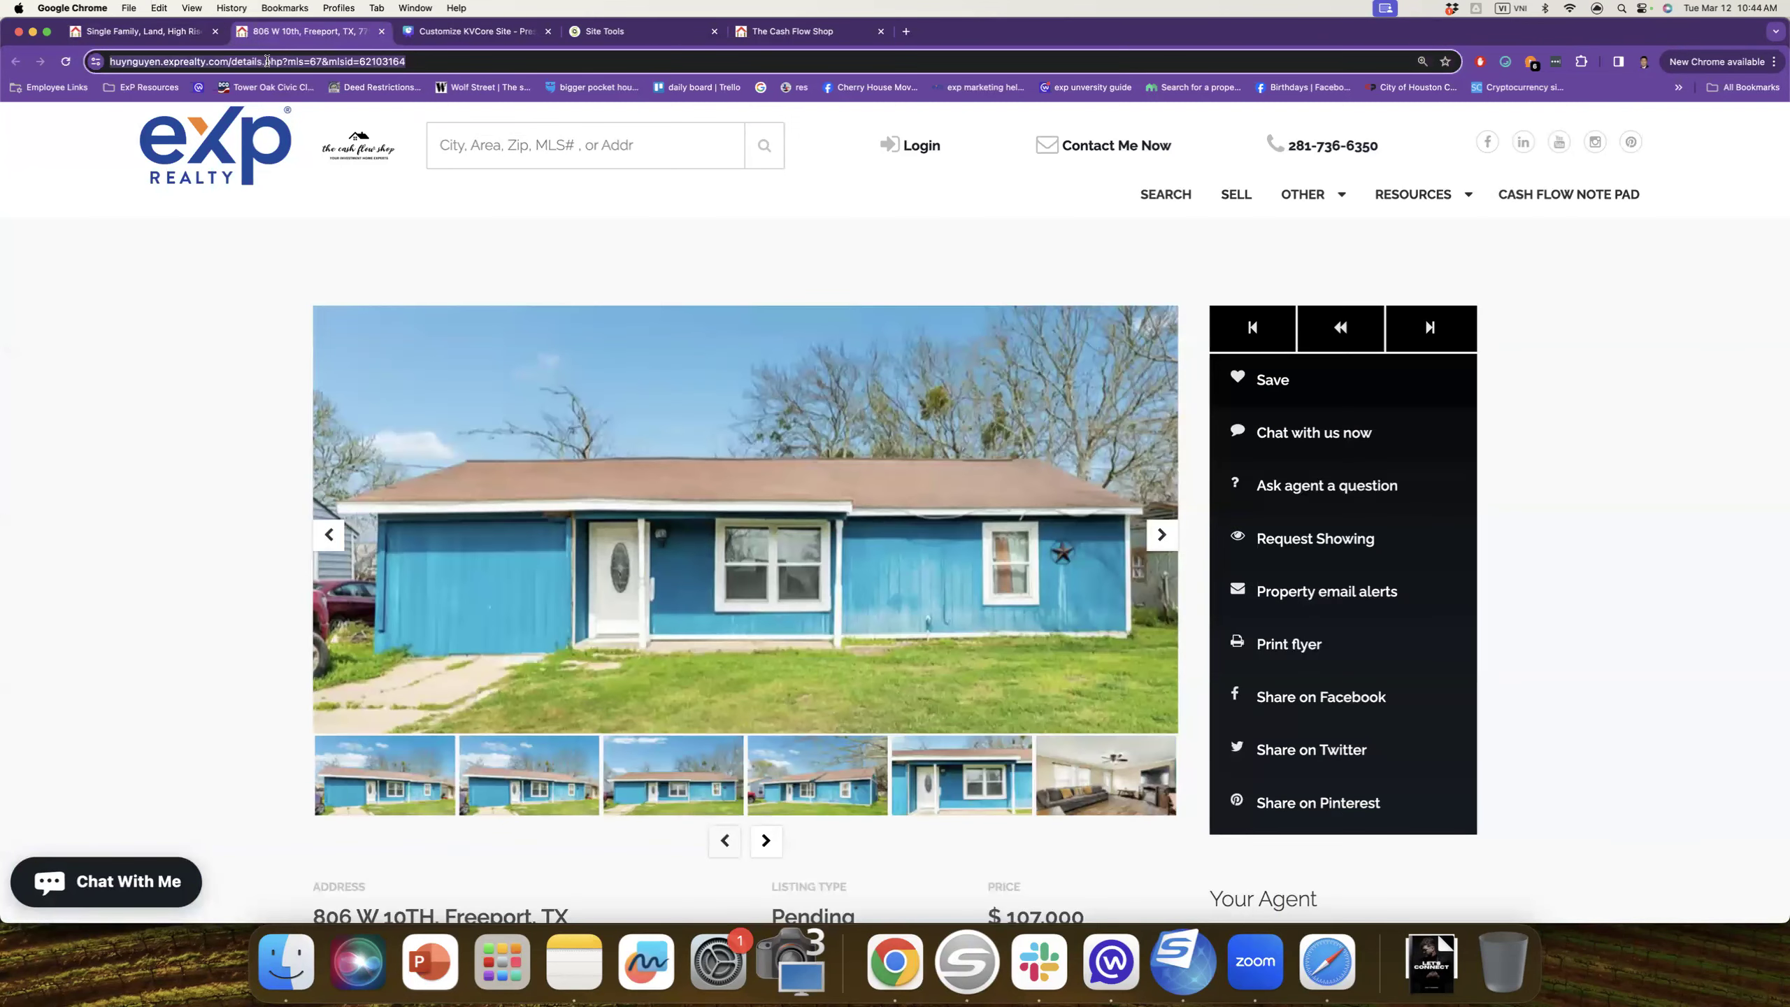
Step: Load kvcore.com and open Web & IDX's Website Manager
{"action": "type", "text": "kvcore.com"}
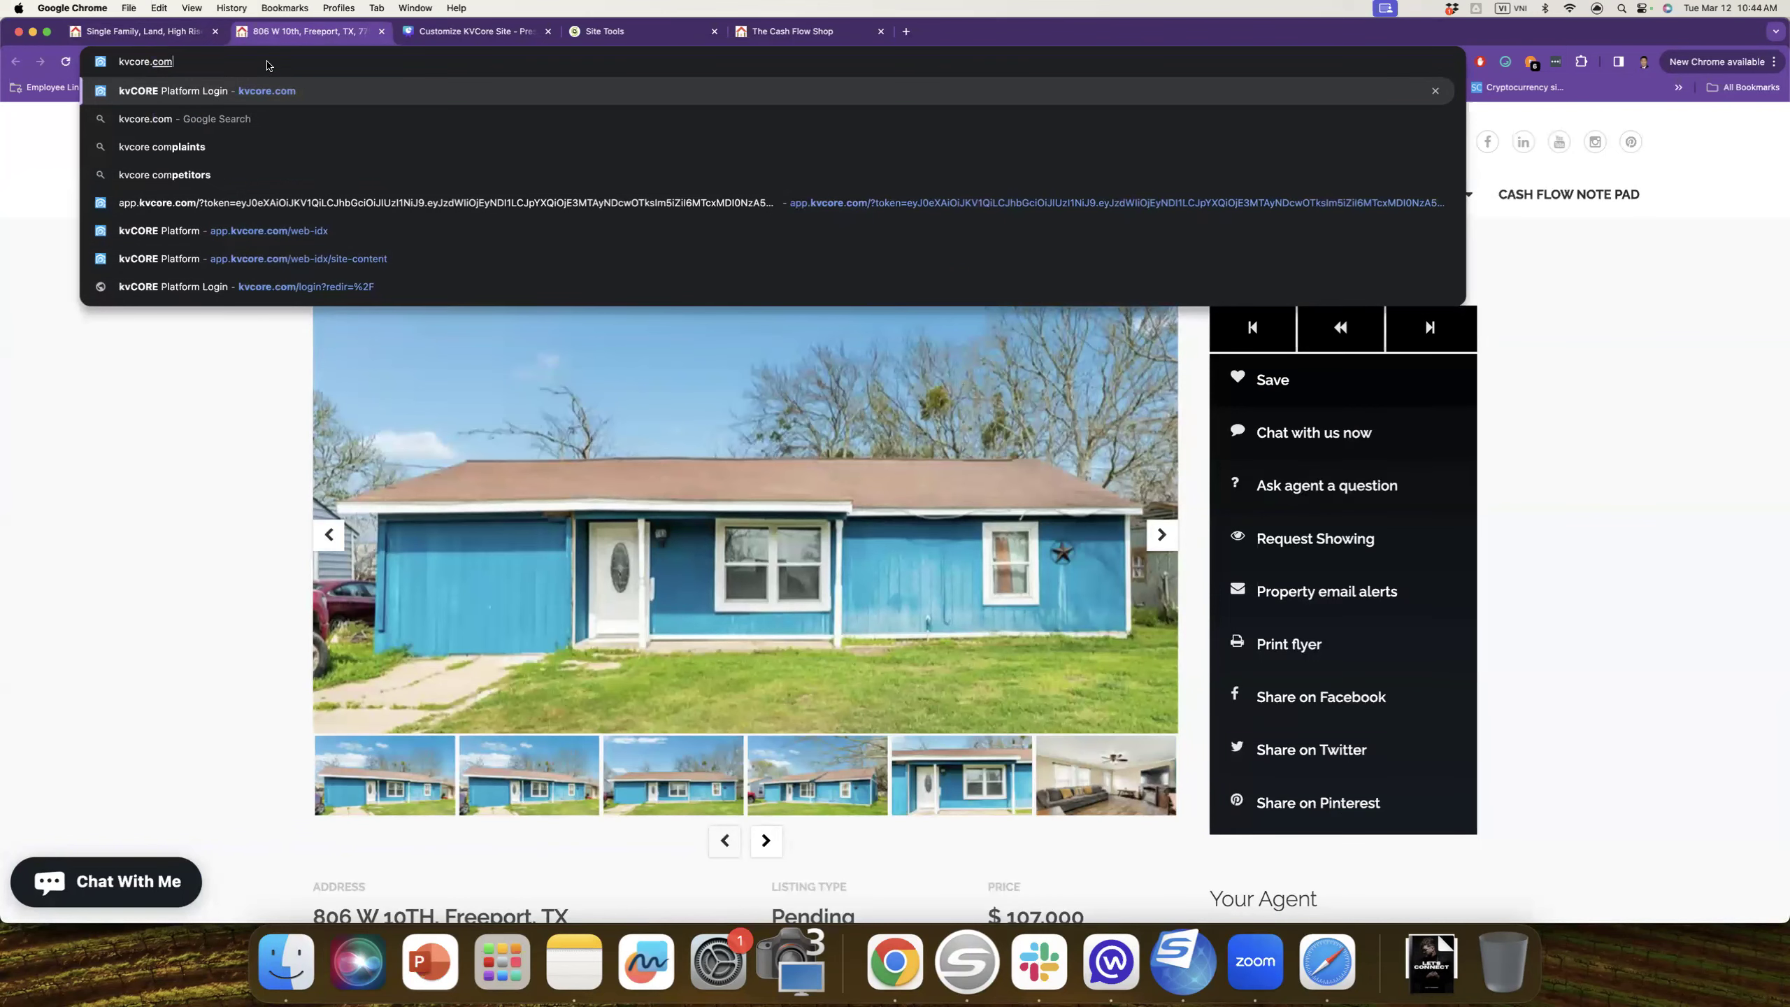
{"action": "key", "text": "Return"}
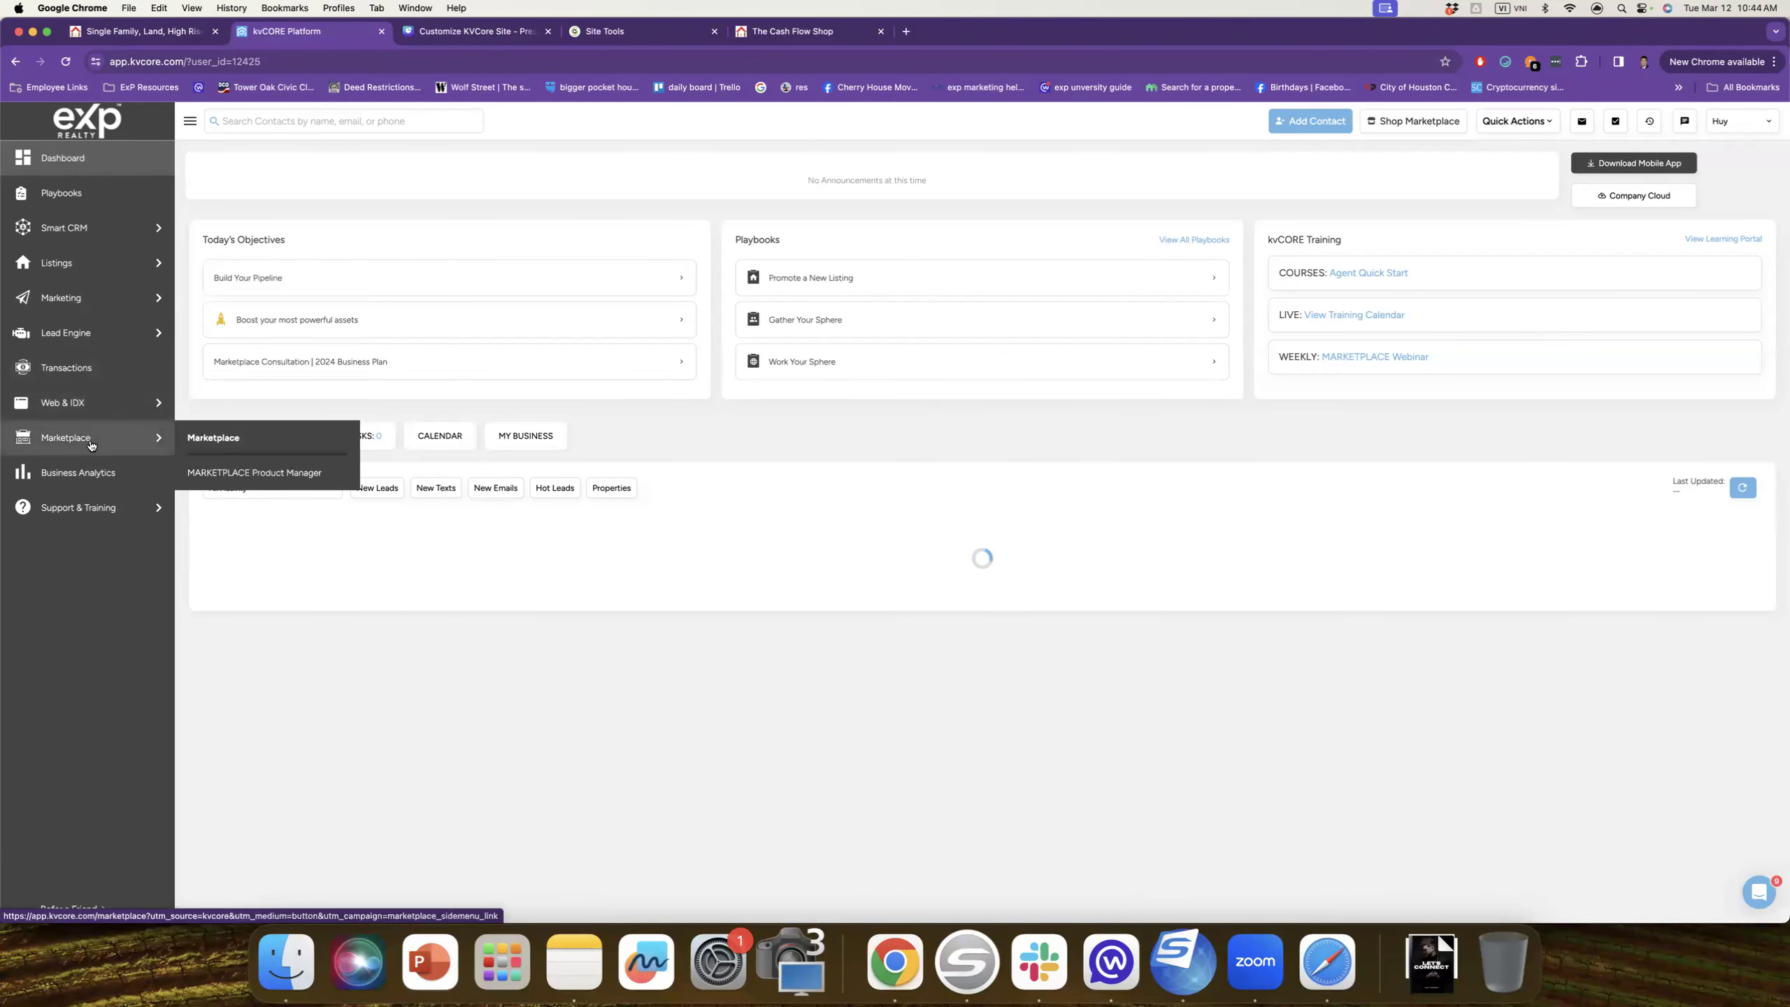
{"action": "mouse_move", "coordinate": [84, 302]}
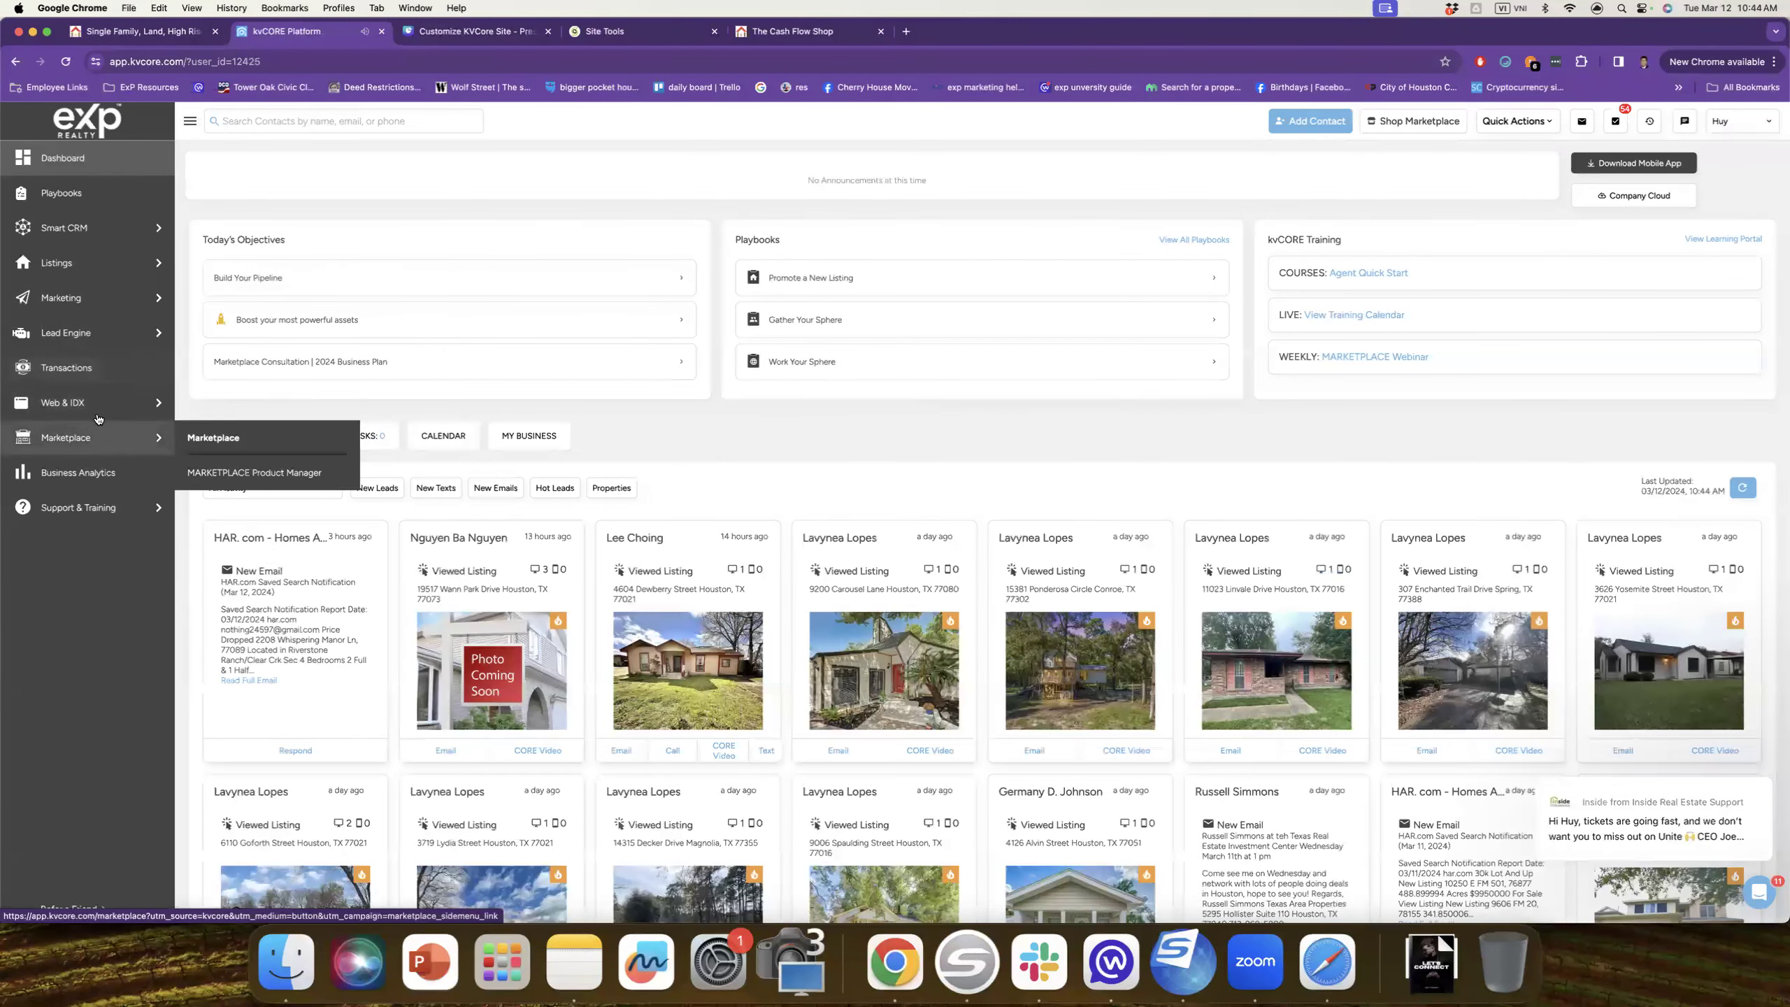
{"action": "mouse_move", "coordinate": [87, 413]}
{"action": "left_click", "coordinate": [238, 404]}
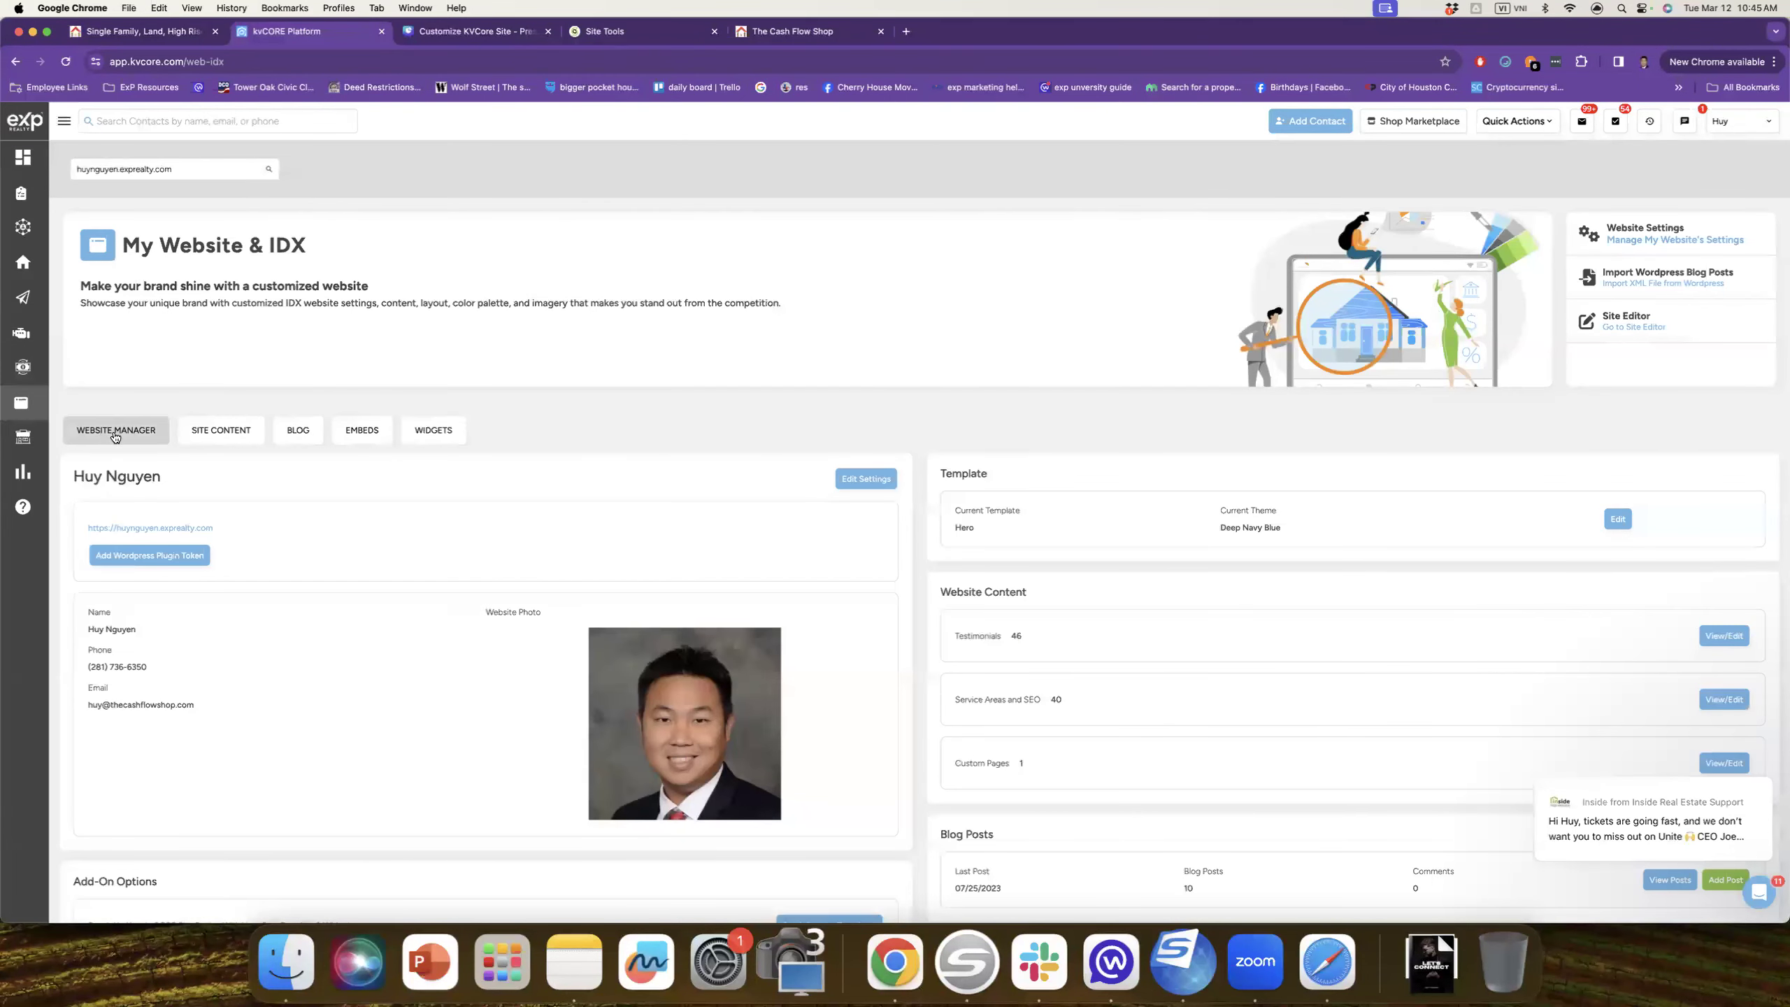
Step: Step through Site Content, Blog and Embeds, settling on the homepage Widgets list
{"action": "left_click", "coordinate": [221, 435]}
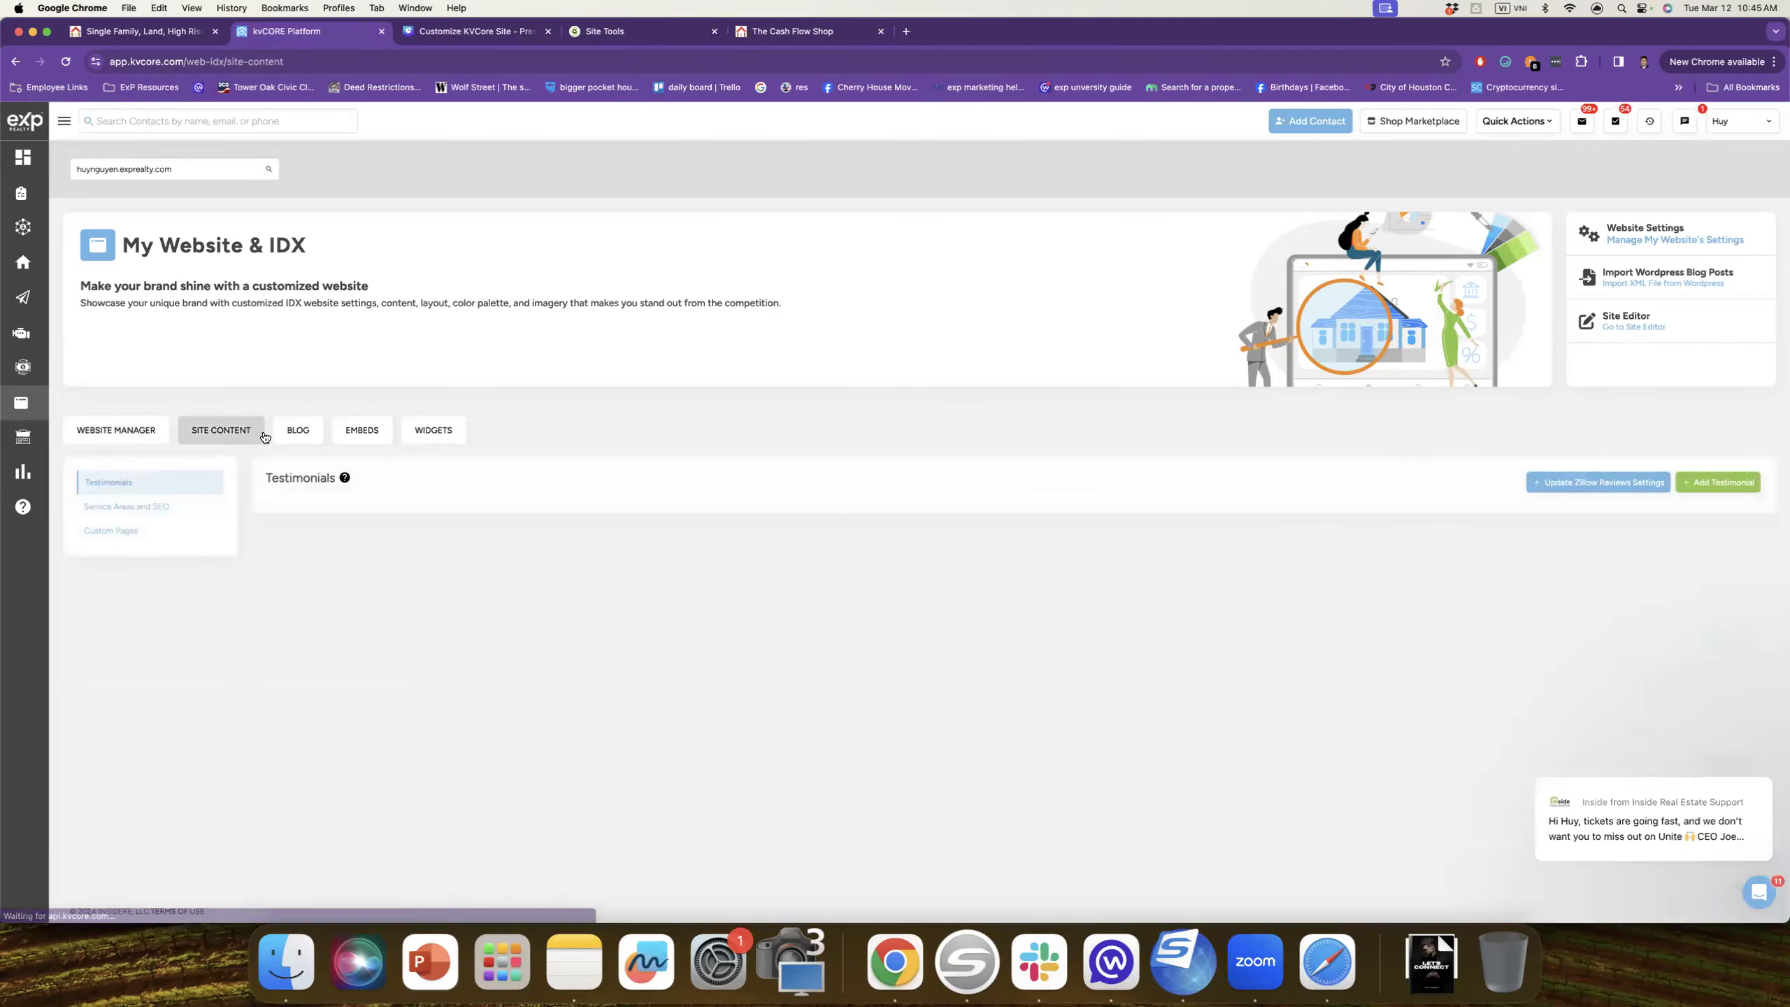
{"action": "left_click", "coordinate": [297, 430]}
{"action": "left_click", "coordinate": [377, 428]}
{"action": "scroll", "coordinate": [386, 580], "scroll_direction": "down", "scroll_amount": 4}
{"action": "scroll", "coordinate": [355, 568], "scroll_direction": "up", "scroll_amount": 4}
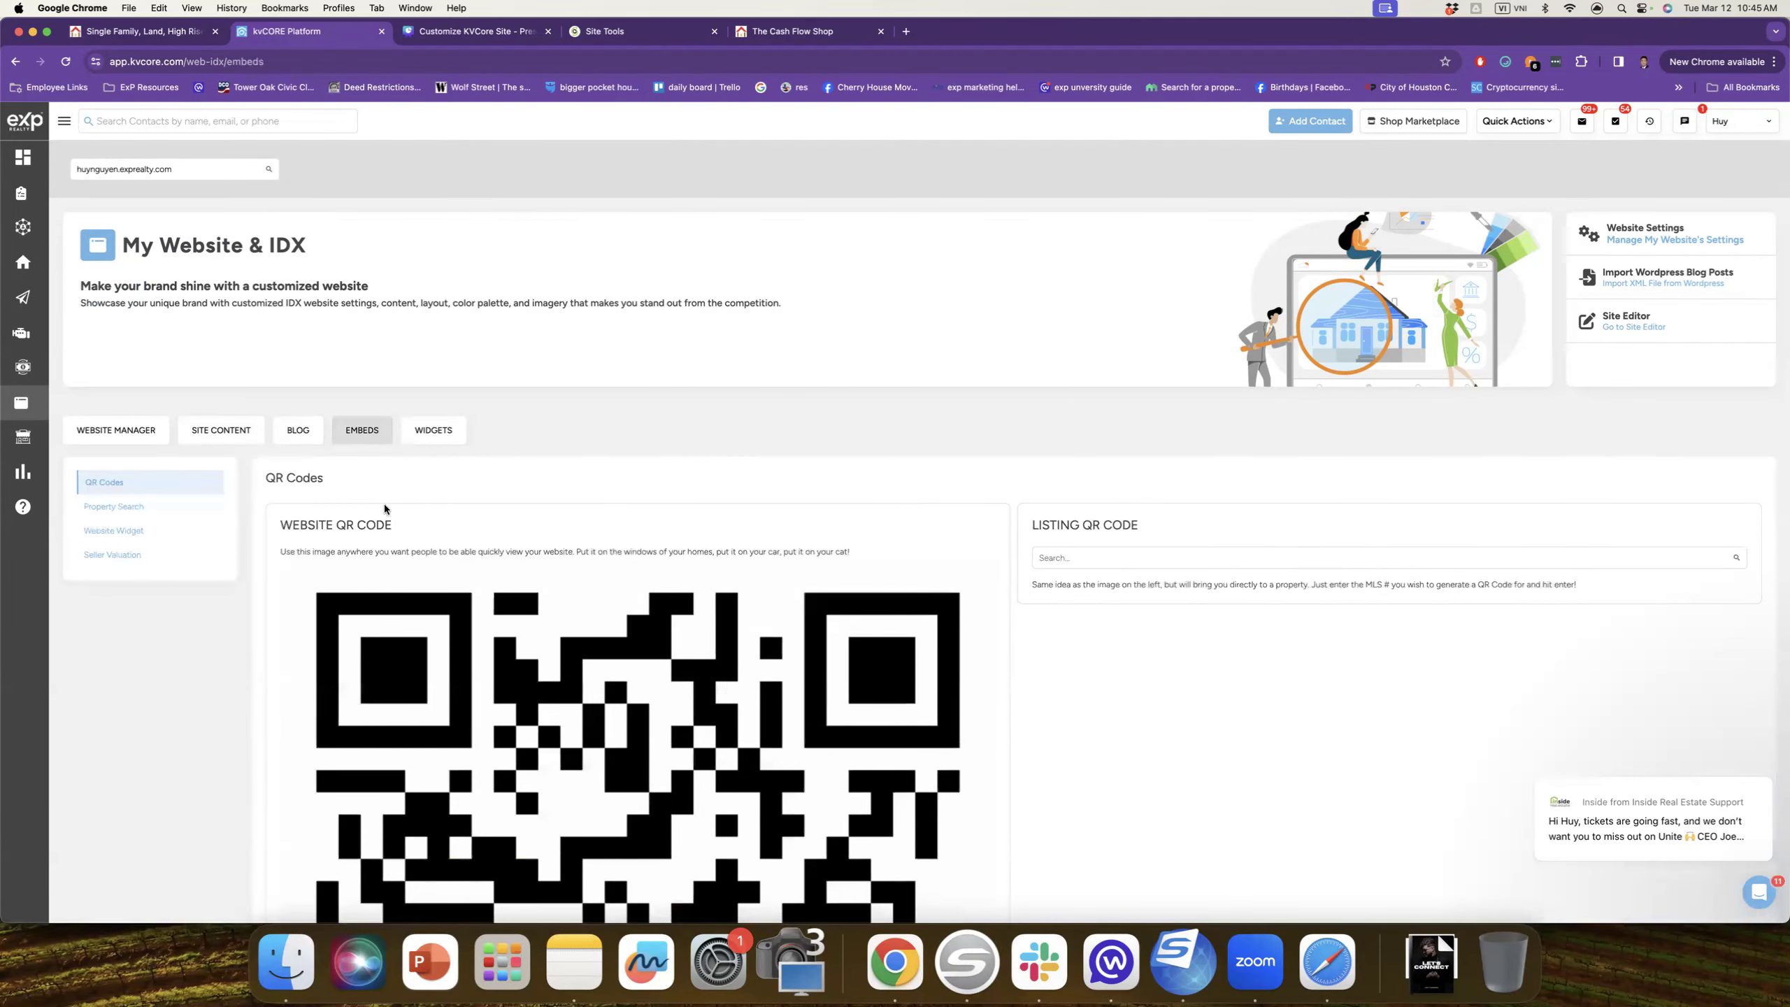
{"action": "left_click", "coordinate": [432, 437]}
{"action": "scroll", "coordinate": [341, 571], "scroll_direction": "down", "scroll_amount": 5}
{"action": "scroll", "coordinate": [319, 611], "scroll_direction": "down", "scroll_amount": 10}
{"action": "scroll", "coordinate": [240, 570], "scroll_direction": "up", "scroll_amount": 15}
{"action": "scroll", "coordinate": [721, 517], "scroll_direction": "up", "scroll_amount": 5}
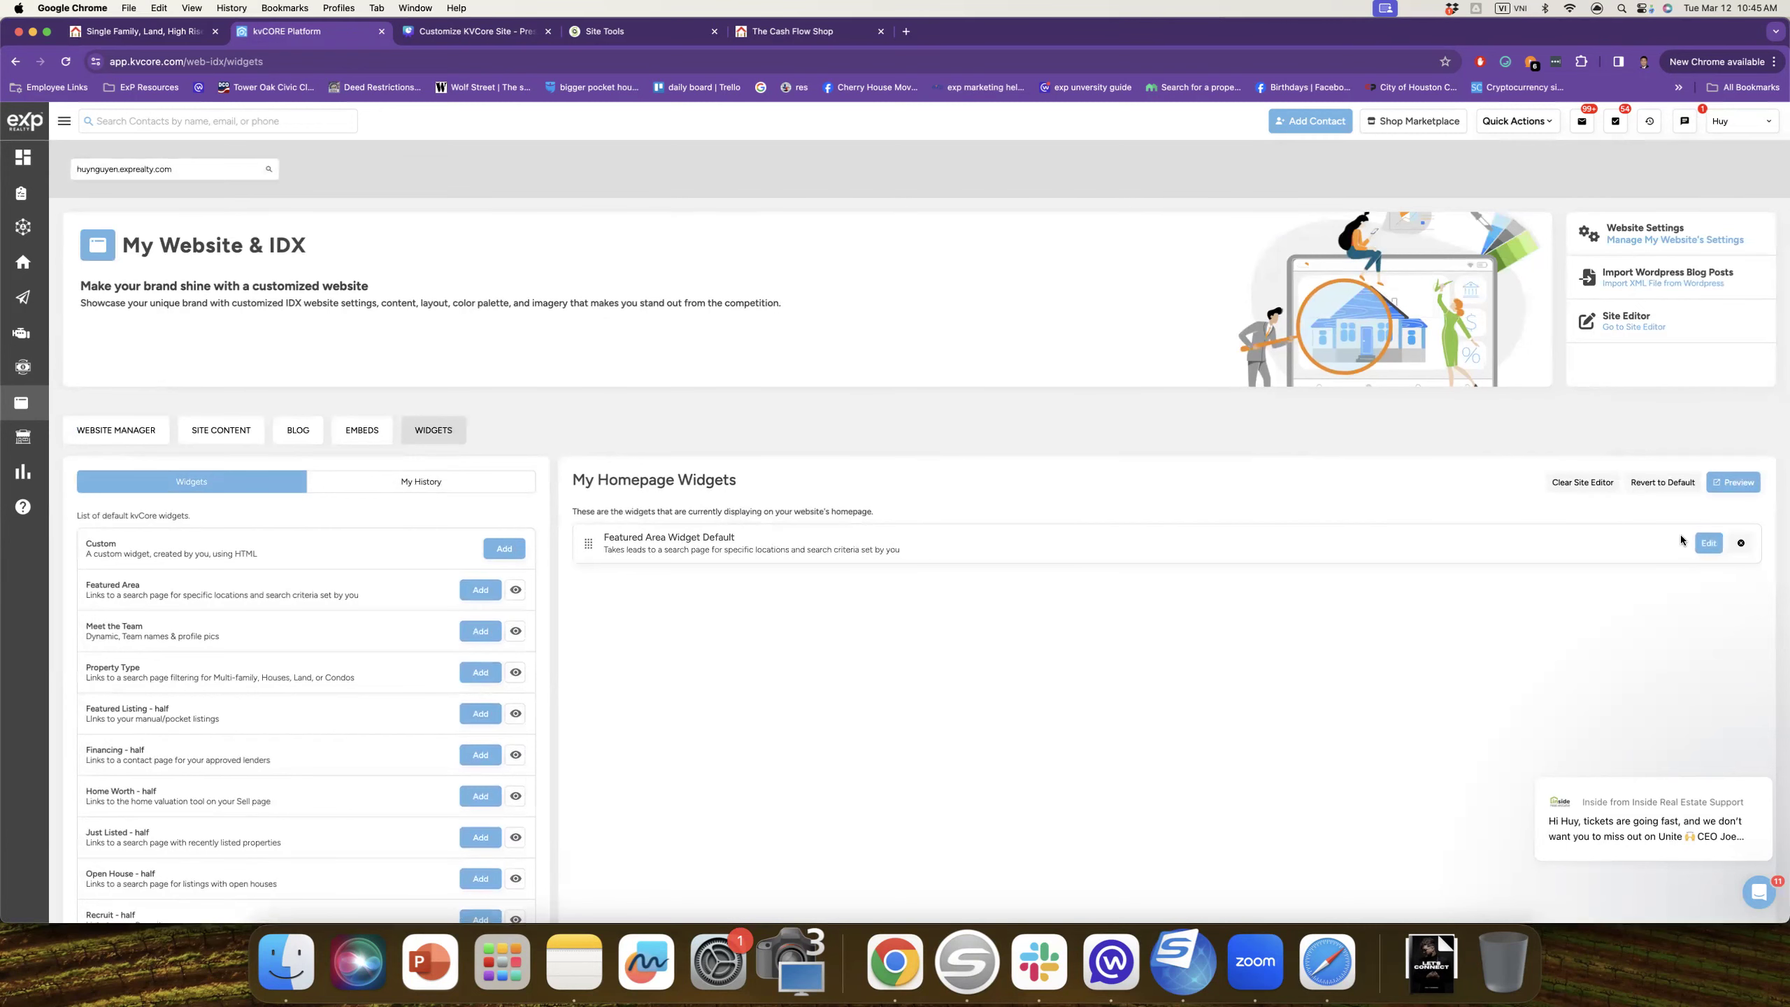
Step: Open Featured Area Widget Default's settings to edit its area tiles
{"action": "left_click", "coordinate": [1709, 544]}
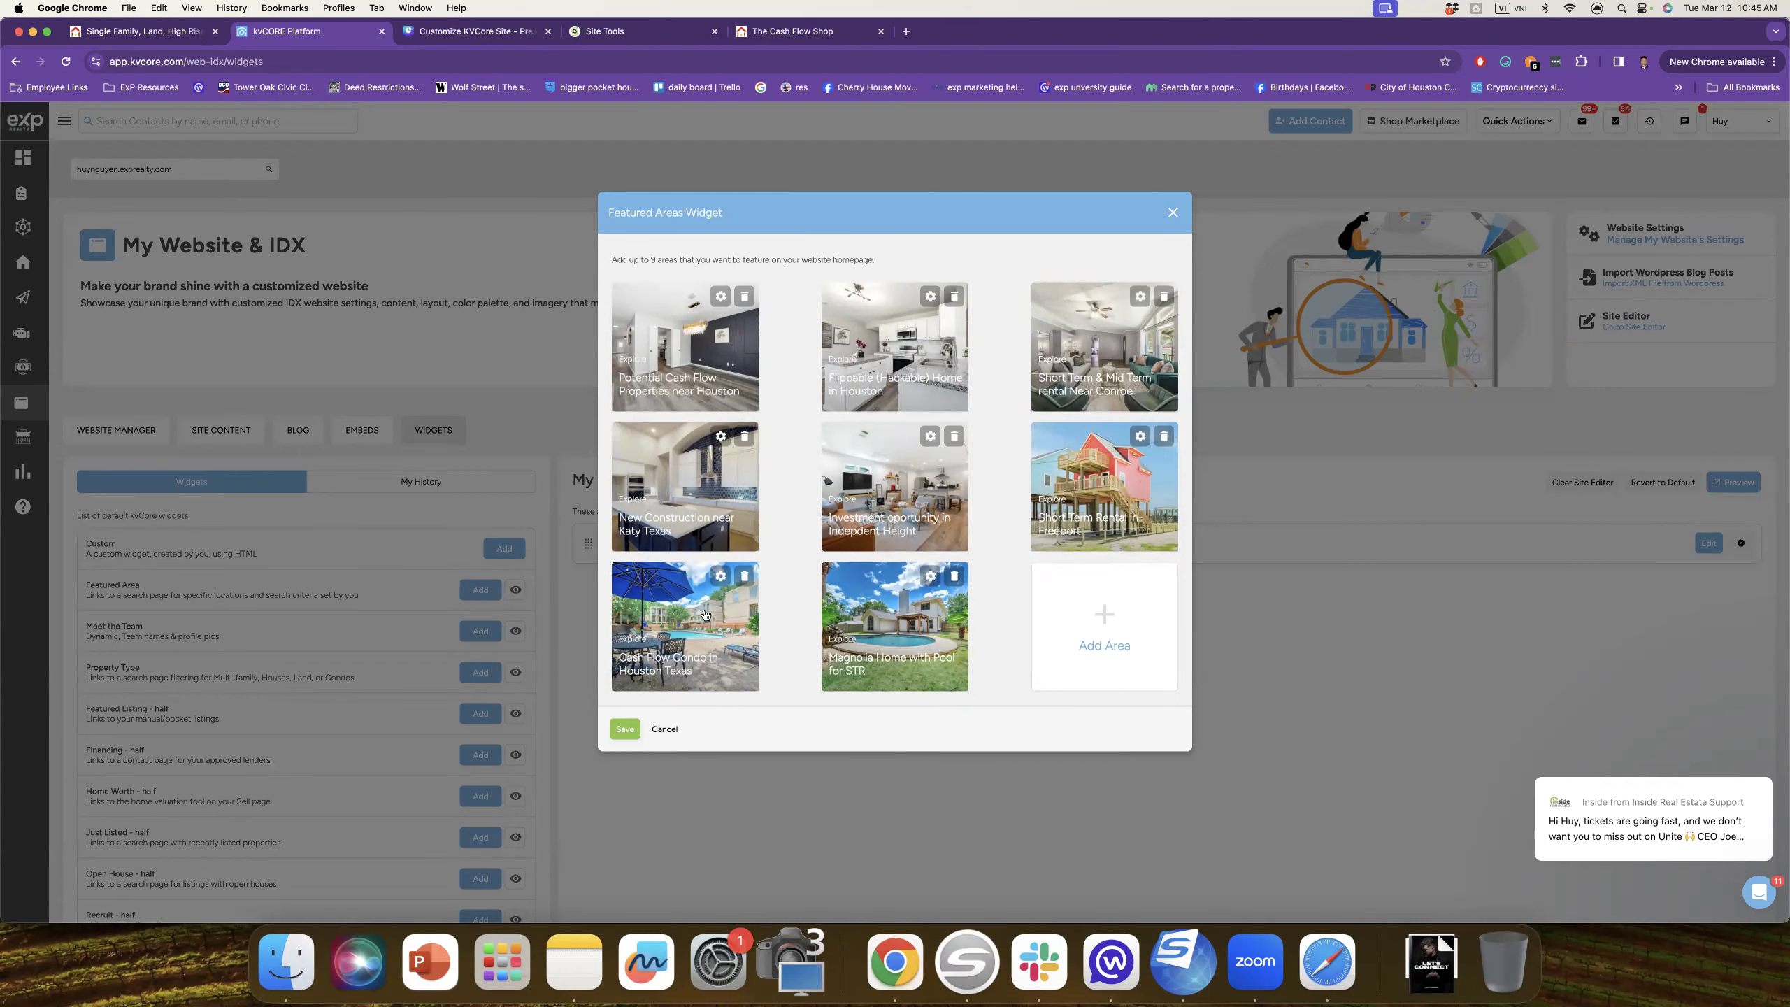
{"action": "left_click", "coordinate": [1122, 641]}
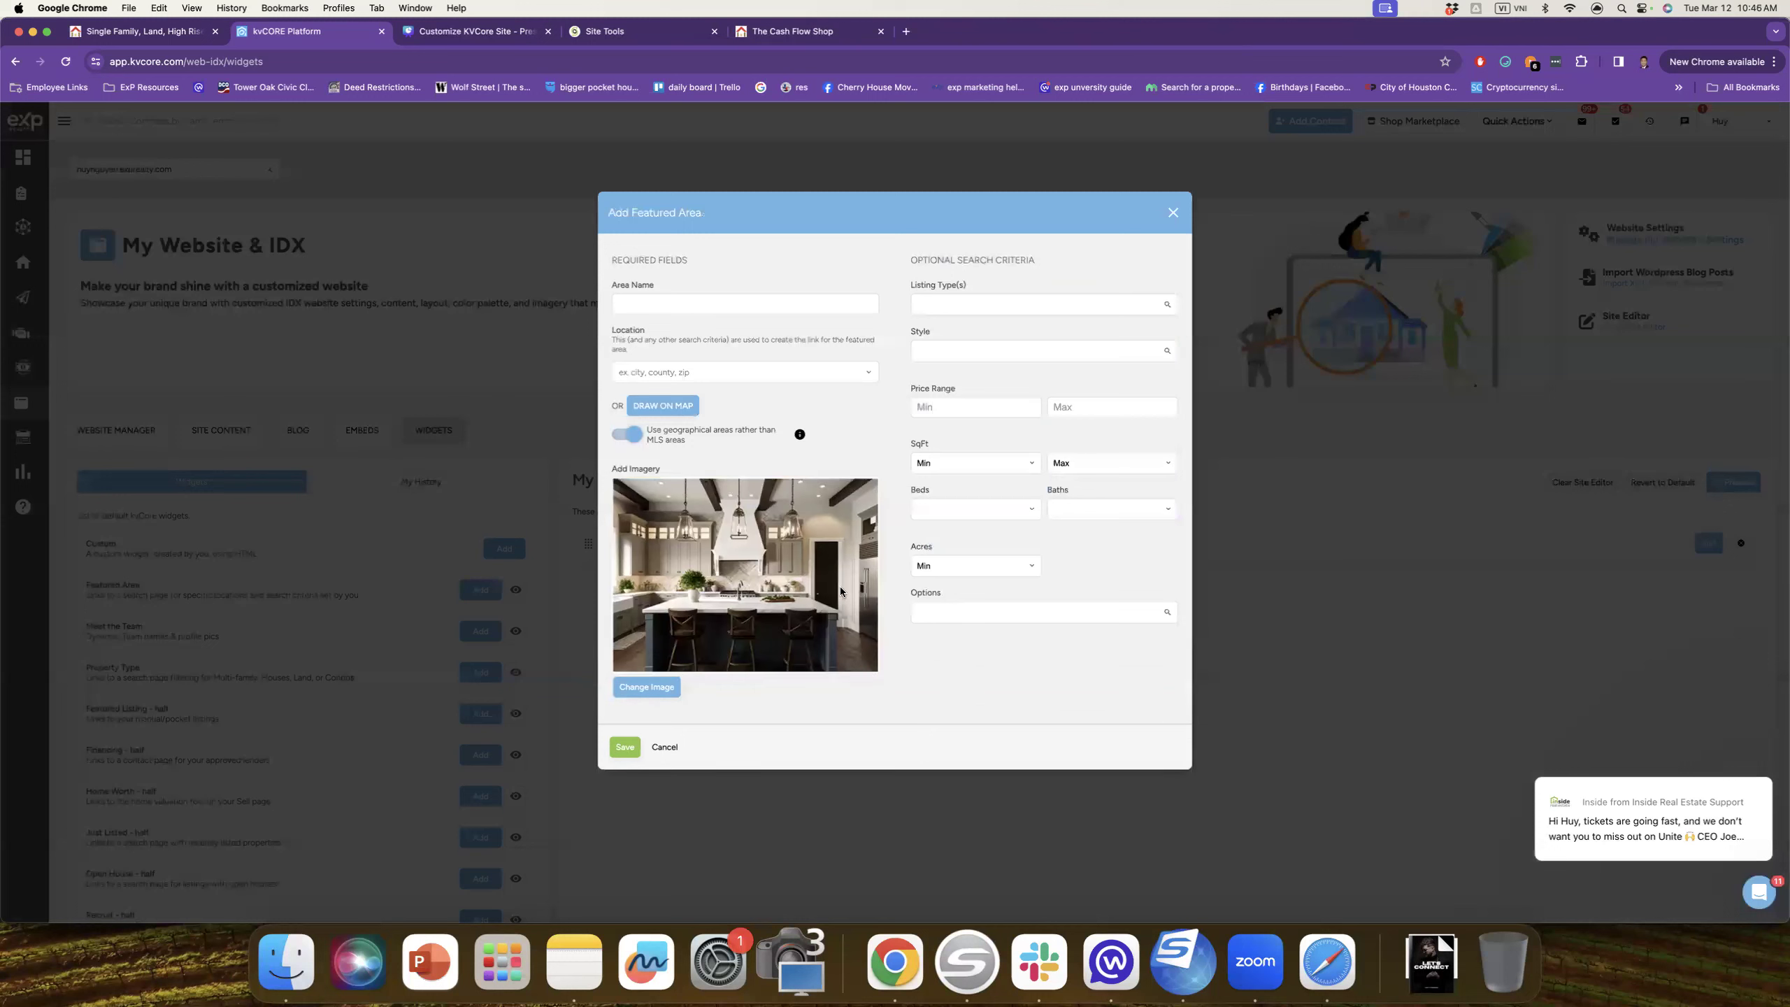
{"action": "left_click", "coordinate": [995, 309]}
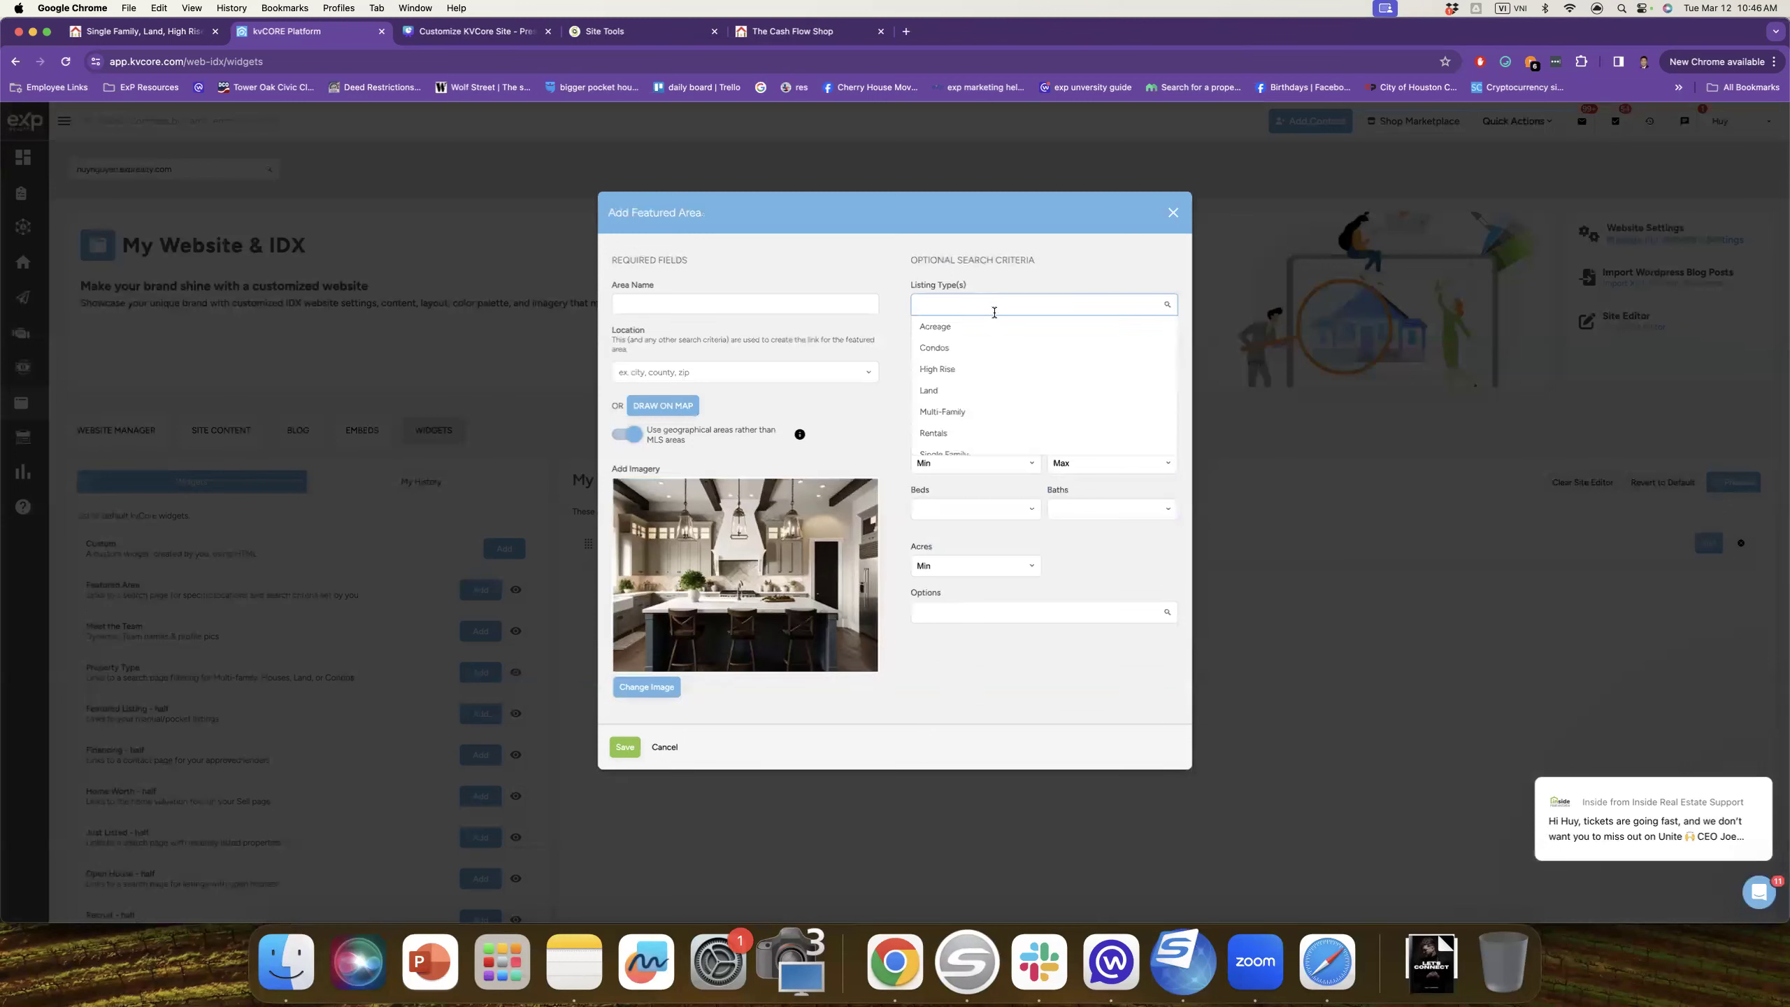
{"action": "left_click", "coordinate": [786, 242]}
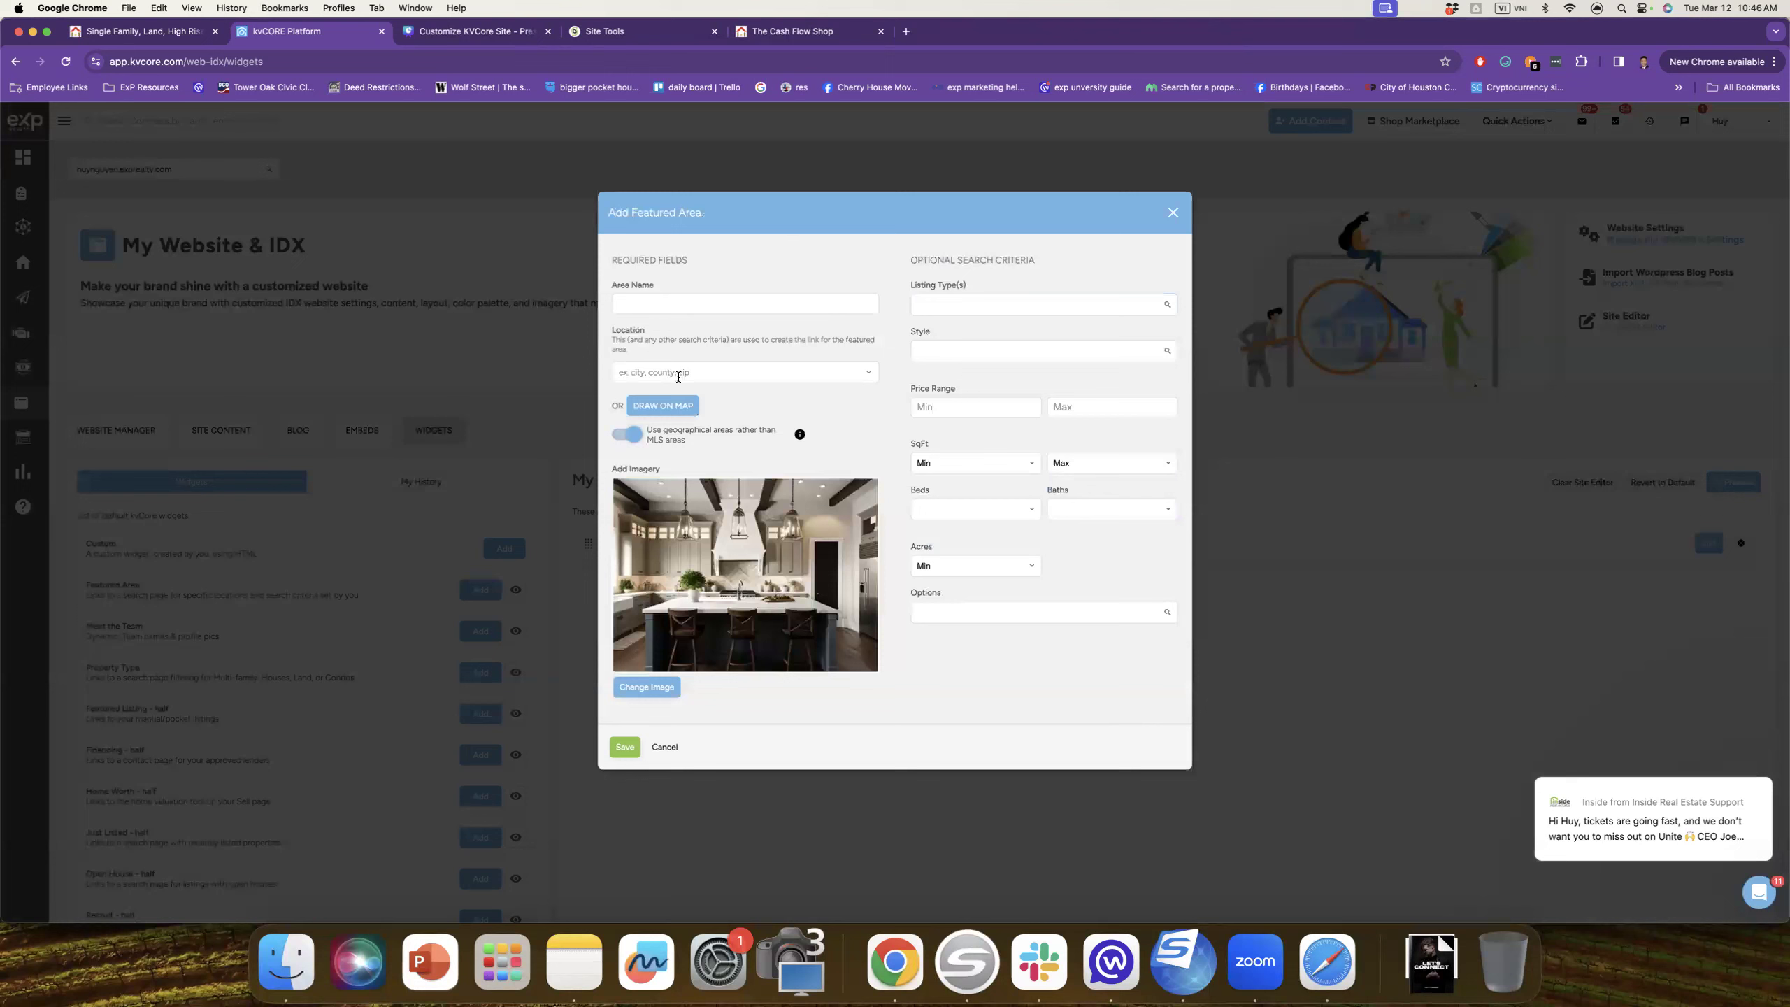
{"action": "left_click", "coordinate": [666, 413]}
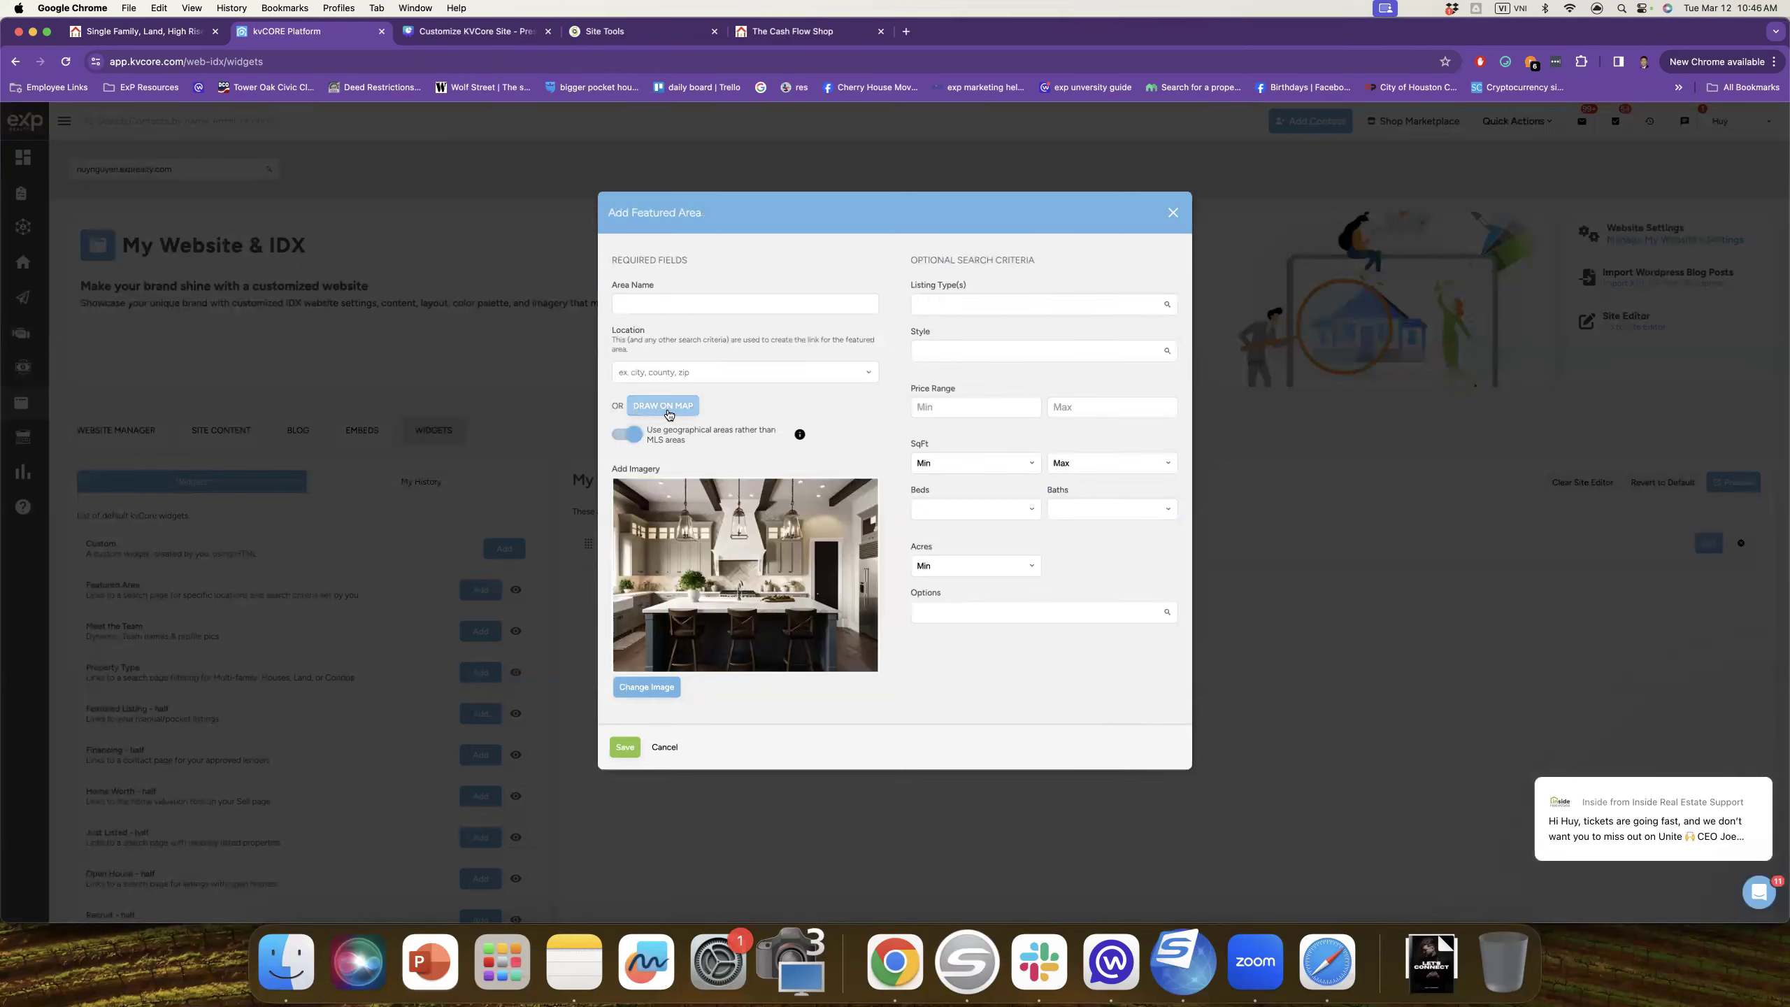
{"action": "left_click", "coordinate": [969, 507]}
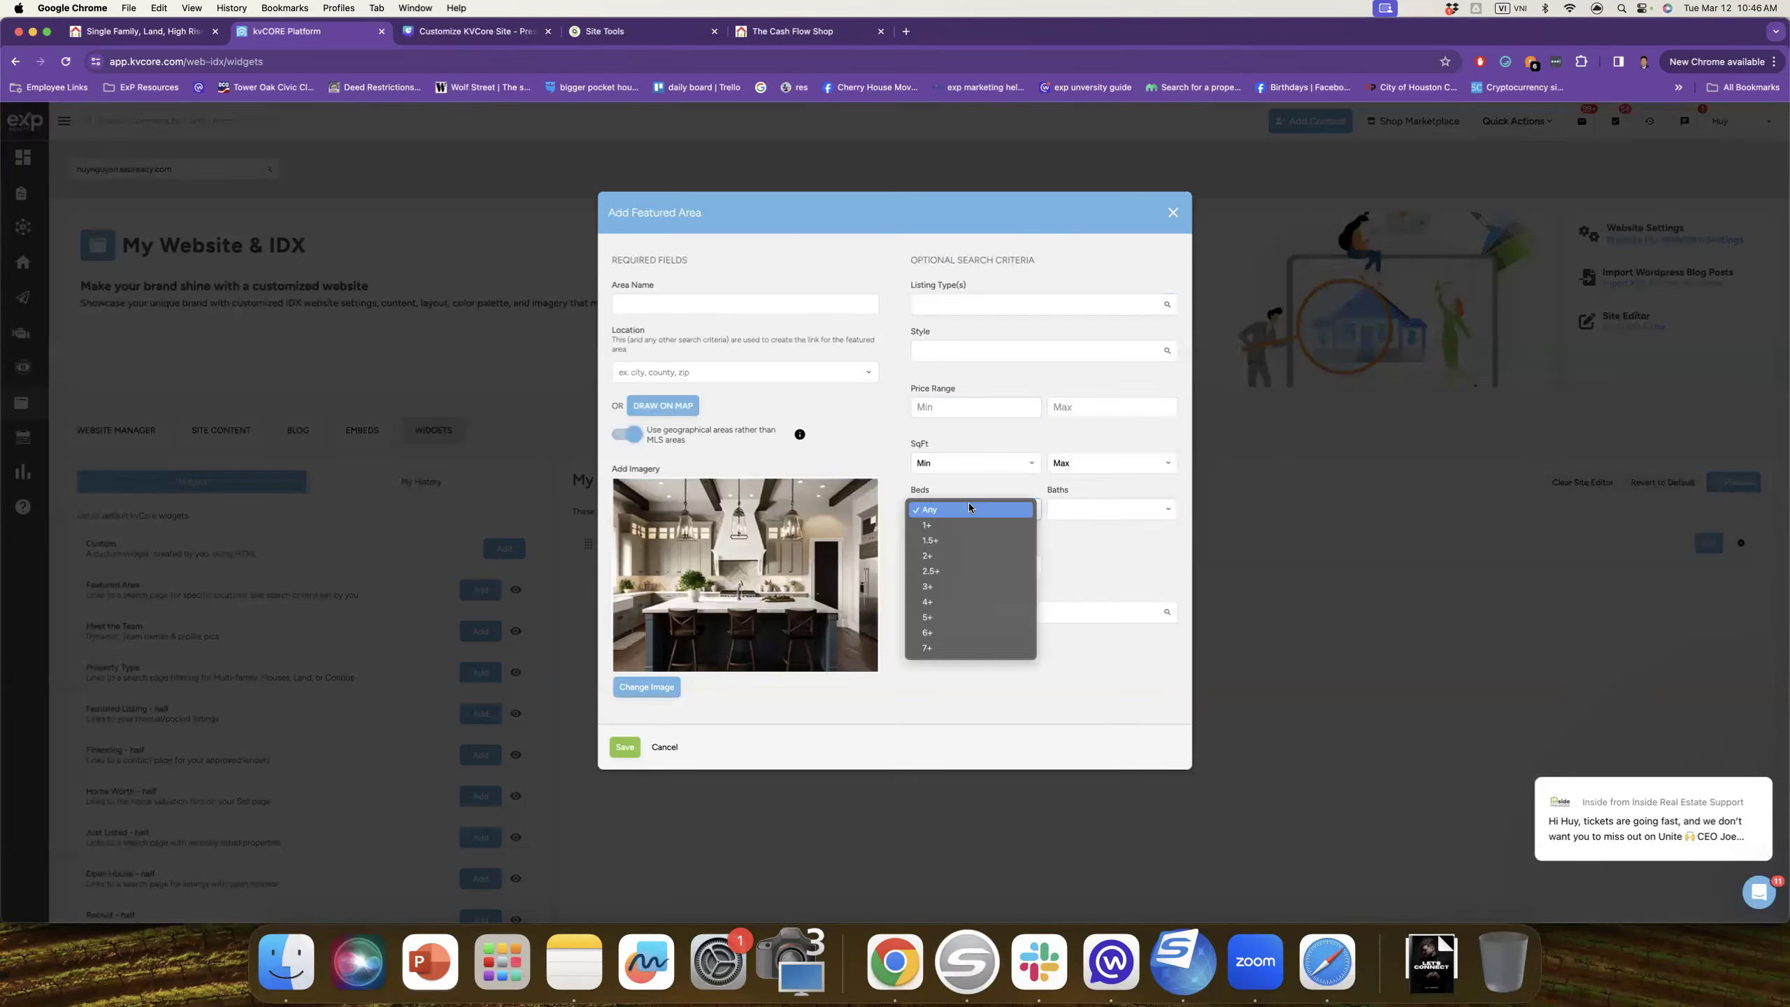
{"action": "left_click", "coordinate": [974, 507]}
{"action": "left_click", "coordinate": [985, 567]}
{"action": "left_click", "coordinate": [1102, 578]}
{"action": "left_click", "coordinate": [1078, 602]}
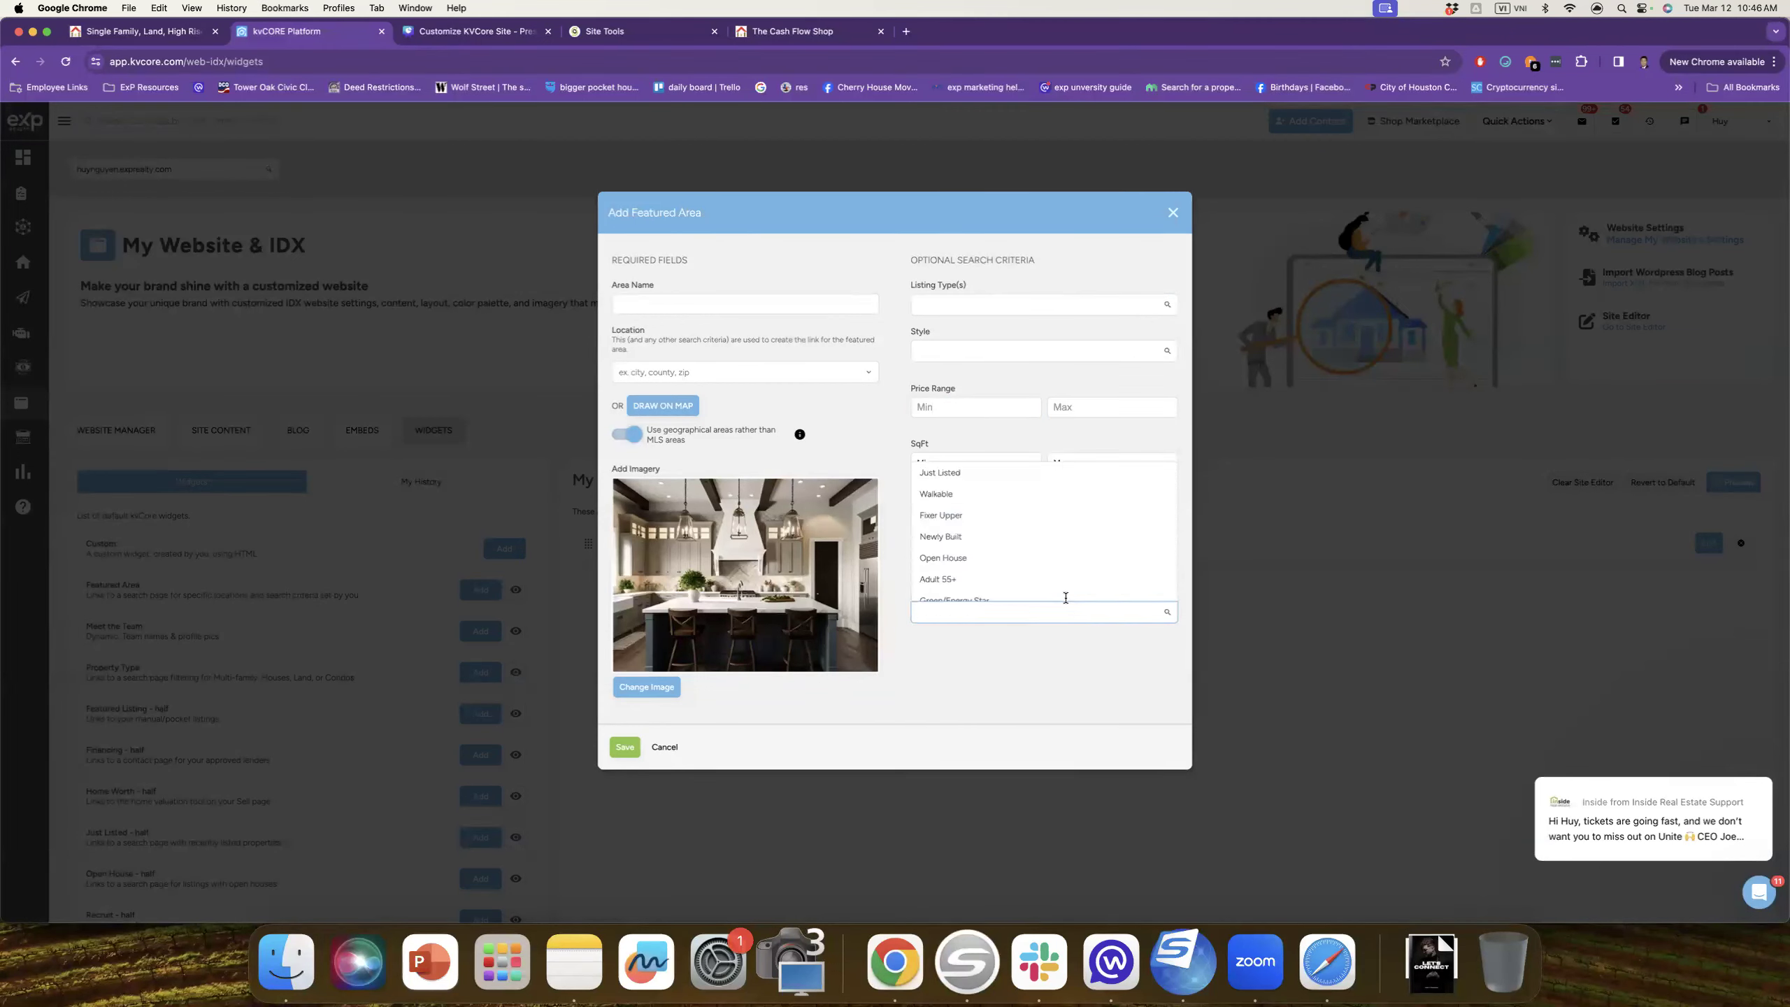
{"action": "scroll", "coordinate": [945, 597], "scroll_direction": "down", "scroll_amount": 5}
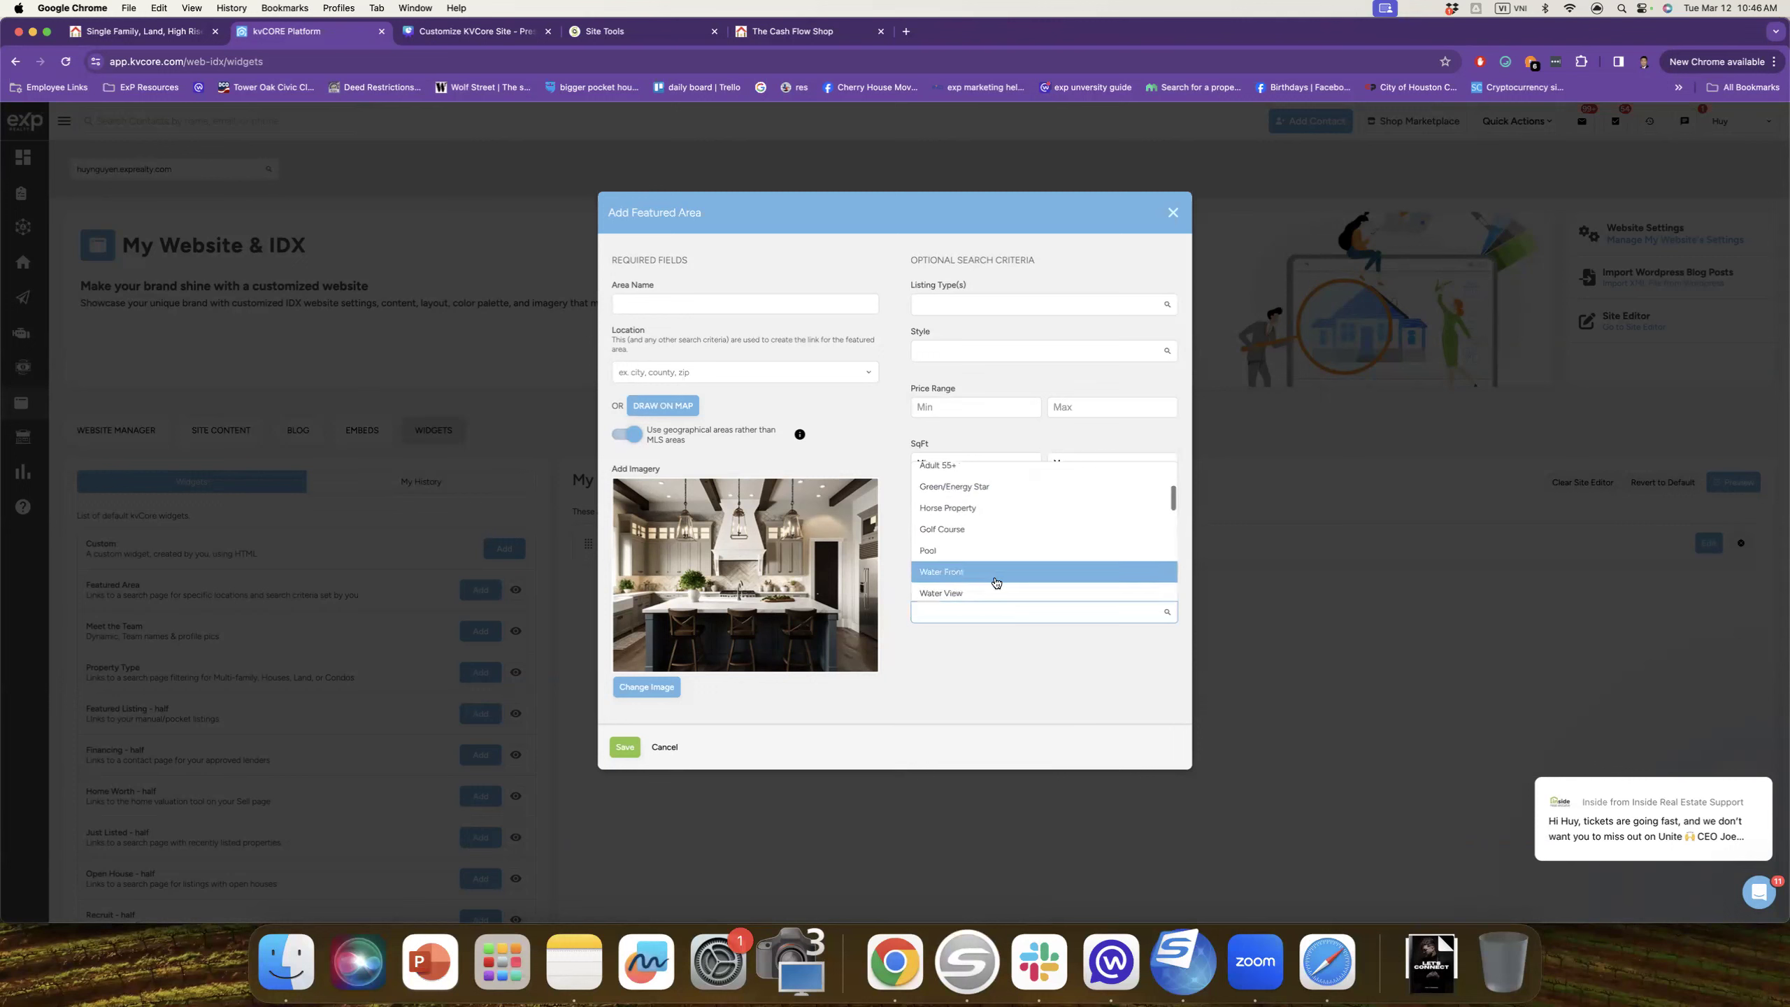
{"action": "left_click", "coordinate": [979, 669]}
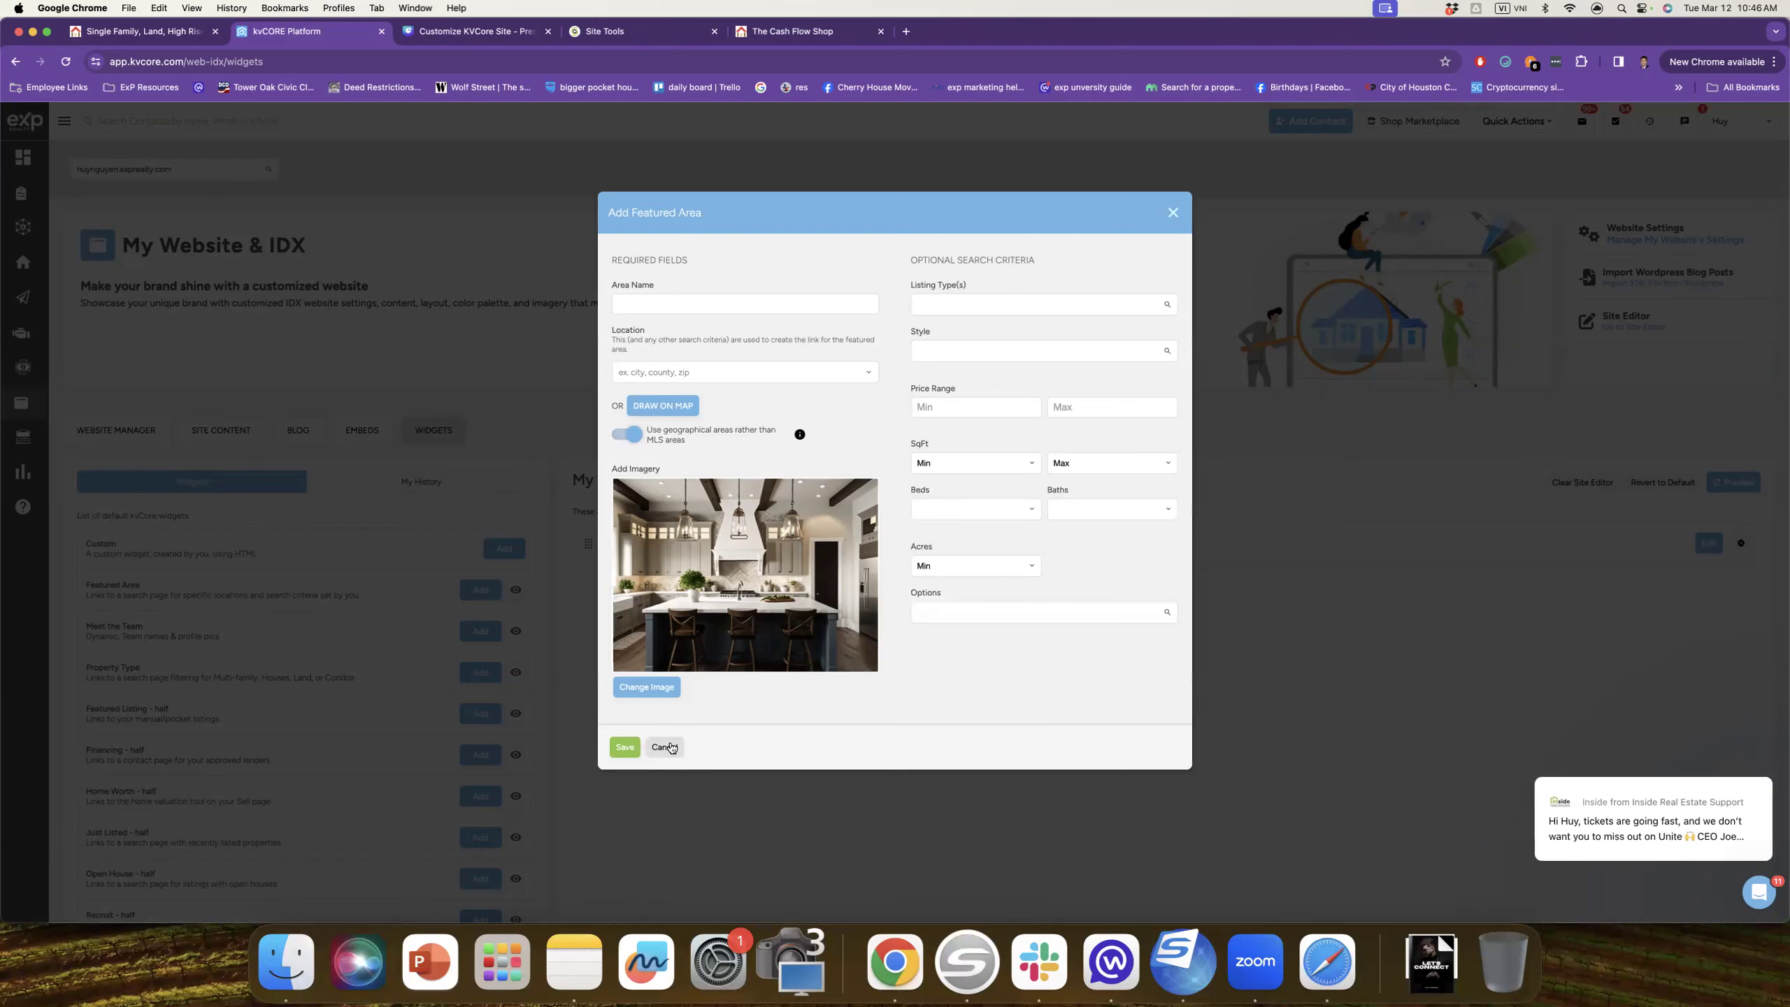
{"action": "left_click", "coordinate": [664, 747]}
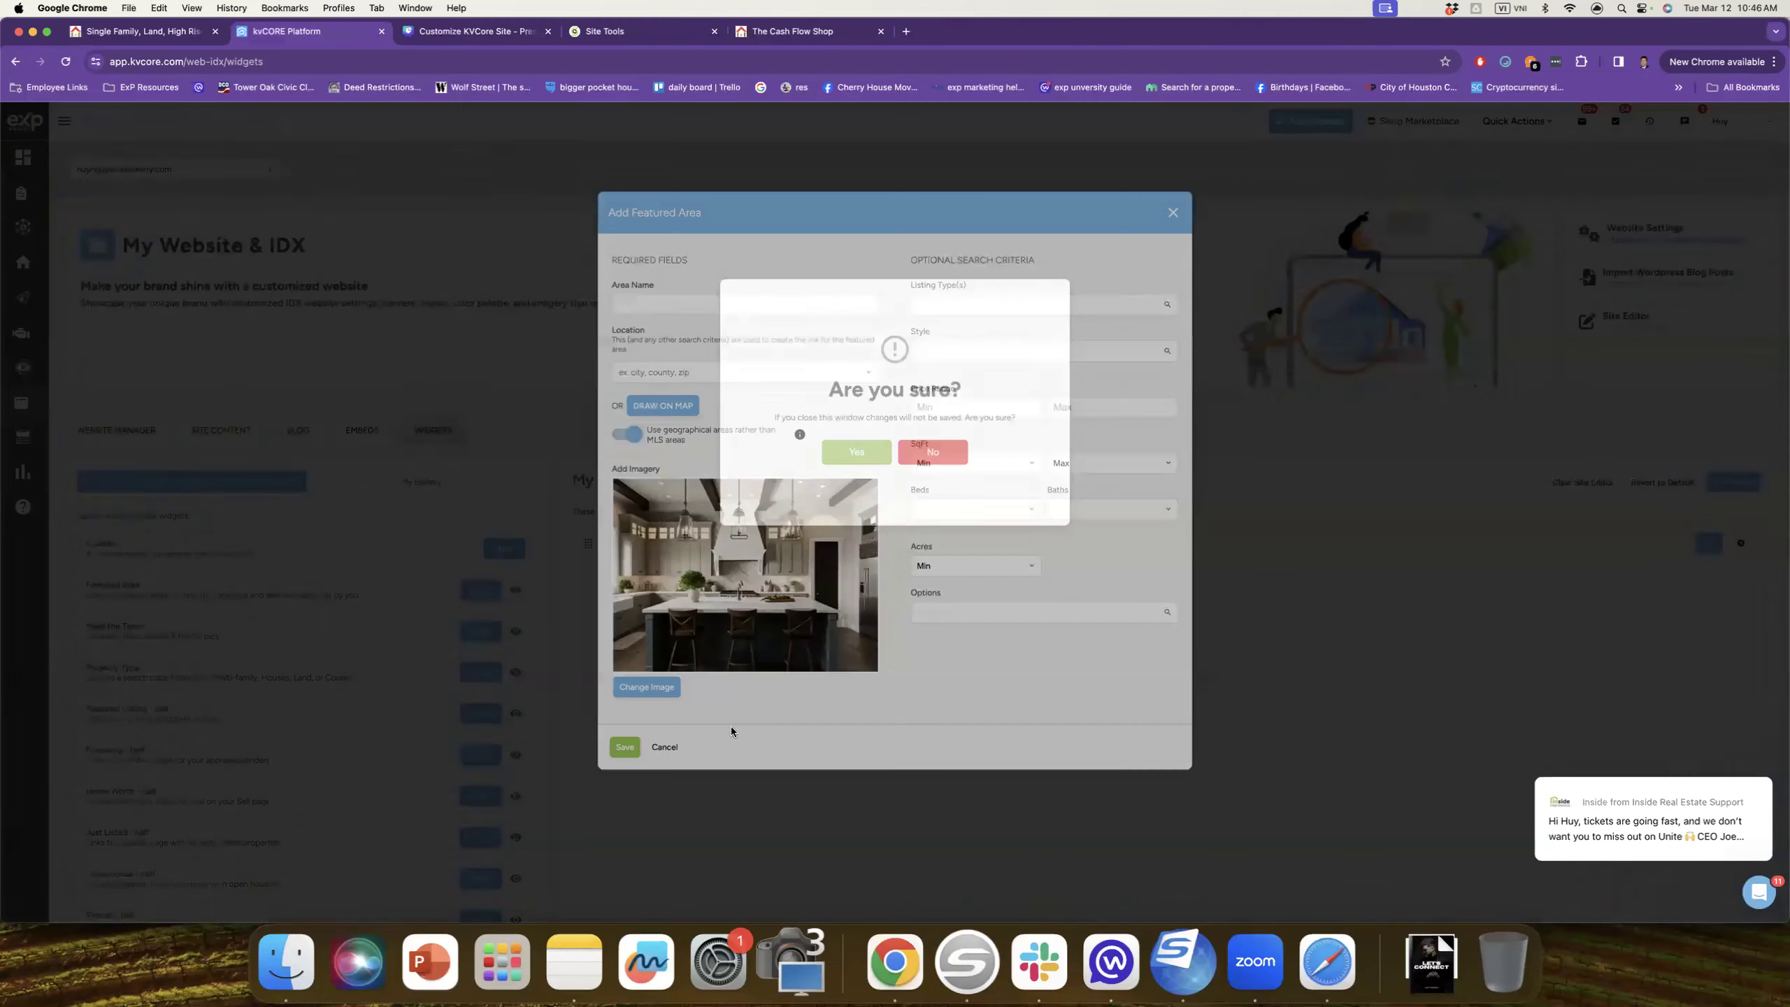
{"action": "left_click", "coordinate": [855, 453]}
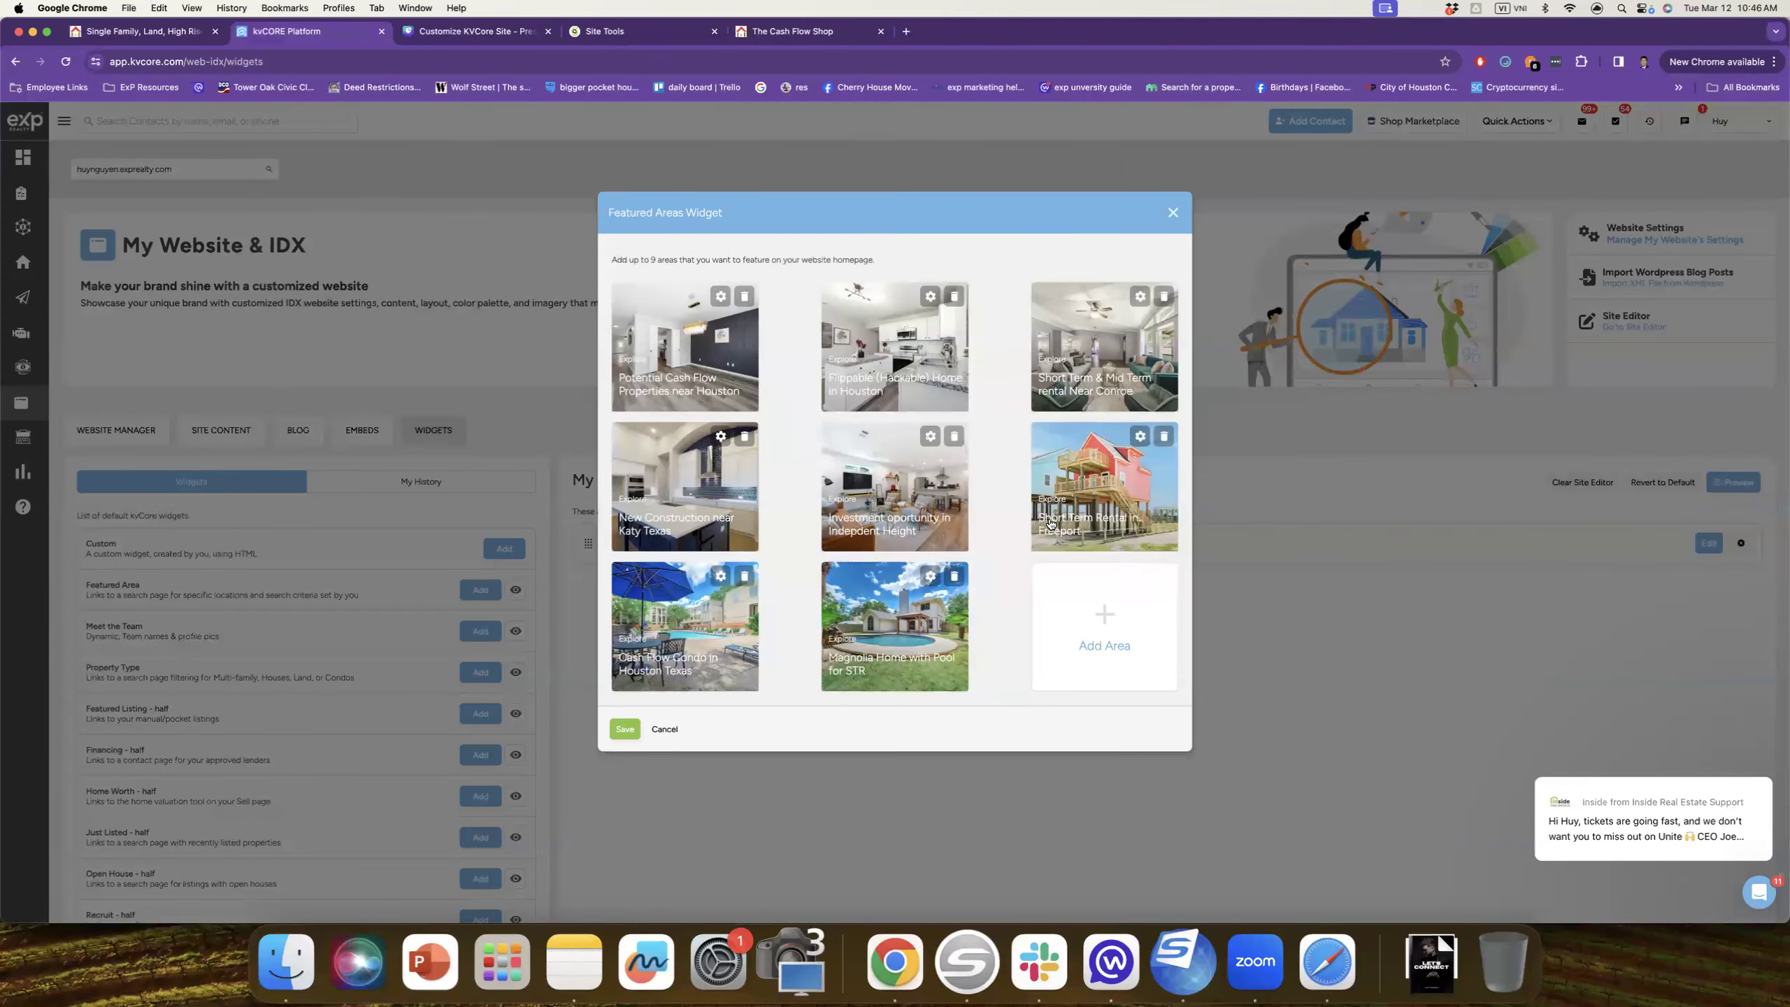
{"action": "left_click", "coordinate": [1139, 436]}
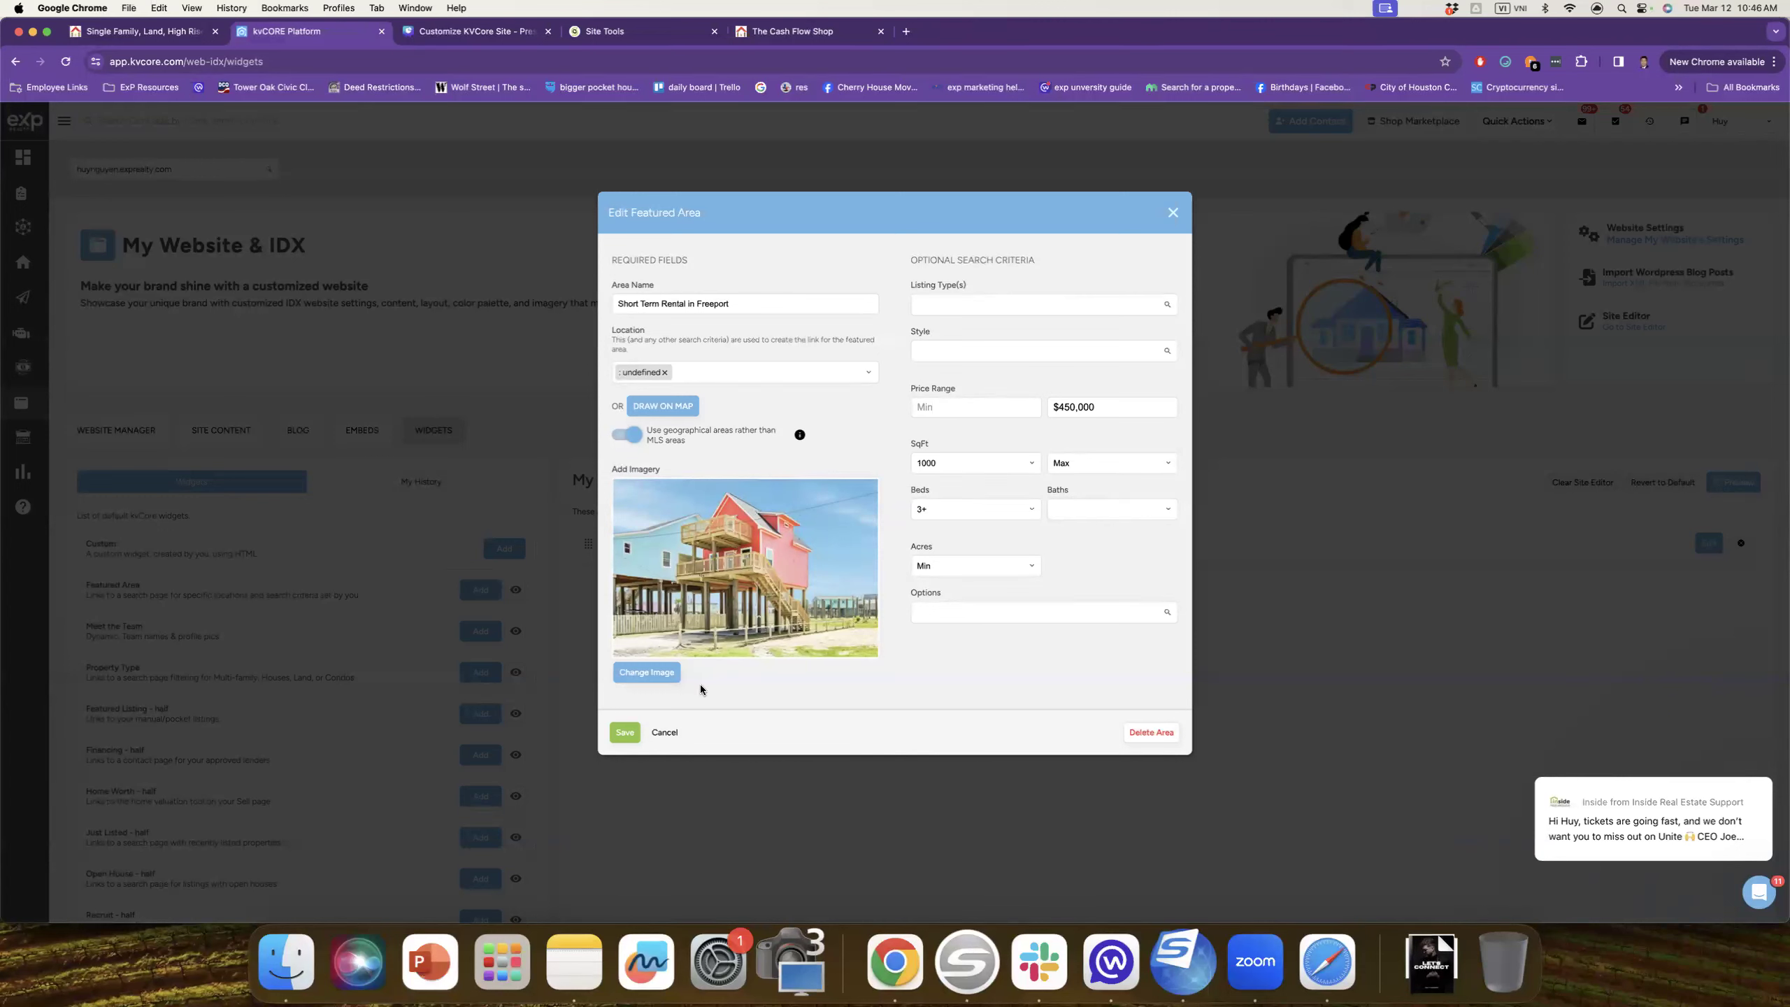
{"action": "left_click", "coordinate": [665, 734]}
{"action": "left_click", "coordinate": [857, 451]}
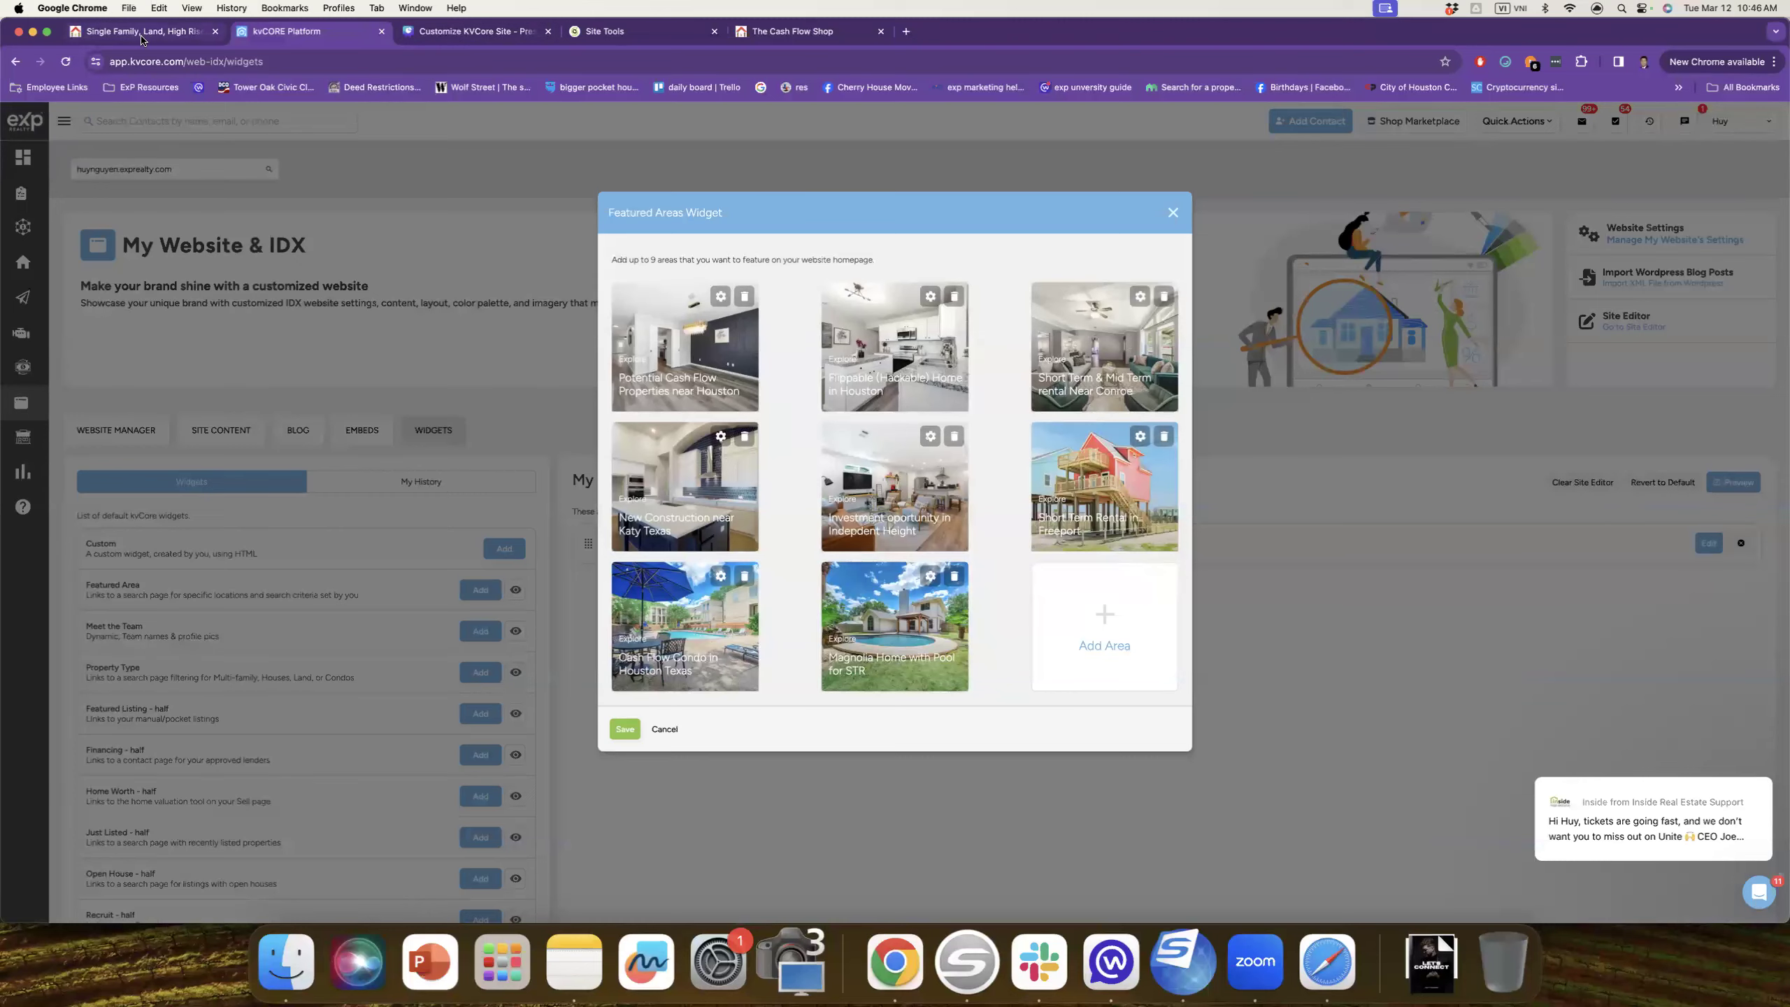
{"action": "left_click", "coordinate": [405, 33]}
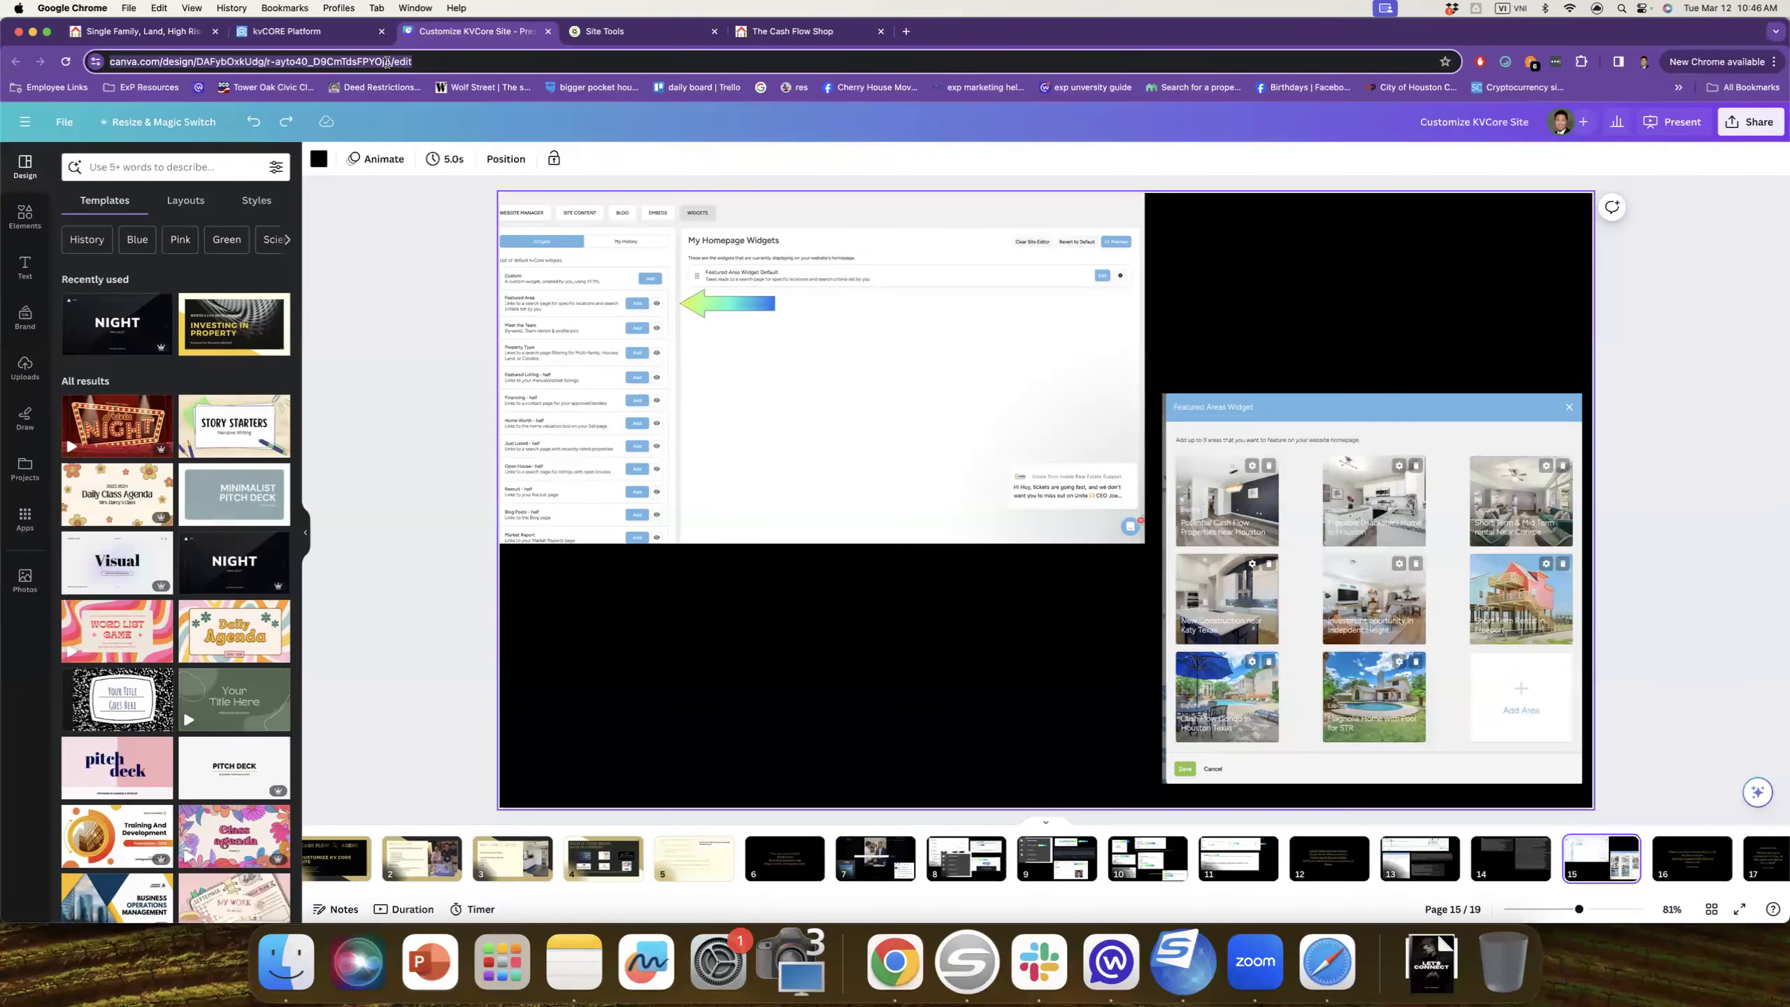
{"action": "left_click", "coordinate": [386, 62]}
{"action": "left_click", "coordinate": [302, 32]}
{"action": "left_click", "coordinate": [304, 63]}
Step: Open The Cash Flow Shop website from the 'thee' address-bar suggestion
{"action": "type", "text": "thee"}
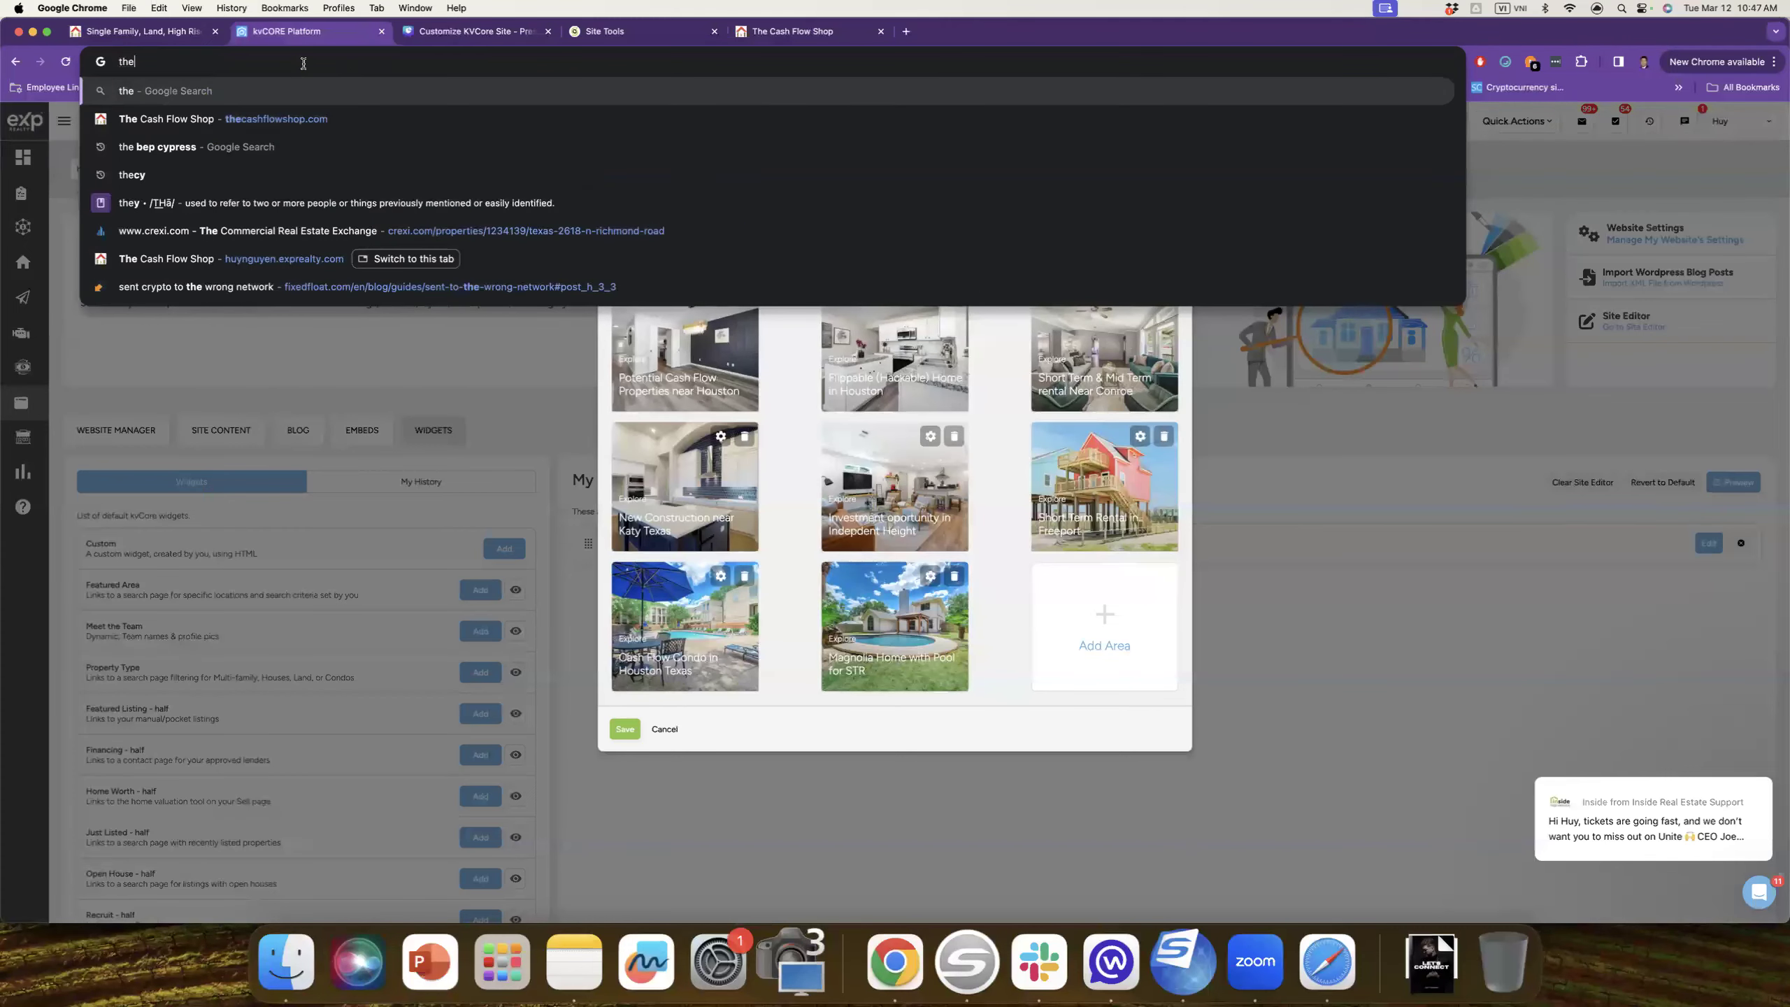
{"action": "key", "text": "Down"}
{"action": "key", "text": "Down"}
{"action": "key", "text": "Down"}
{"action": "key", "text": "Down"}
{"action": "key", "text": "Down"}
{"action": "key", "text": "Return"}
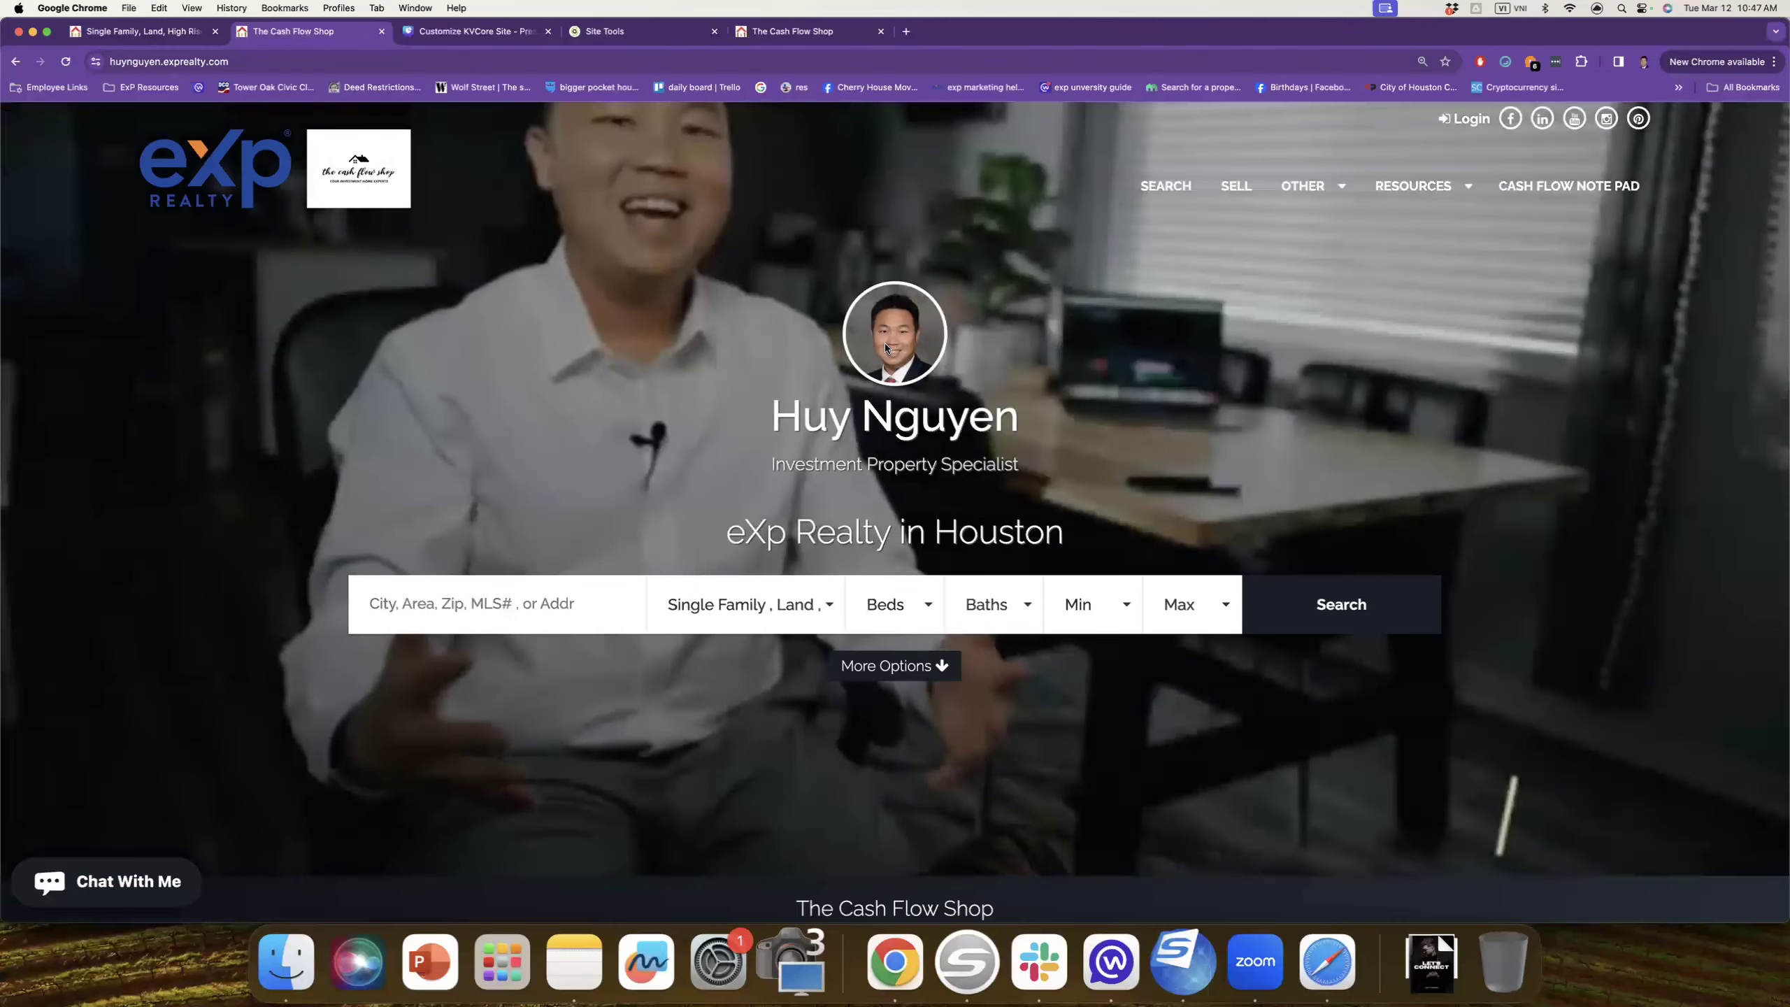
Step: Scroll down the homepage and advance through three testimonials
{"action": "scroll", "coordinate": [994, 363], "scroll_direction": "down", "scroll_amount": 3}
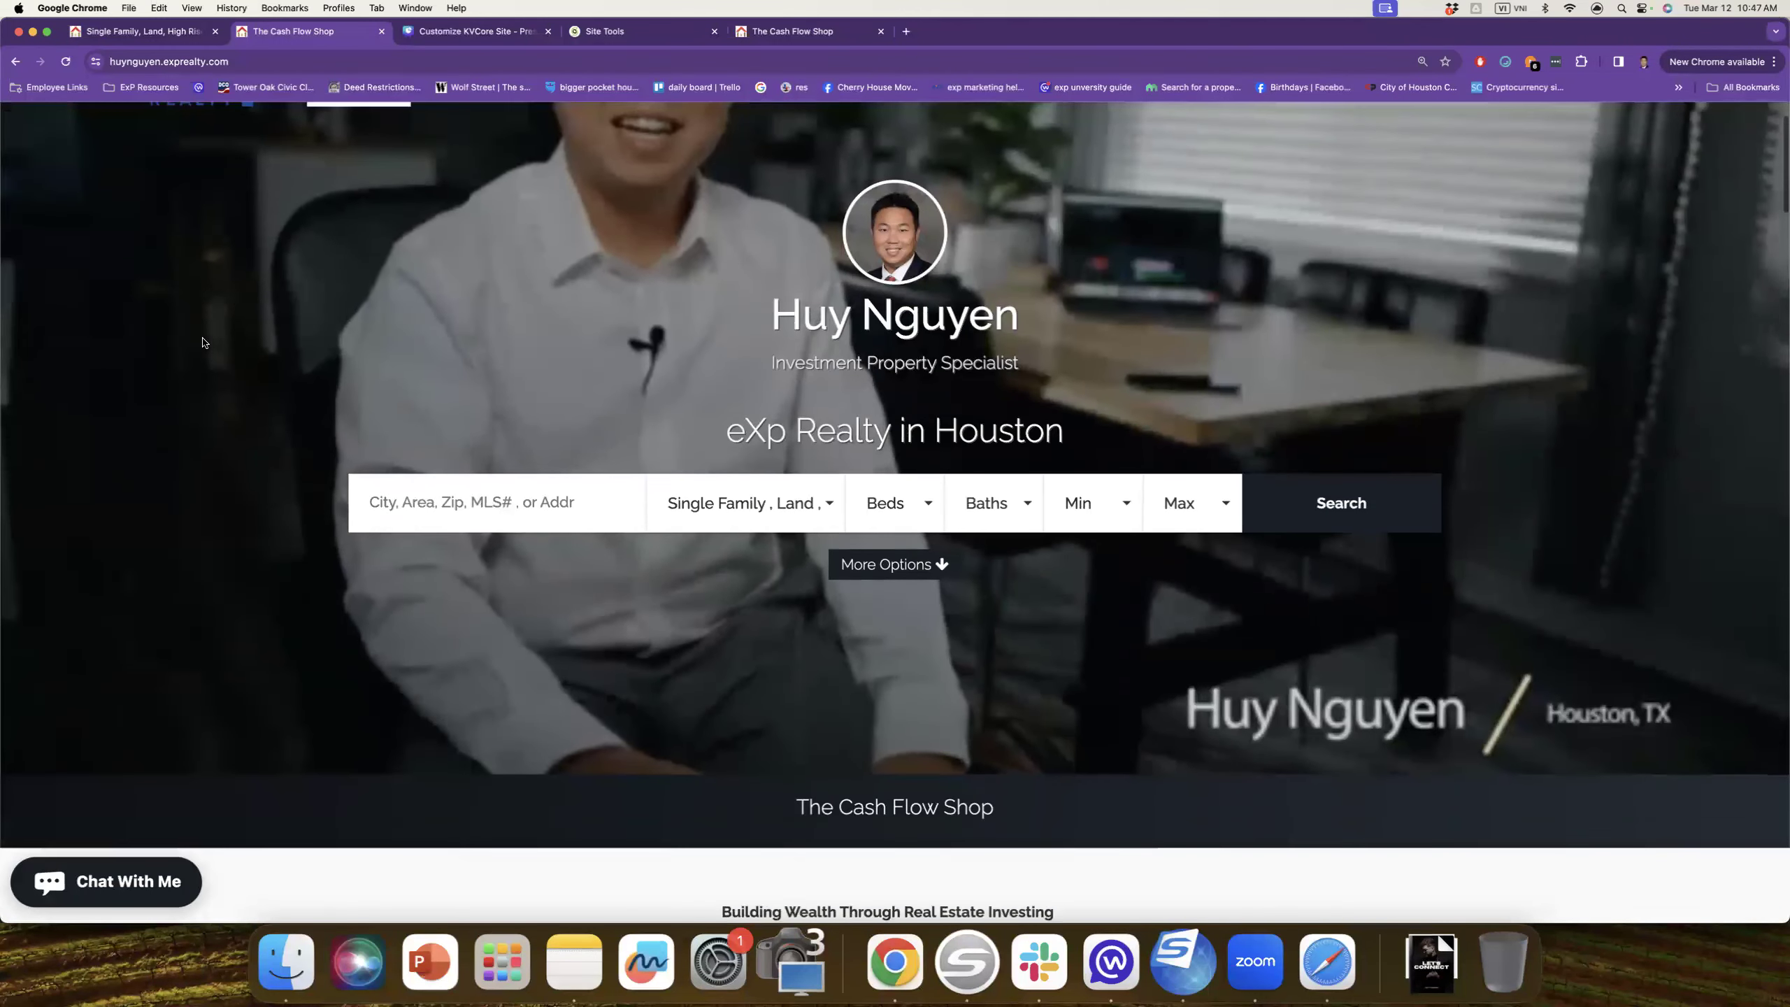
{"action": "scroll", "coordinate": [221, 333], "scroll_direction": "down", "scroll_amount": 6}
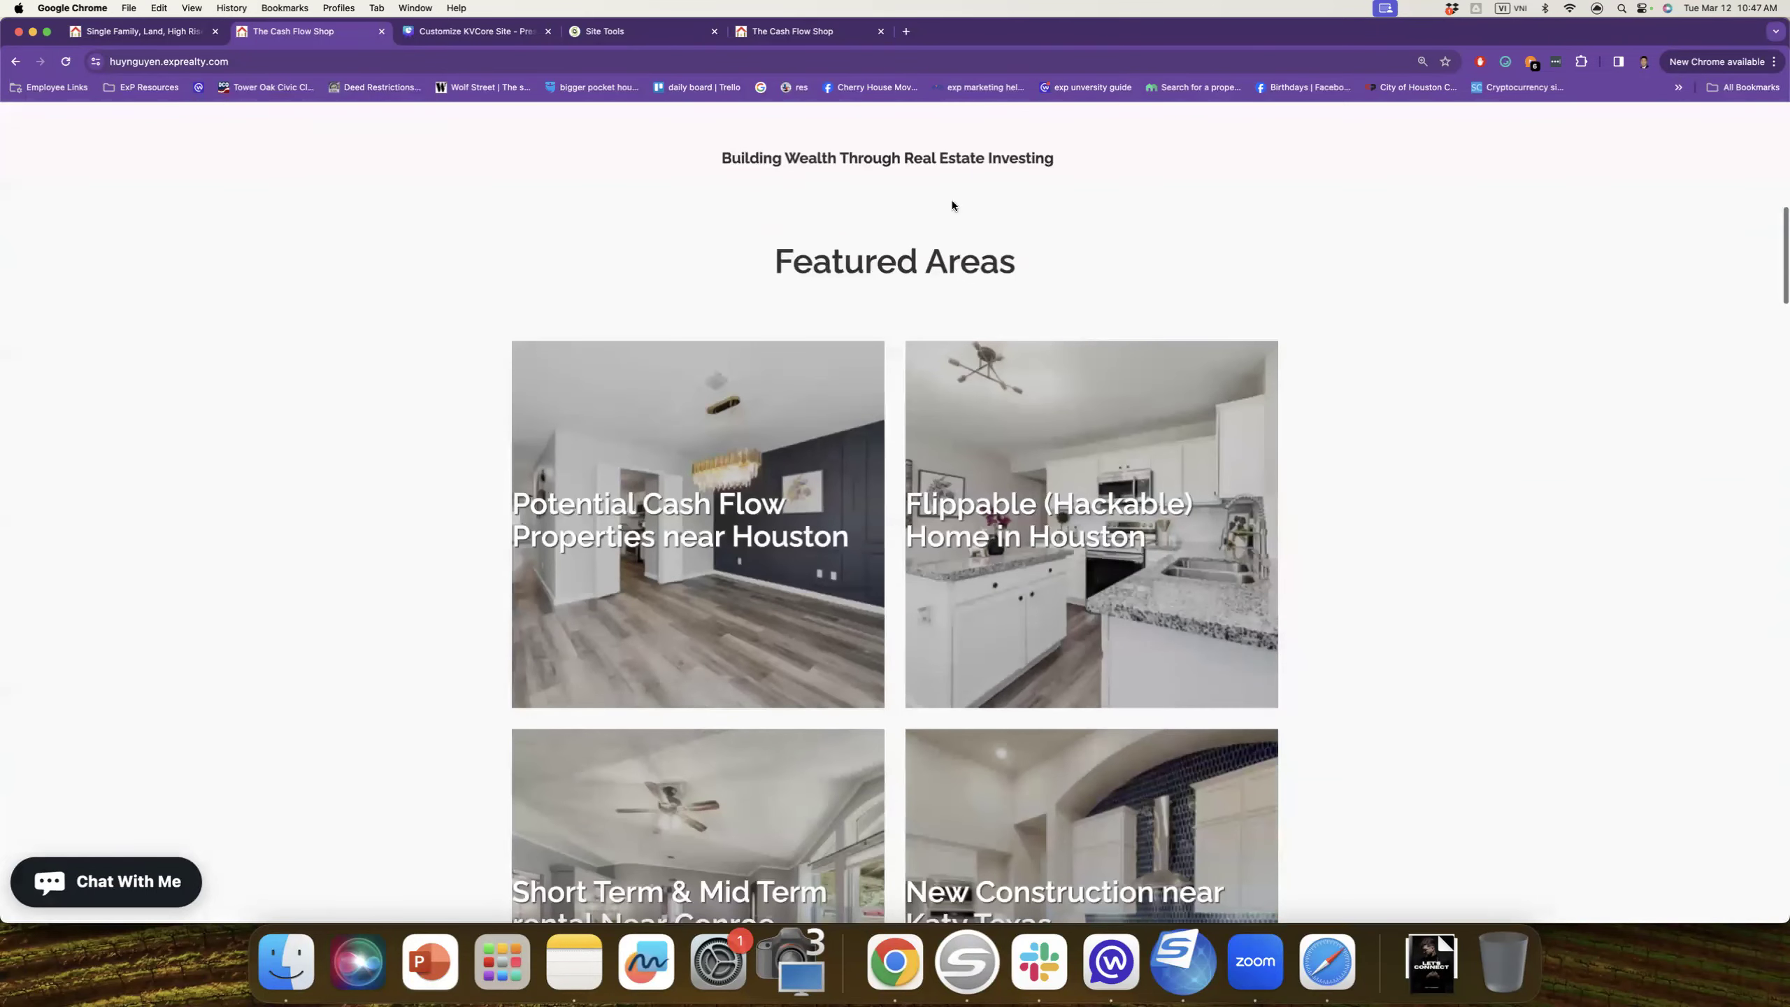
{"action": "scroll", "coordinate": [733, 253], "scroll_direction": "up", "scroll_amount": 2}
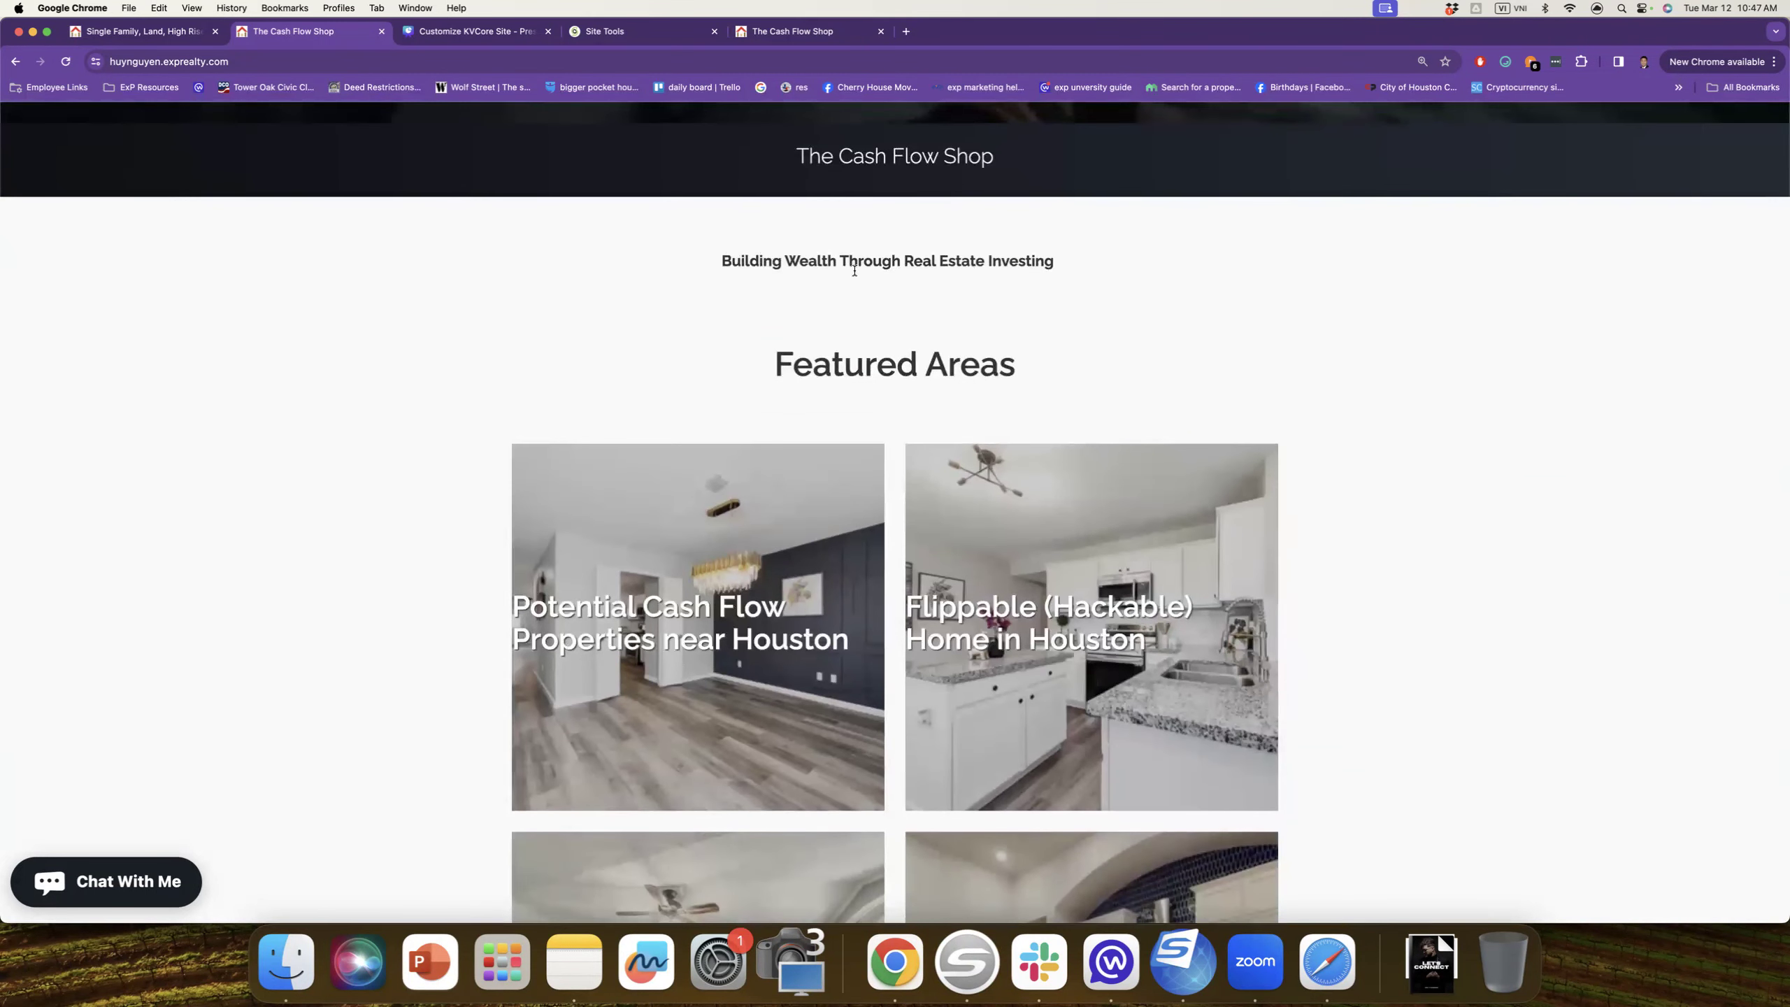
{"action": "scroll", "coordinate": [854, 270], "scroll_direction": "down", "scroll_amount": 10}
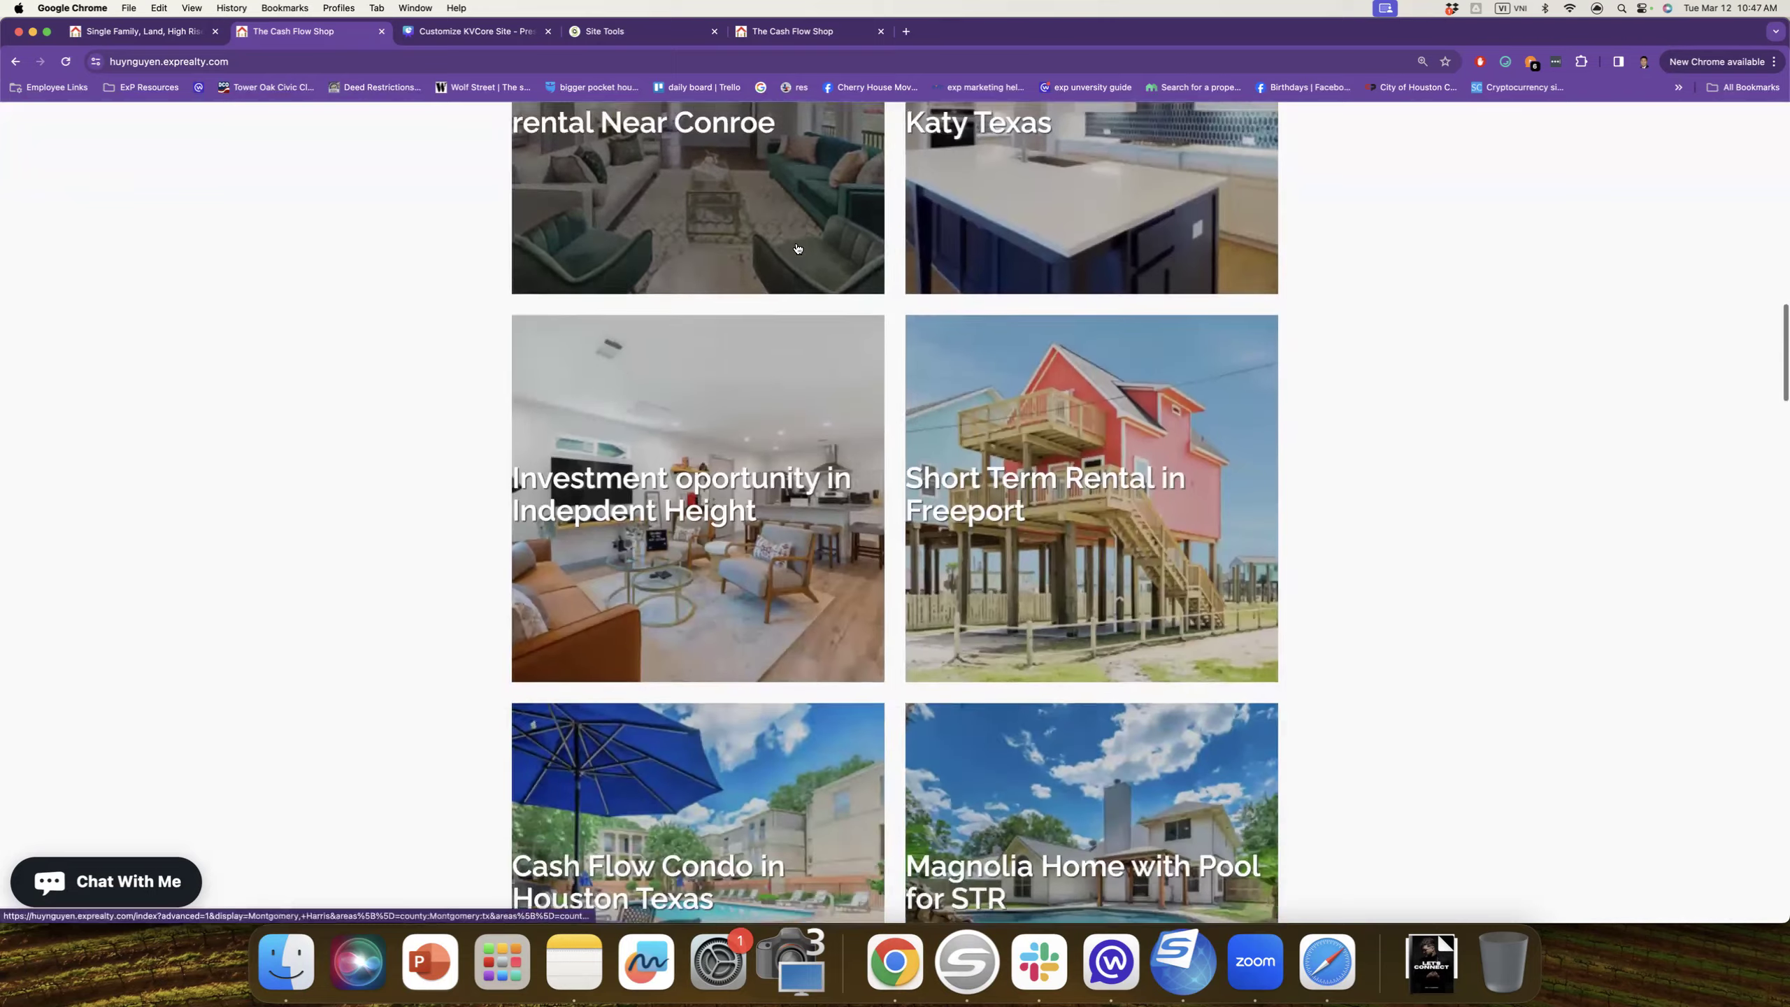
{"action": "scroll", "coordinate": [797, 248], "scroll_direction": "down", "scroll_amount": 9}
{"action": "left_click", "coordinate": [1402, 363]}
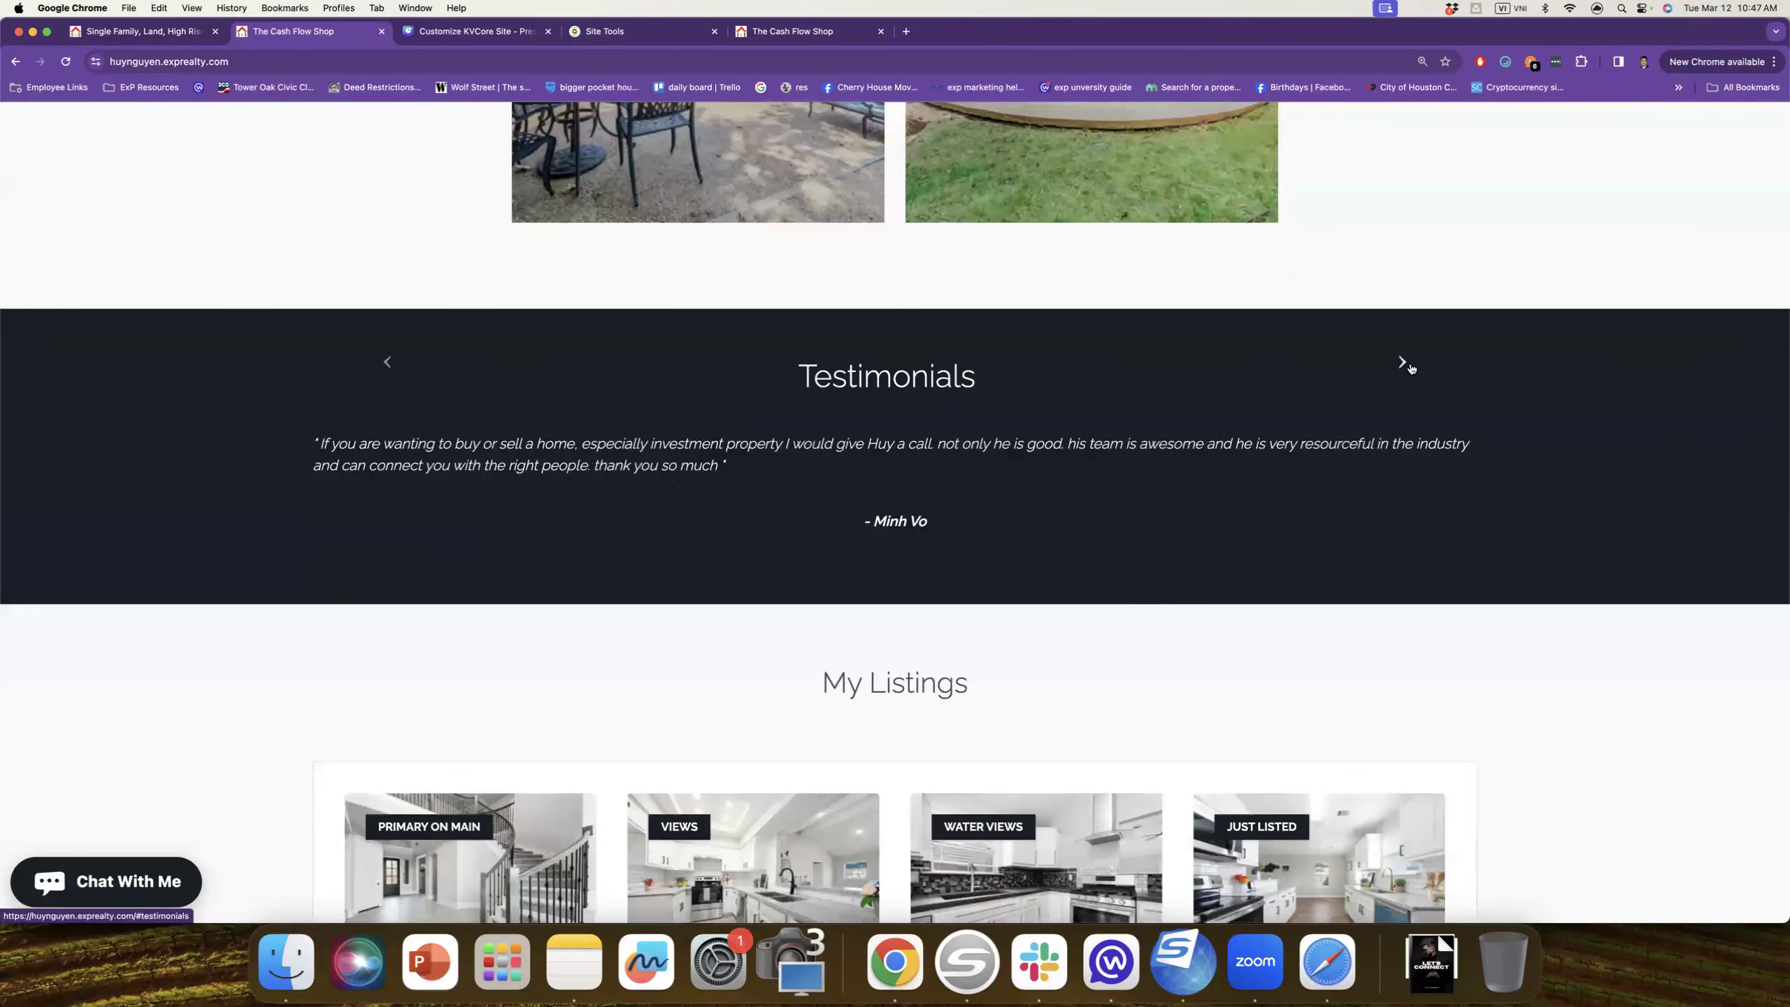
{"action": "left_click", "coordinate": [1403, 362]}
{"action": "left_click", "coordinate": [1403, 363]}
Step: Continue past the About section down to the Latest Blog Posts cards
{"action": "scroll", "coordinate": [1403, 318], "scroll_direction": "down", "scroll_amount": 7}
{"action": "scroll", "coordinate": [1200, 462], "scroll_direction": "down", "scroll_amount": 5}
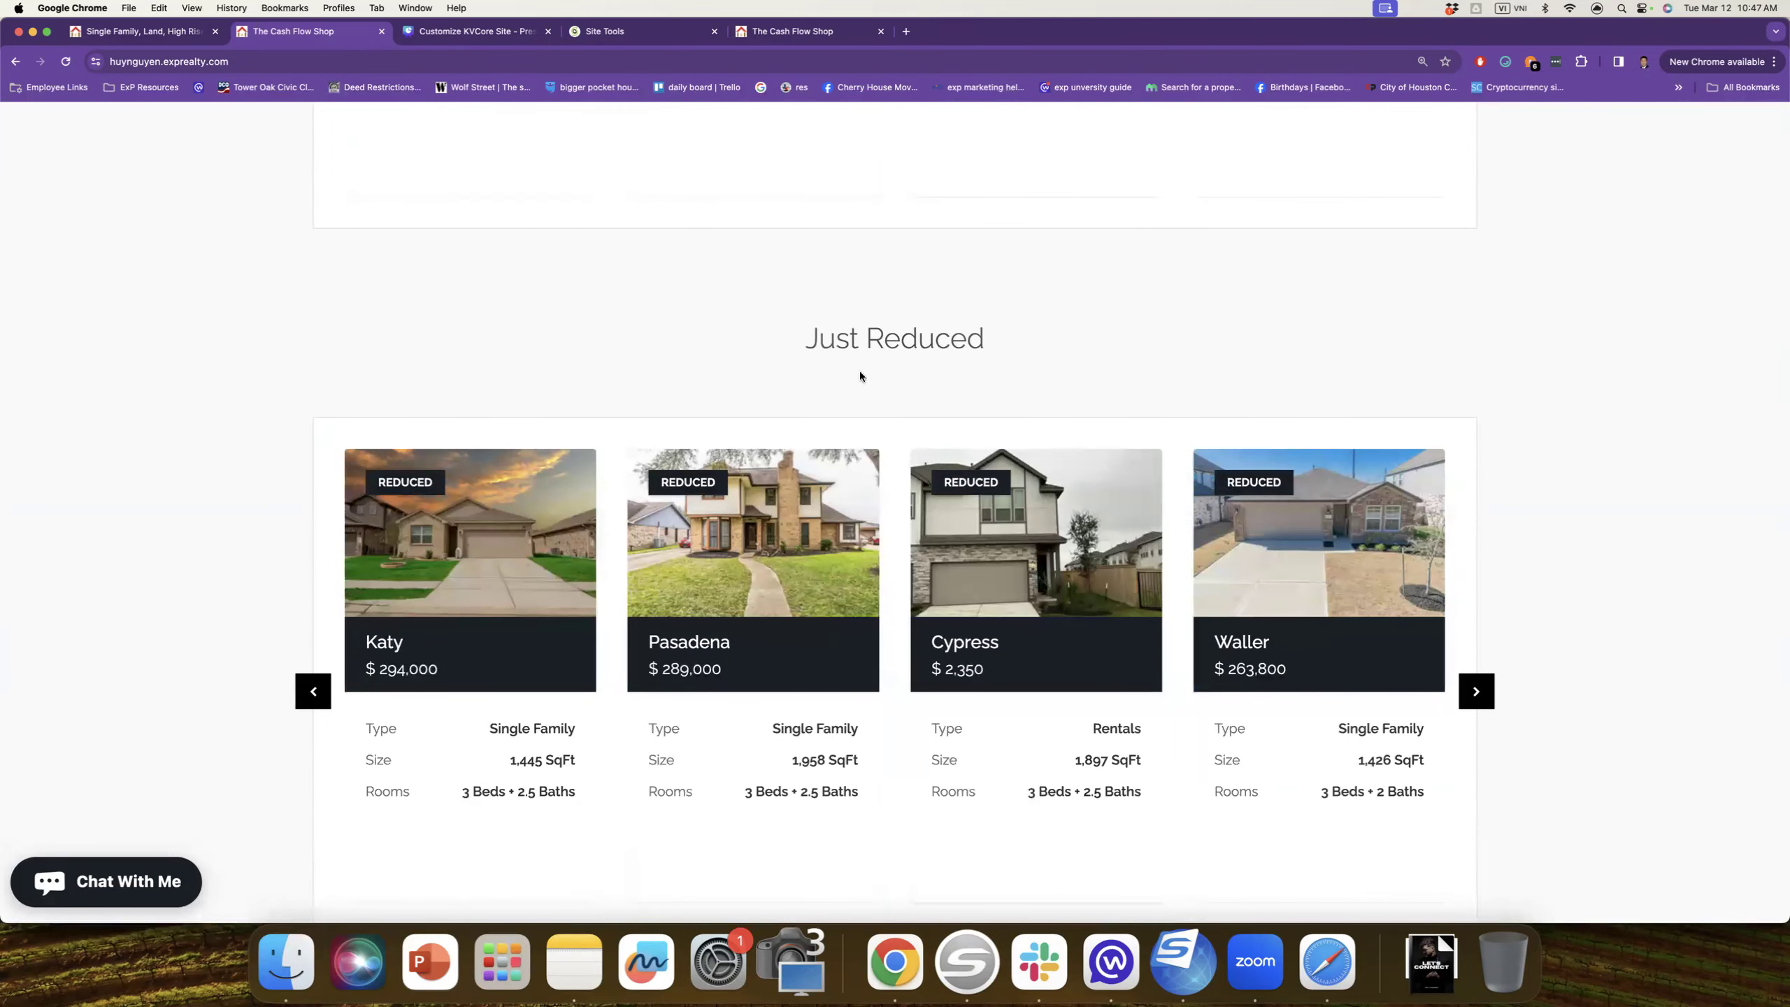
{"action": "mouse_move", "coordinate": [1283, 579]}
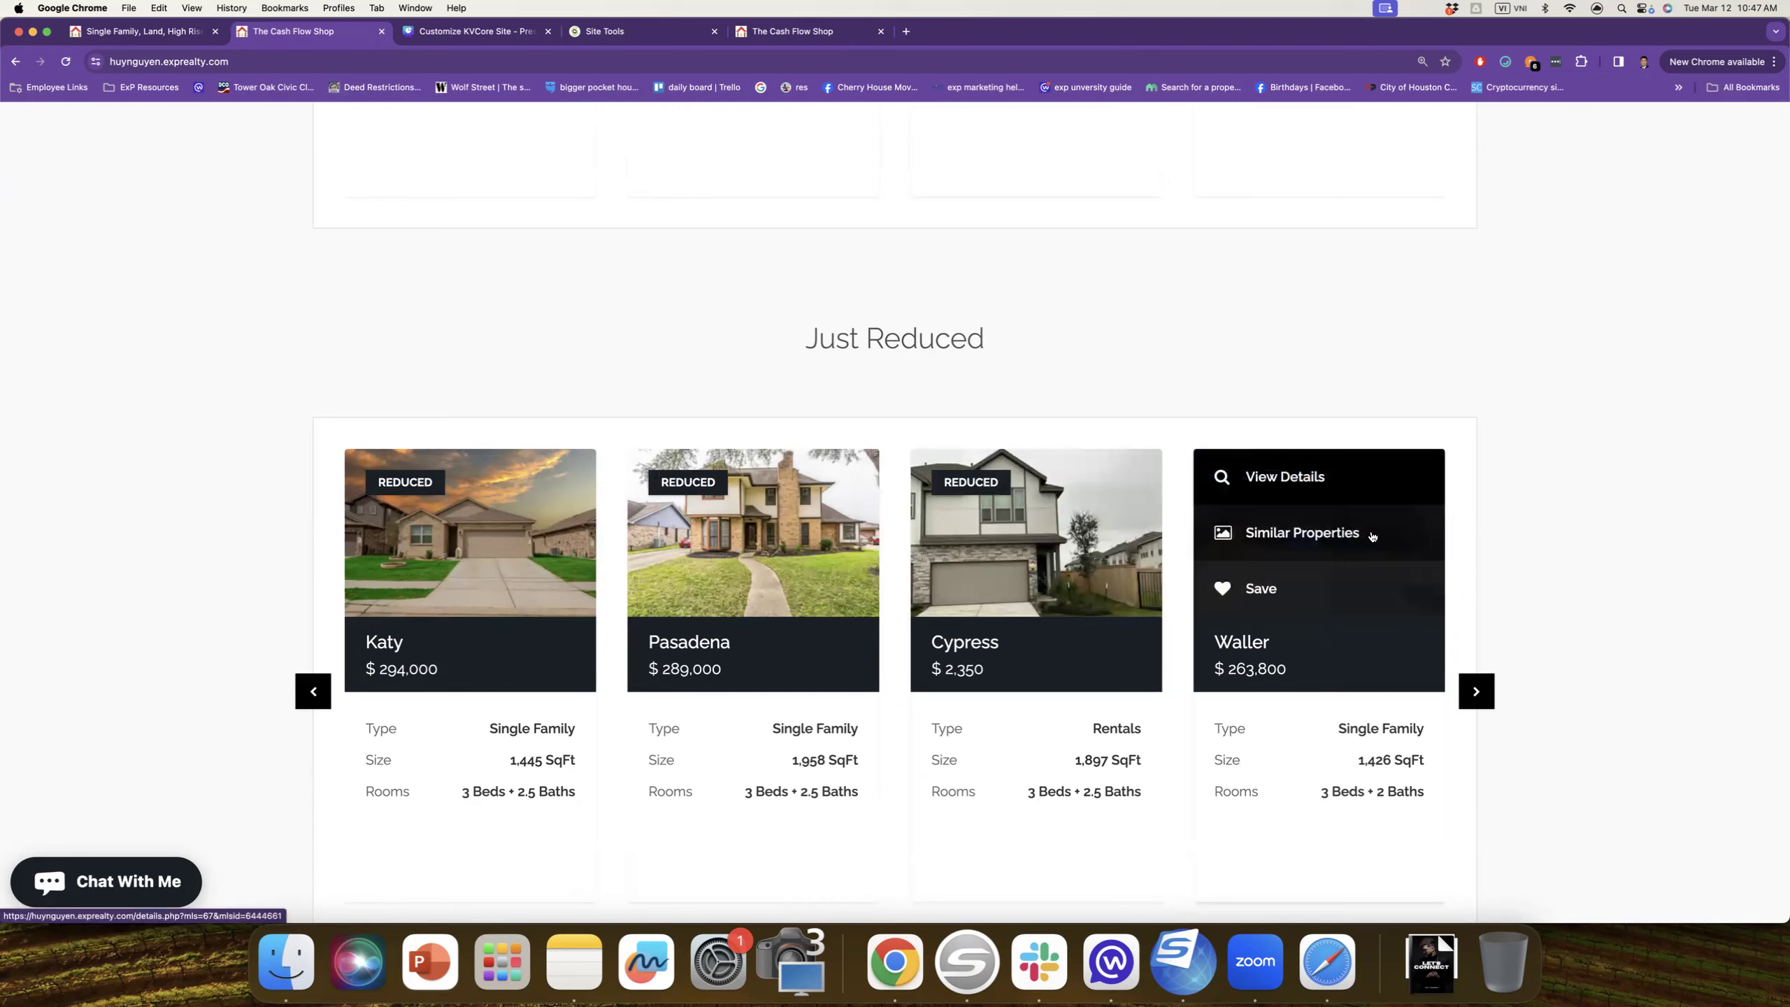
{"action": "scroll", "coordinate": [1575, 404], "scroll_direction": "down", "scroll_amount": 3}
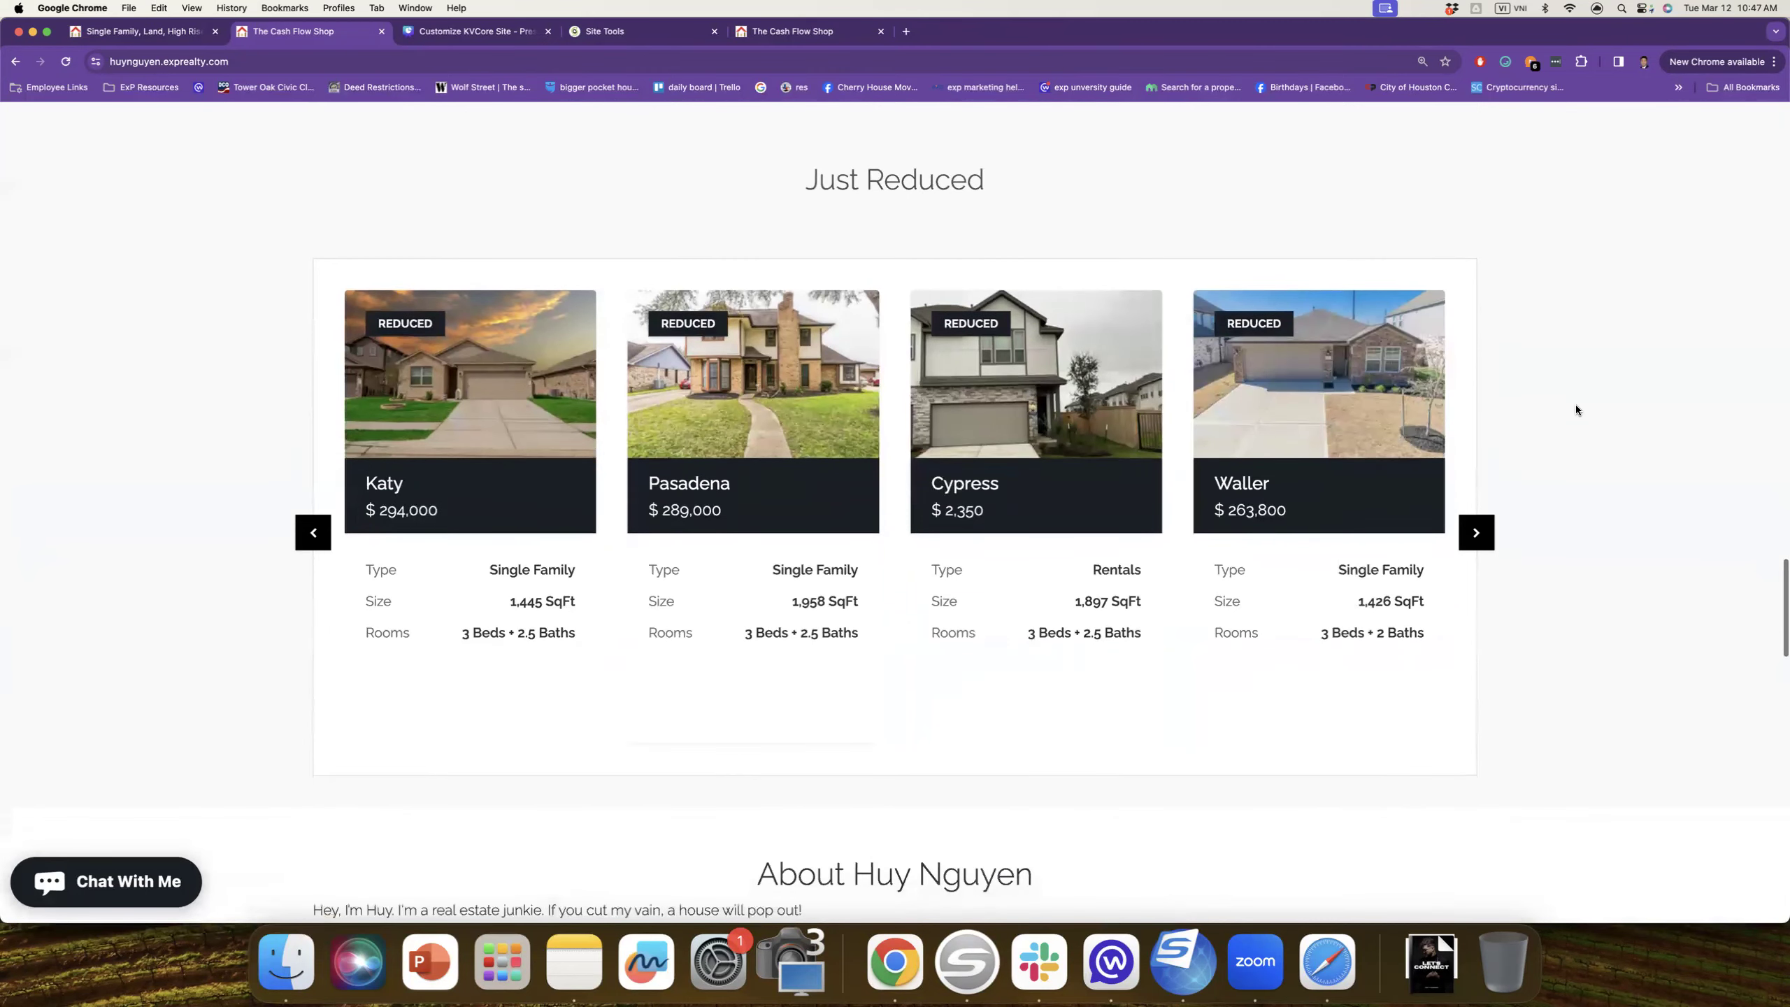
{"action": "scroll", "coordinate": [1575, 410], "scroll_direction": "down", "scroll_amount": 2}
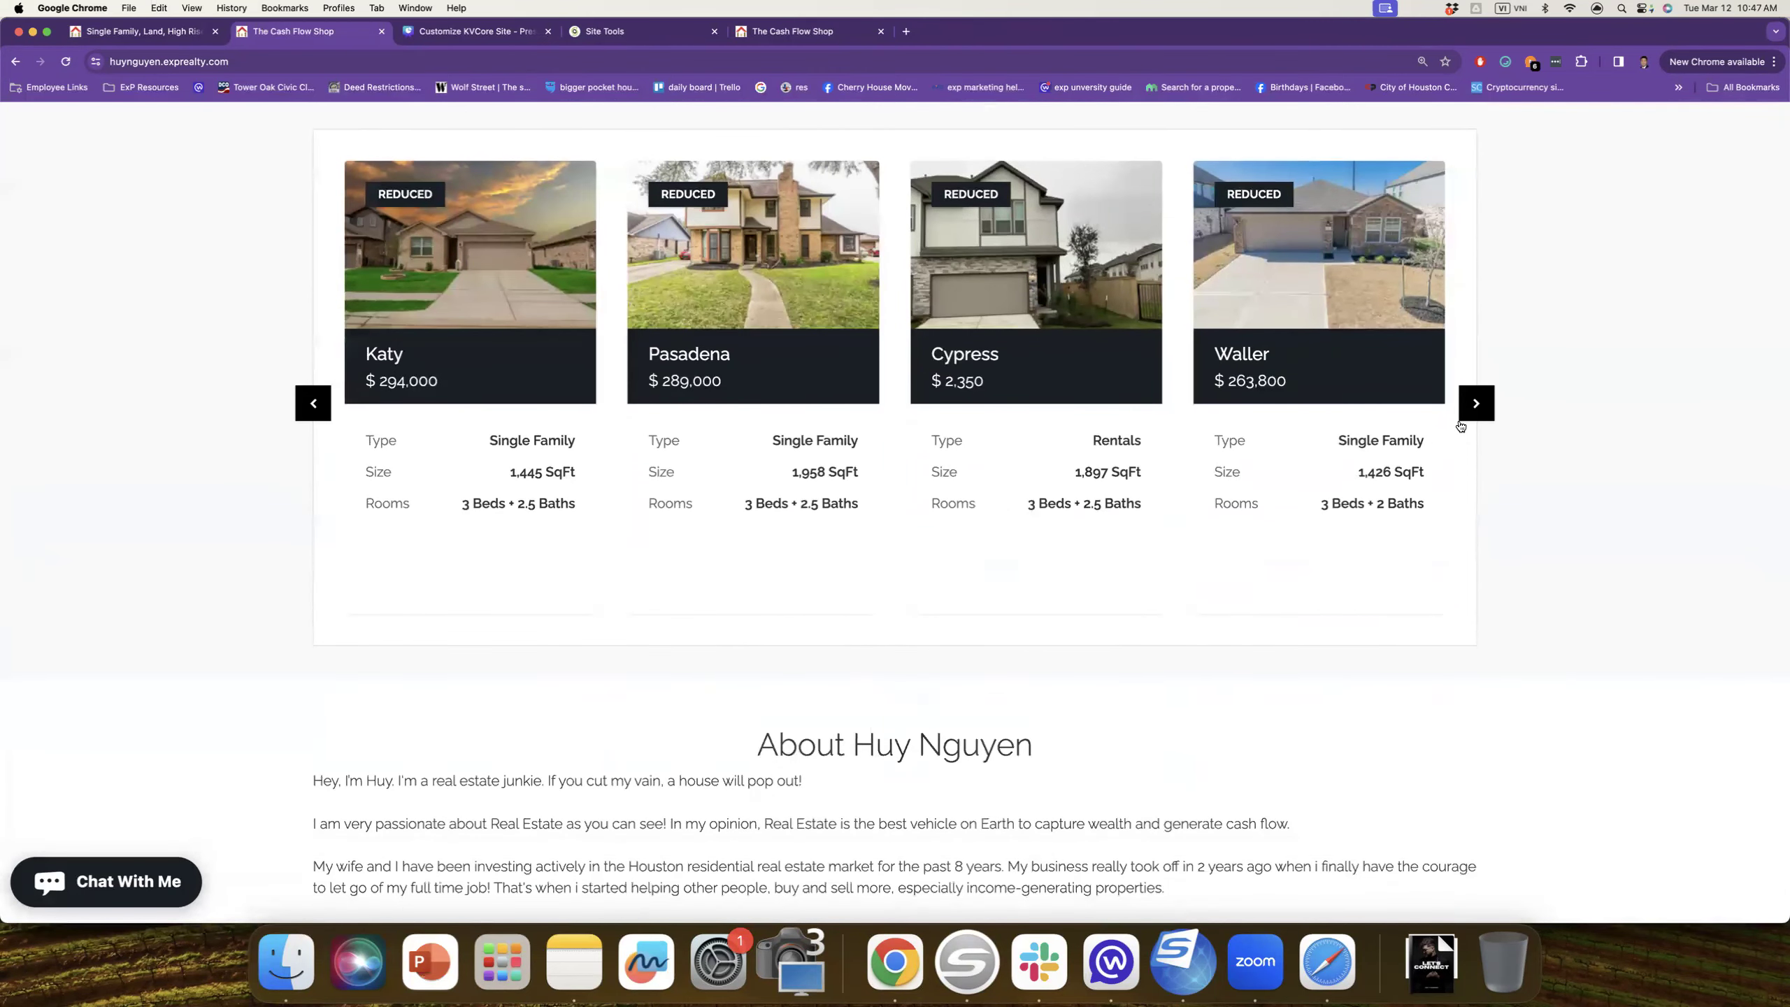
{"action": "scroll", "coordinate": [1461, 425], "scroll_direction": "down", "scroll_amount": 8}
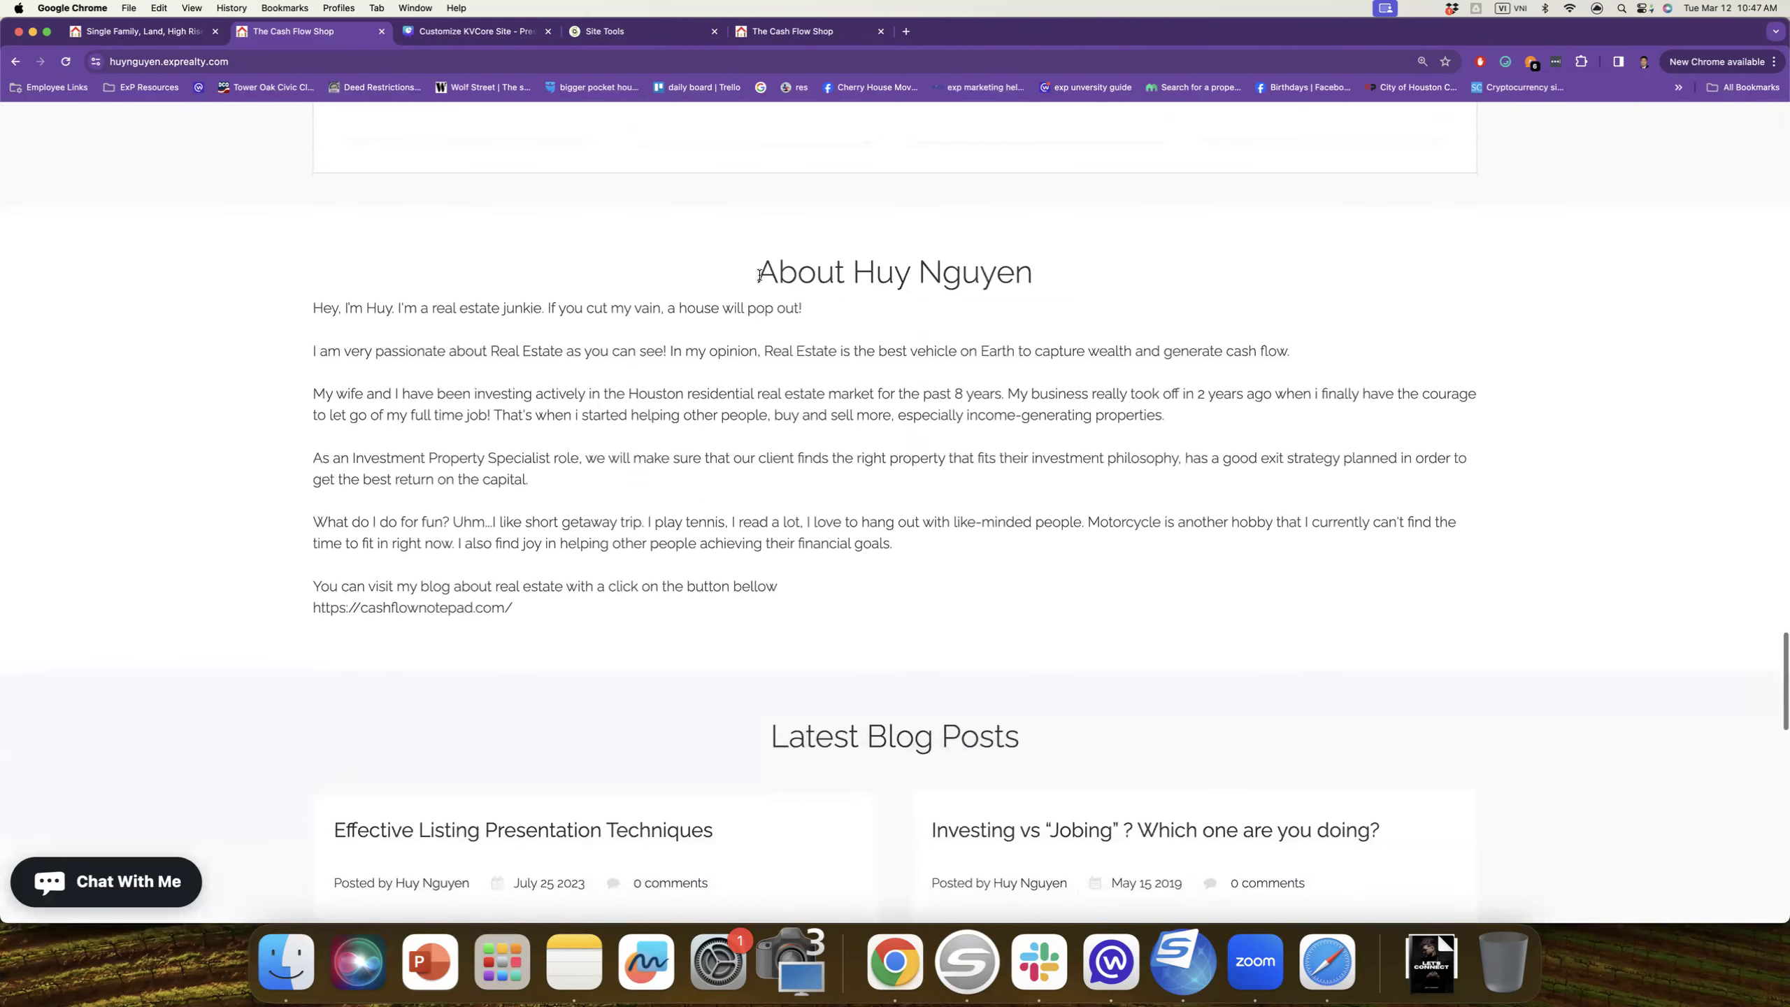
{"action": "scroll", "coordinate": [764, 320], "scroll_direction": "down", "scroll_amount": 4}
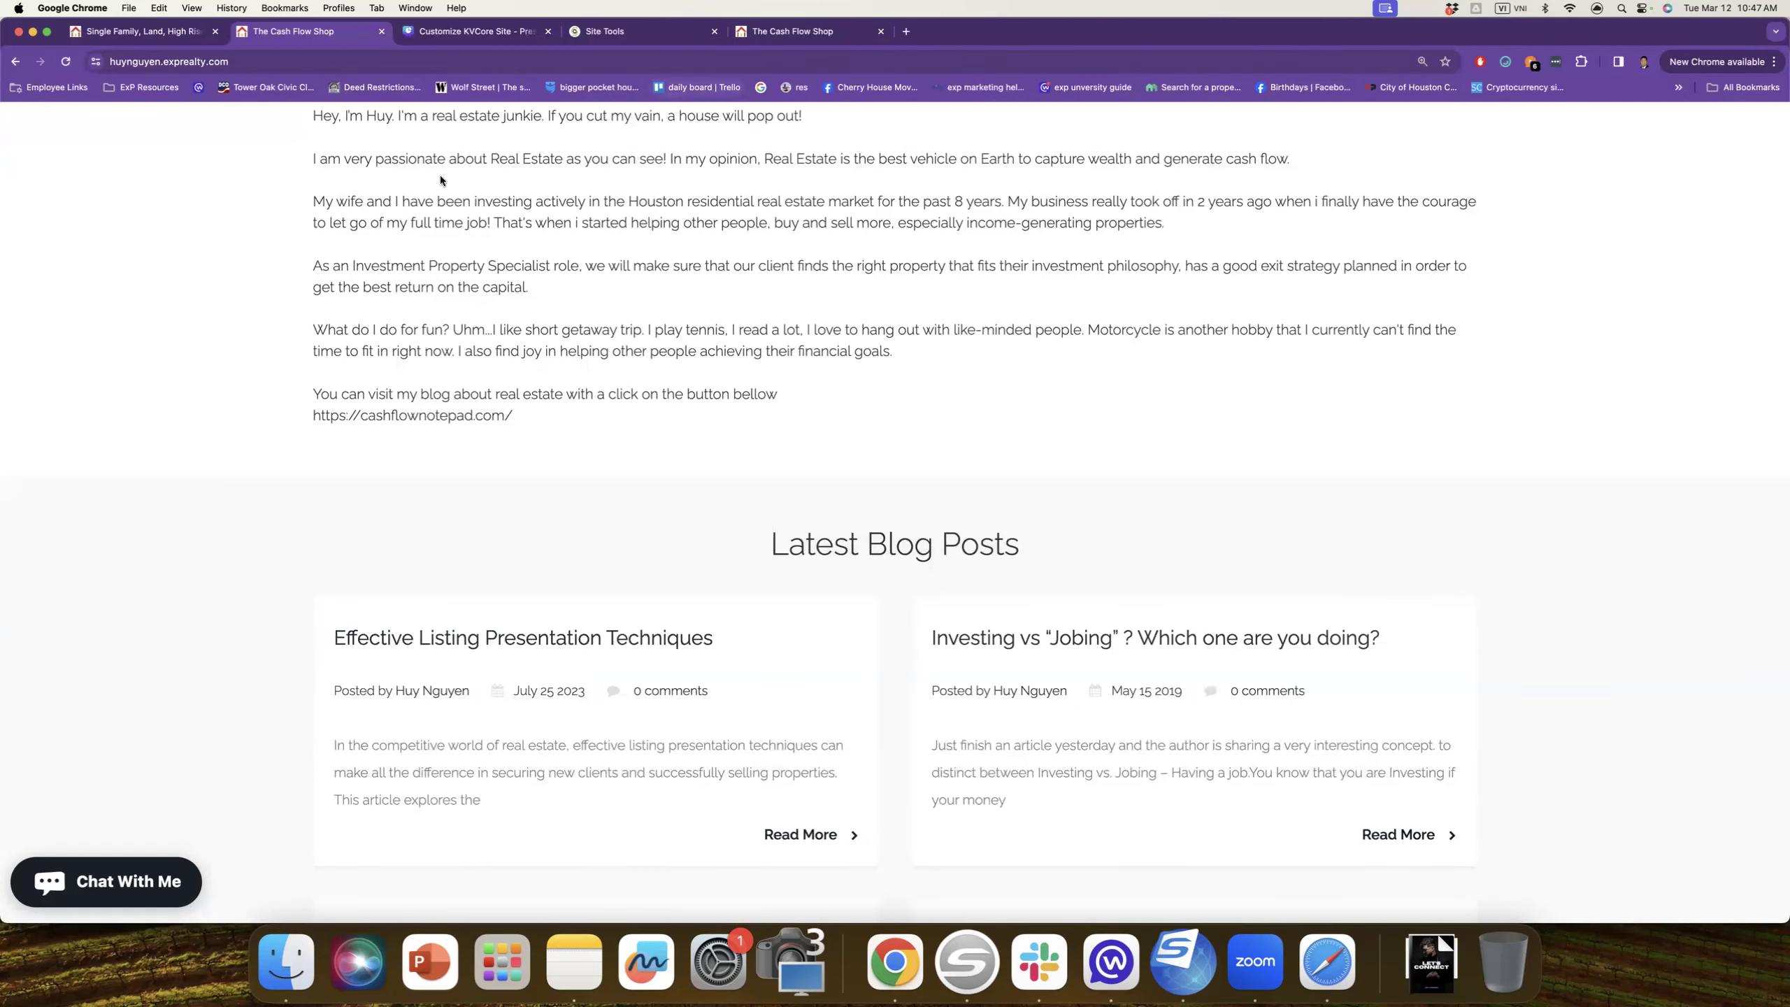
Step: Return to the Customize KVCore Site deck and advance from page 15 to page 17, Look for Trouble
{"action": "left_click", "coordinate": [406, 34]}
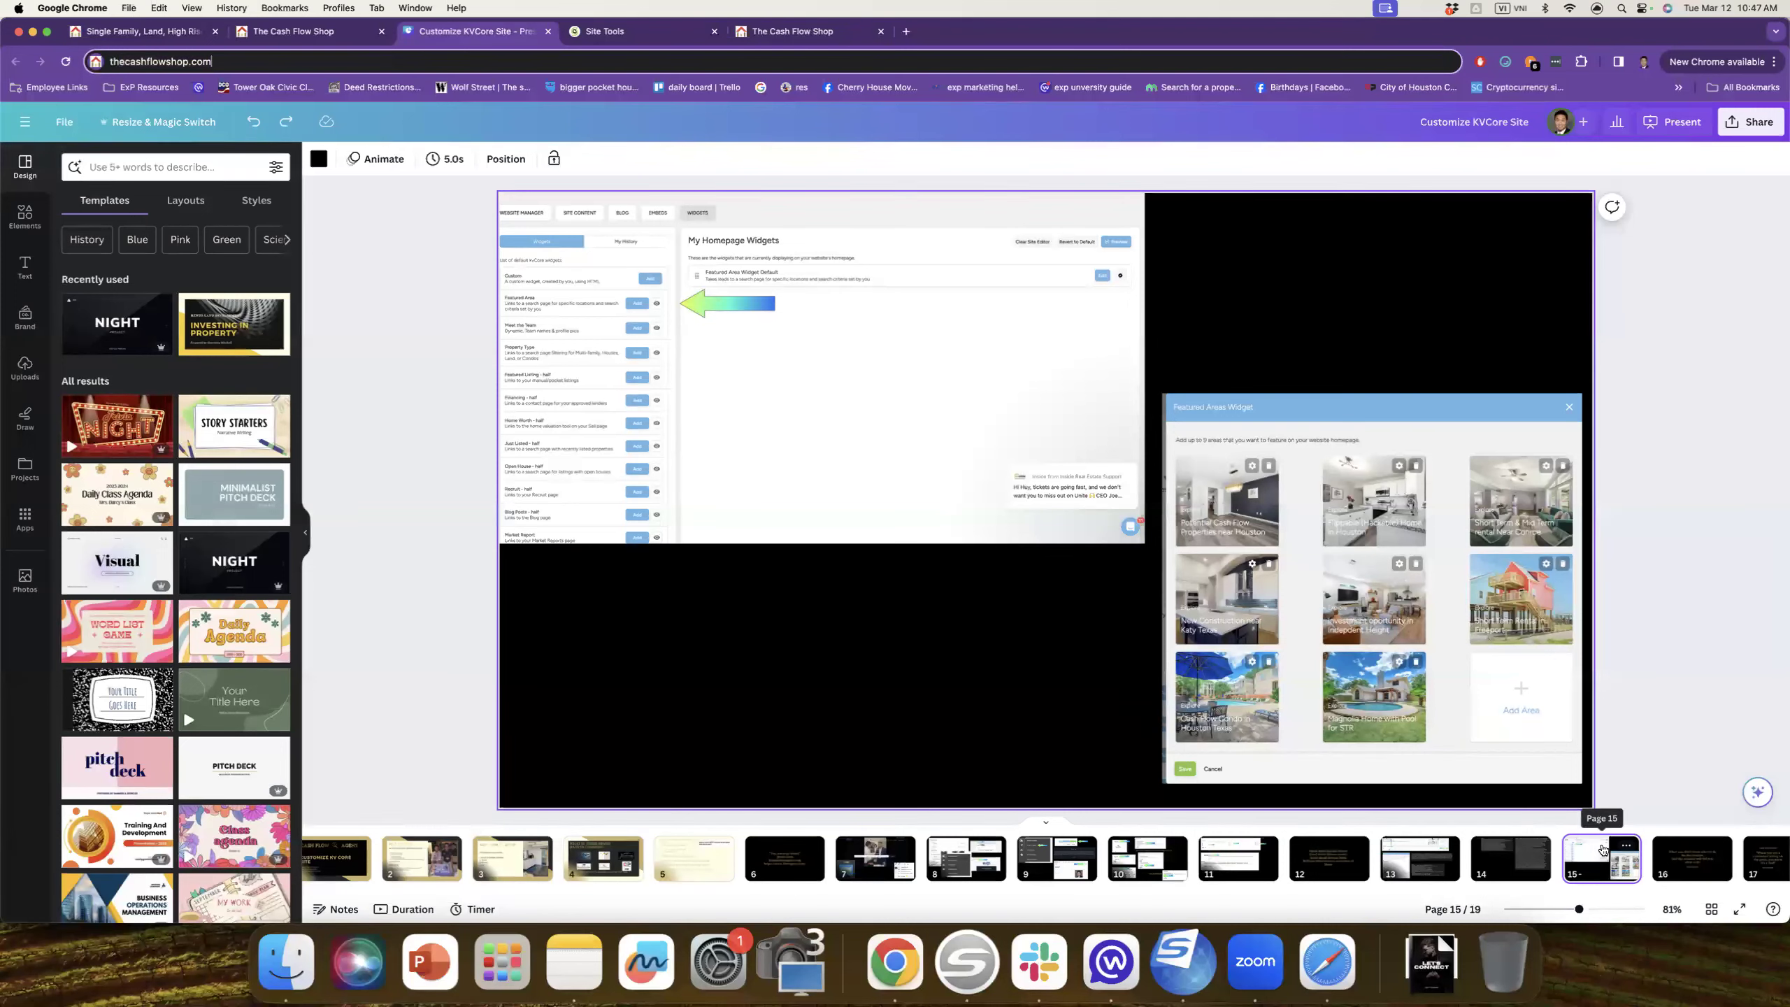
{"action": "key", "text": "Right"}
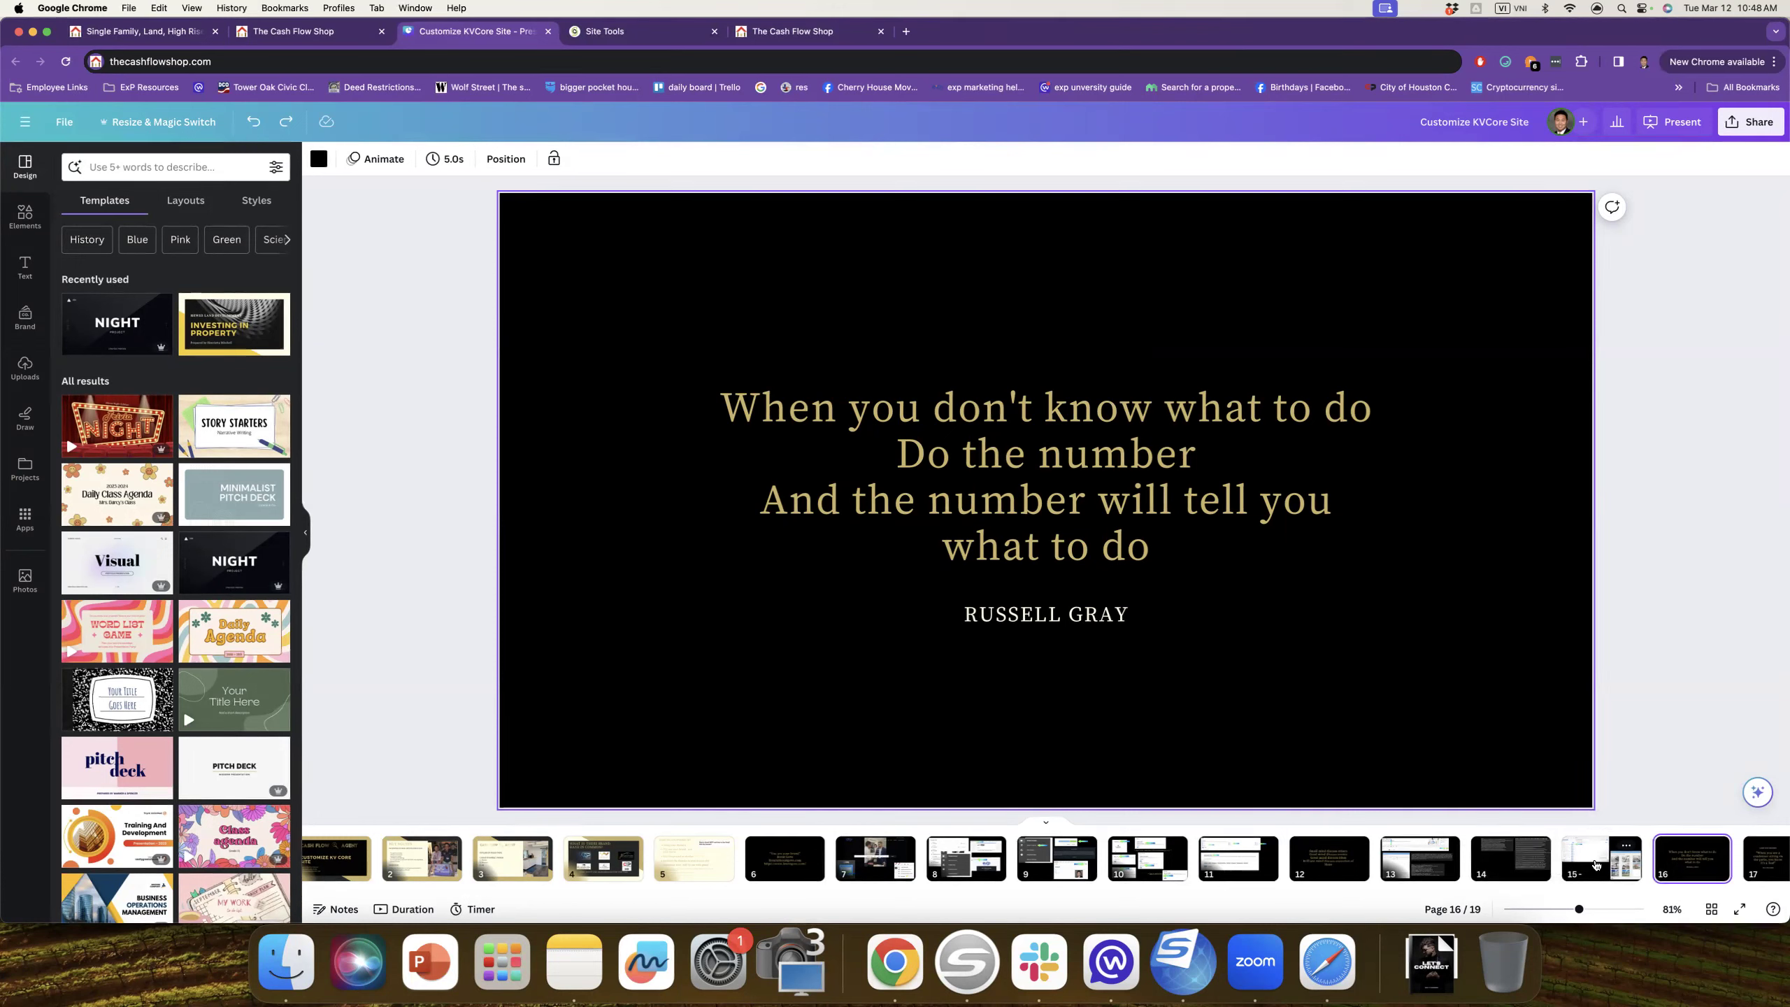
{"action": "key", "text": "Right"}
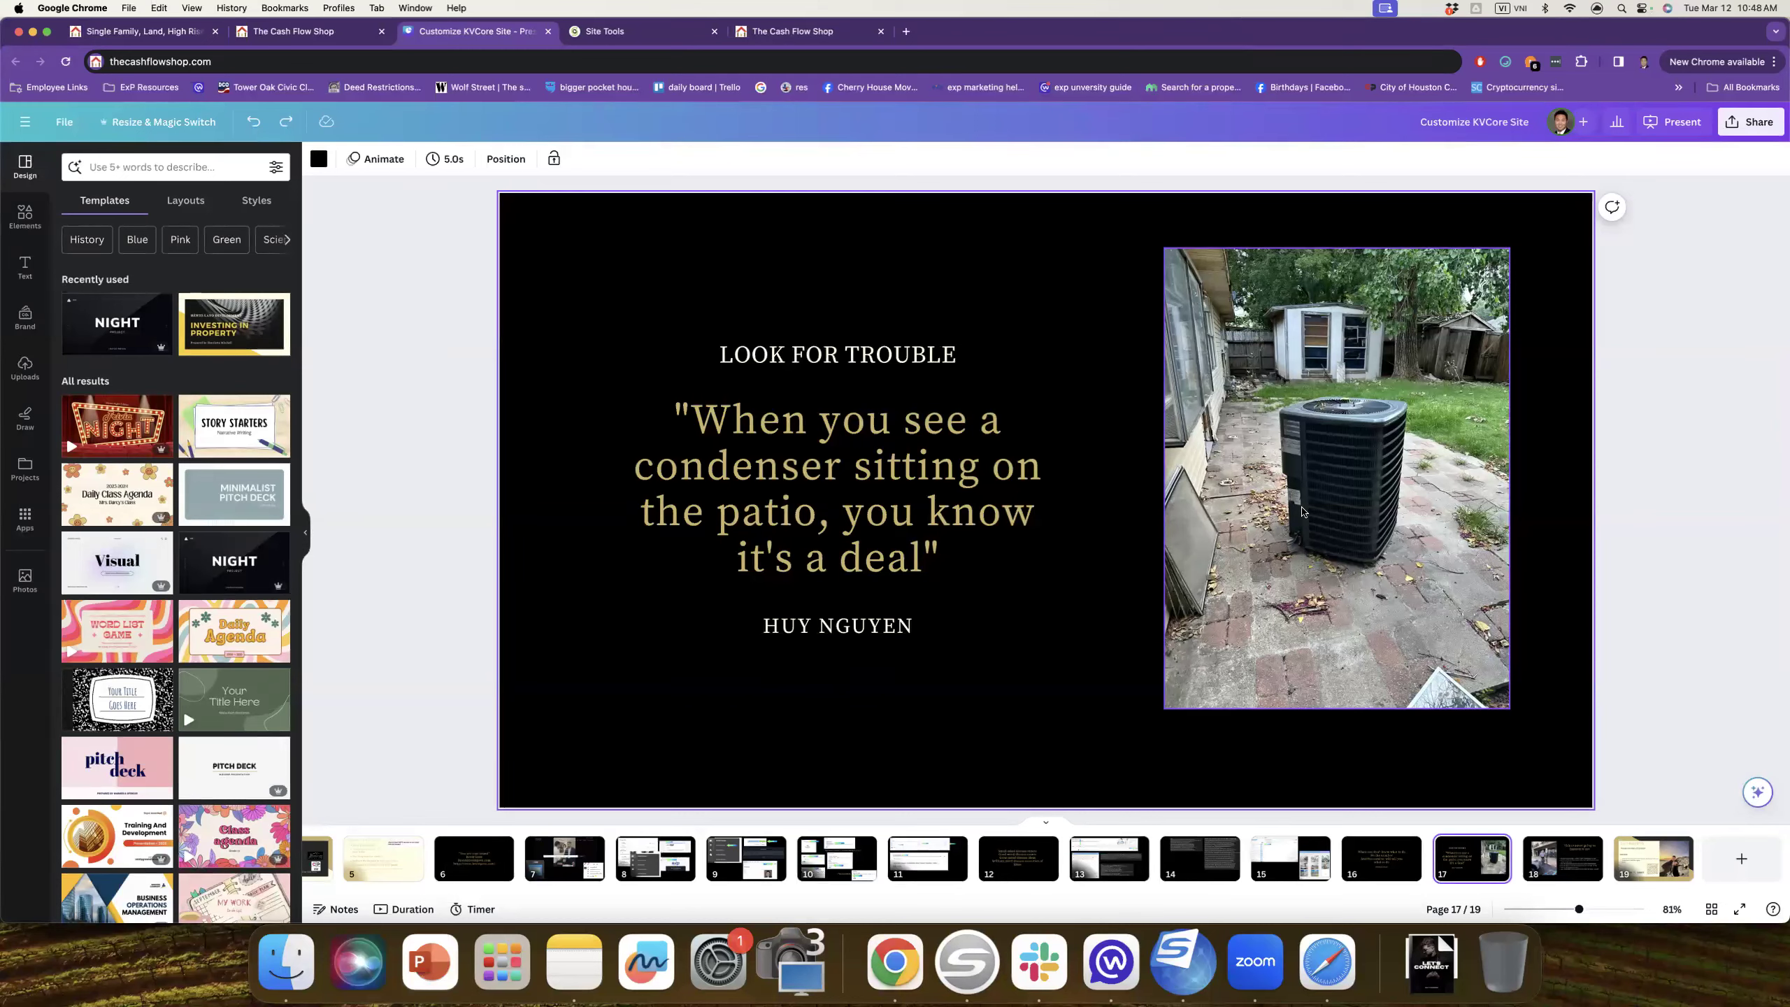
Step: Advance to page 18, the 'This is never going to happen to me' slide
{"action": "key", "text": "Page_Down"}
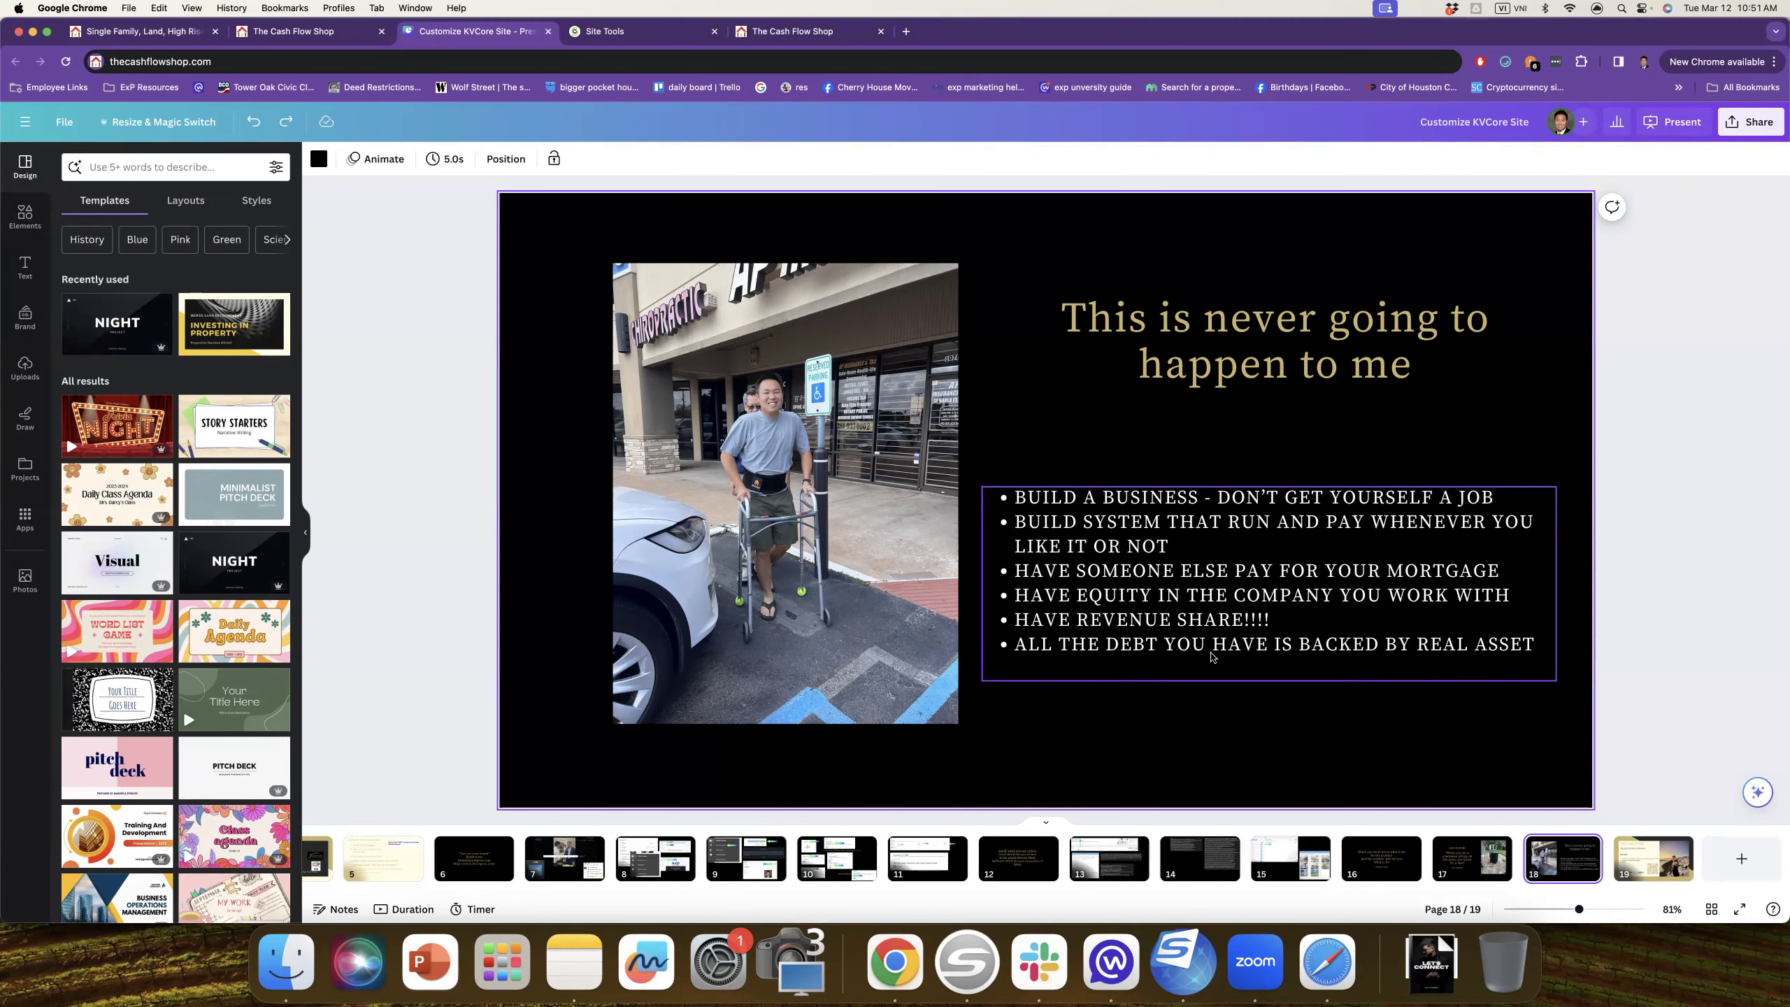
Step: Advance to the final page 19, the Thank You for Attending slide
{"action": "key", "text": "Page_Down"}
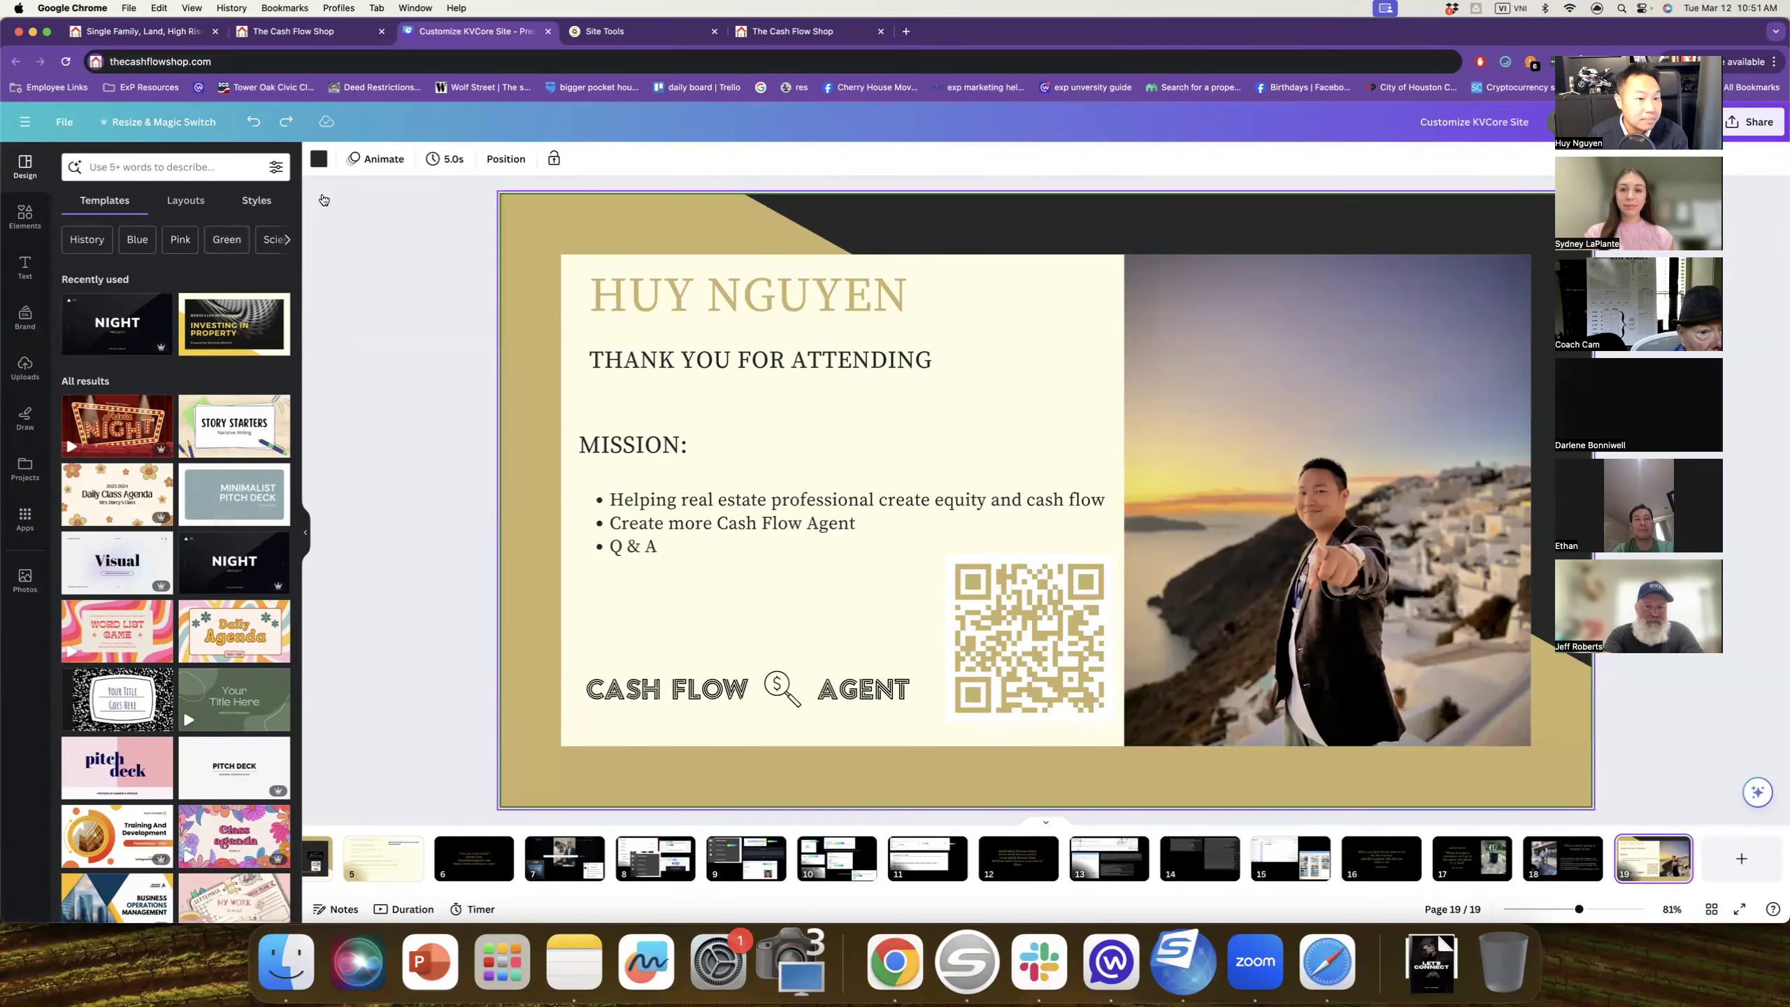
Step: From The Cash Flow Shop tab, search Google for 'exp pyramid scheme'
{"action": "left_click", "coordinate": [329, 32]}
{"action": "left_click", "coordinate": [367, 65]}
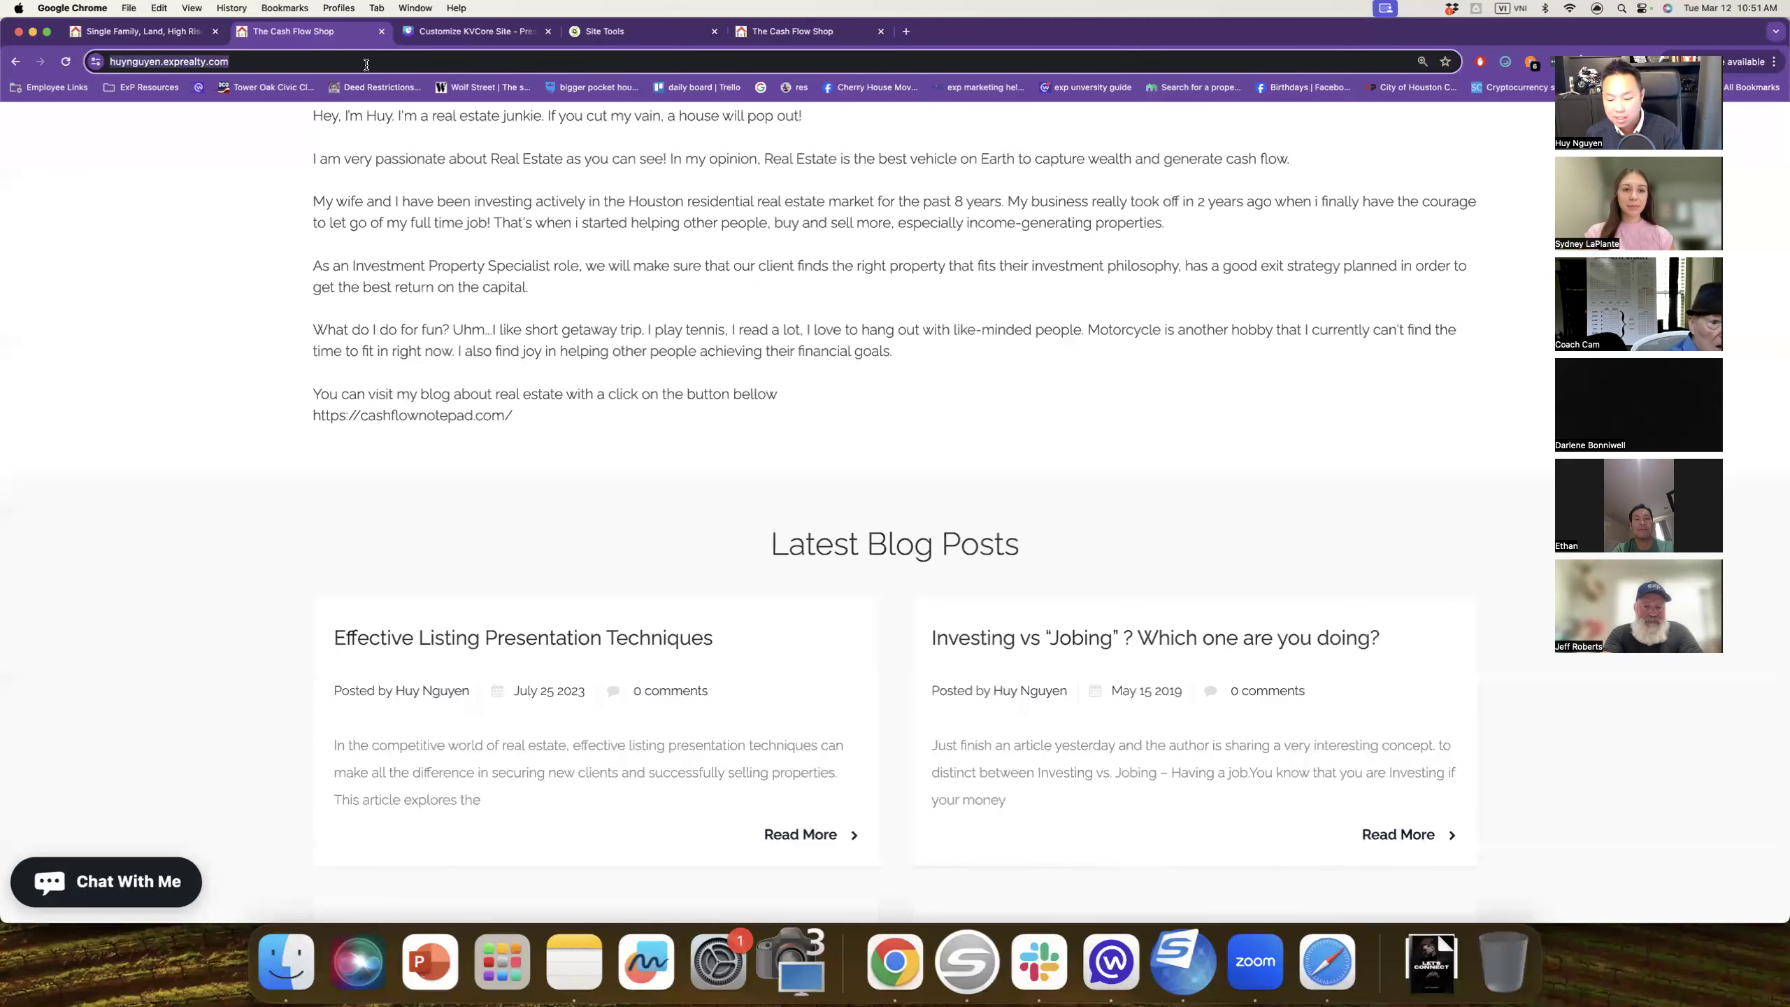
{"action": "type", "text": "exp pyramid scheme"}
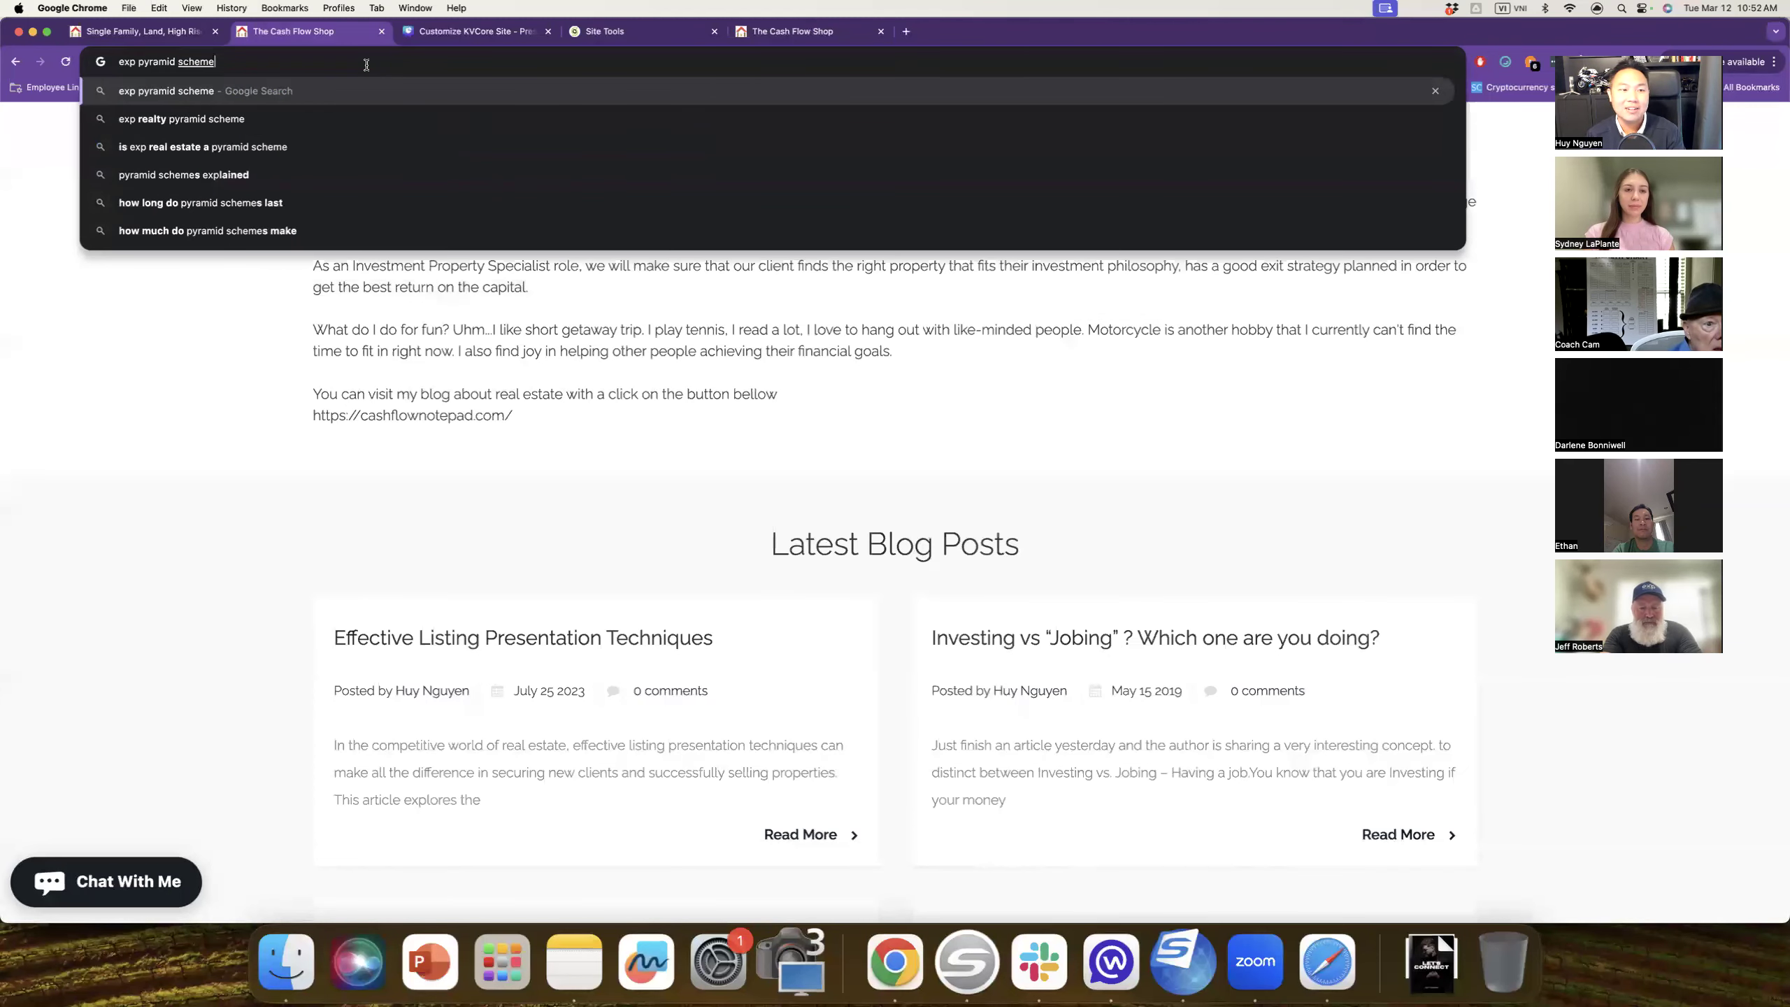
{"action": "key", "text": "Return"}
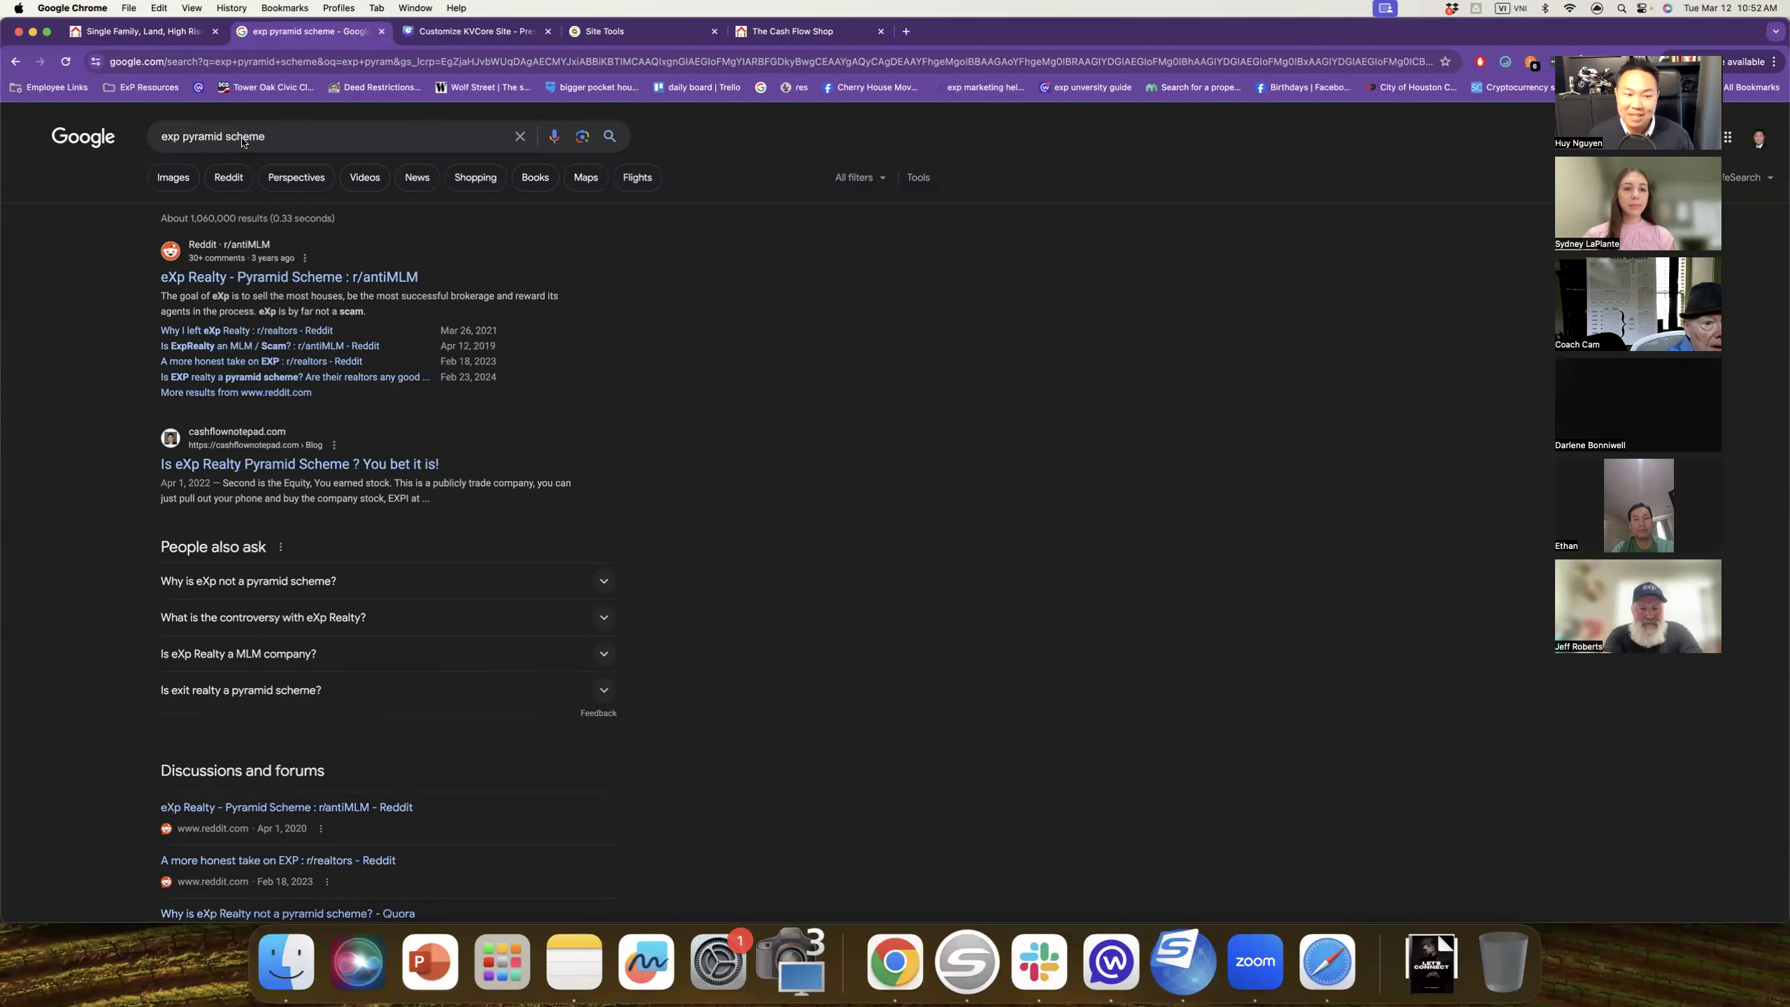
Step: Open the cashflownotepad.com pyramid scheme article and read through it
{"action": "left_click", "coordinate": [378, 463]}
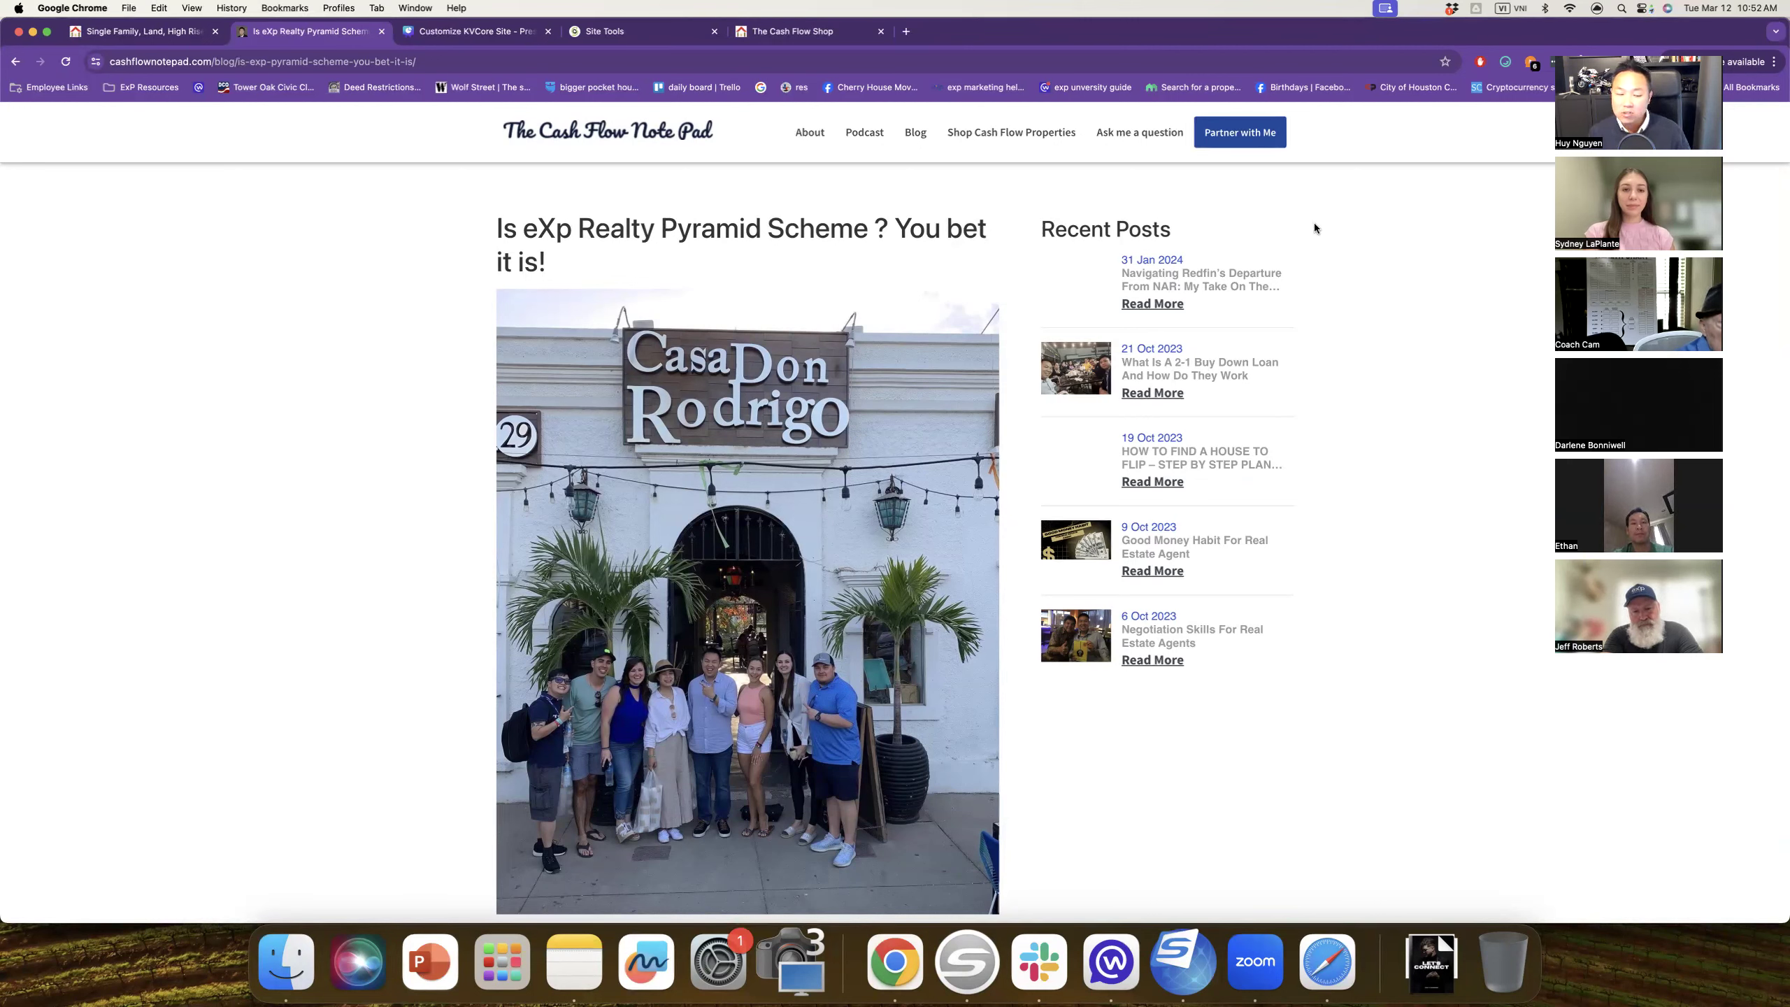
{"action": "scroll", "coordinate": [762, 519], "scroll_direction": "down", "scroll_amount": 6}
{"action": "scroll", "coordinate": [762, 519], "scroll_direction": "down", "scroll_amount": 4}
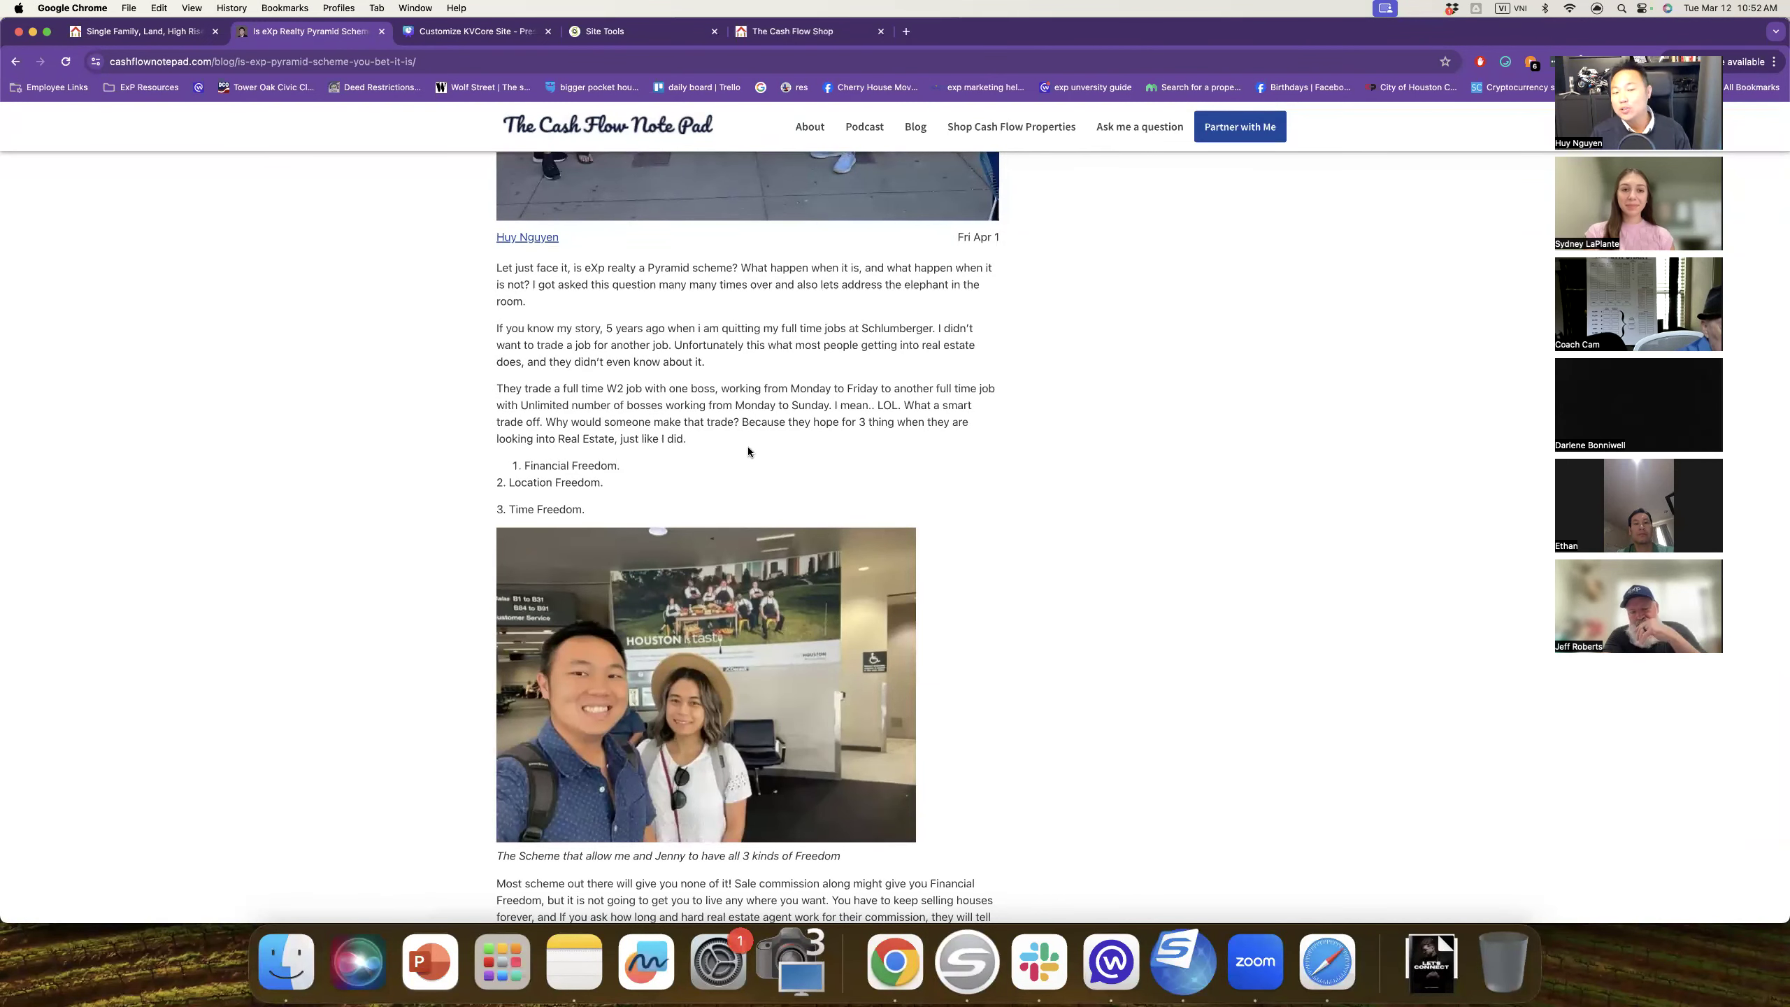
{"action": "scroll", "coordinate": [748, 452], "scroll_direction": "down", "scroll_amount": 3}
{"action": "scroll", "coordinate": [750, 448], "scroll_direction": "down", "scroll_amount": 20}
{"action": "scroll", "coordinate": [789, 494], "scroll_direction": "down", "scroll_amount": 15}
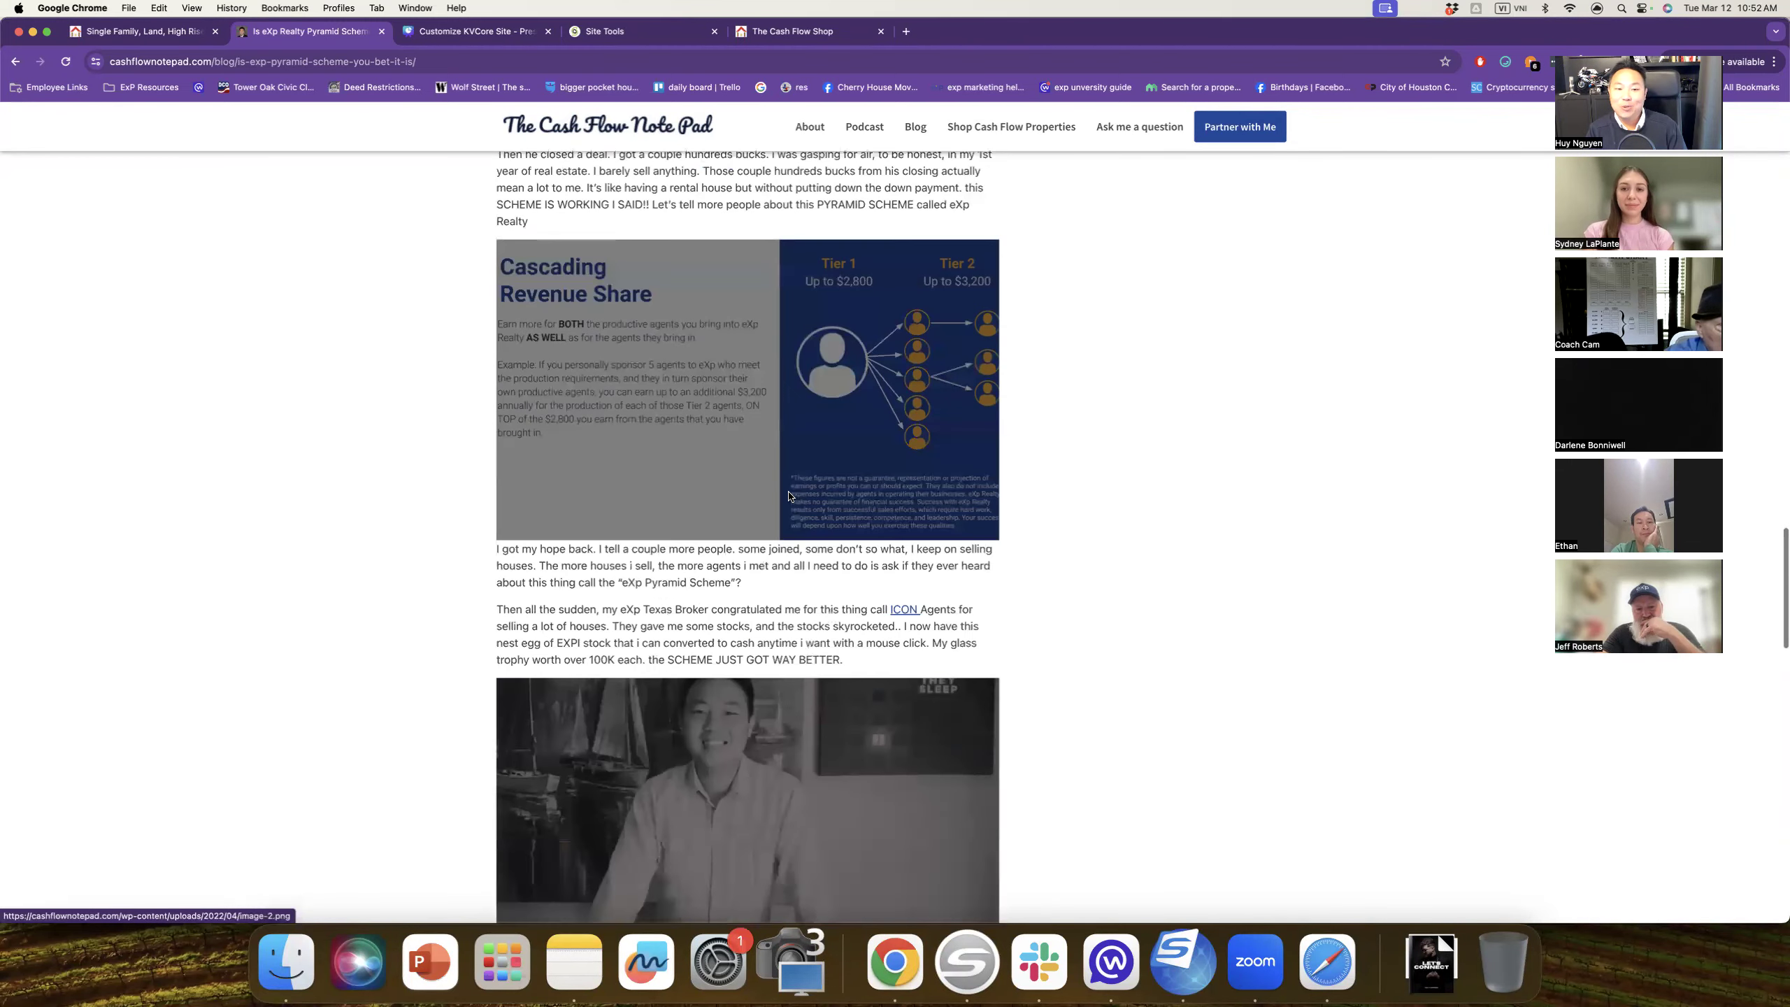
{"action": "scroll", "coordinate": [789, 494], "scroll_direction": "down", "scroll_amount": 4}
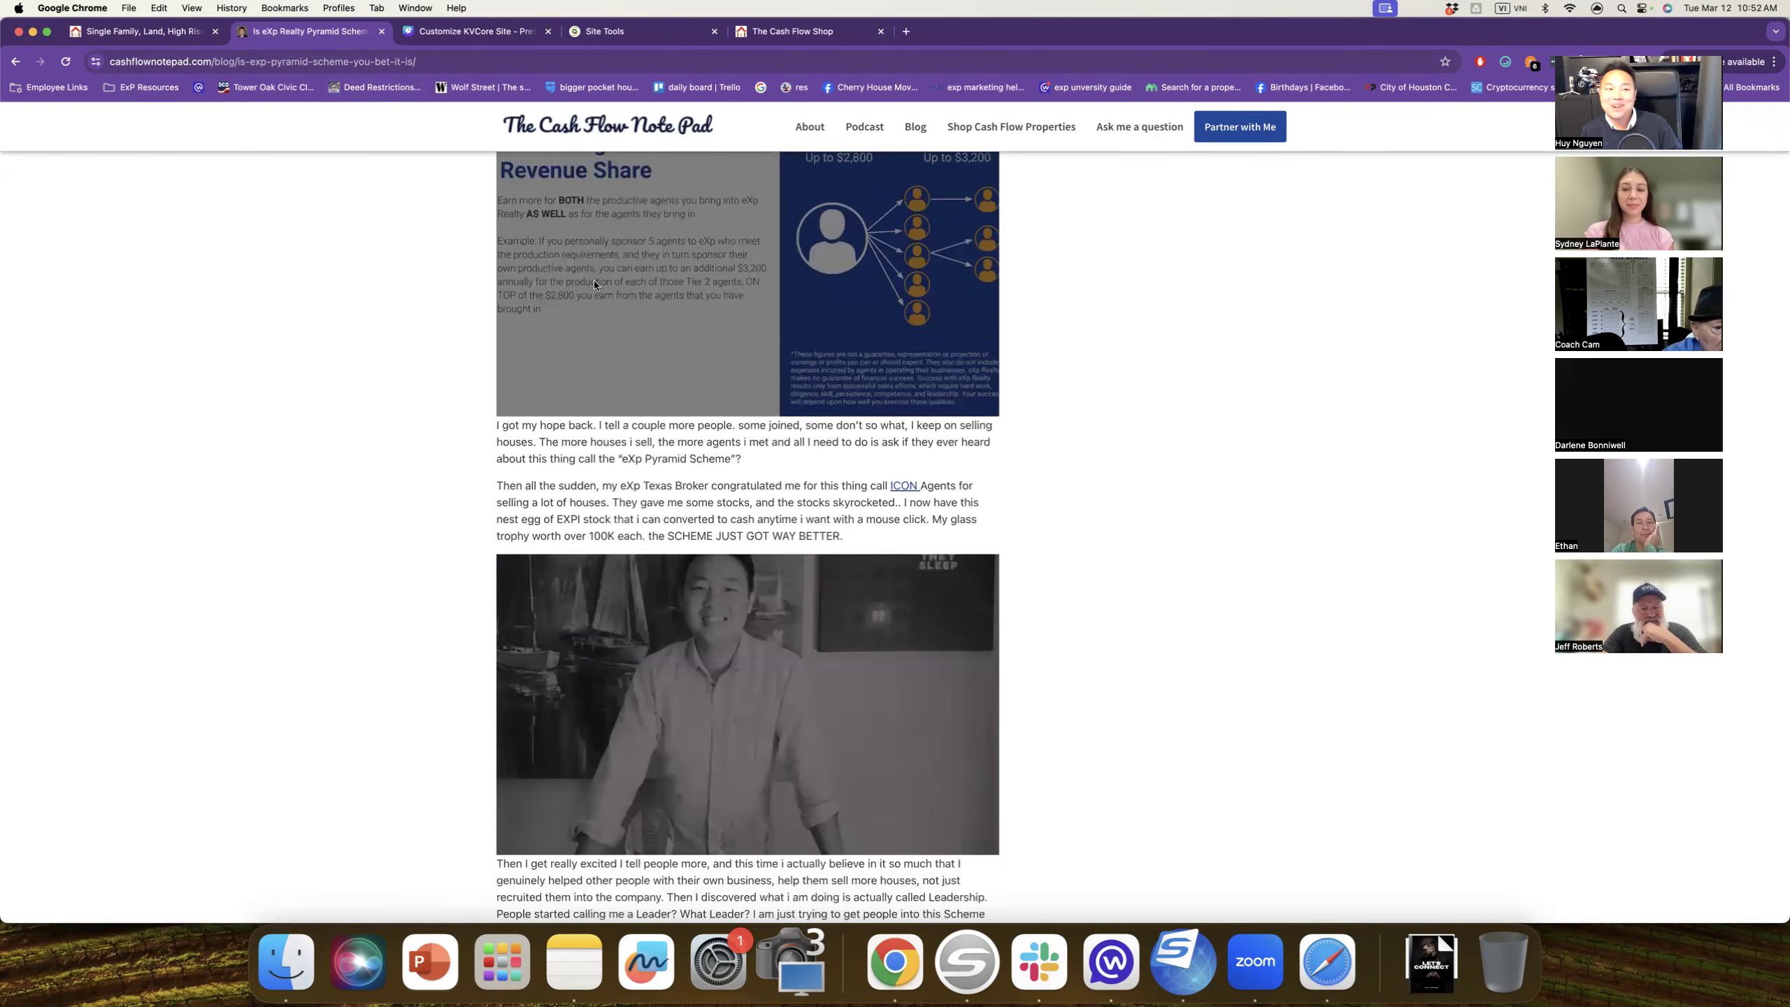
{"action": "scroll", "coordinate": [817, 386], "scroll_direction": "down", "scroll_amount": 15}
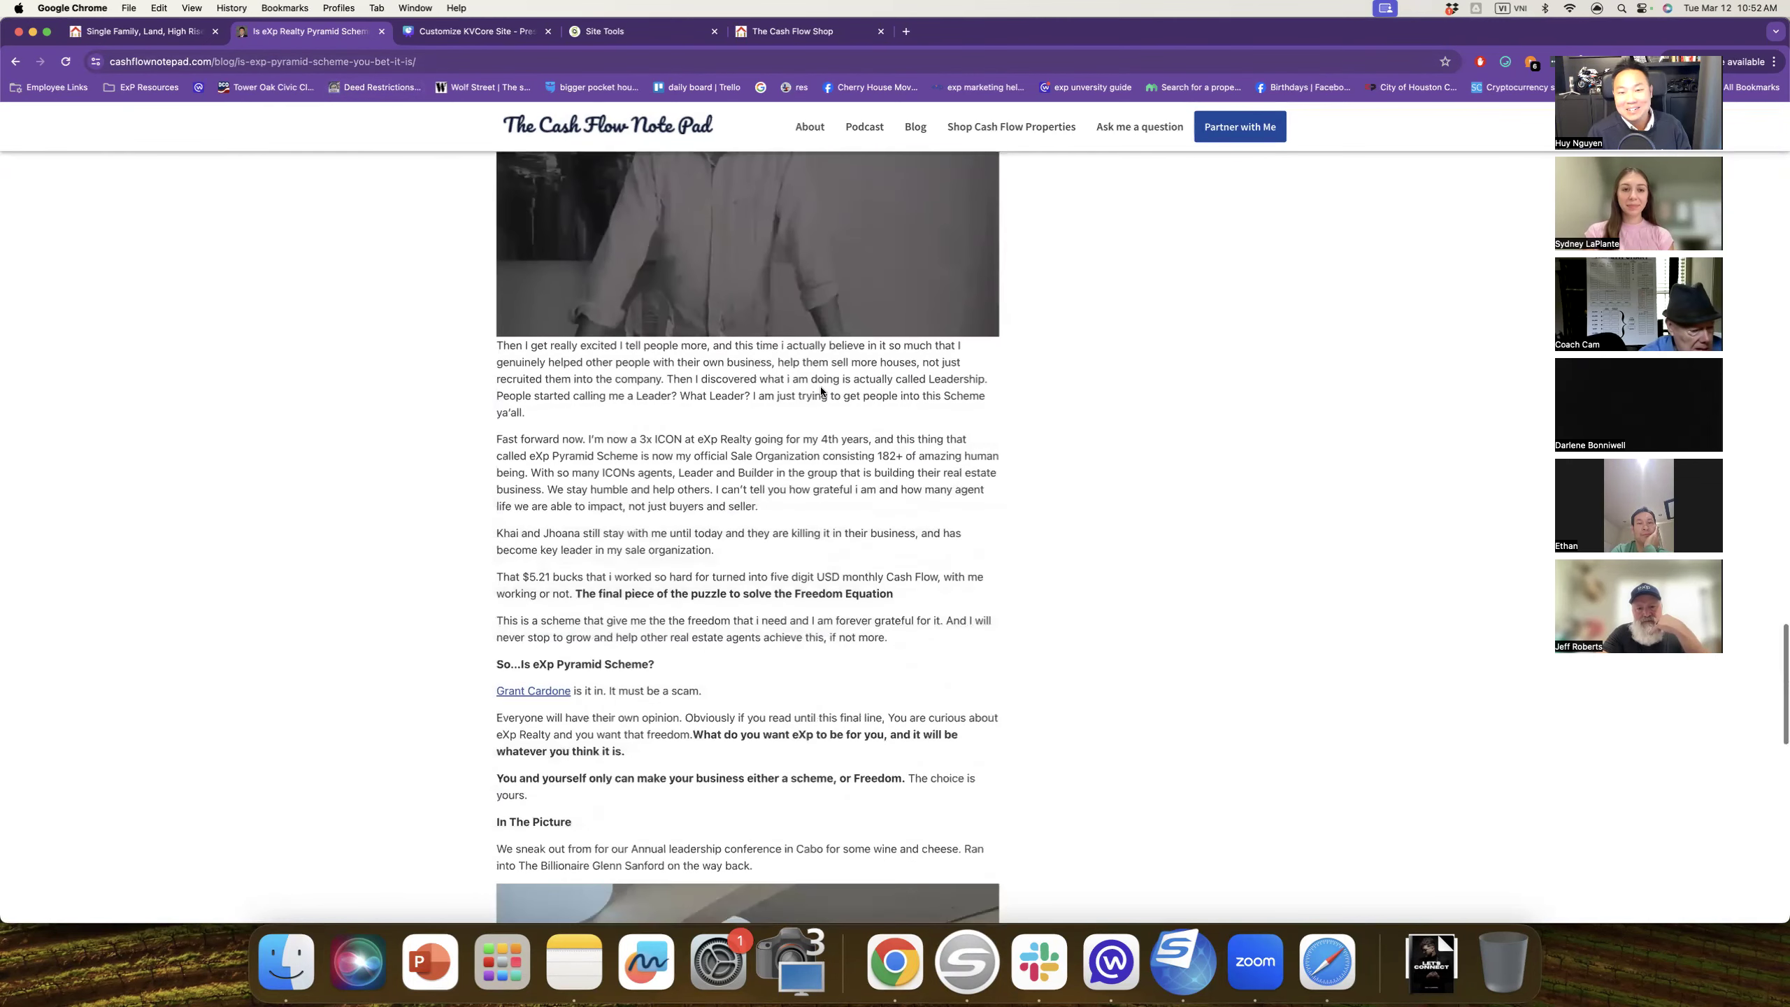
{"action": "scroll", "coordinate": [826, 388], "scroll_direction": "down", "scroll_amount": 5}
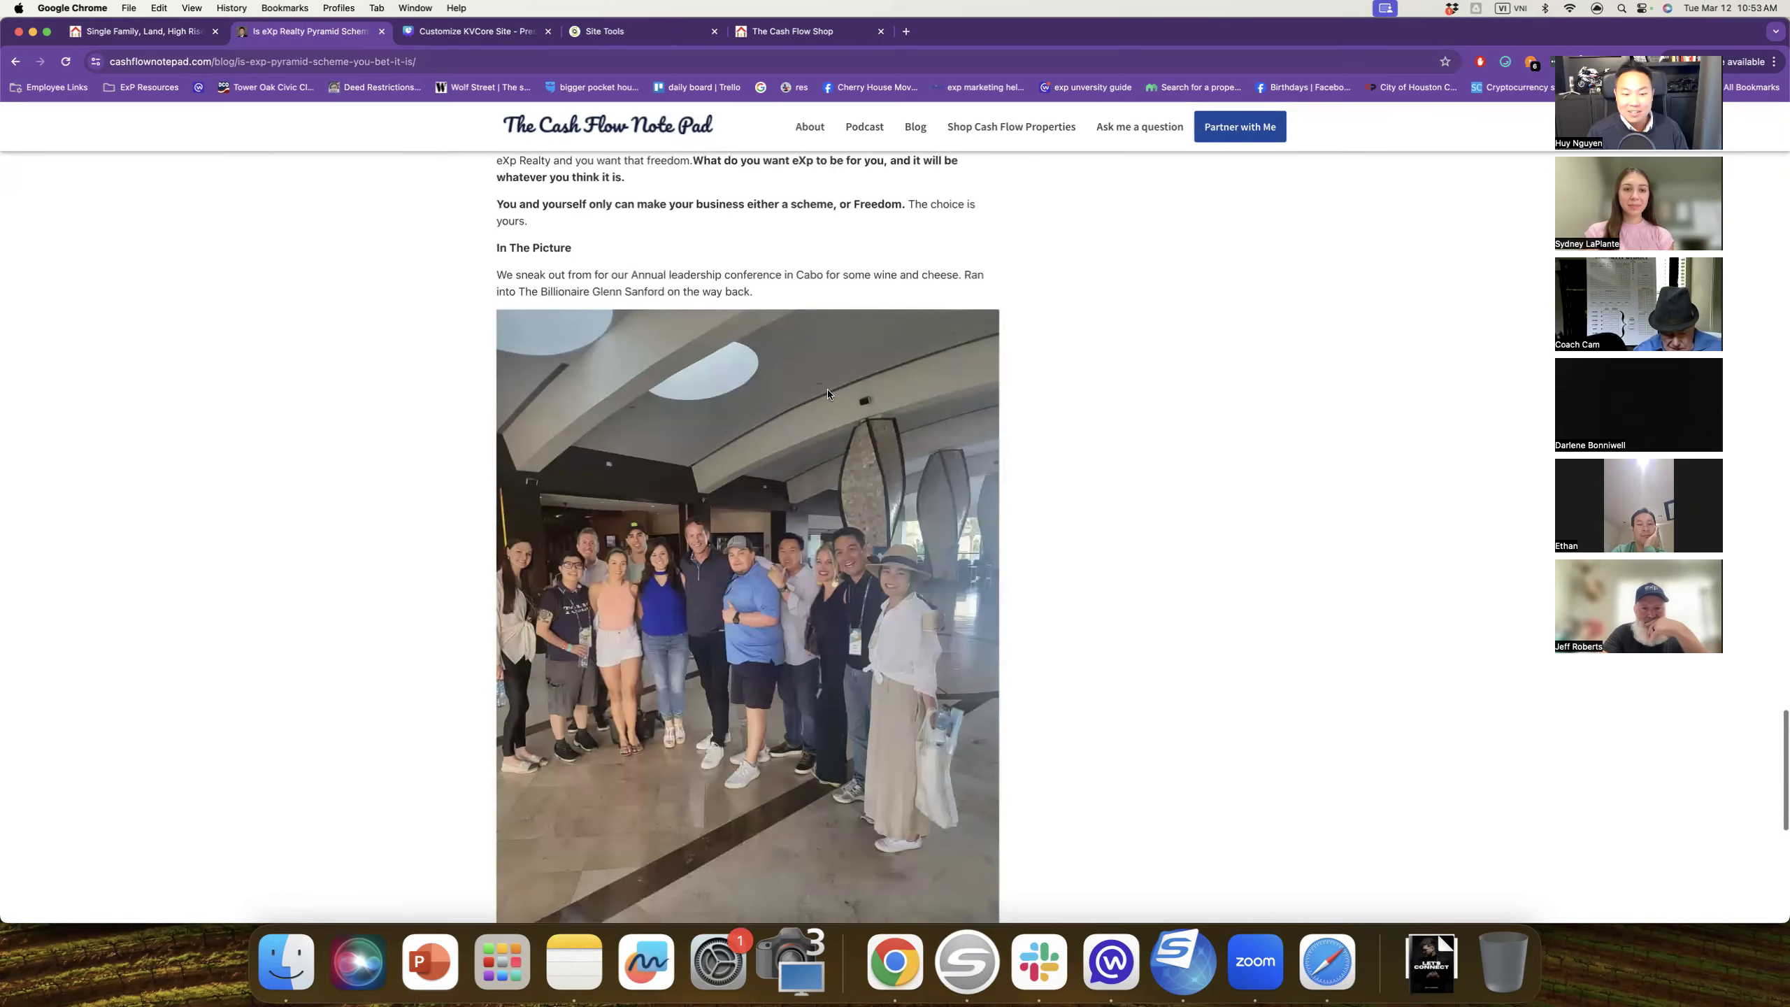
{"action": "scroll", "coordinate": [720, 580], "scroll_direction": "down", "scroll_amount": 10}
{"action": "scroll", "coordinate": [720, 575], "scroll_direction": "up", "scroll_amount": 20}
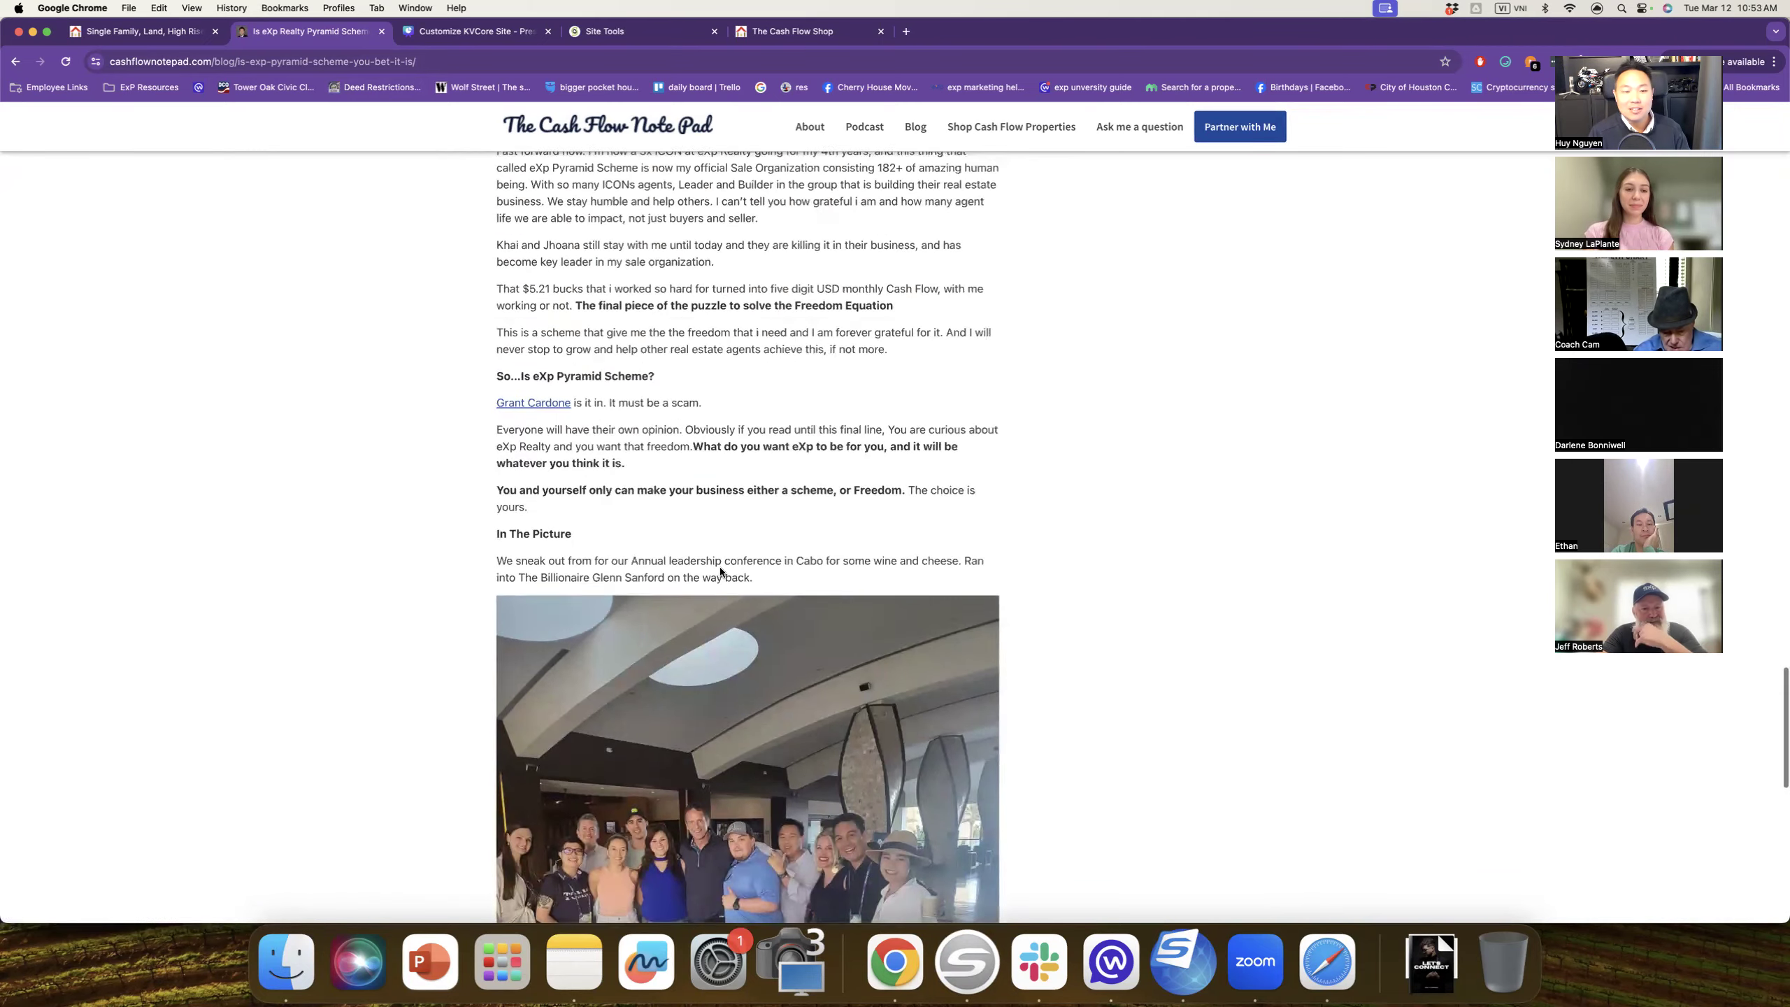
{"action": "scroll", "coordinate": [720, 572], "scroll_direction": "up", "scroll_amount": 20}
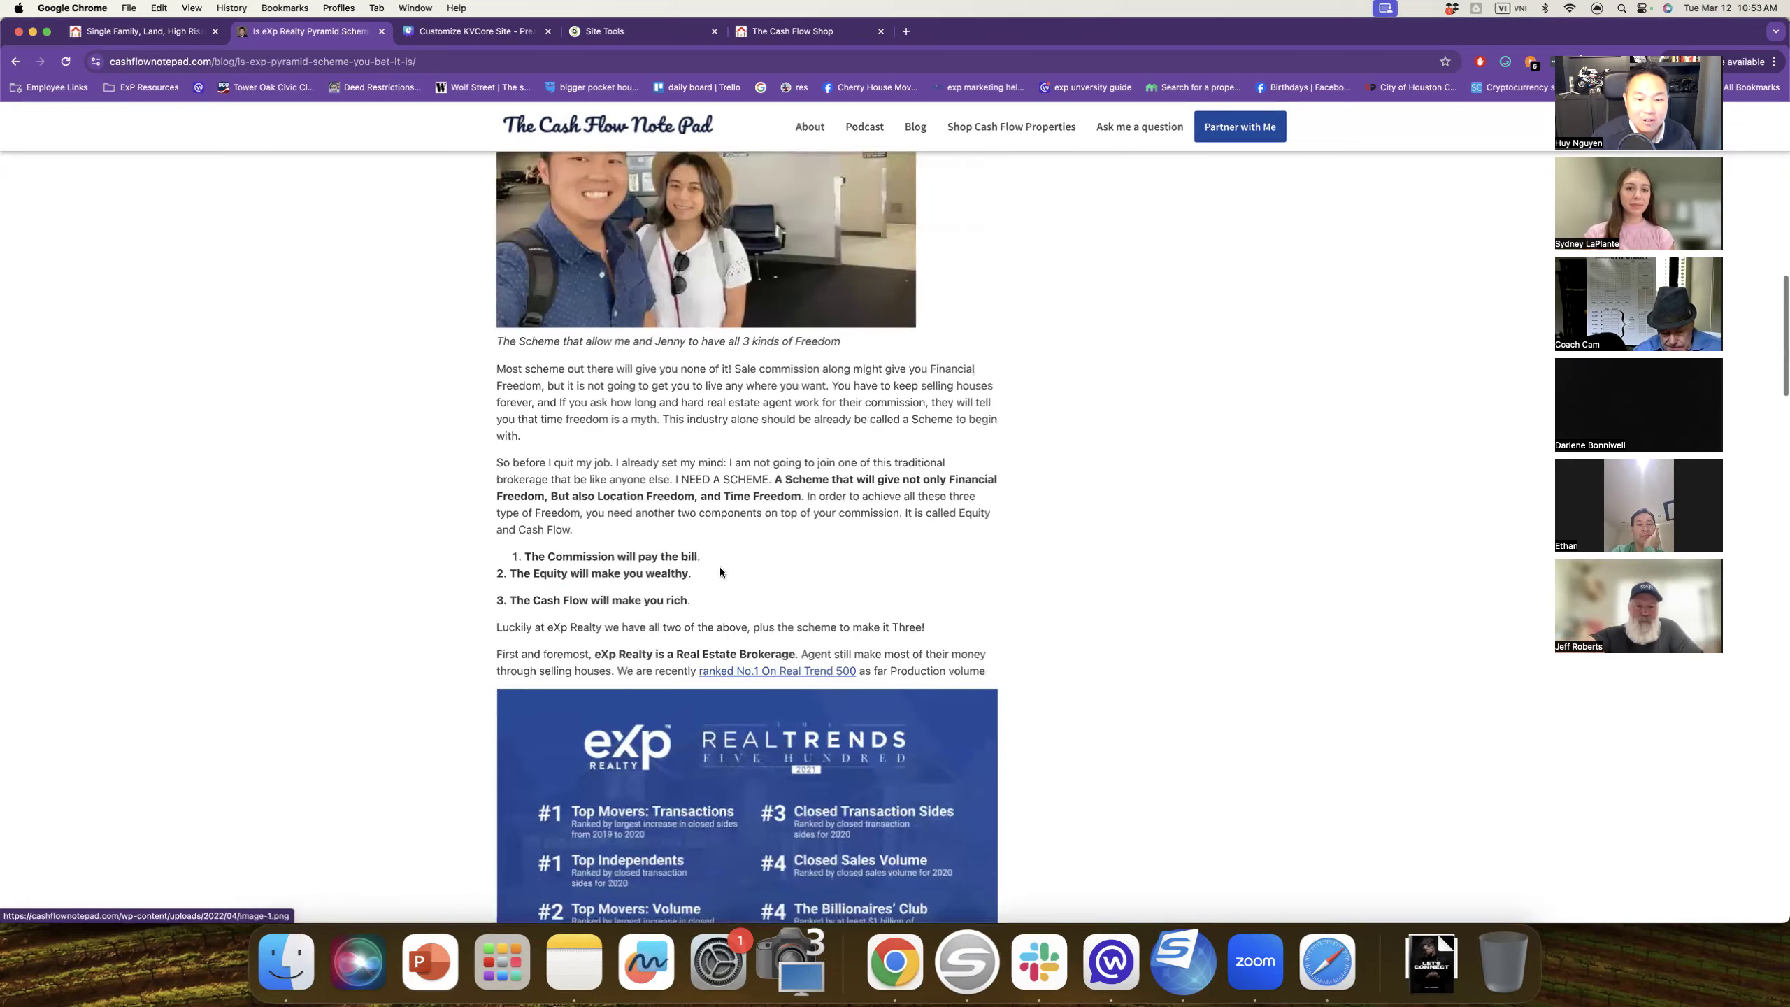
{"action": "scroll", "coordinate": [722, 566], "scroll_direction": "up", "scroll_amount": 10}
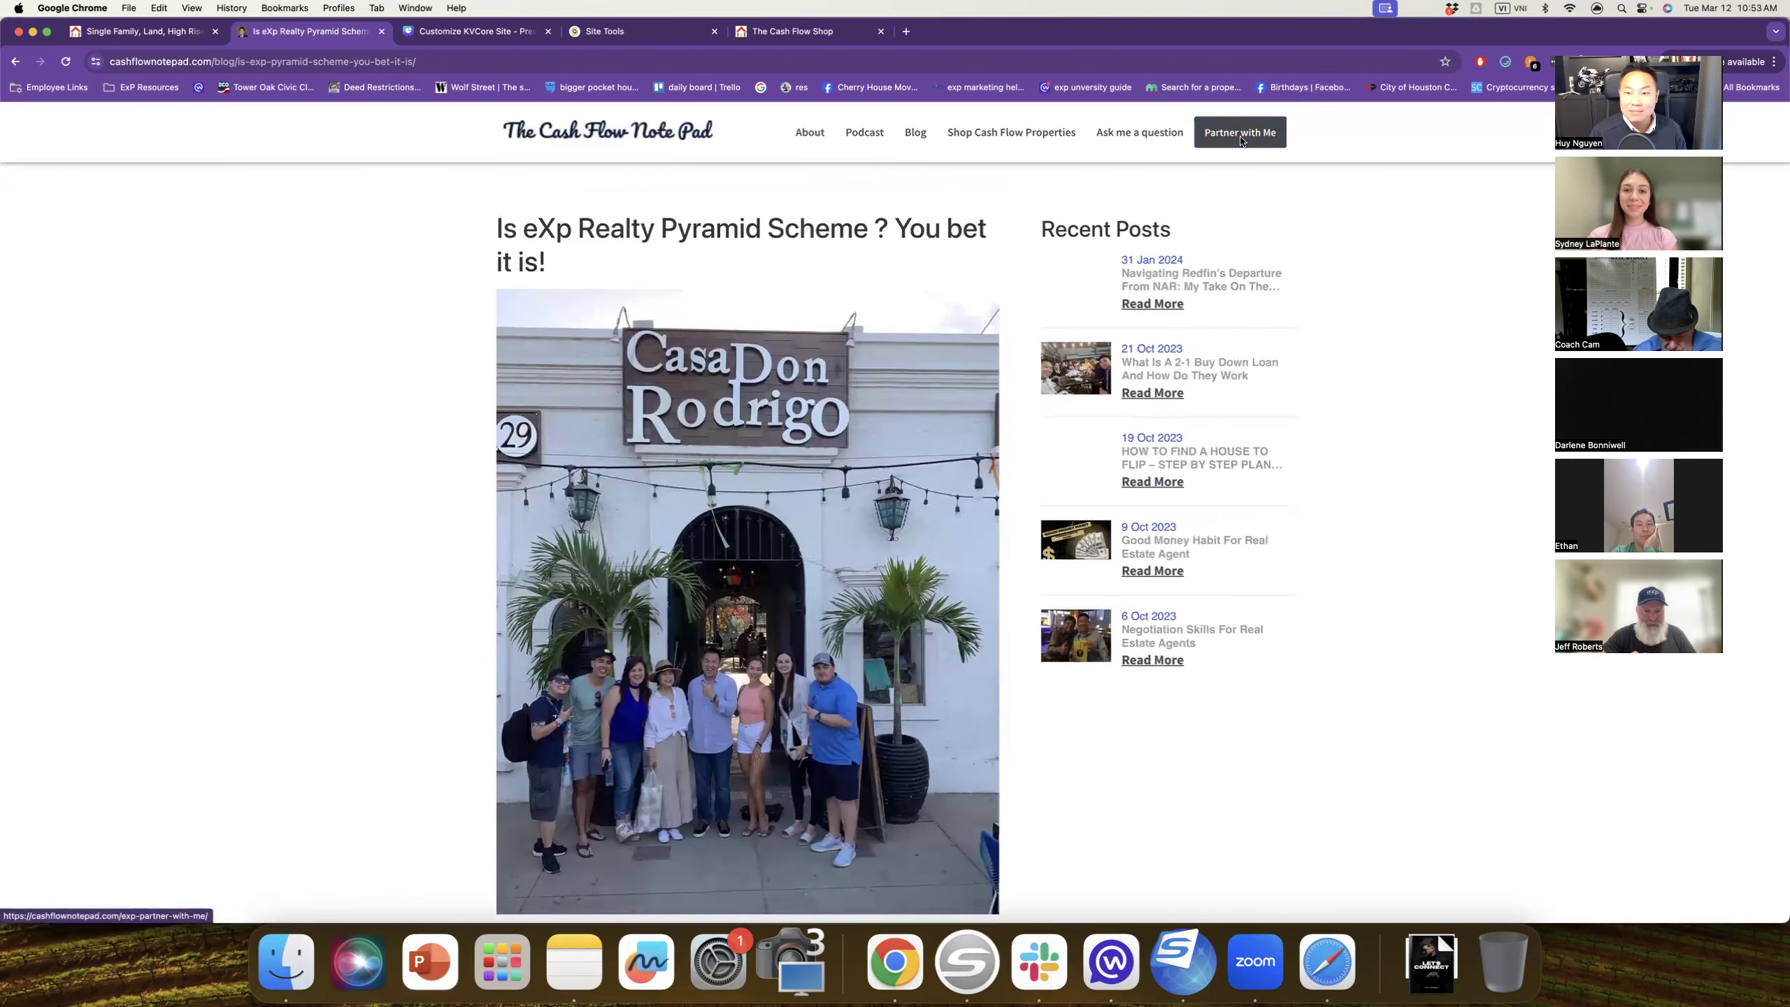
Step: Browse the blog's Podcast, About and Ask me a question pages, ending on Partner with Me
{"action": "left_click", "coordinate": [867, 136]}
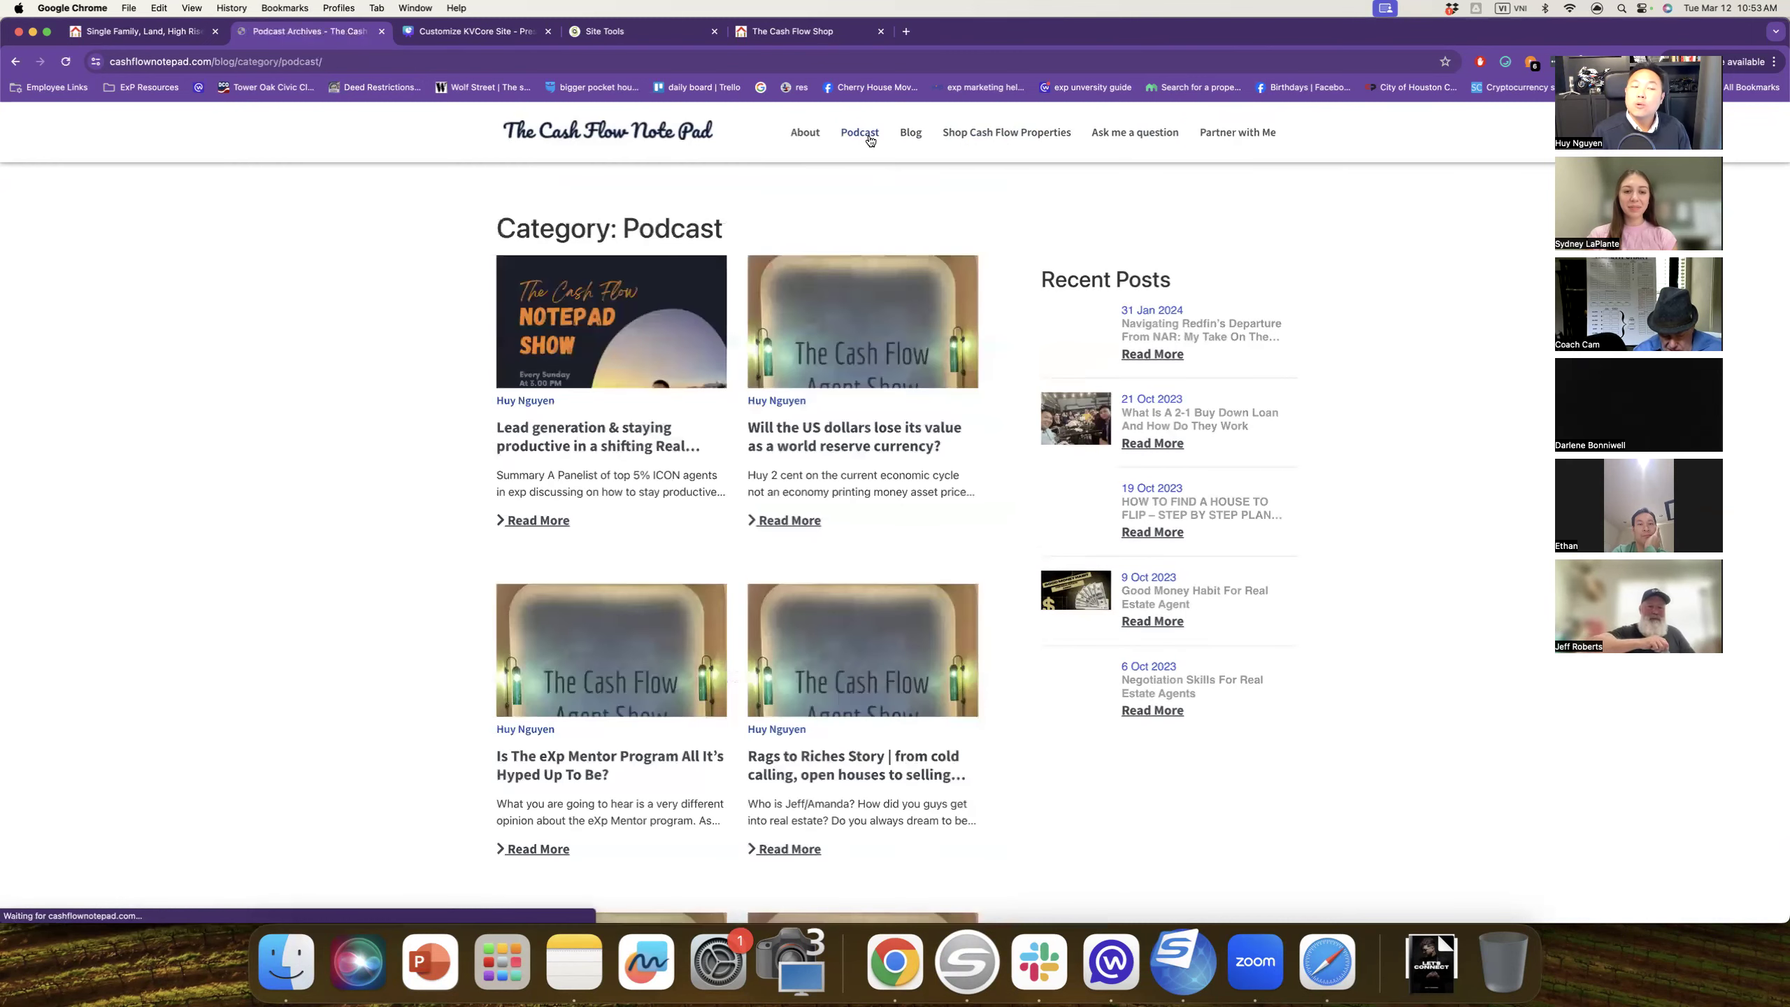
{"action": "left_click", "coordinate": [809, 137]}
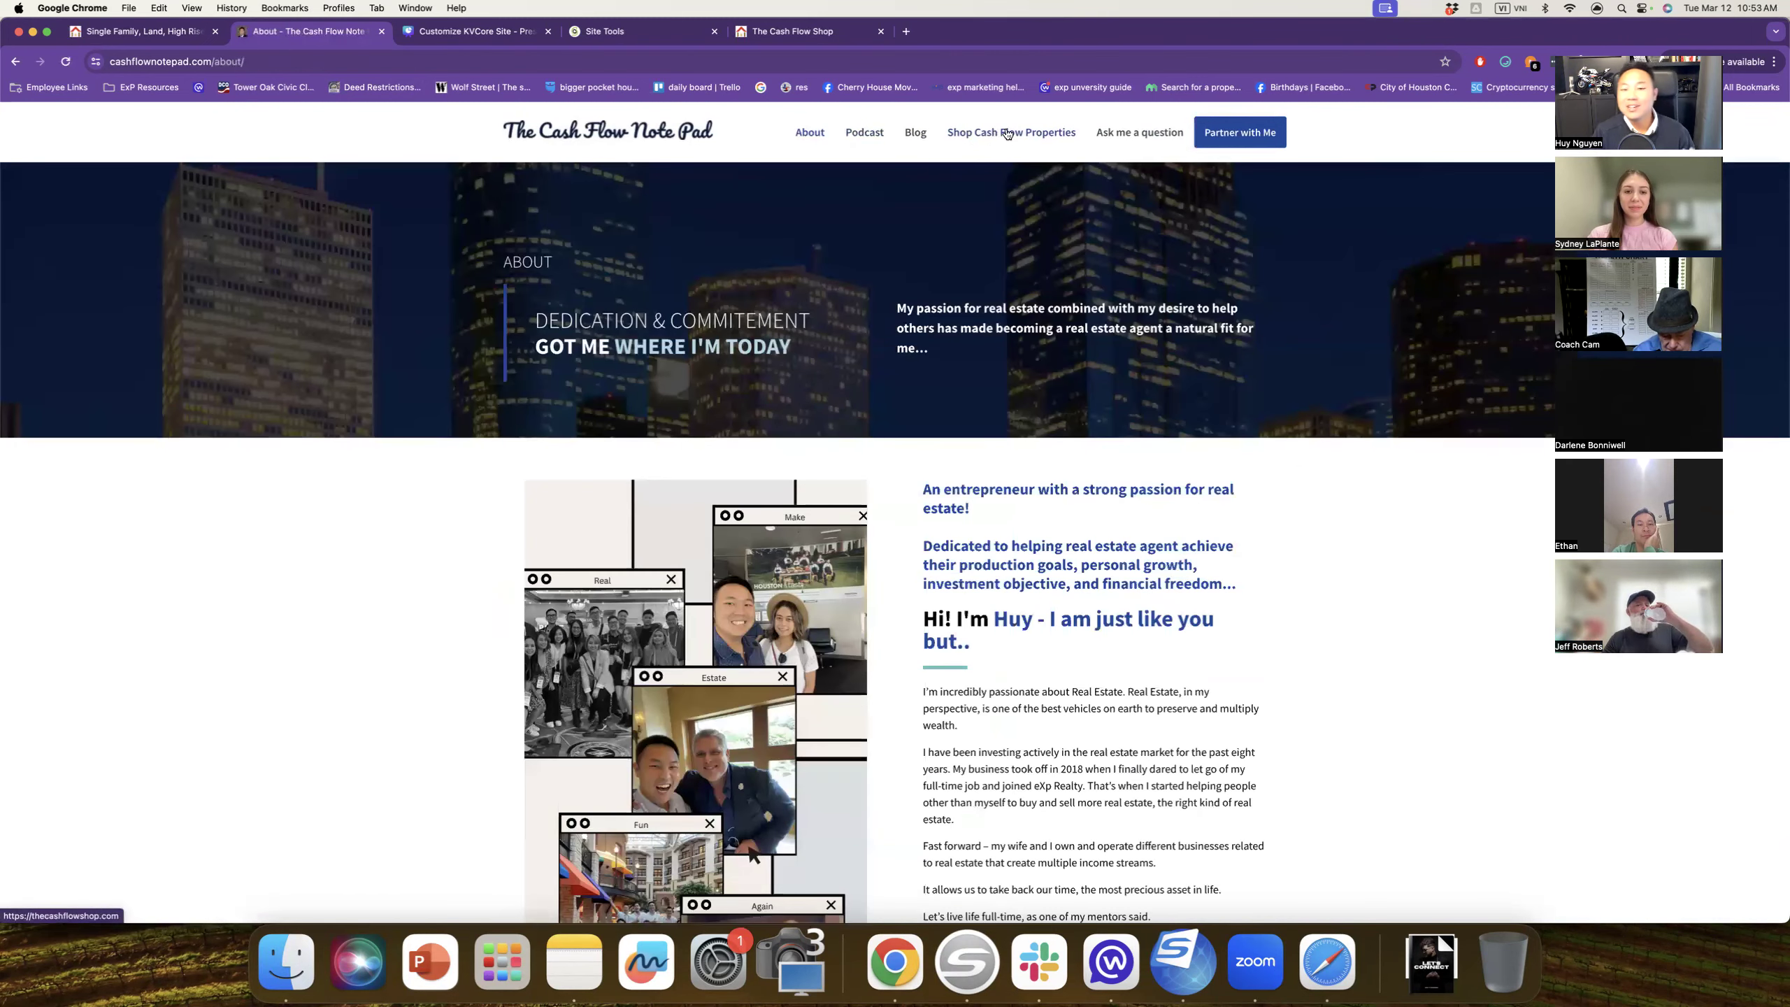
{"action": "left_click", "coordinate": [1134, 137]}
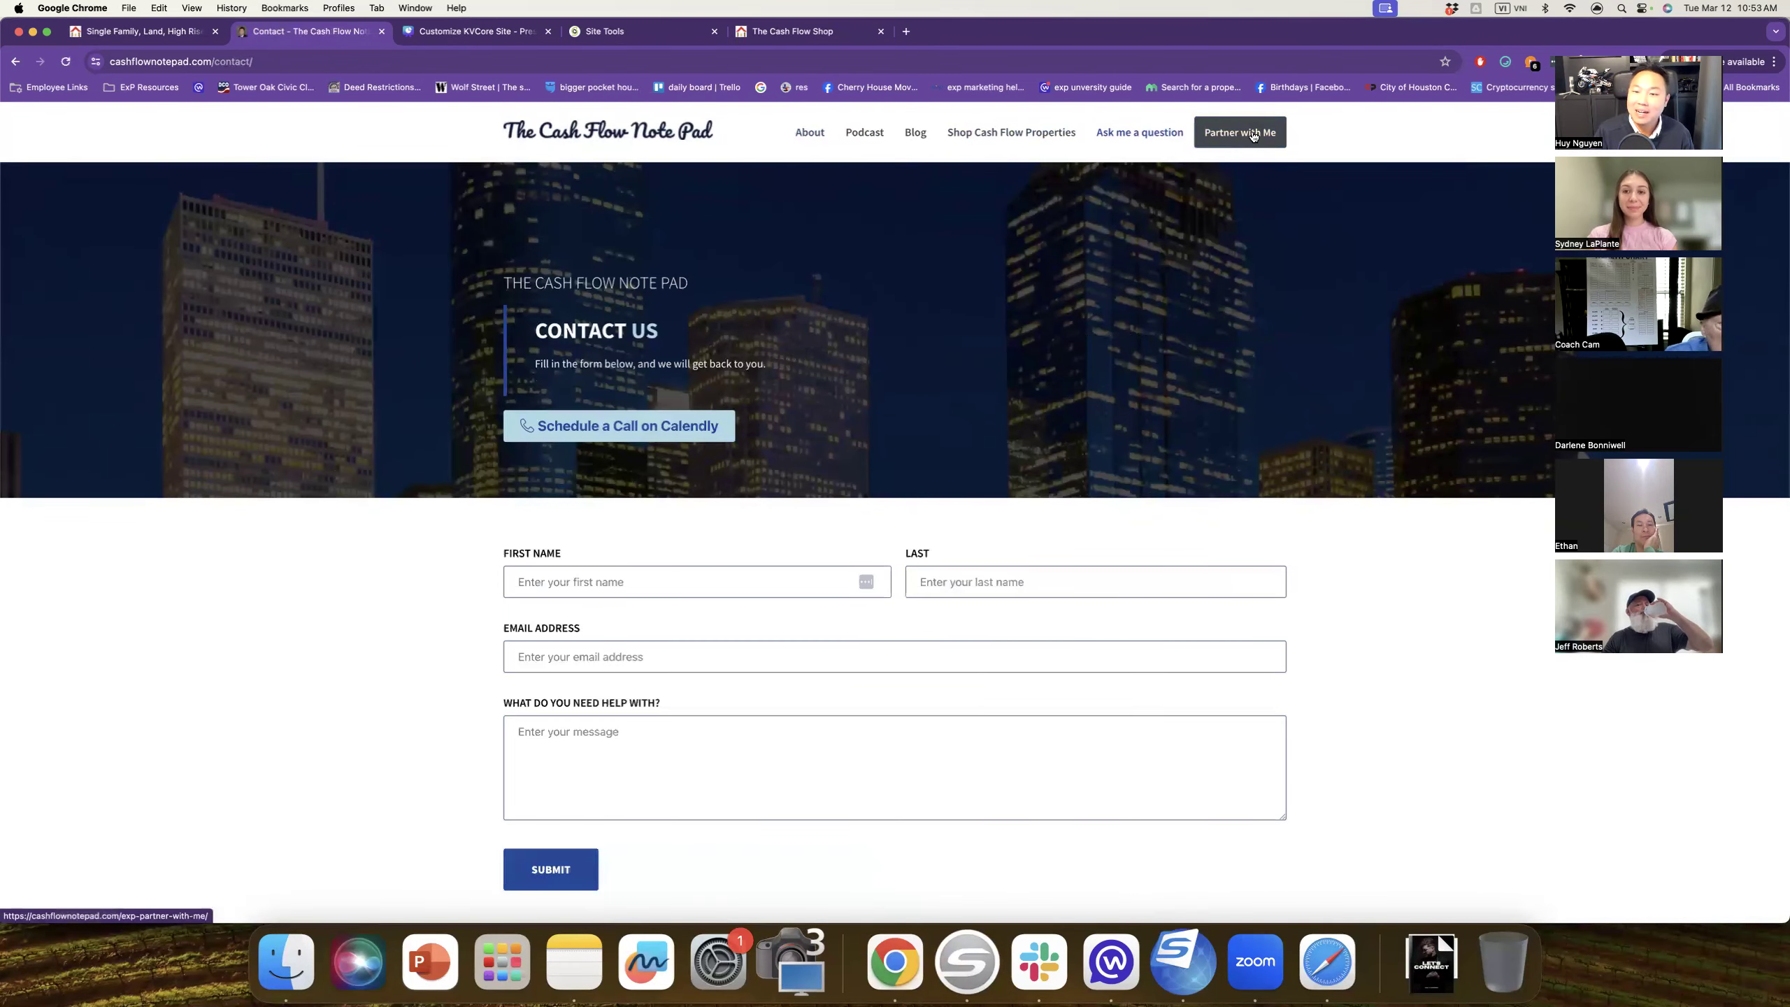
{"action": "left_click", "coordinate": [1250, 139]}
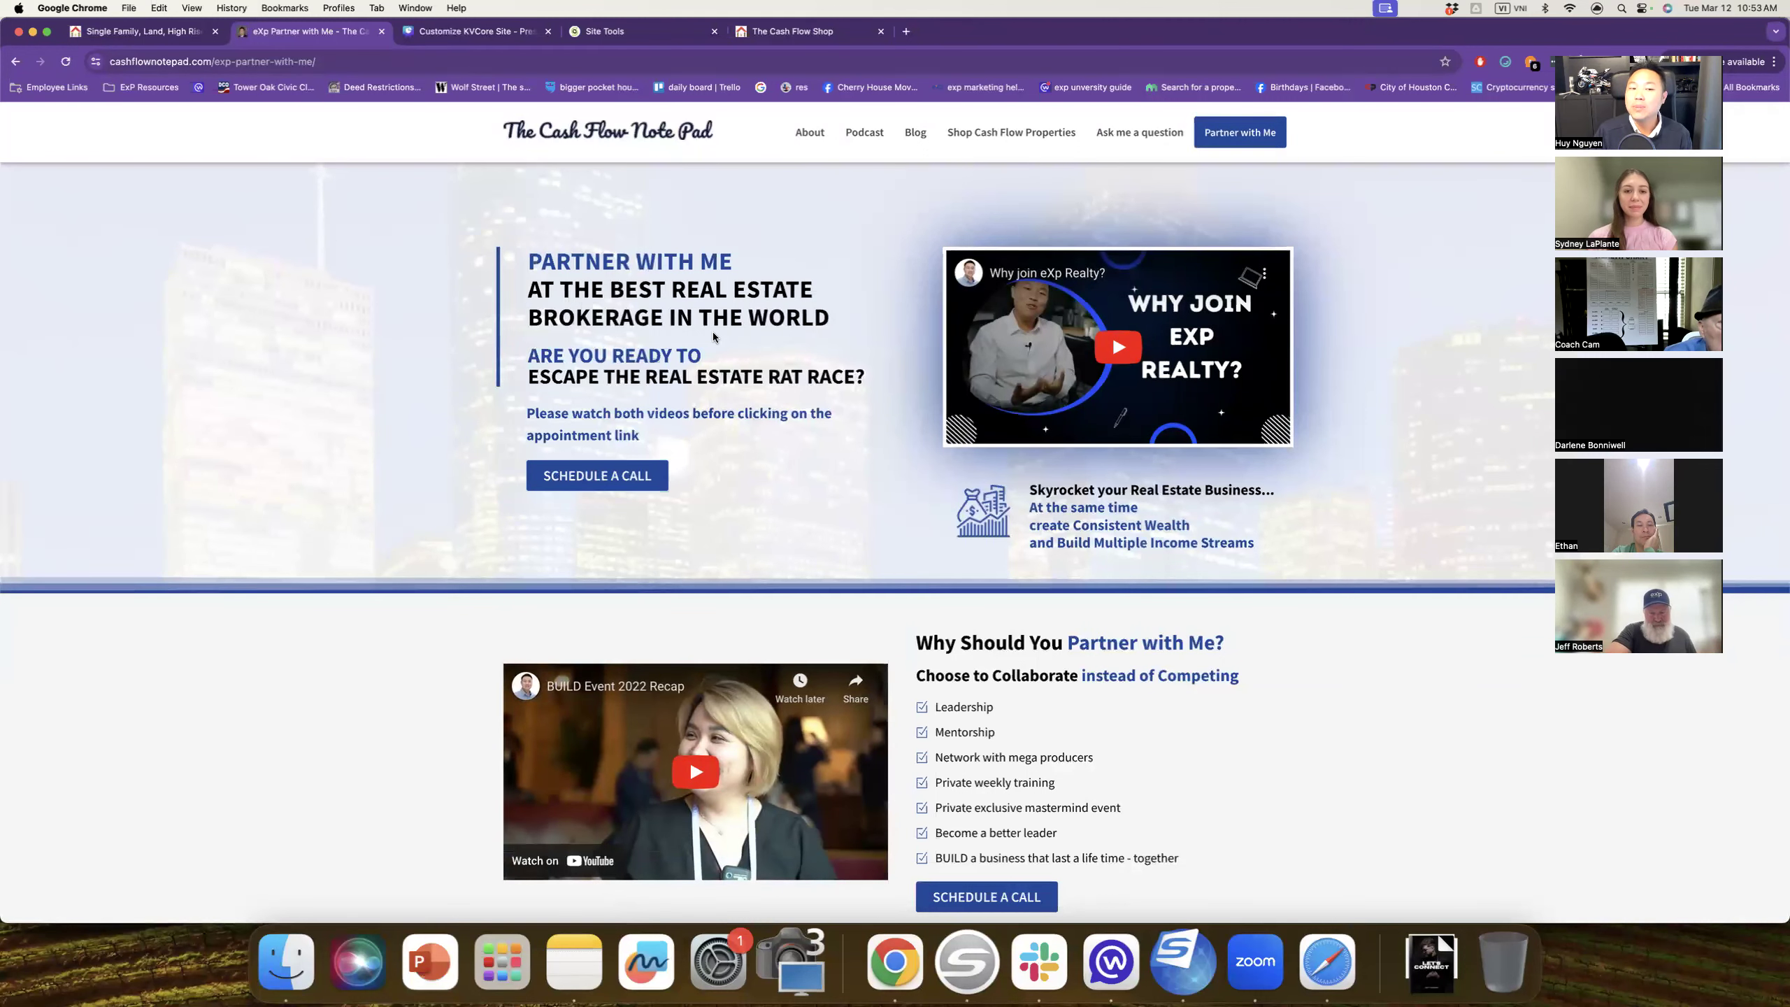
{"action": "scroll", "coordinate": [771, 623], "scroll_direction": "down", "scroll_amount": 1}
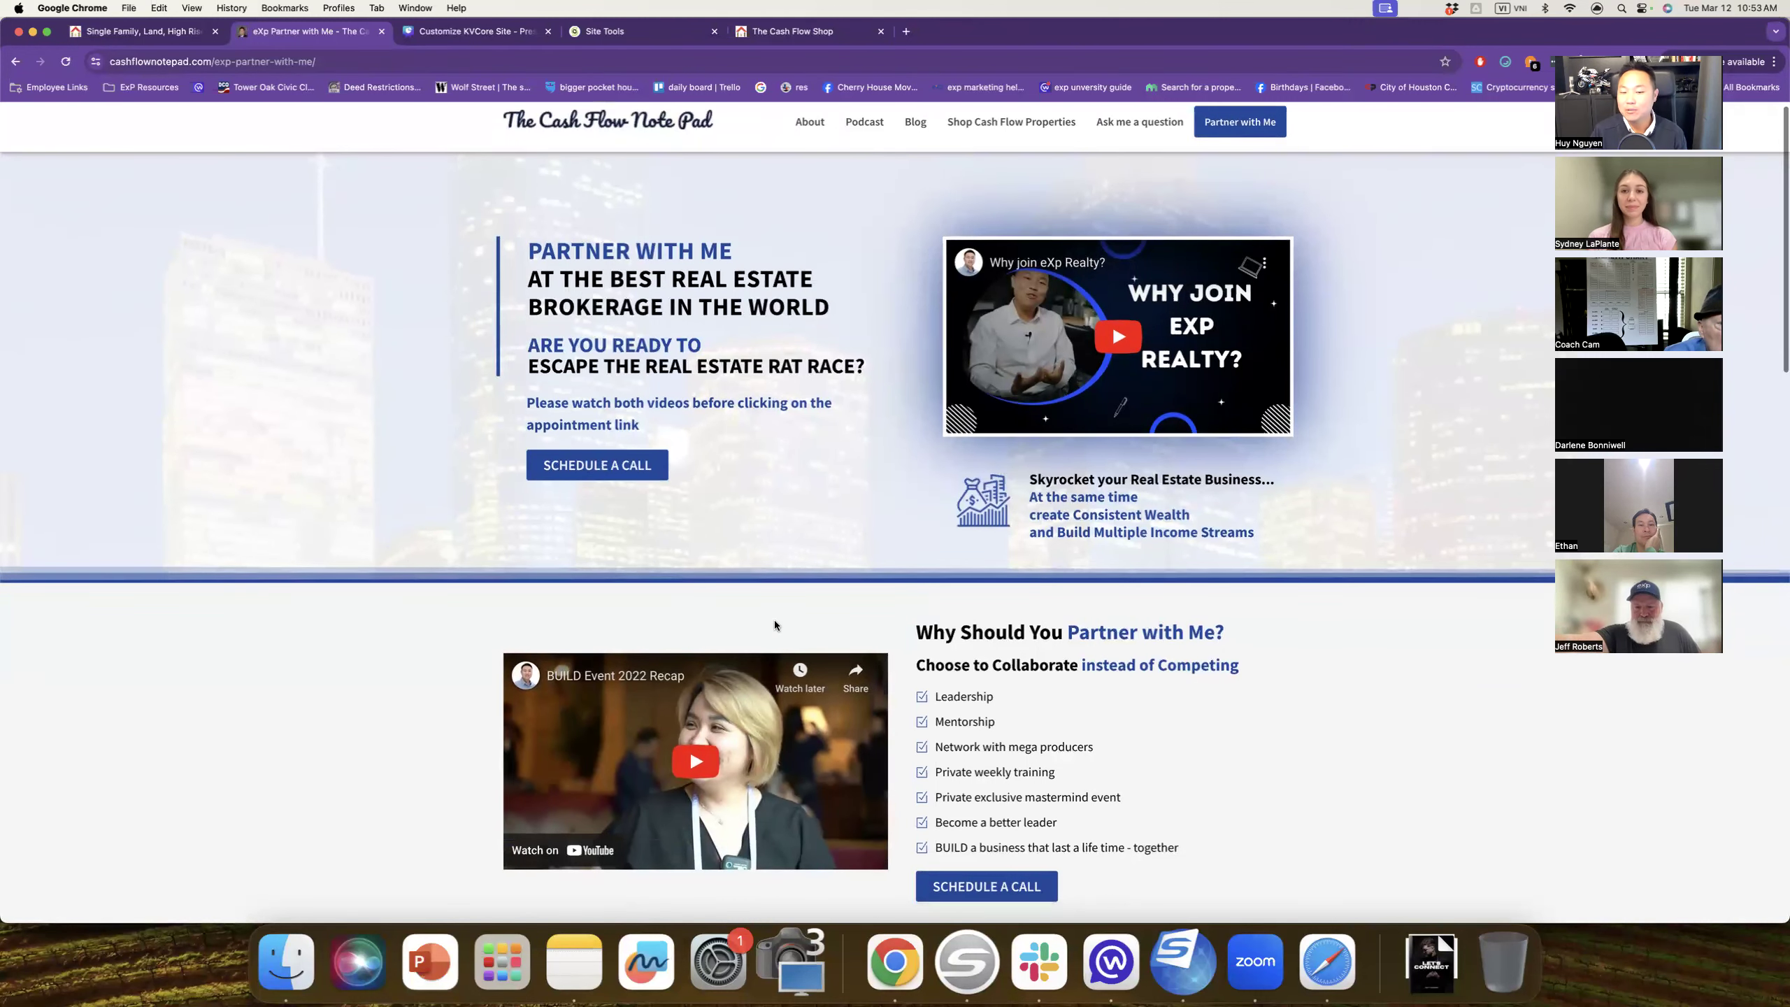